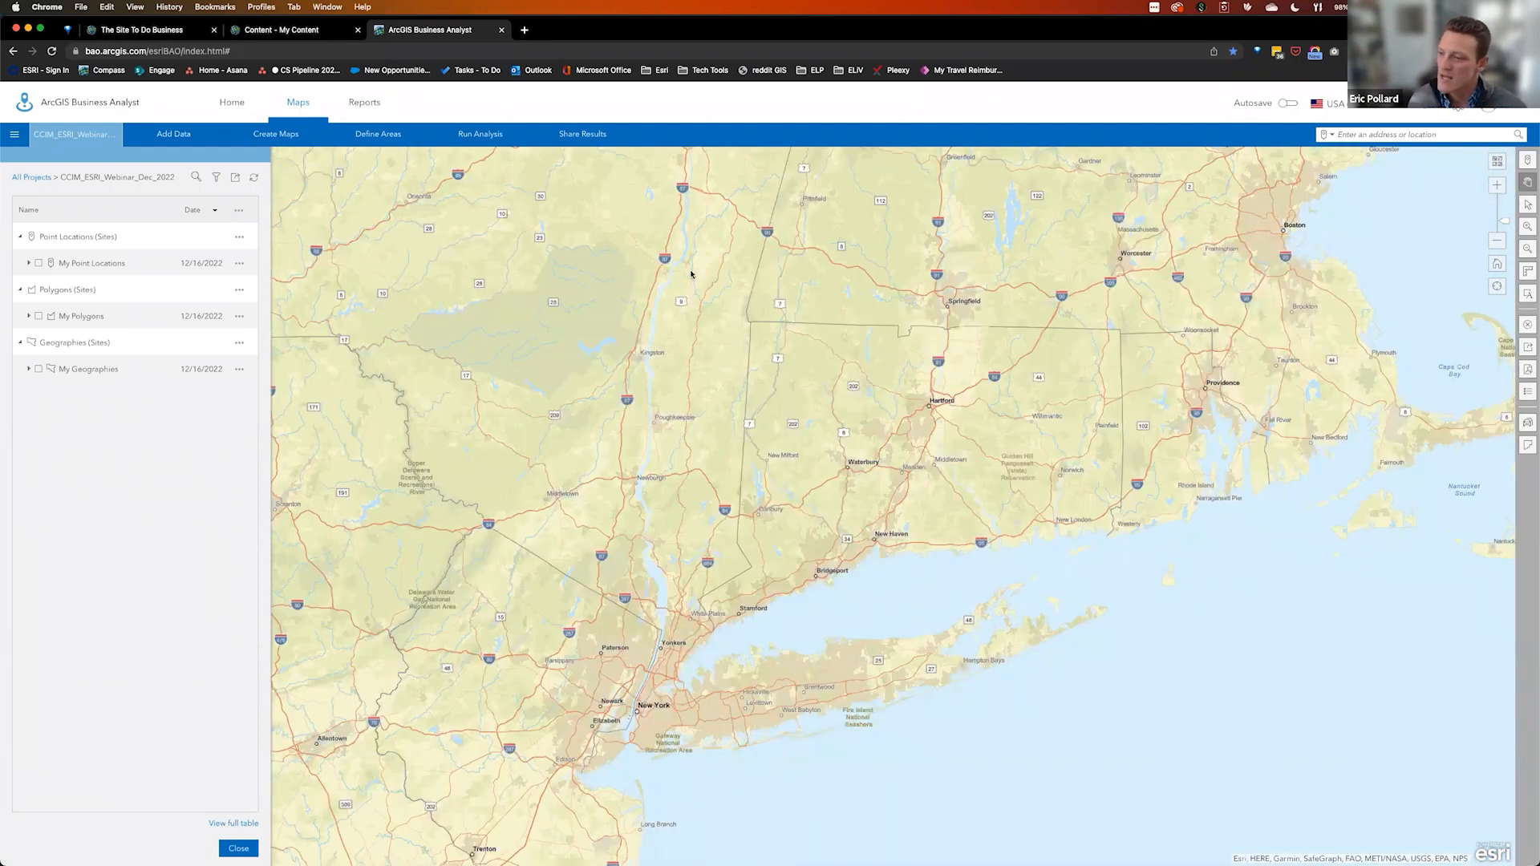
Zoom the map to the New Haven region and bring up the Define Areas options
drag(780, 434, 957, 606)
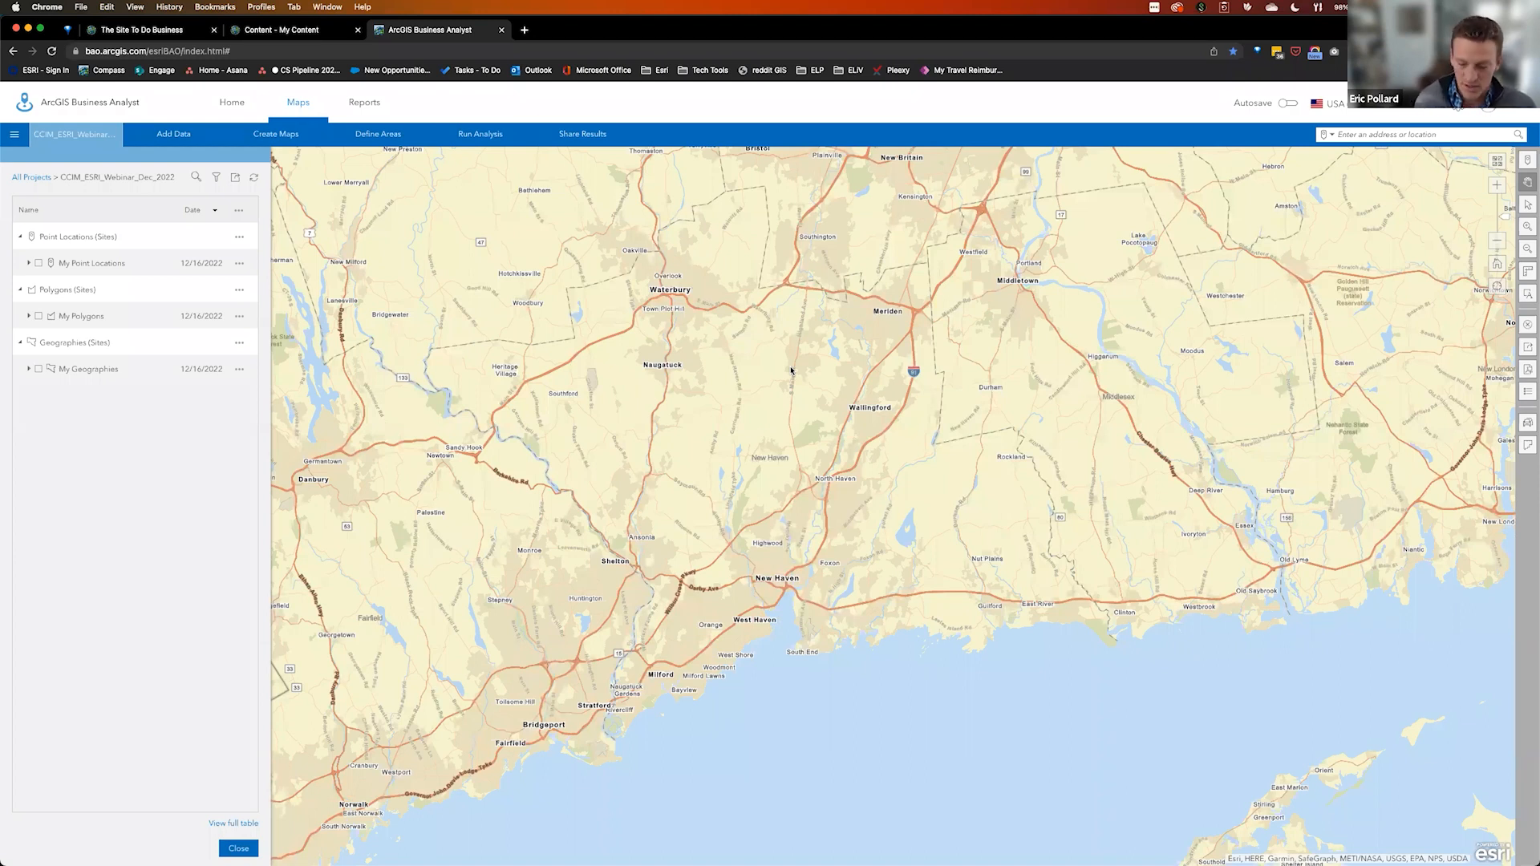
click(385, 134)
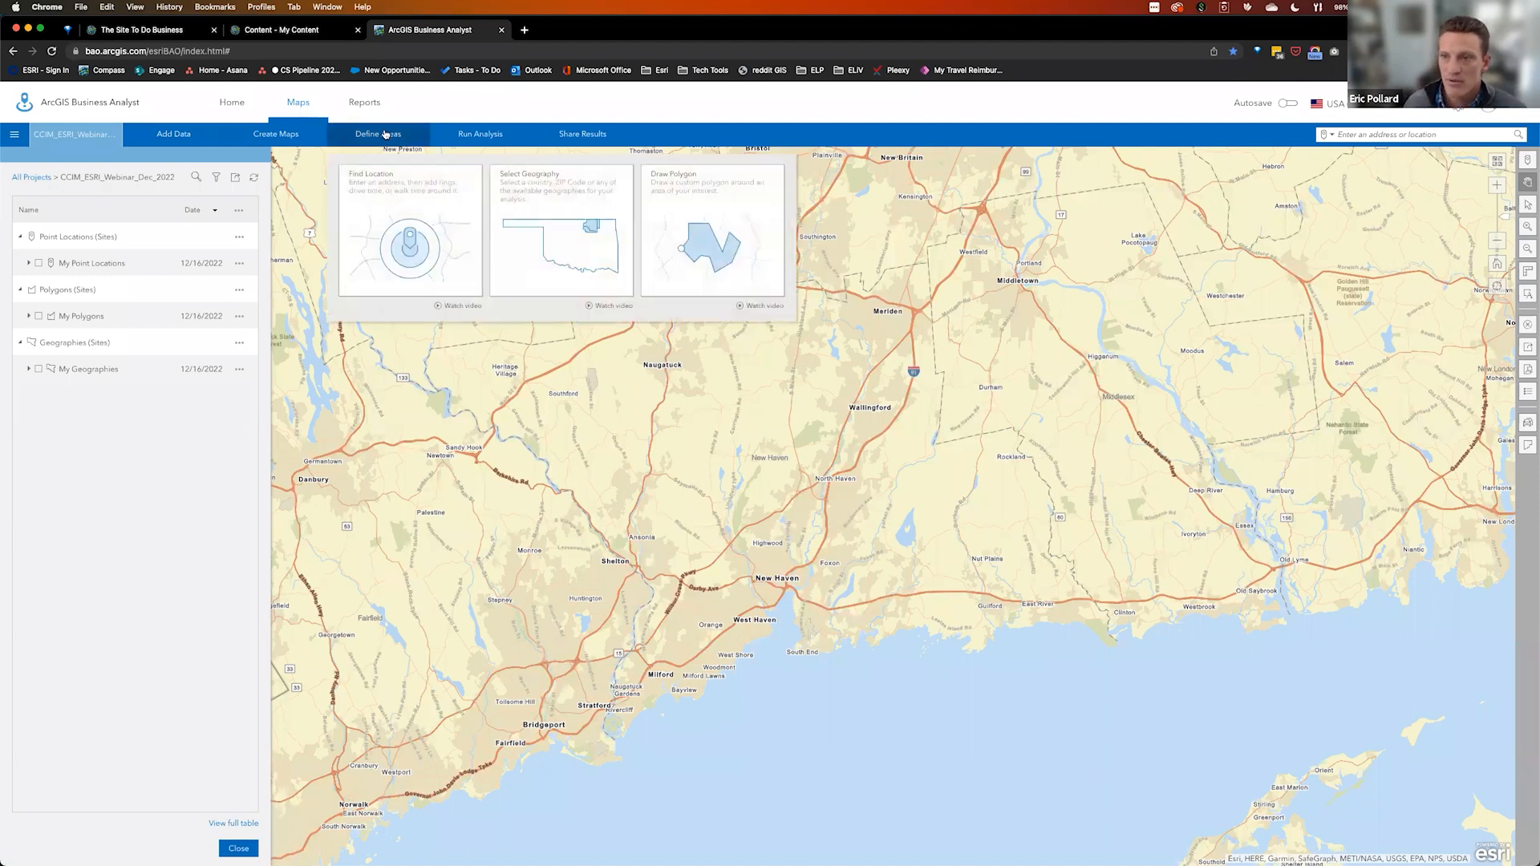
Select the New Haven-Milford CBSA on the map and save it as a site
click(575, 241)
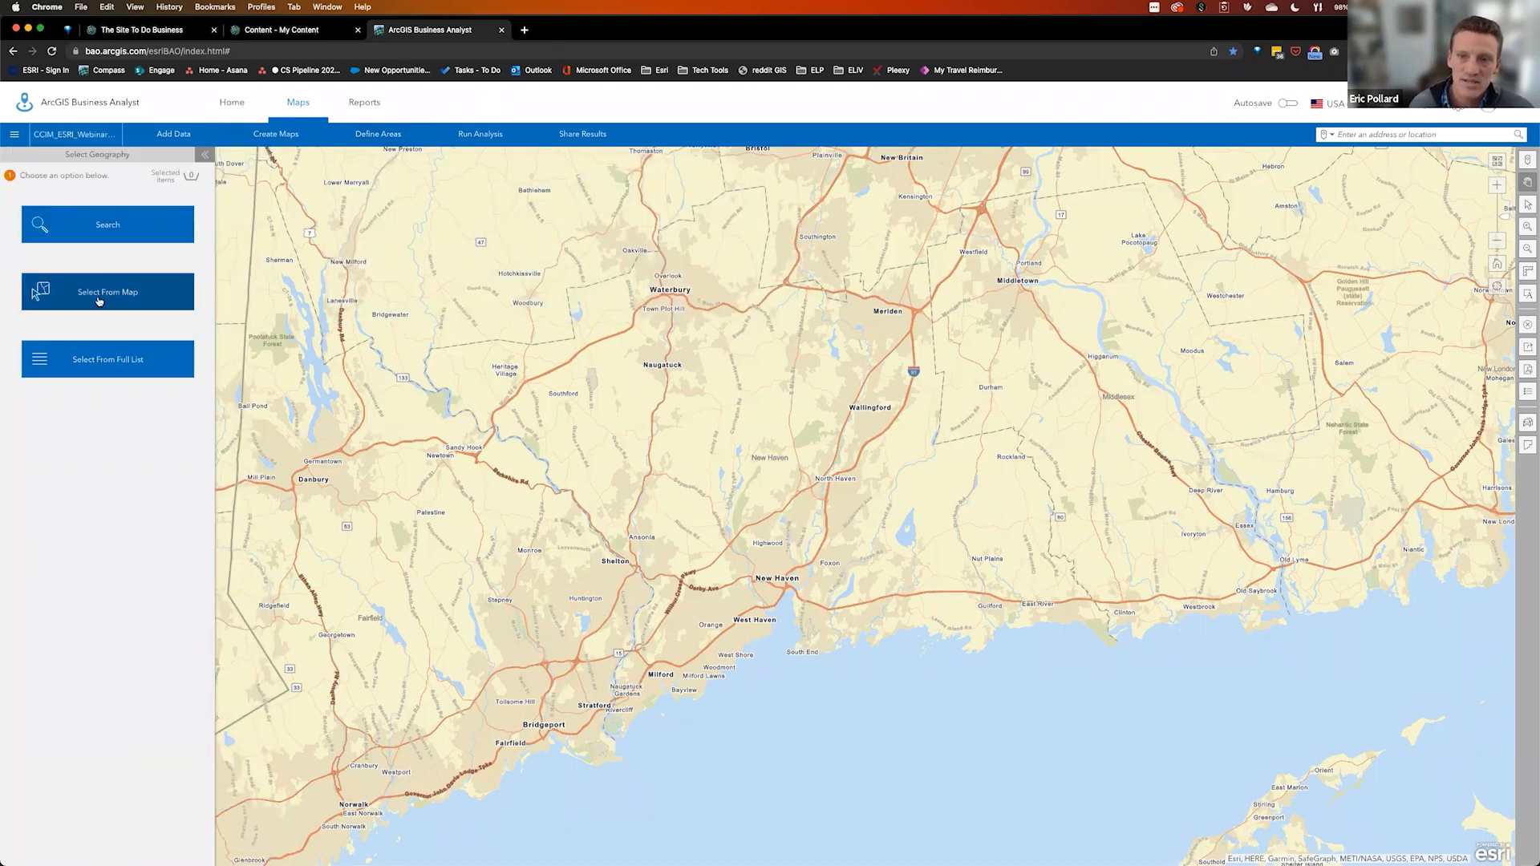
click(103, 298)
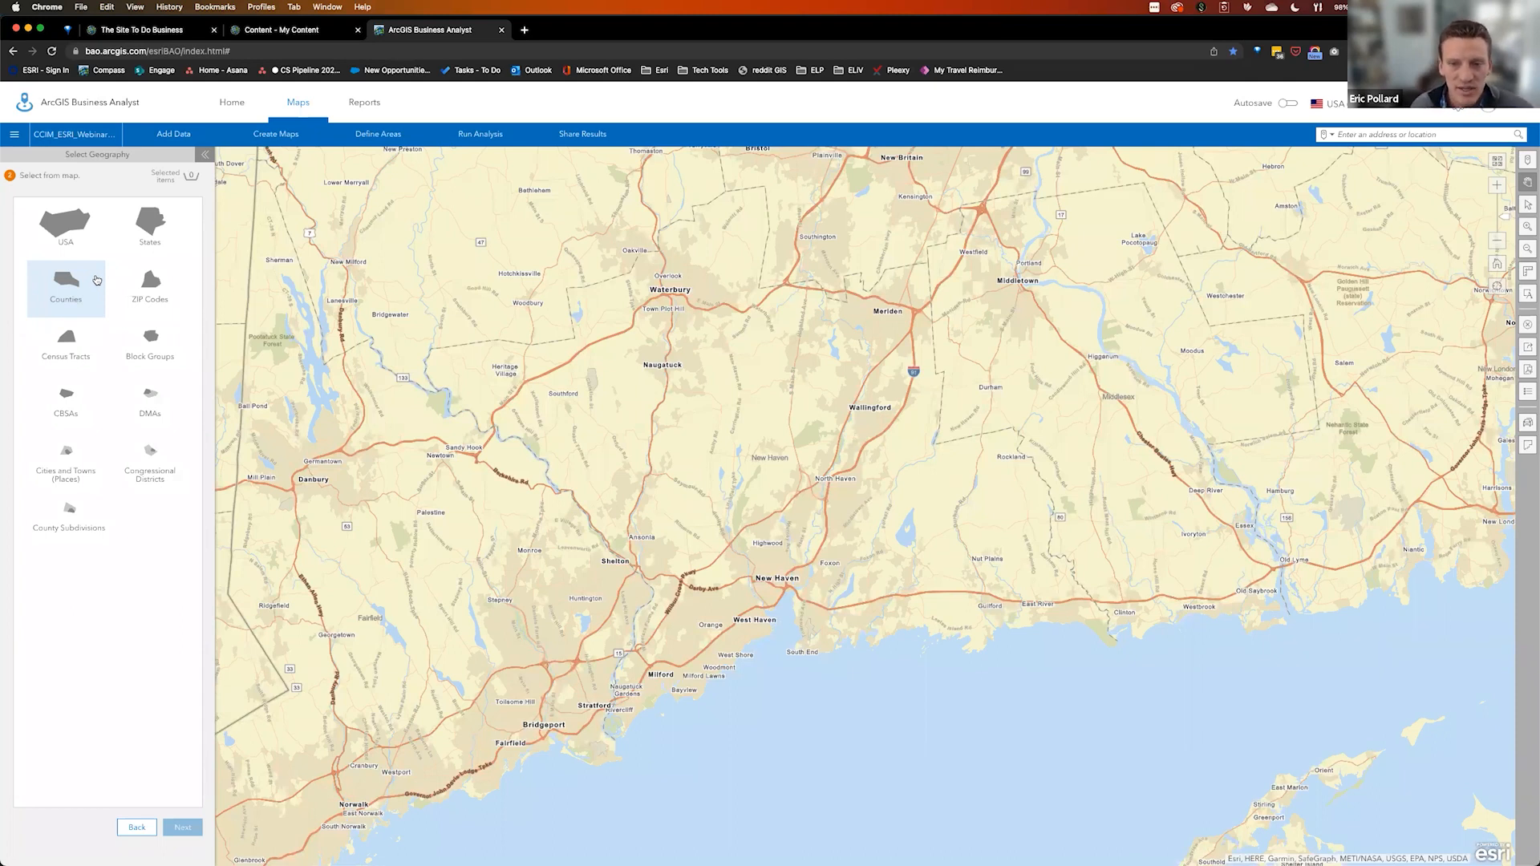
click(65, 395)
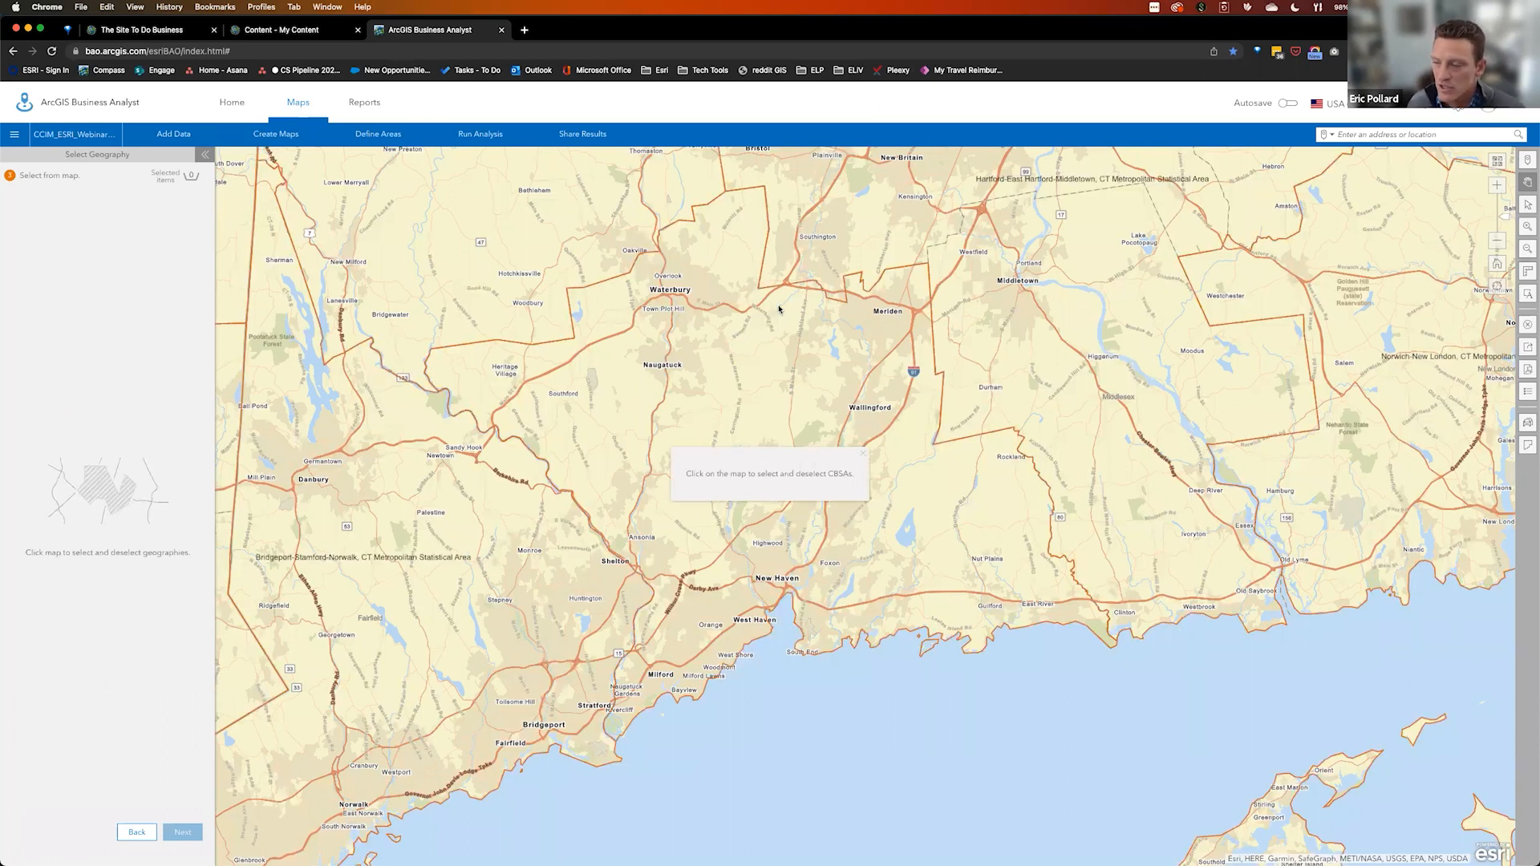
click(725, 496)
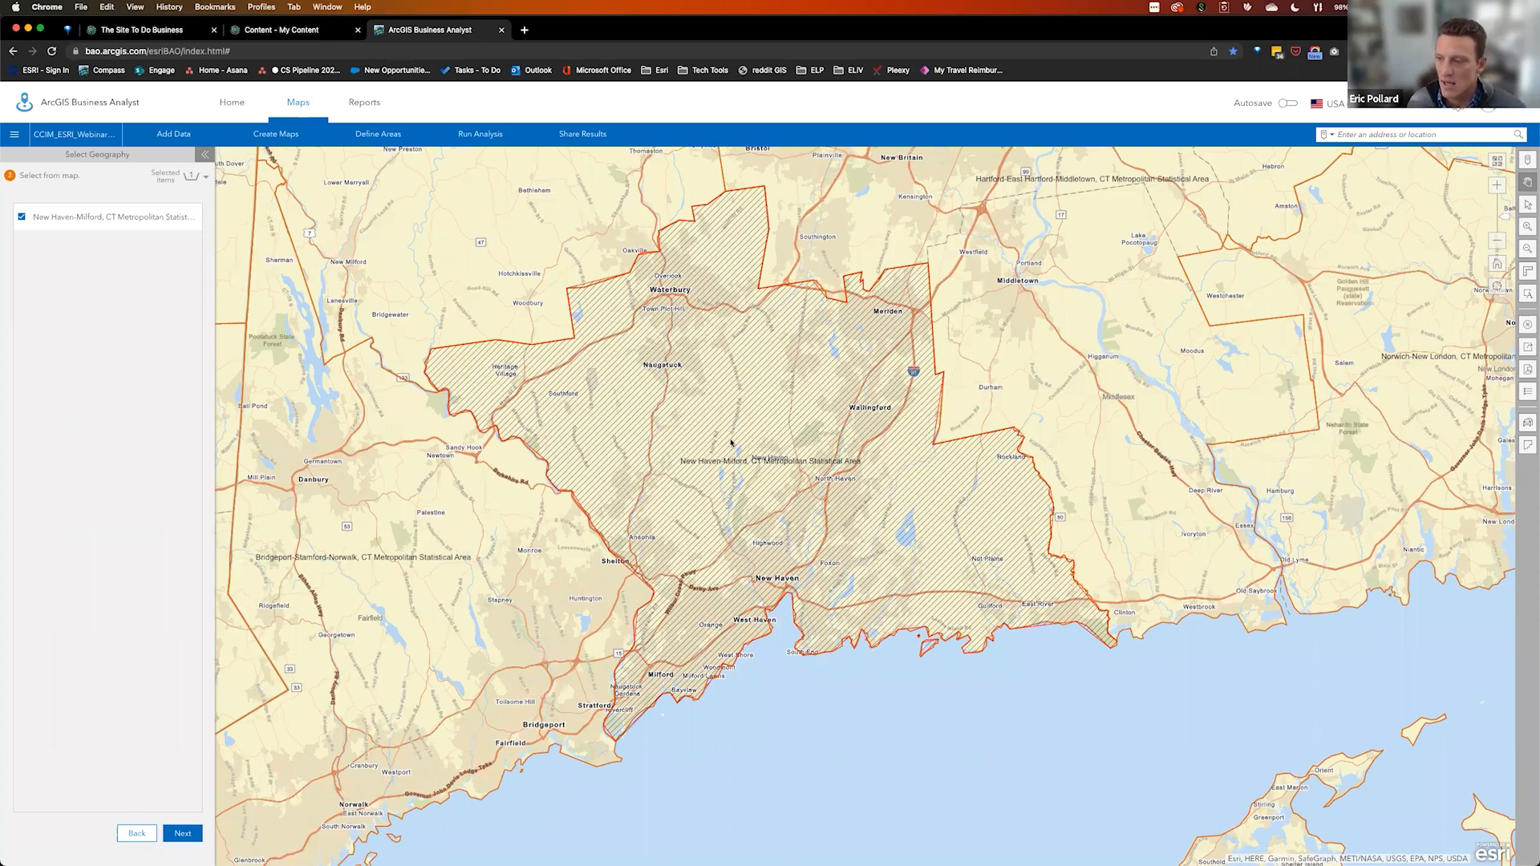
click(183, 833)
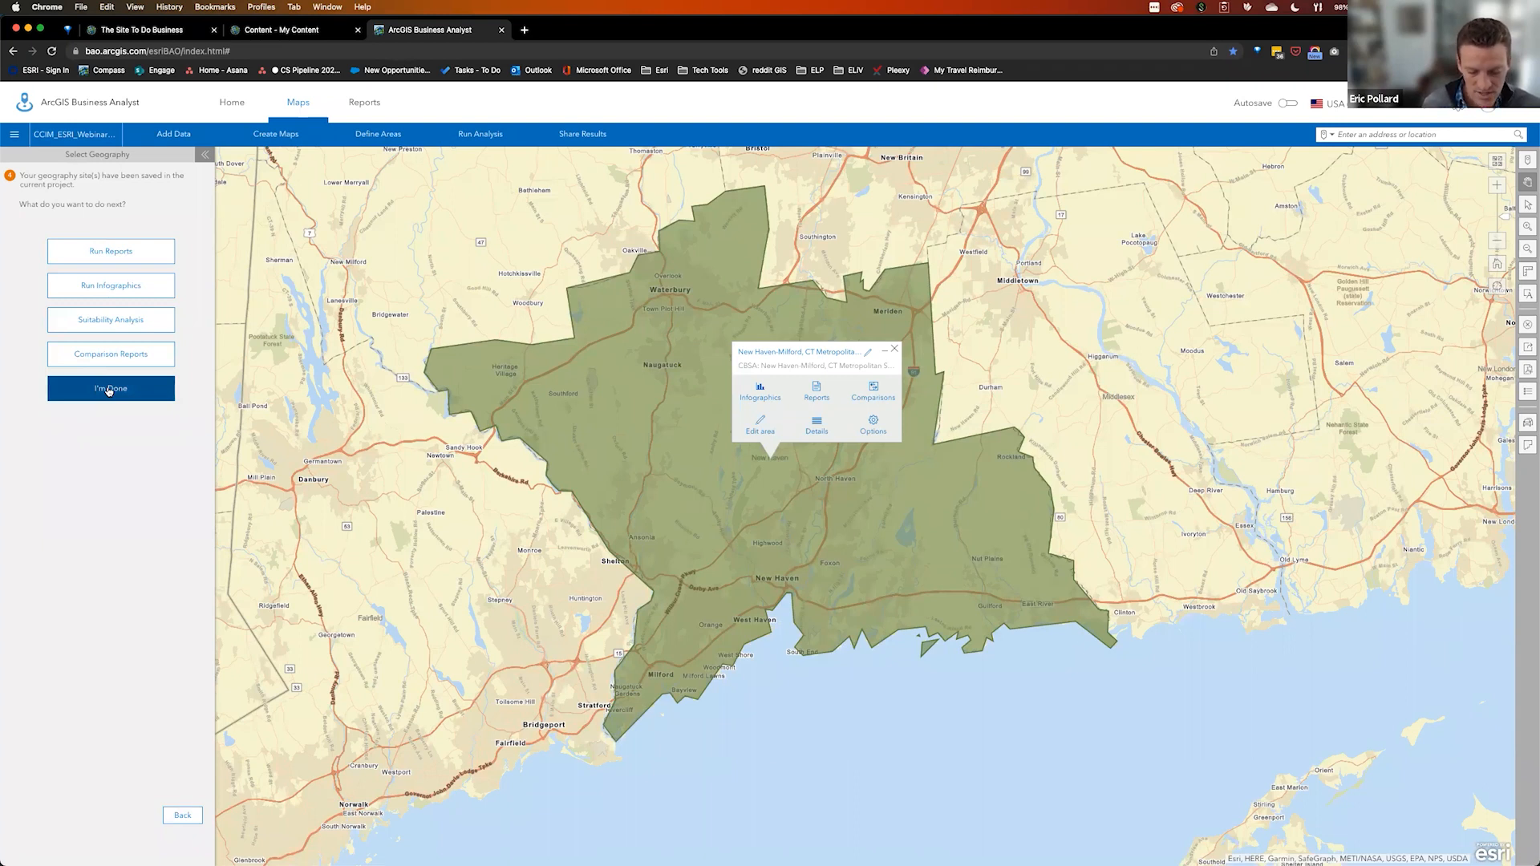
click(110, 390)
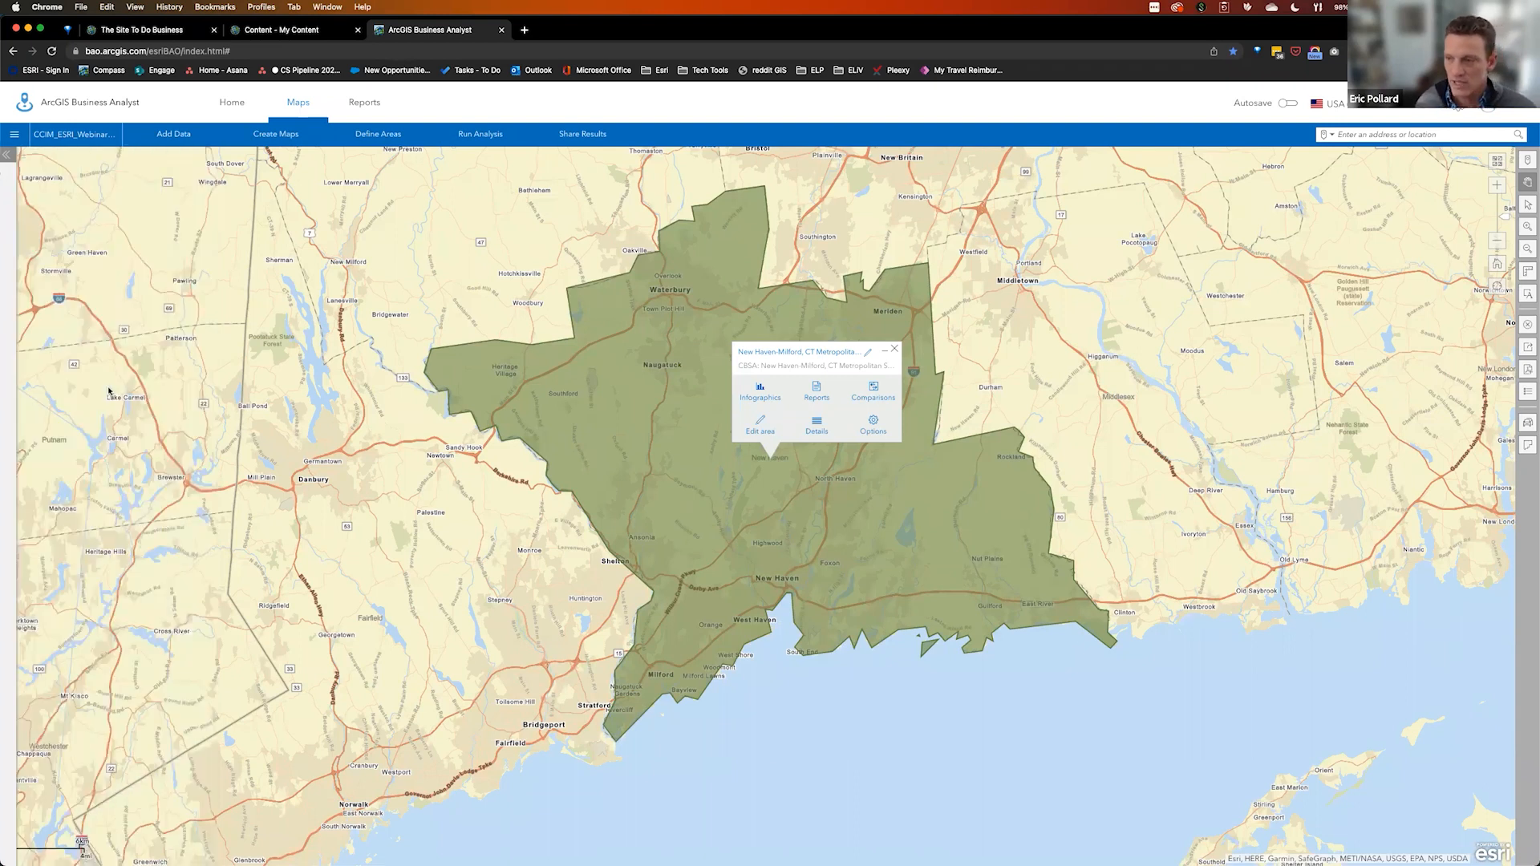
click(895, 351)
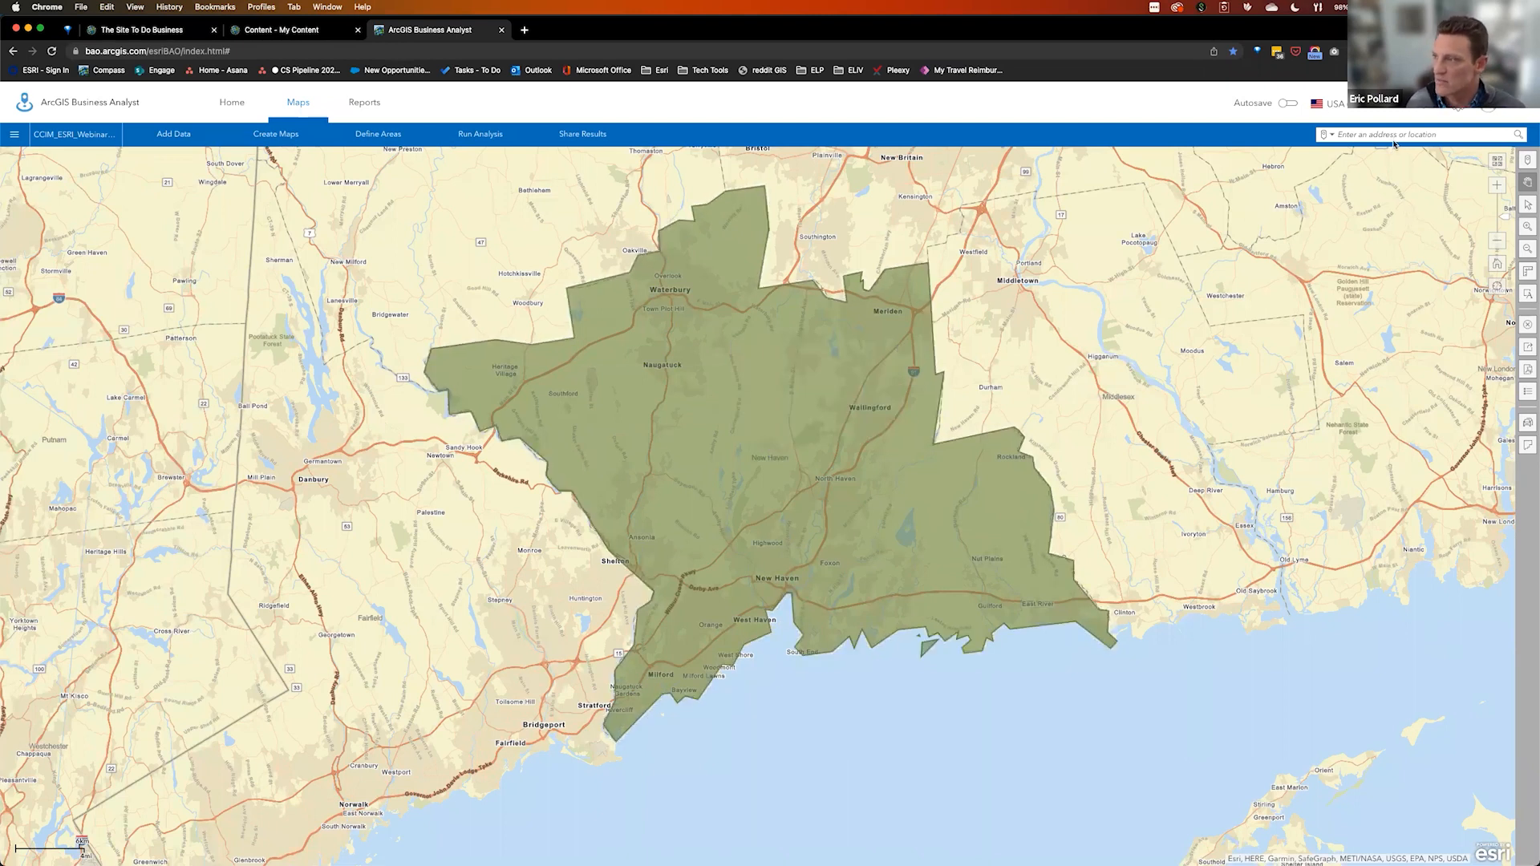
click(1329, 135)
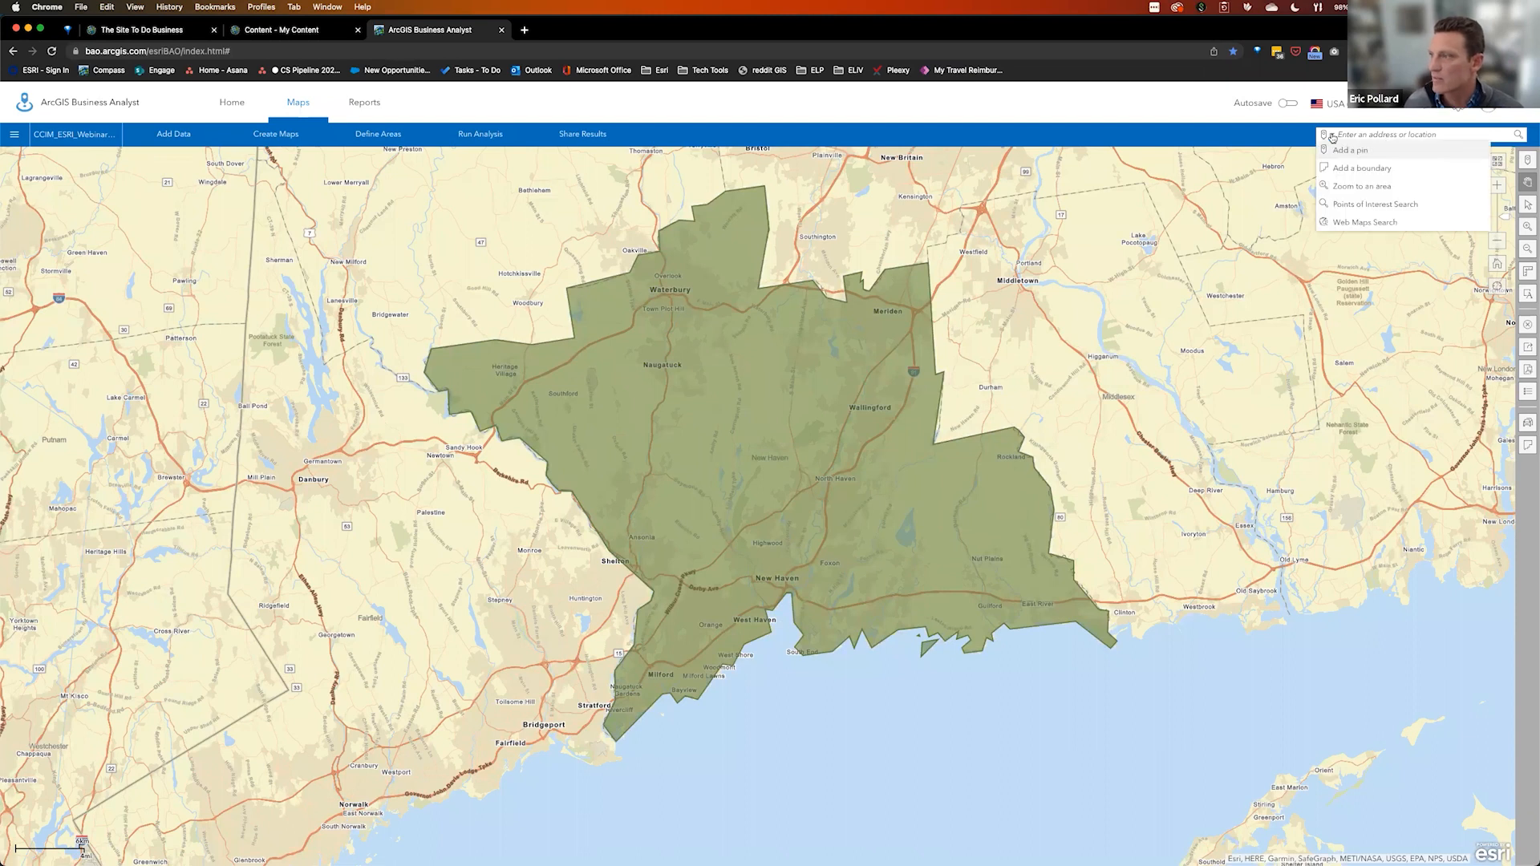
click(1349, 151)
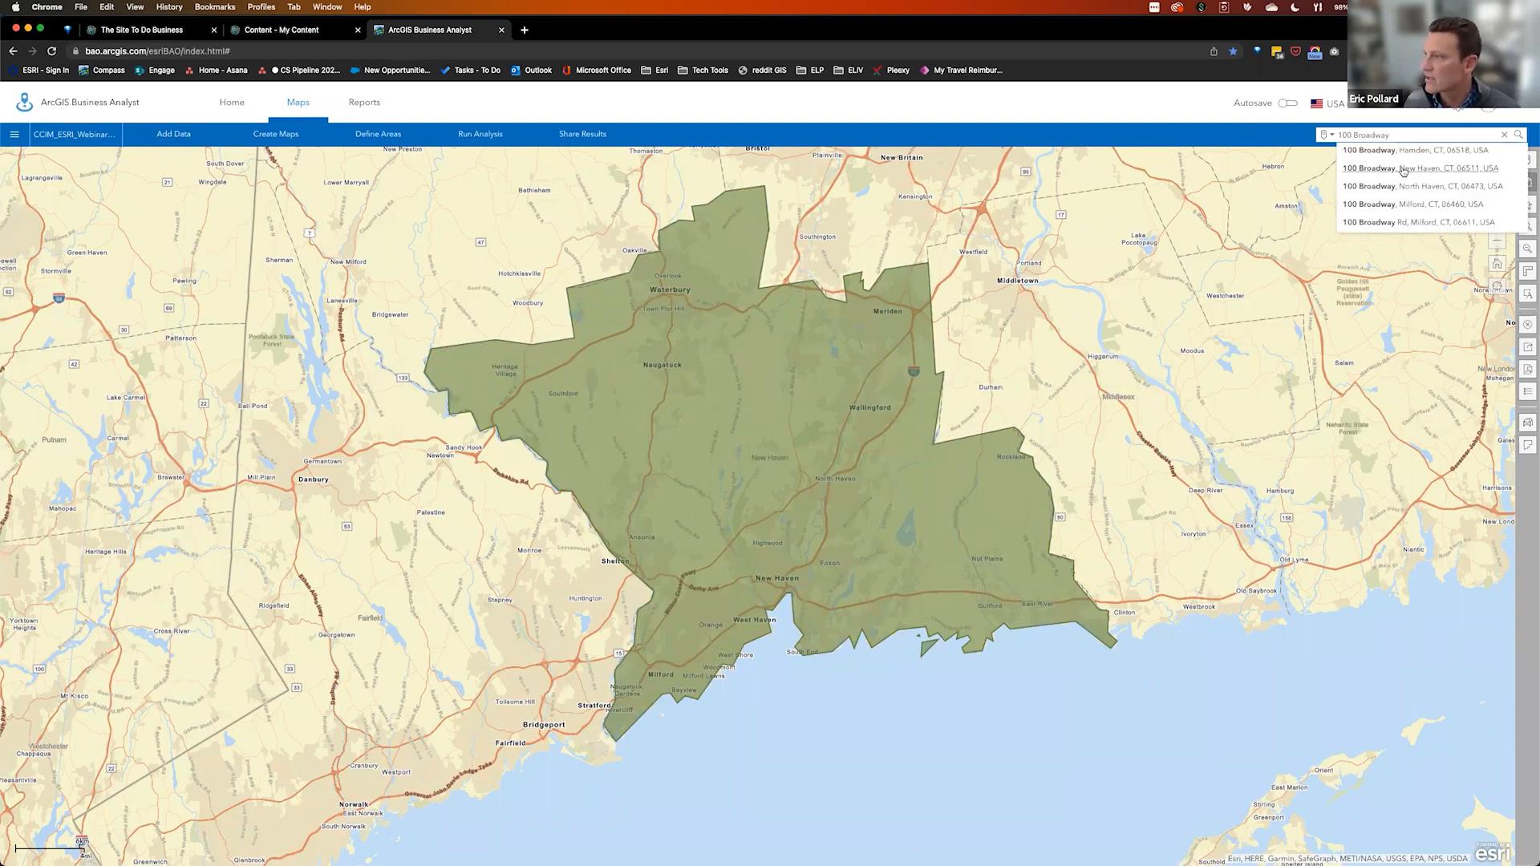
click(1403, 168)
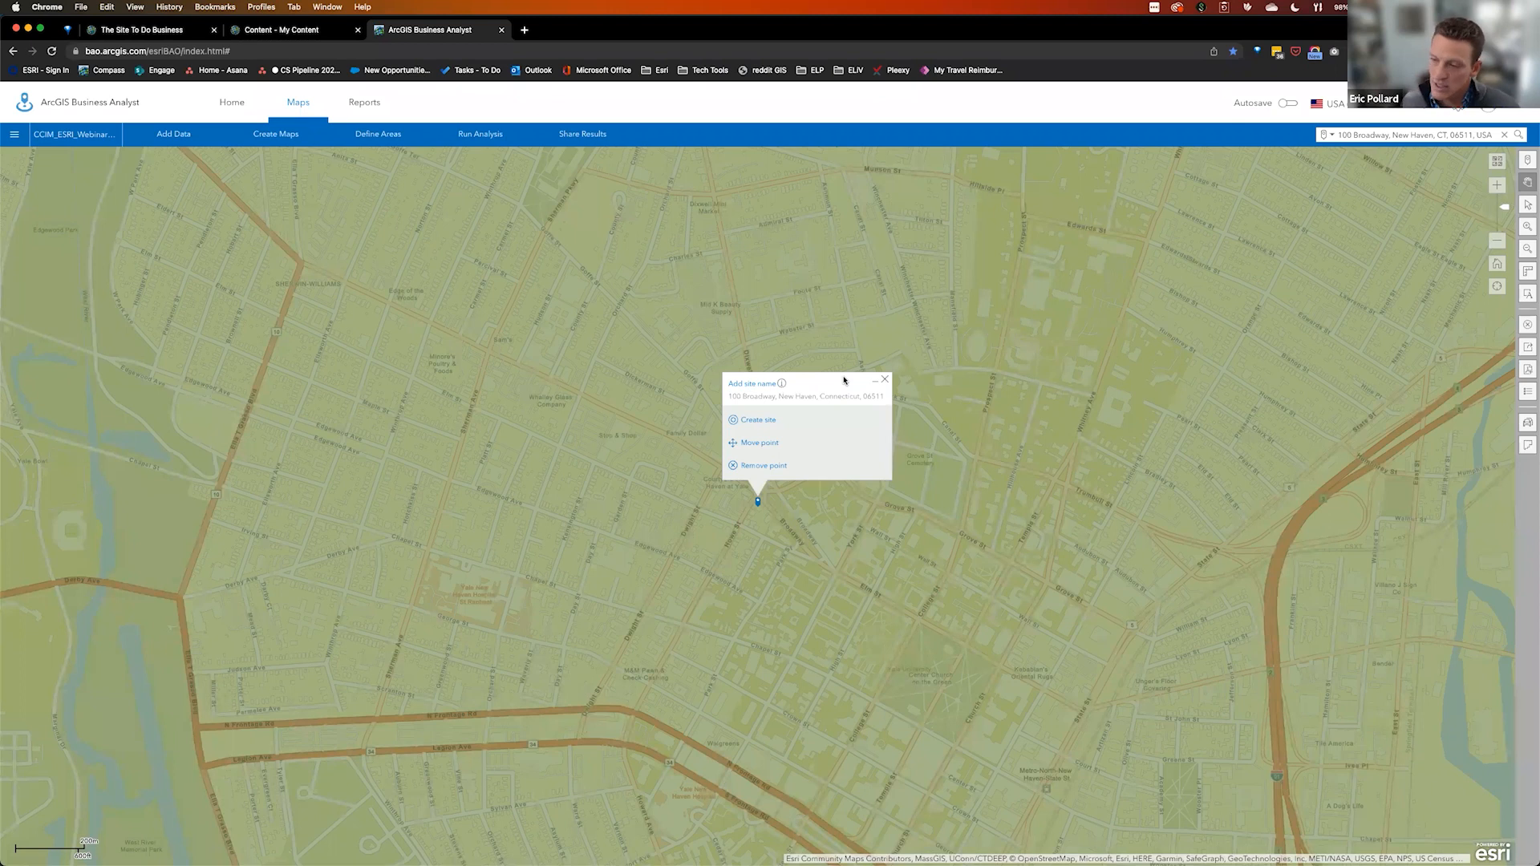
click(759, 420)
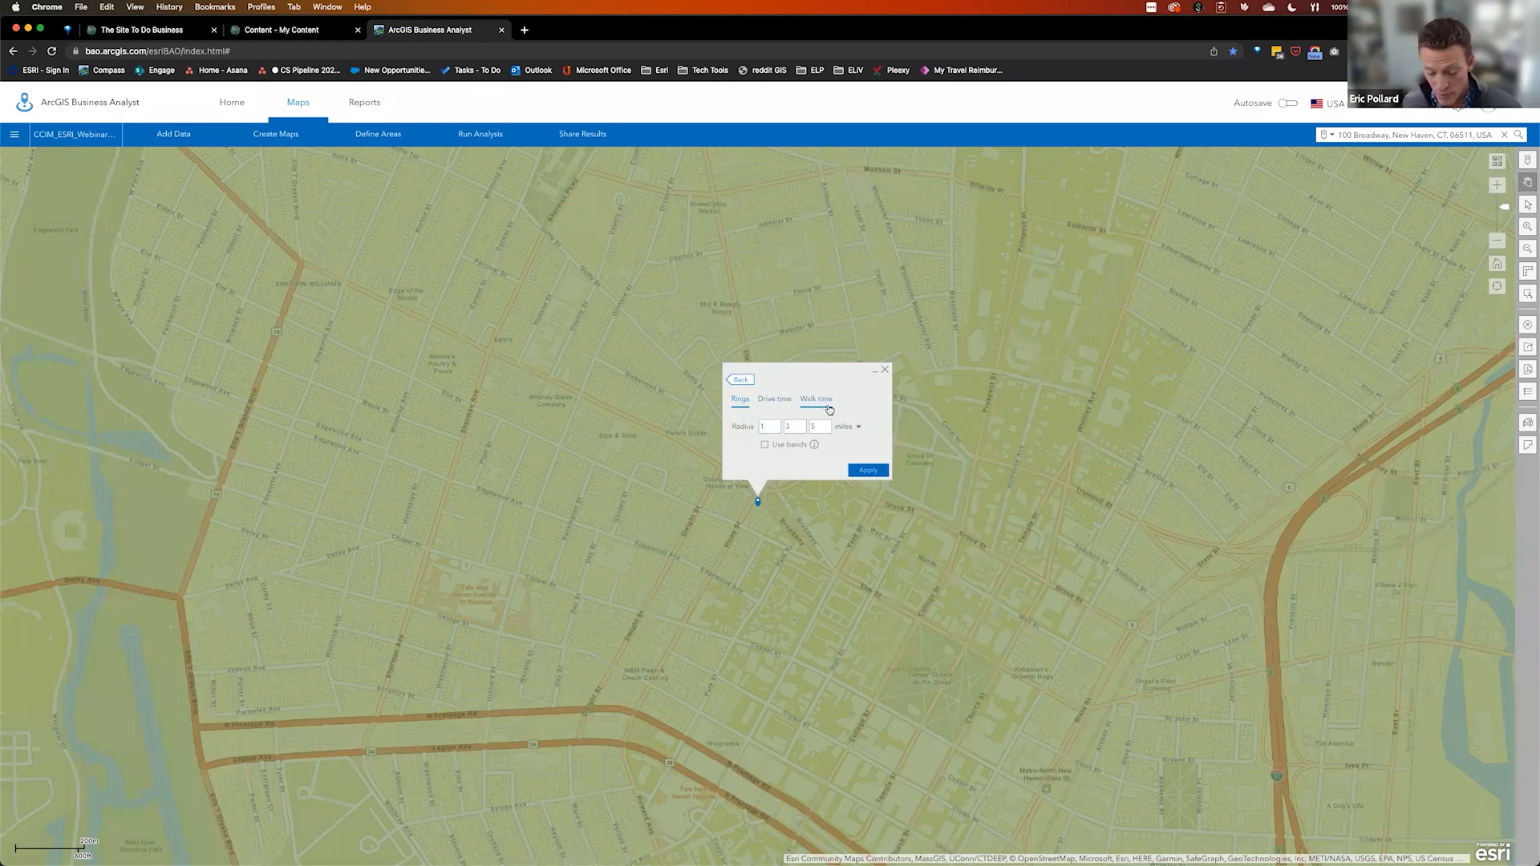
click(780, 401)
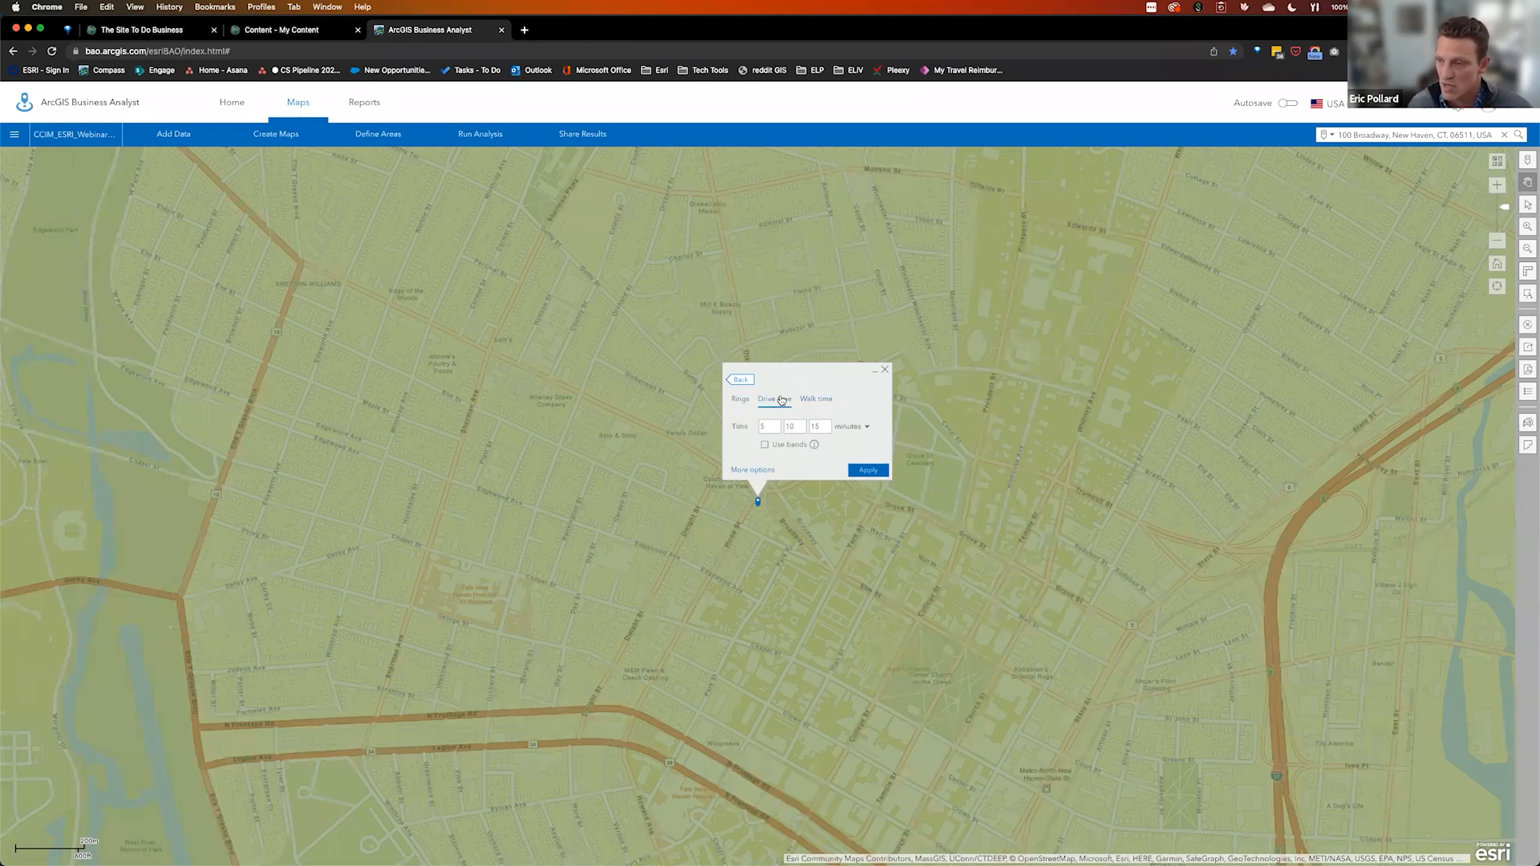
click(776, 427)
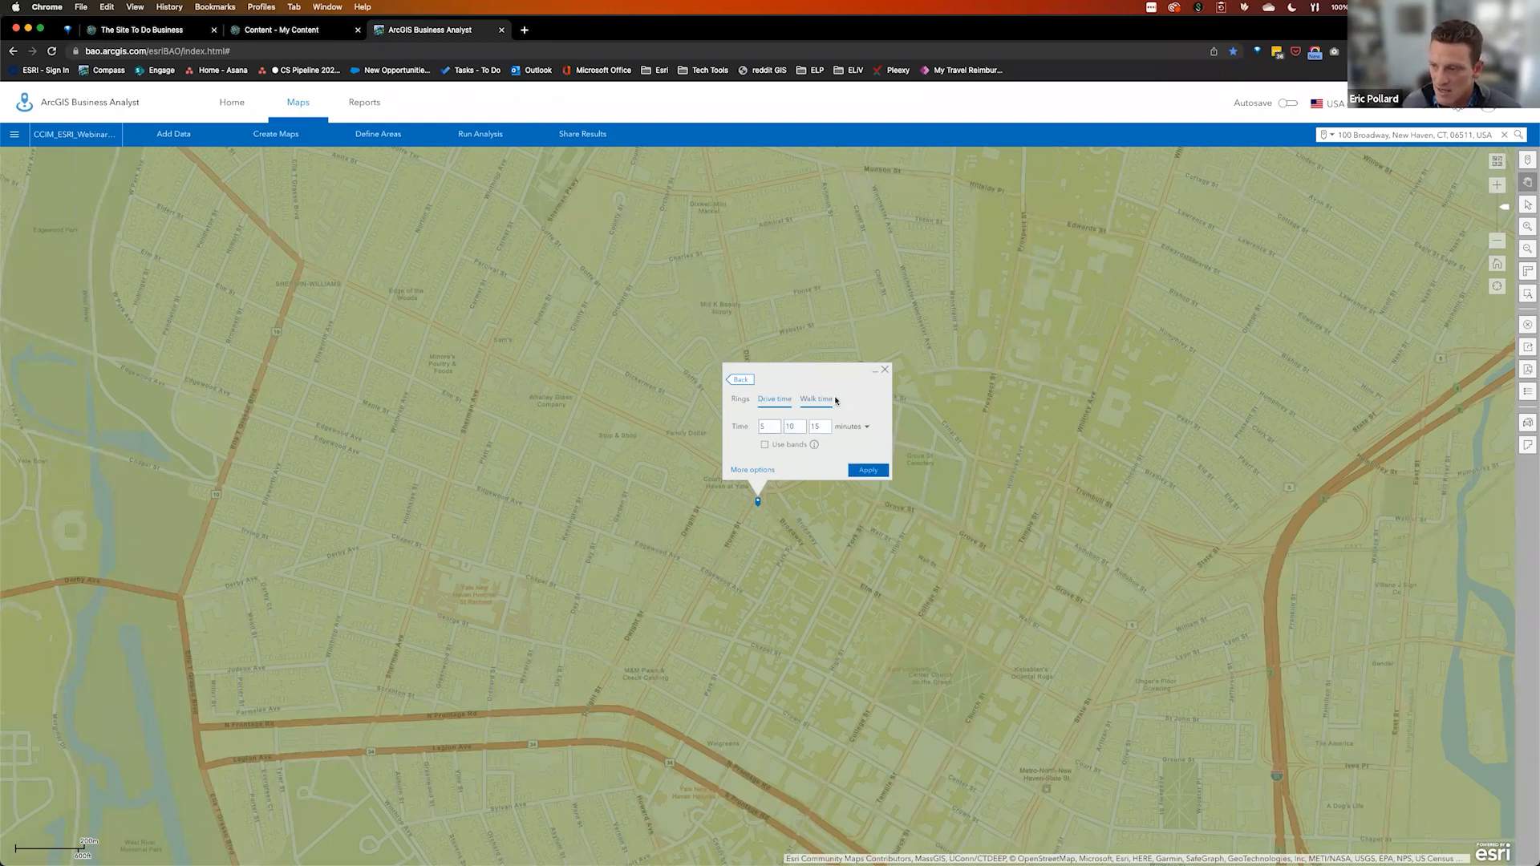
click(873, 472)
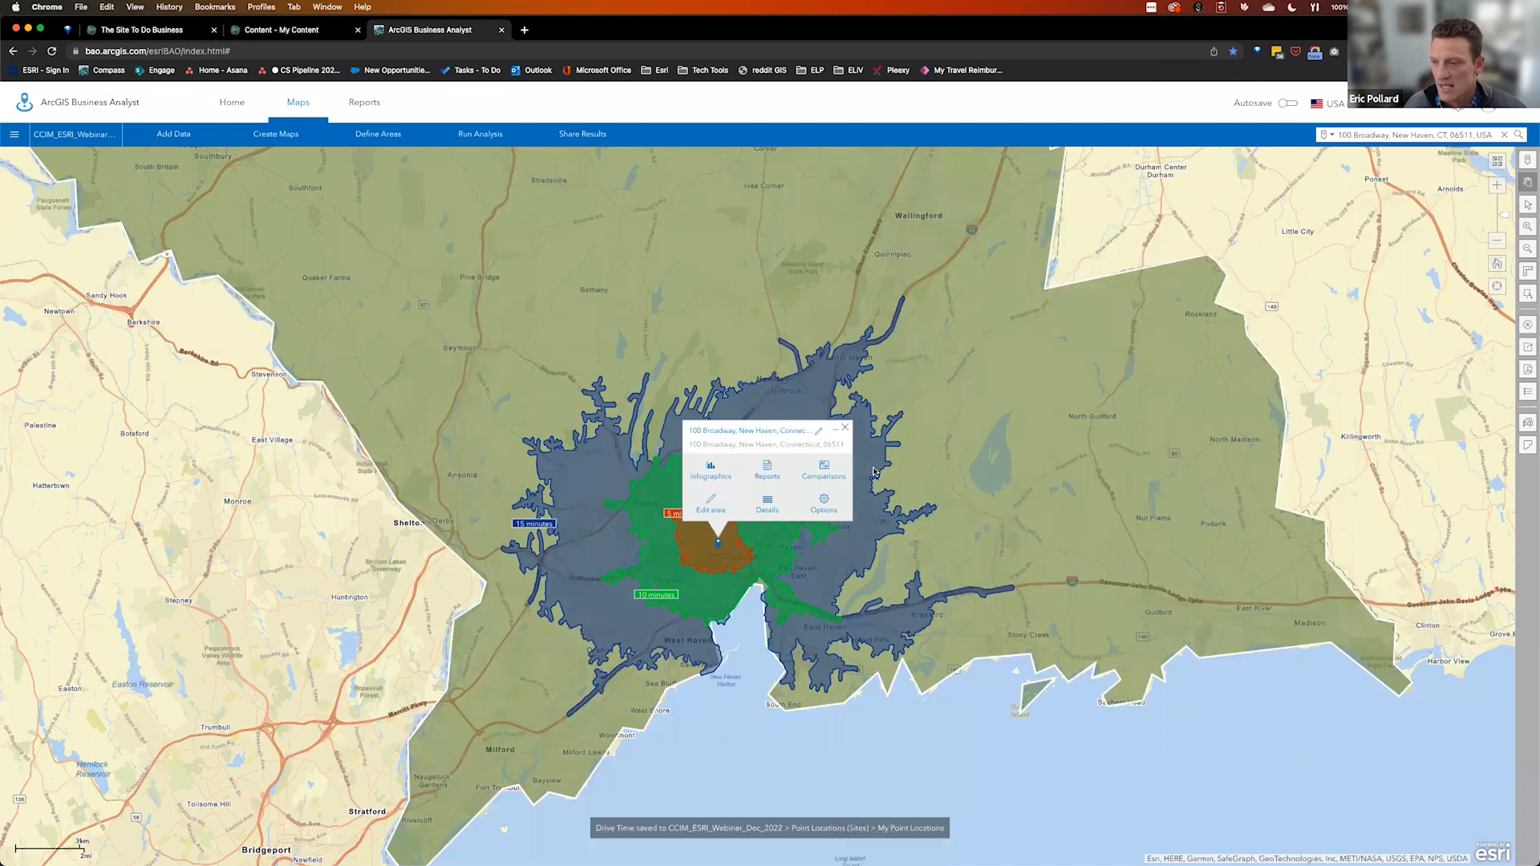
click(846, 415)
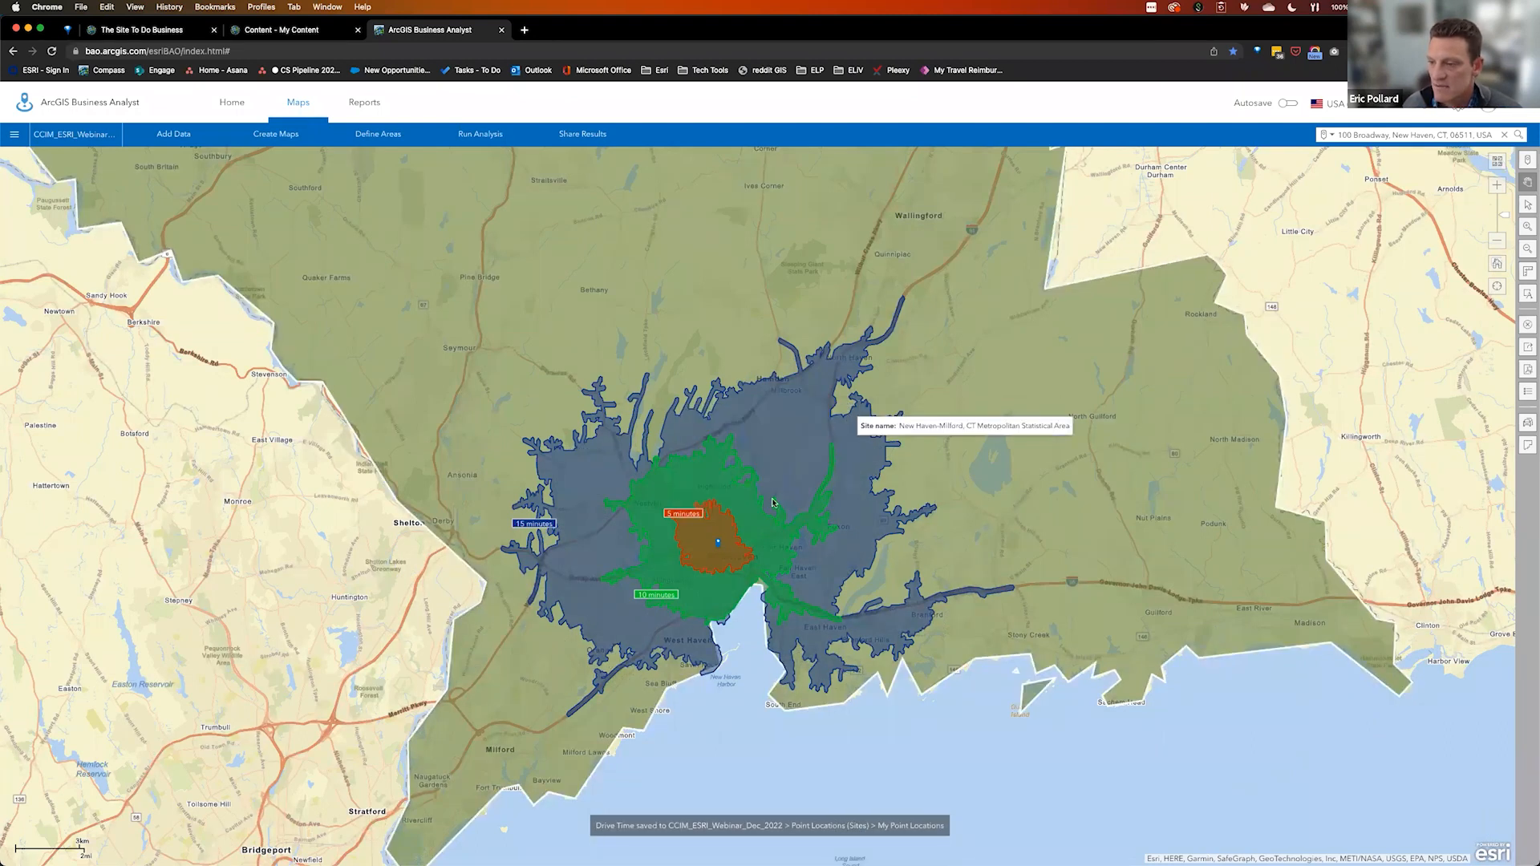
click(718, 546)
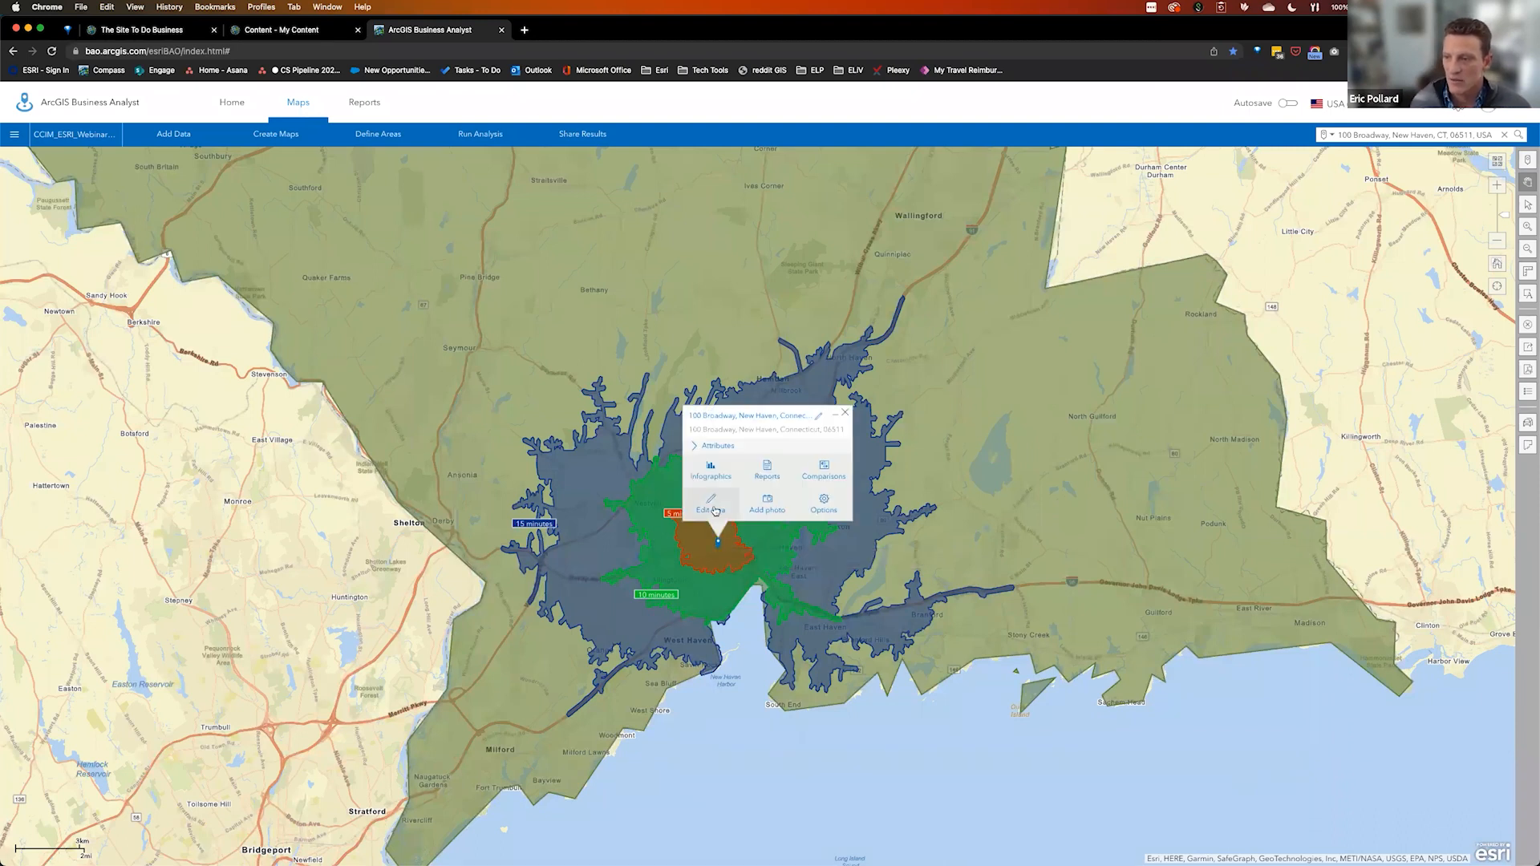
click(846, 414)
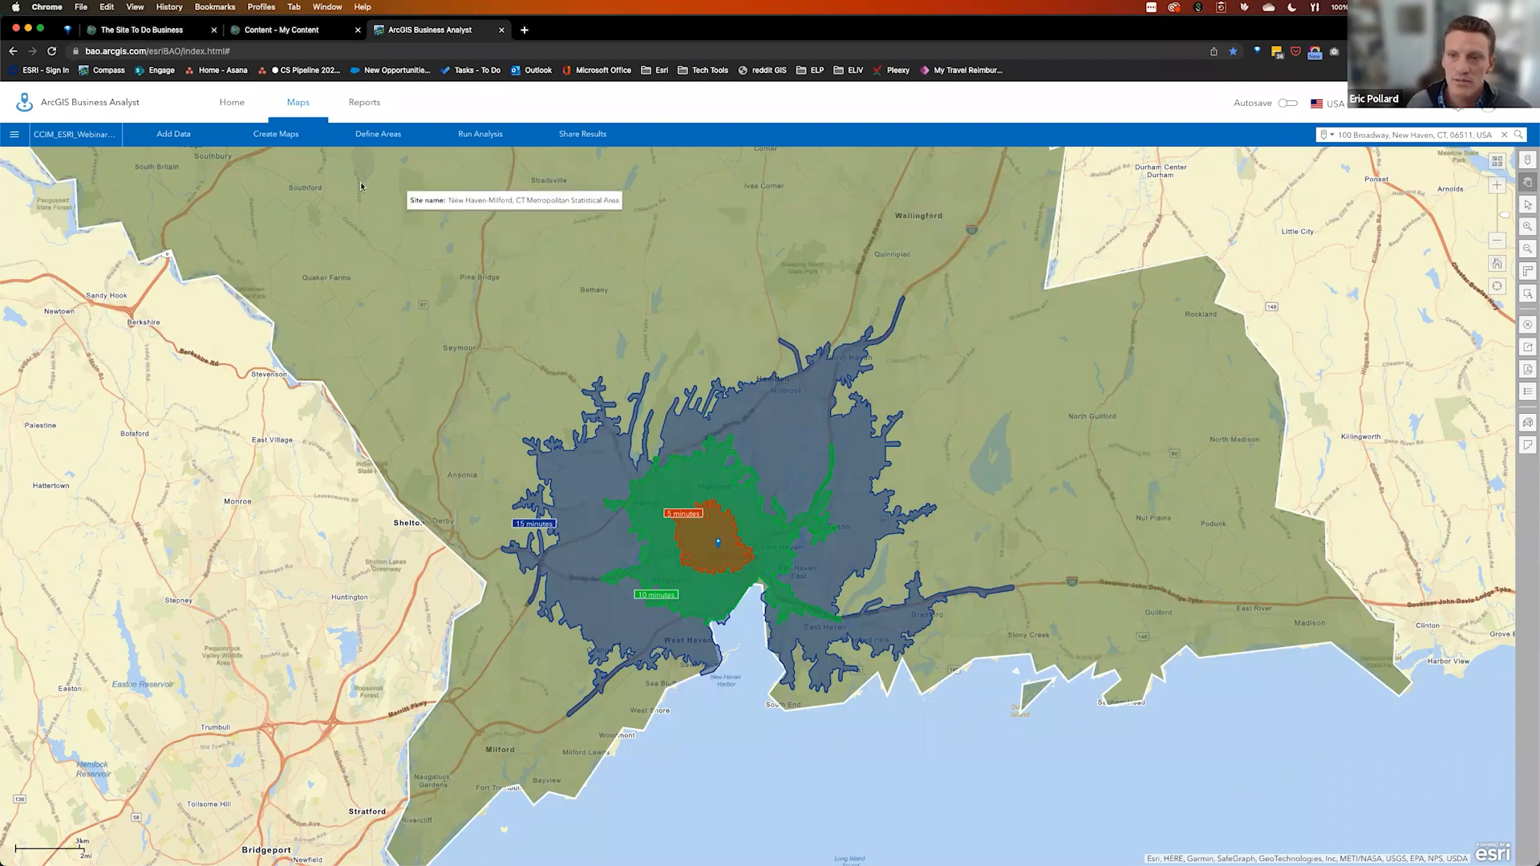
click(270, 142)
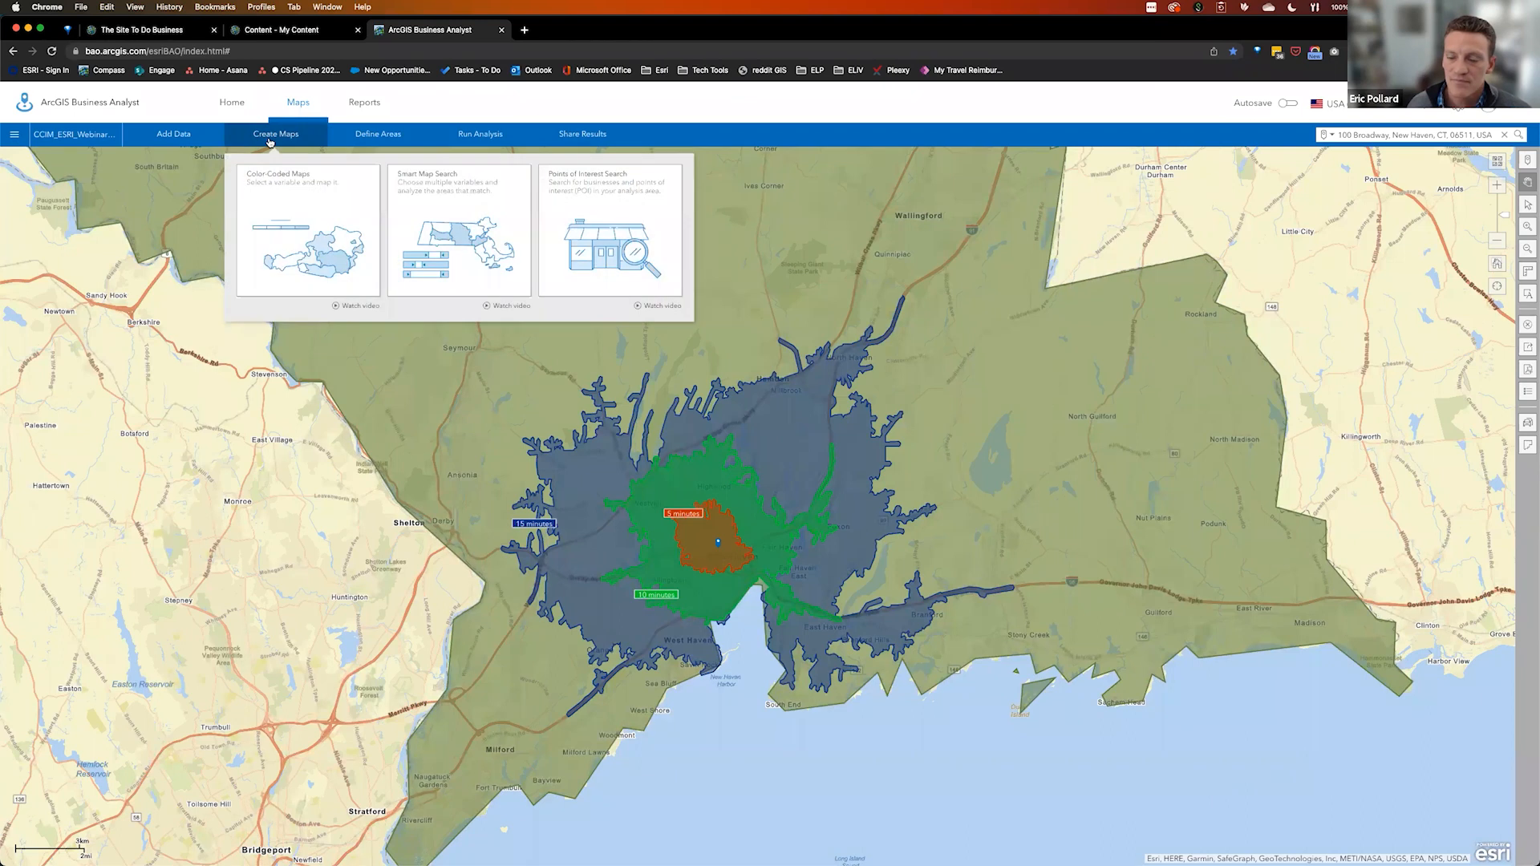
Build a Color-Coded Map of 2022 Median Household Income by block group
click(325, 225)
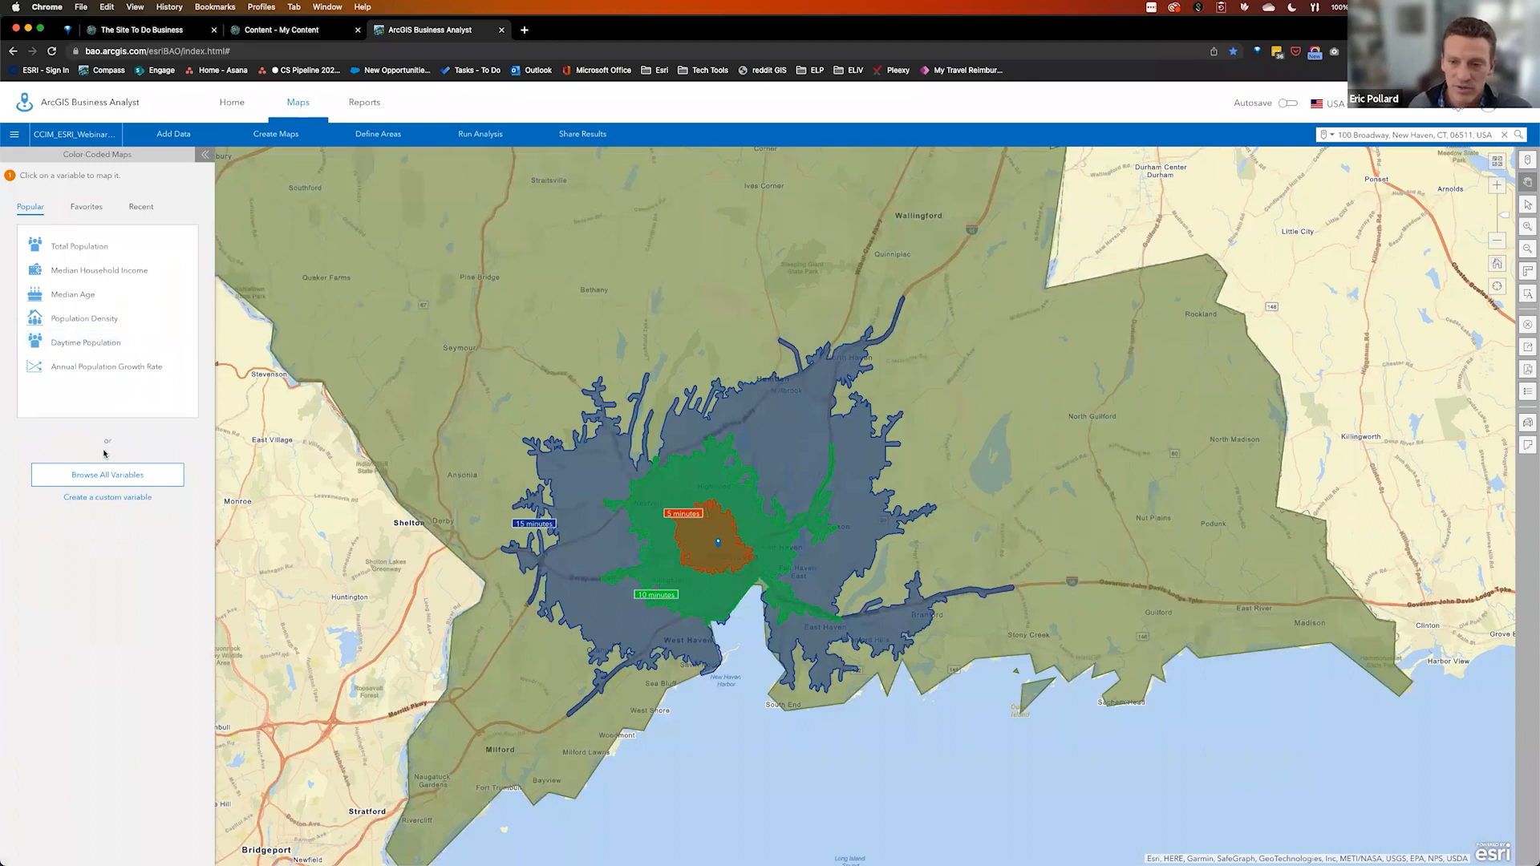
click(111, 476)
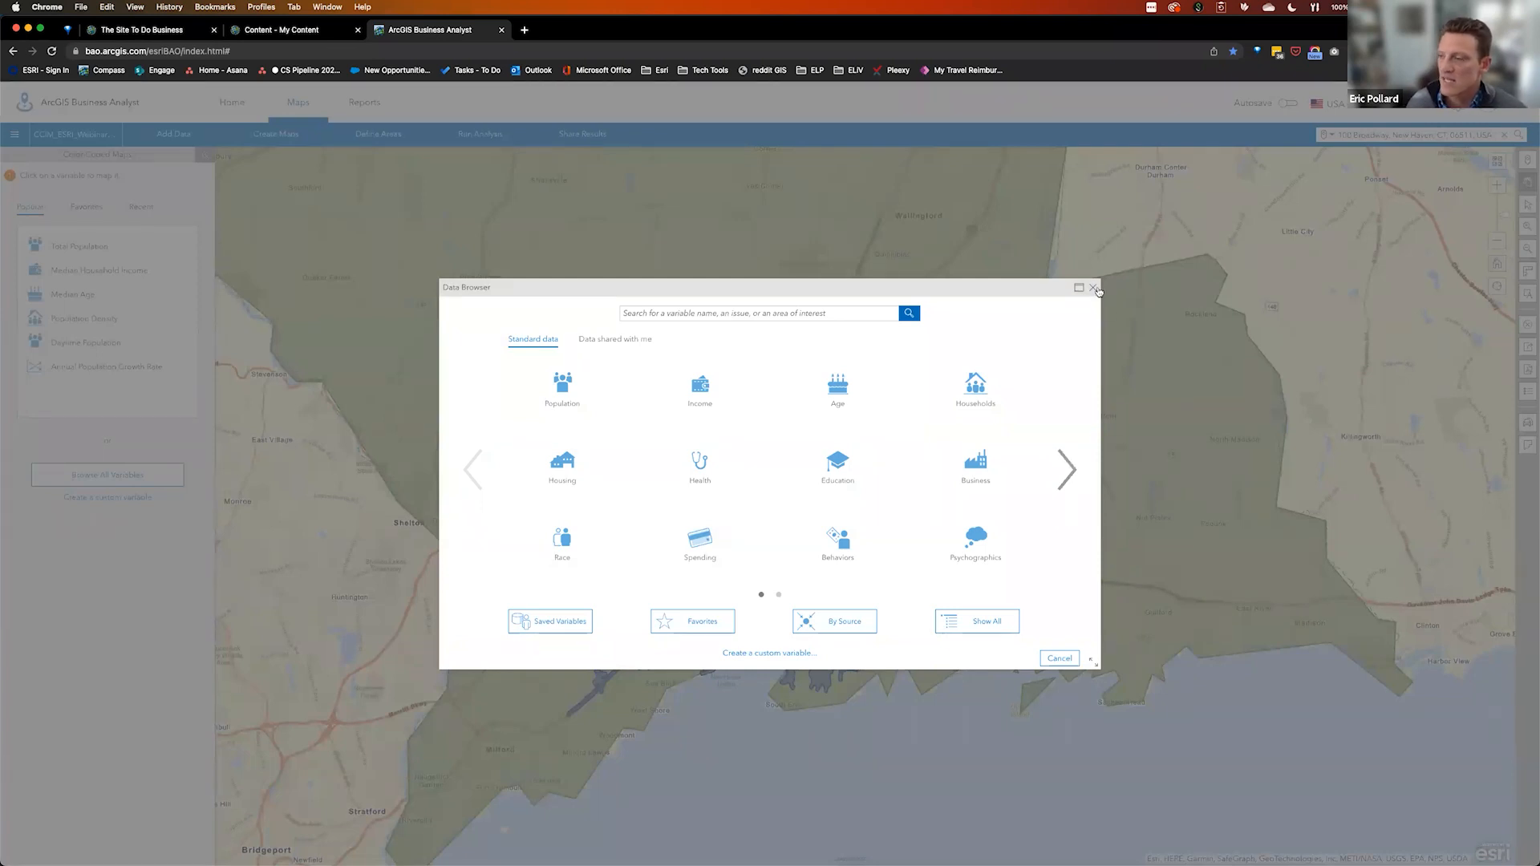
click(1094, 288)
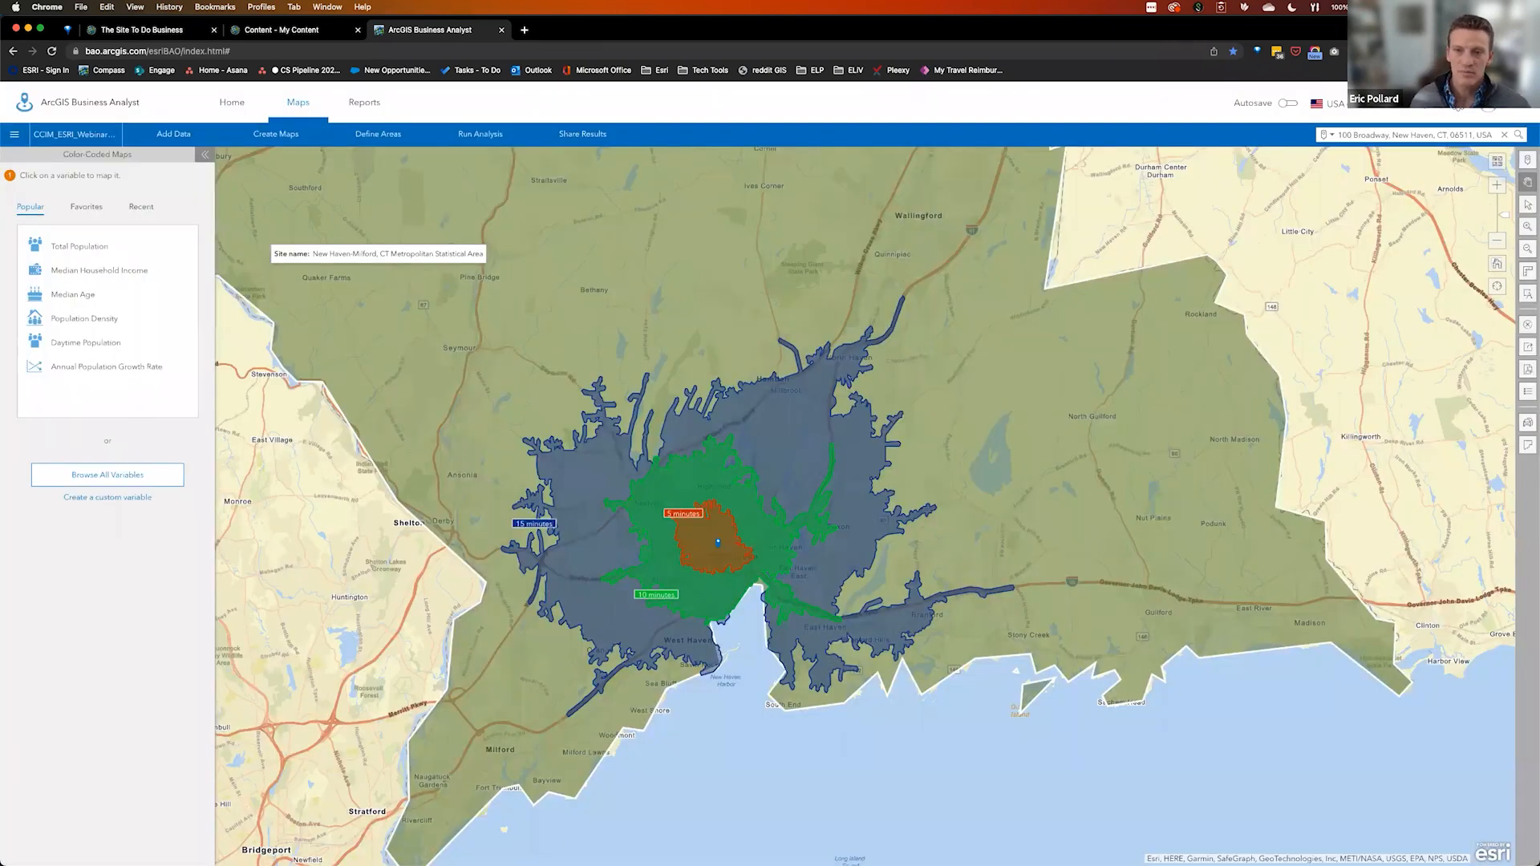
click(90, 273)
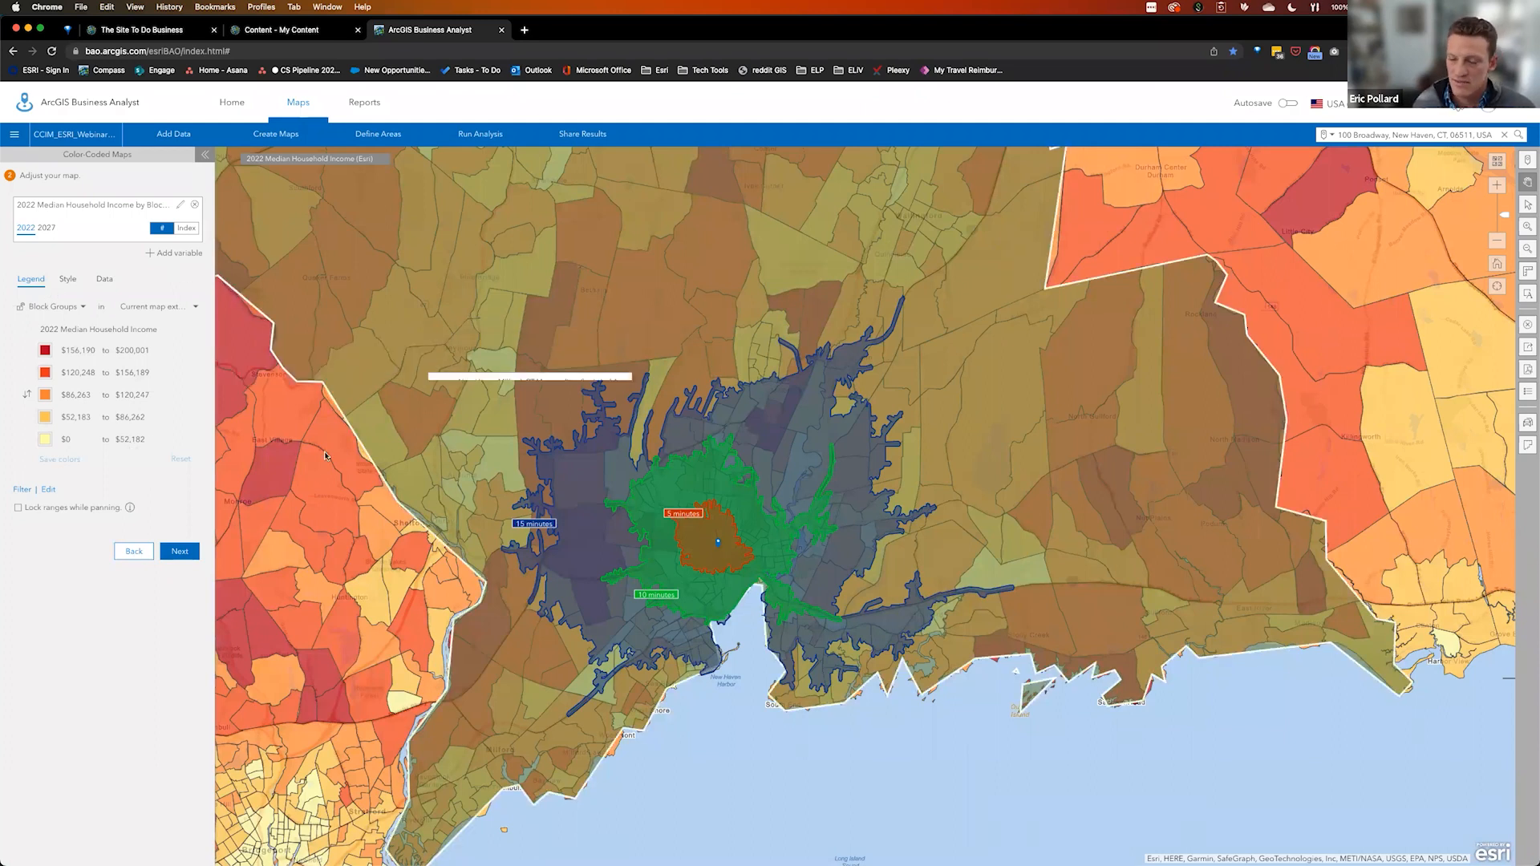
Remap Median Household Income by census tracts within the New Haven-Milford, CT Metropolitan Statistical Area
click(135, 553)
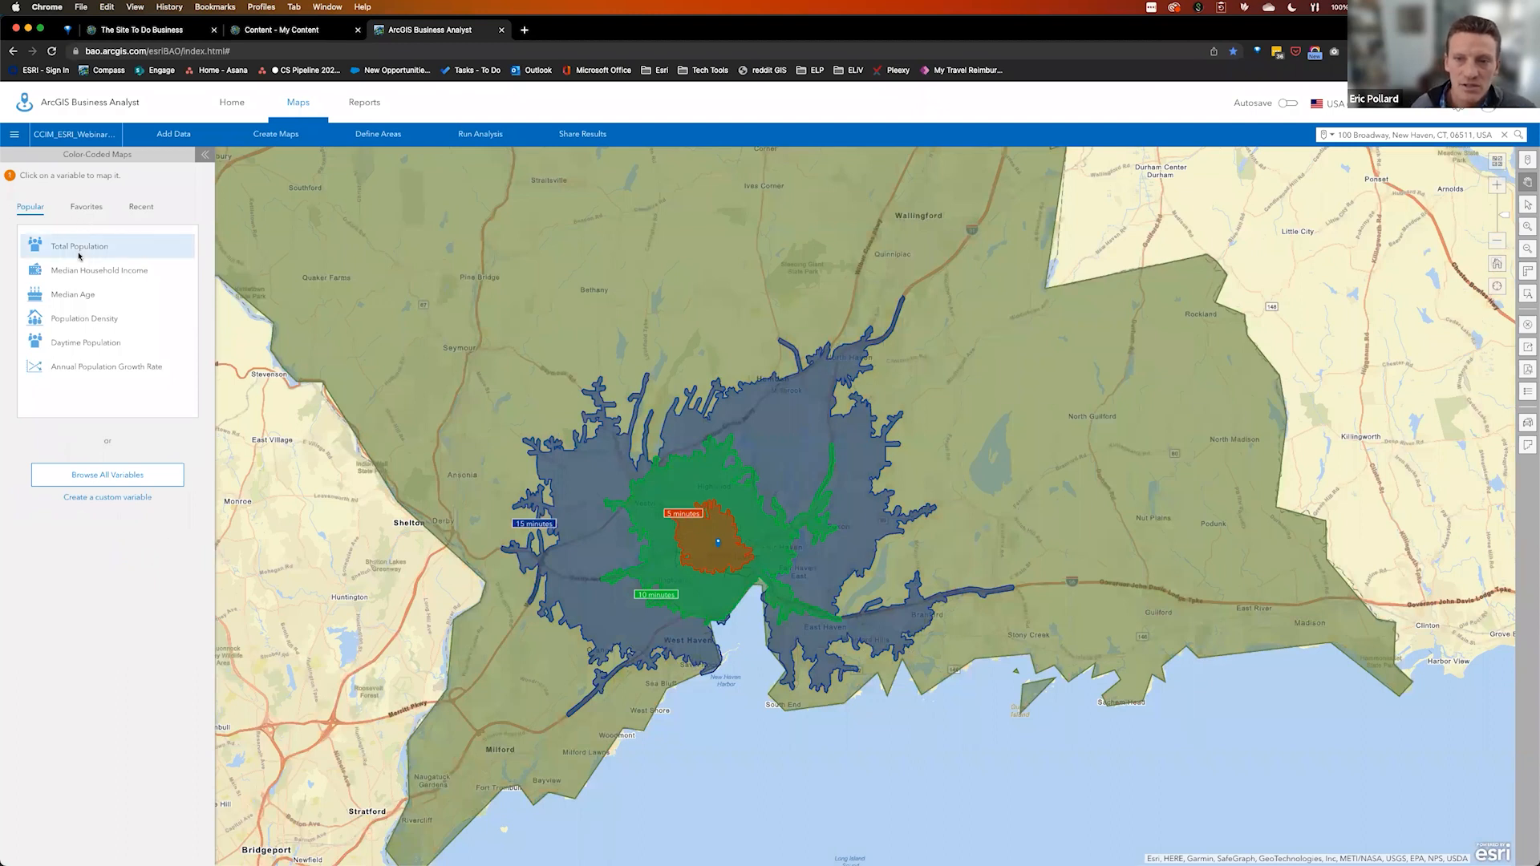
click(93, 273)
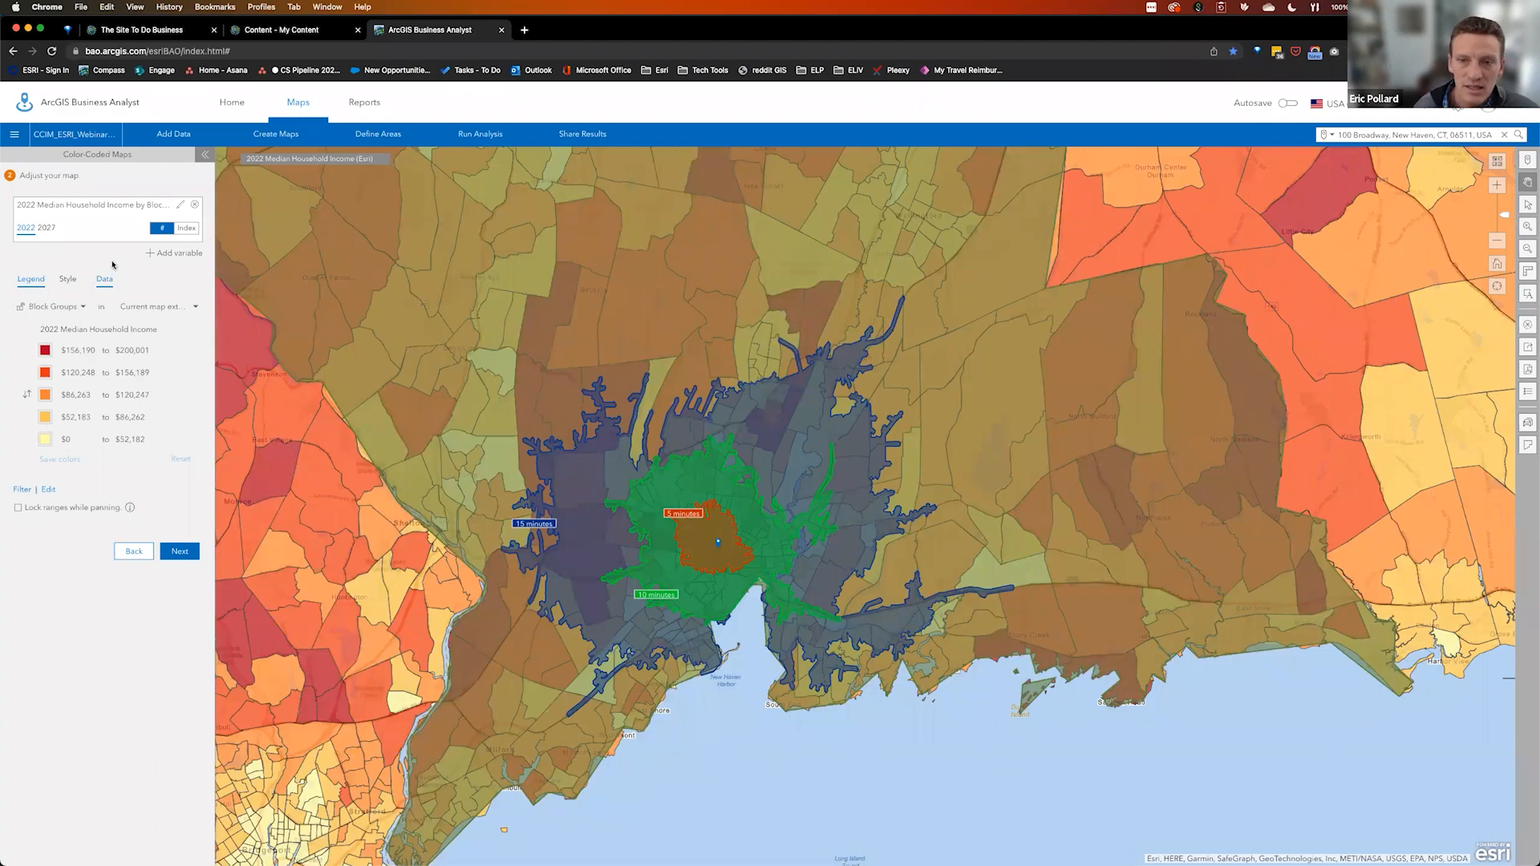
click(189, 309)
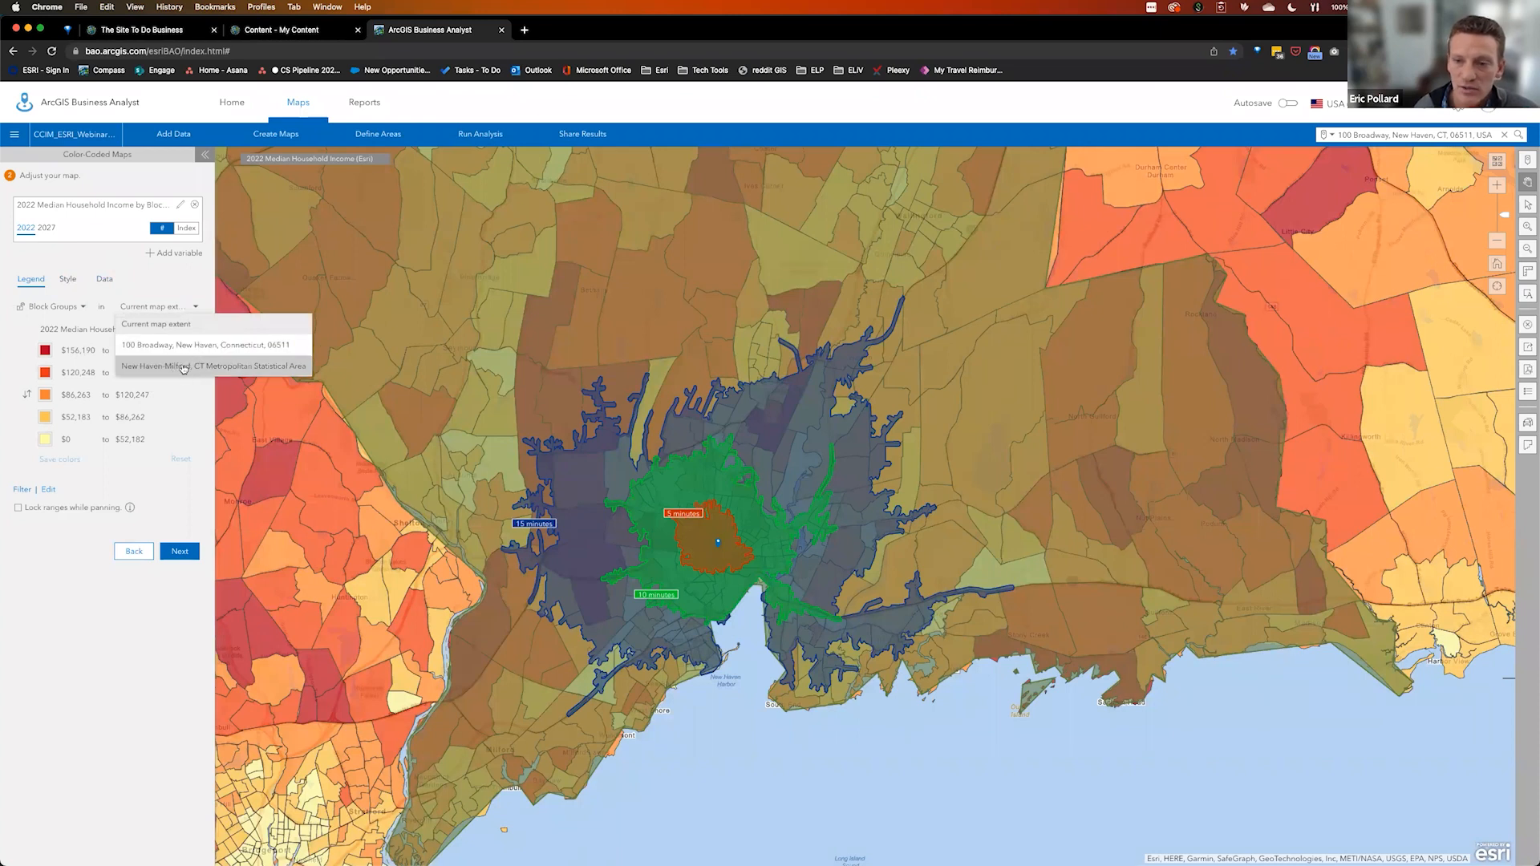
click(183, 368)
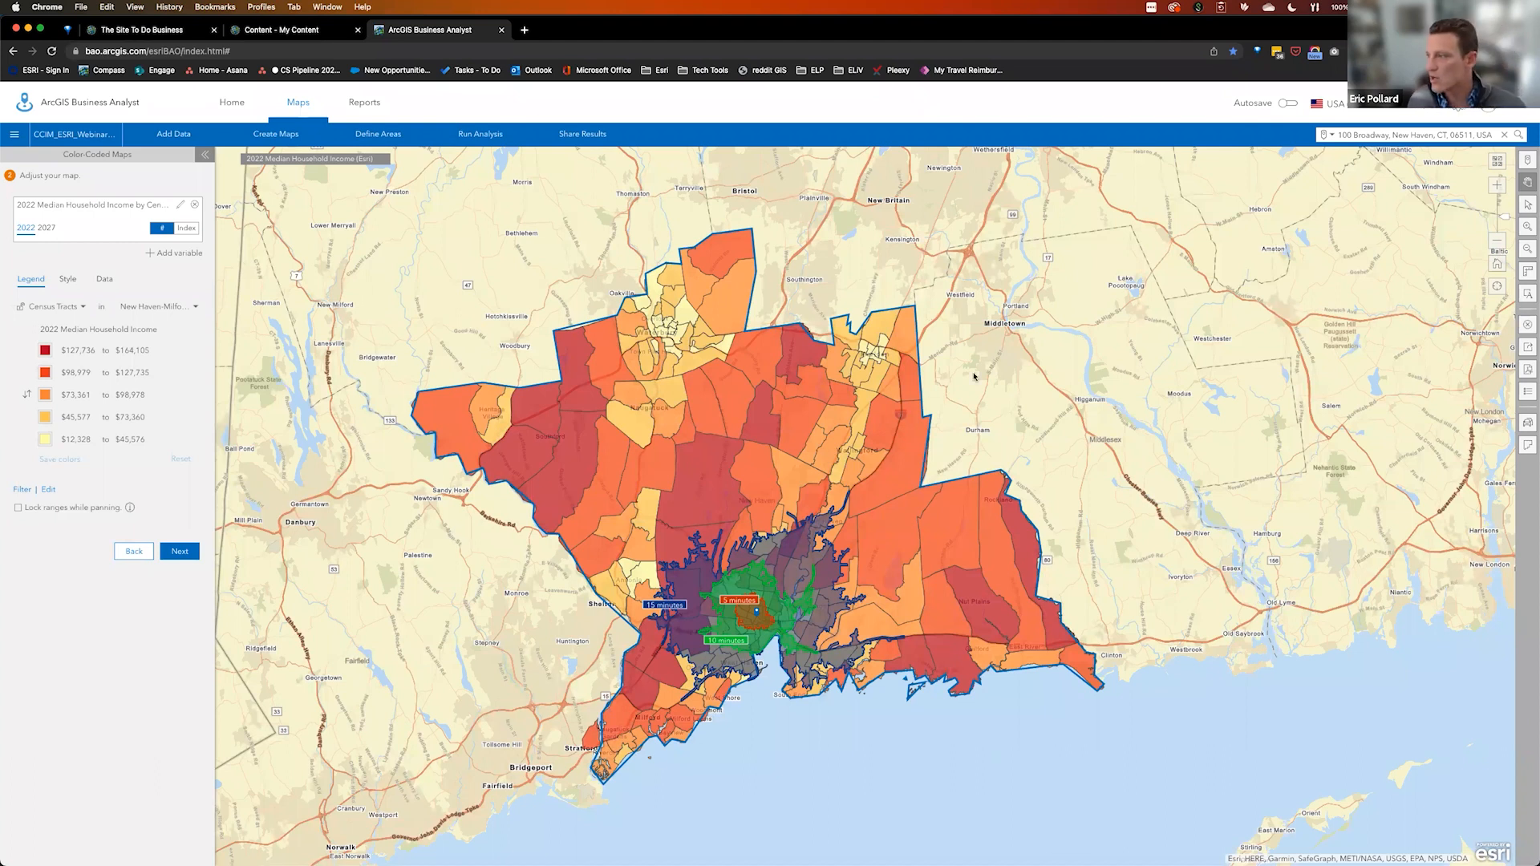
click(1529, 296)
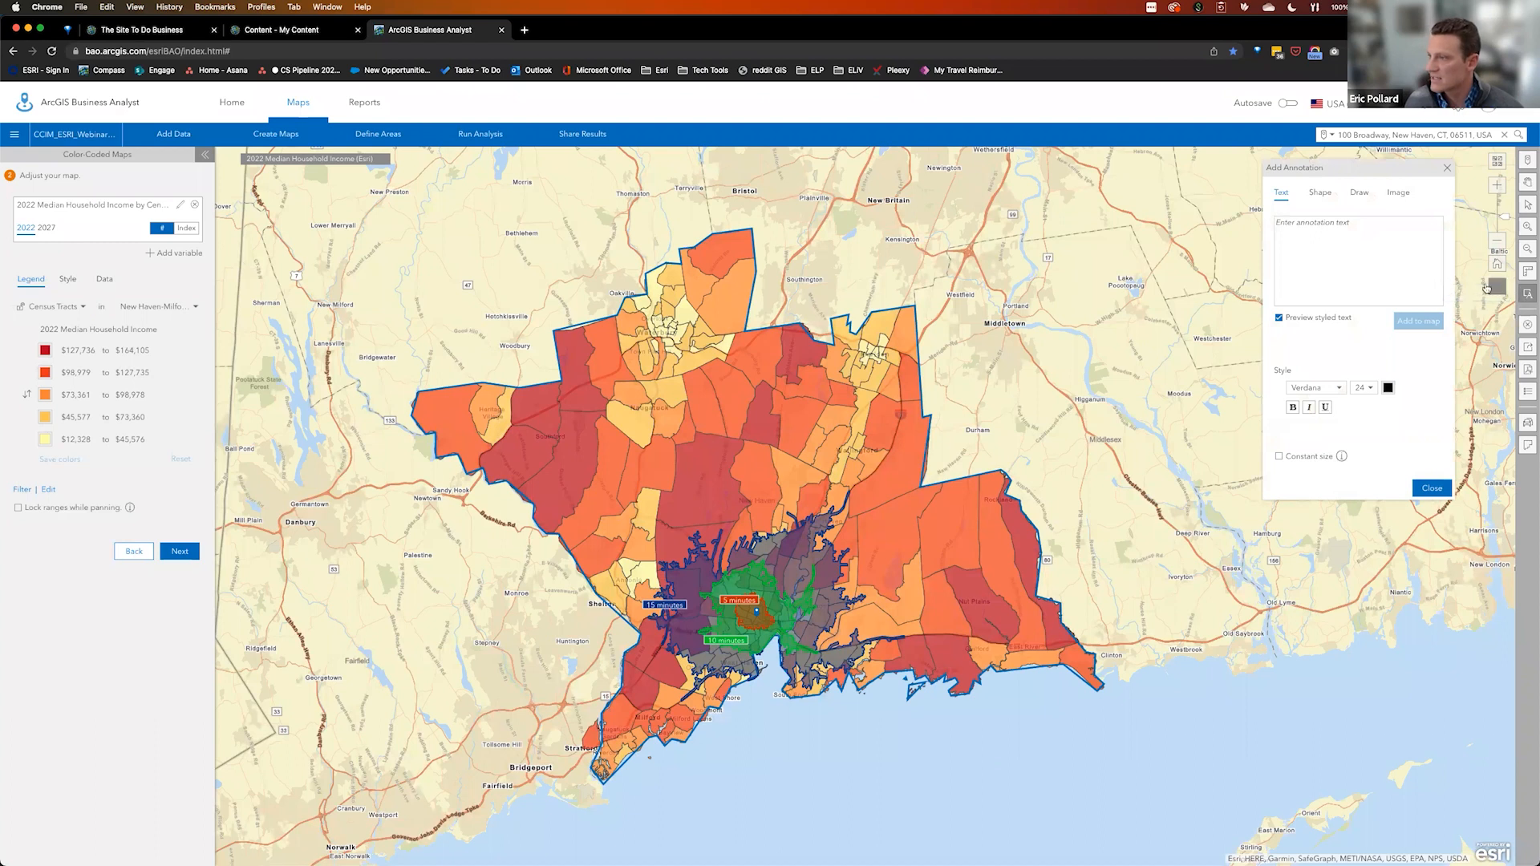
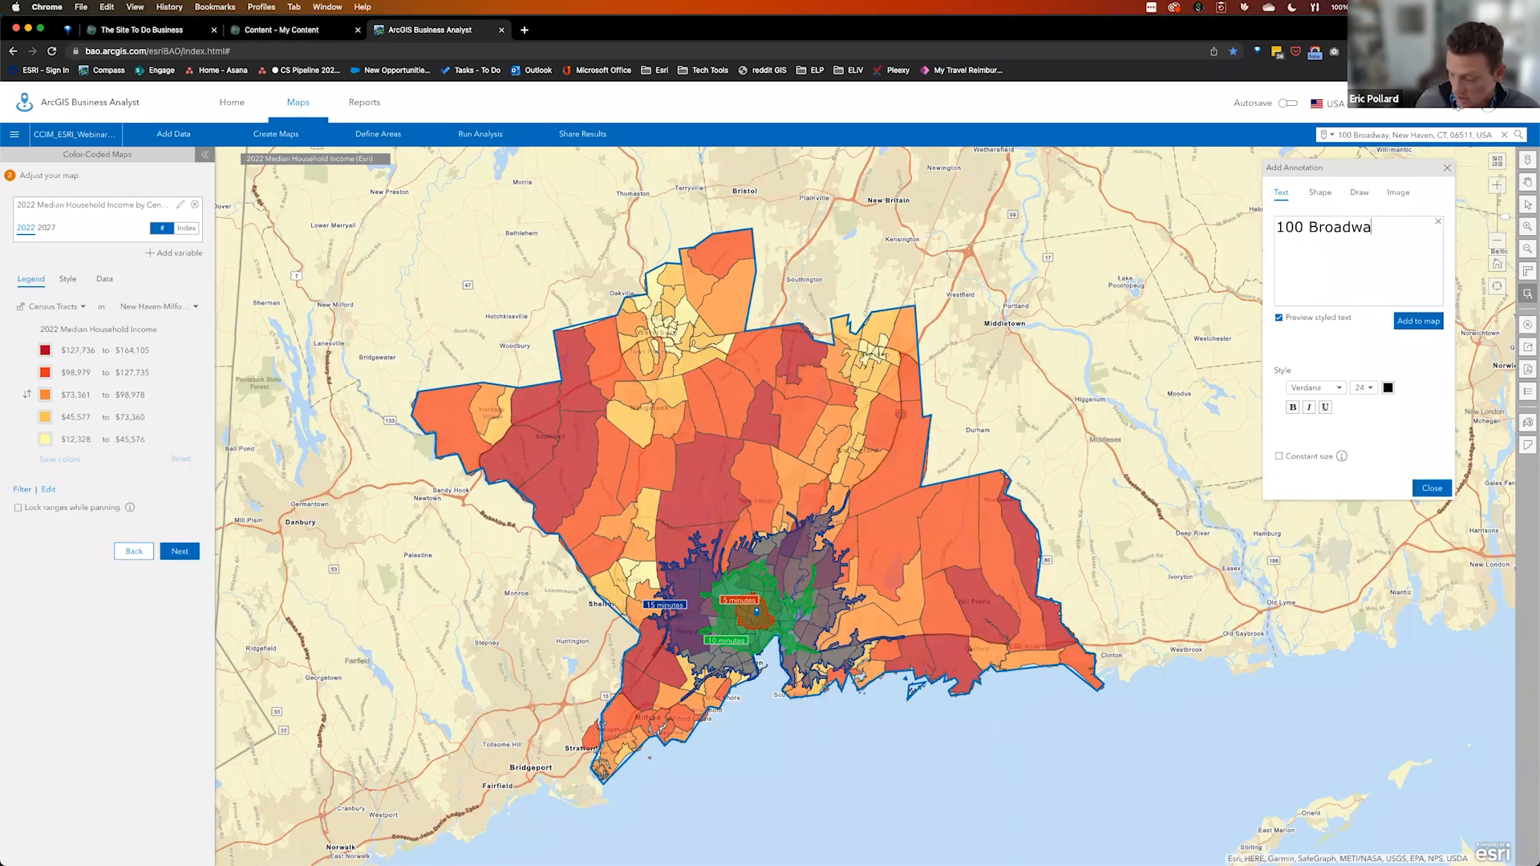
click(1429, 329)
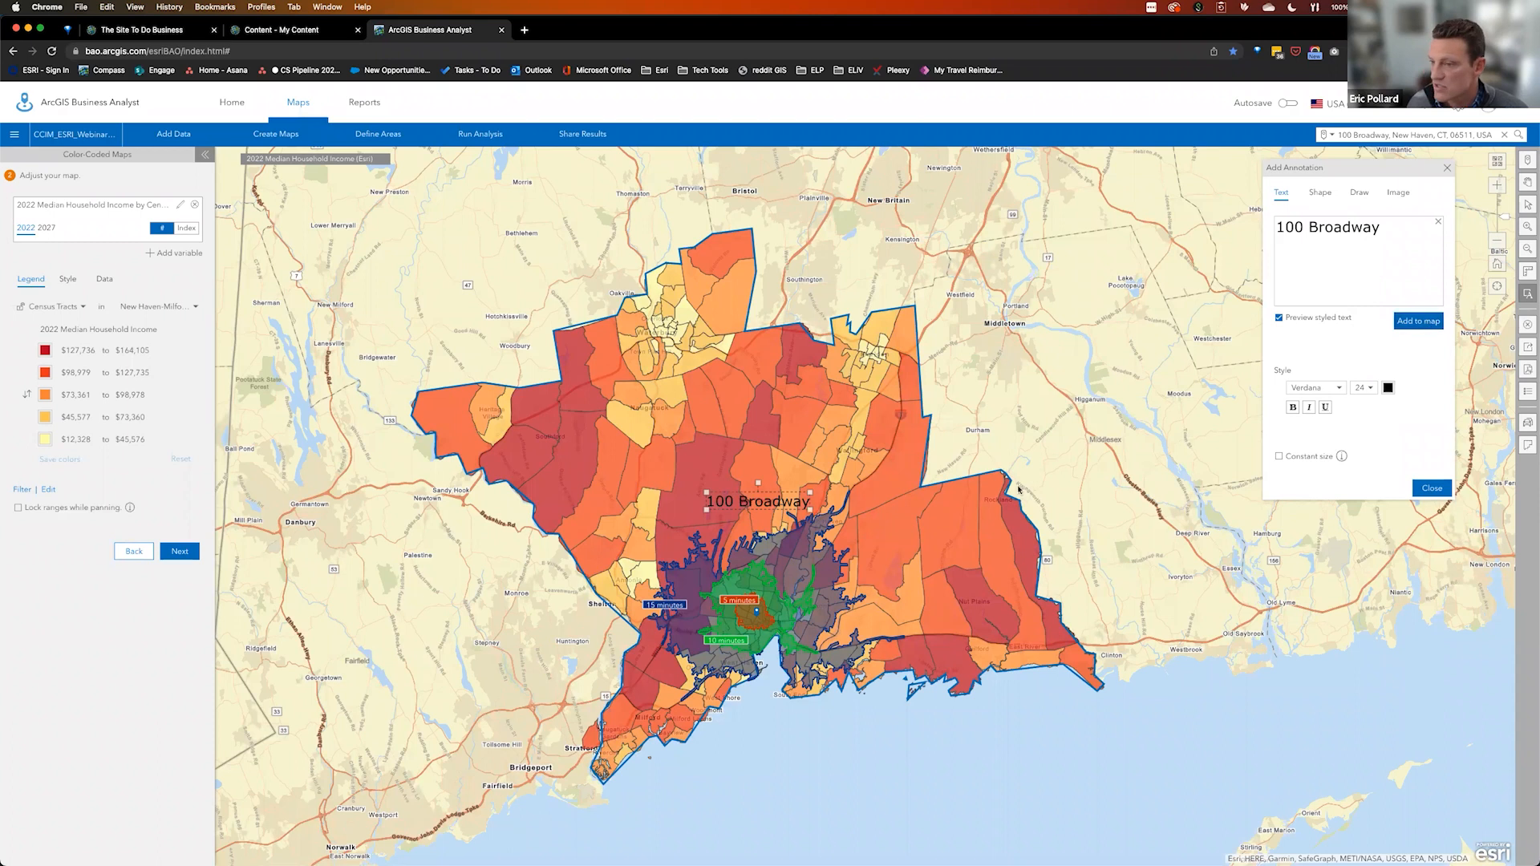
drag(780, 495, 728, 510)
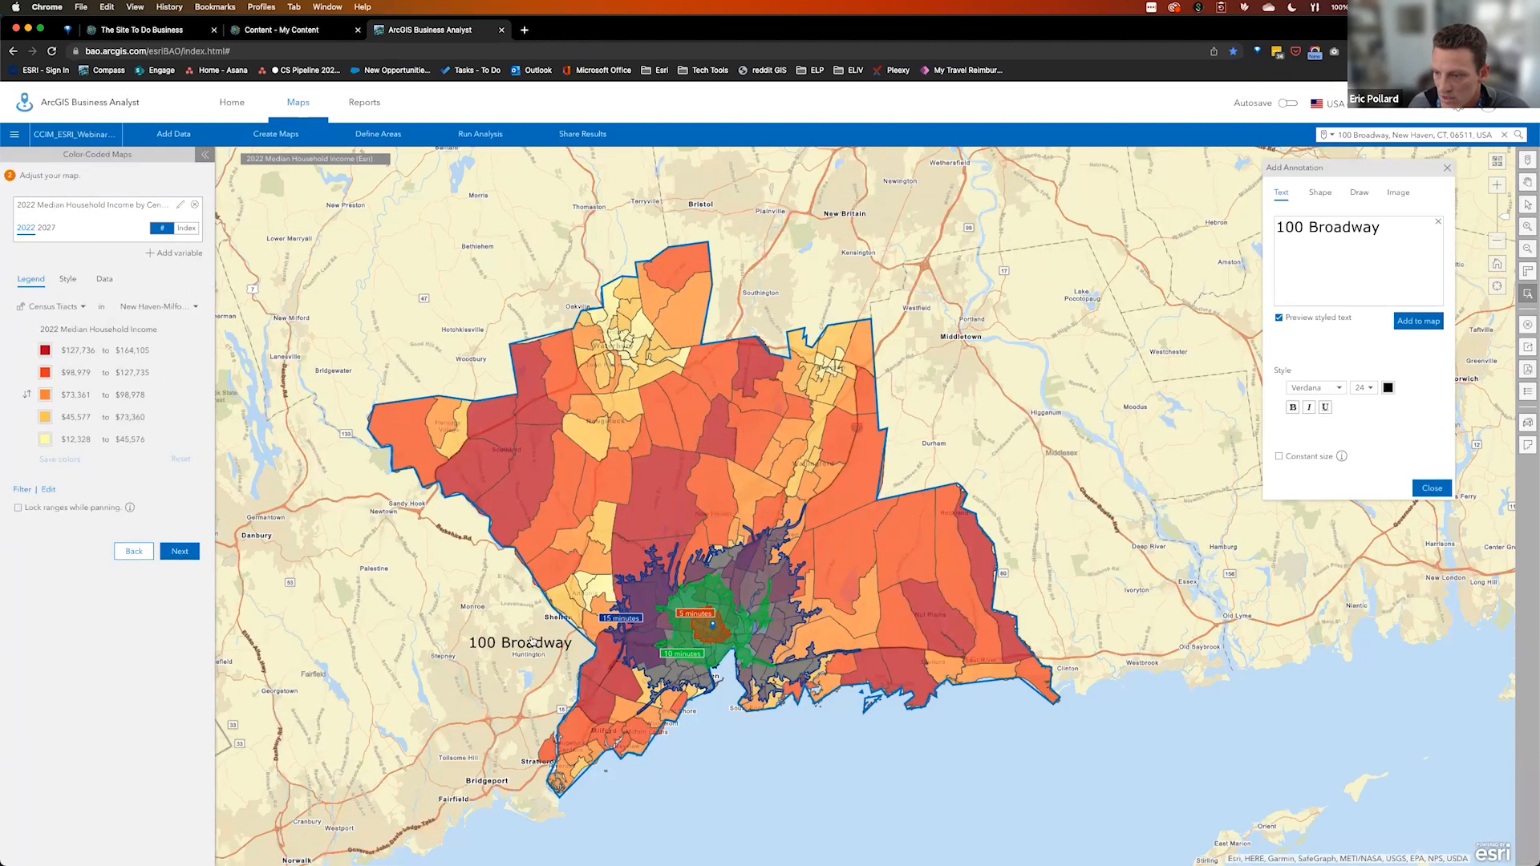
click(784, 625)
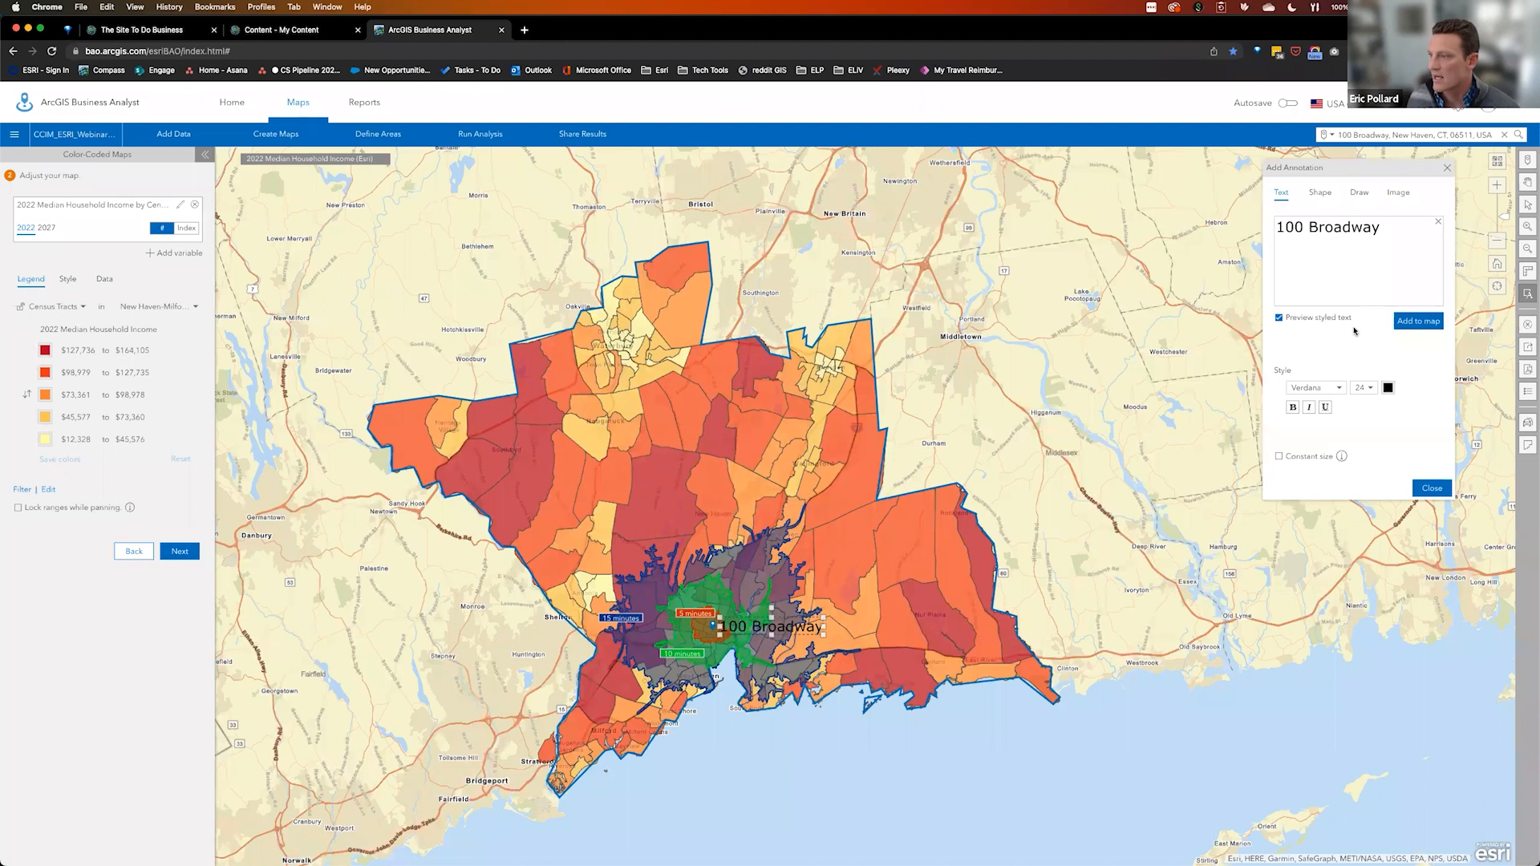
click(1388, 388)
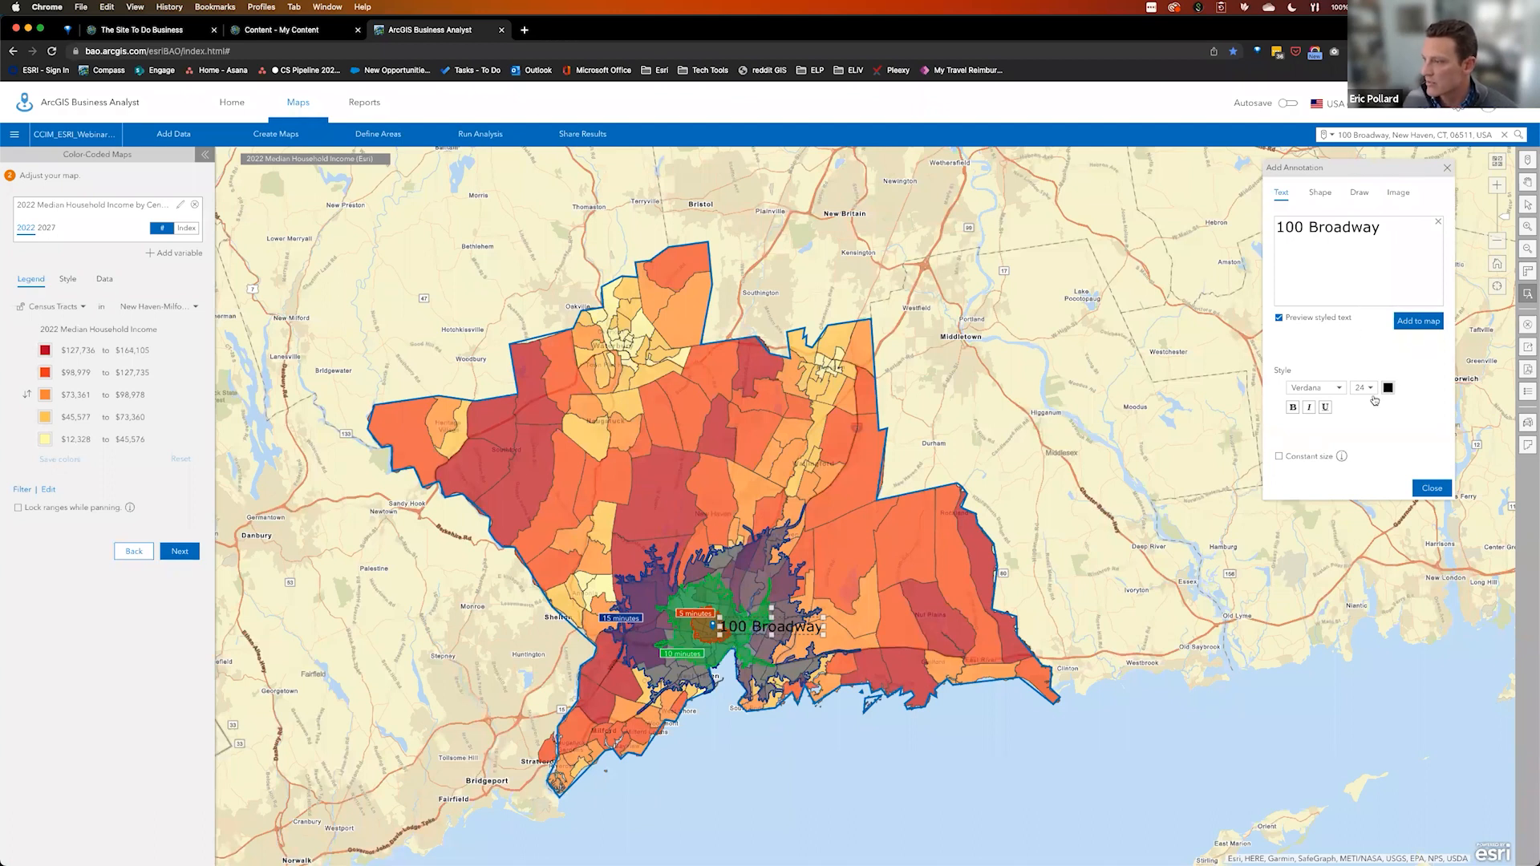
click(1345, 608)
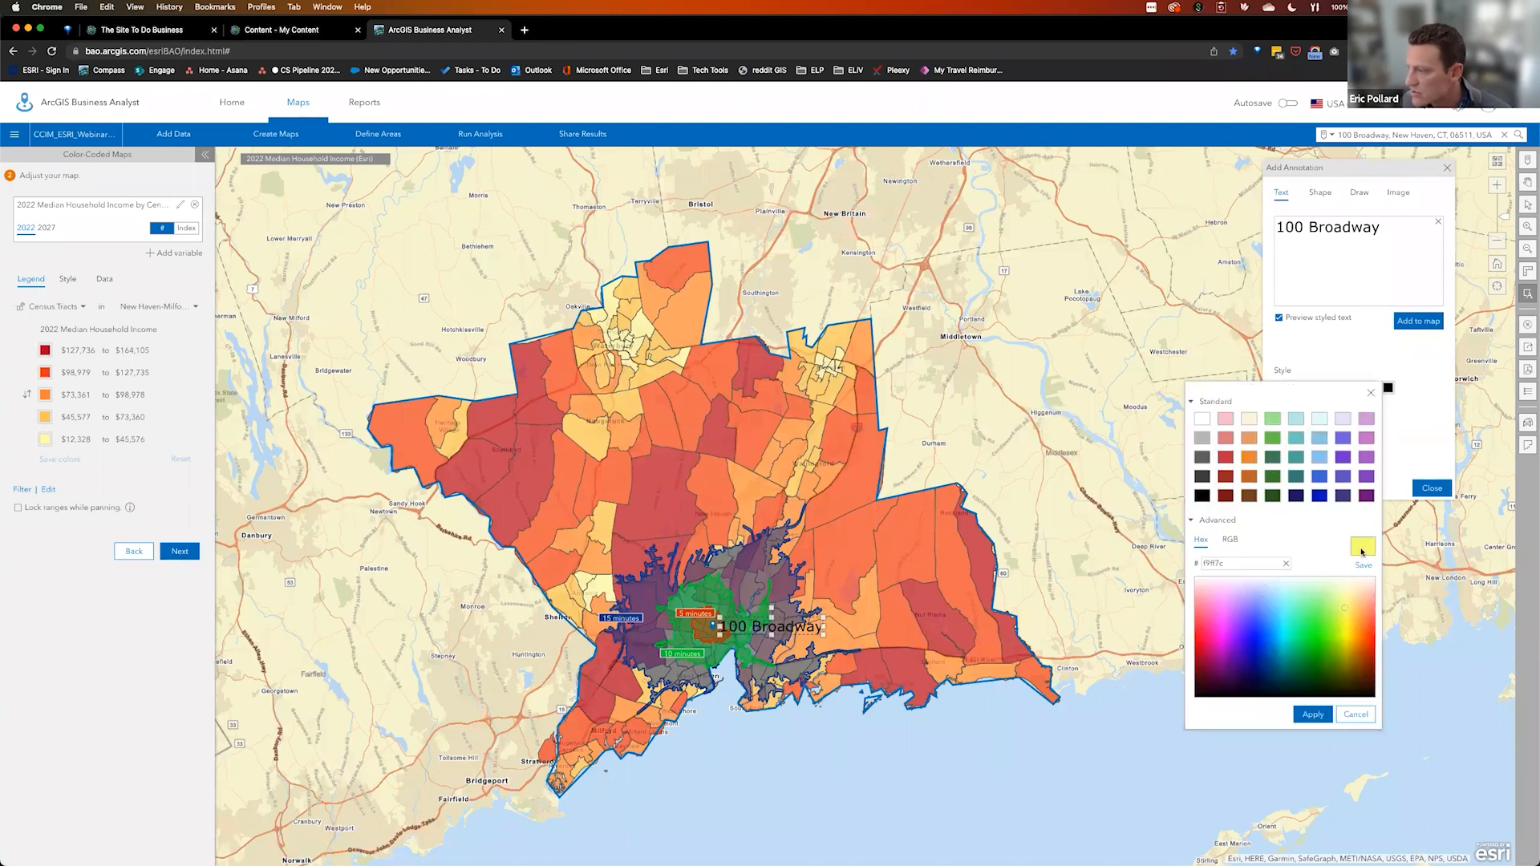
click(1319, 717)
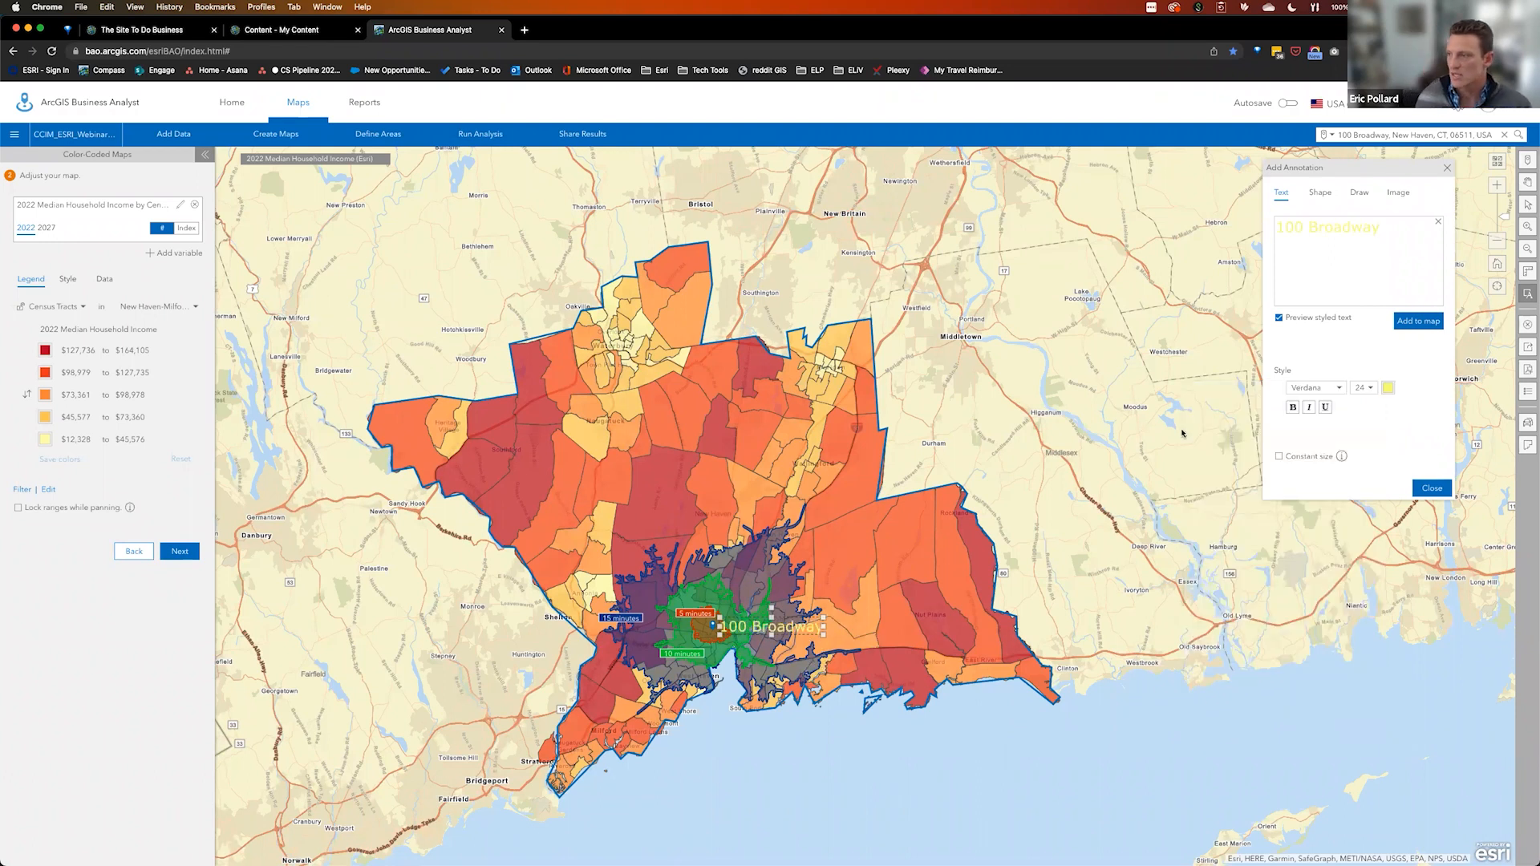
click(1292, 407)
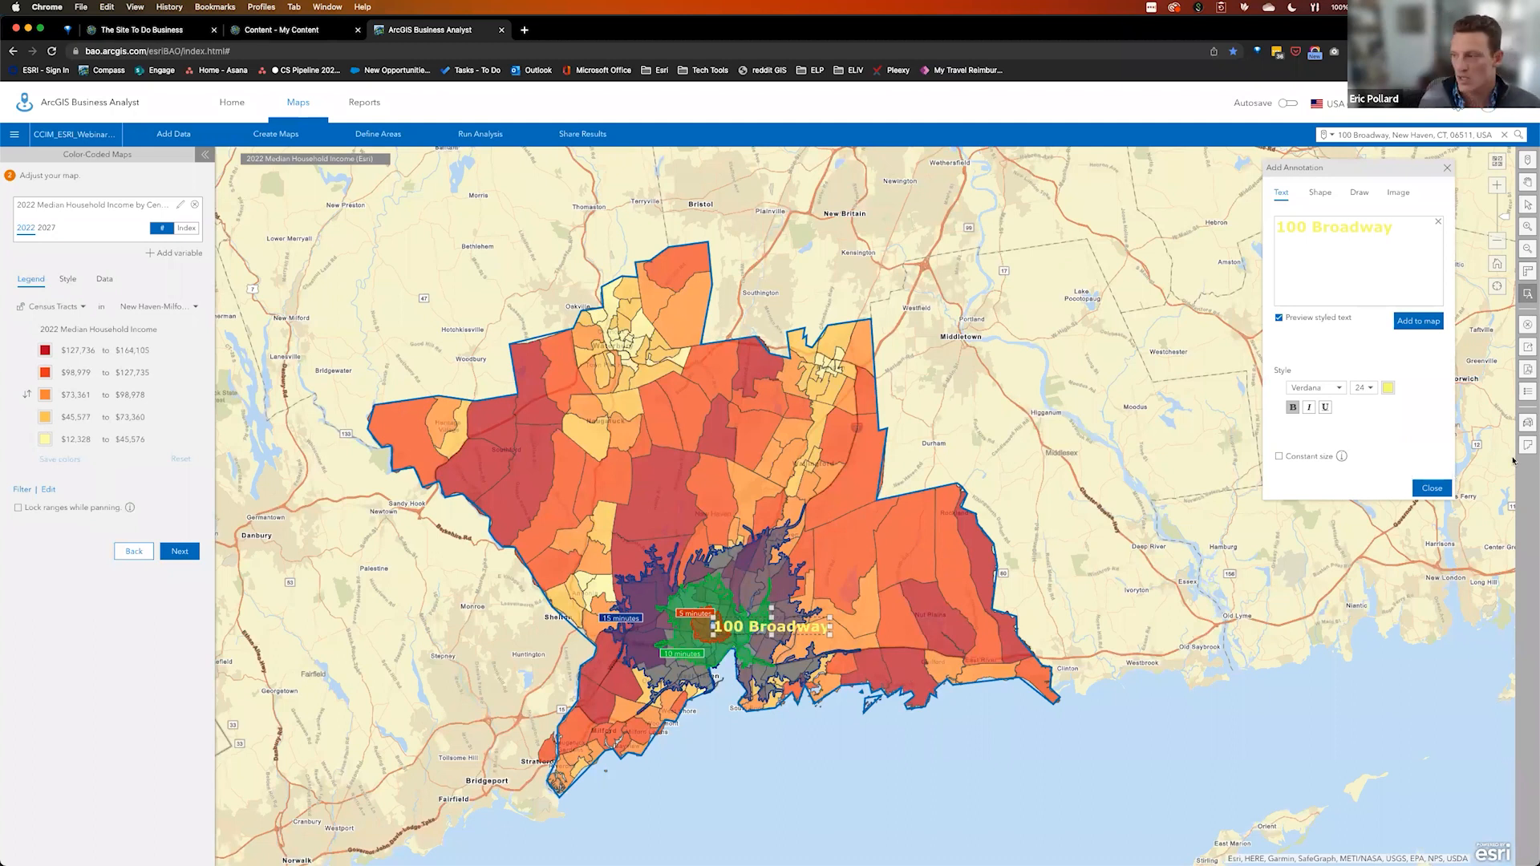
click(1447, 491)
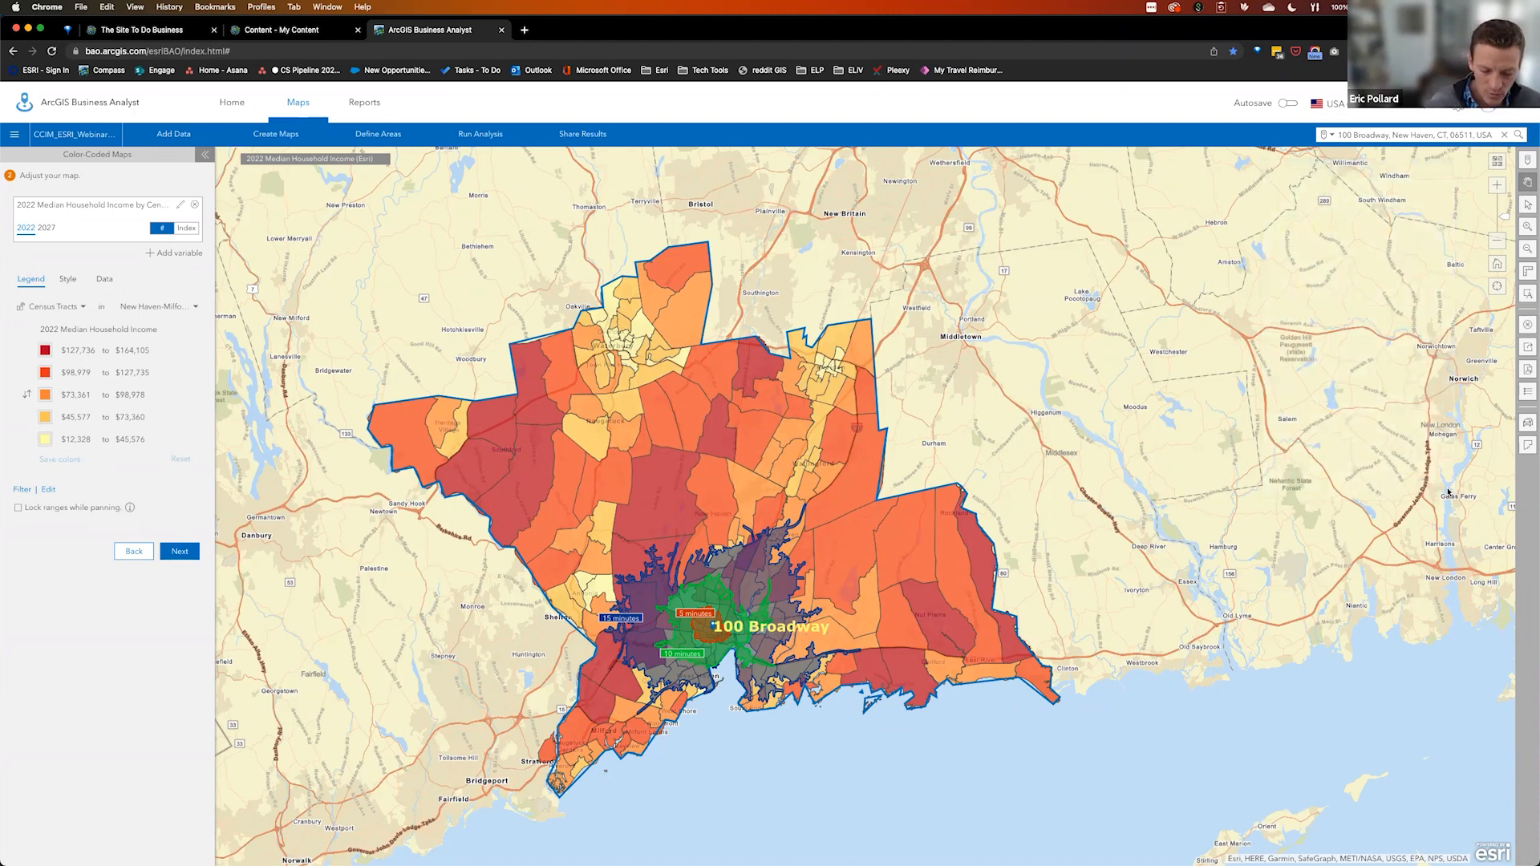
drag(1227, 587, 1315, 554)
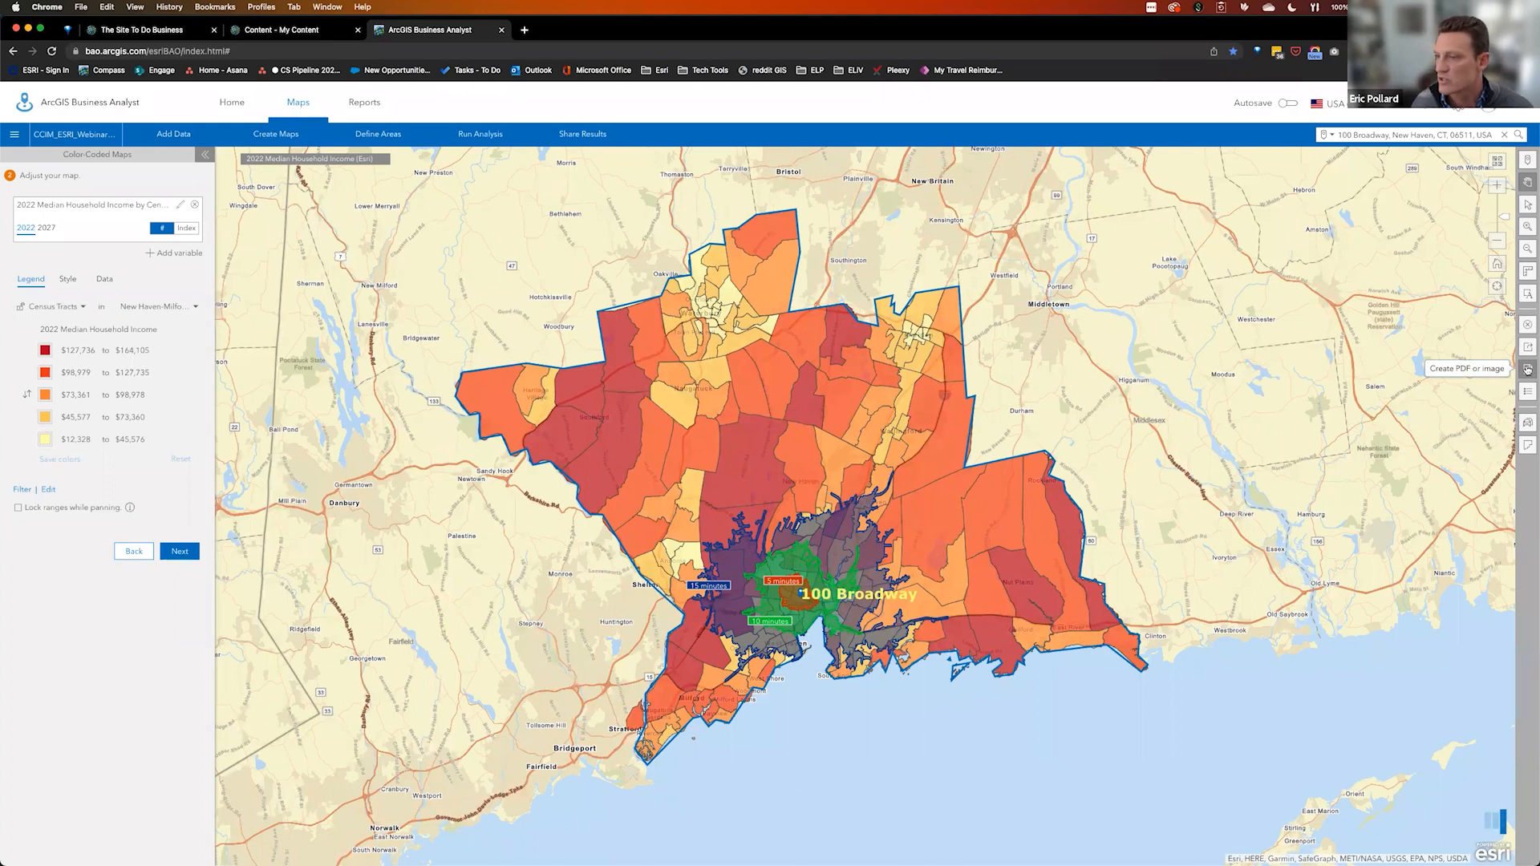
click(1528, 370)
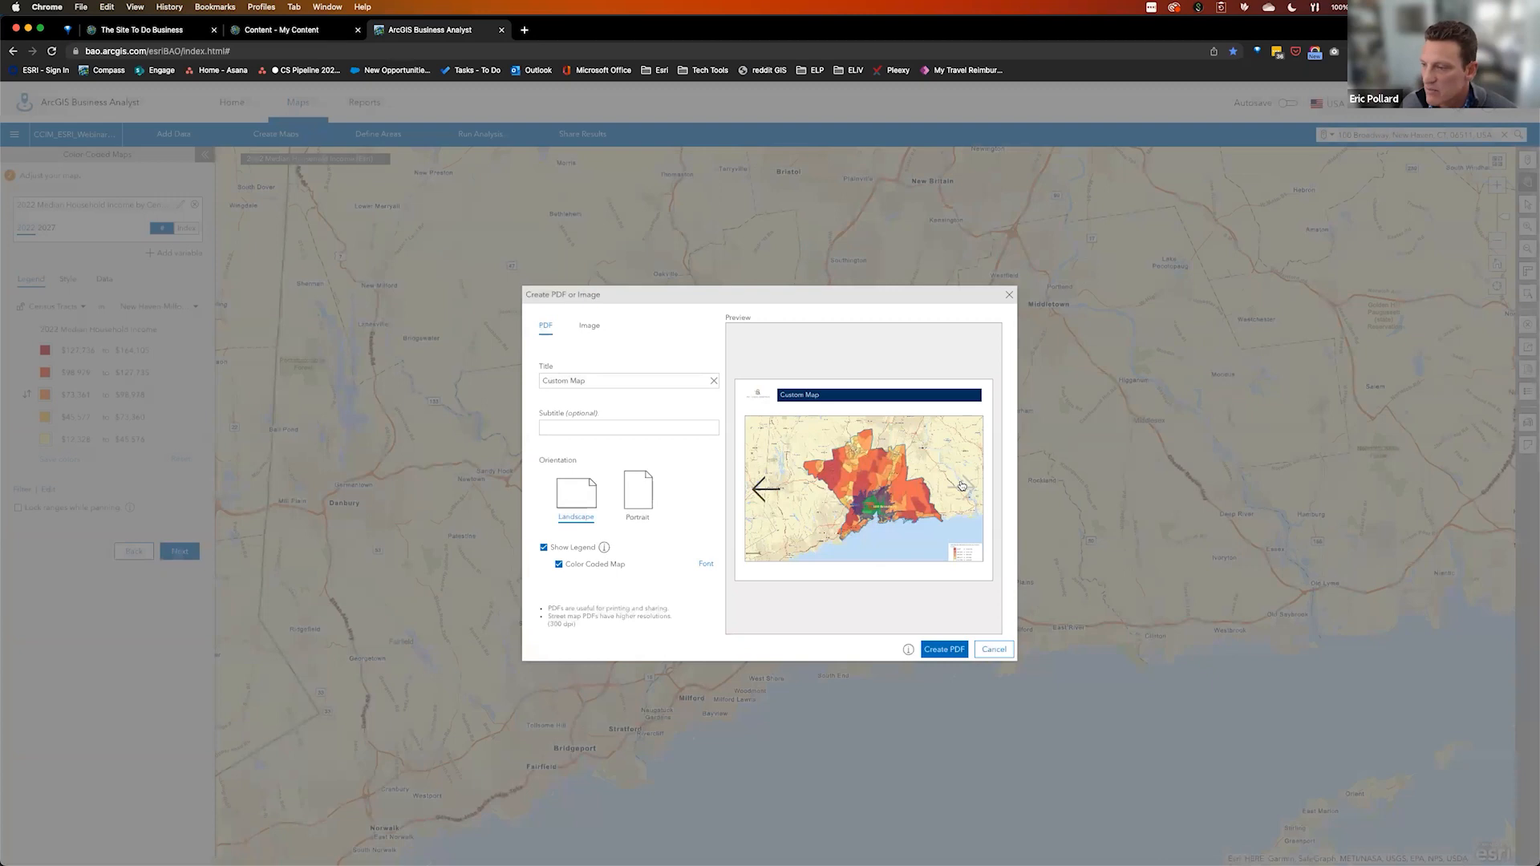
click(962, 487)
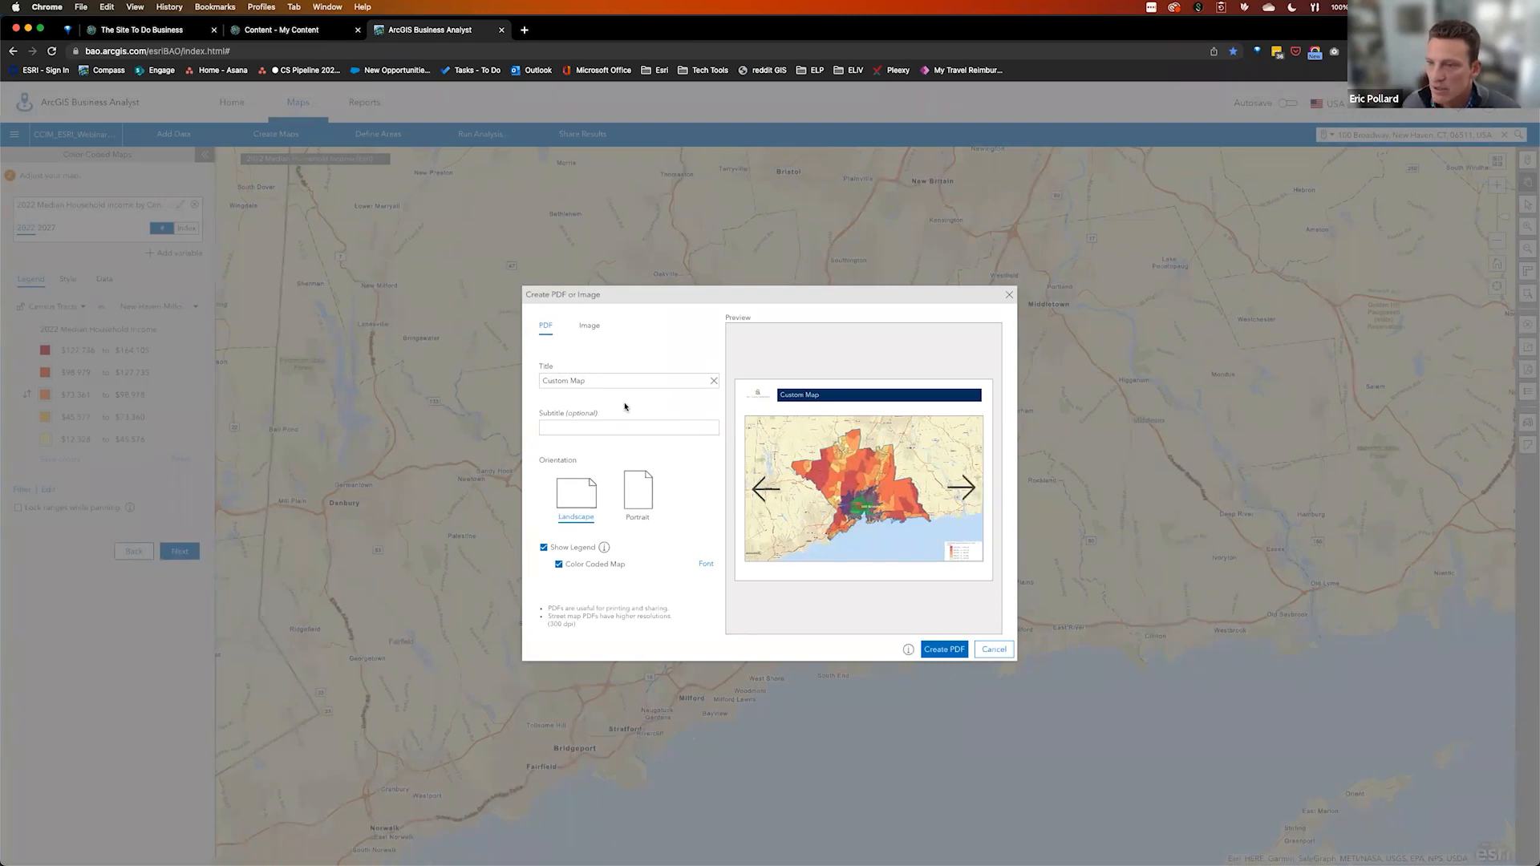
triple_click(611, 382)
text(NH Market Map)
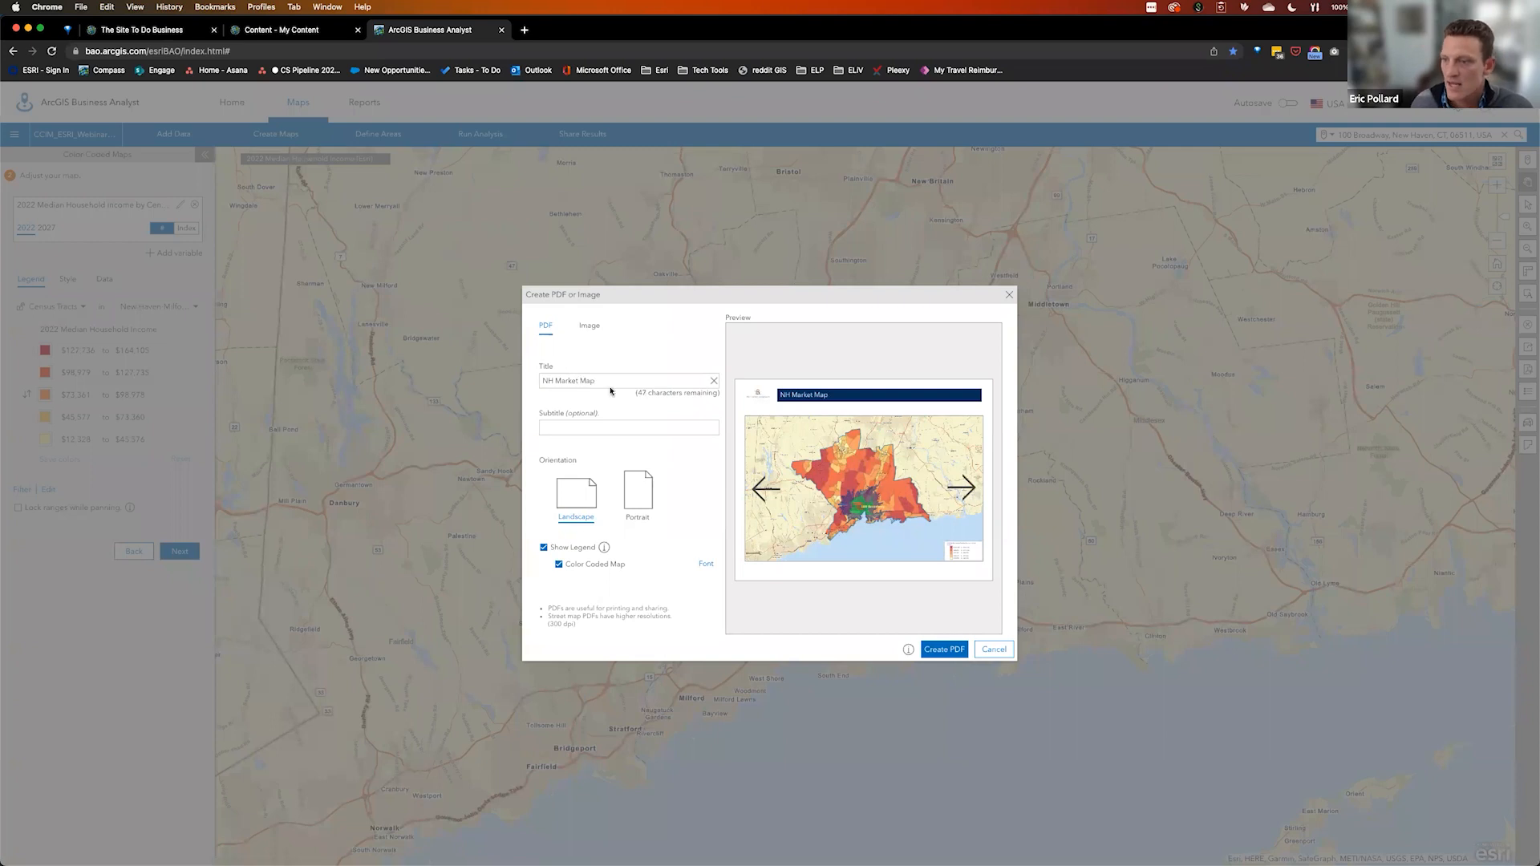
click(601, 427)
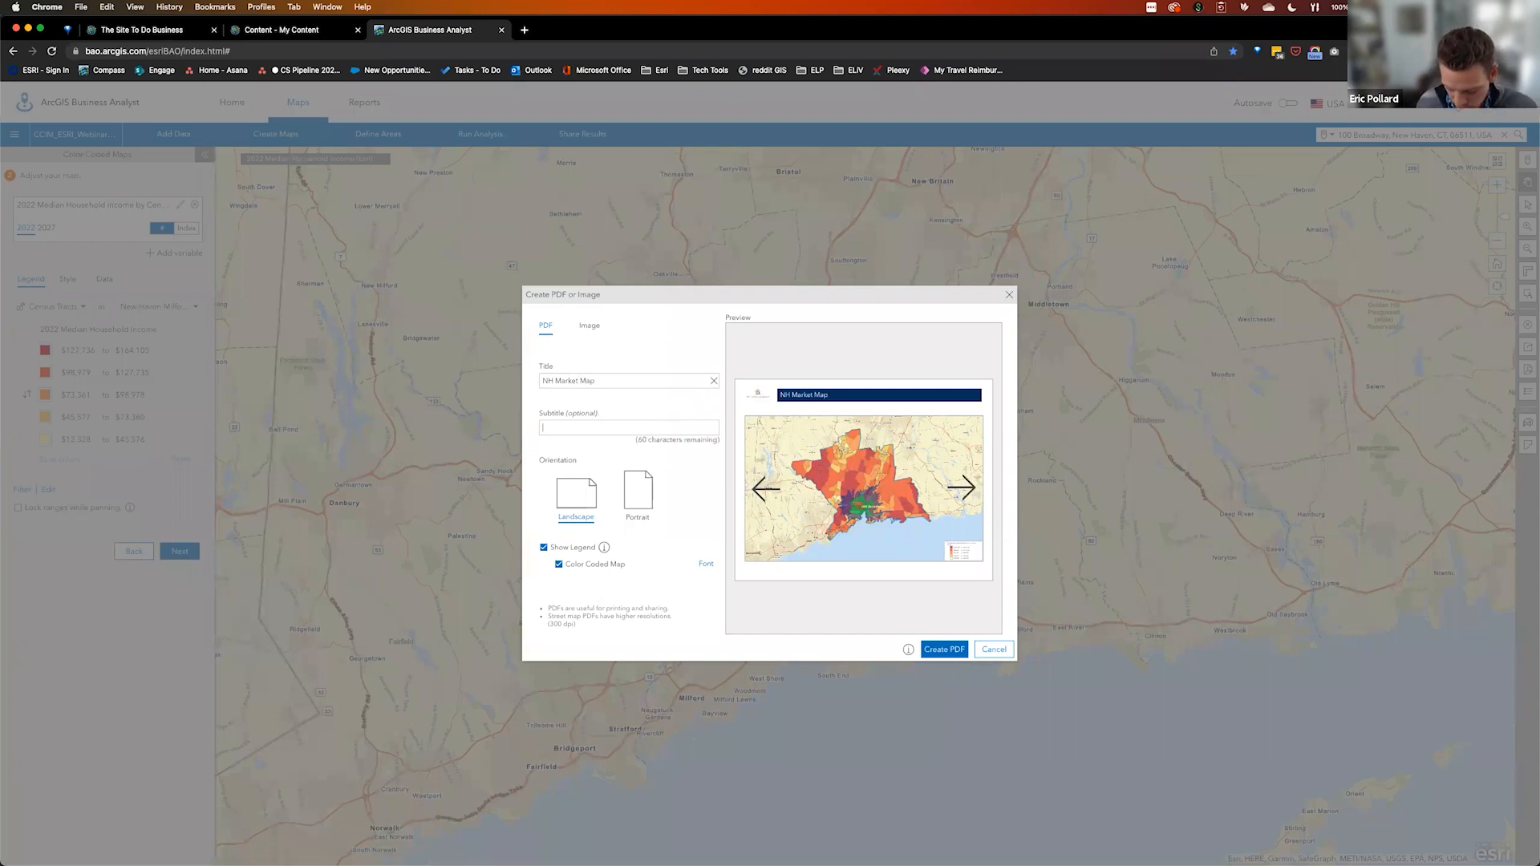
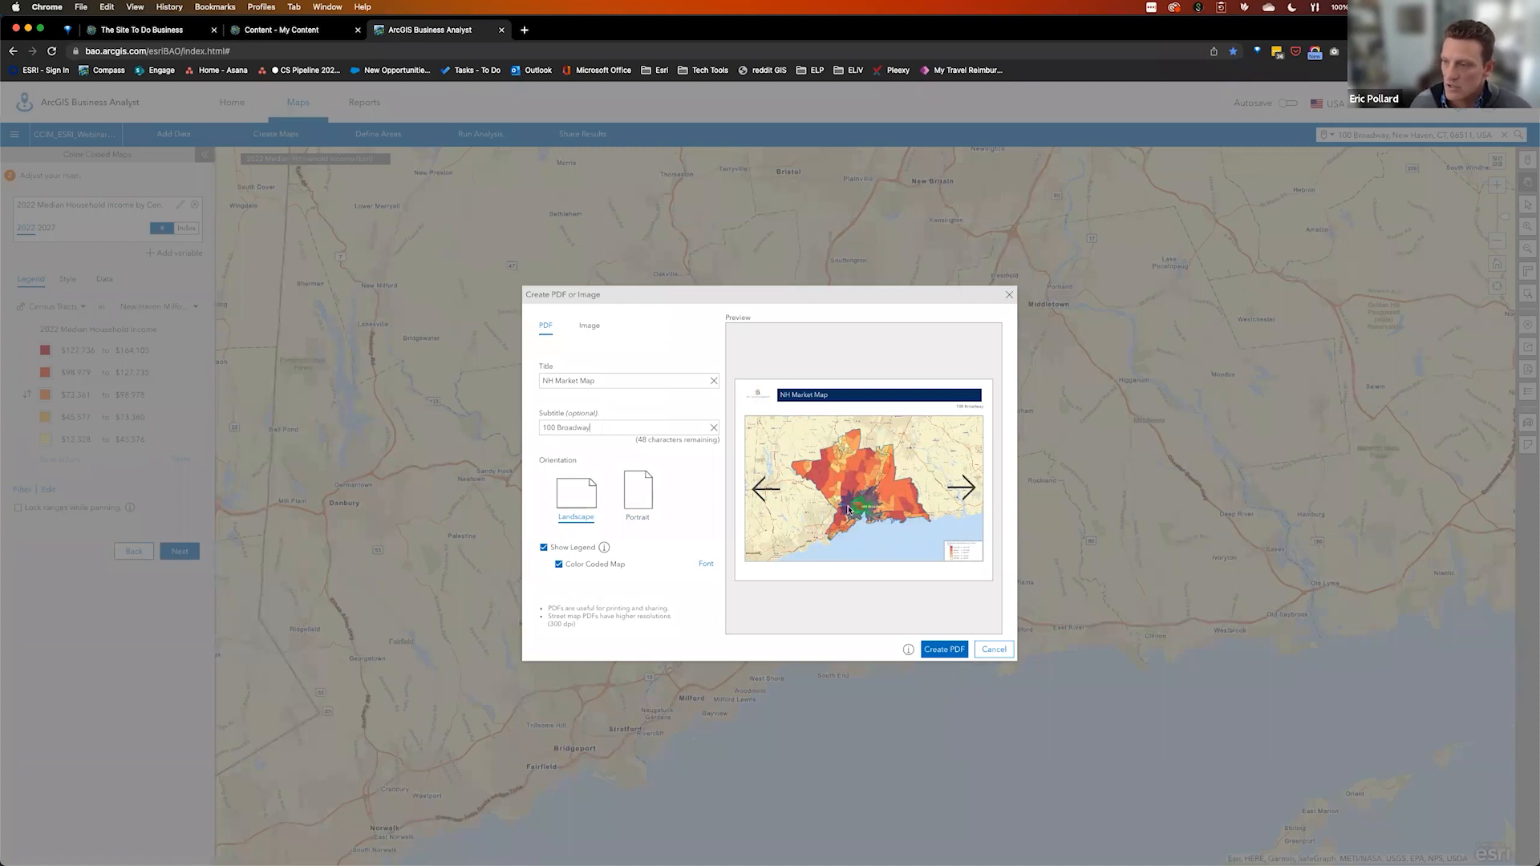
click(944, 649)
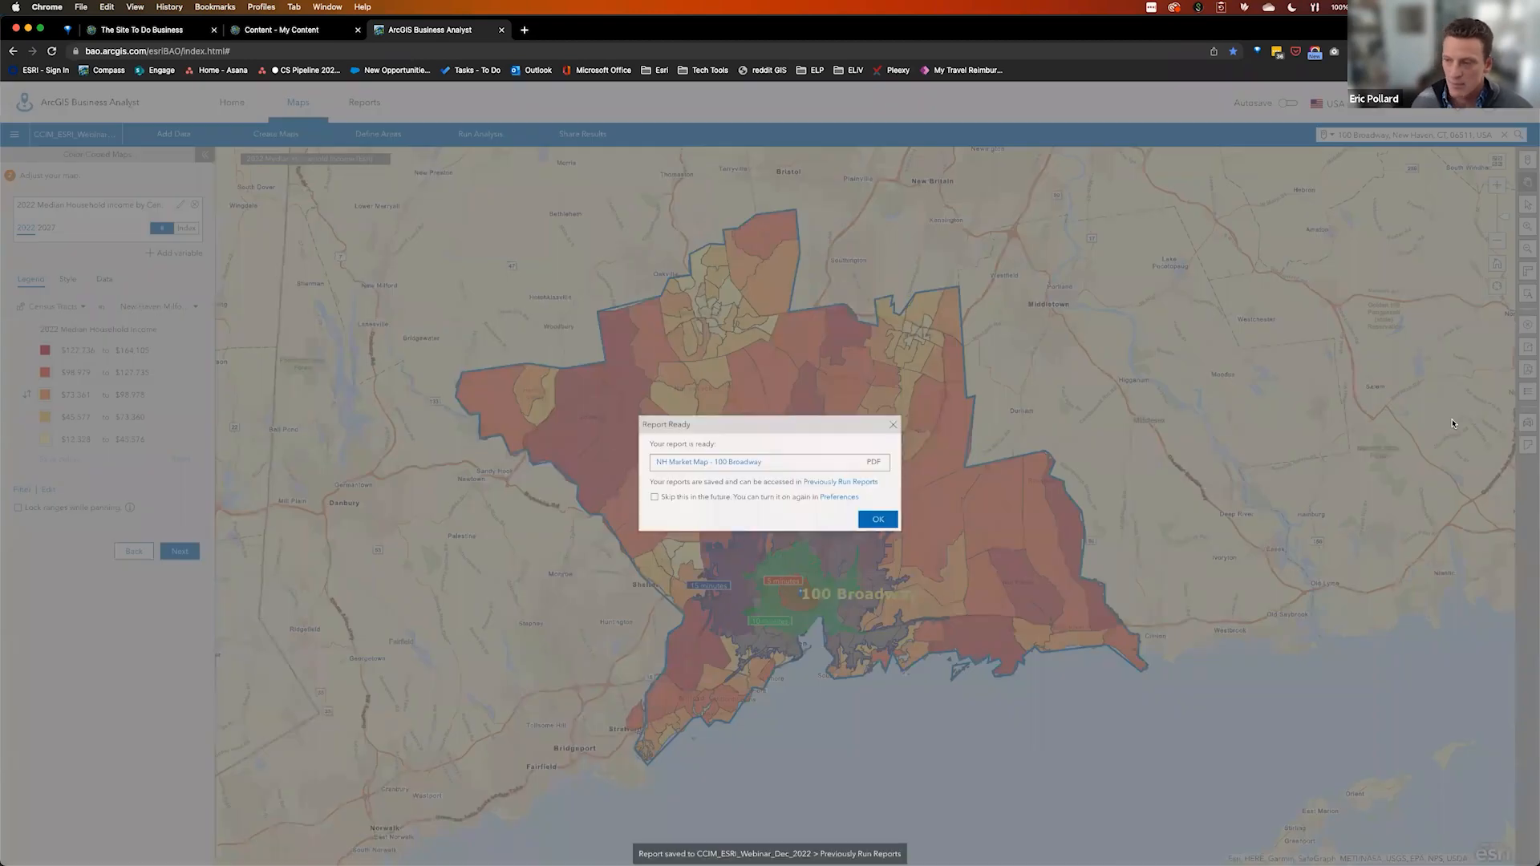
click(719, 465)
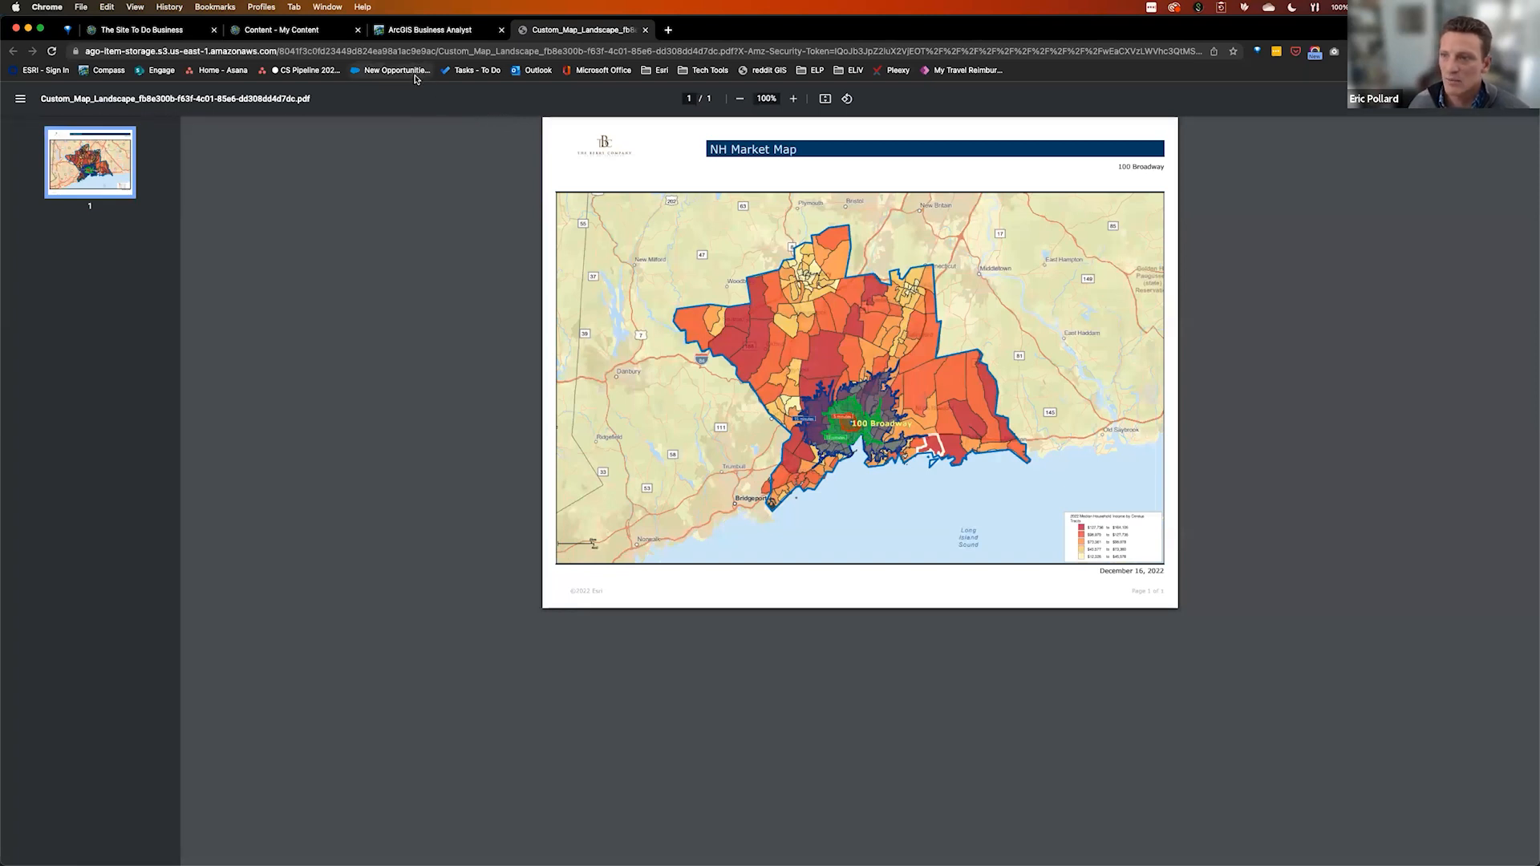
Return to the Business Analyst map tab and dismiss the report-ready notice
click(434, 31)
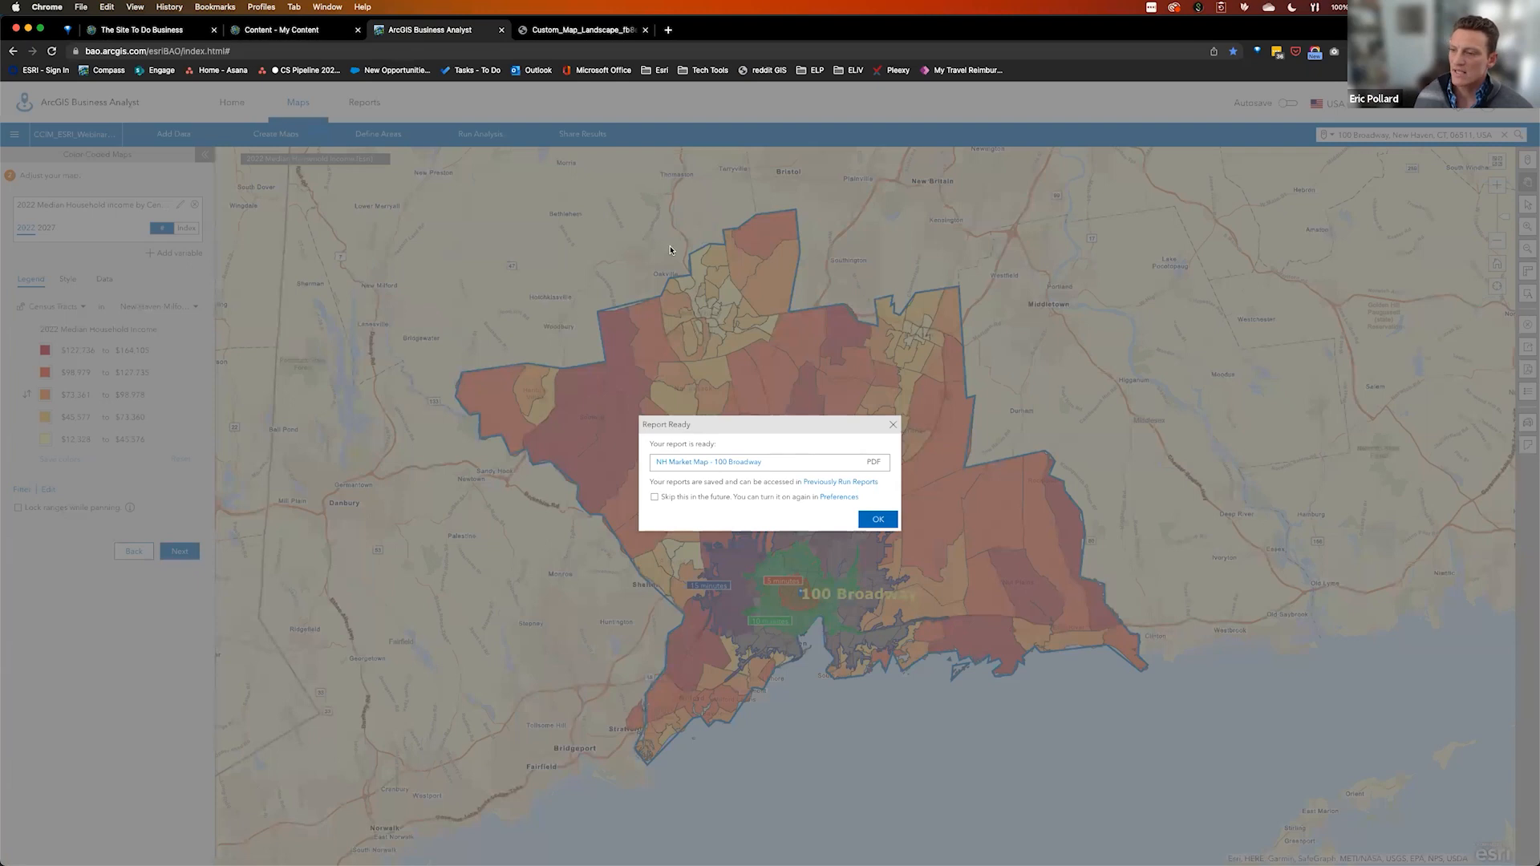
click(892, 425)
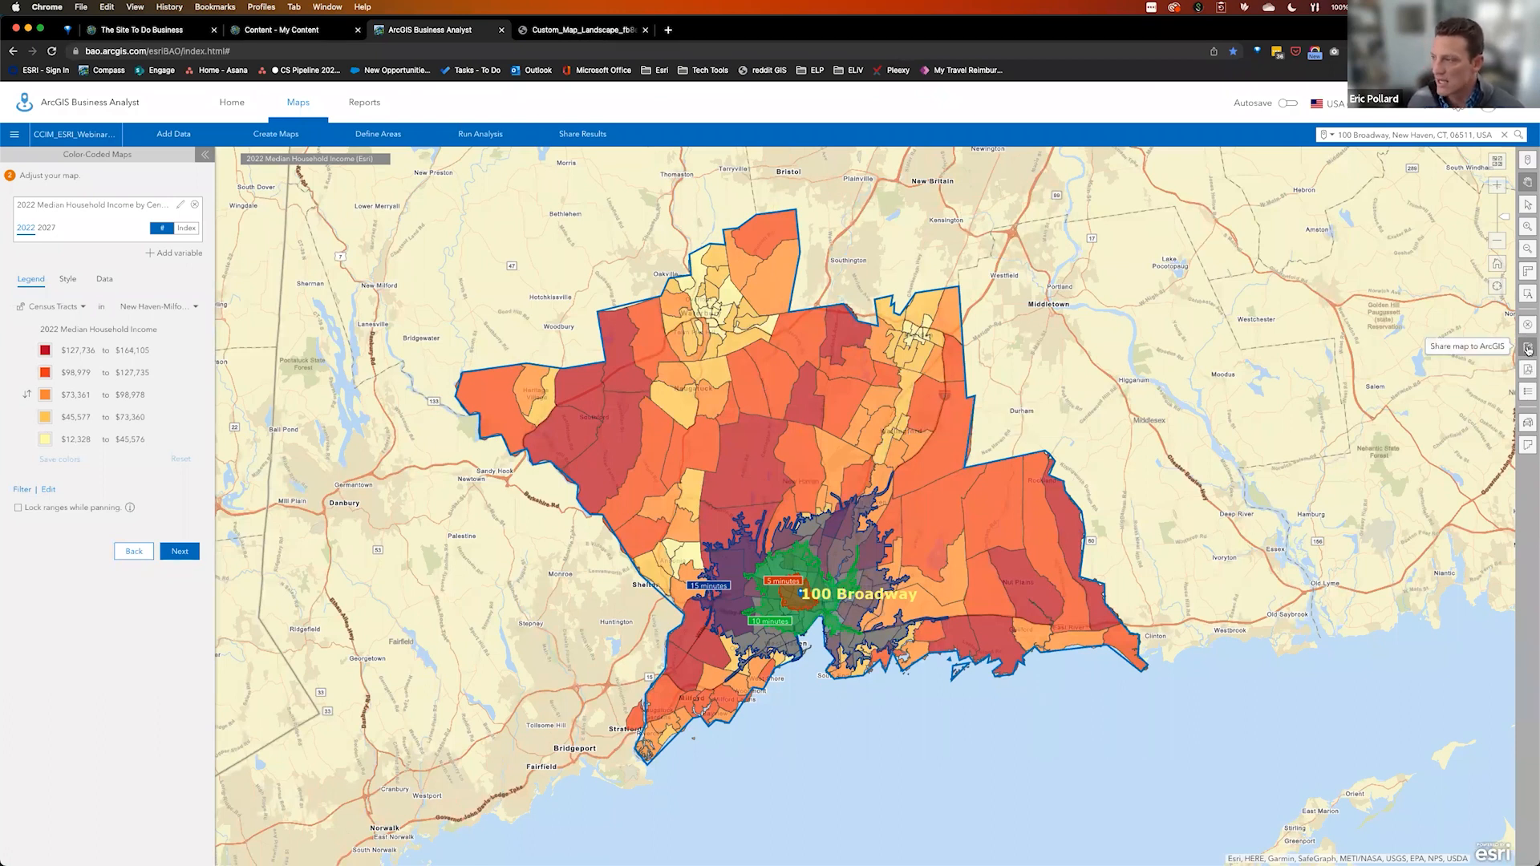
Share the map to ArcGIS as 'NH Market Map' with its layers and open its item page
click(1528, 350)
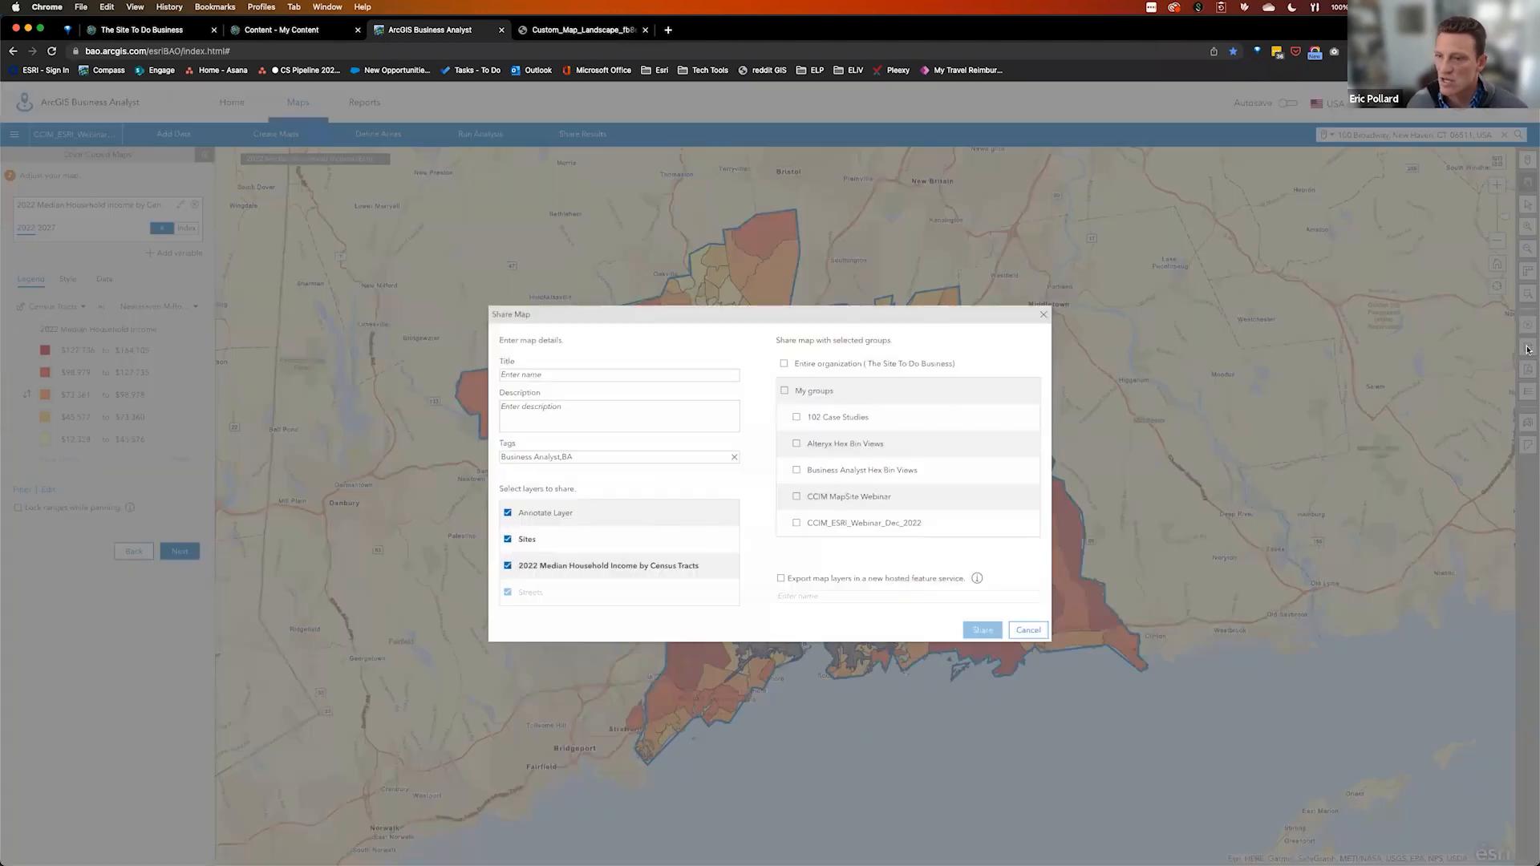
click(628, 376)
text(NH Market Map)
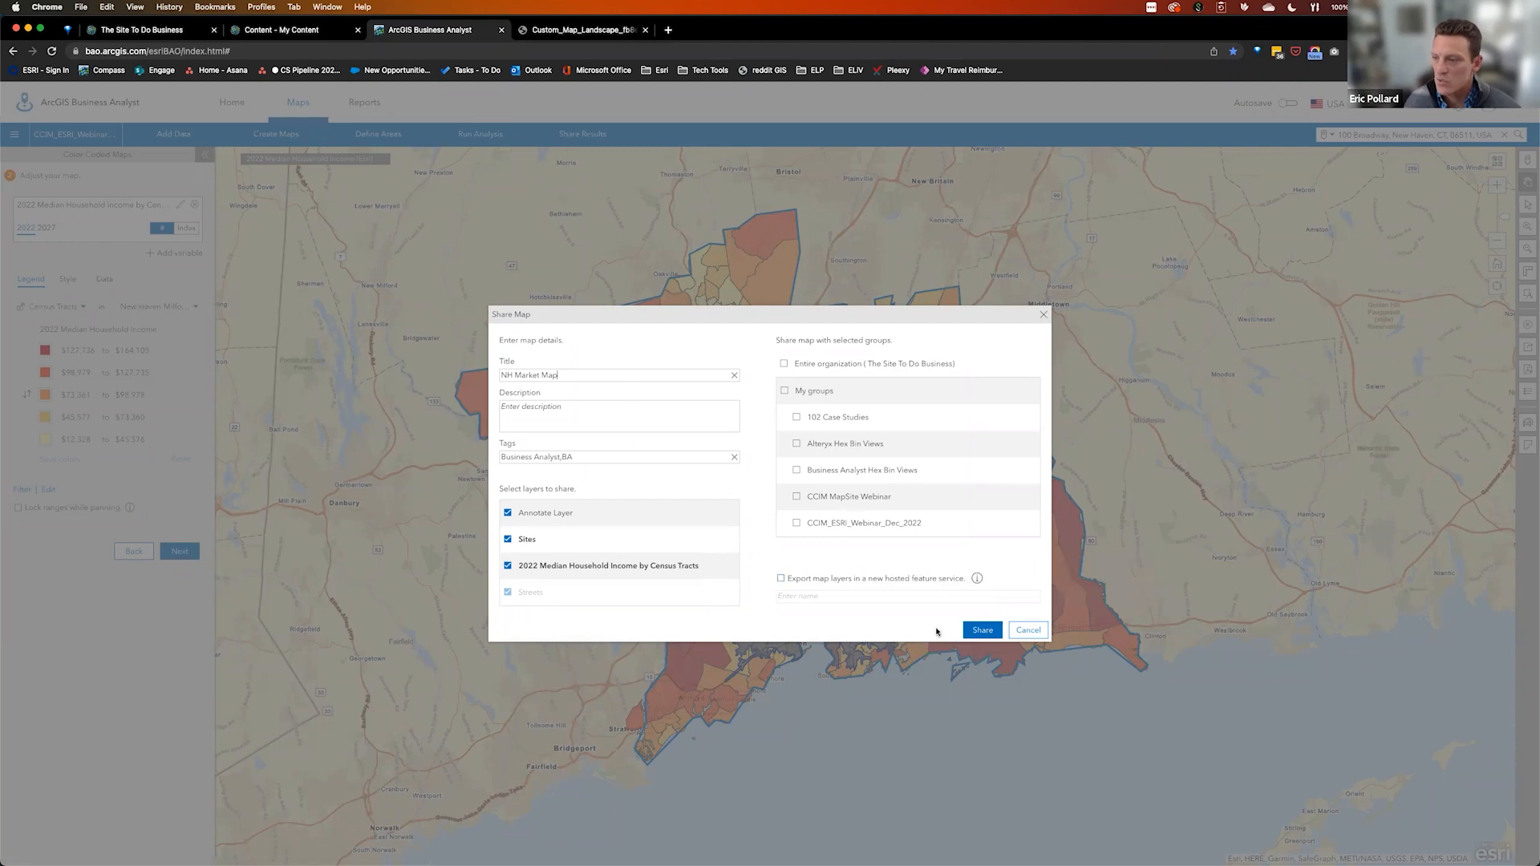
click(982, 631)
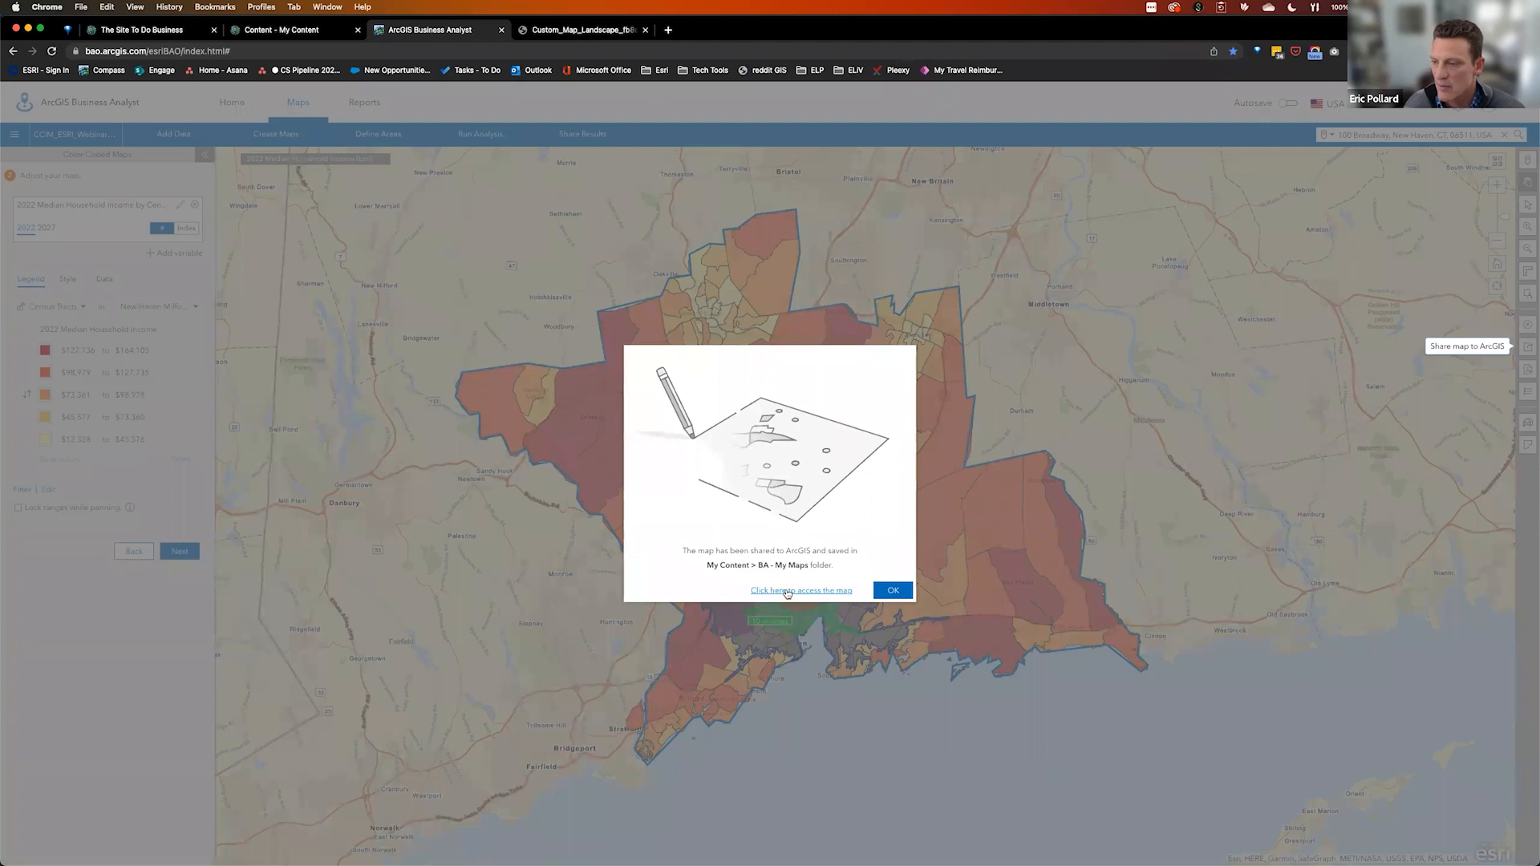
click(787, 592)
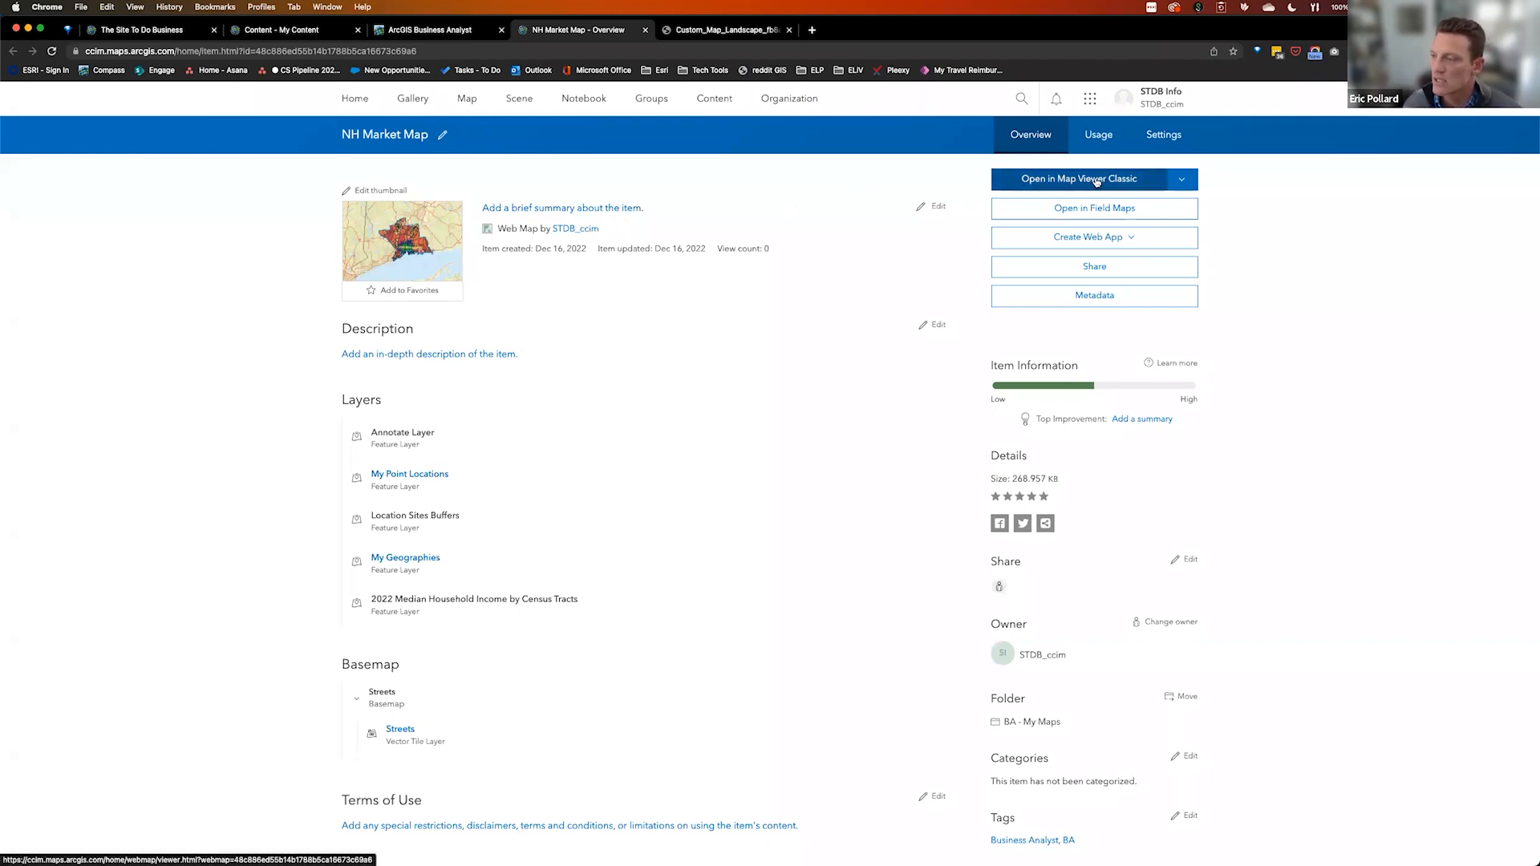
Open the shared NH Market Map item in Map Viewer Classic
click(1185, 180)
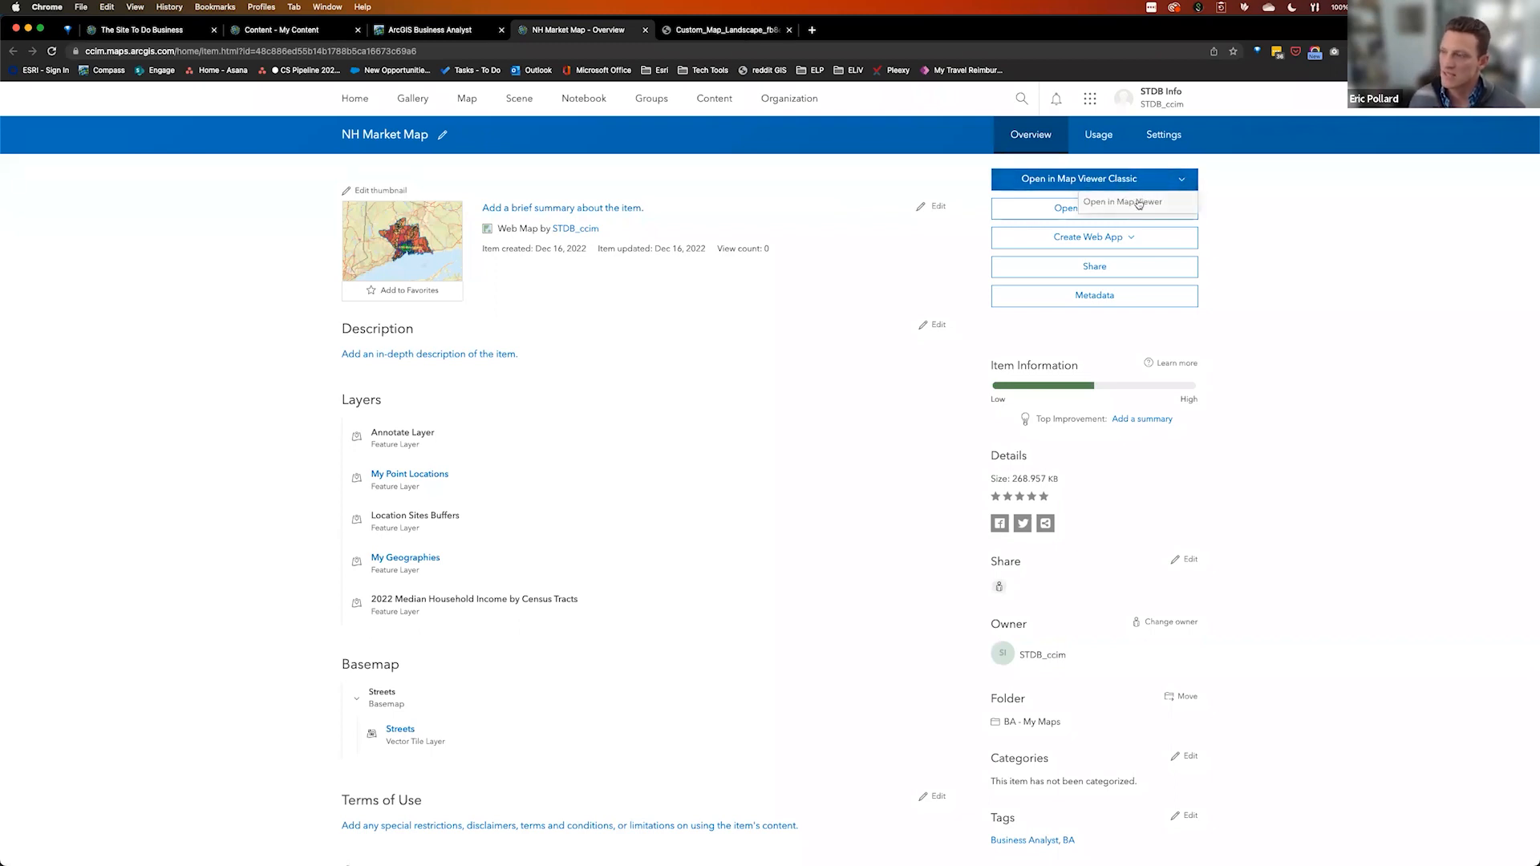
click(1182, 167)
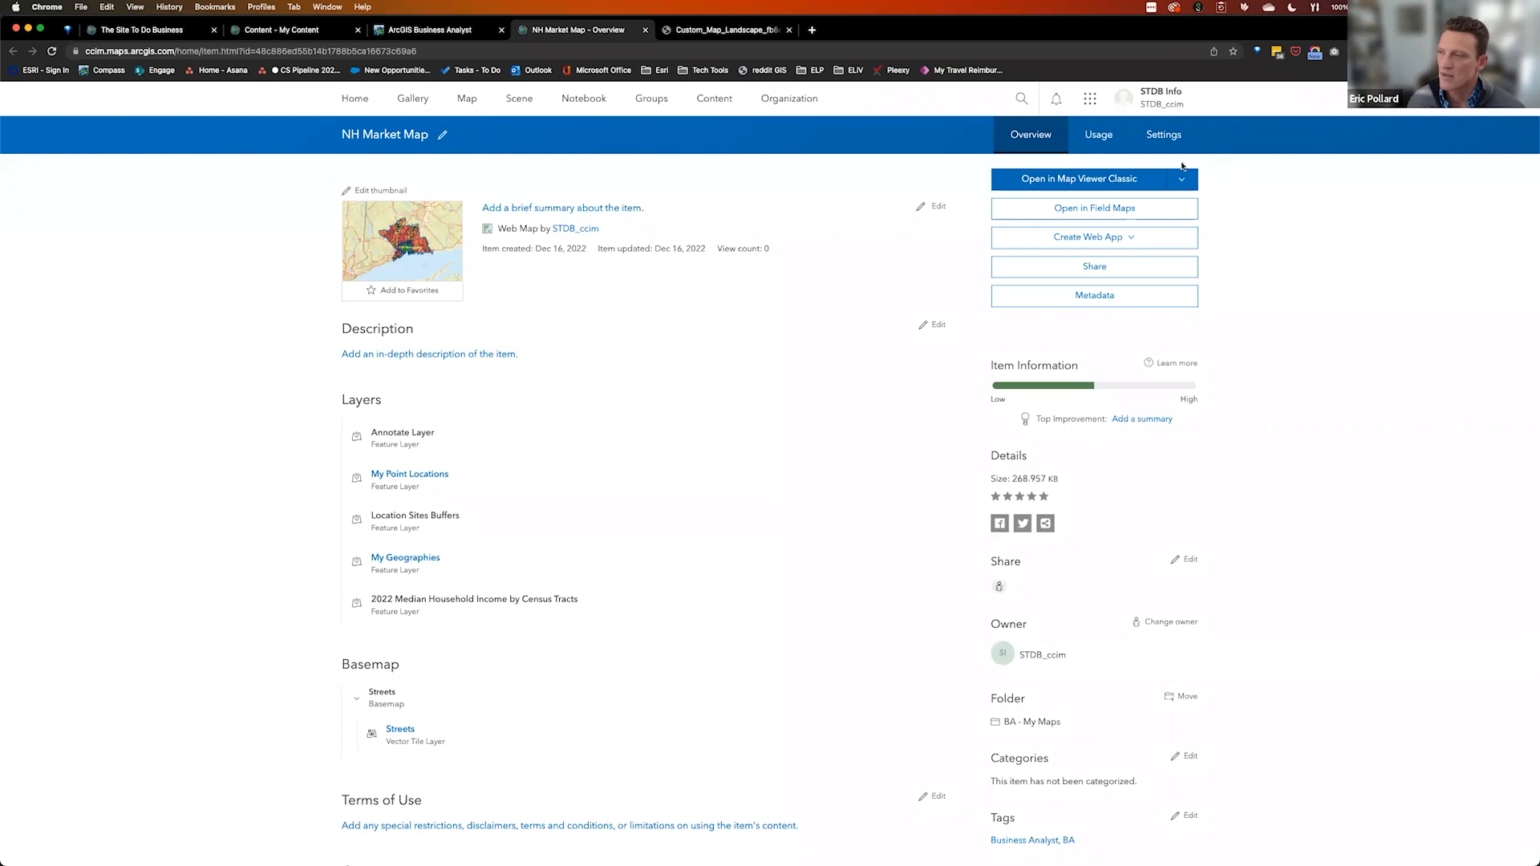
click(1116, 179)
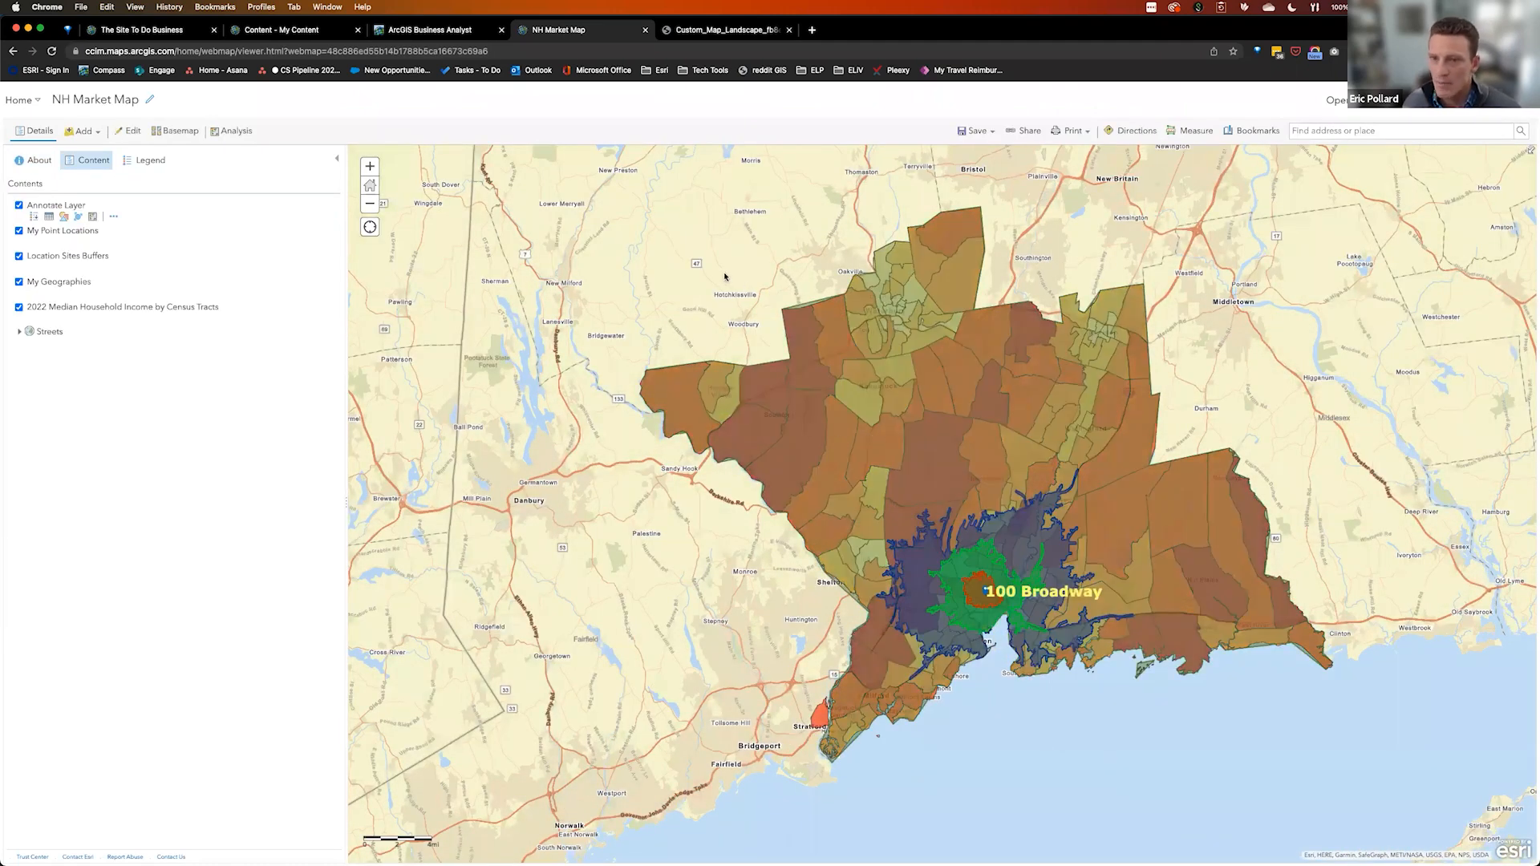
Show 2022 Median Household Income by Census Tracts under the Location Sites Buffers, then open Share
drag(888, 490, 812, 424)
double_click(657, 522)
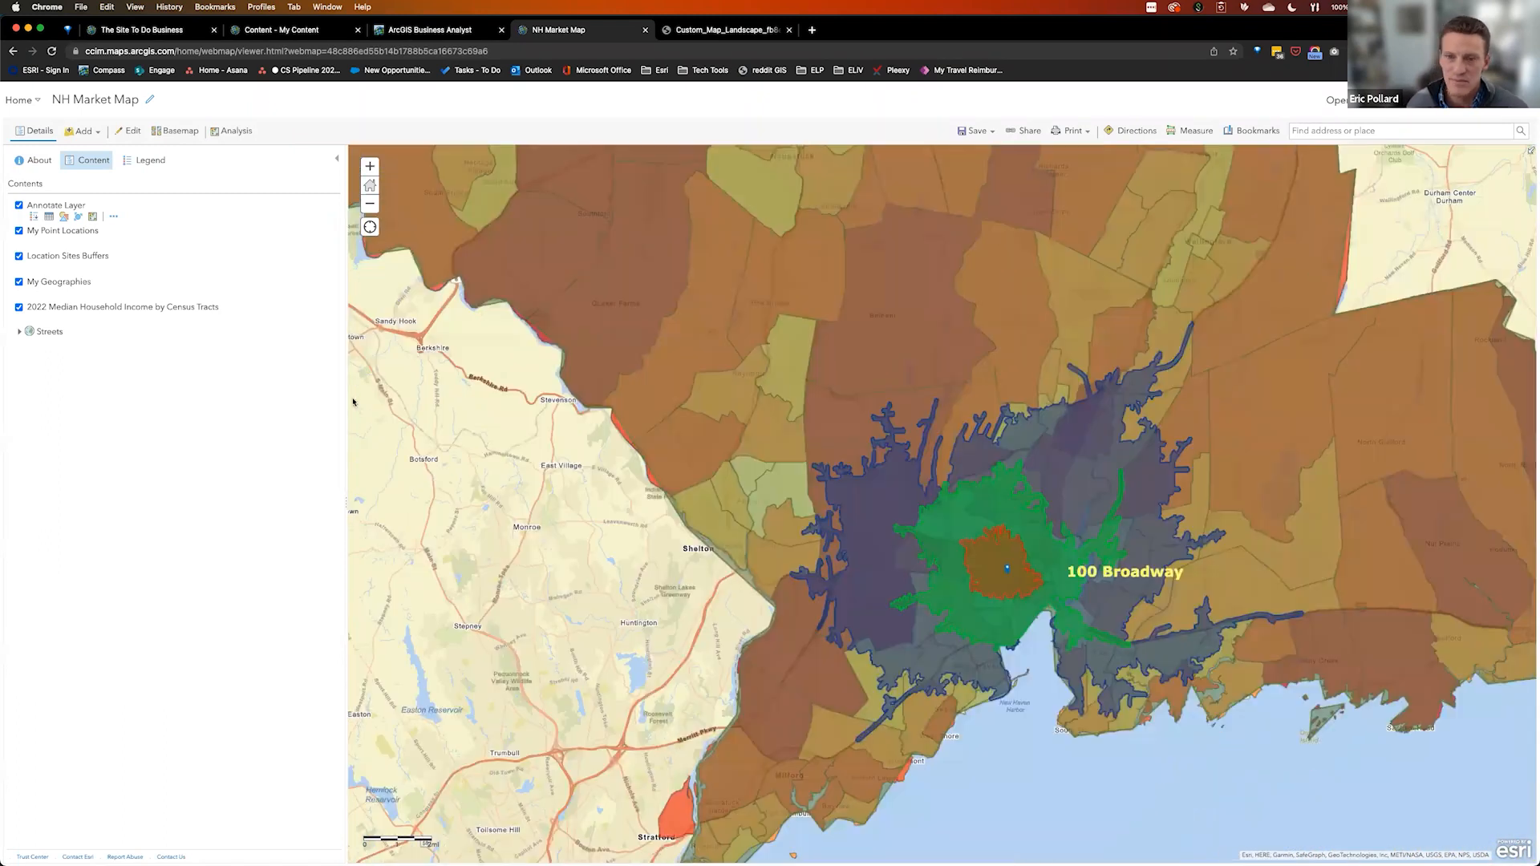
click(48, 258)
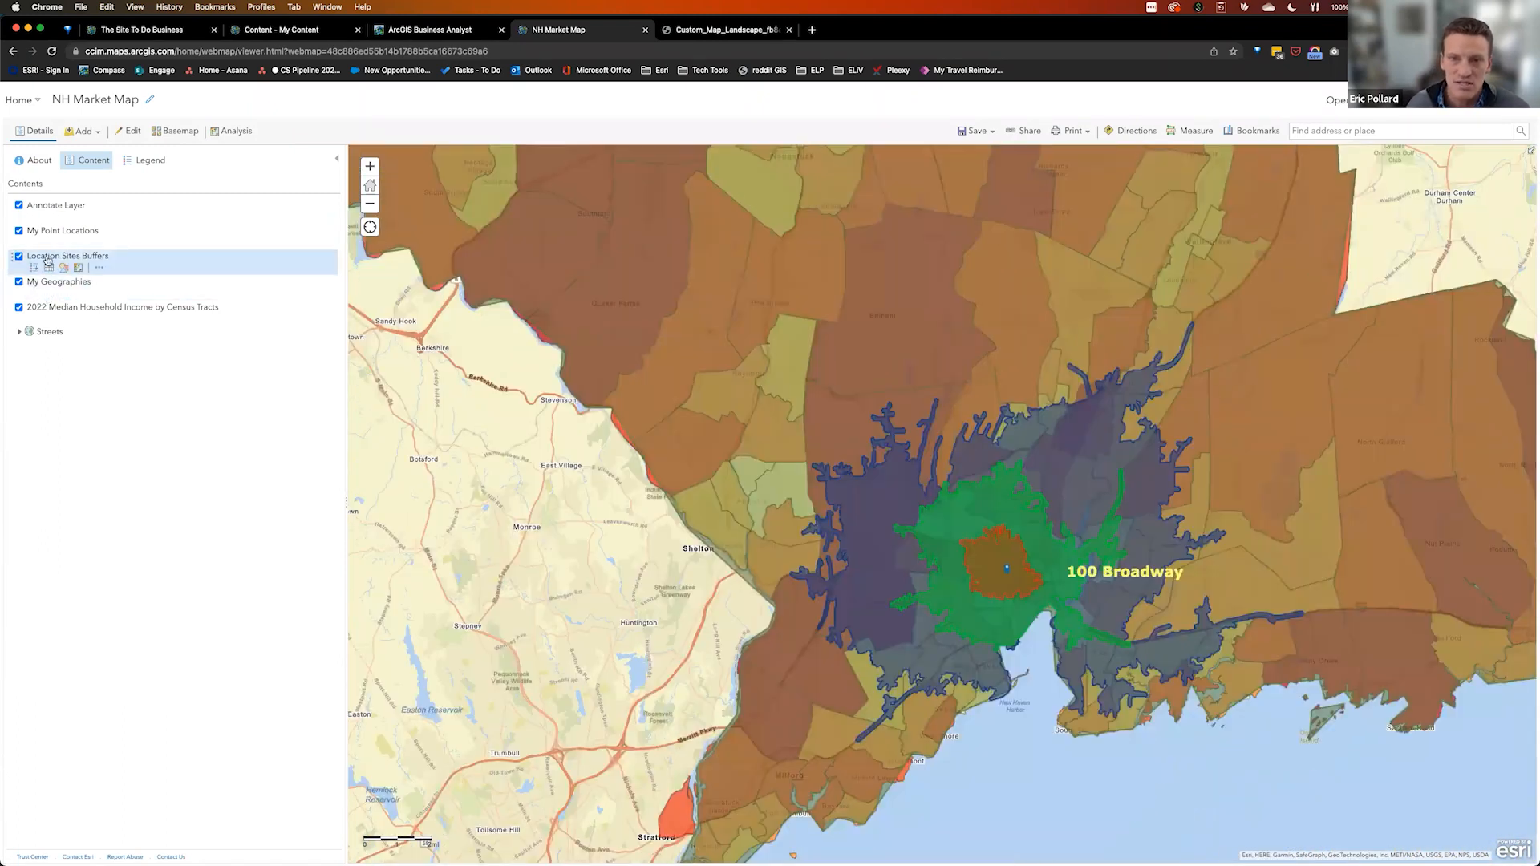
click(19, 308)
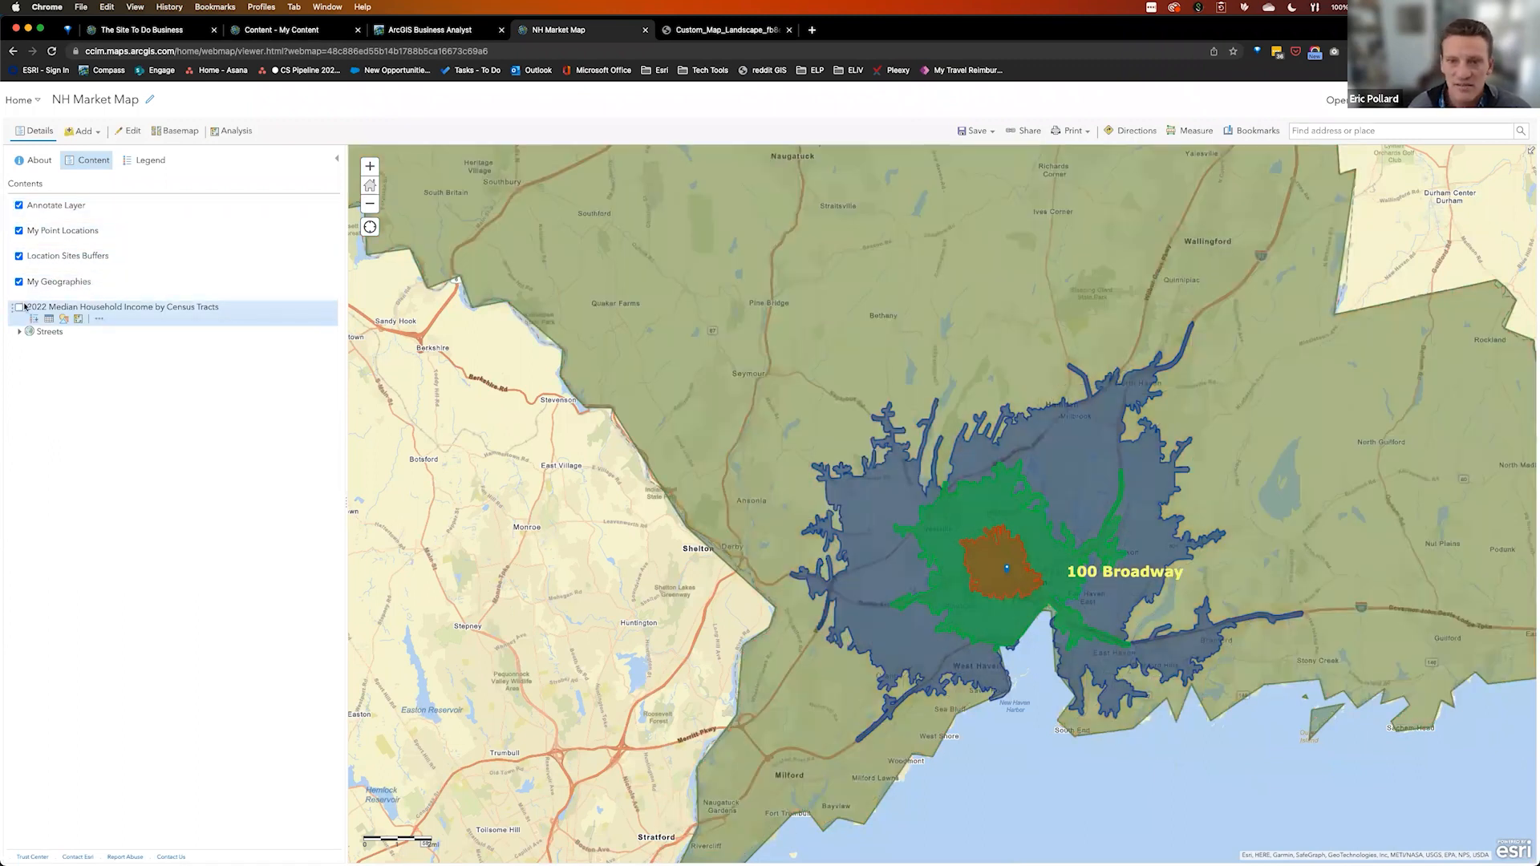
click(20, 256)
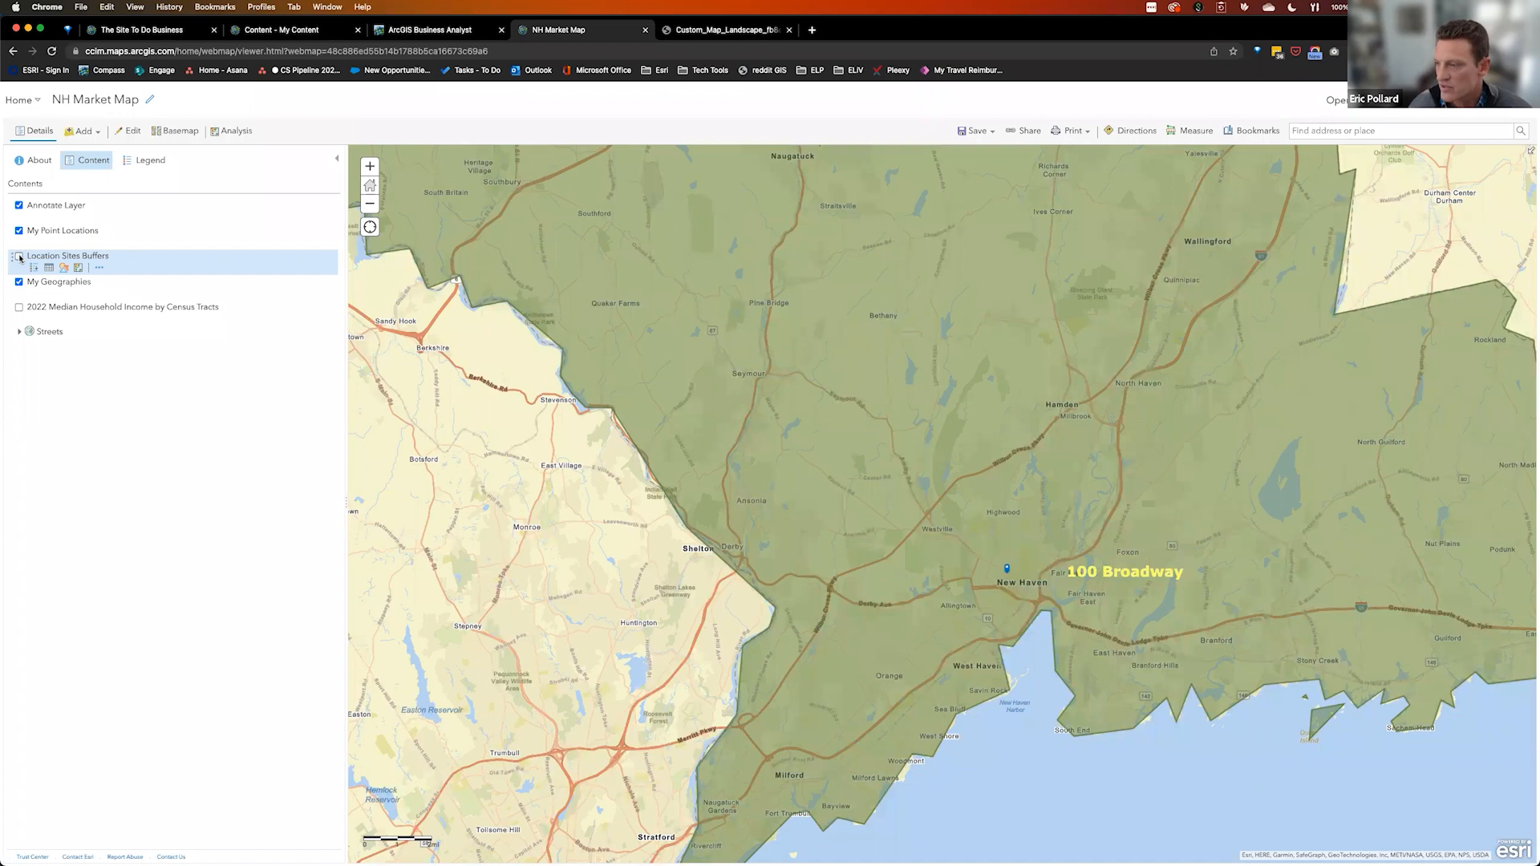
click(19, 257)
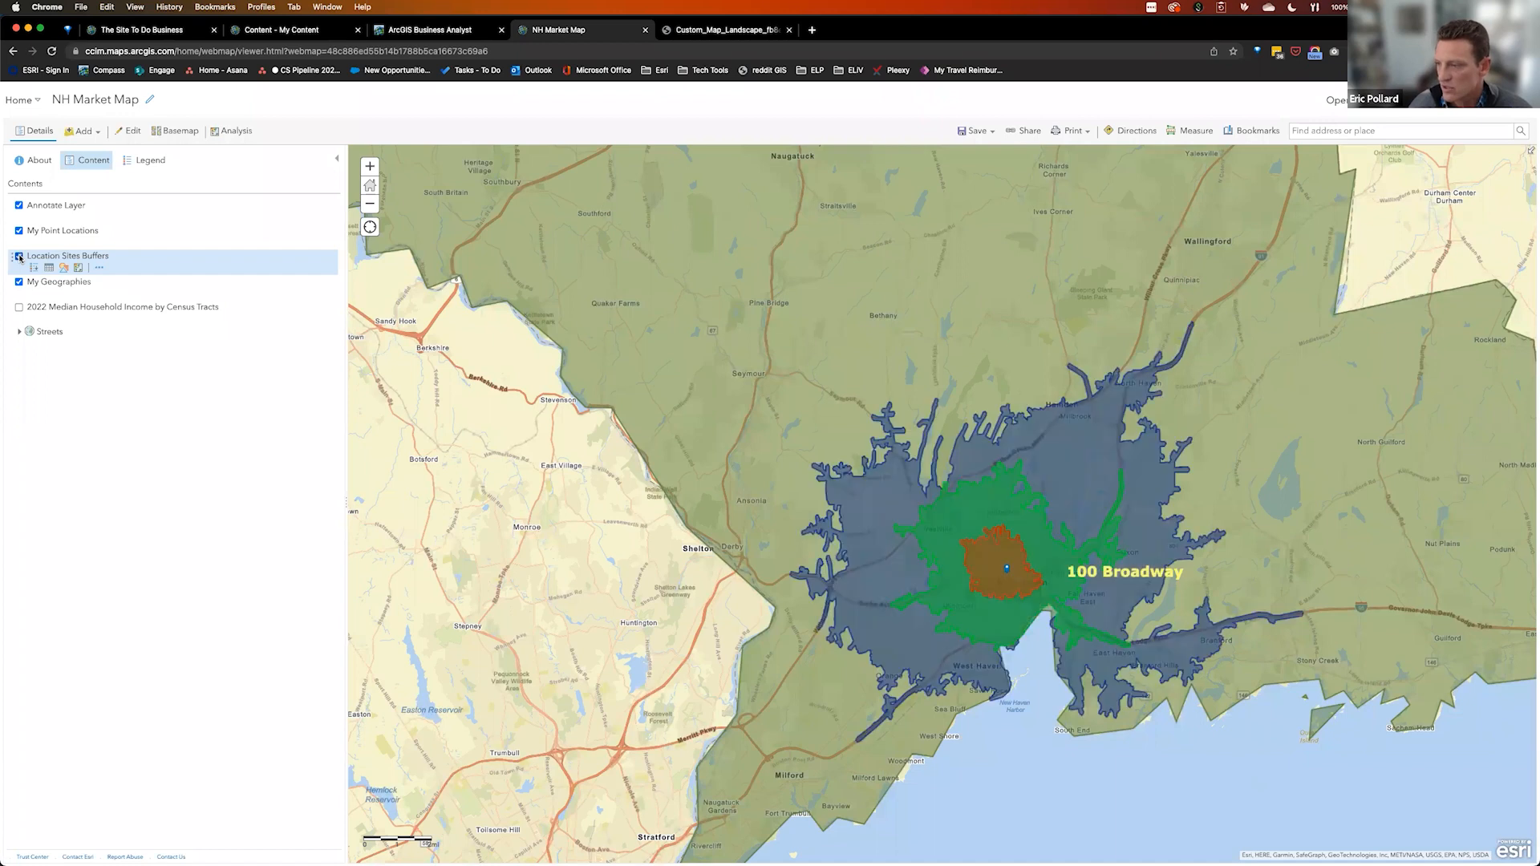
click(20, 308)
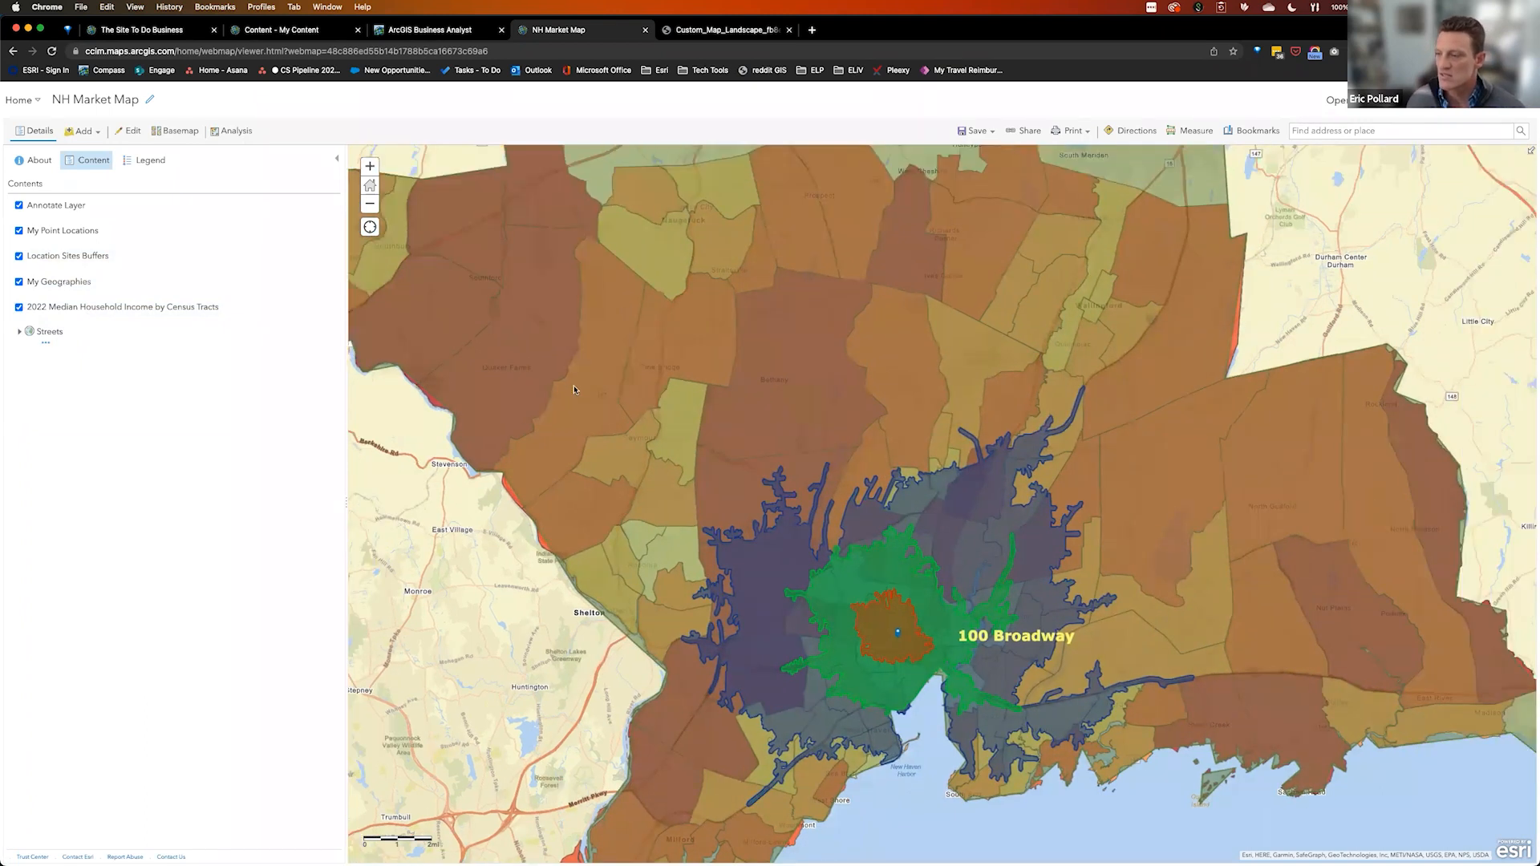
drag(1405, 303, 1415, 202)
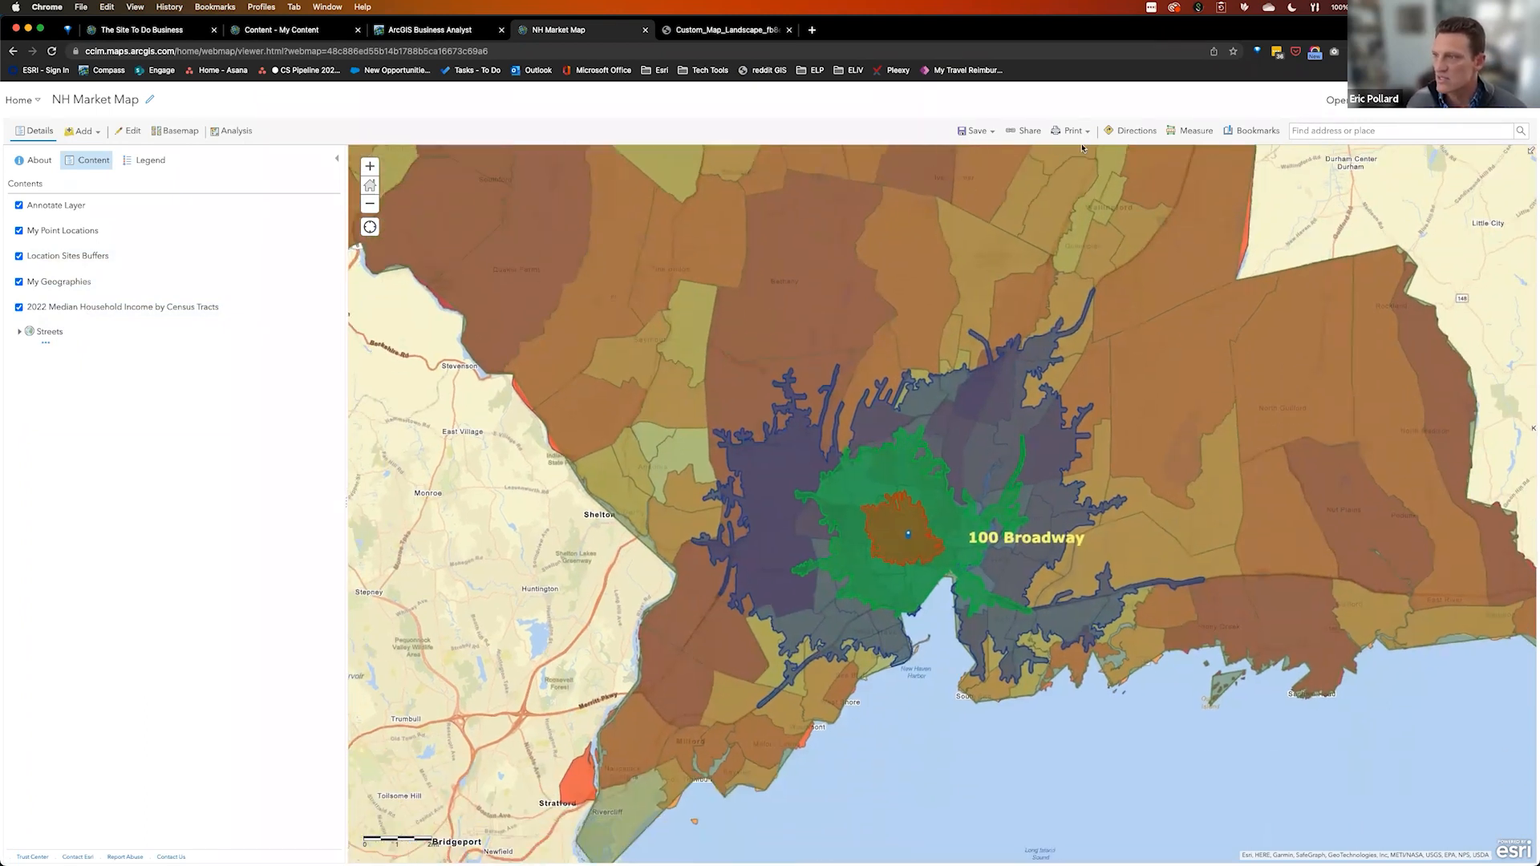
click(1024, 131)
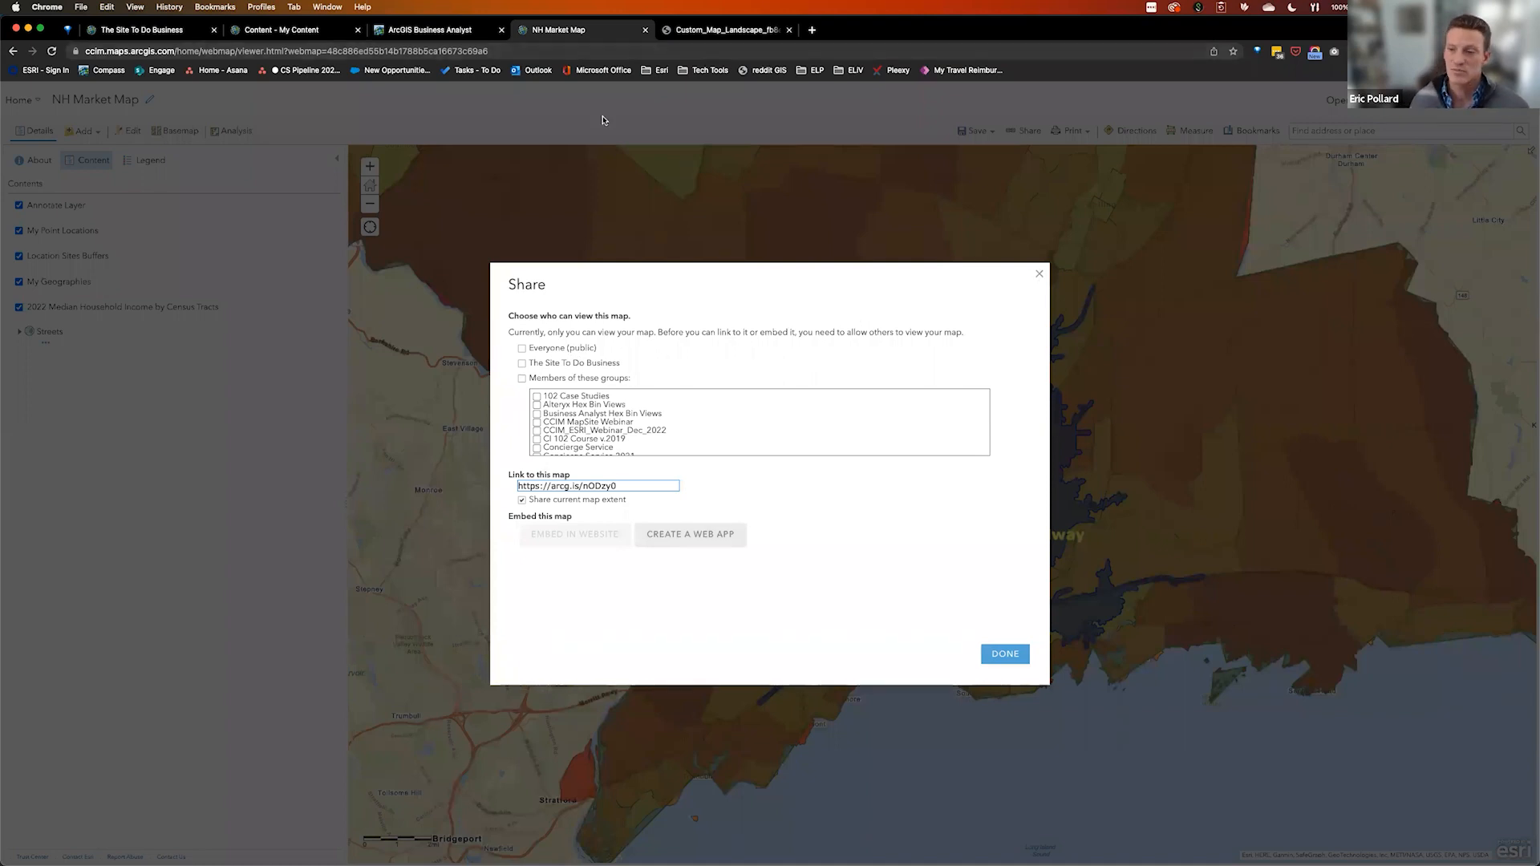
Close and reopen the NH Market Map's Share dialog, then return to Business Analyst
click(1039, 276)
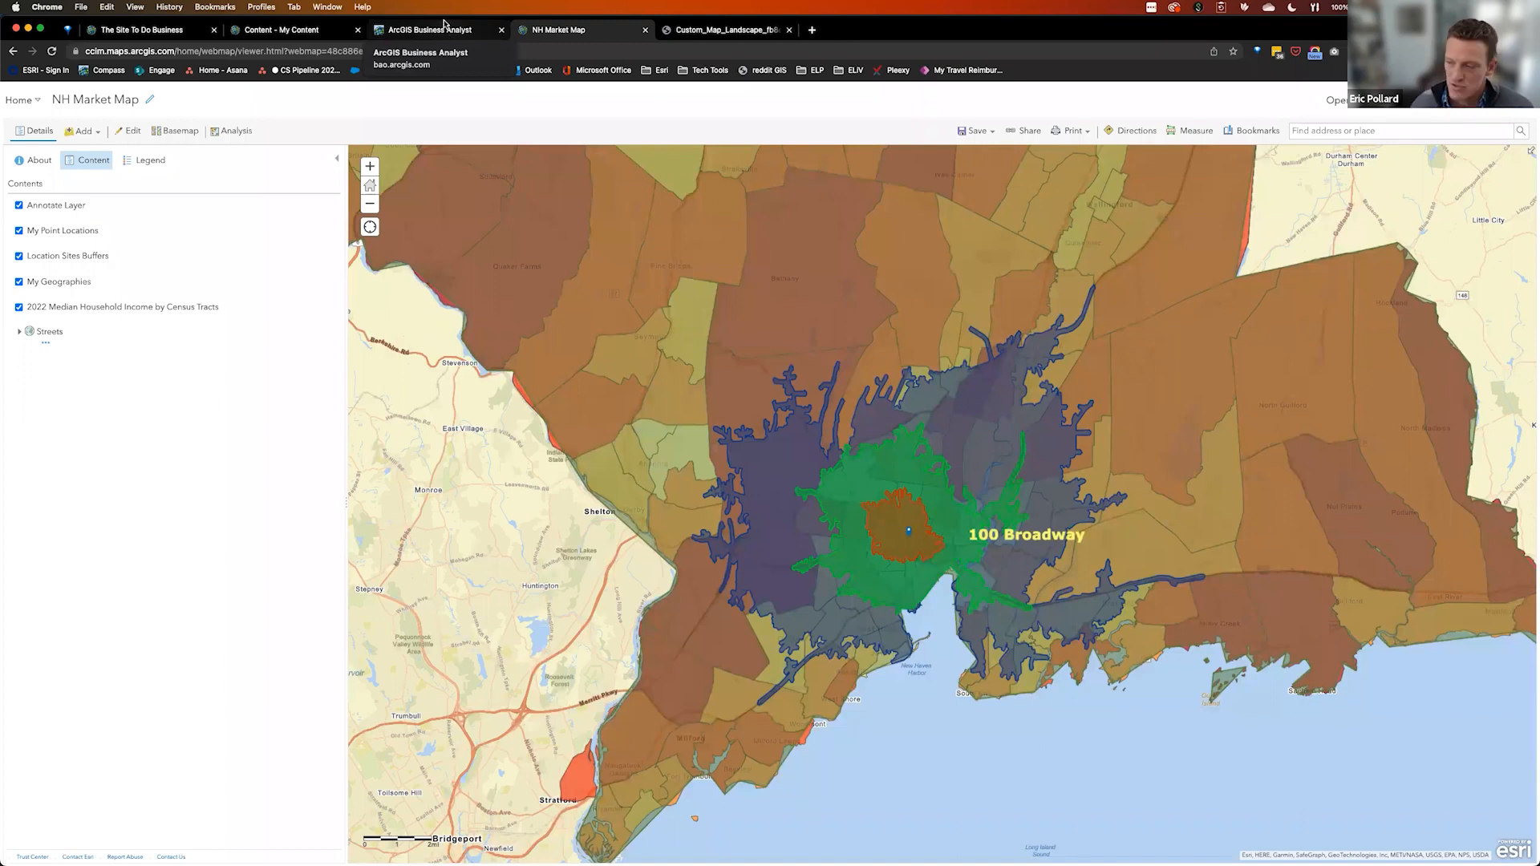
click(1026, 131)
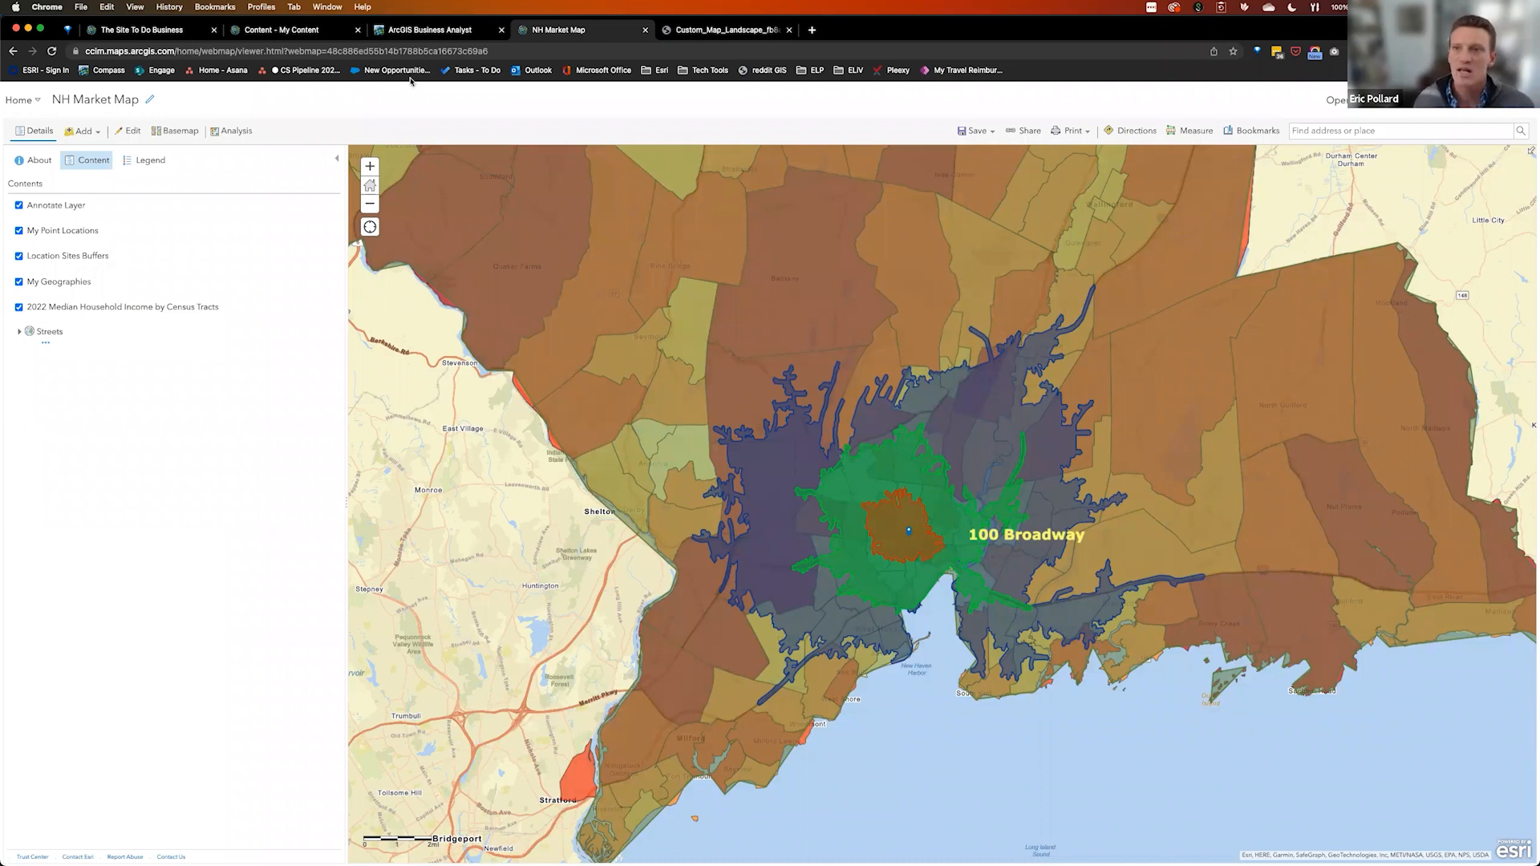
click(414, 32)
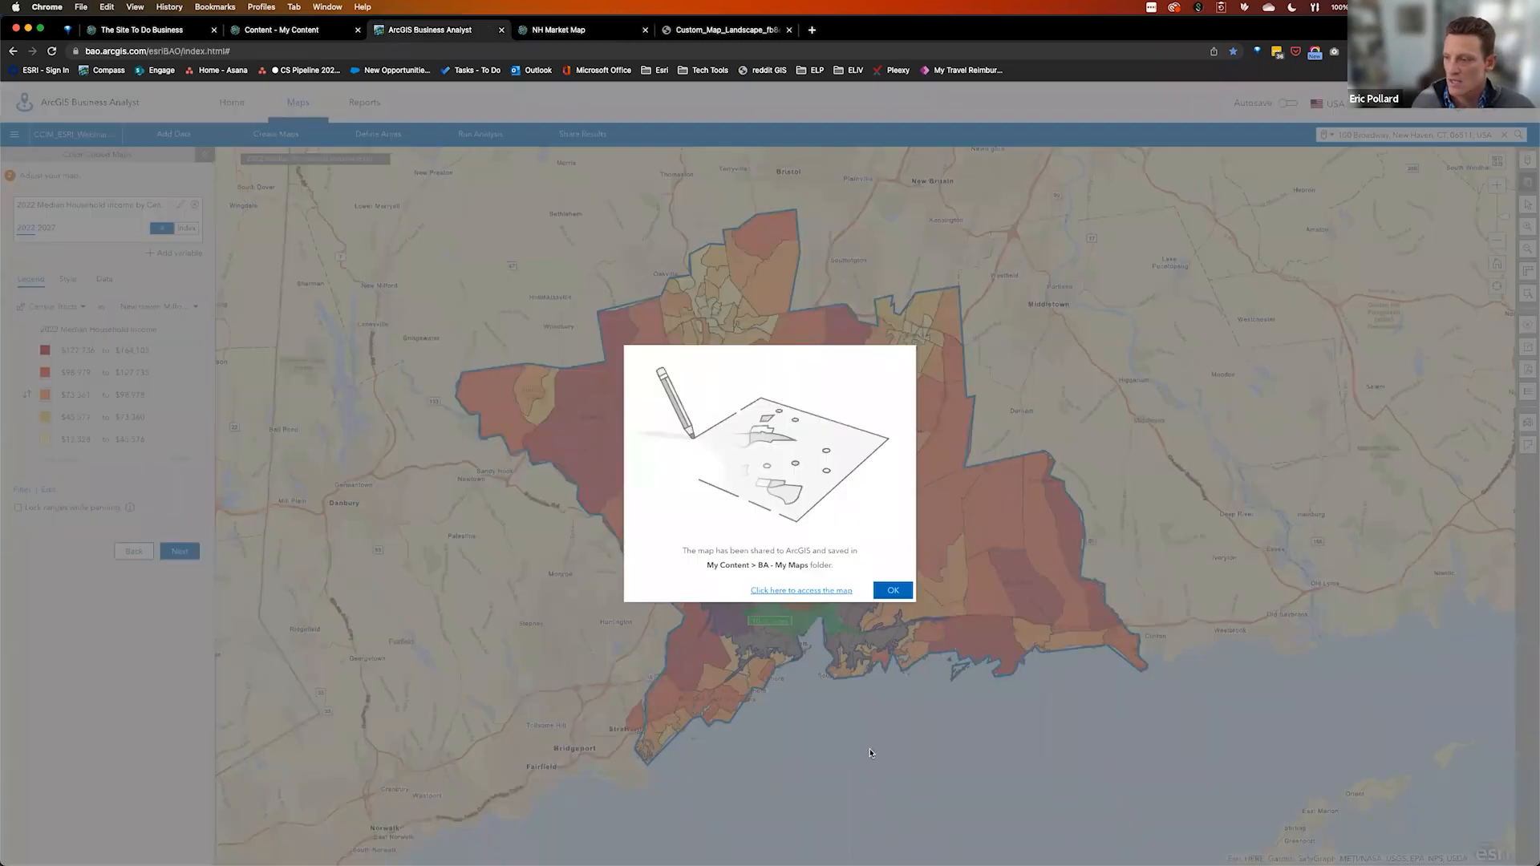
Dismiss the shared confirmation and remove the median income layer with Clear Map
click(895, 590)
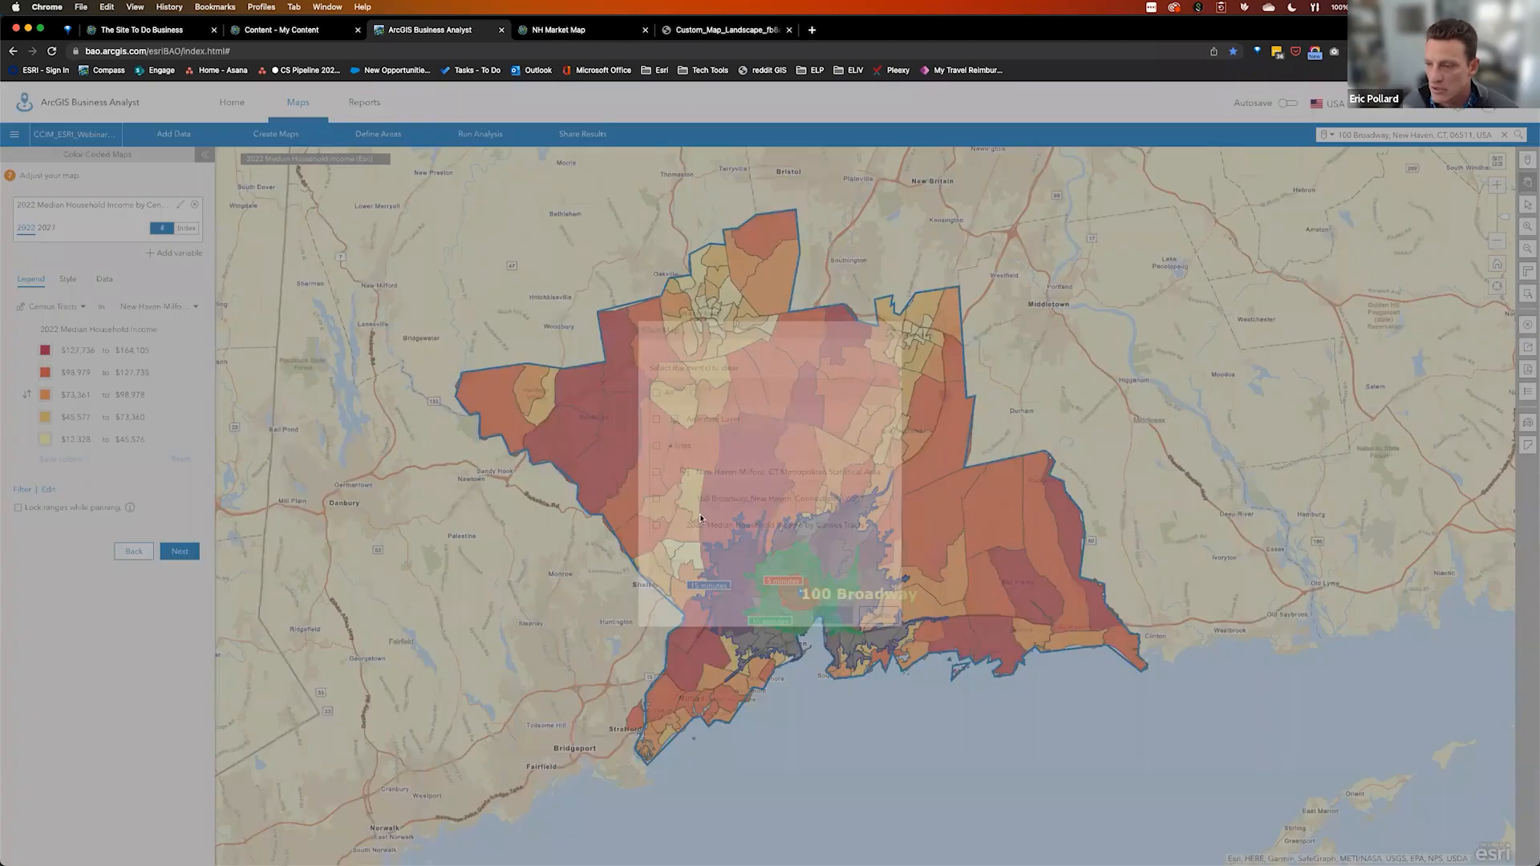
click(657, 525)
click(833, 615)
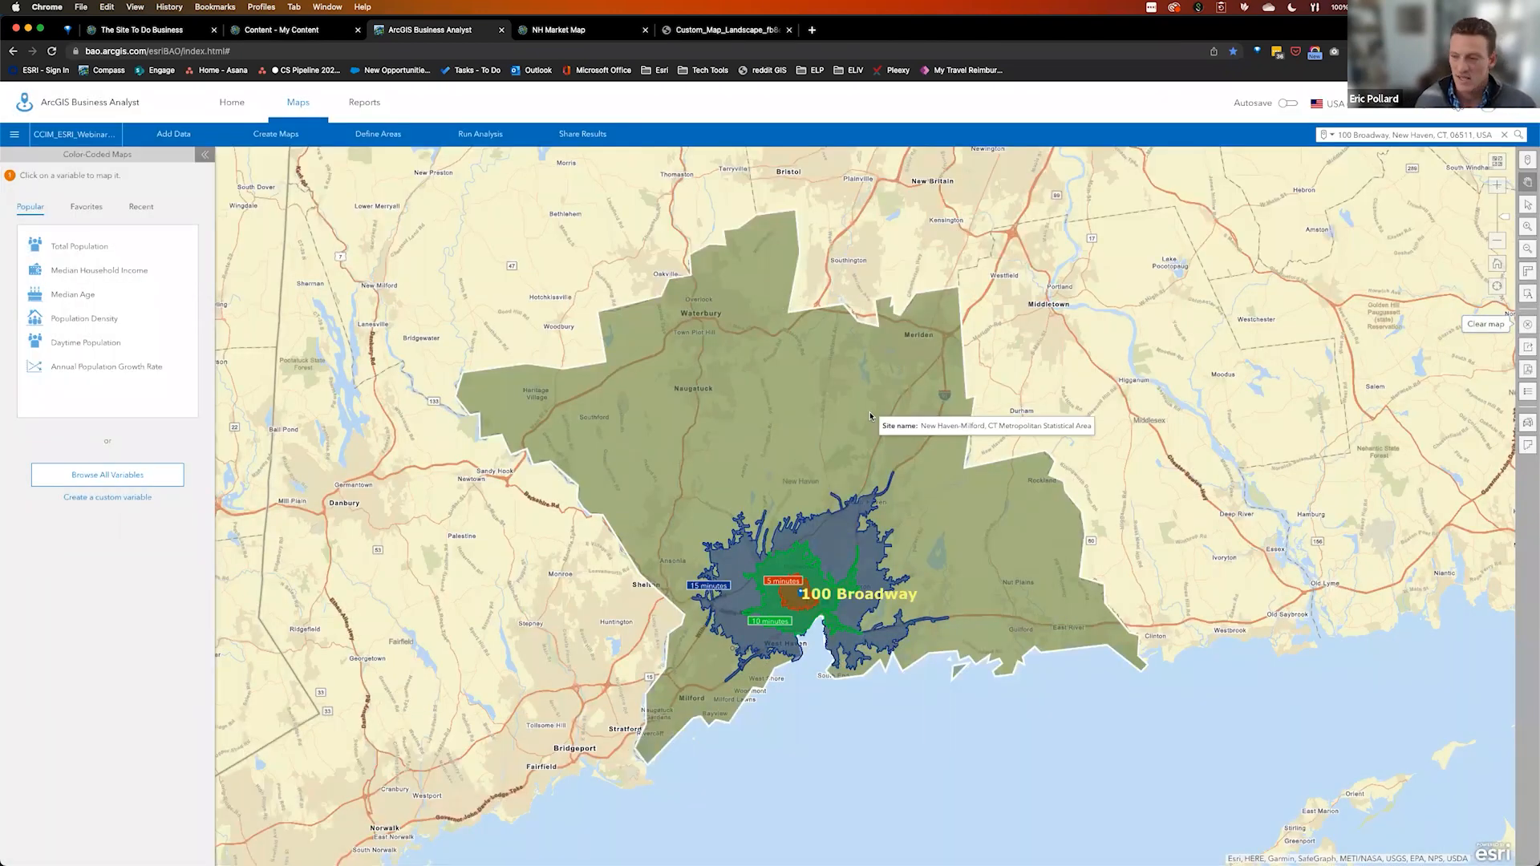
mouse_move(725, 514)
mouse_down()
mouse_move(898, 683)
mouse_move(880, 686)
mouse_up()
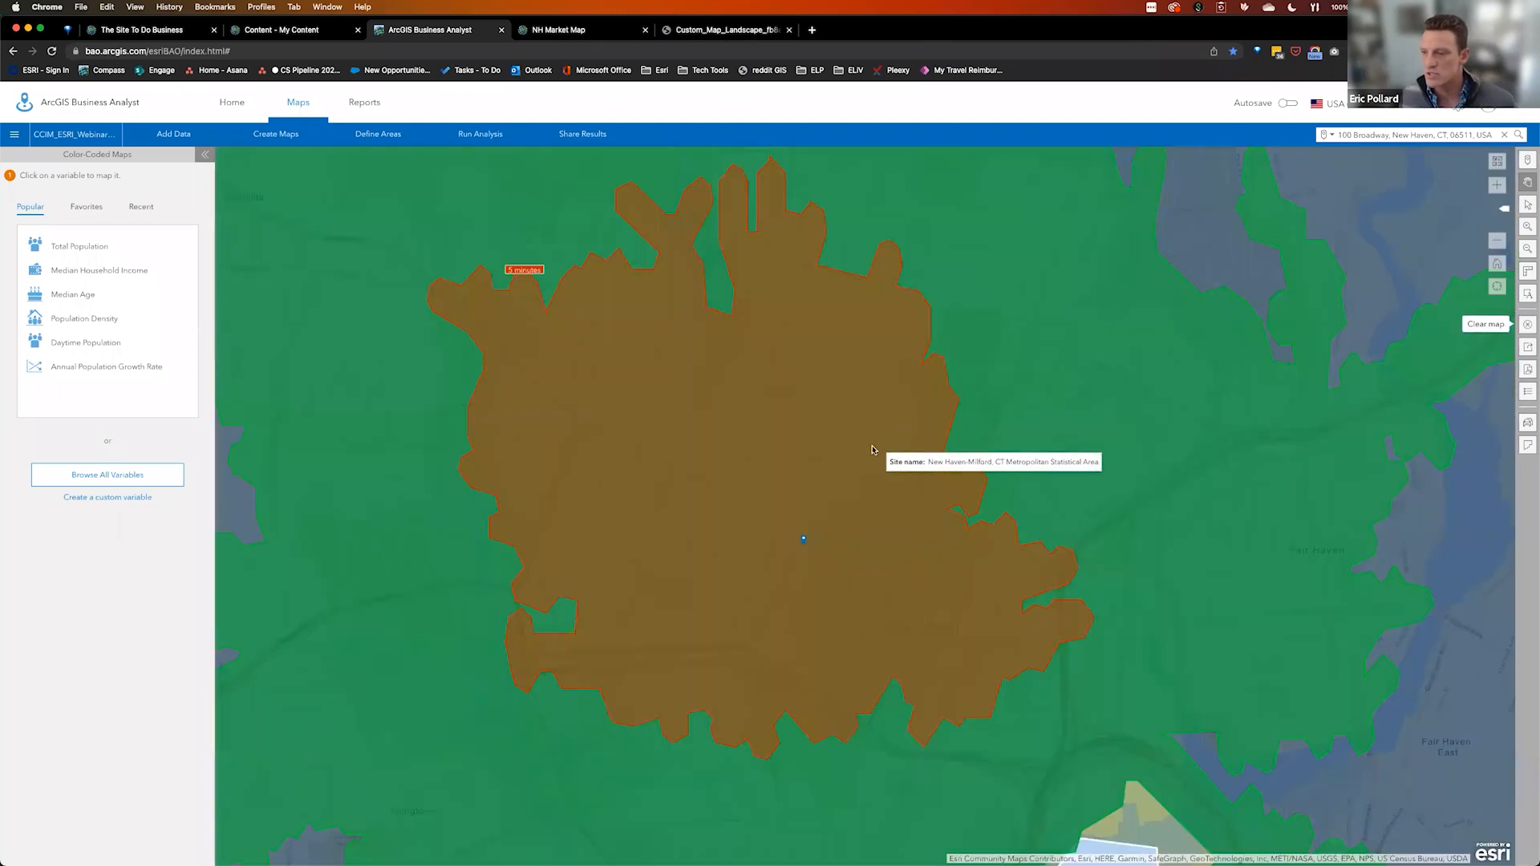
Set the New Haven-Milford metro area's style to No fill
click(901, 518)
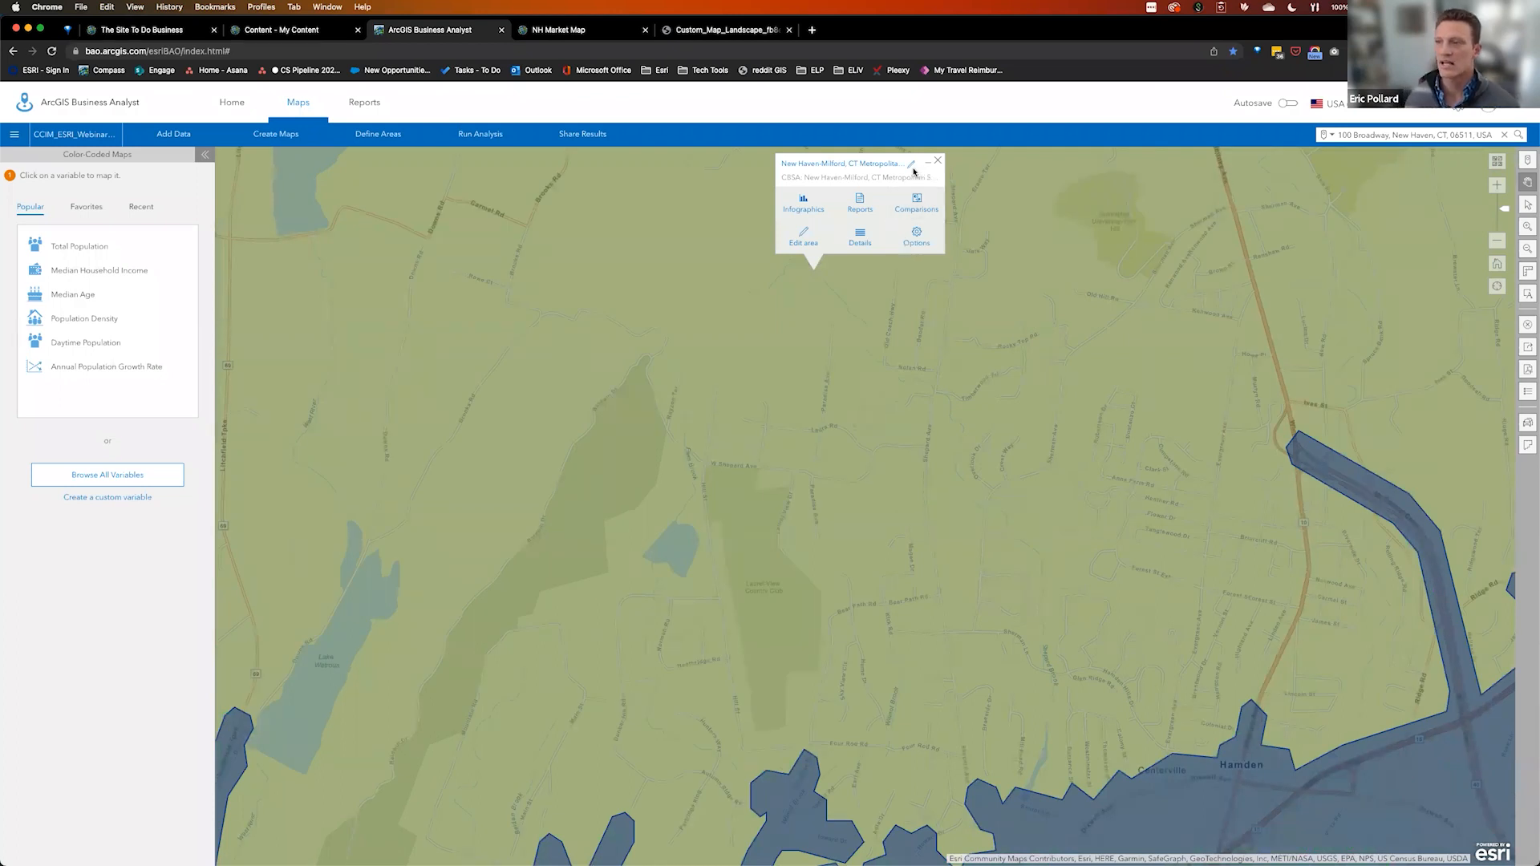
click(921, 239)
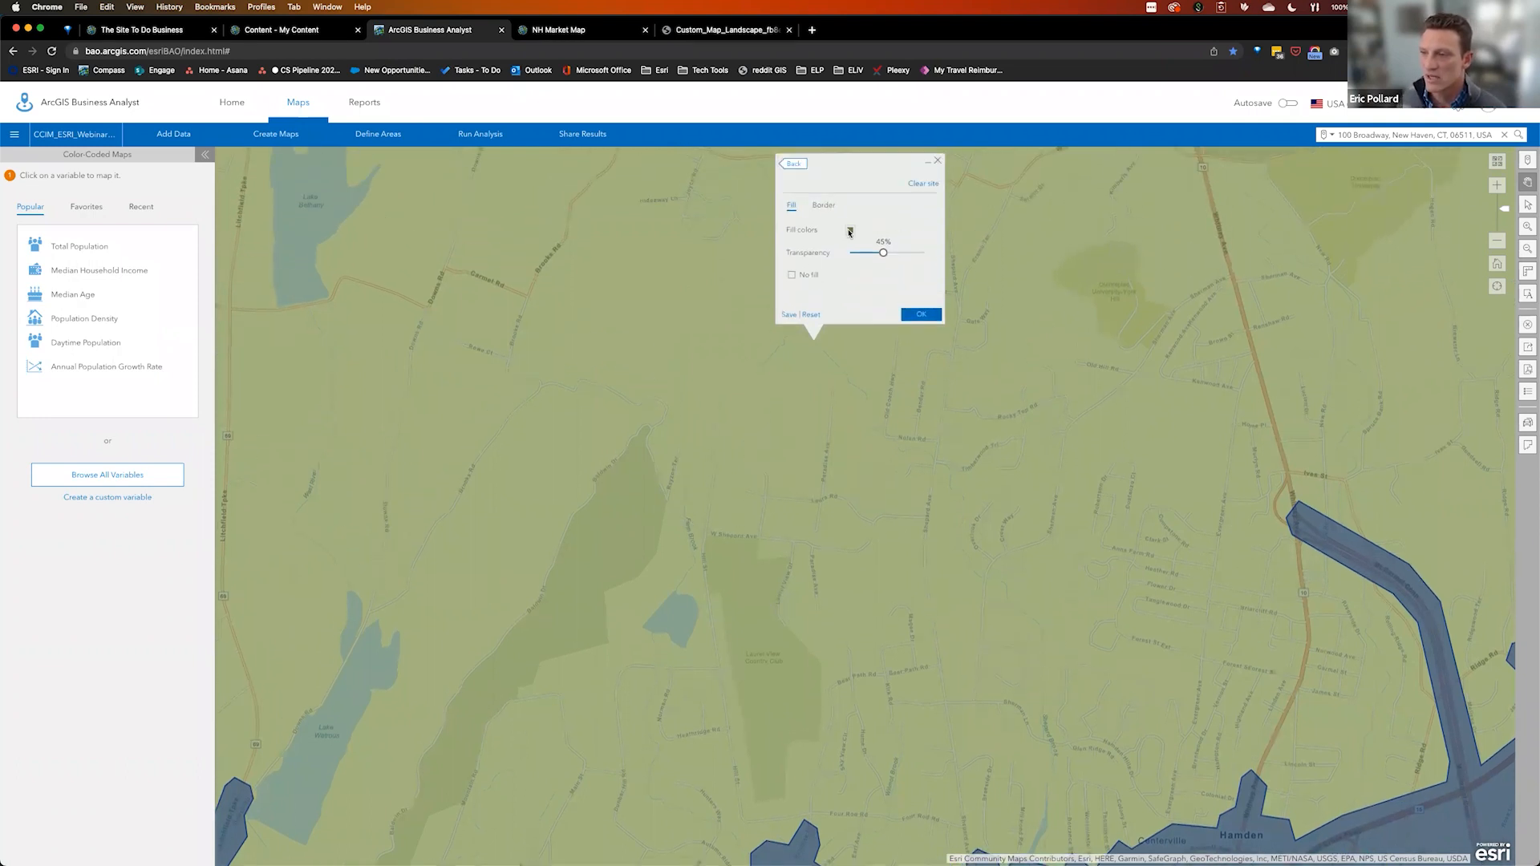
click(793, 277)
click(922, 314)
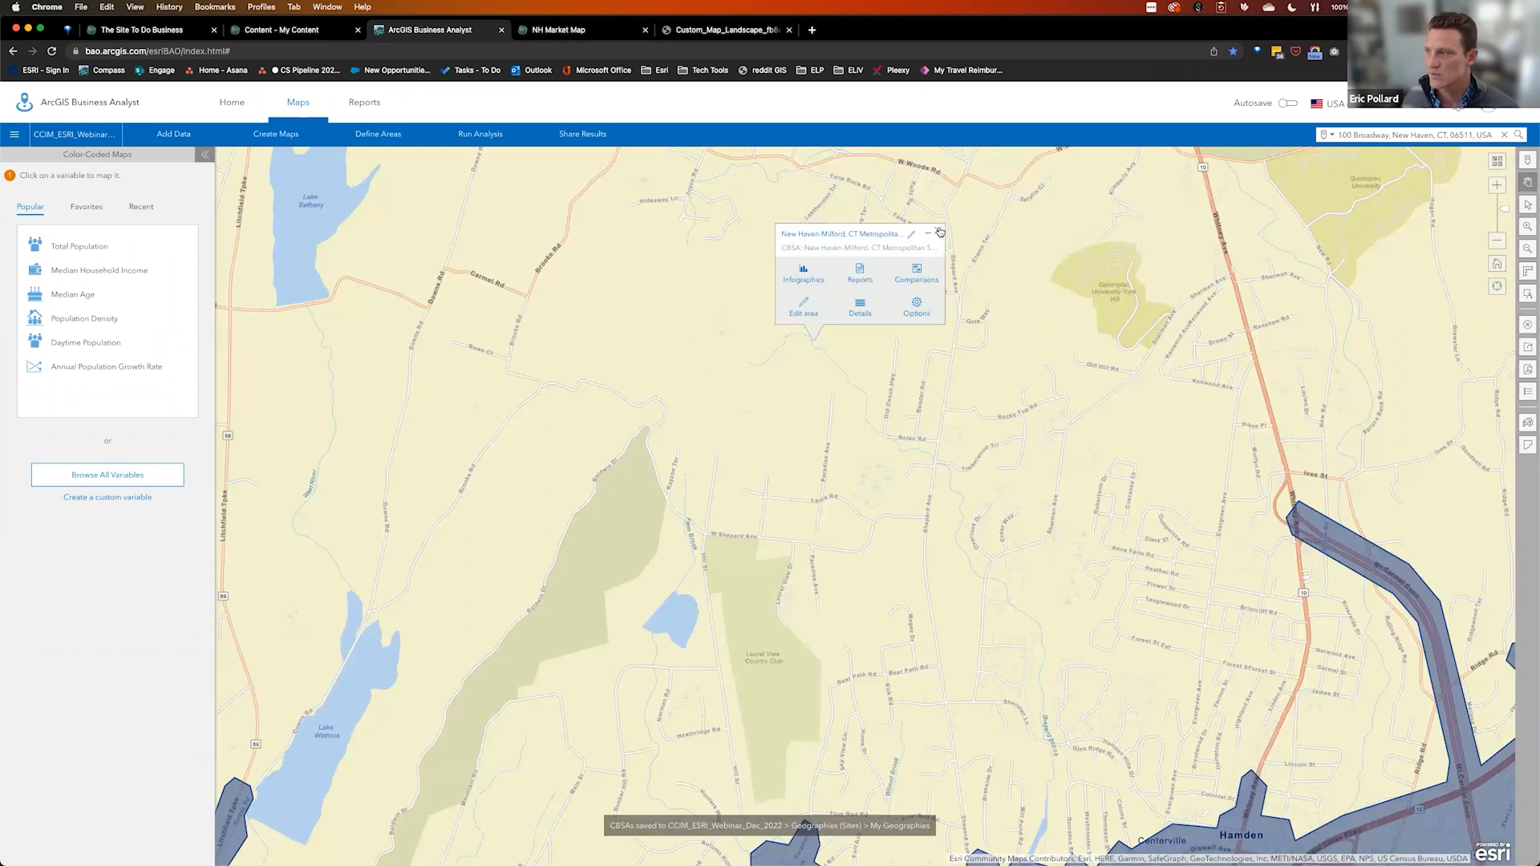
click(933, 228)
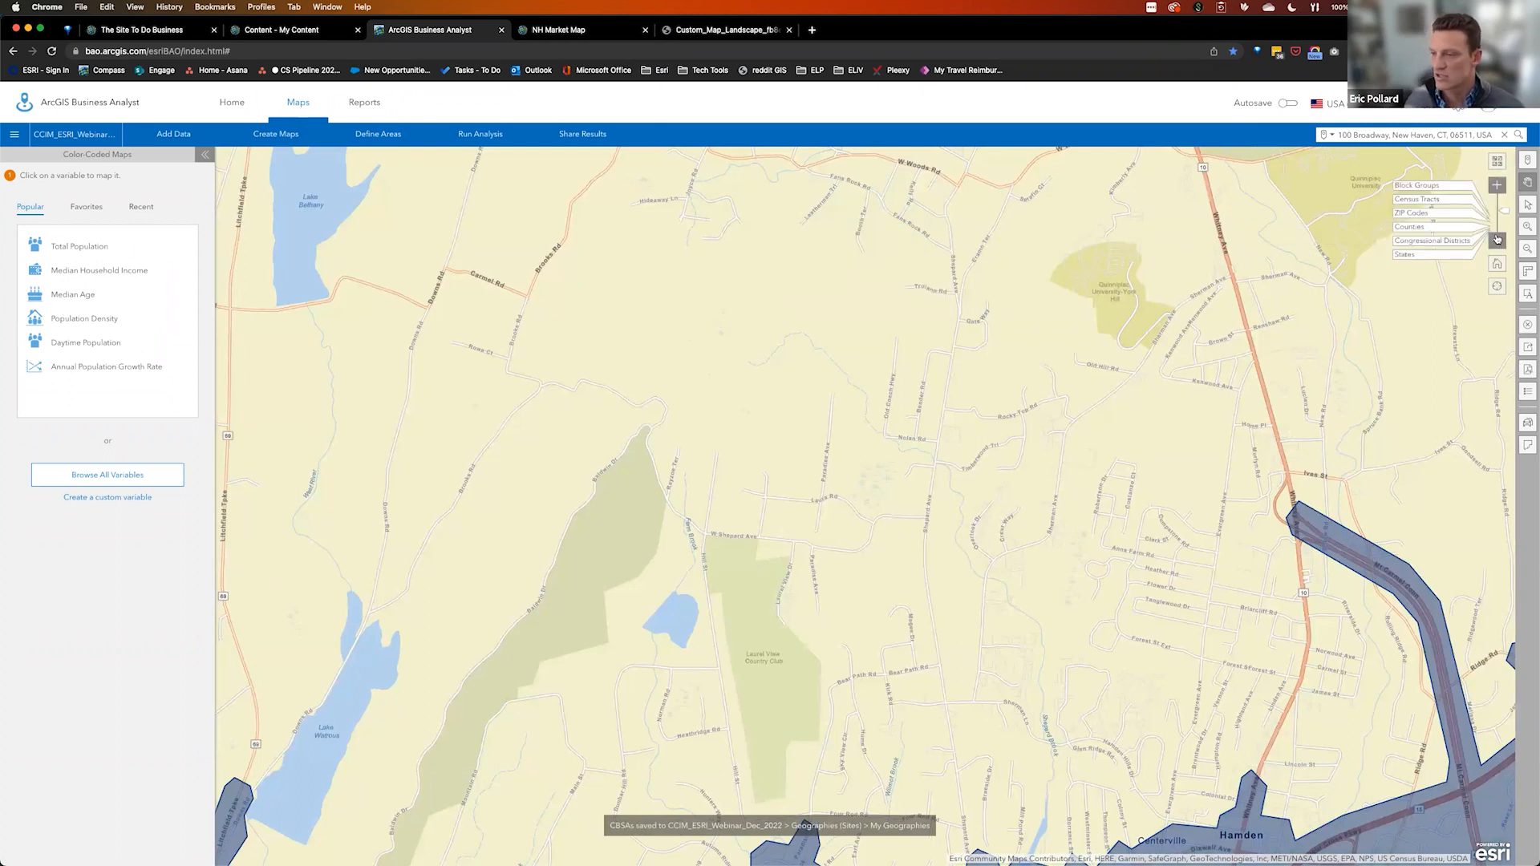
click(1498, 240)
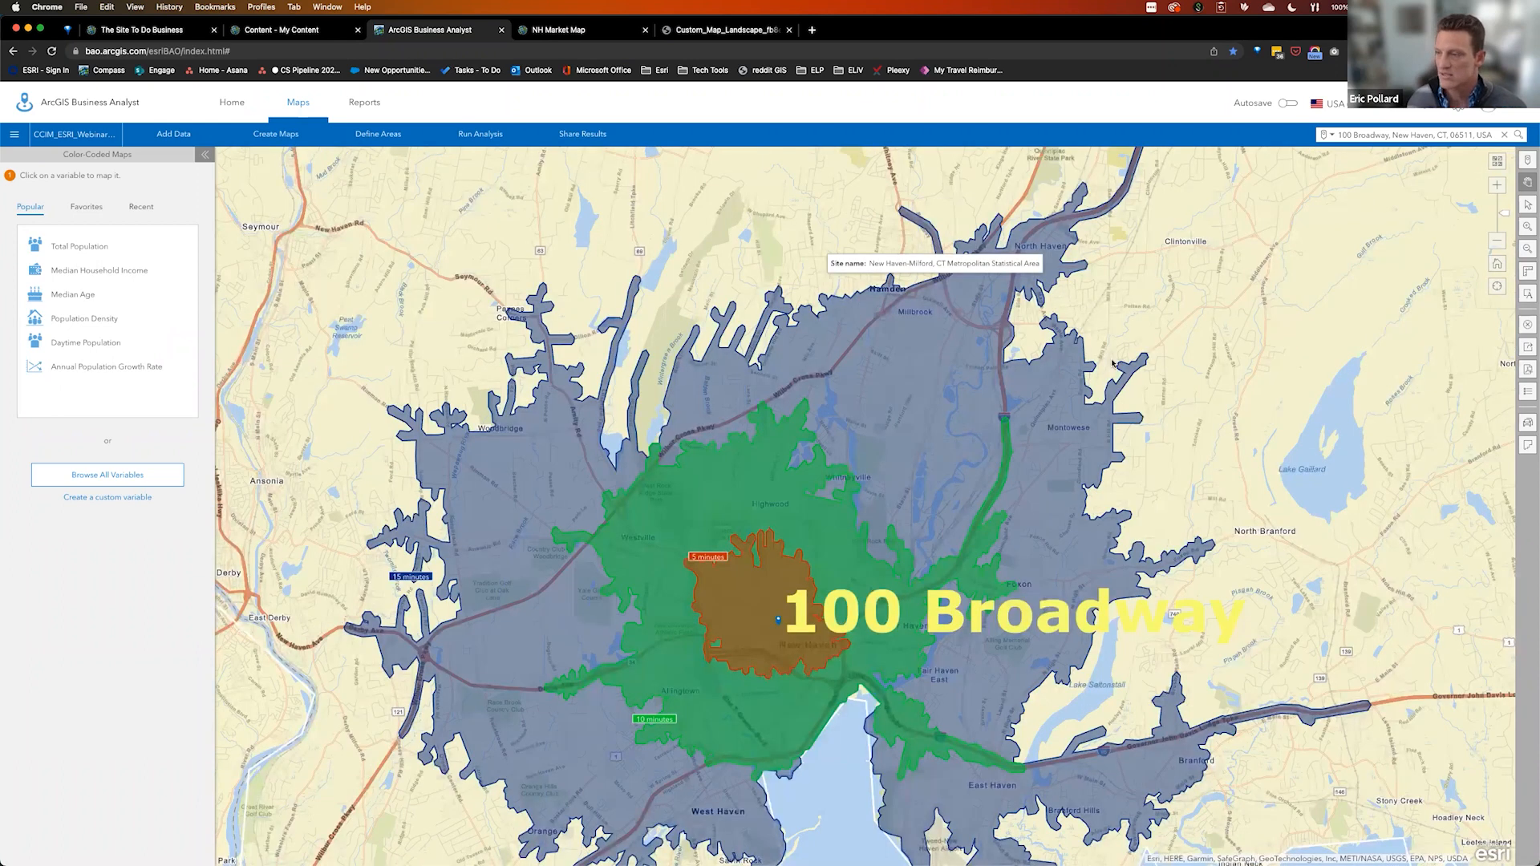
Bring the New Haven-Milford metro site popup fully into view, cancelling Clear Map
drag(1132, 371, 1114, 299)
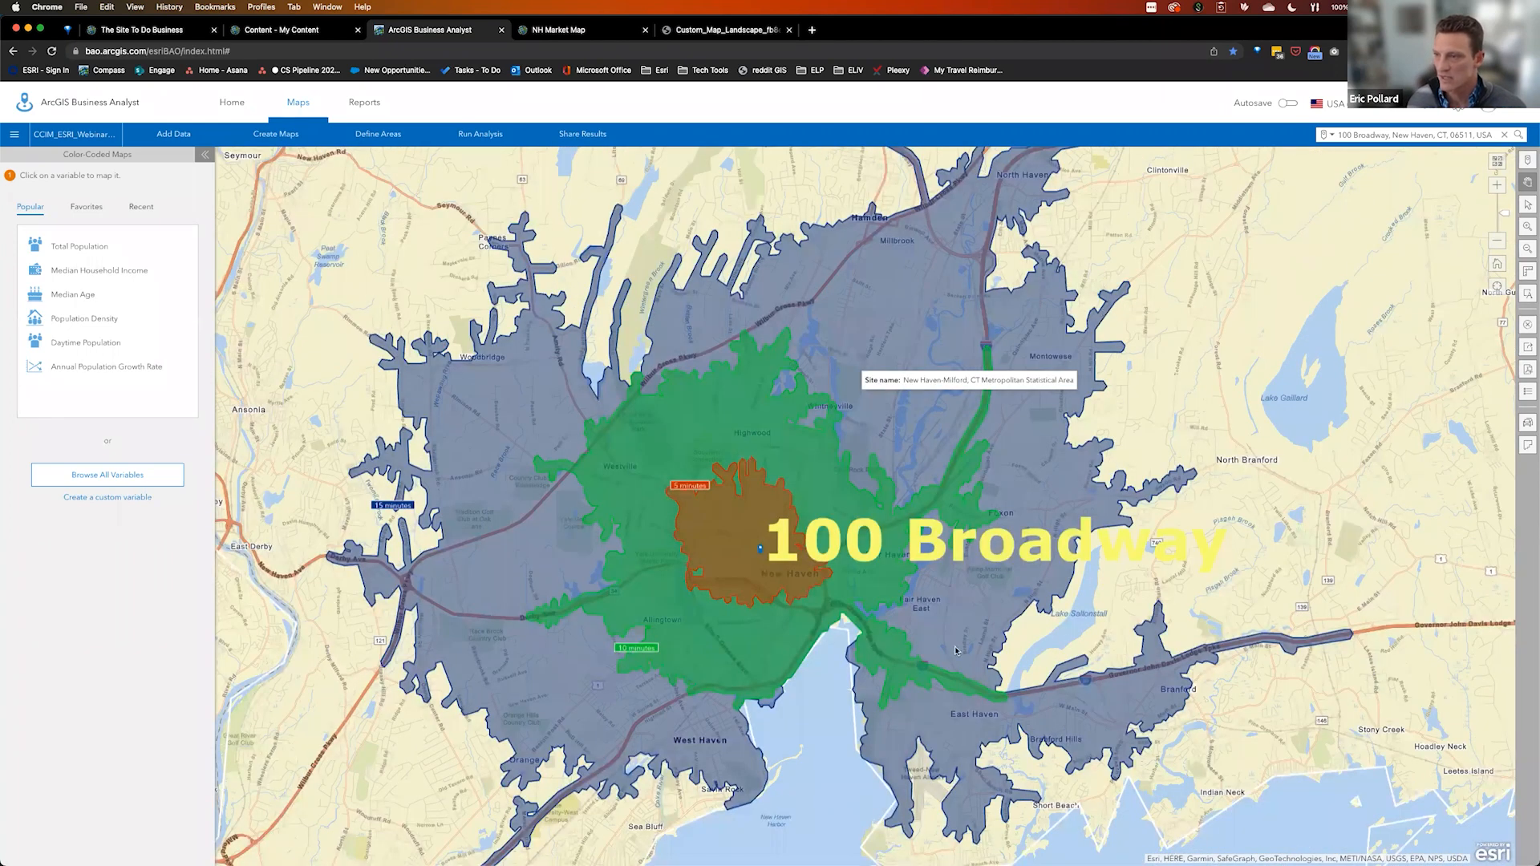
drag(955, 651, 953, 608)
click(880, 161)
drag(1187, 654, 1177, 423)
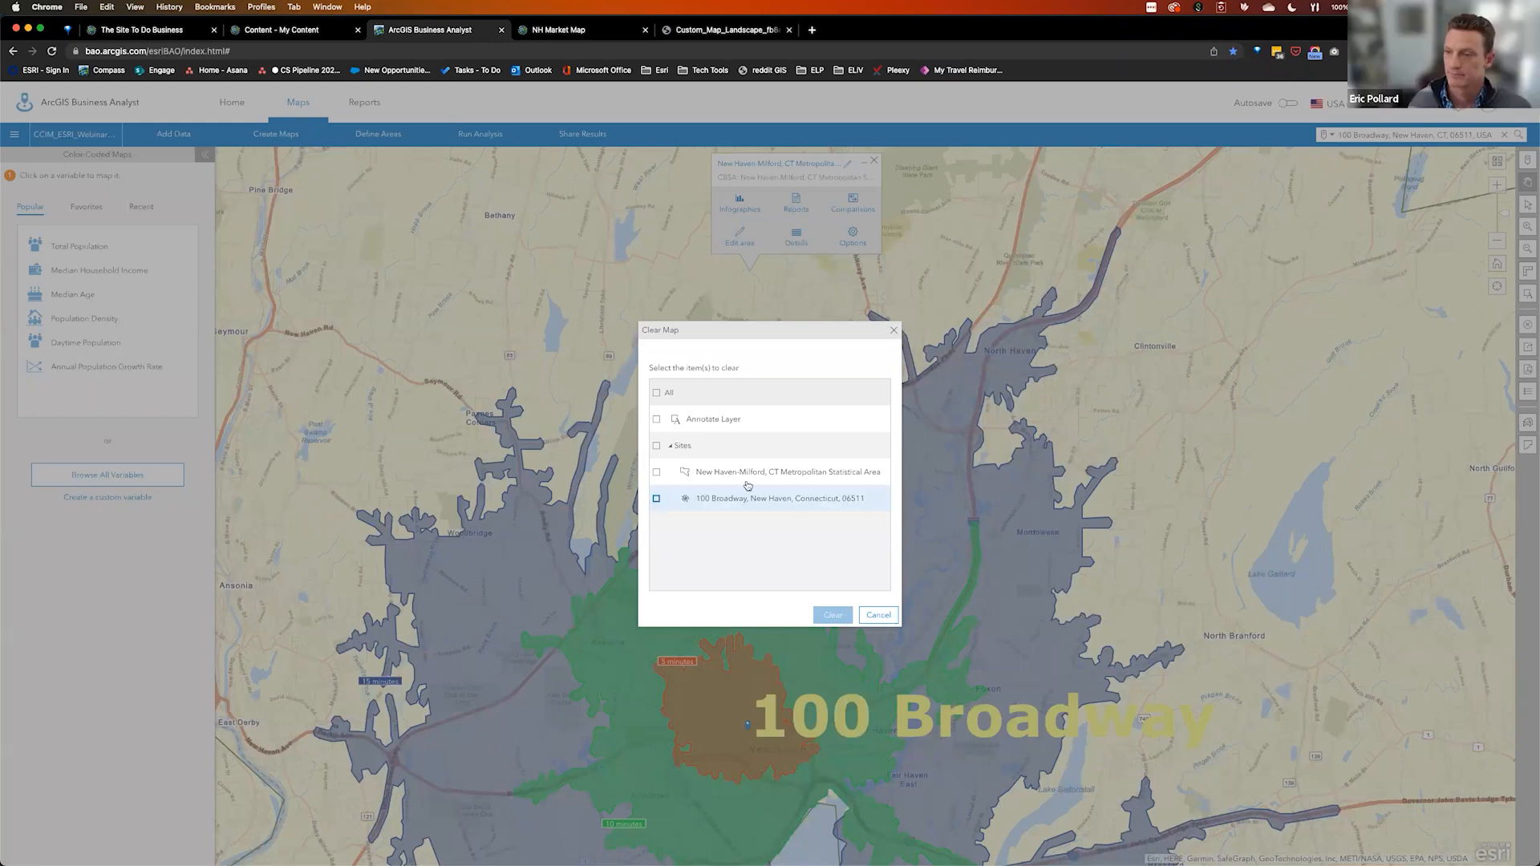
click(886, 618)
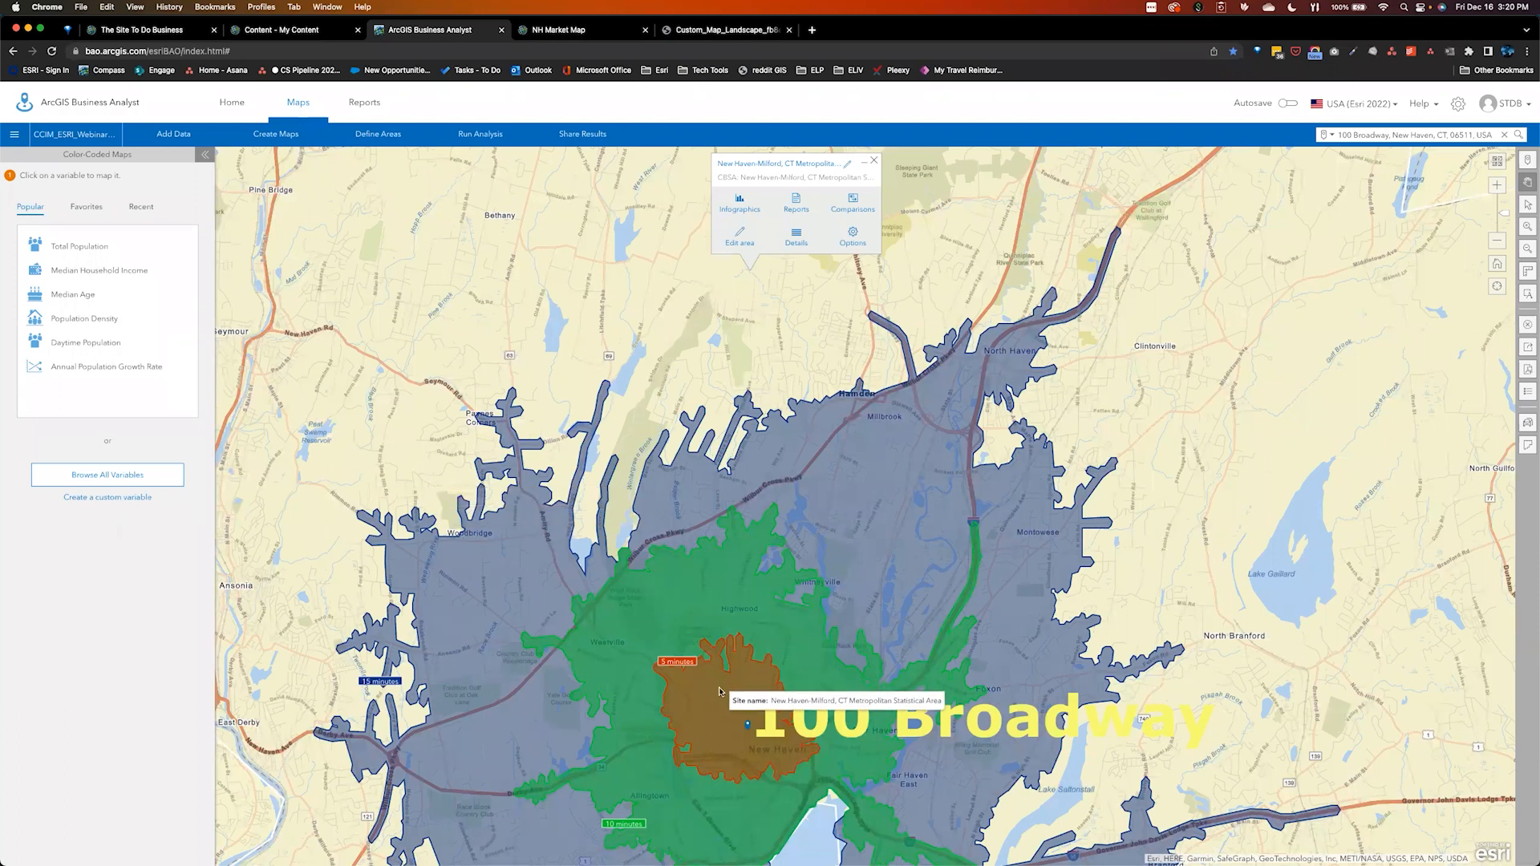
drag(836, 632, 854, 441)
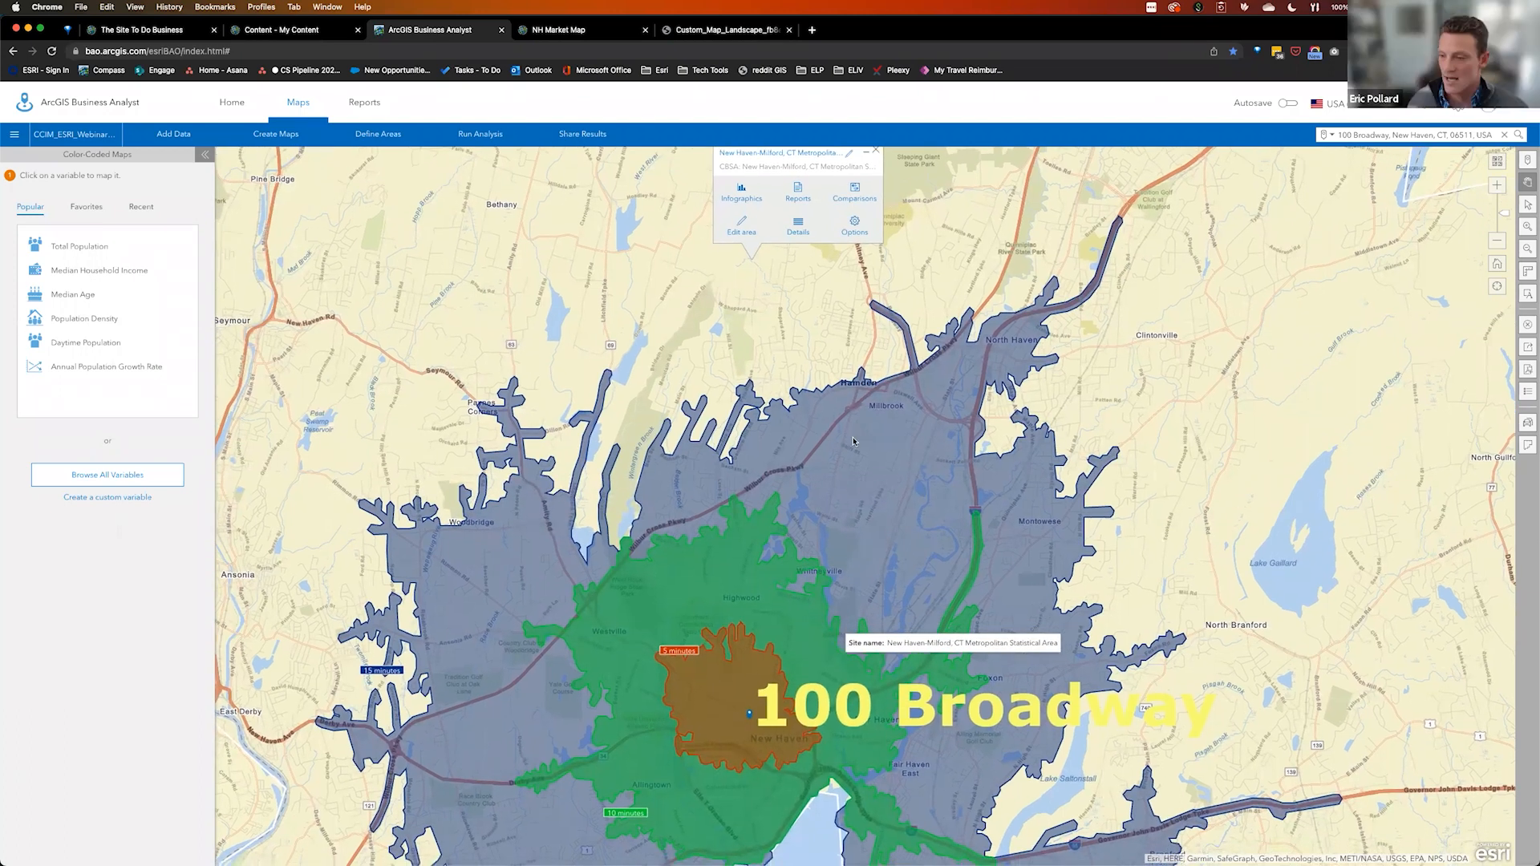
drag(687, 578, 697, 623)
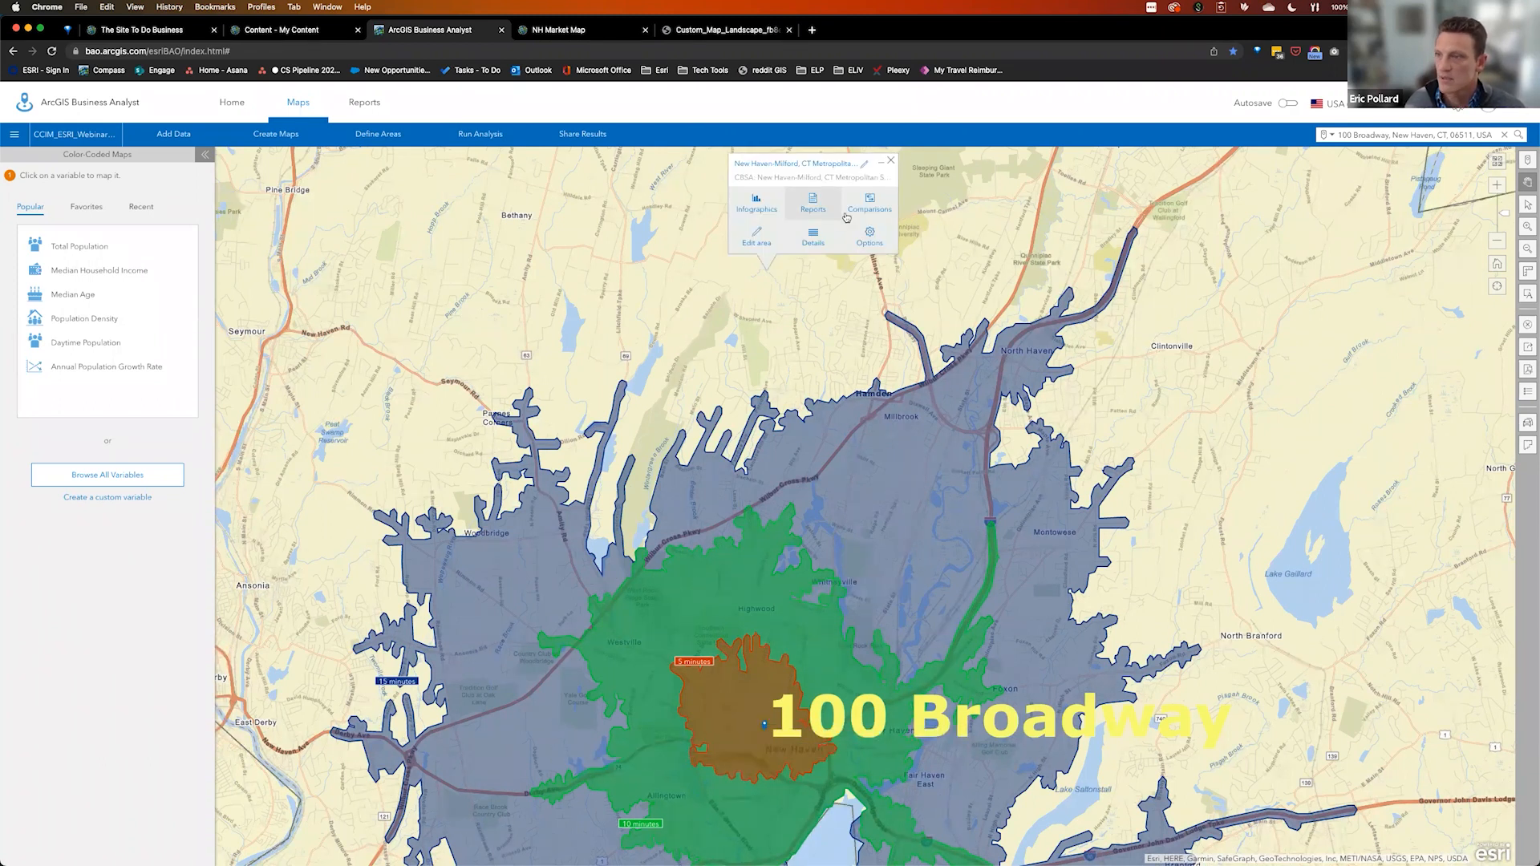
Close the metro area's style options and expand My Geographies in the project contents
click(870, 234)
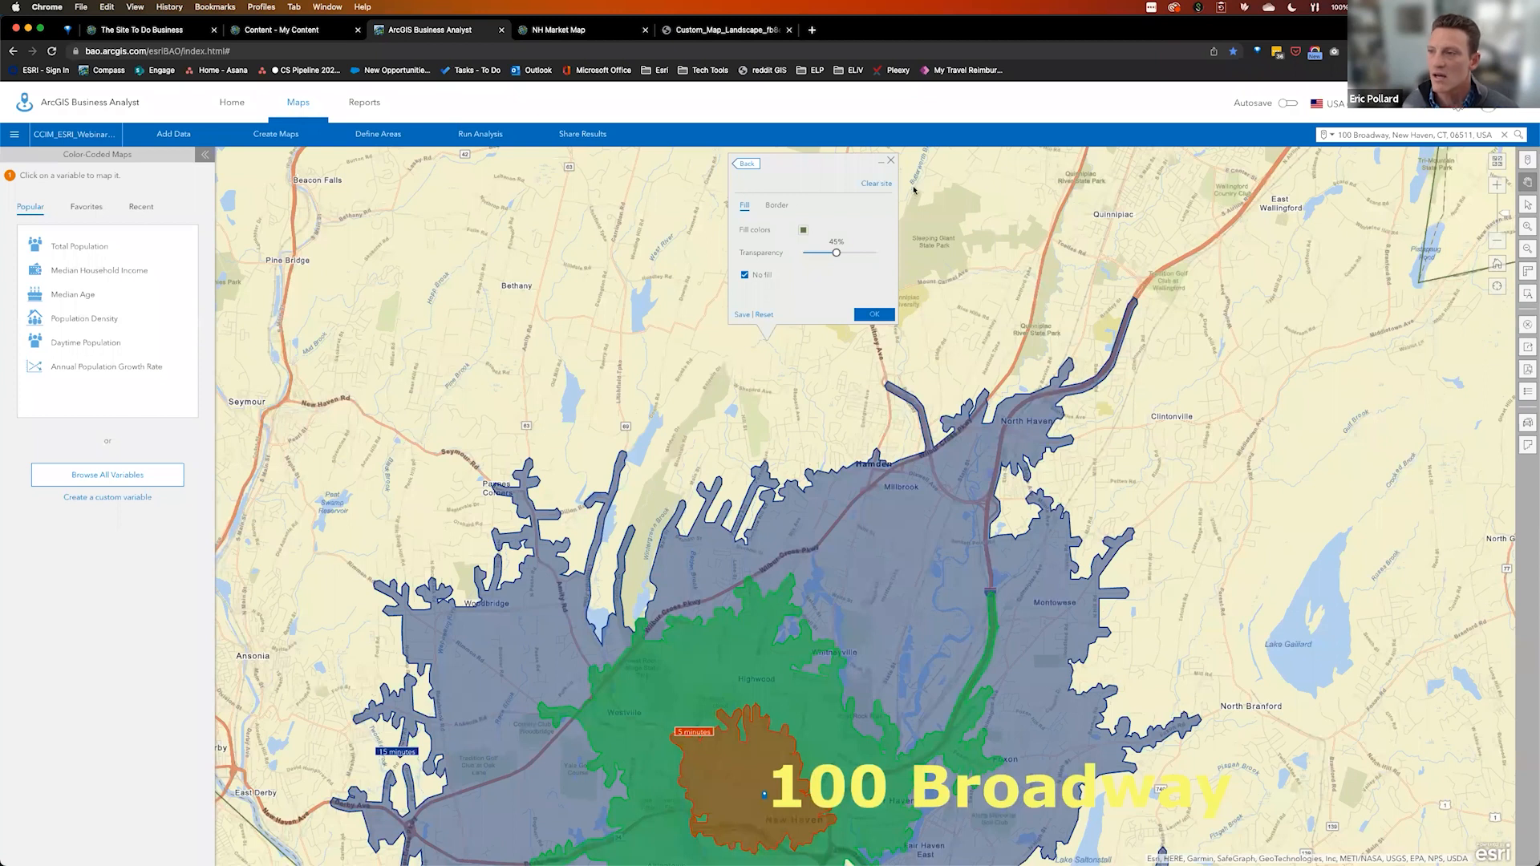
click(891, 161)
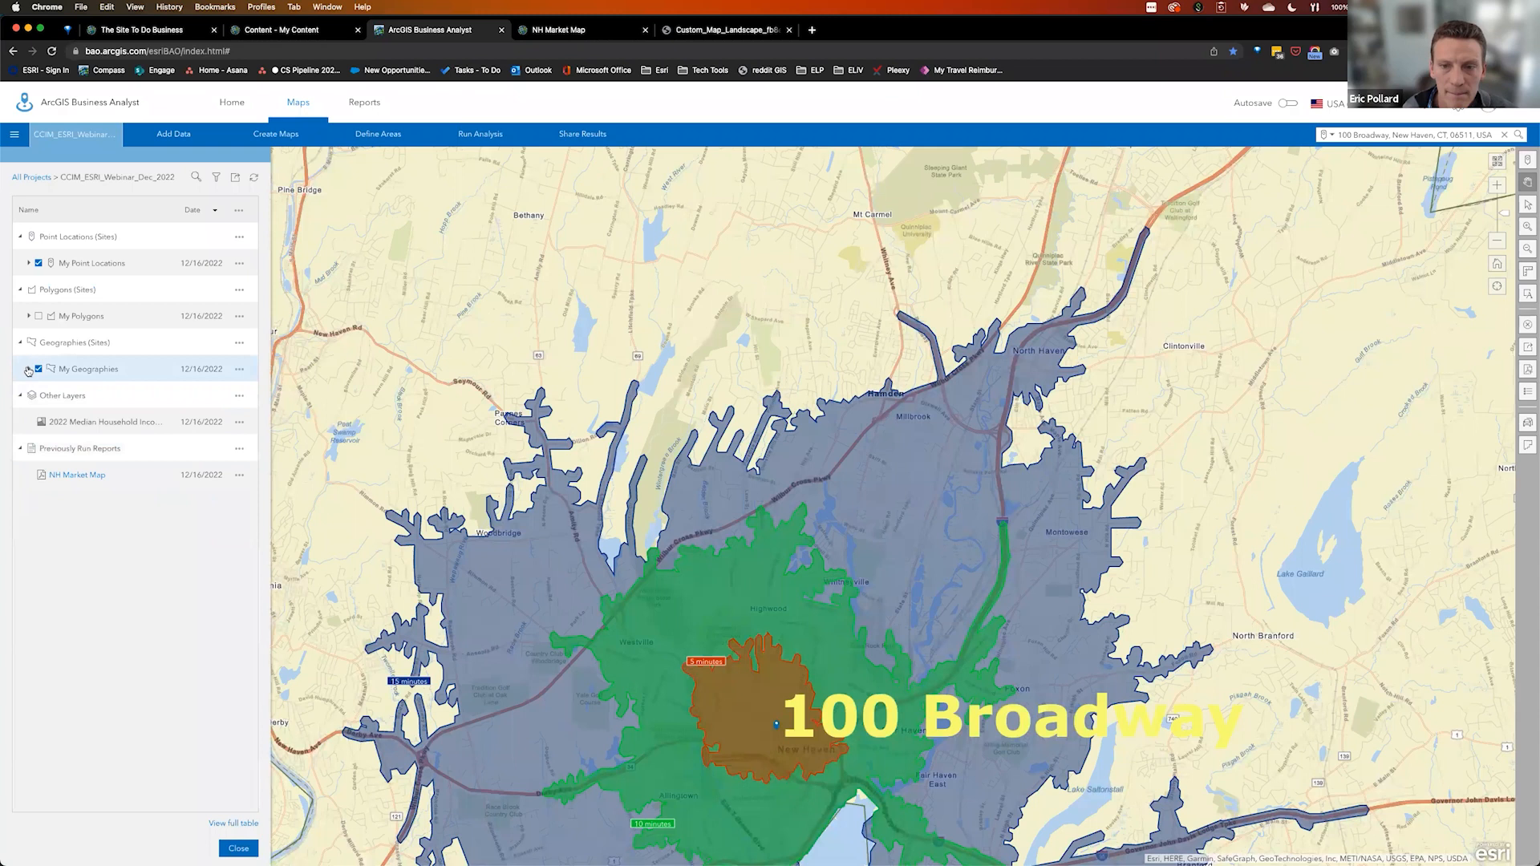
click(29, 369)
click(48, 396)
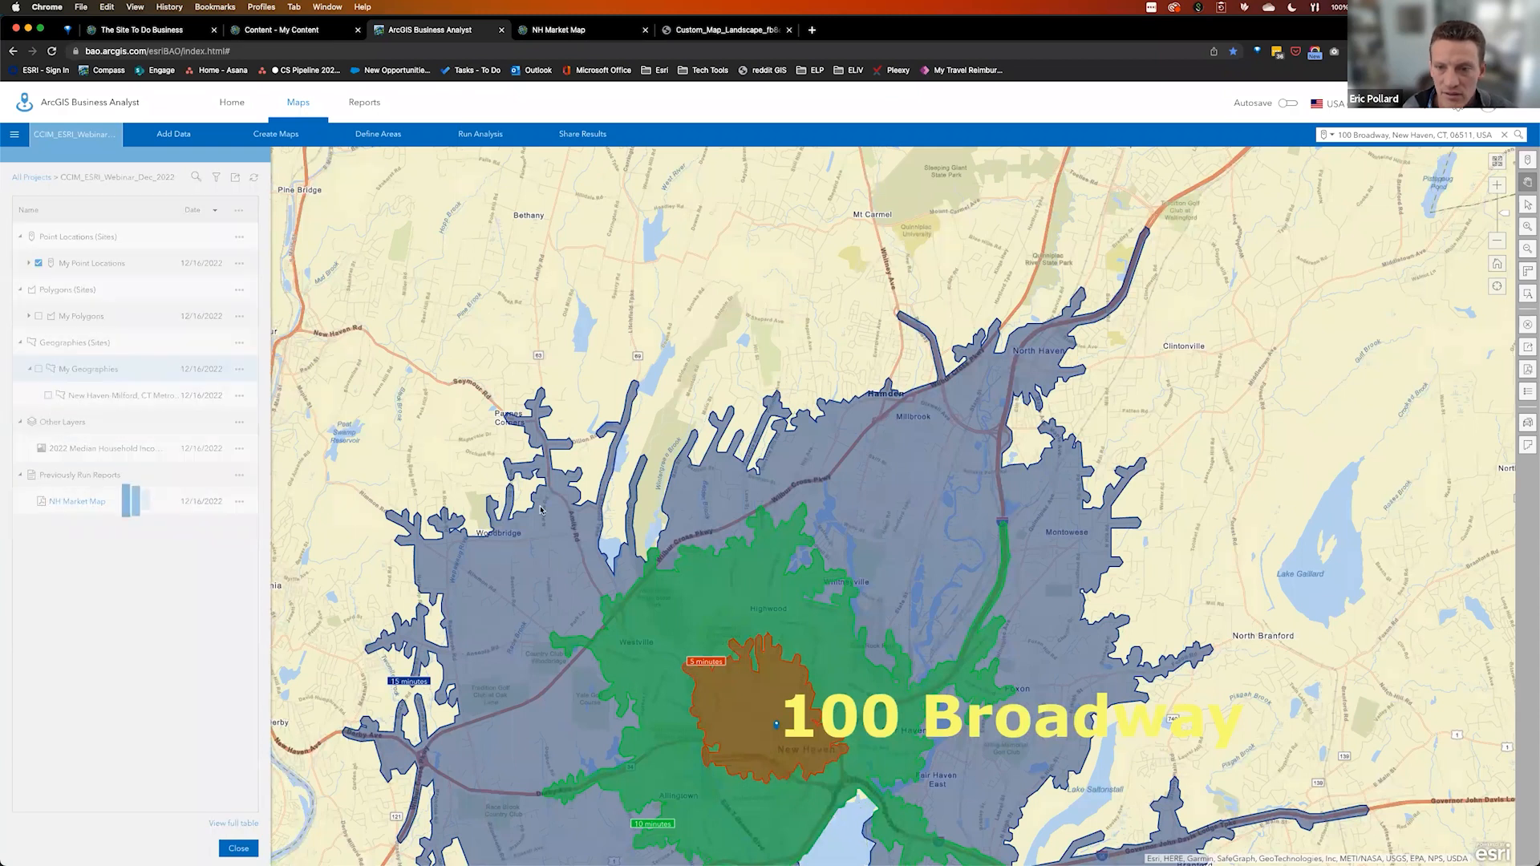
drag(830, 420, 828, 371)
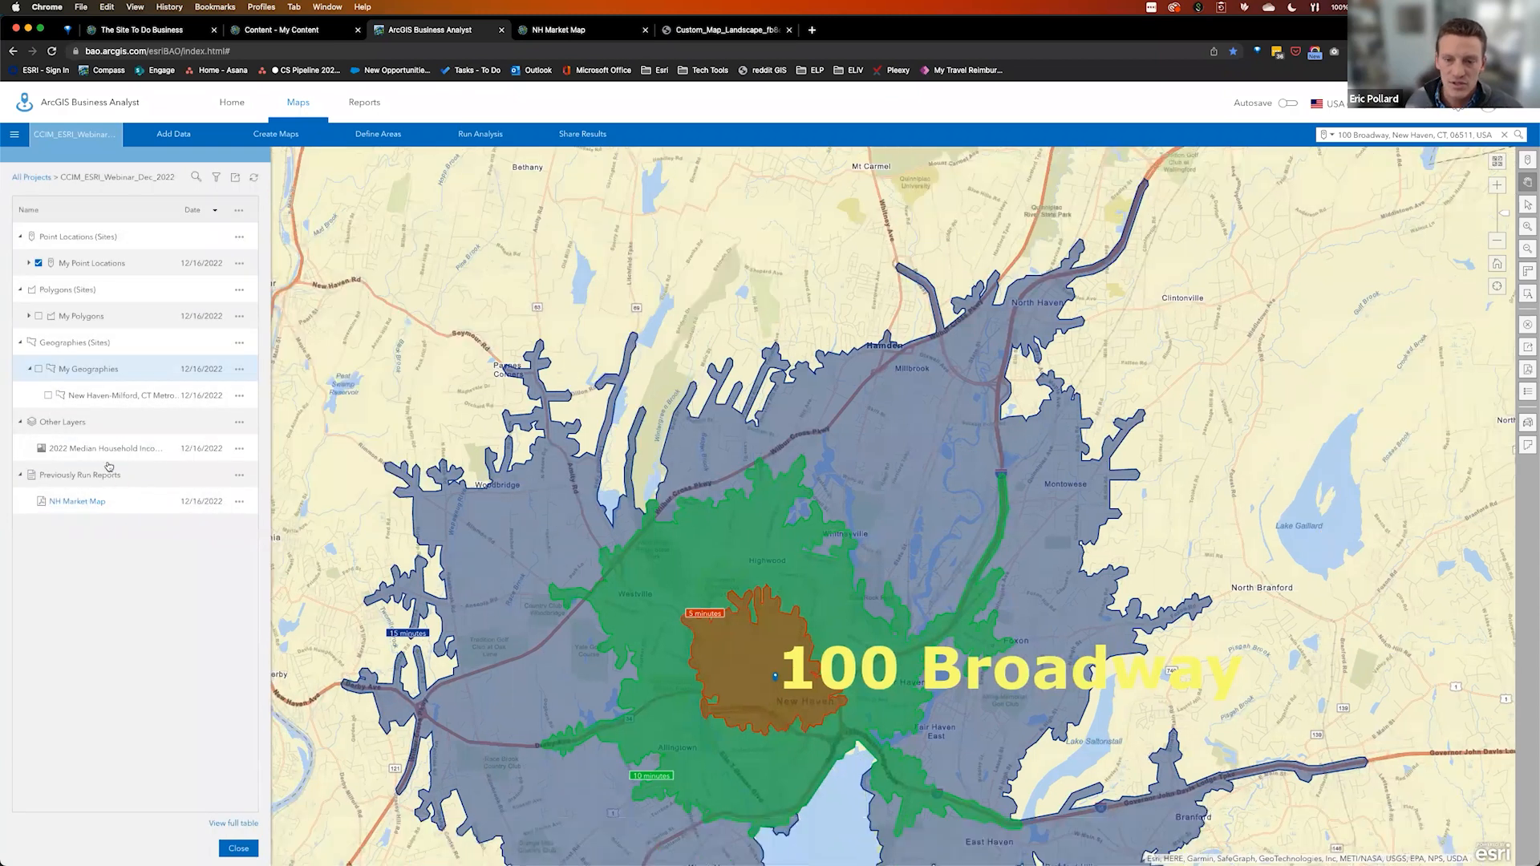
drag(755, 658, 744, 552)
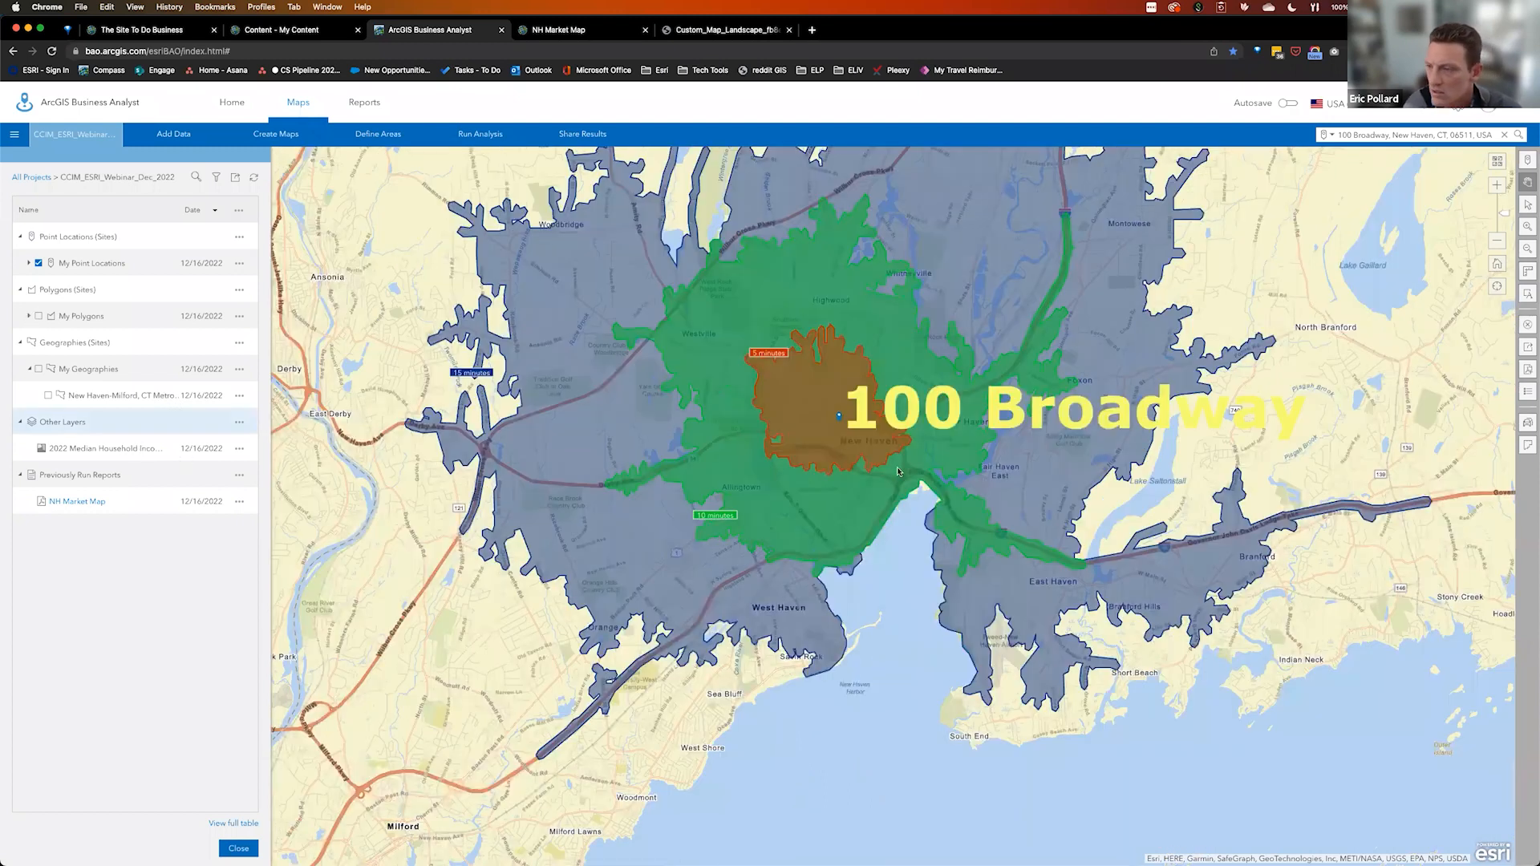
click(942, 374)
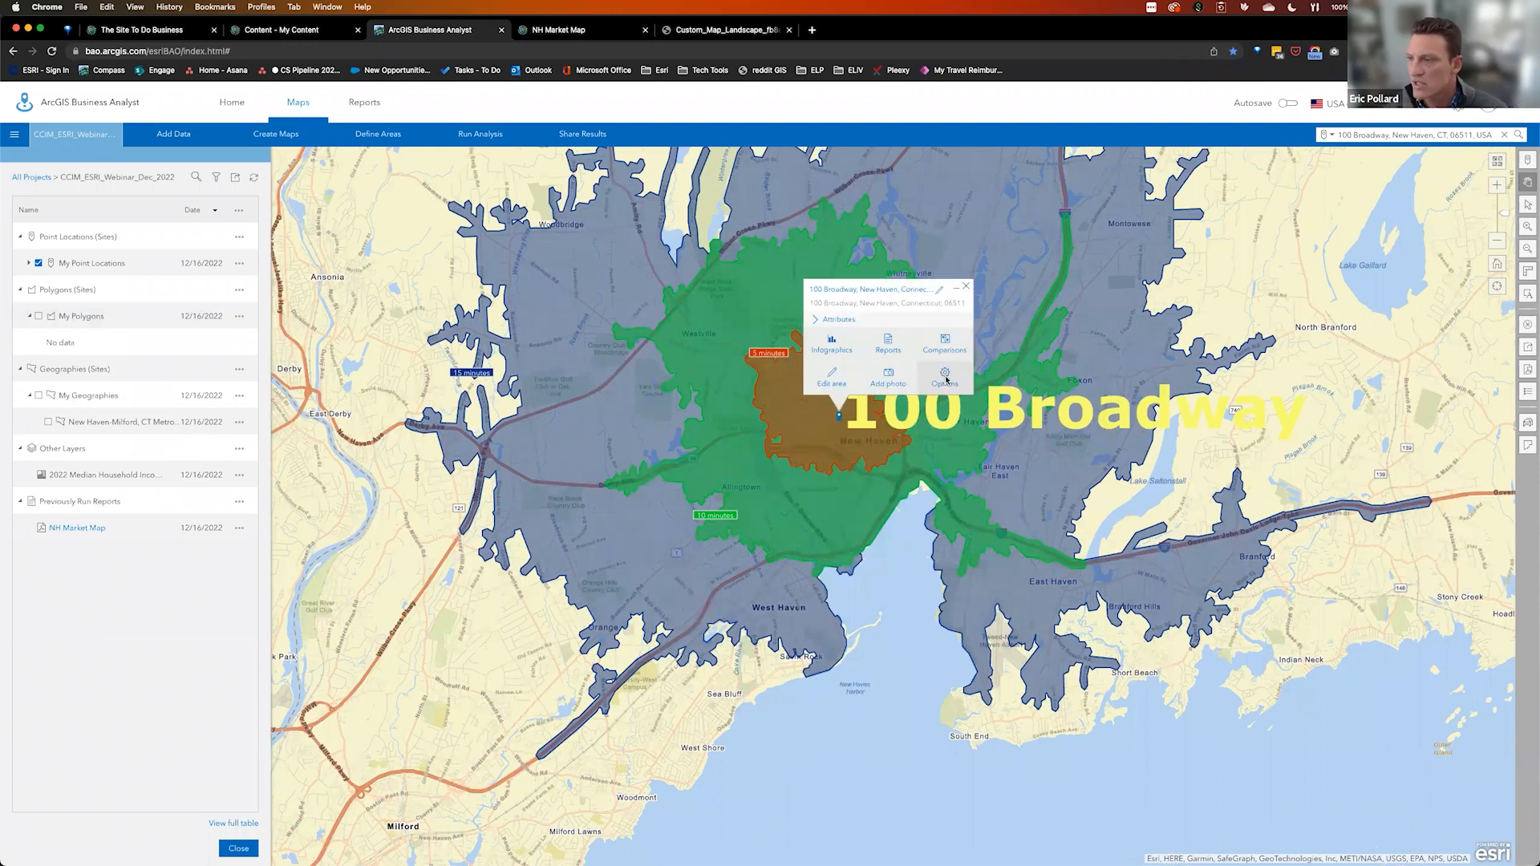
click(946, 378)
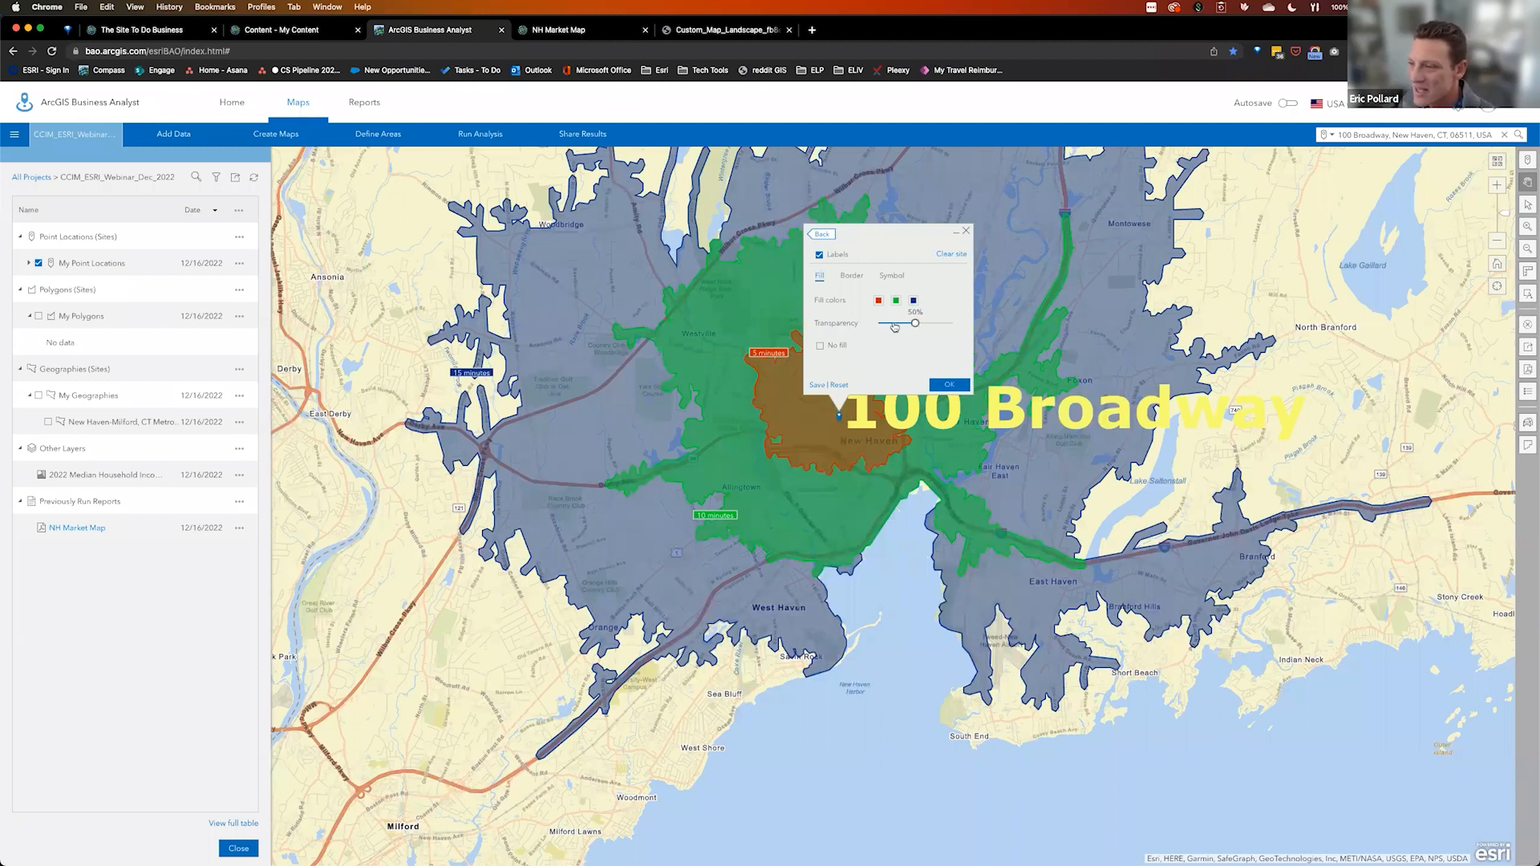
mouse_move(912, 324)
mouse_down()
mouse_move(946, 325)
mouse_move(916, 324)
mouse_up()
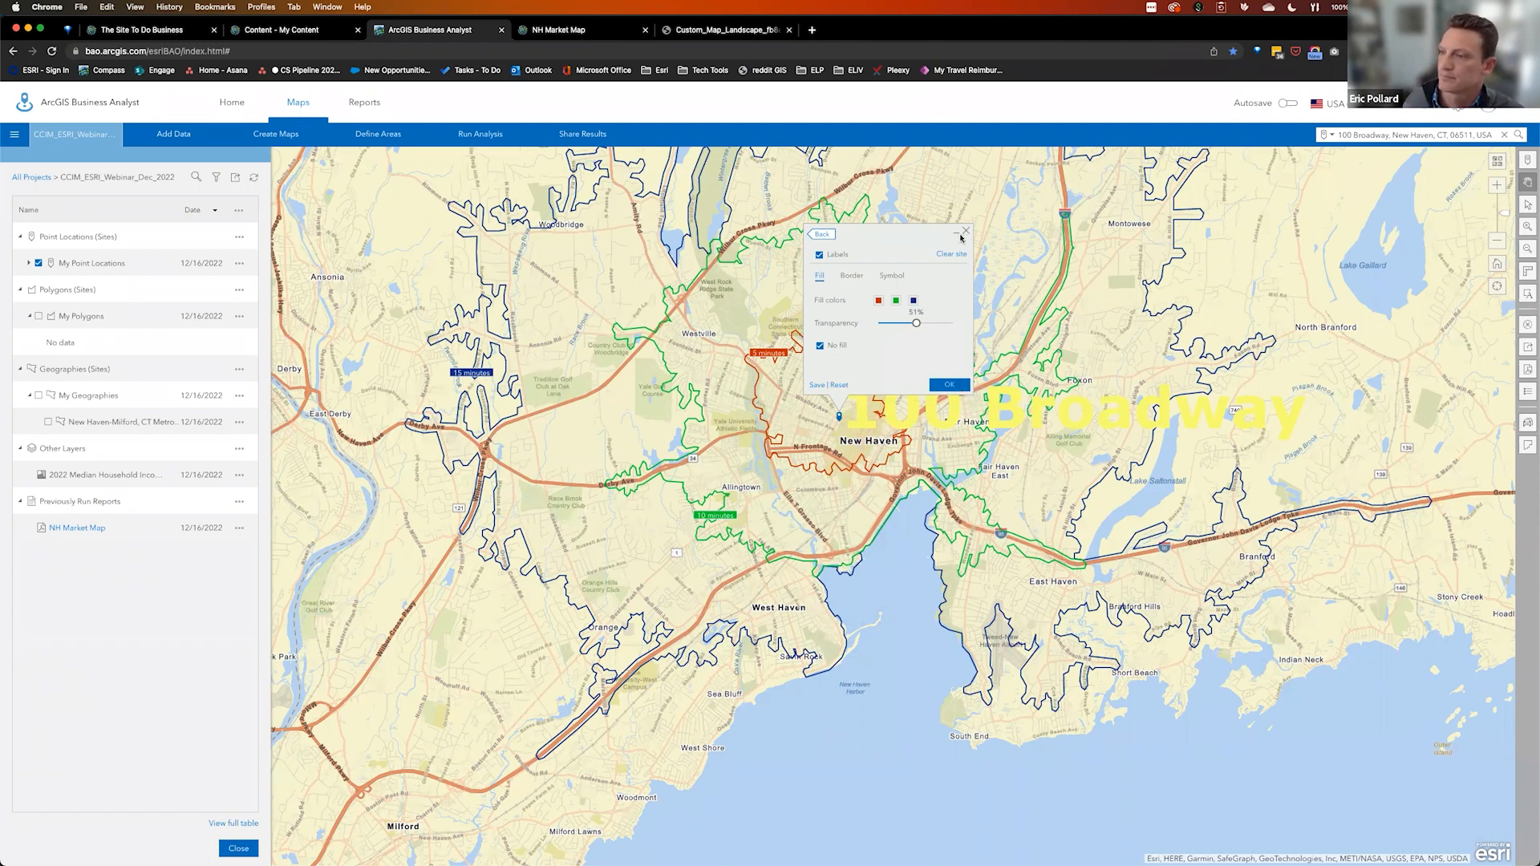
click(239, 848)
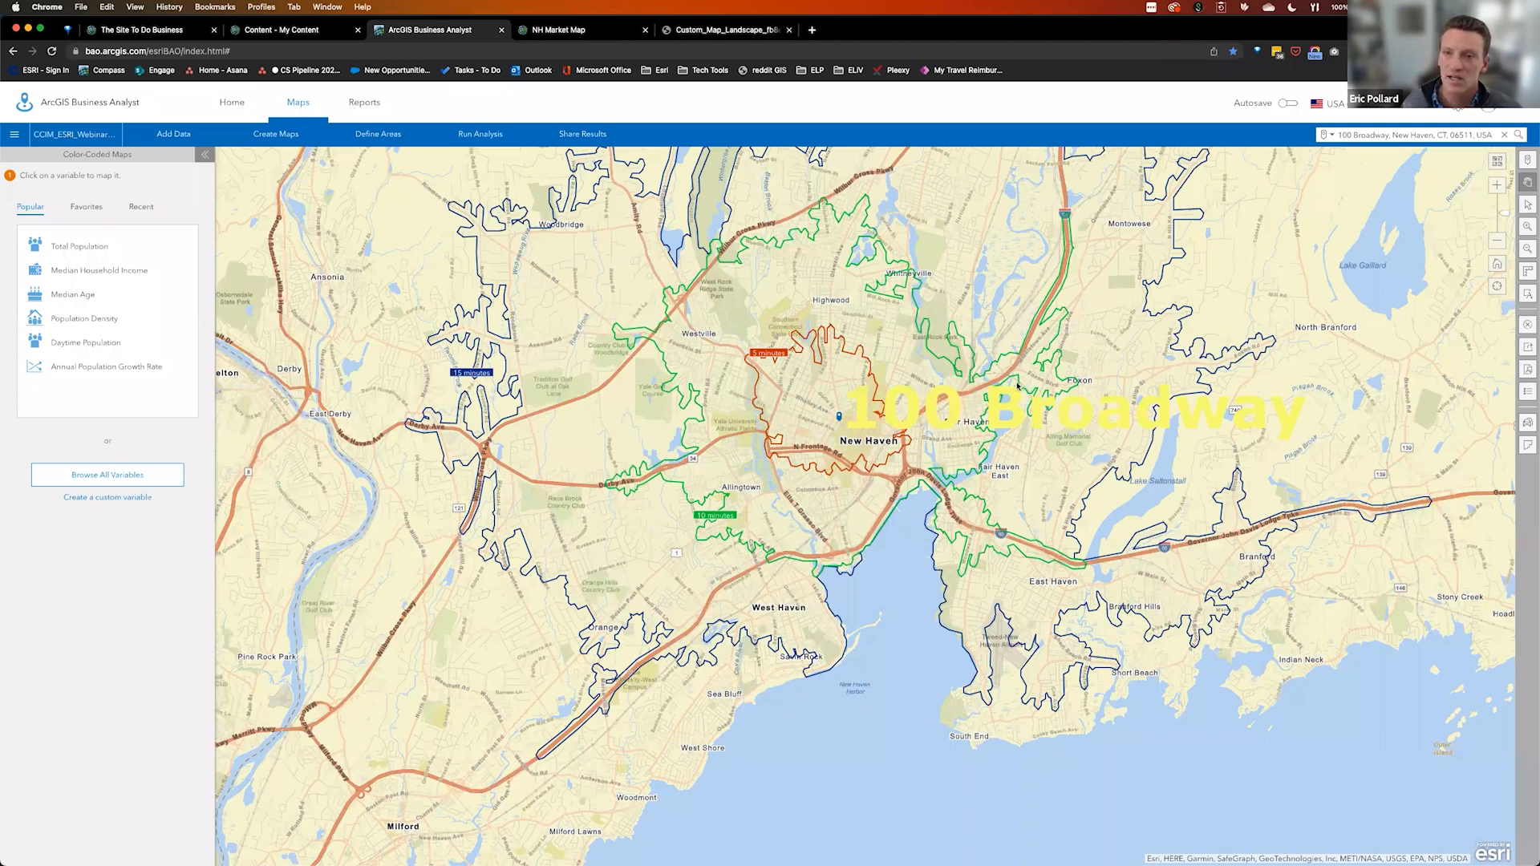
click(1495, 160)
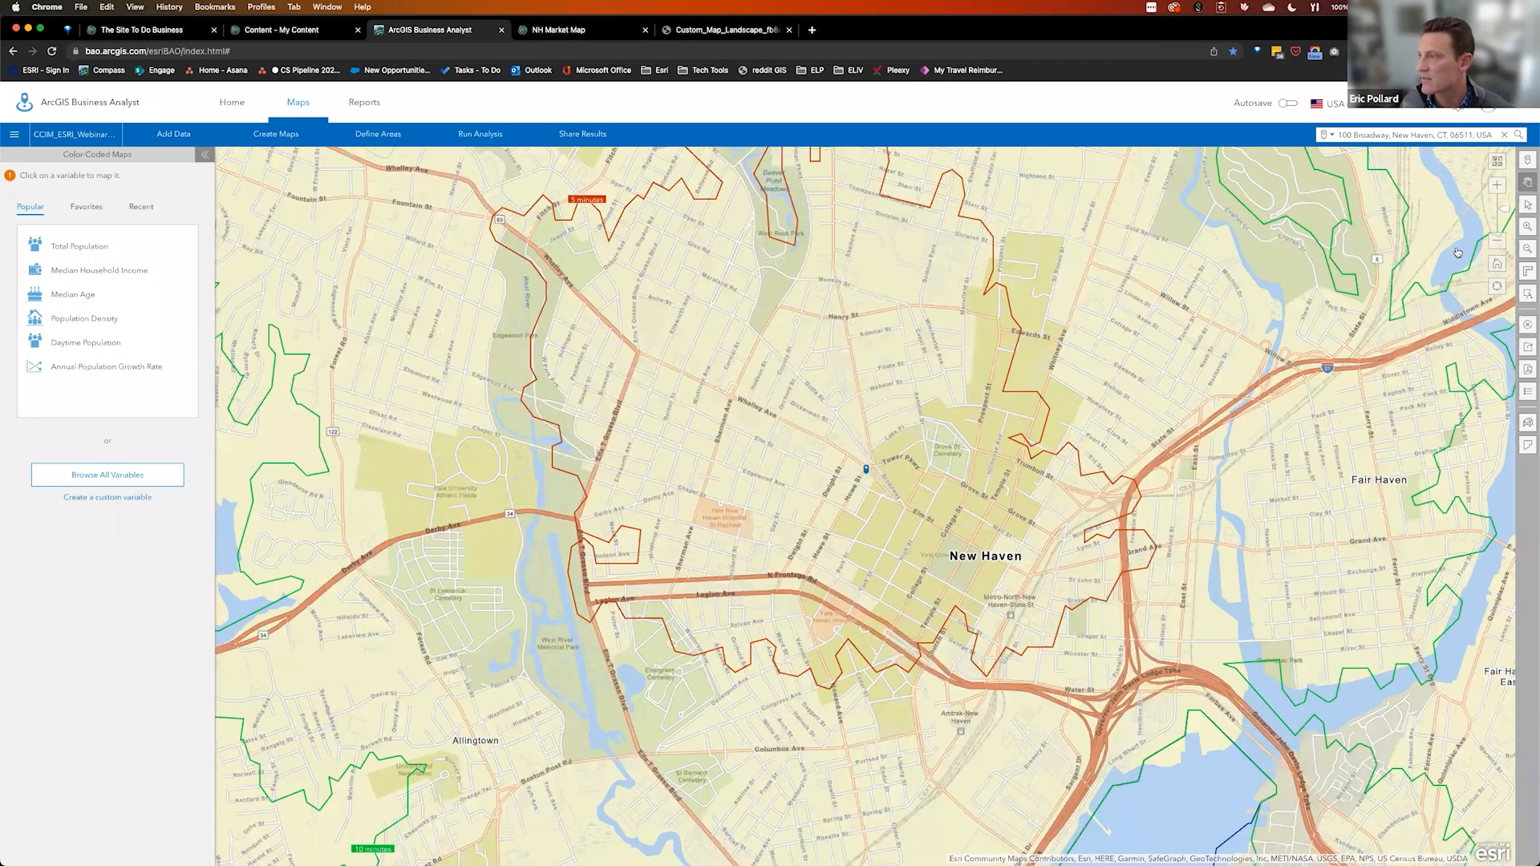
click(1312, 313)
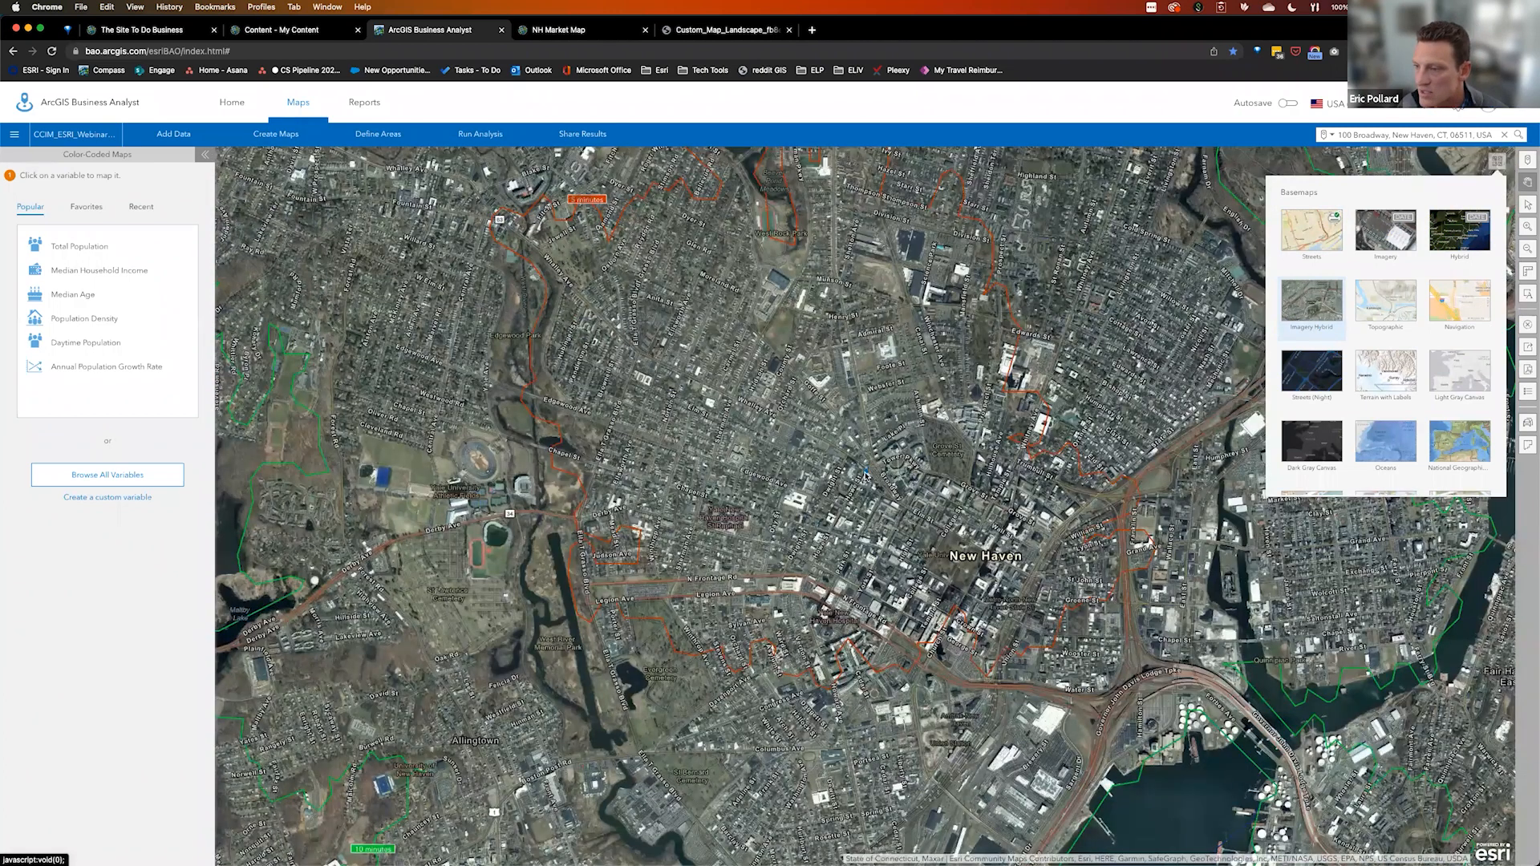
click(865, 475)
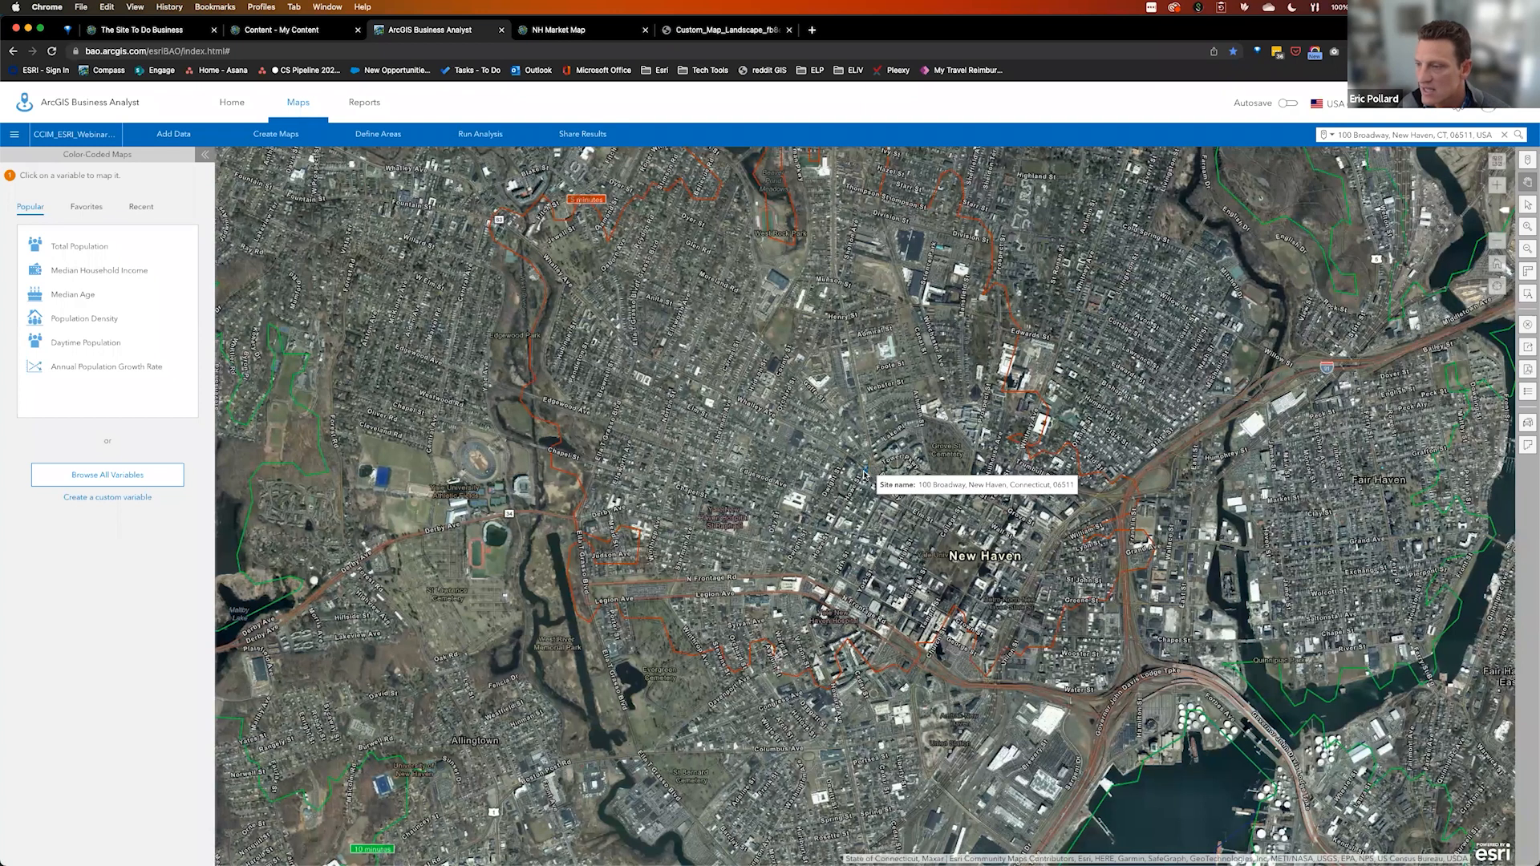
click(864, 474)
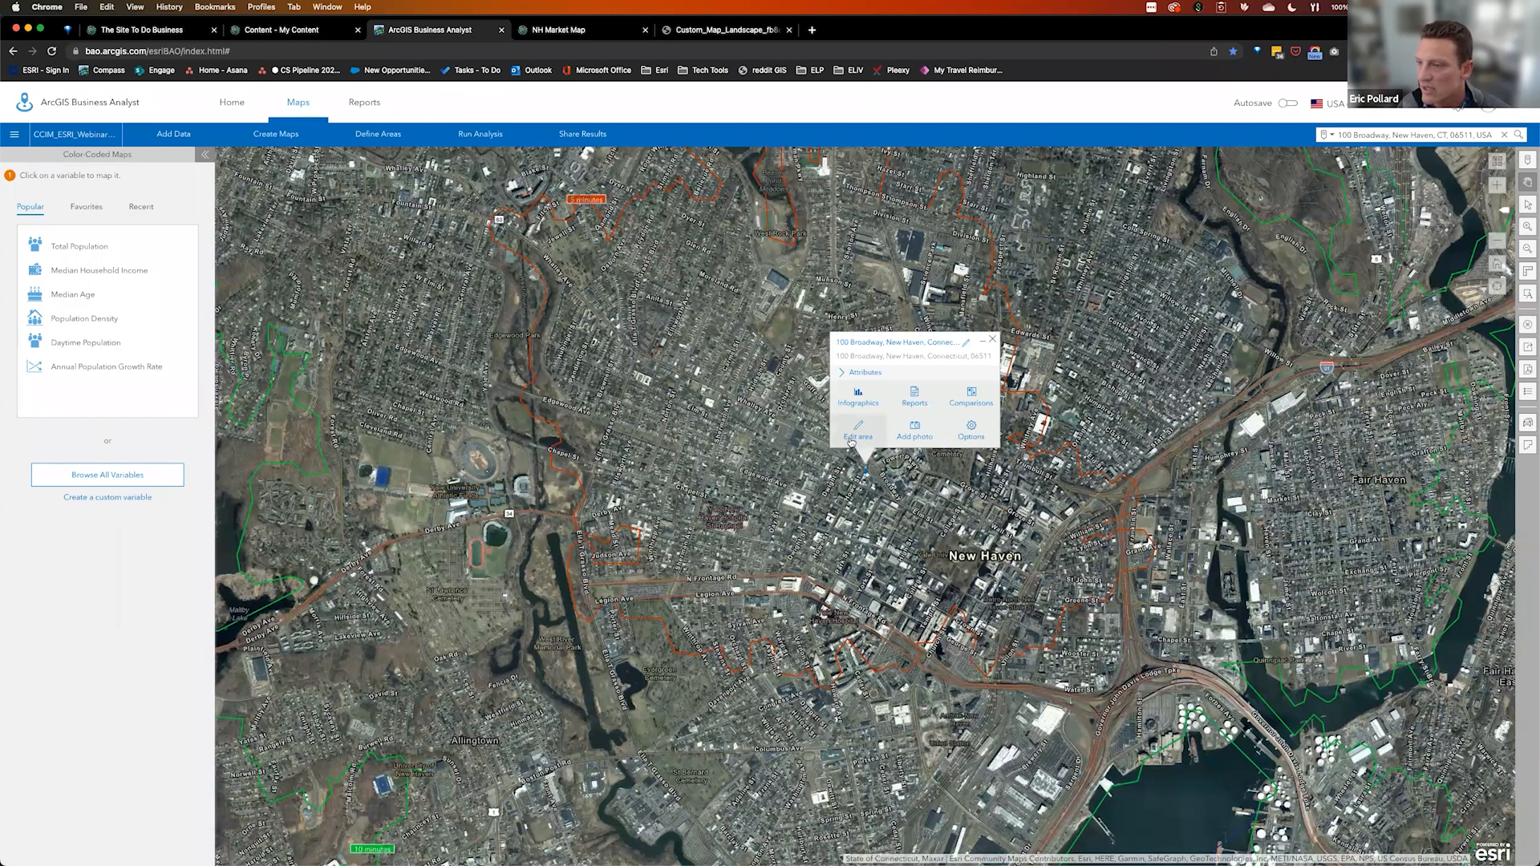
click(859, 434)
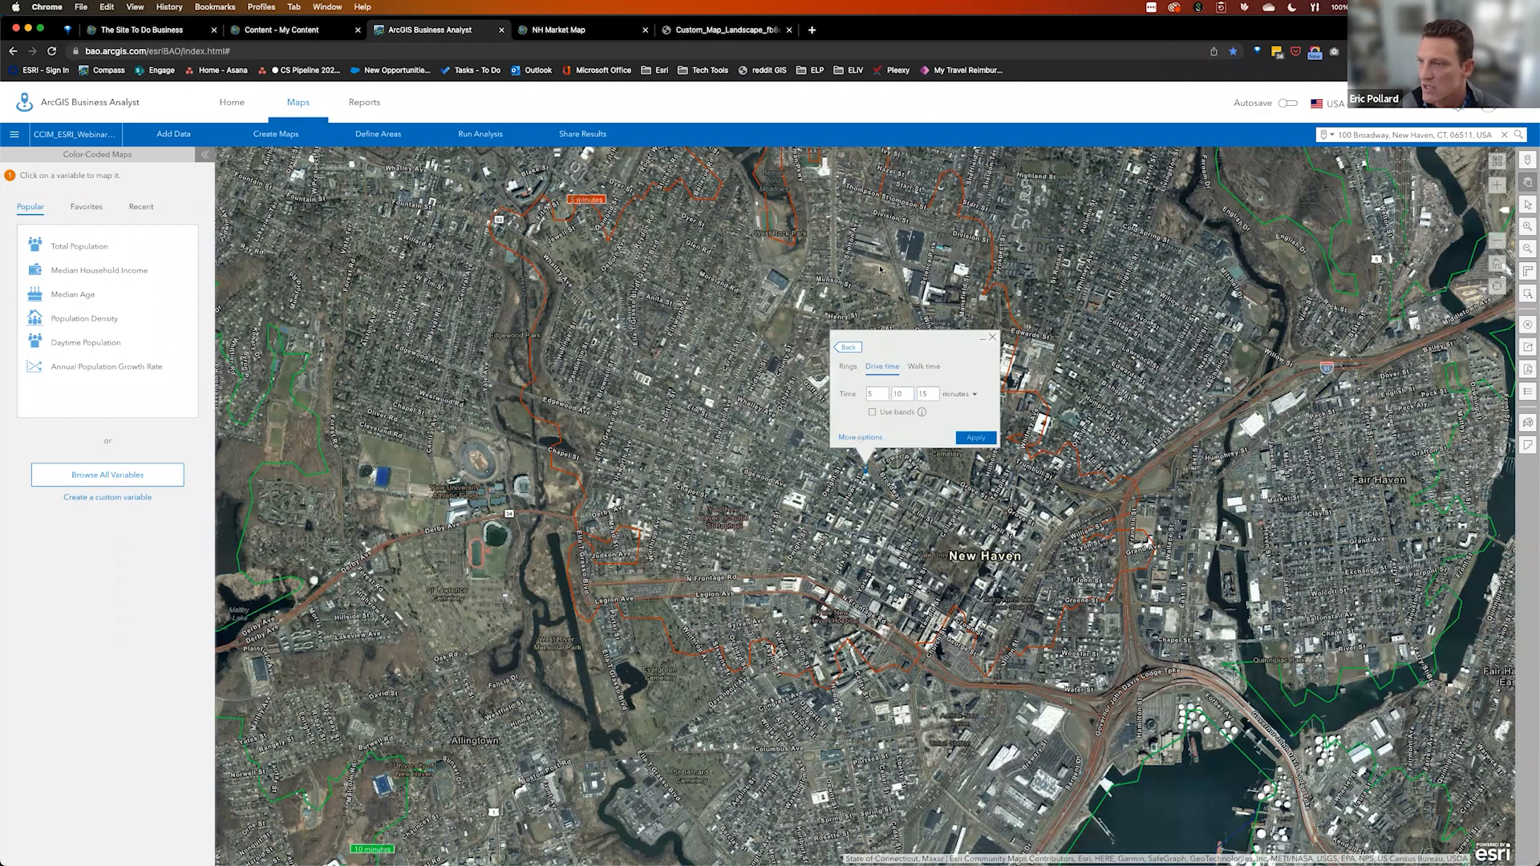
click(981, 440)
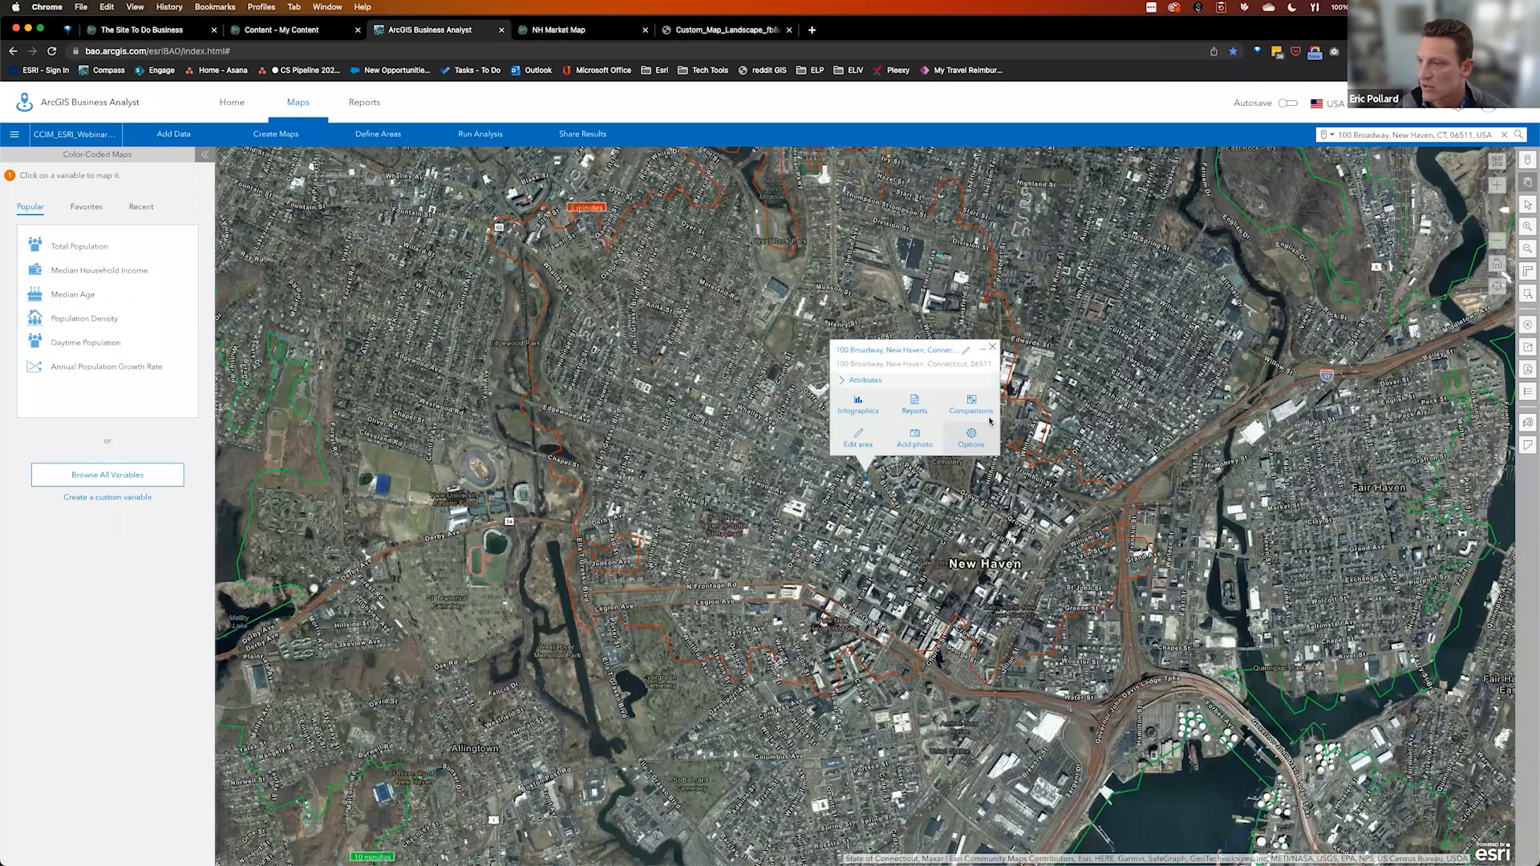
click(972, 438)
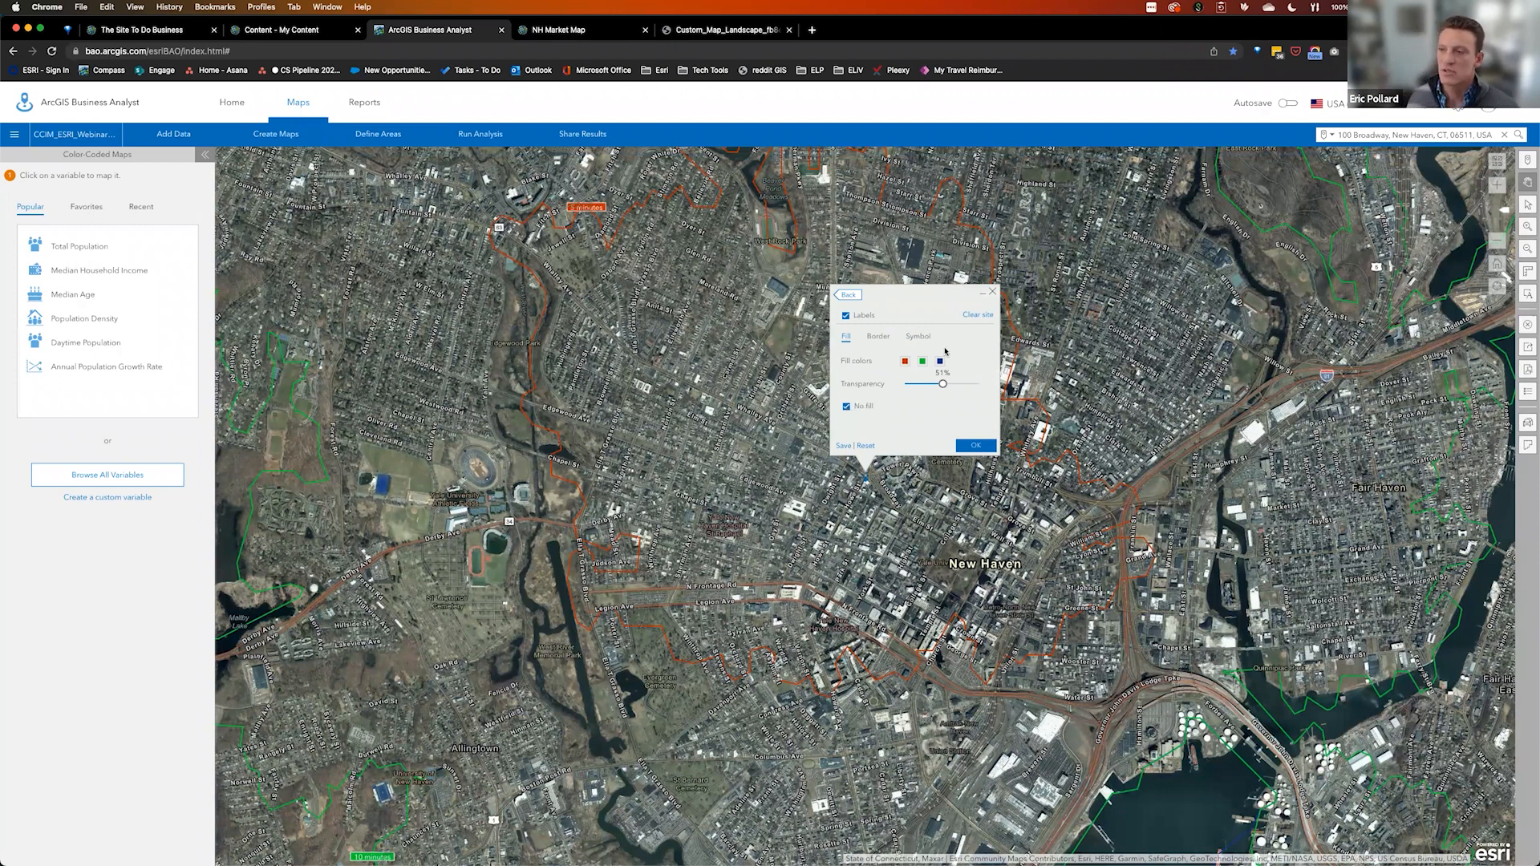
click(847, 407)
click(847, 407)
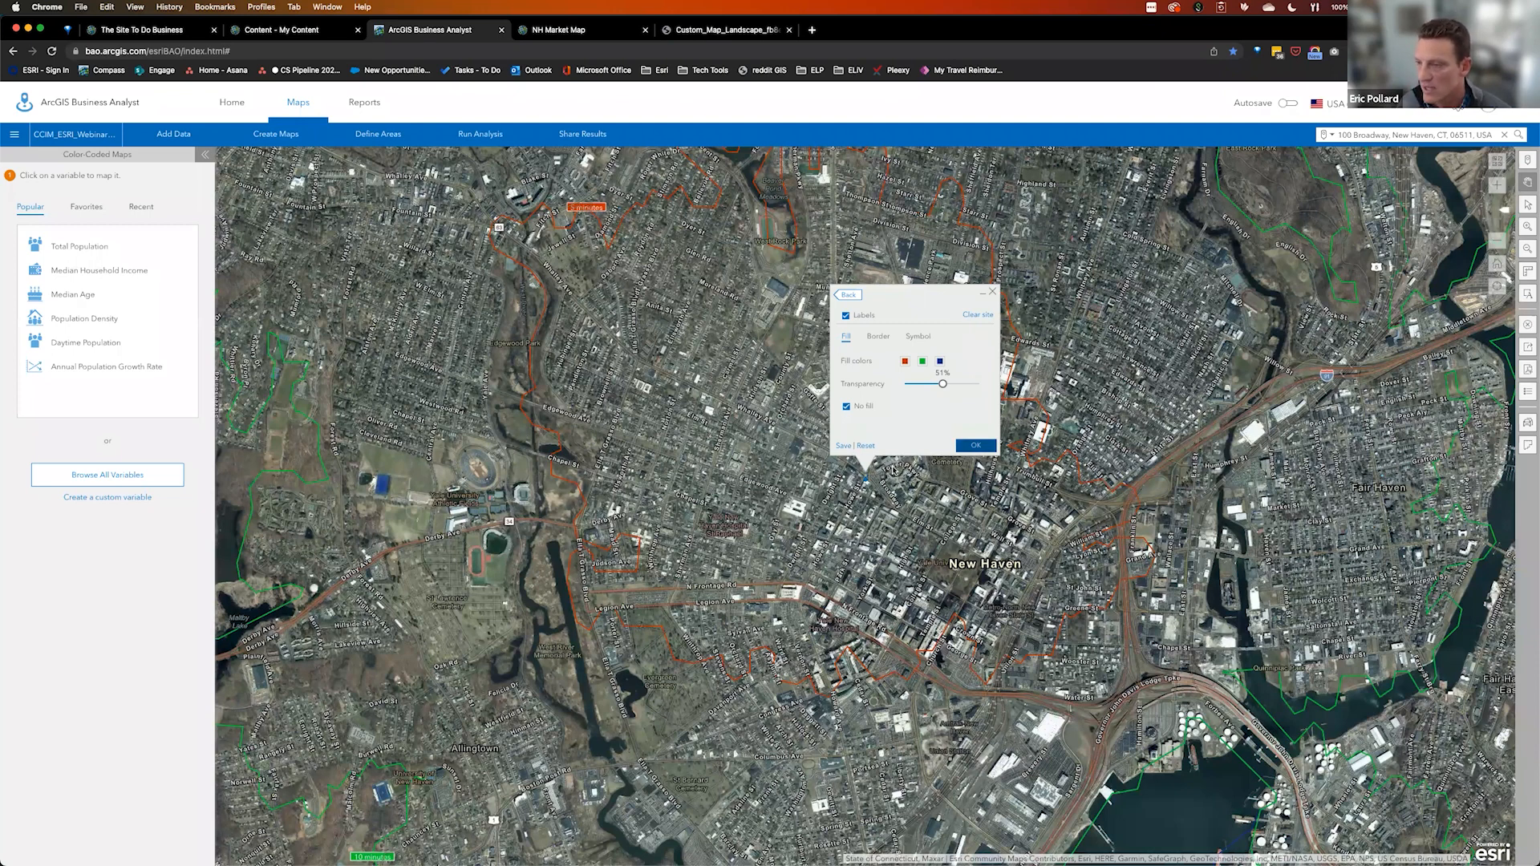
scroll(843, 434, down, 2)
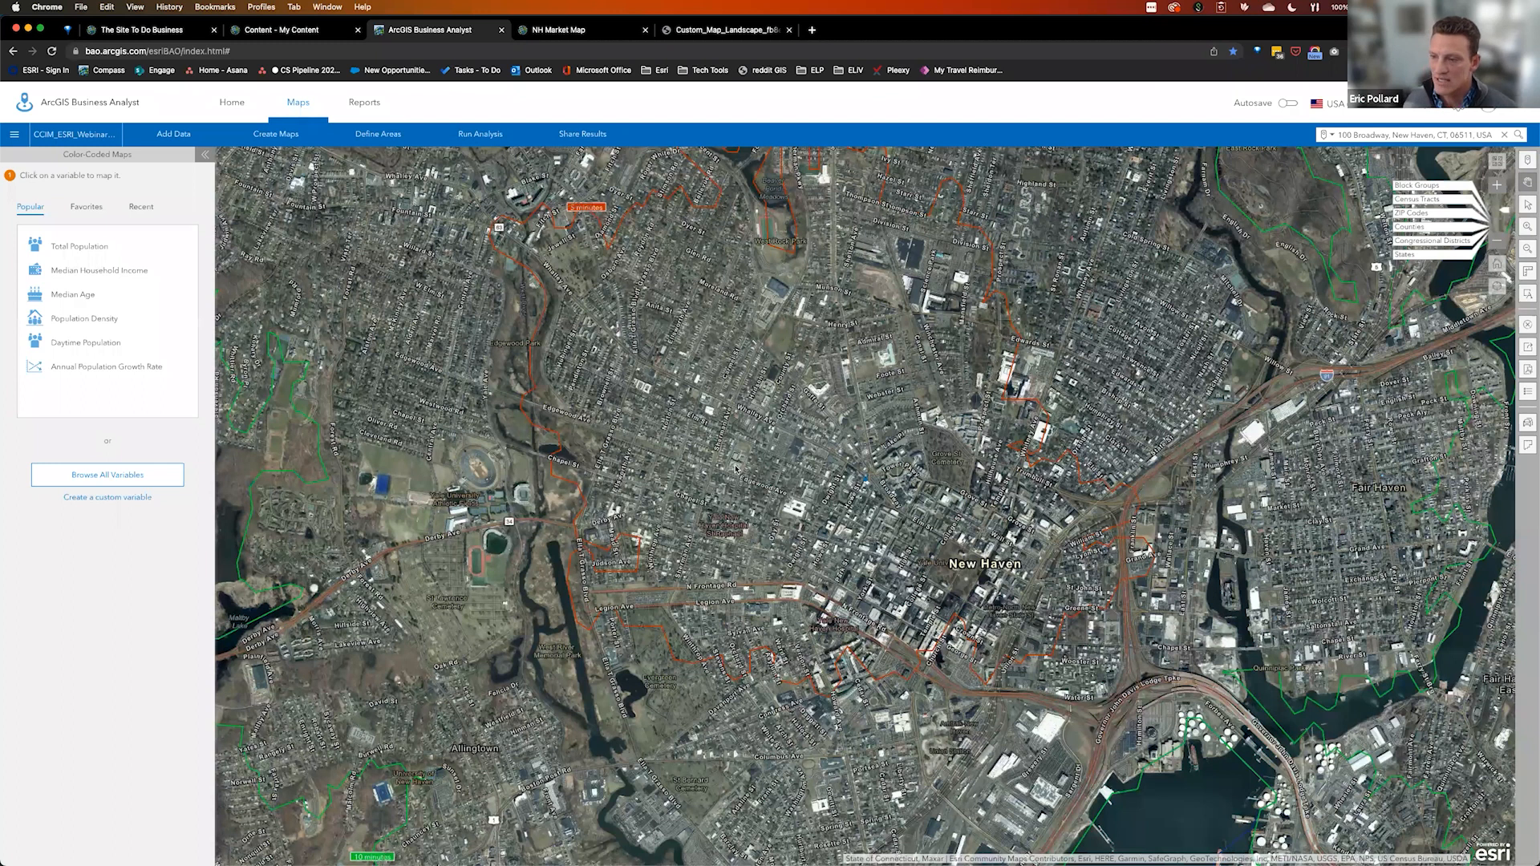
scroll(736, 469, up, 5)
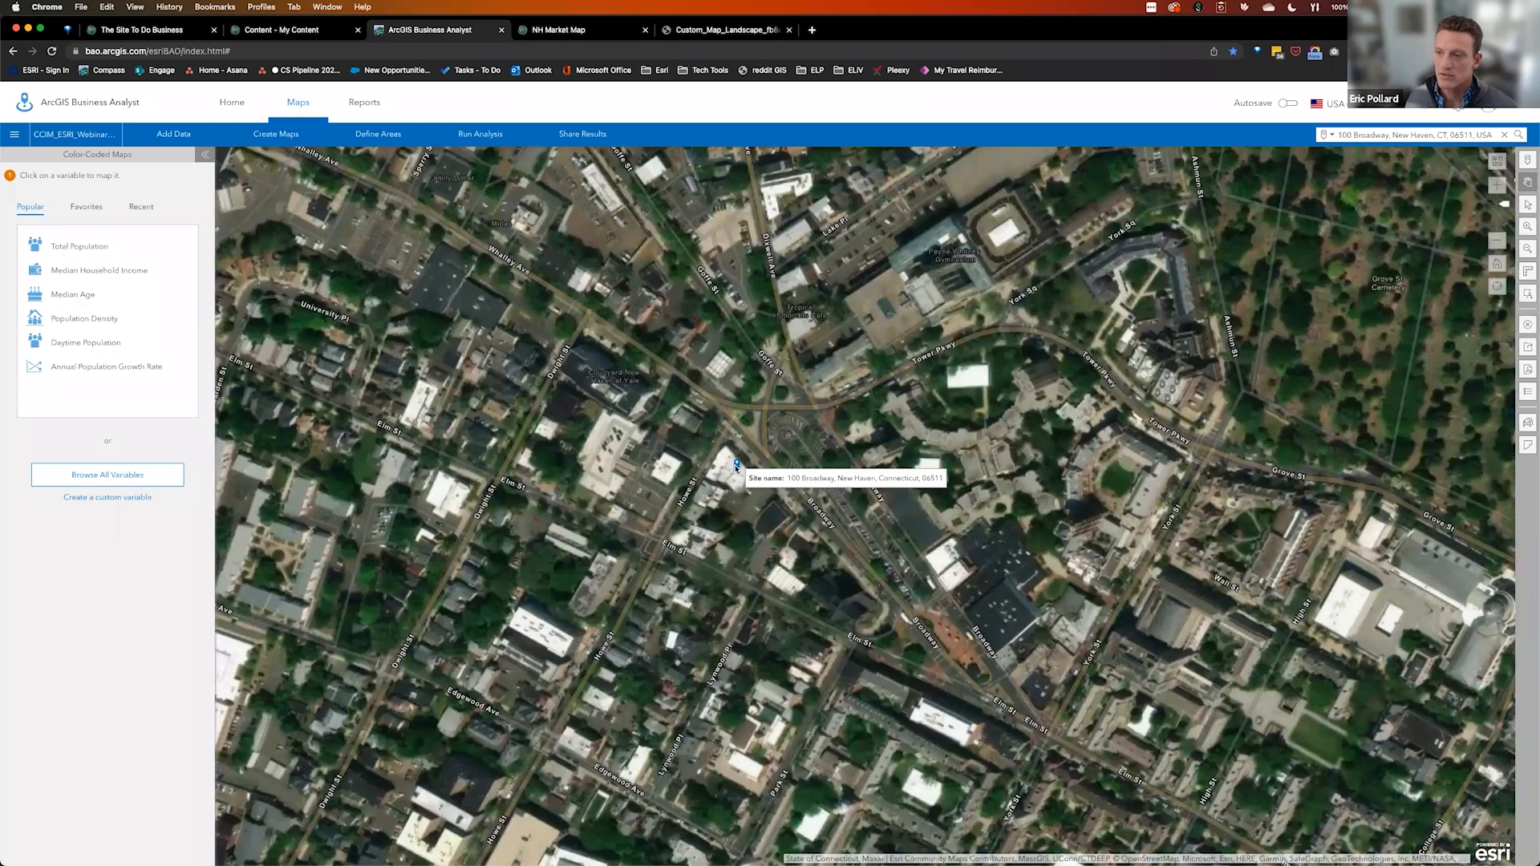
click(737, 467)
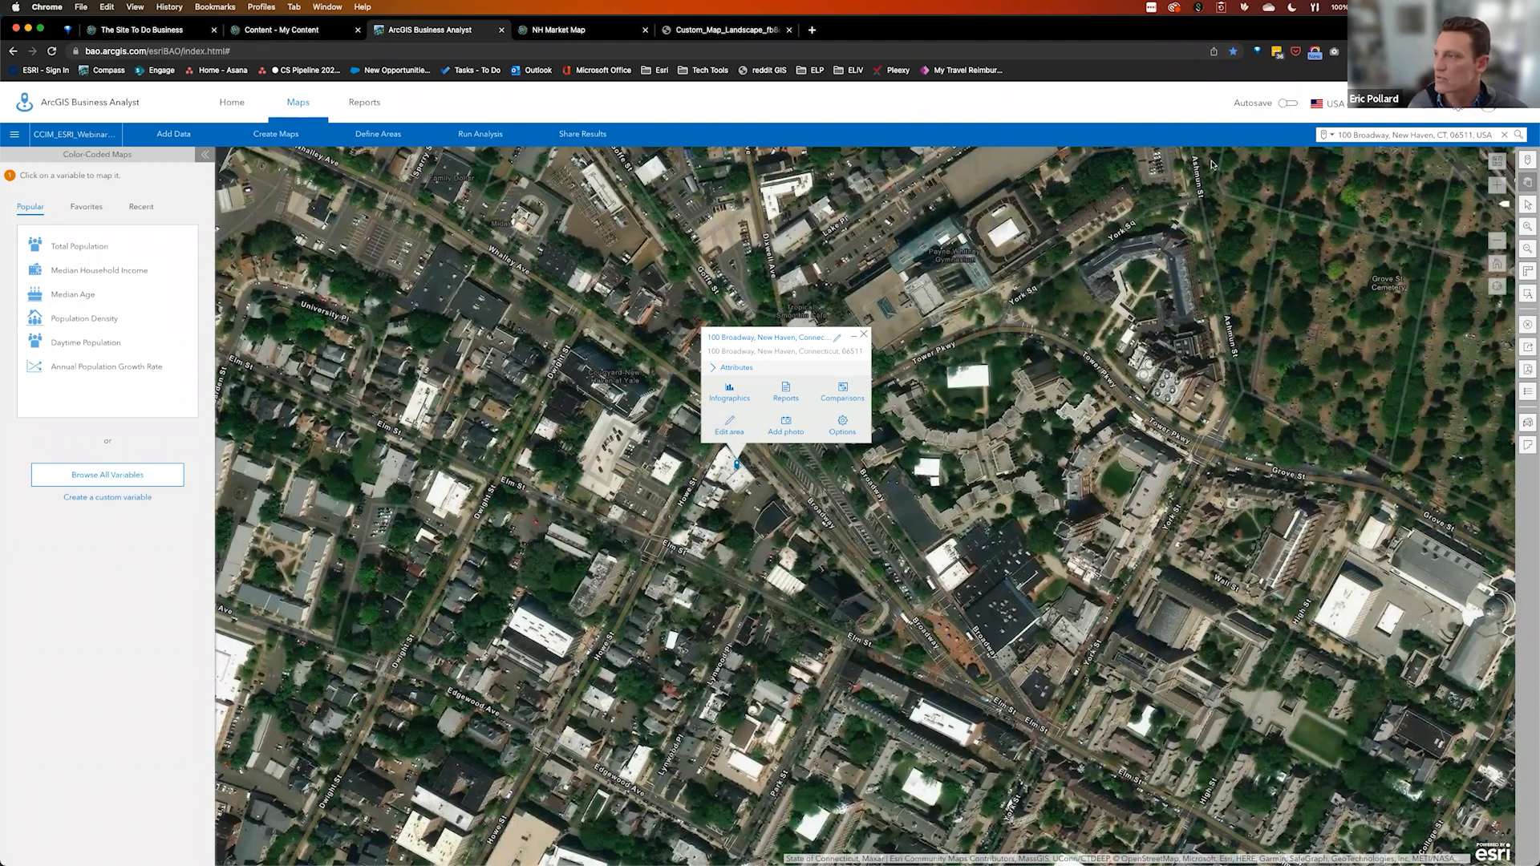
click(1528, 393)
click(1436, 361)
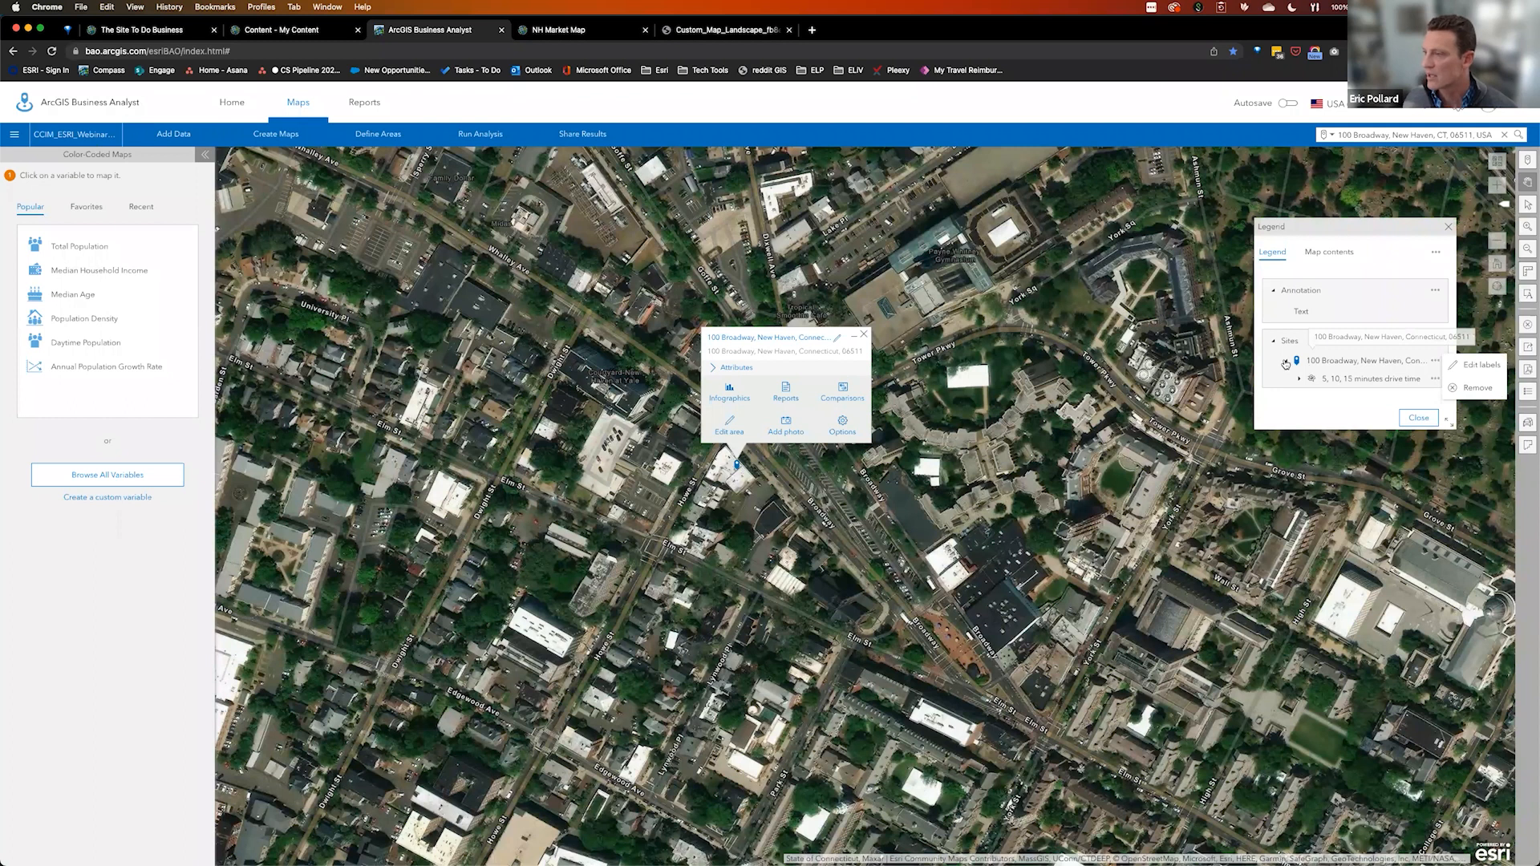
click(1293, 367)
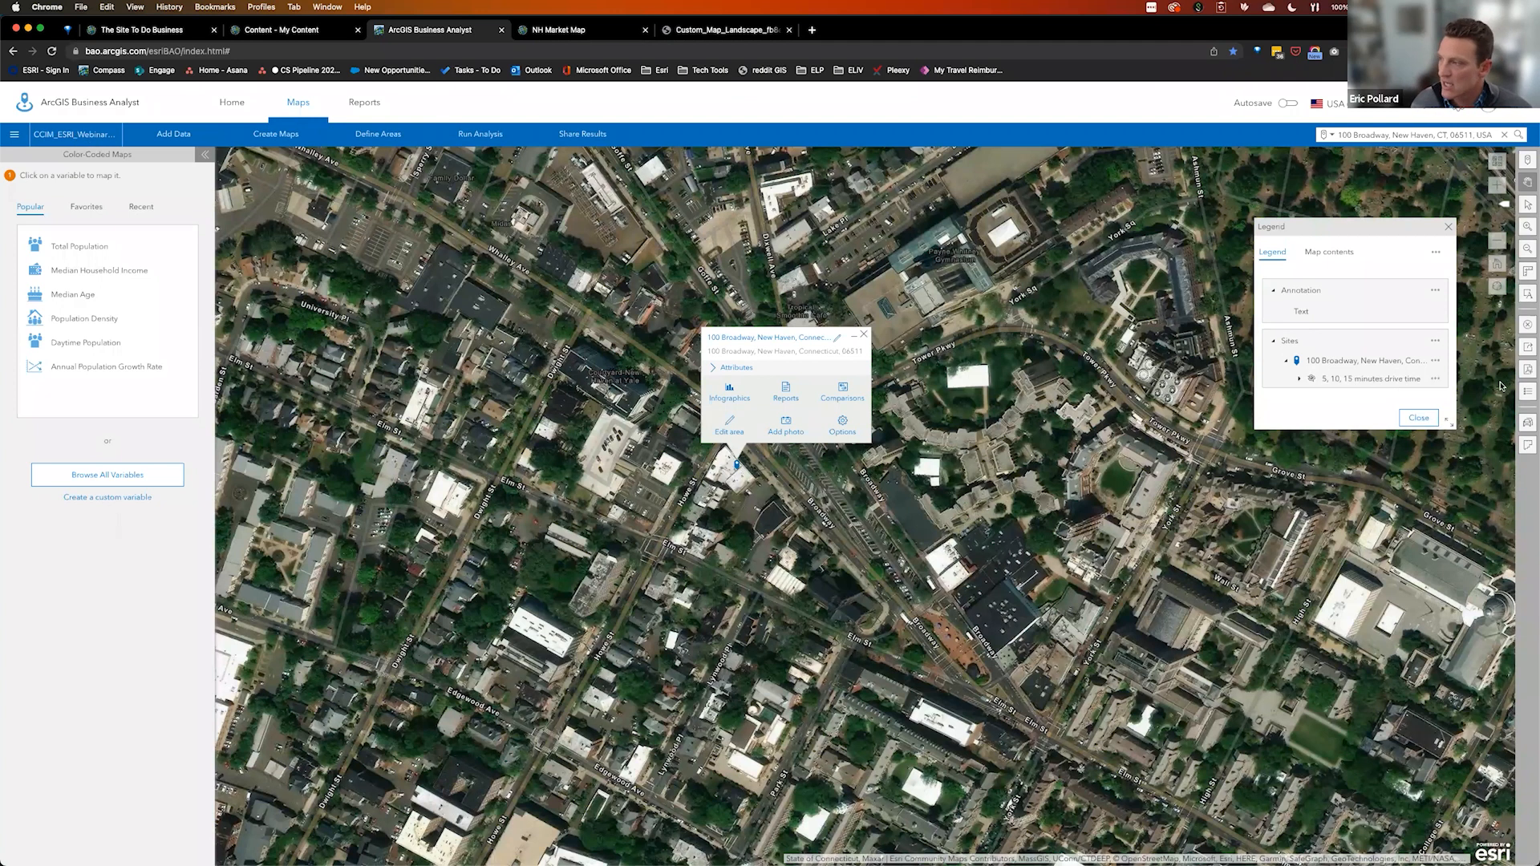
scroll(1502, 387, down, 1)
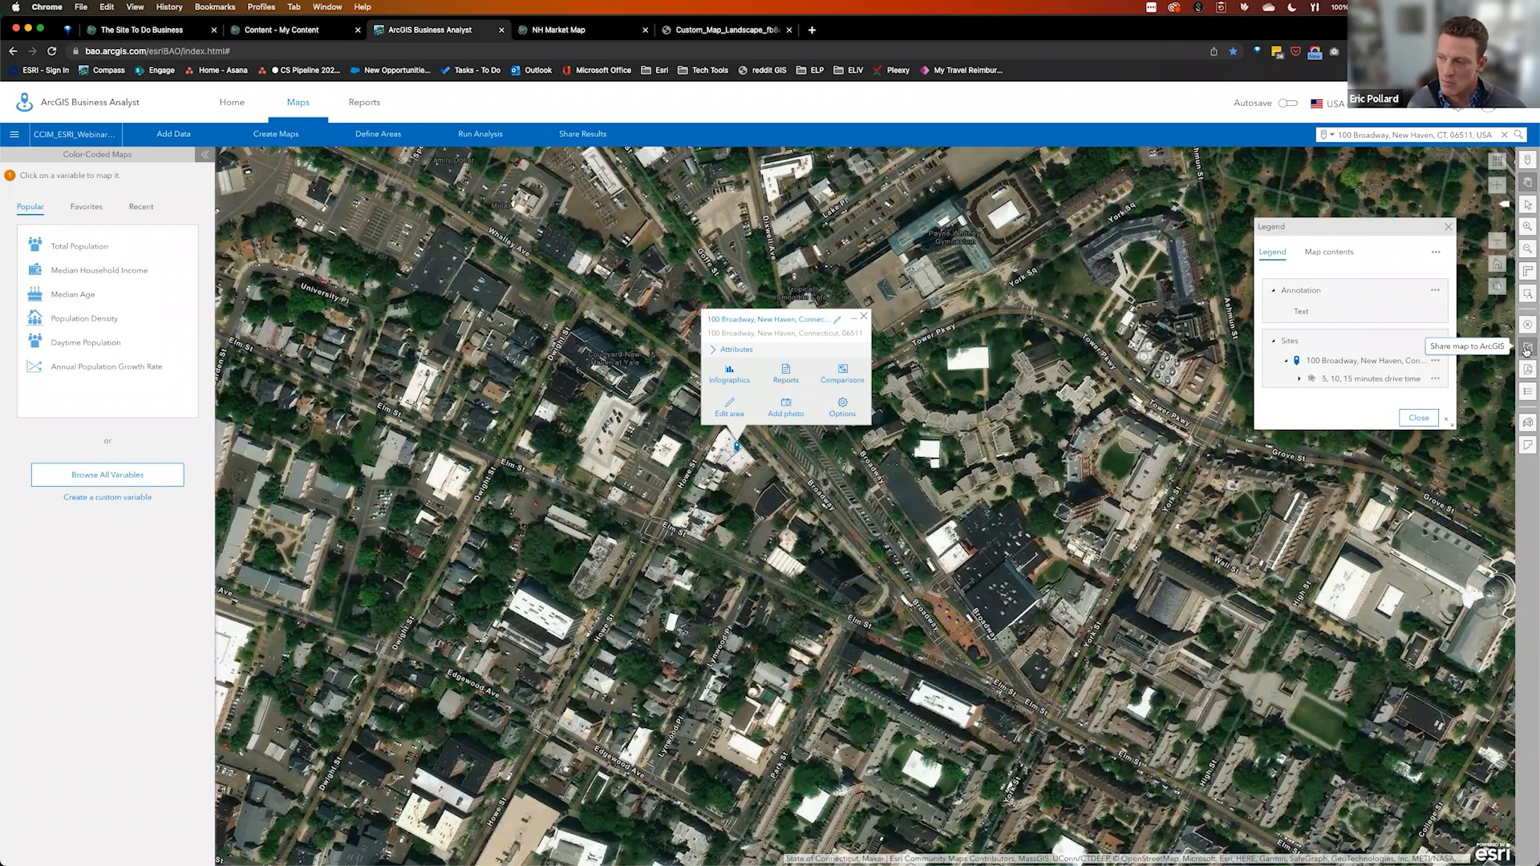
click(1526, 348)
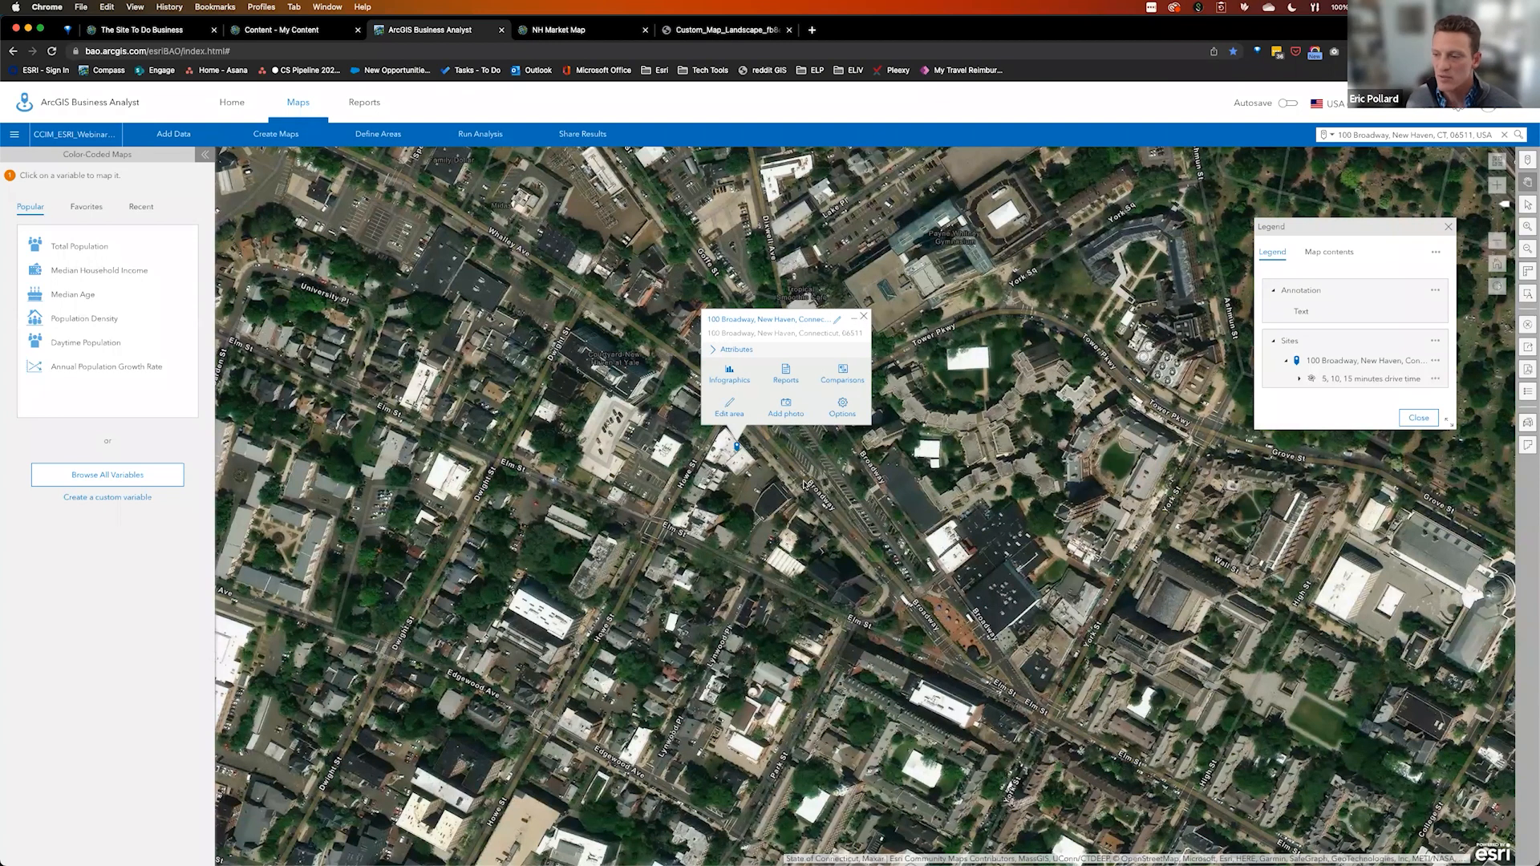
click(287, 134)
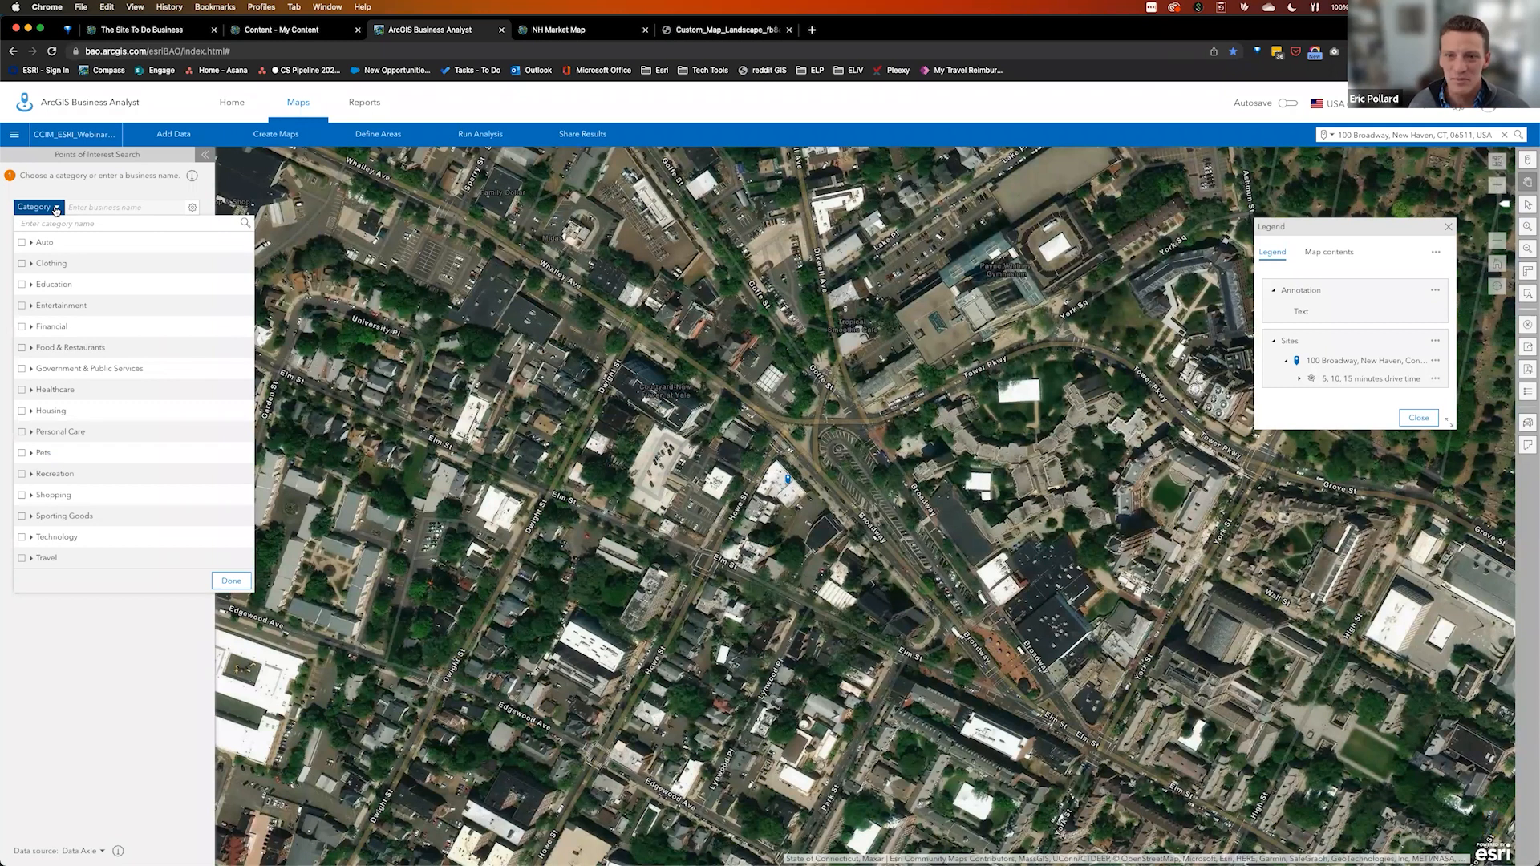
click(42, 601)
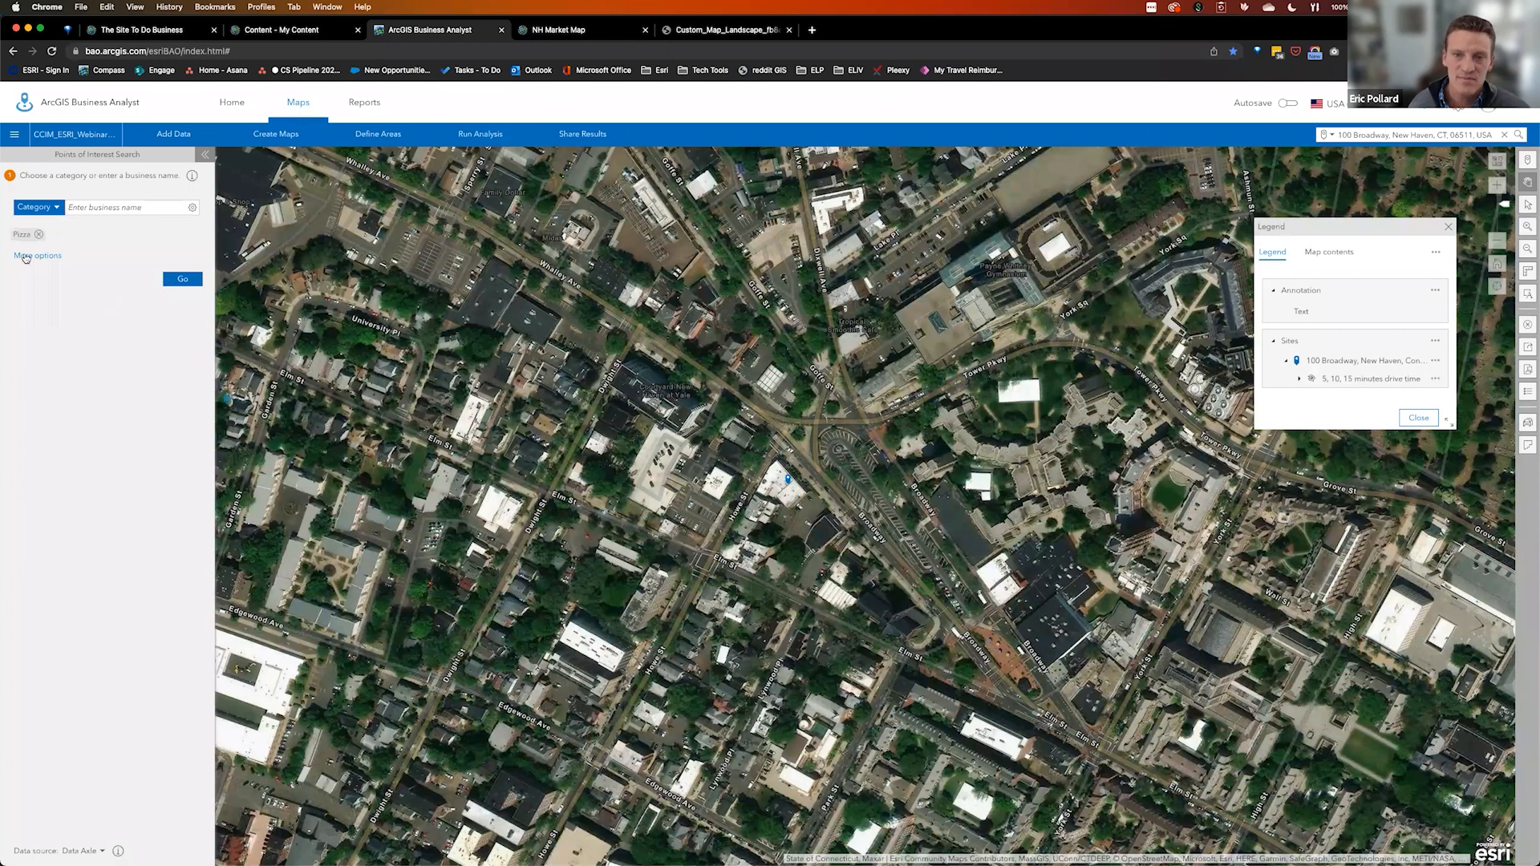
click(26, 256)
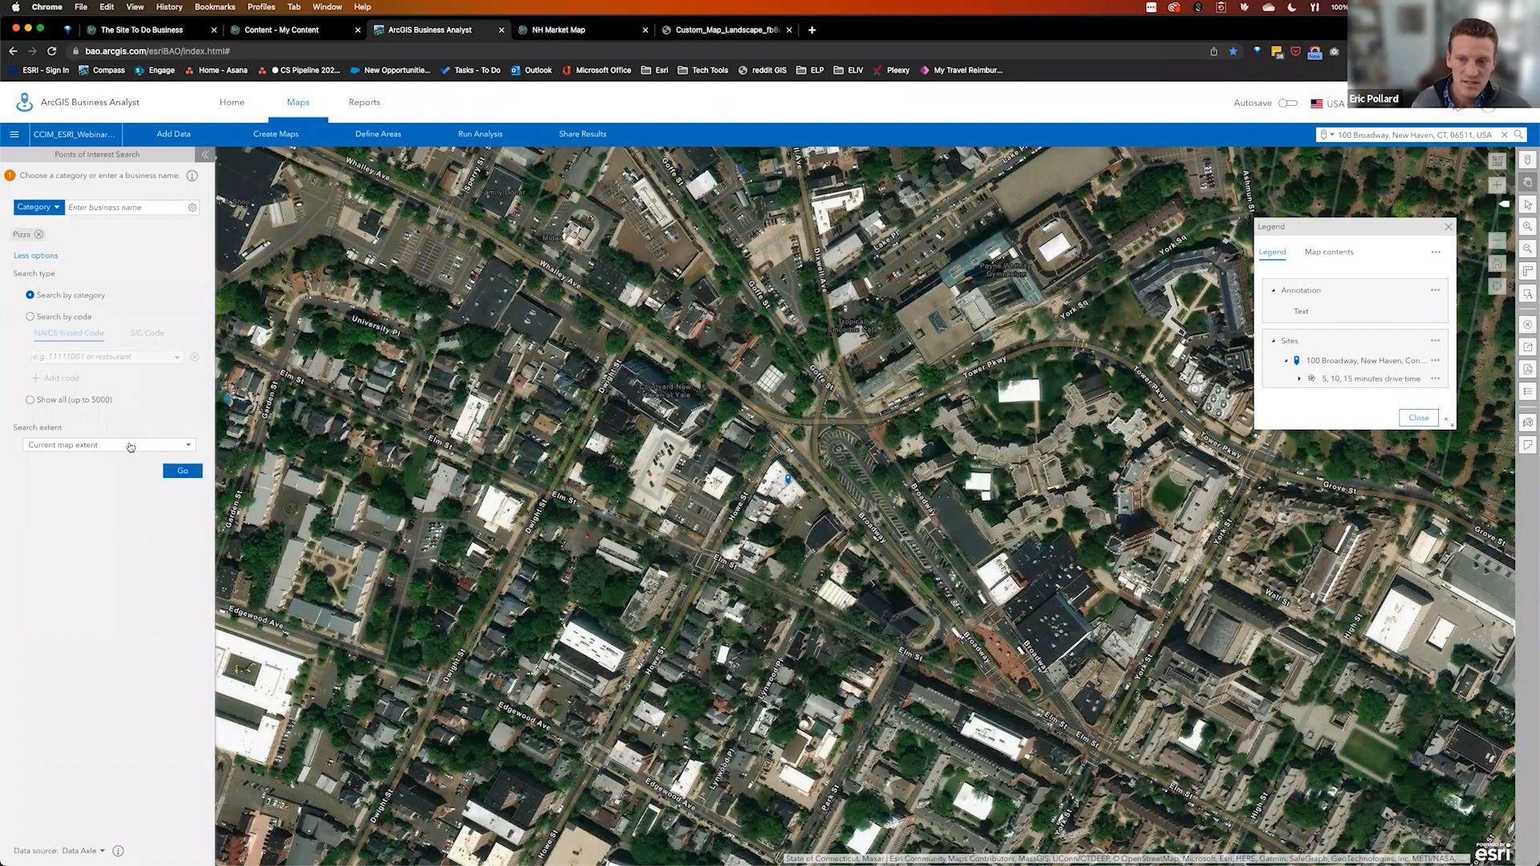
click(99, 460)
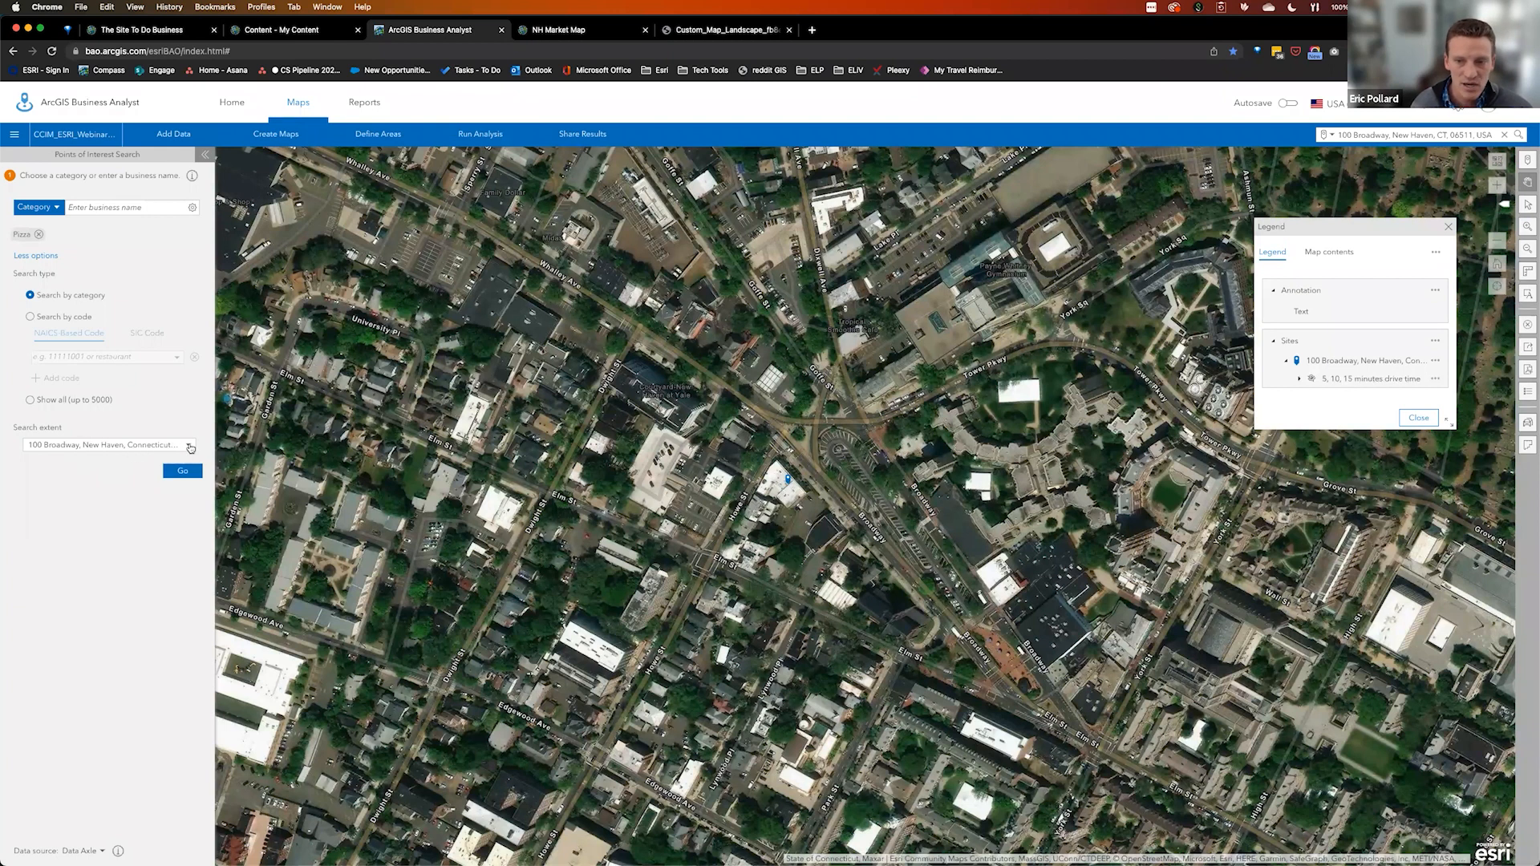
click(186, 471)
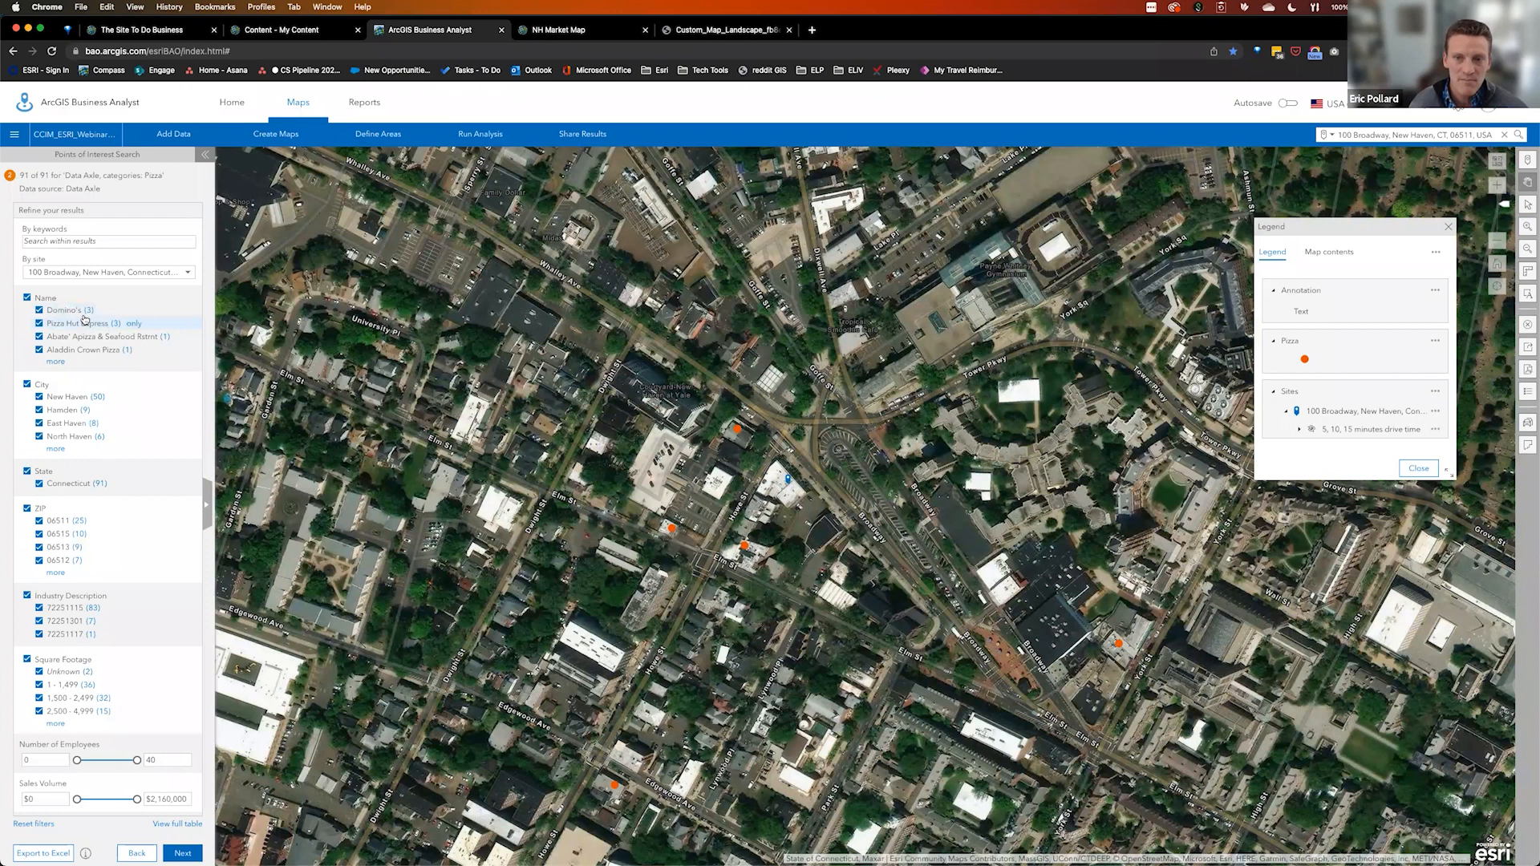
Review the 91 pizza results by name and in the full table, then continue to styling
click(56, 363)
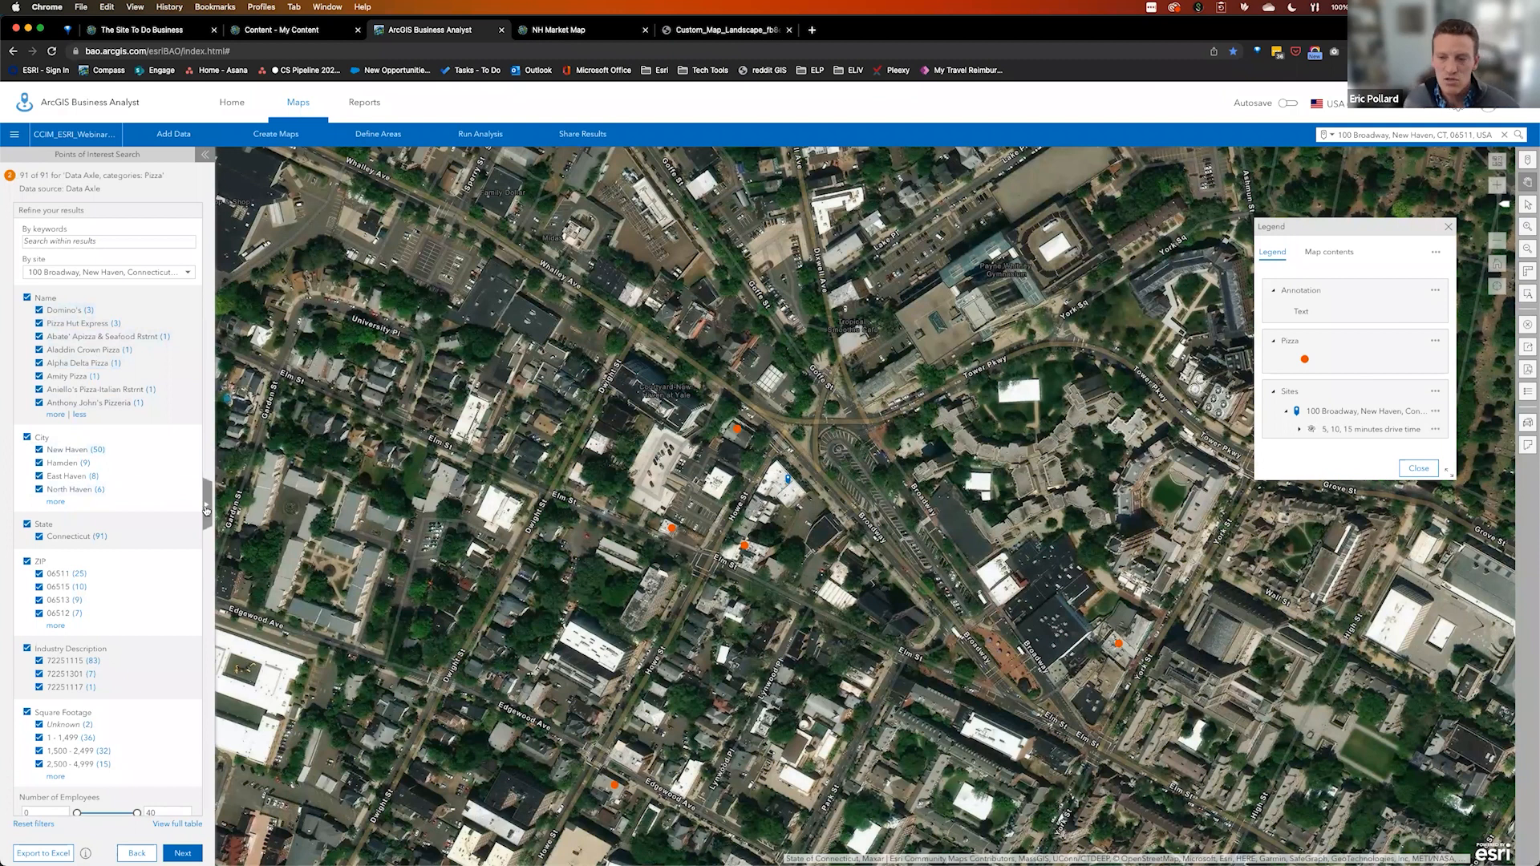
click(207, 510)
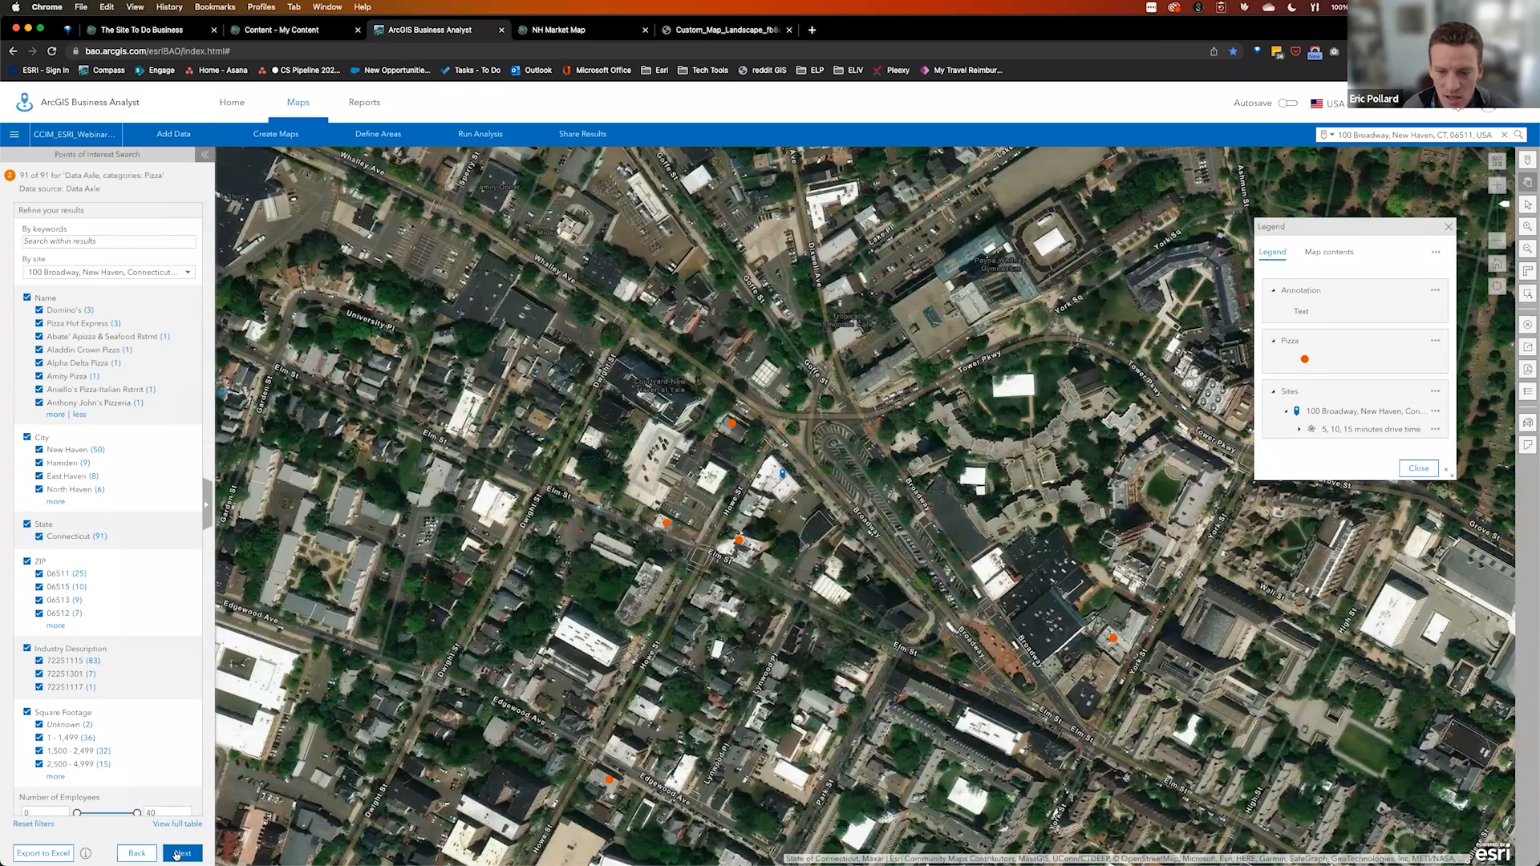
click(178, 854)
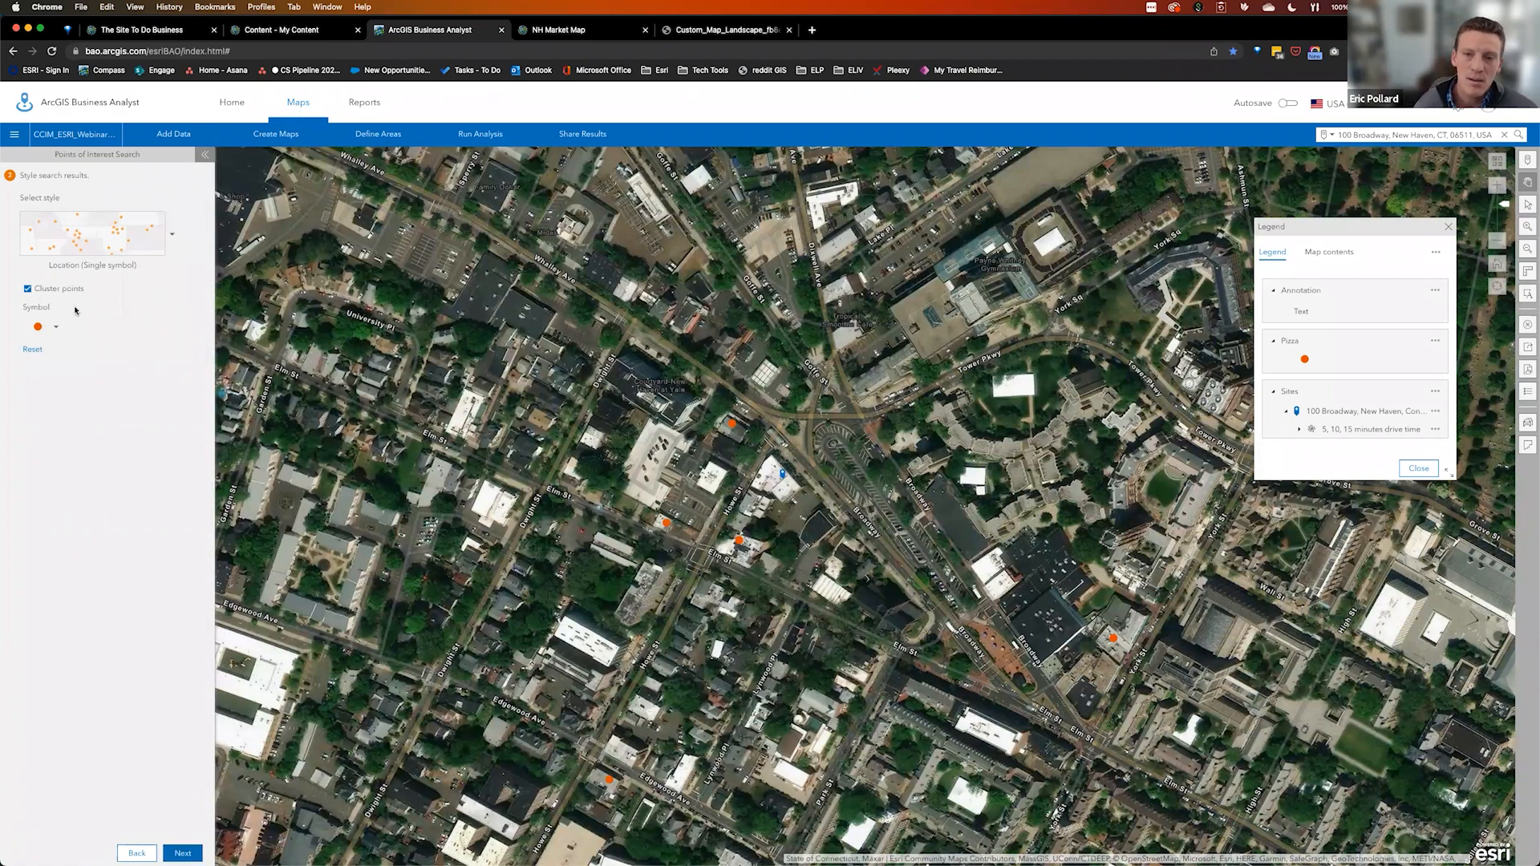
Turn off pizza point clustering, zoom out, switch to a street basemap and close the legend
click(28, 289)
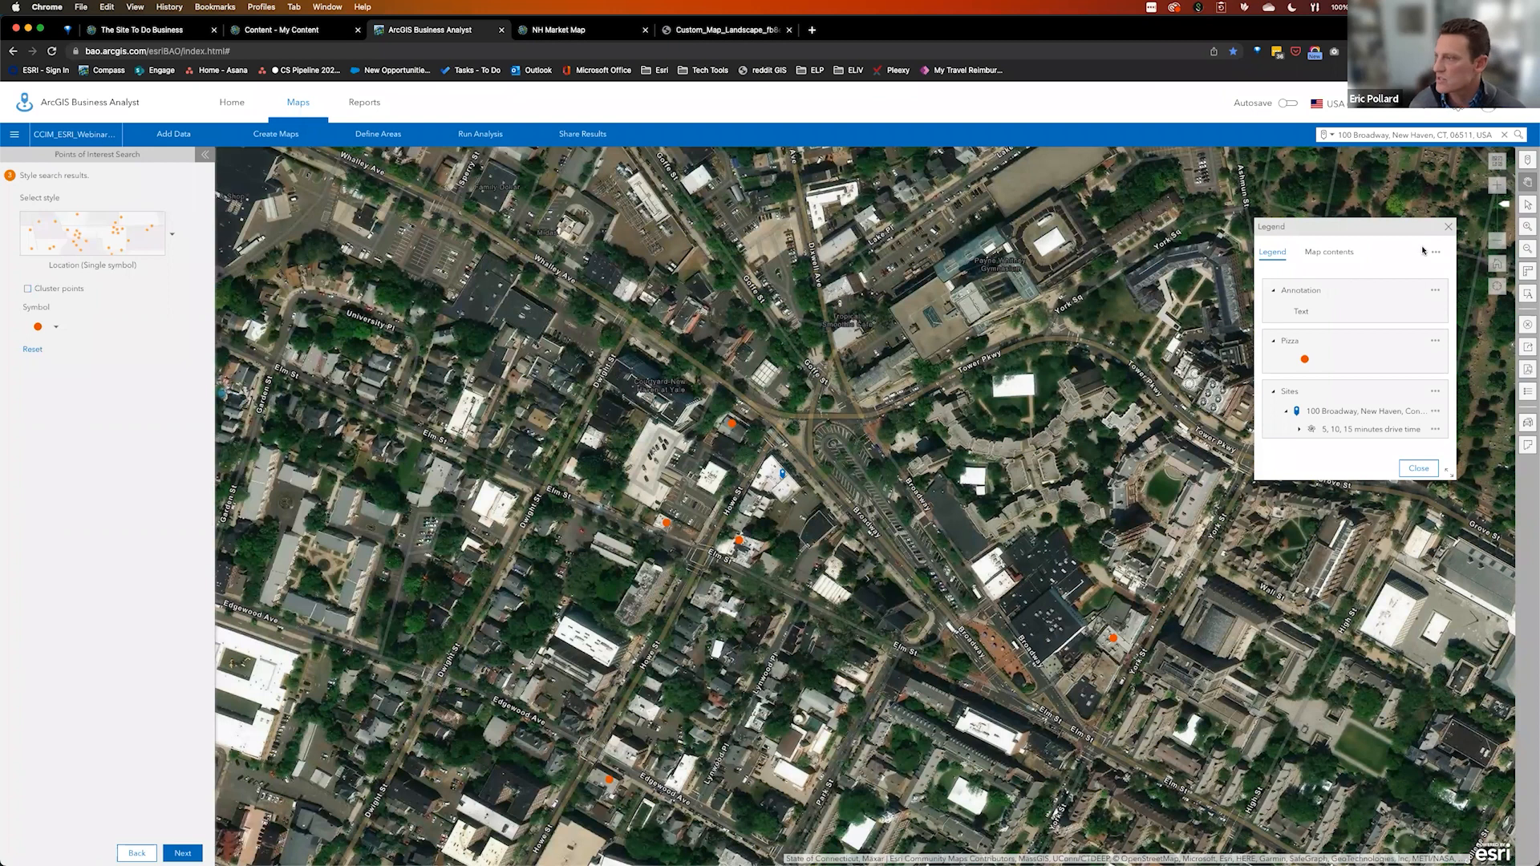
mouse_move(1501, 242)
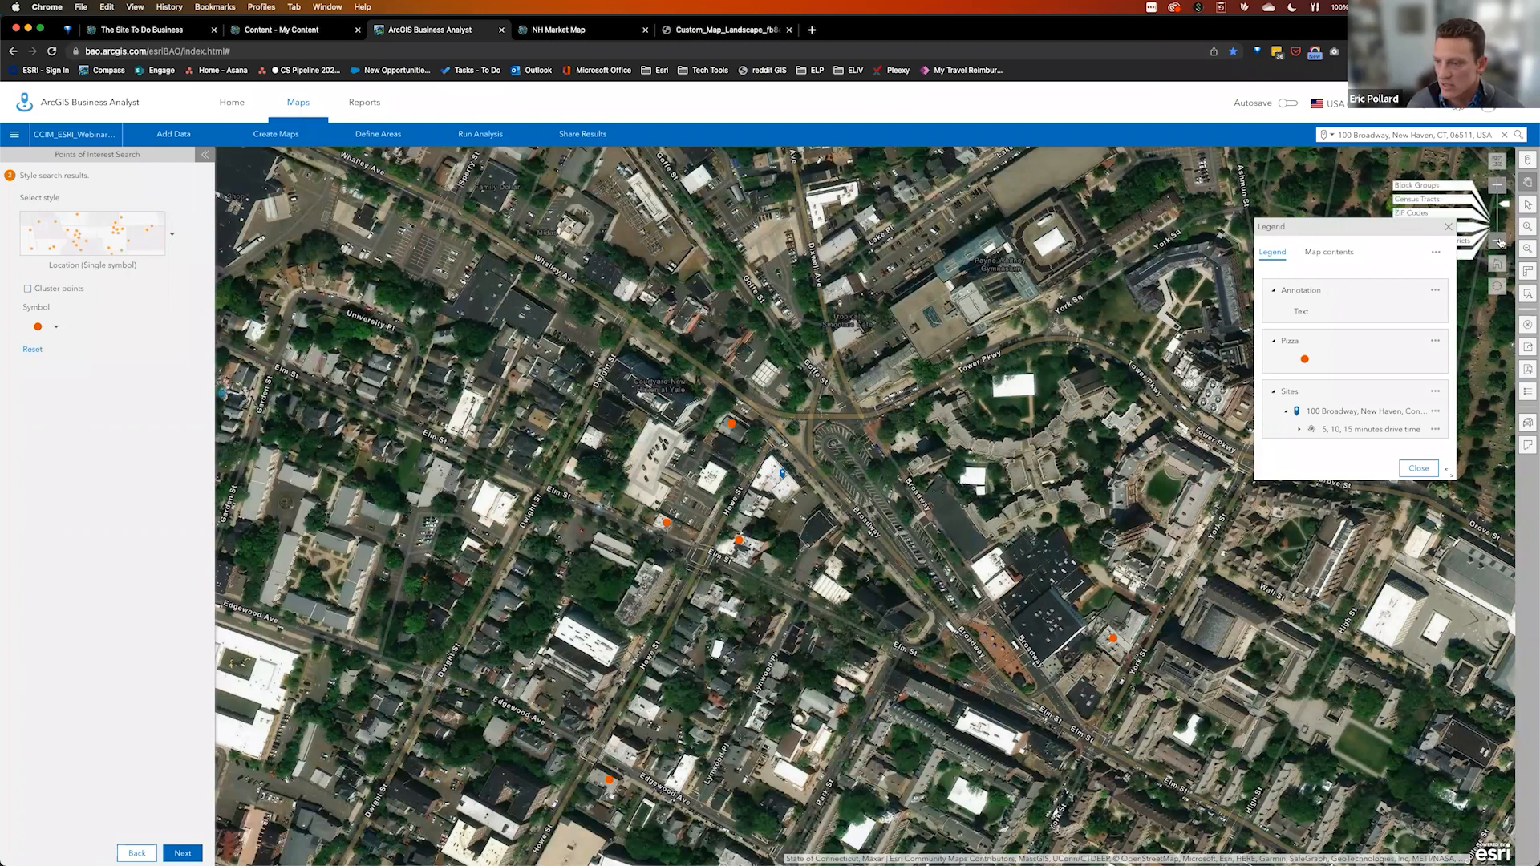
click(1498, 241)
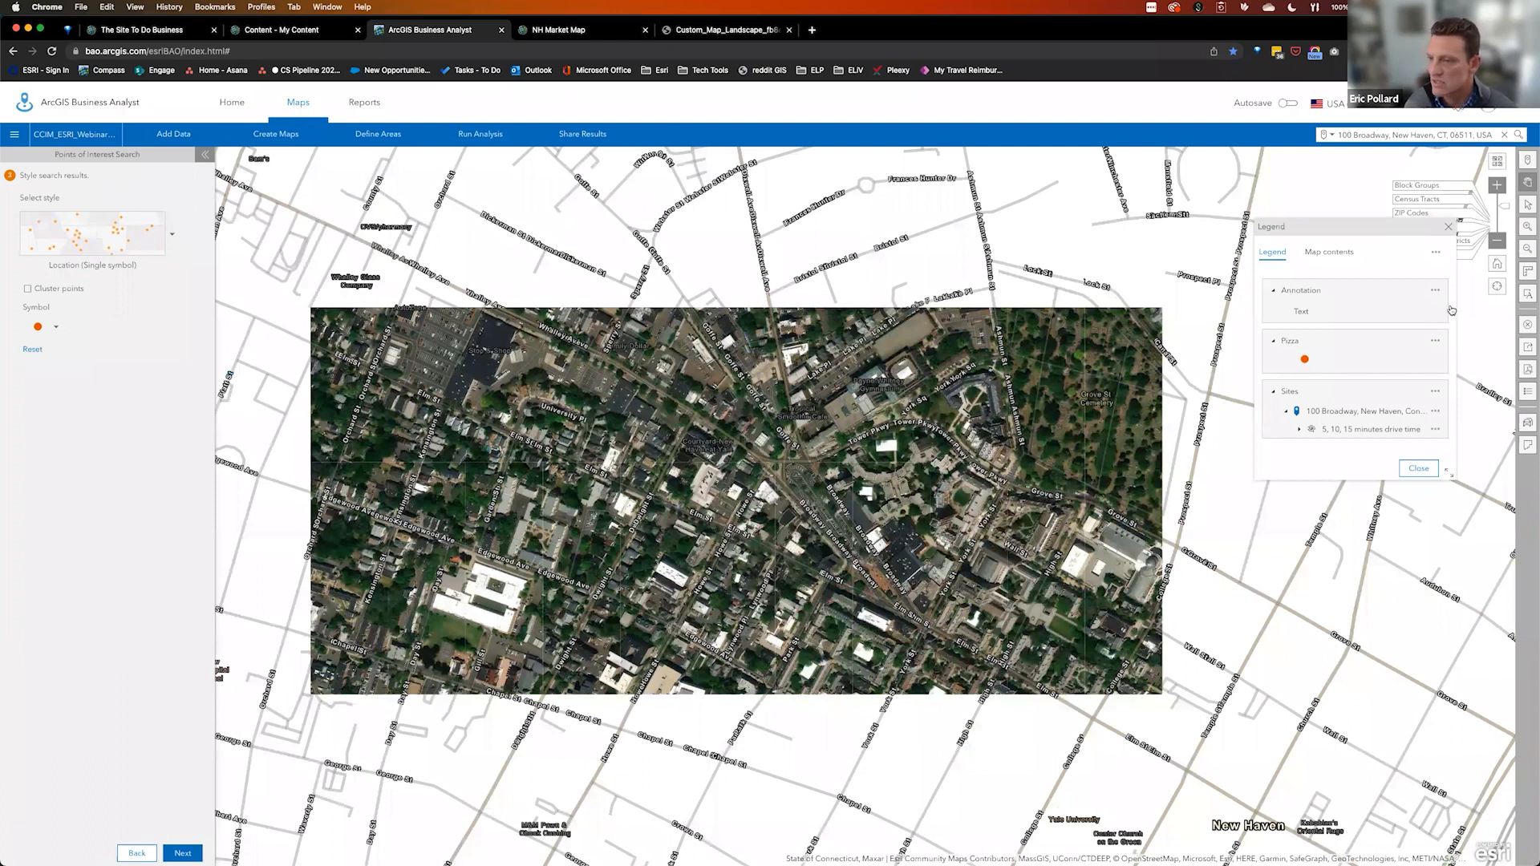
click(1498, 158)
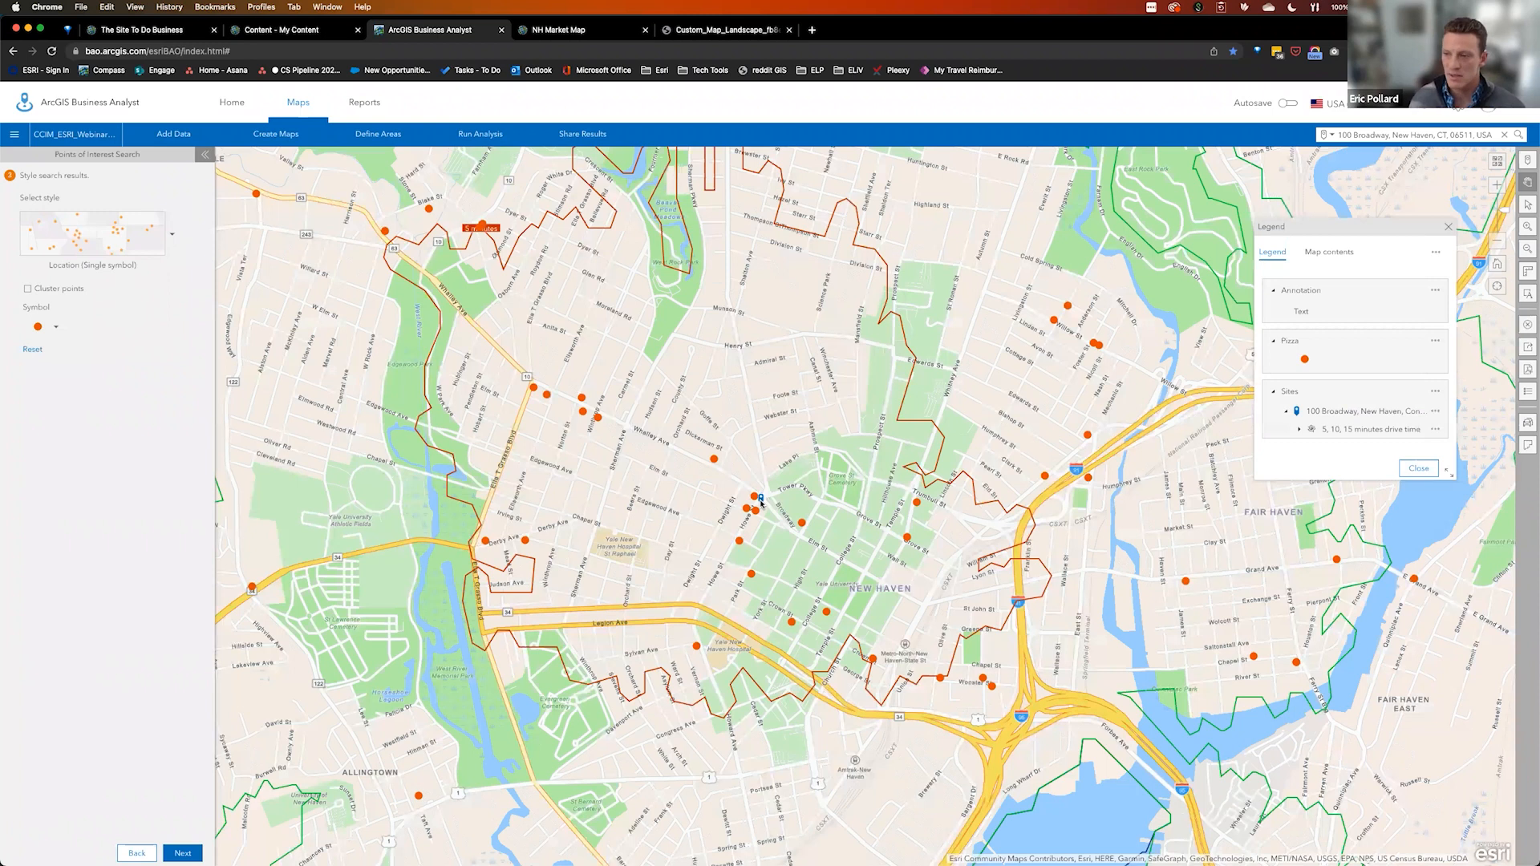
click(1419, 469)
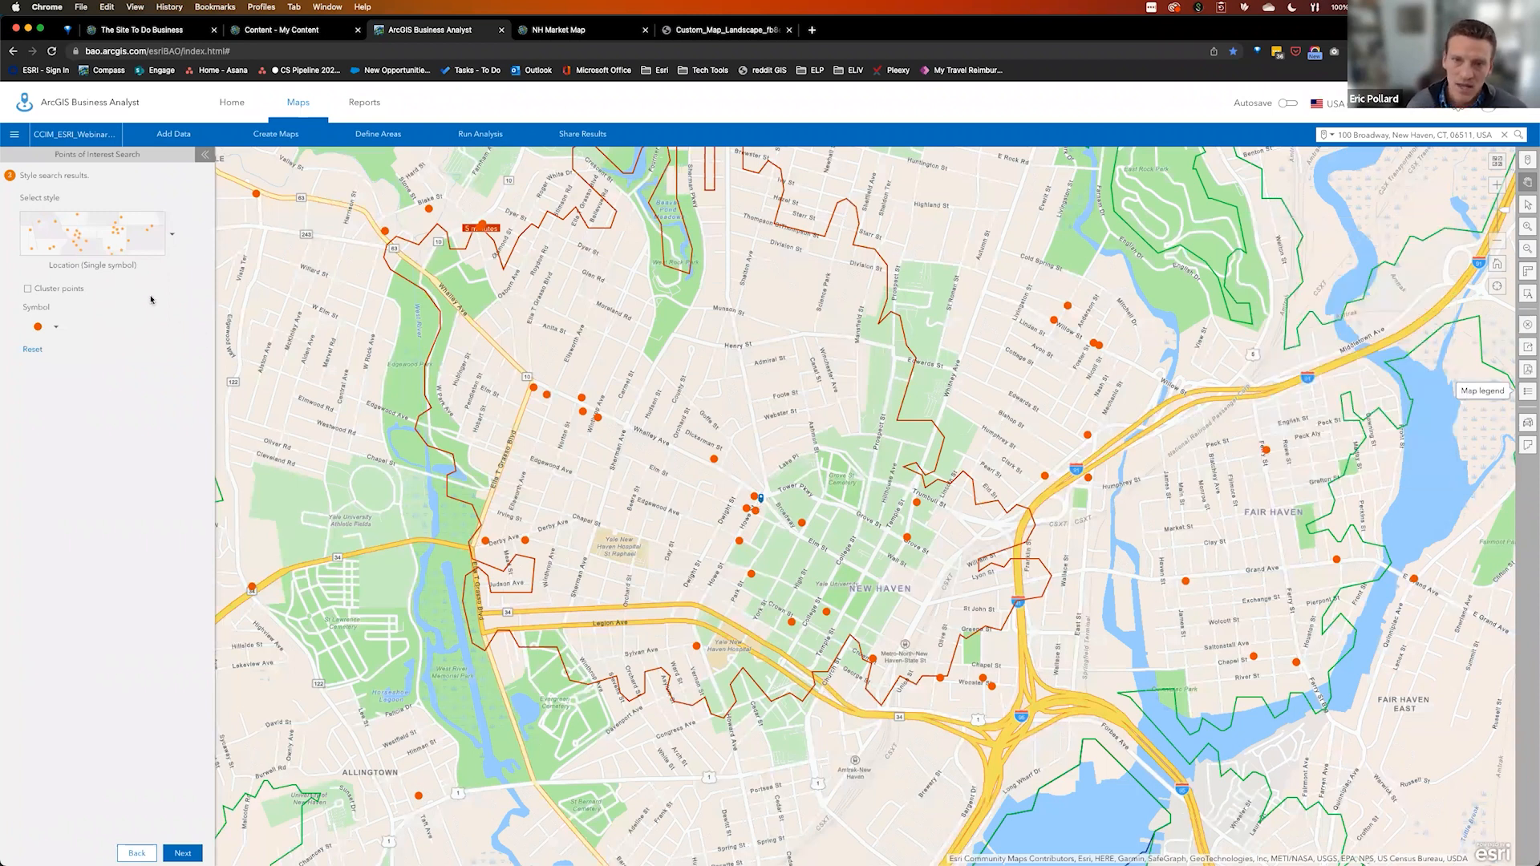
Give the pizza points a business icon and enlarge the symbols from 14 to 24
click(56, 330)
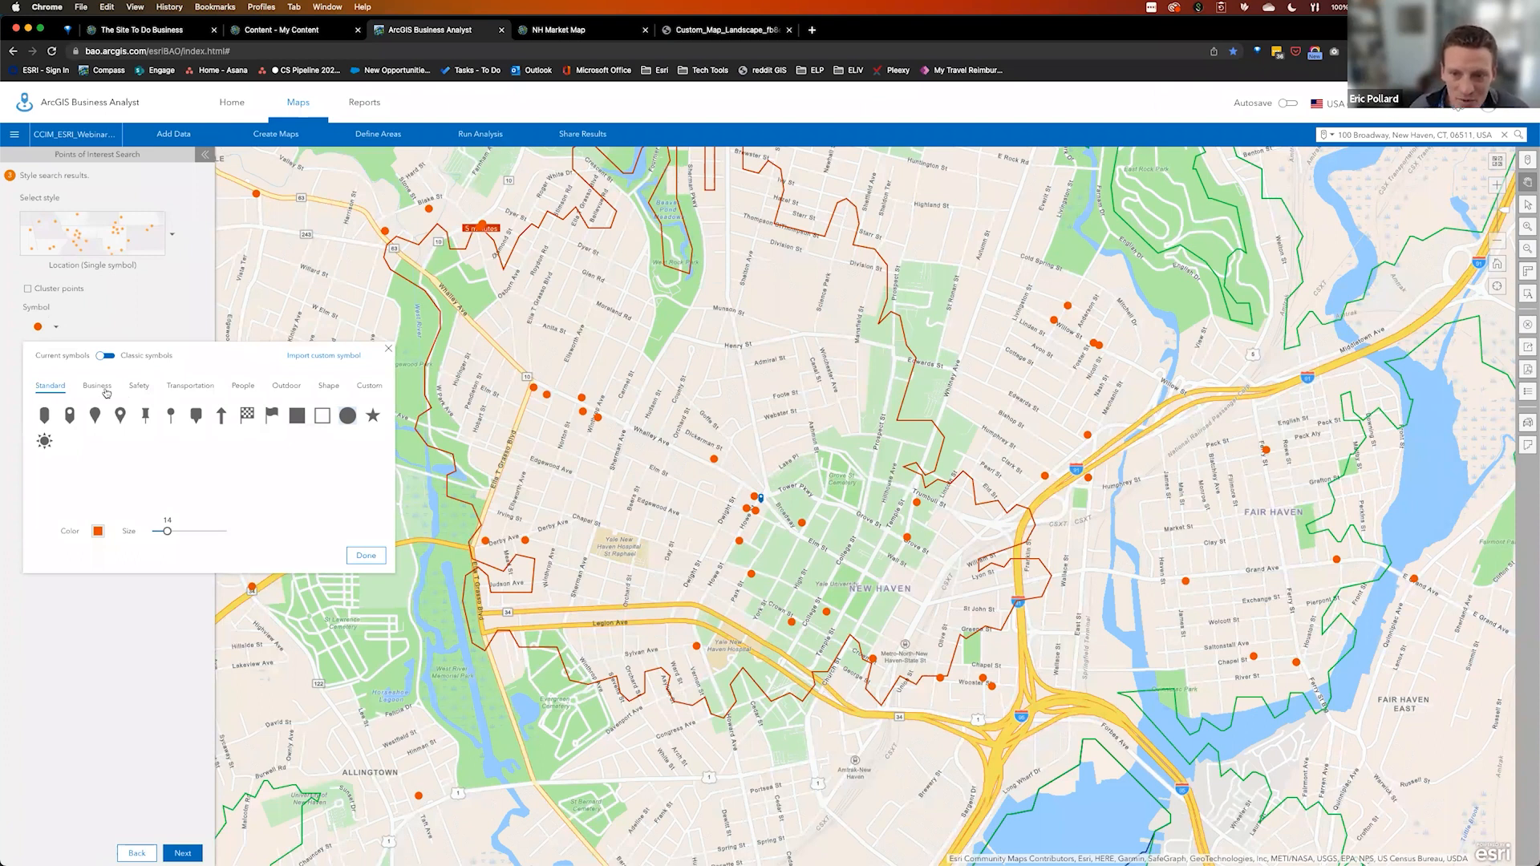
click(145, 466)
click(348, 556)
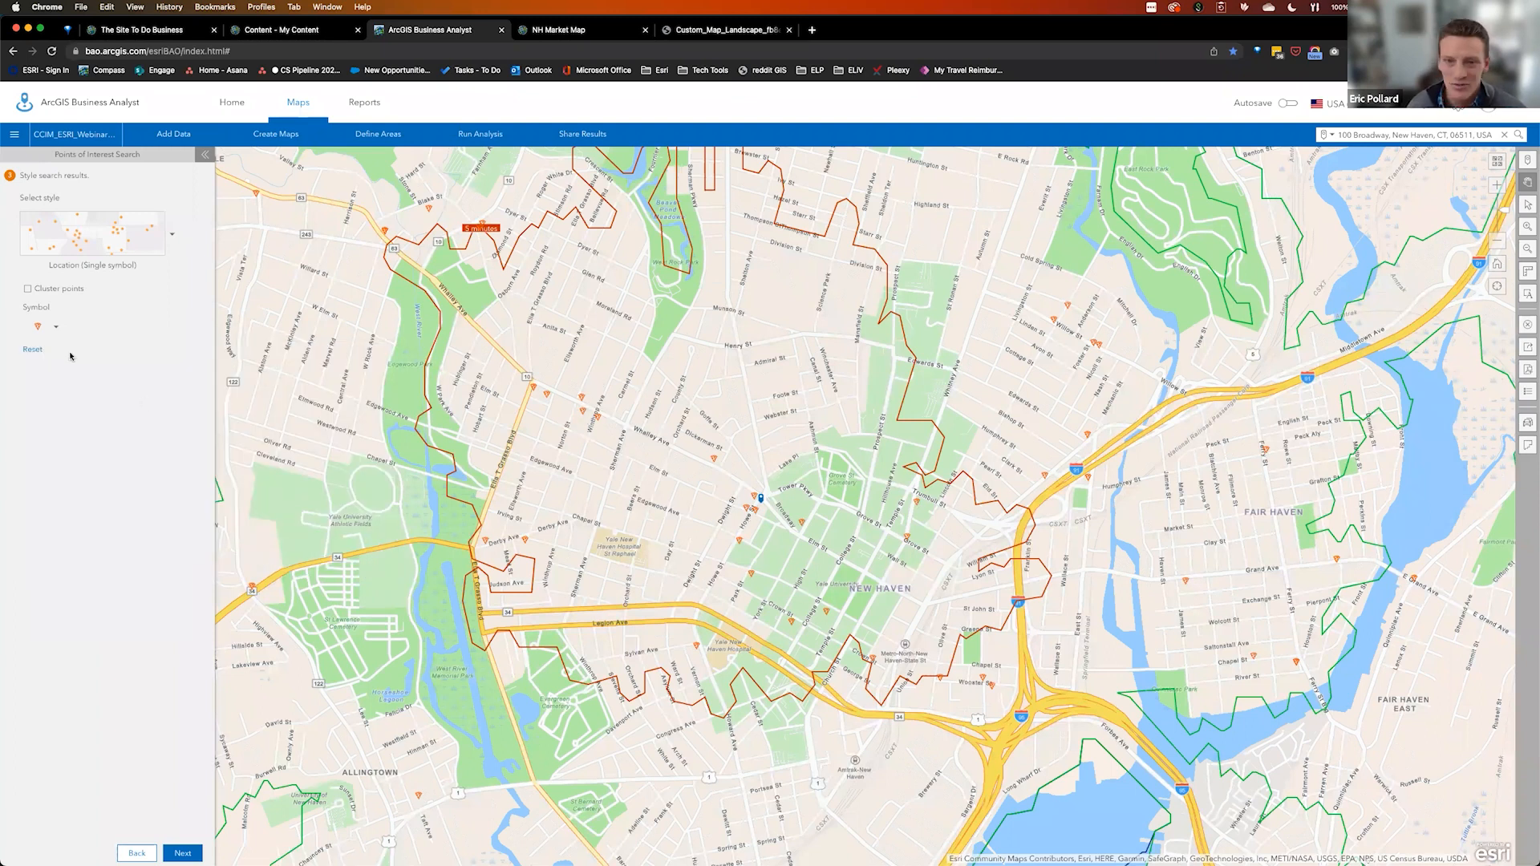
click(56, 327)
drag(167, 535, 194, 535)
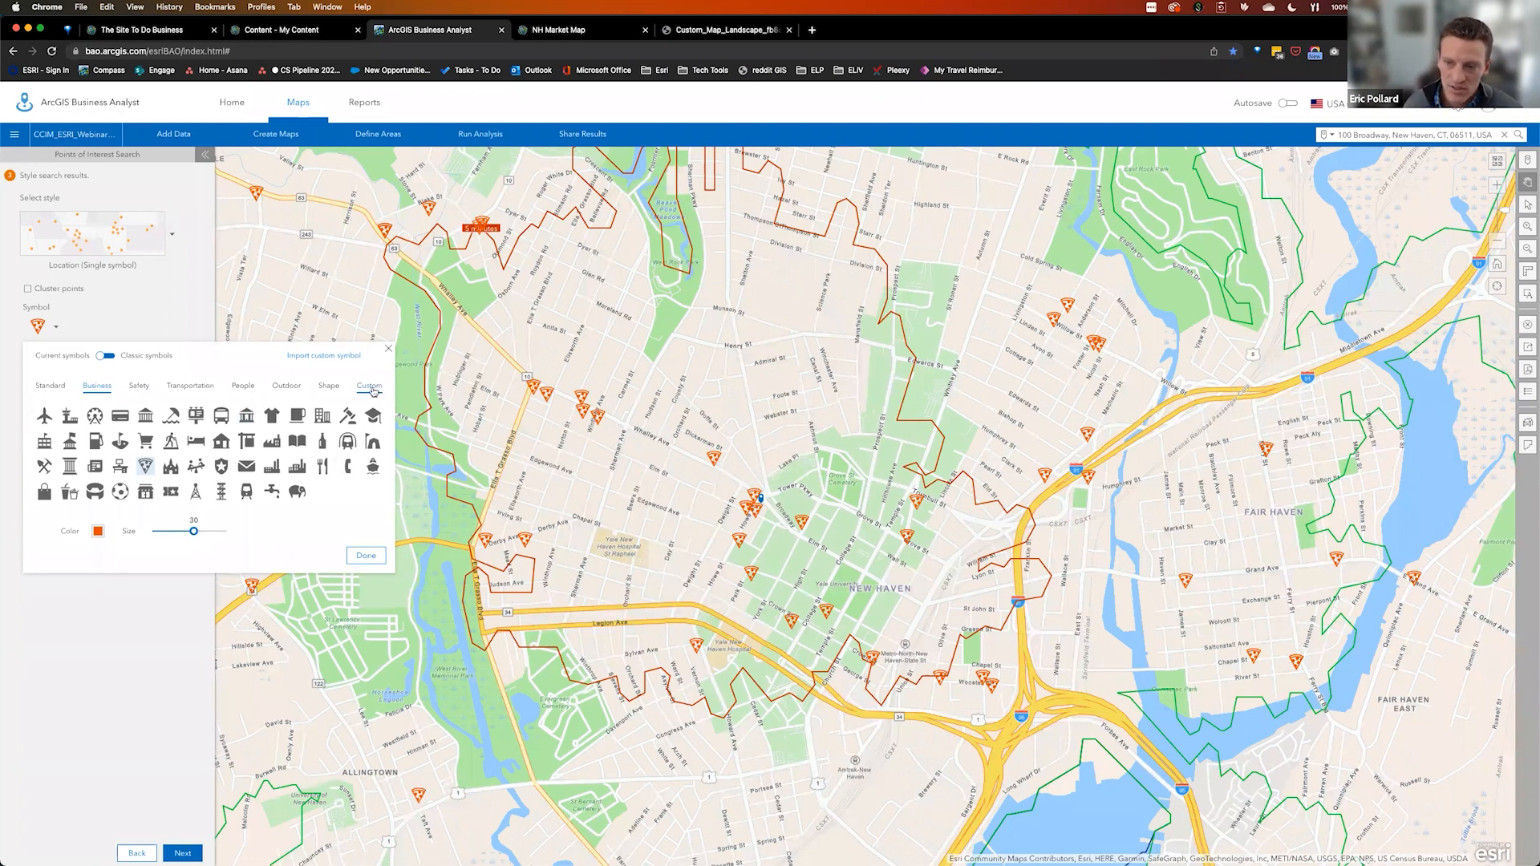
Replace the pizza point symbol with the custom pizza-slice icon and proceed to the layer options
click(371, 389)
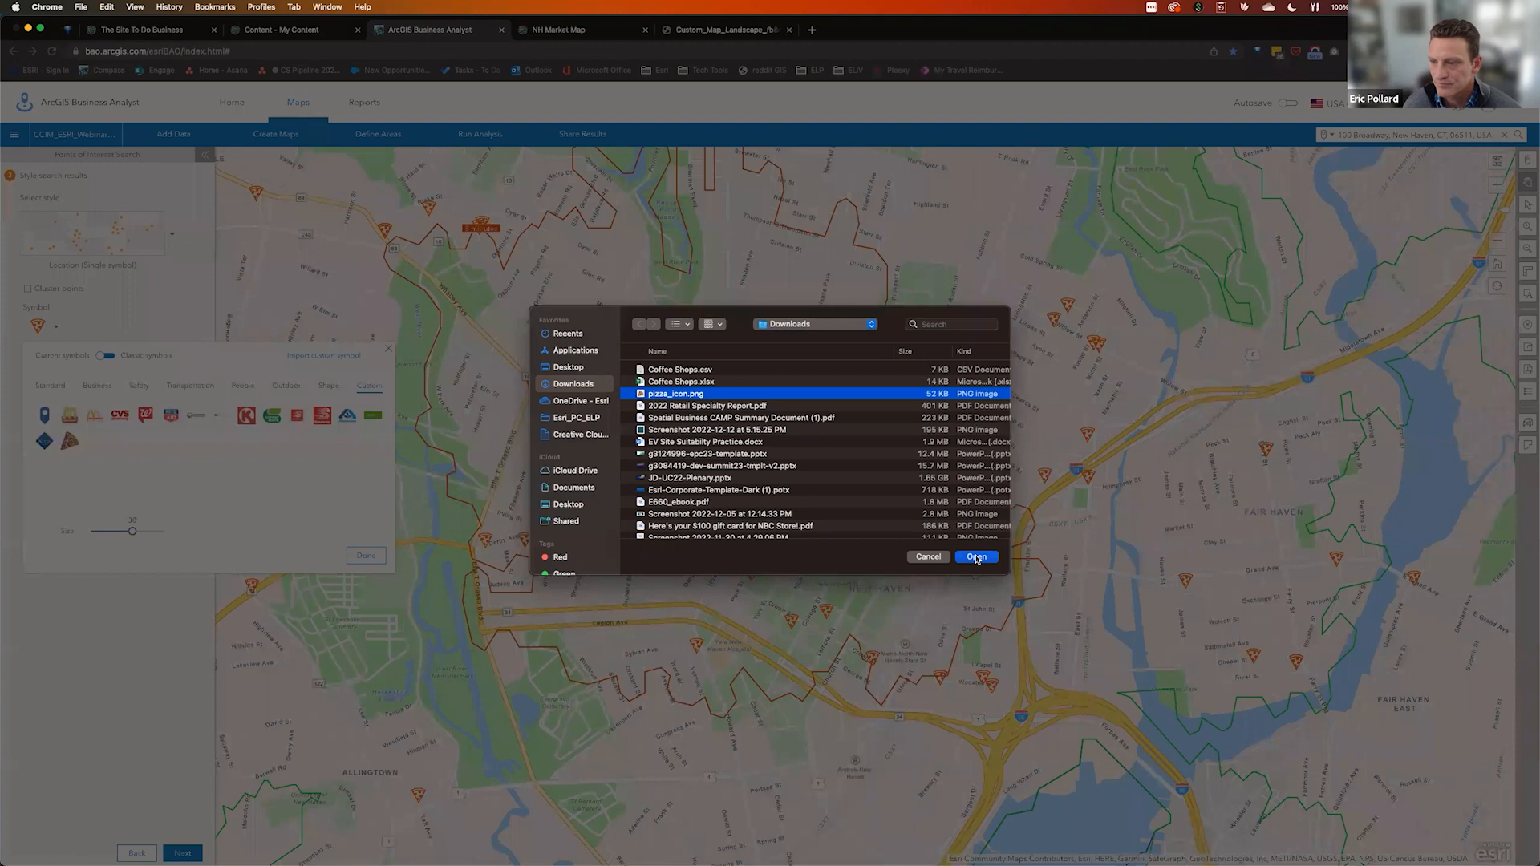
click(976, 556)
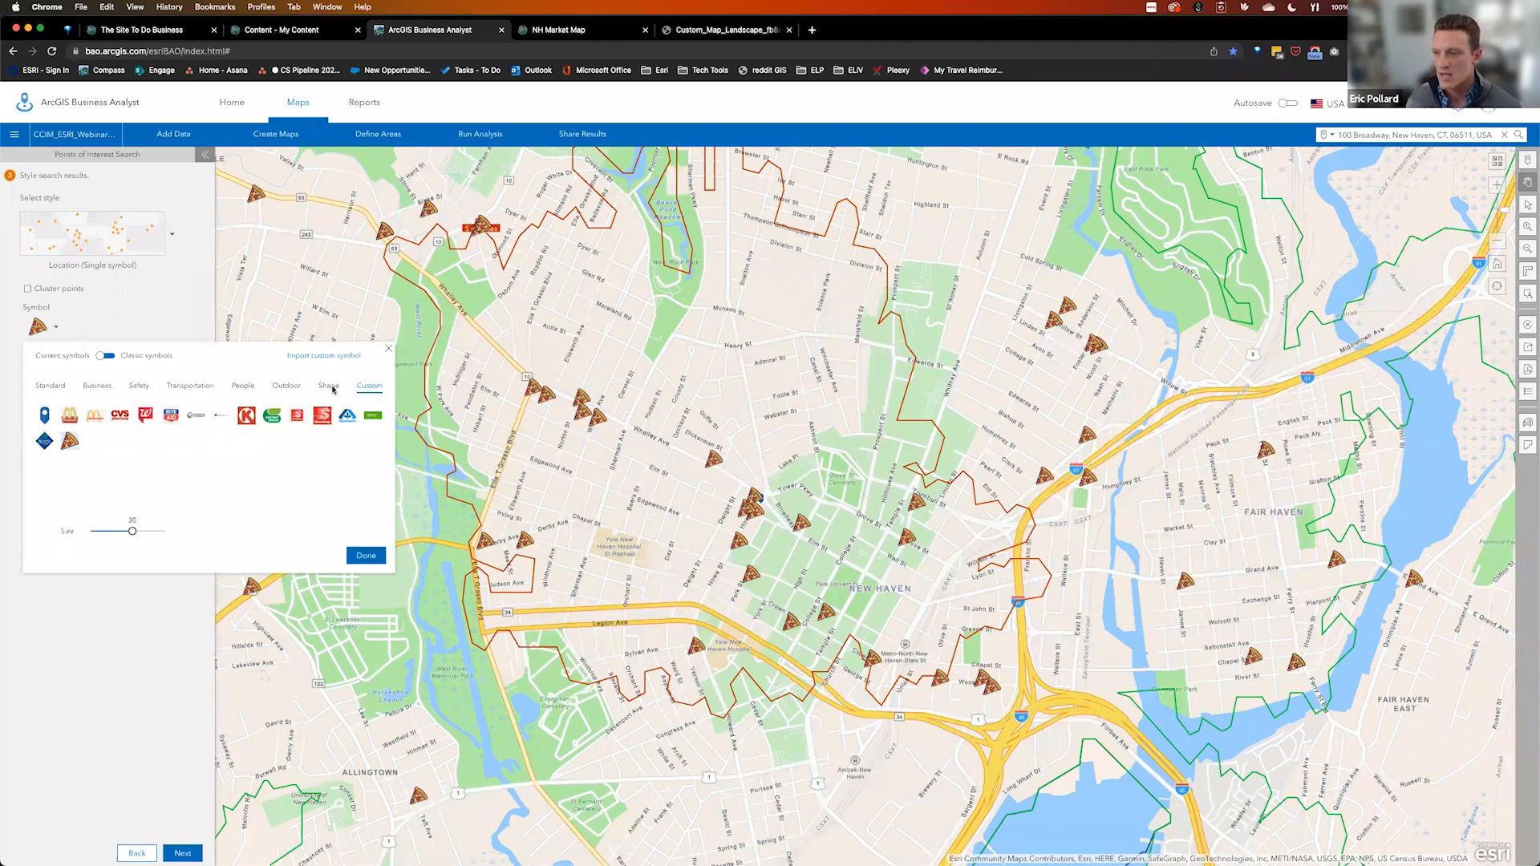
click(366, 555)
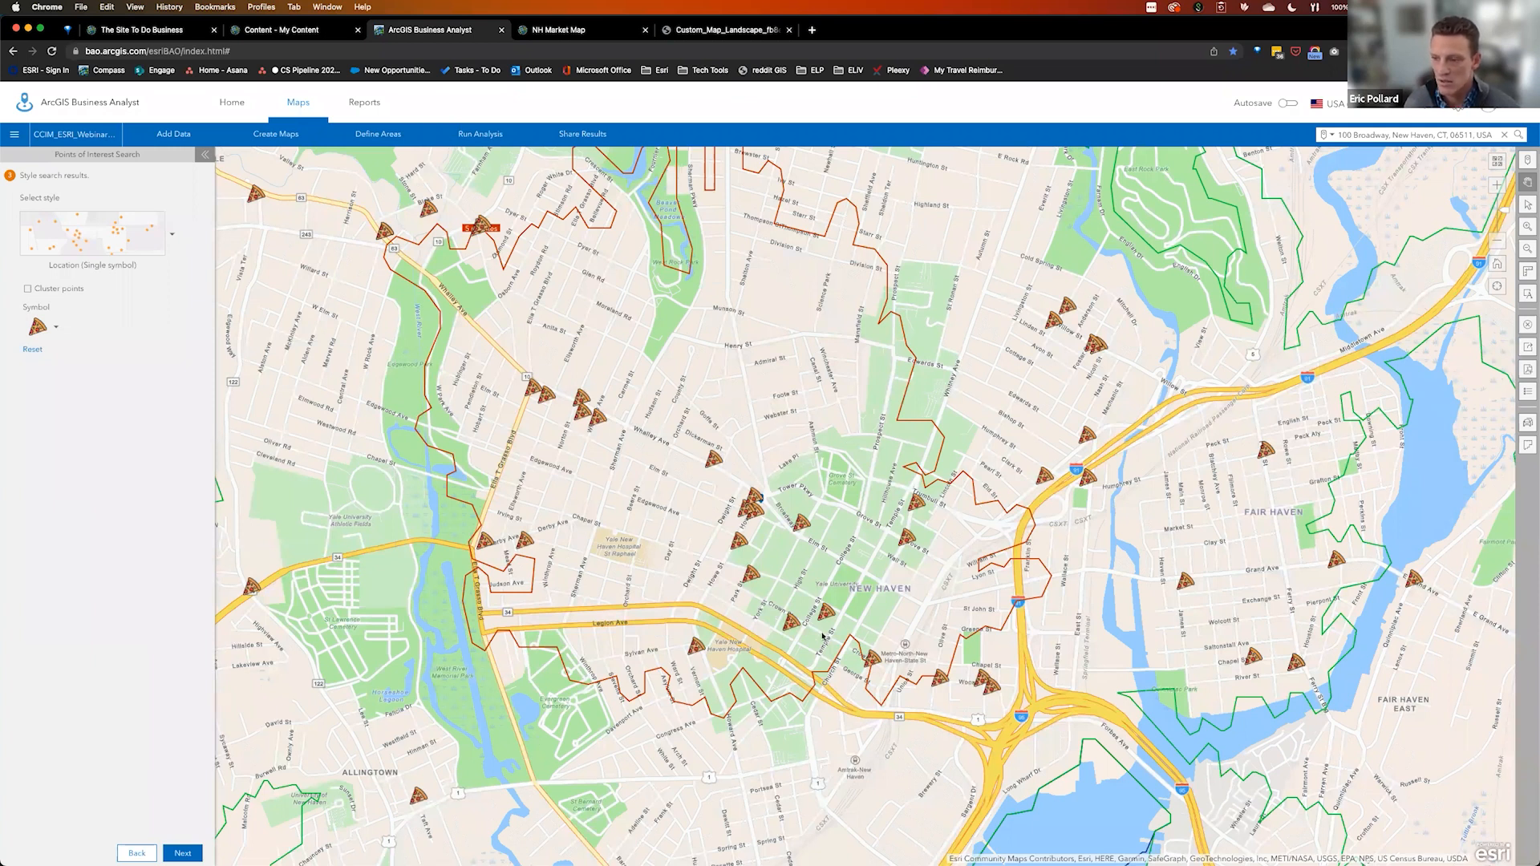
drag(810, 576, 722, 599)
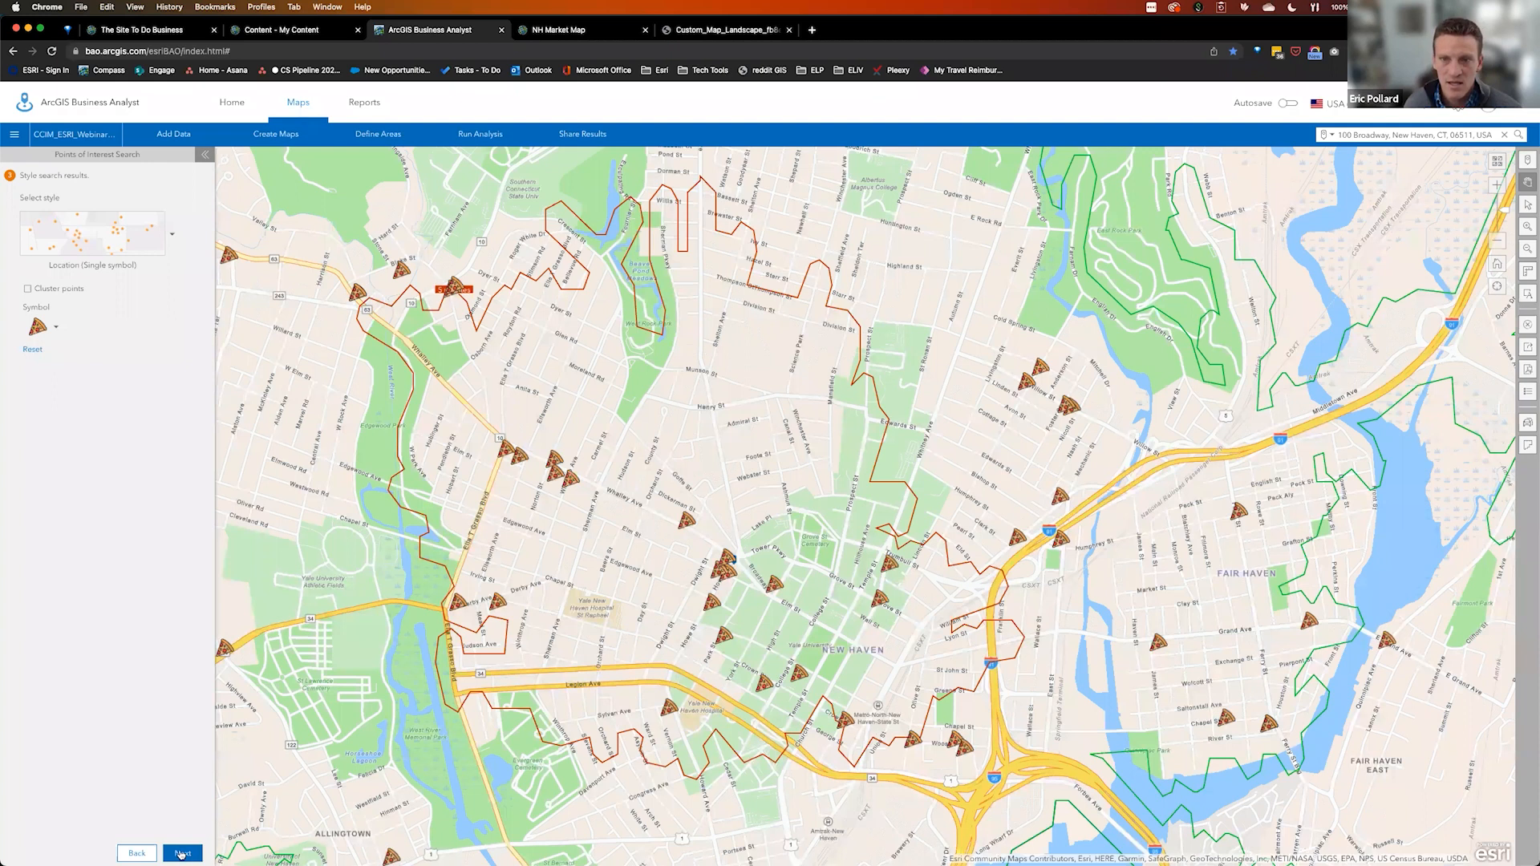
click(182, 853)
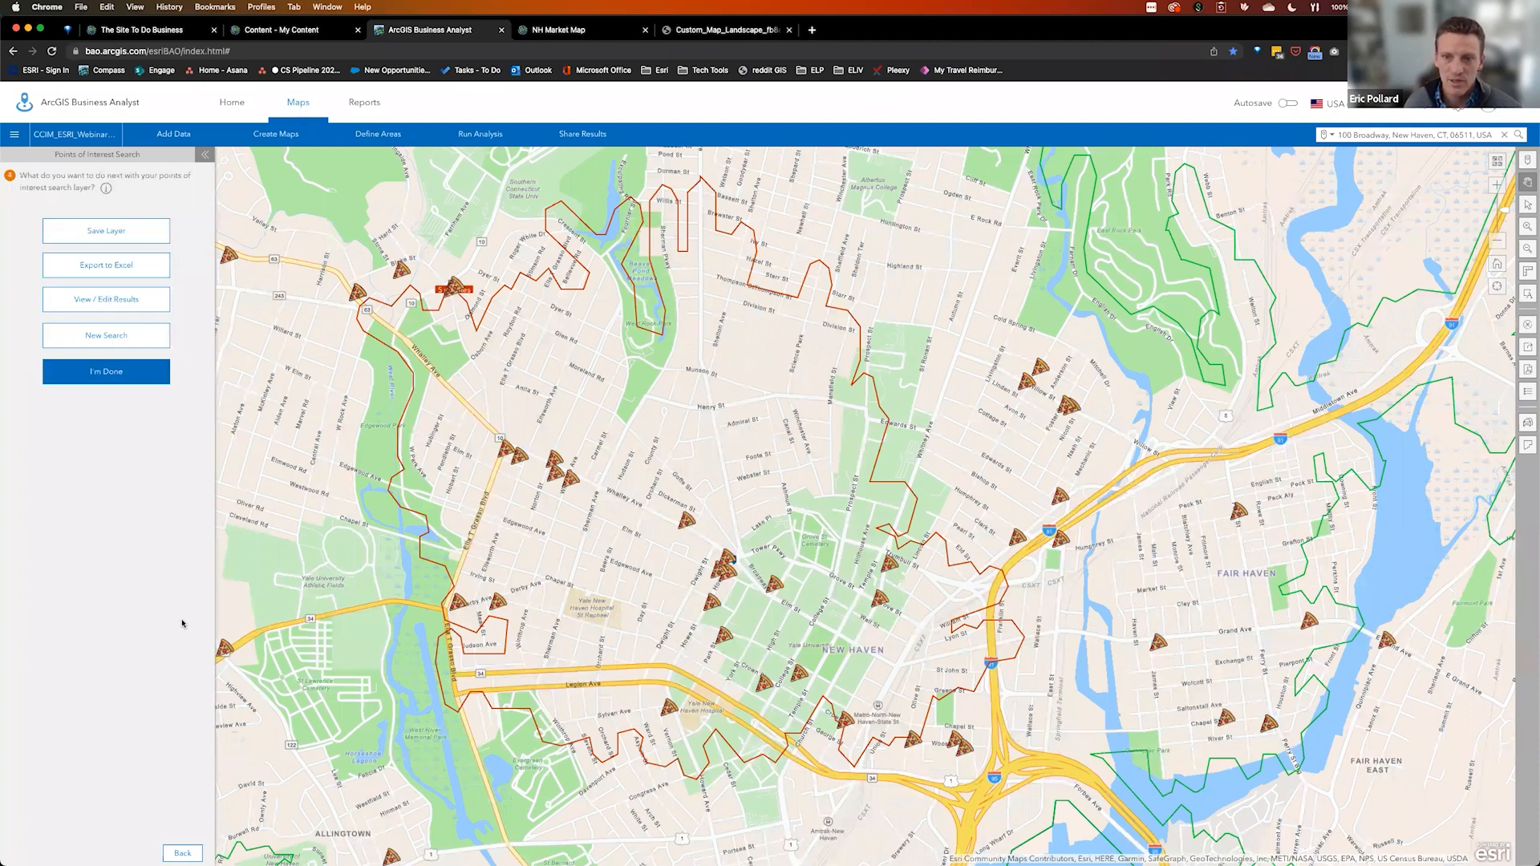
Finish the pizza search and zoom out to the full 5, 10, 15 minute drive-time areas
click(111, 373)
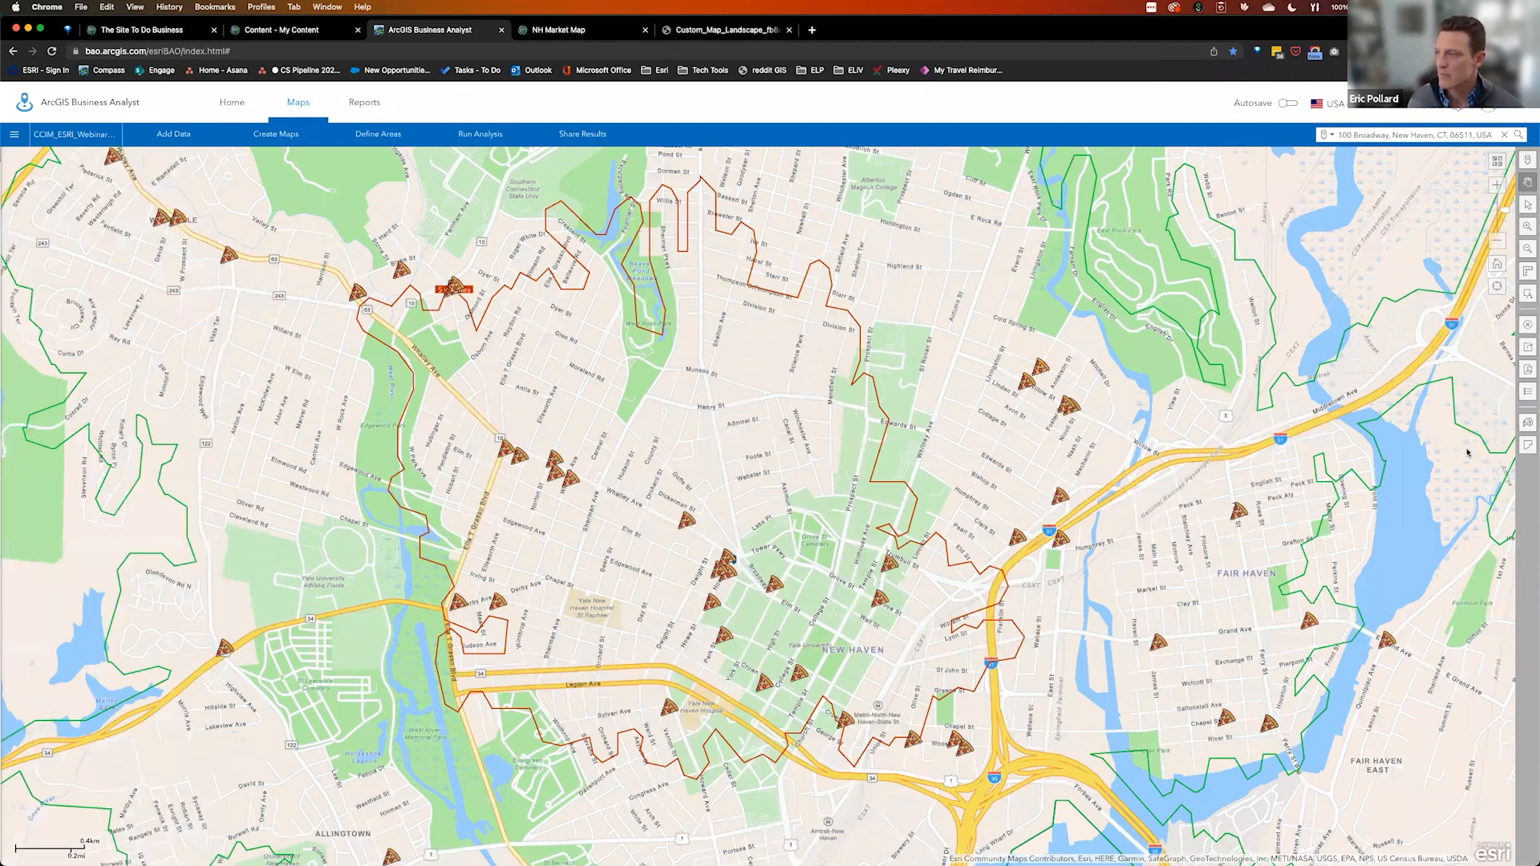
mouse_move(1503, 246)
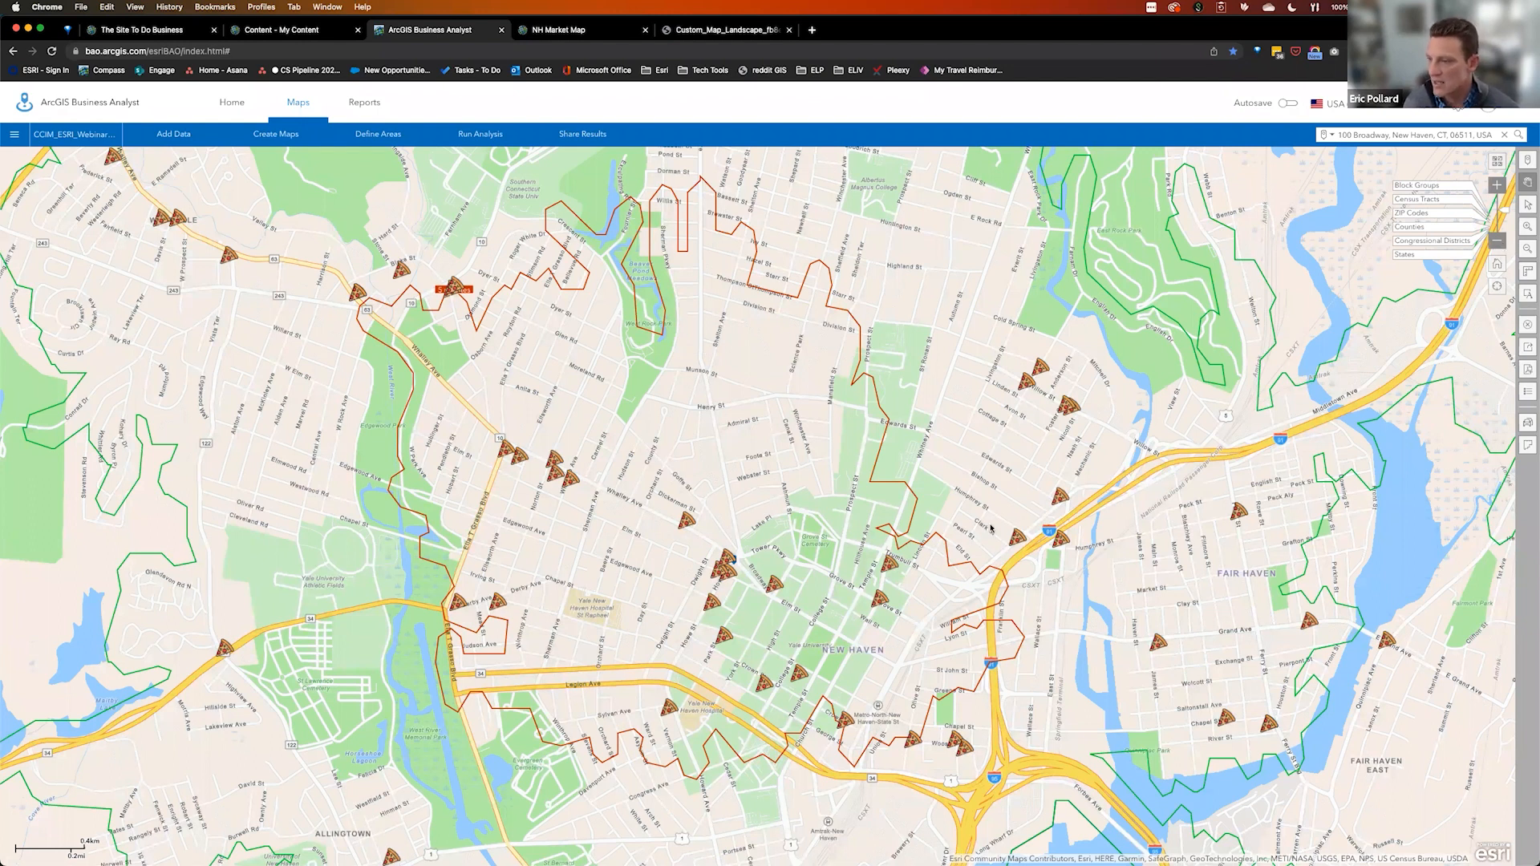
scroll(1003, 475, down, 1)
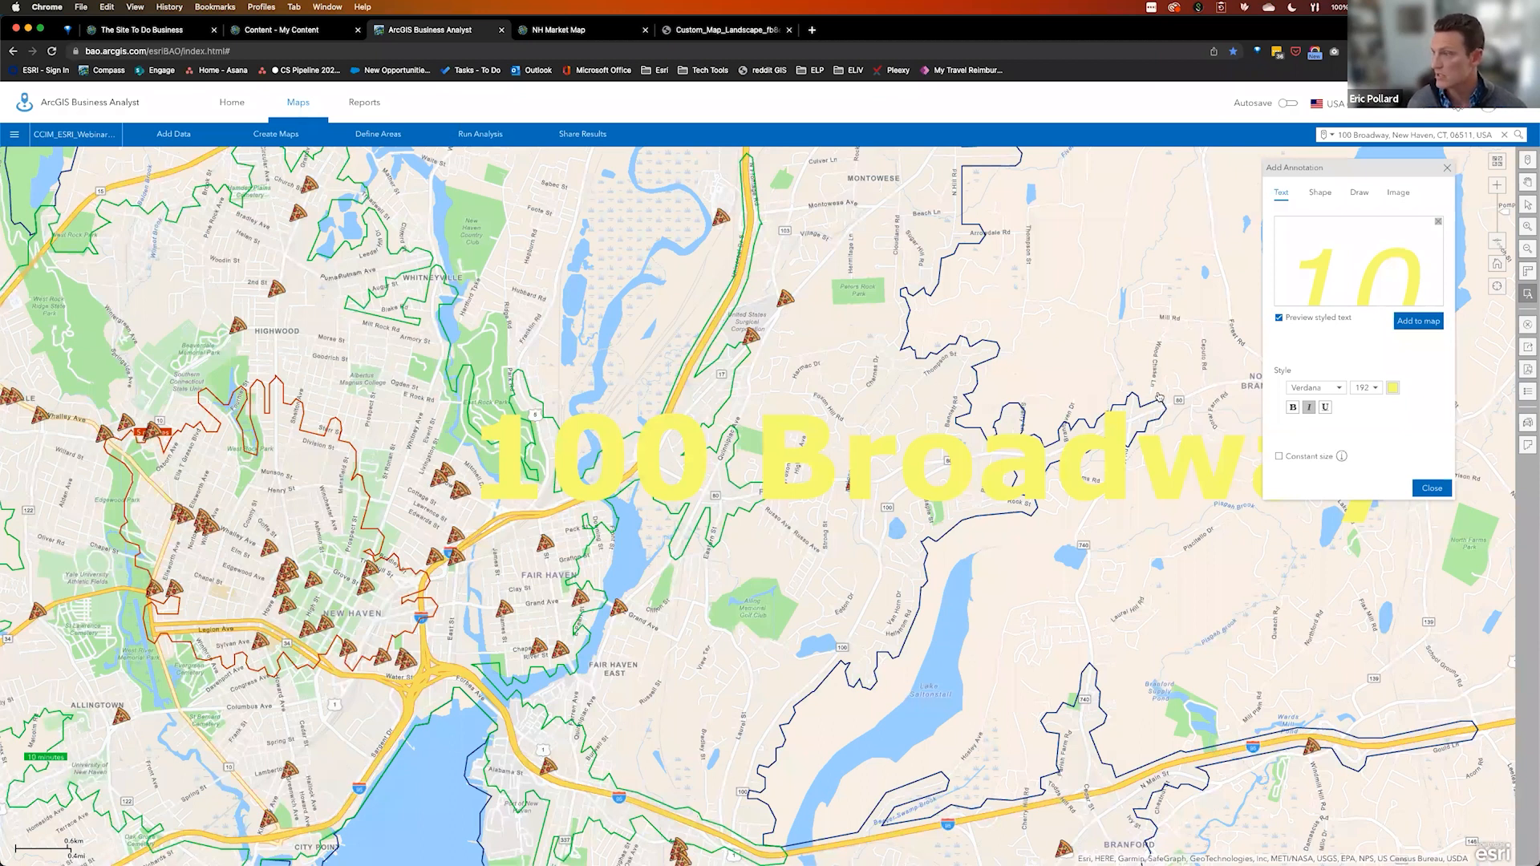
drag(1127, 401, 1086, 404)
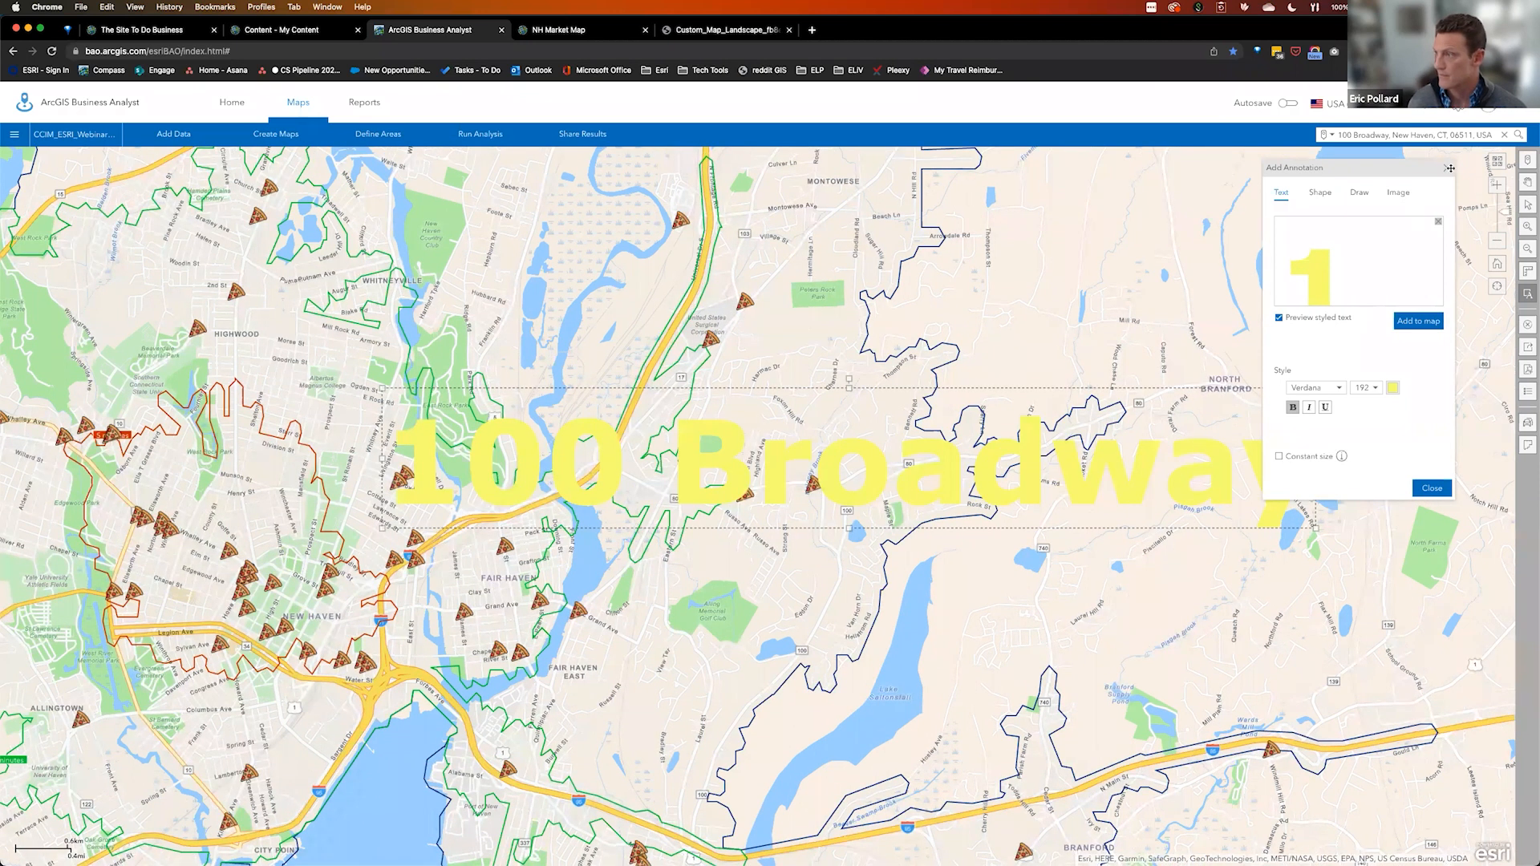
drag(870, 486, 794, 483)
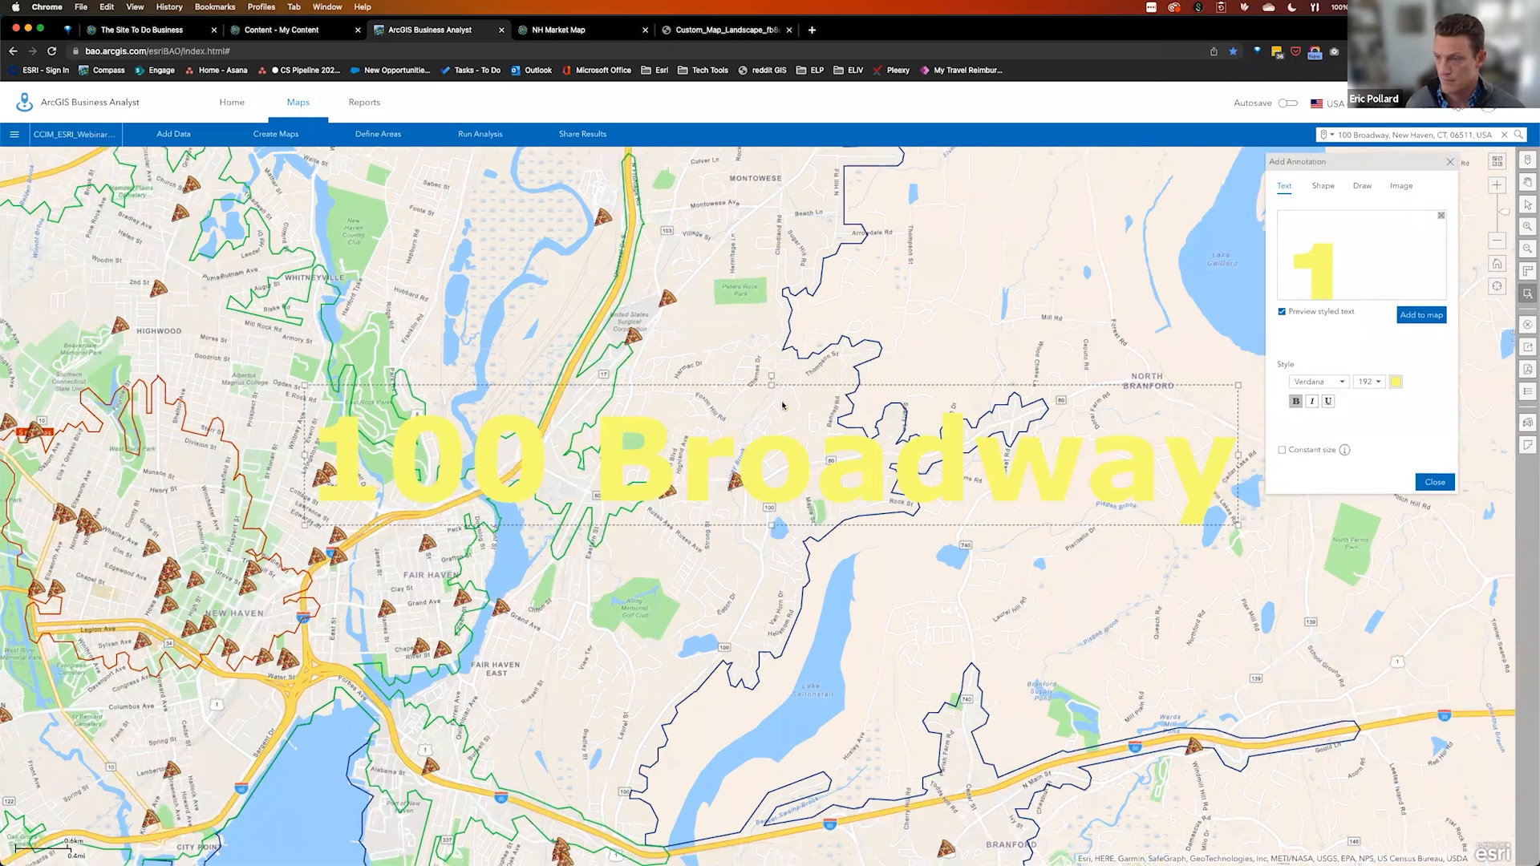
key(Escape)
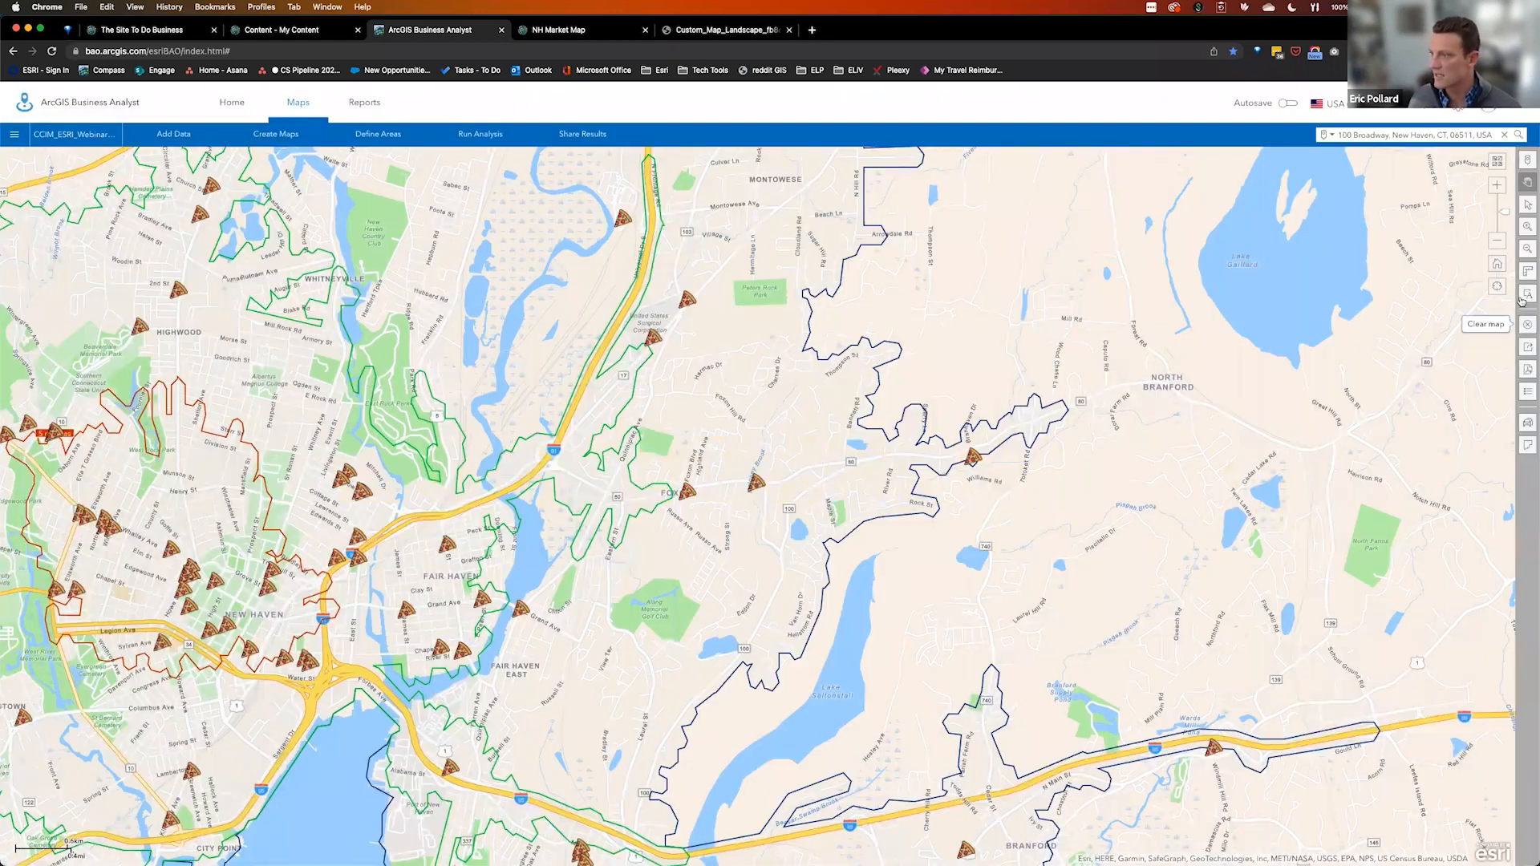
click(1529, 294)
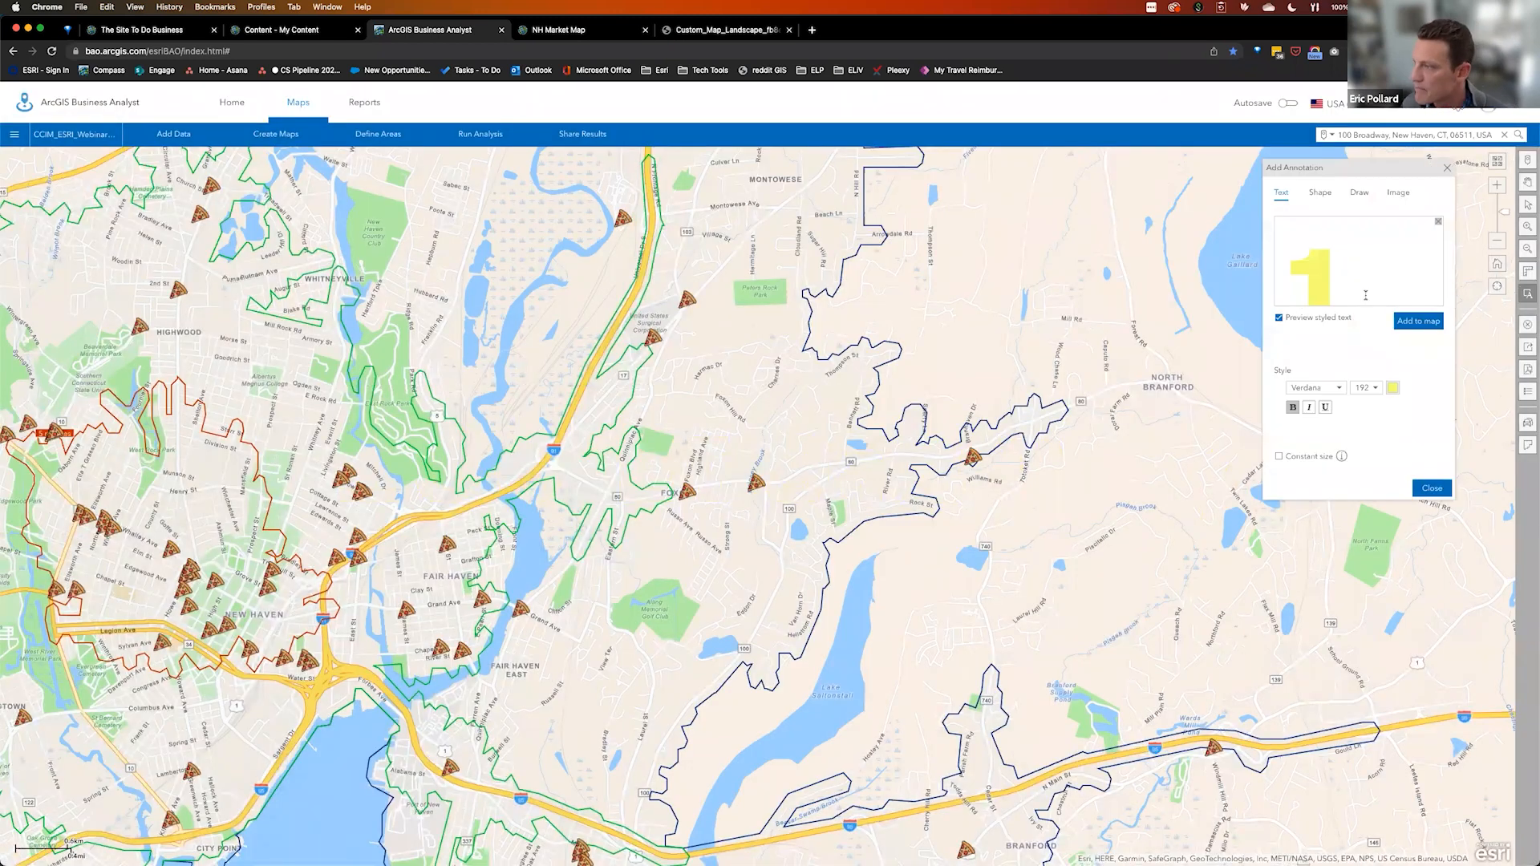
click(1322, 192)
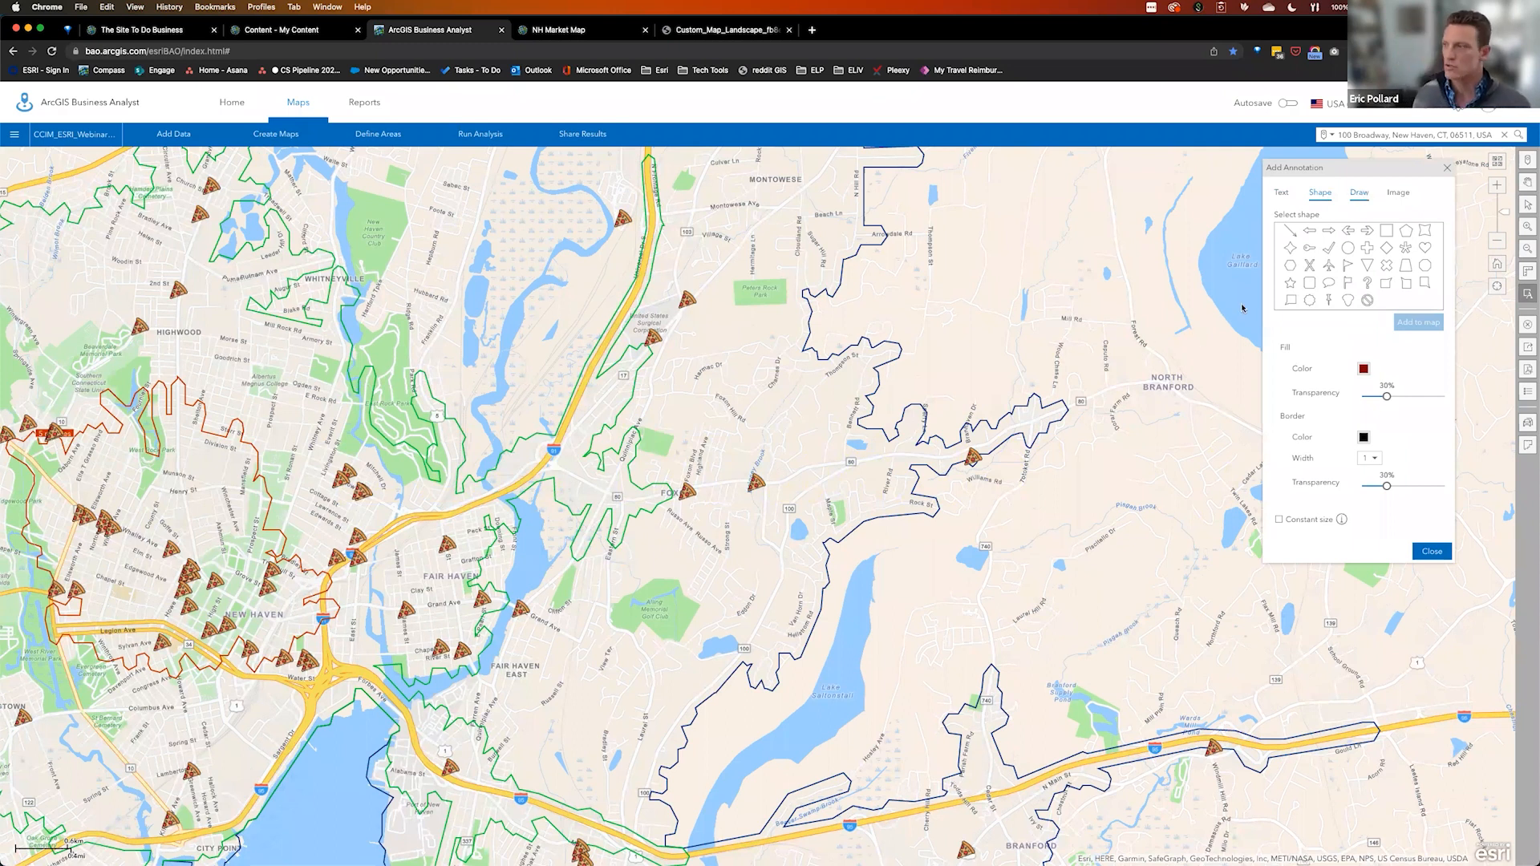
click(1527, 292)
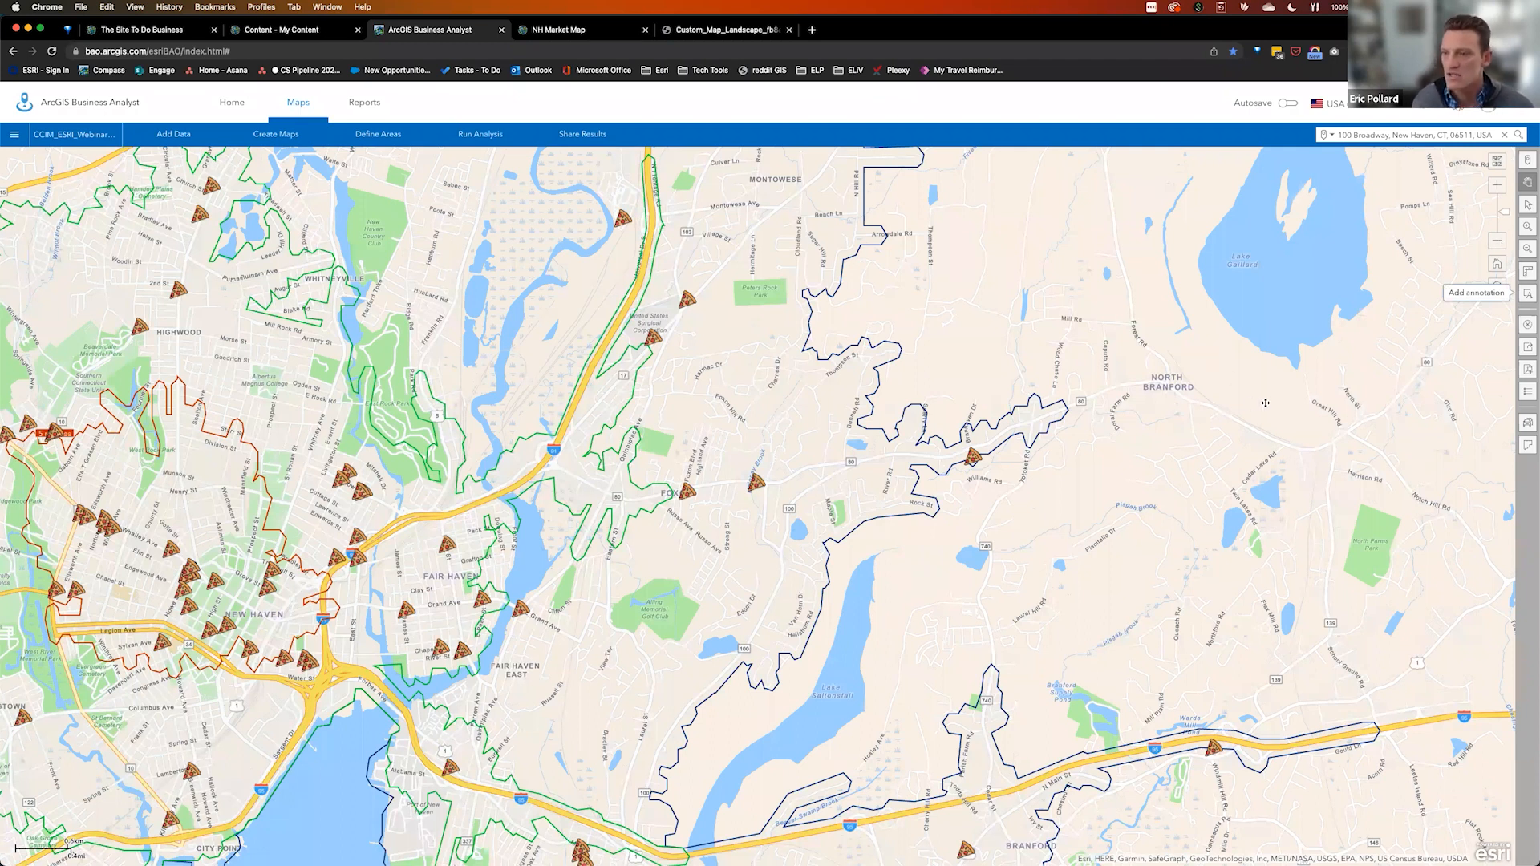
drag(1283, 417, 1524, 391)
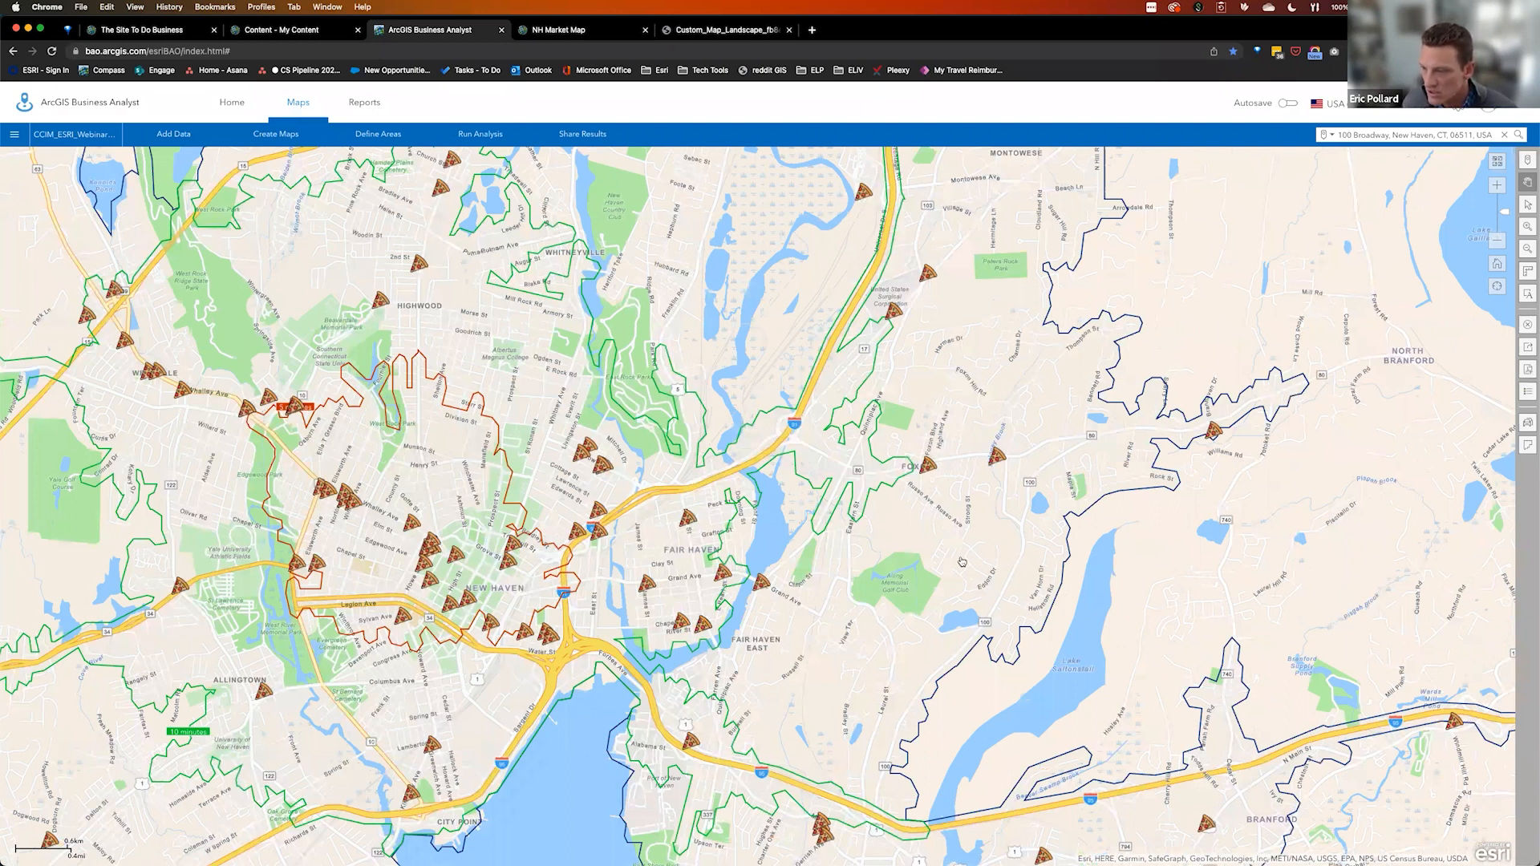
scroll(968, 561, down, 2)
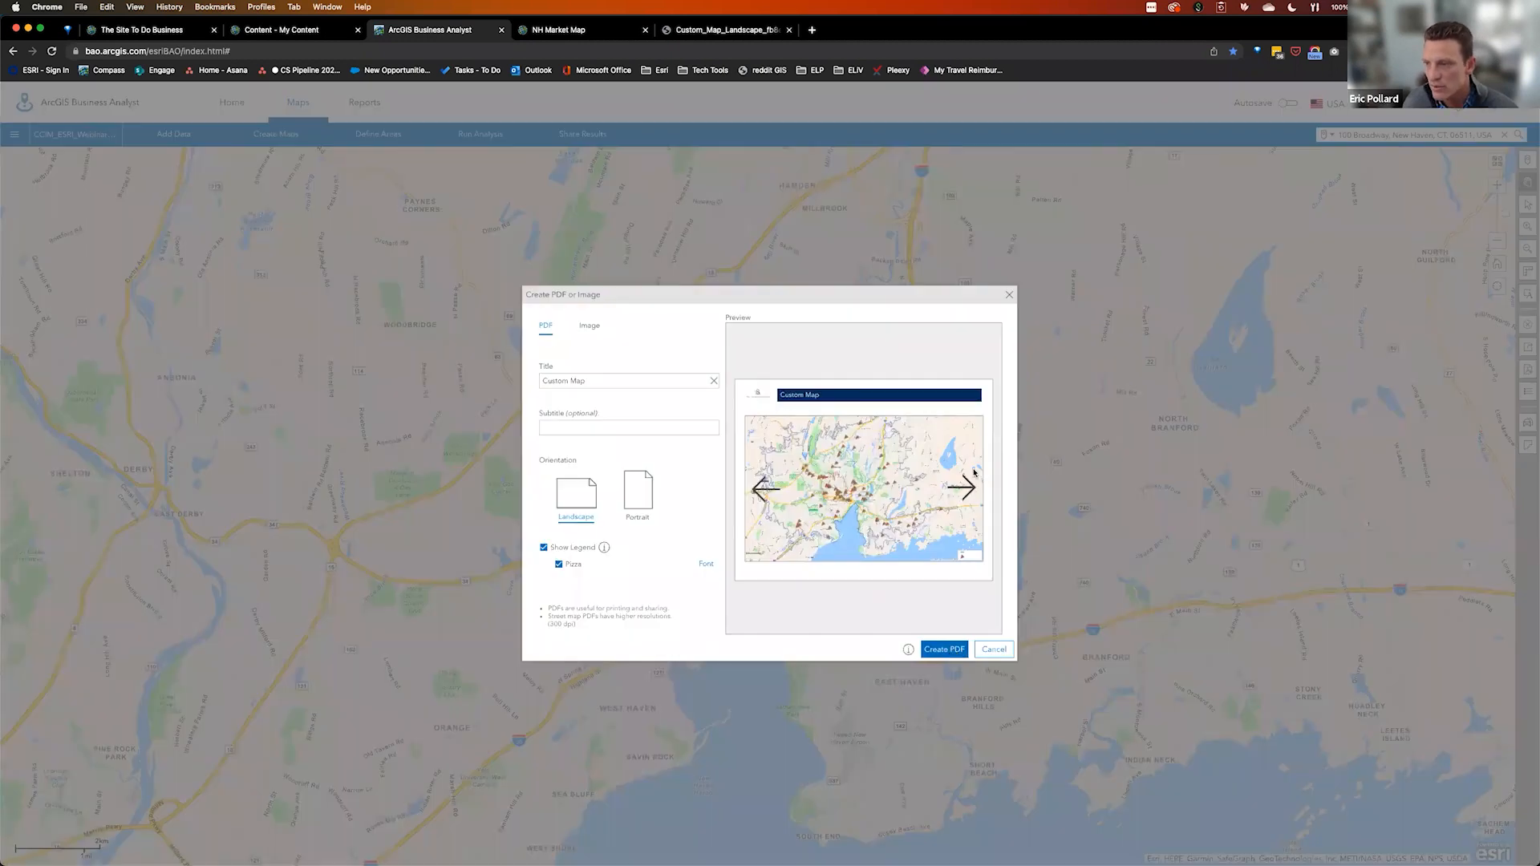
Cancel the image export, recentre the drive-time map and open the site comparison reports
click(588, 330)
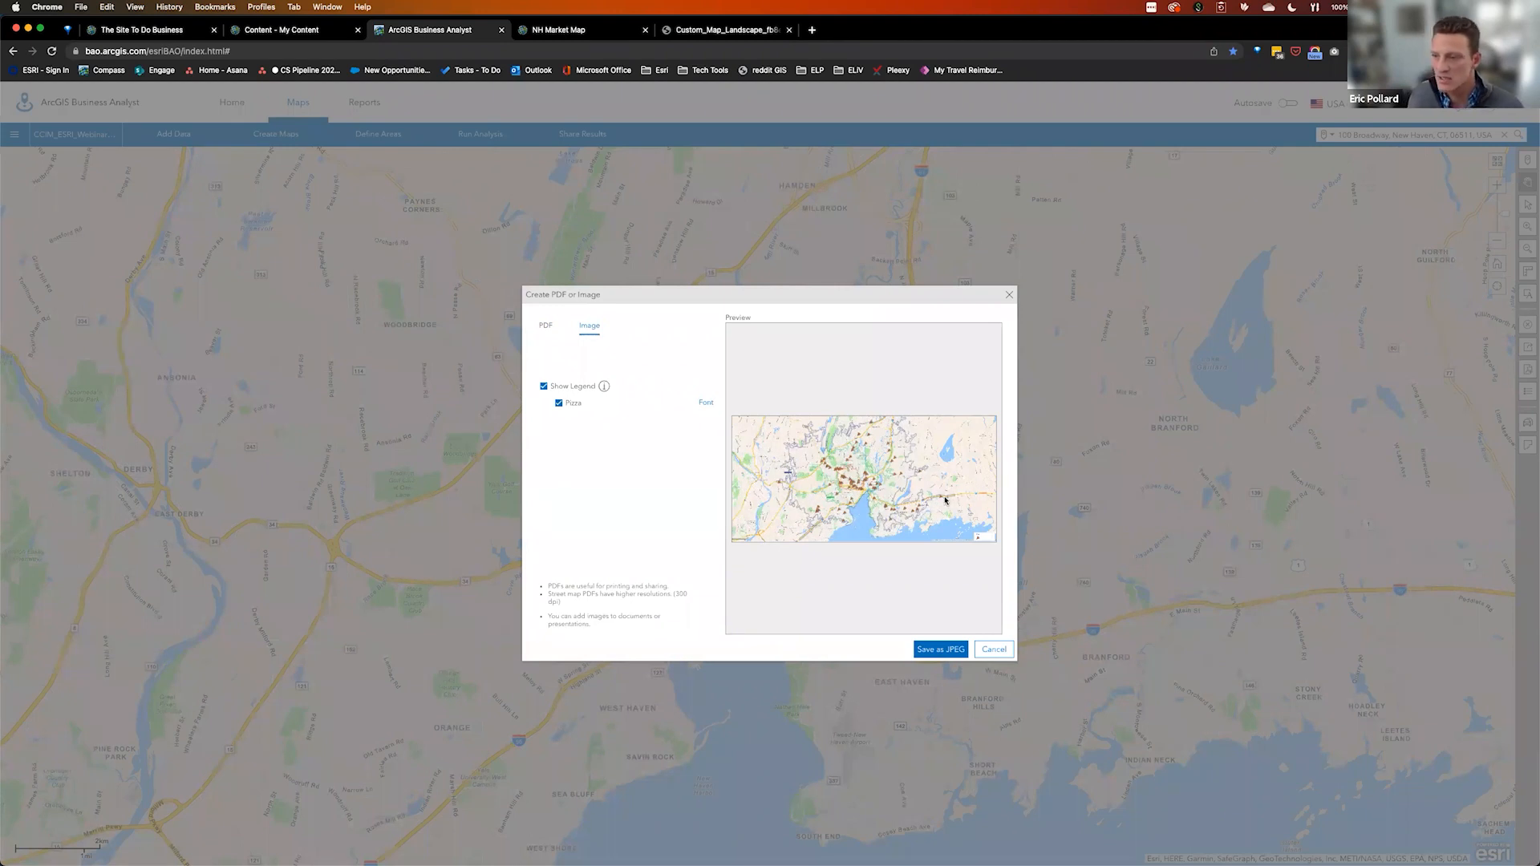
click(994, 650)
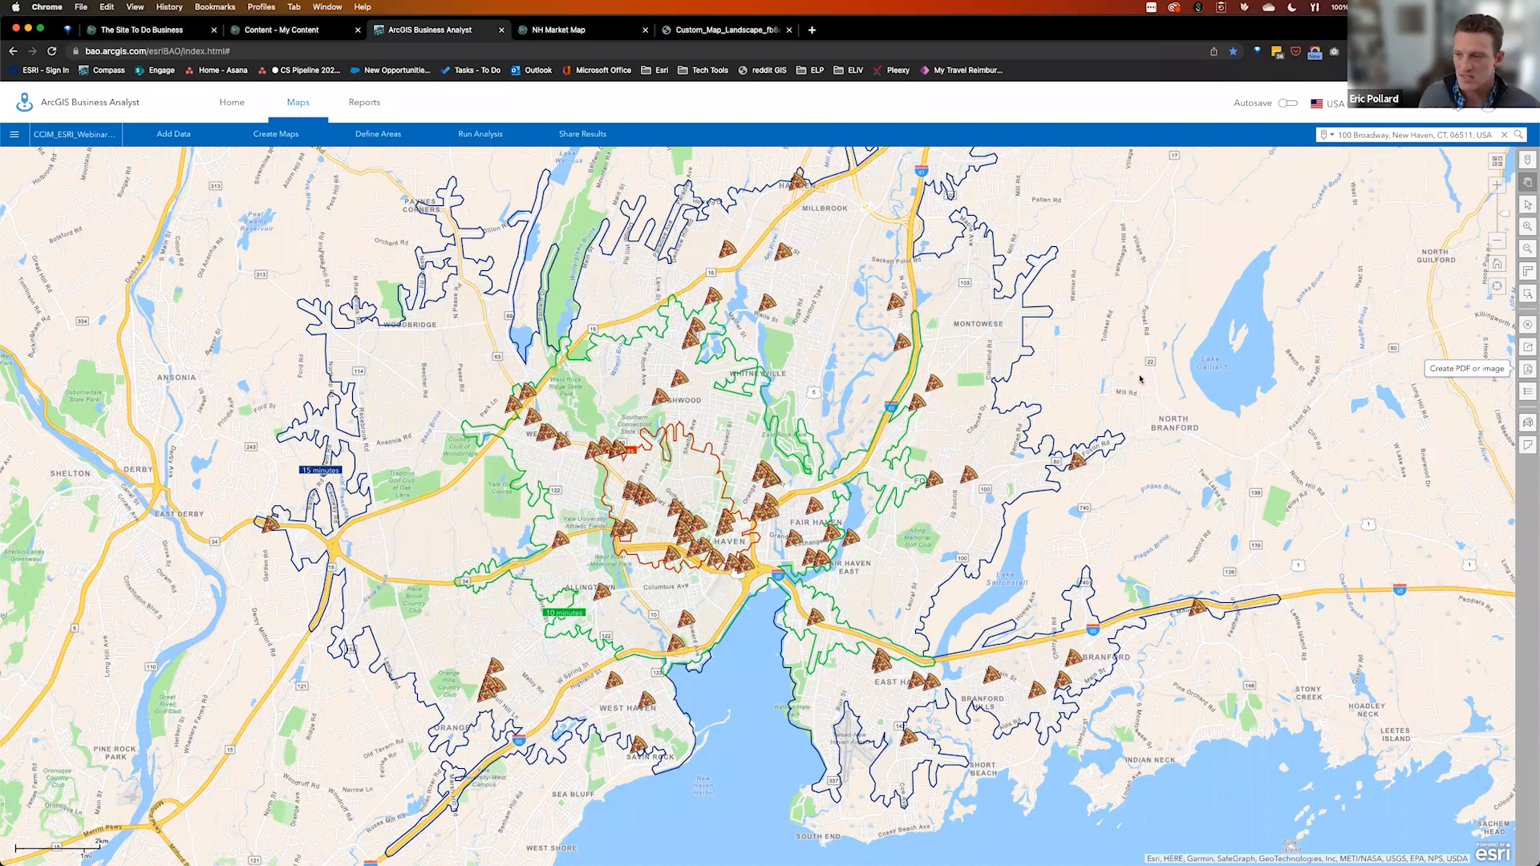
drag(1125, 364, 1141, 380)
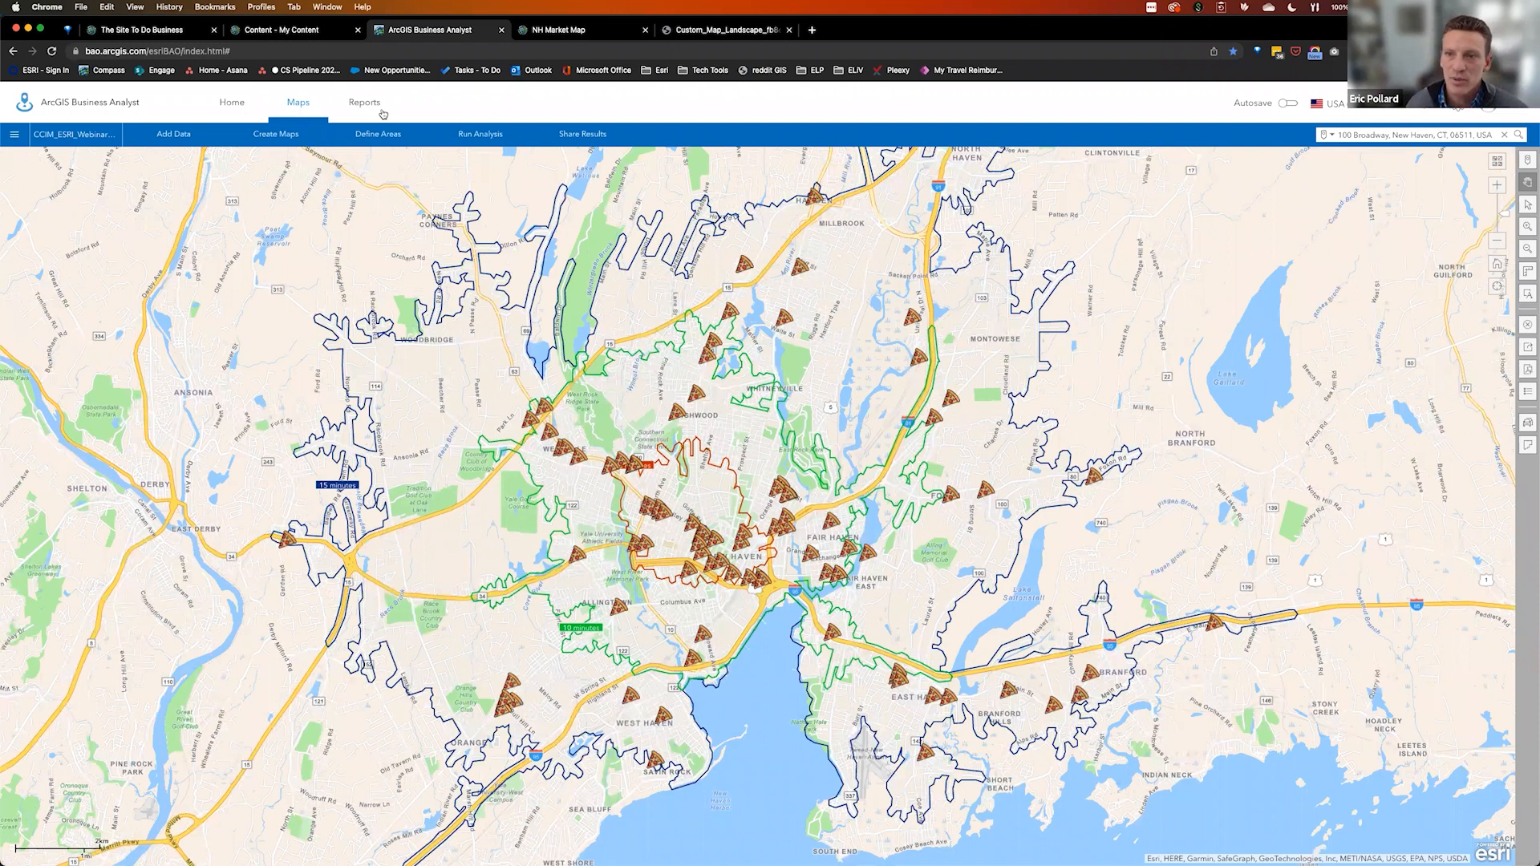
drag(416, 248, 426, 257)
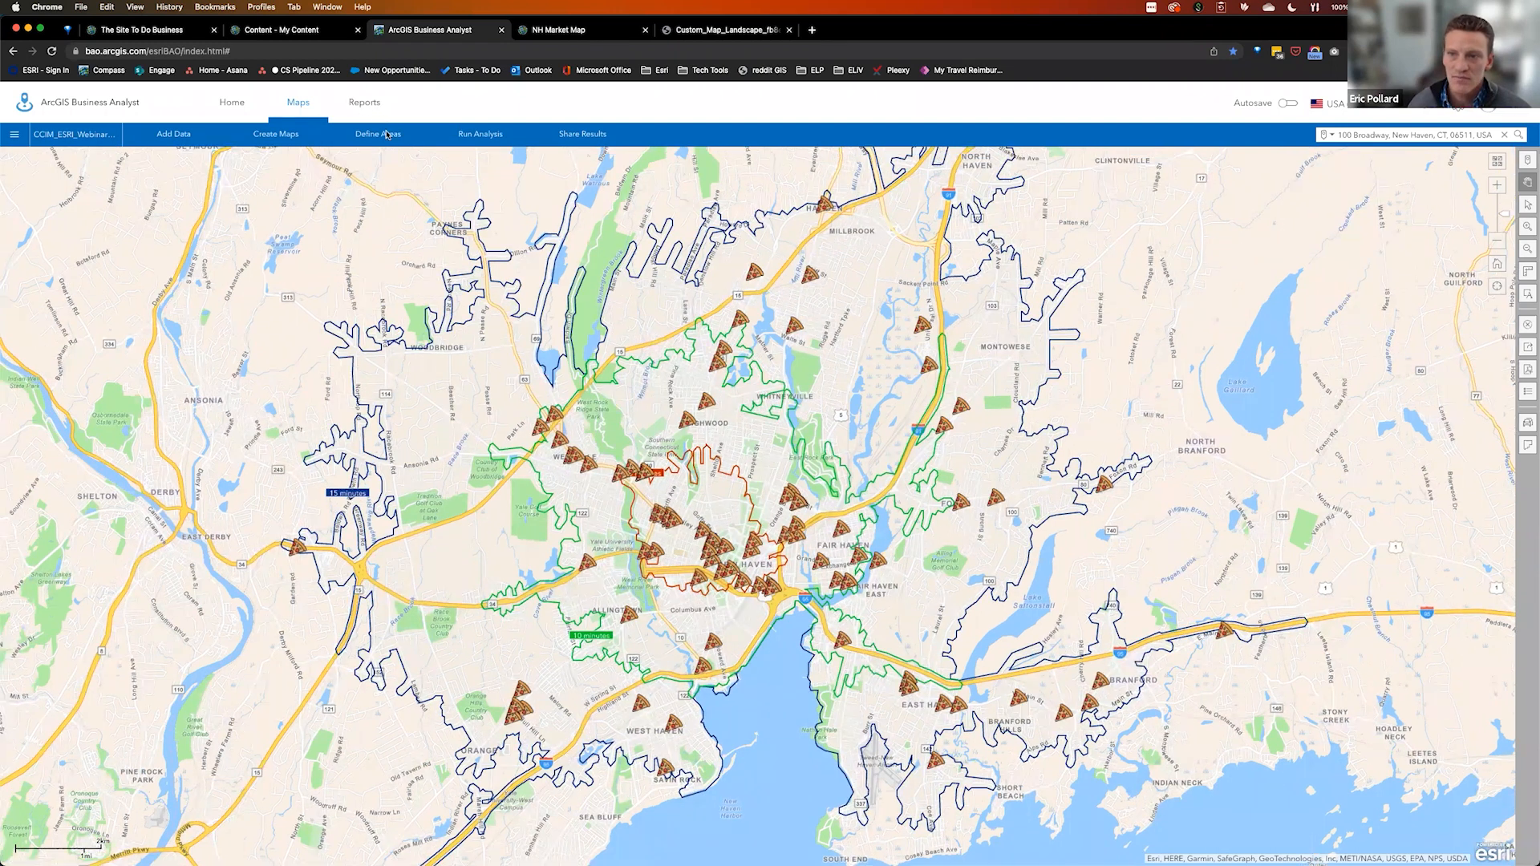
click(426, 253)
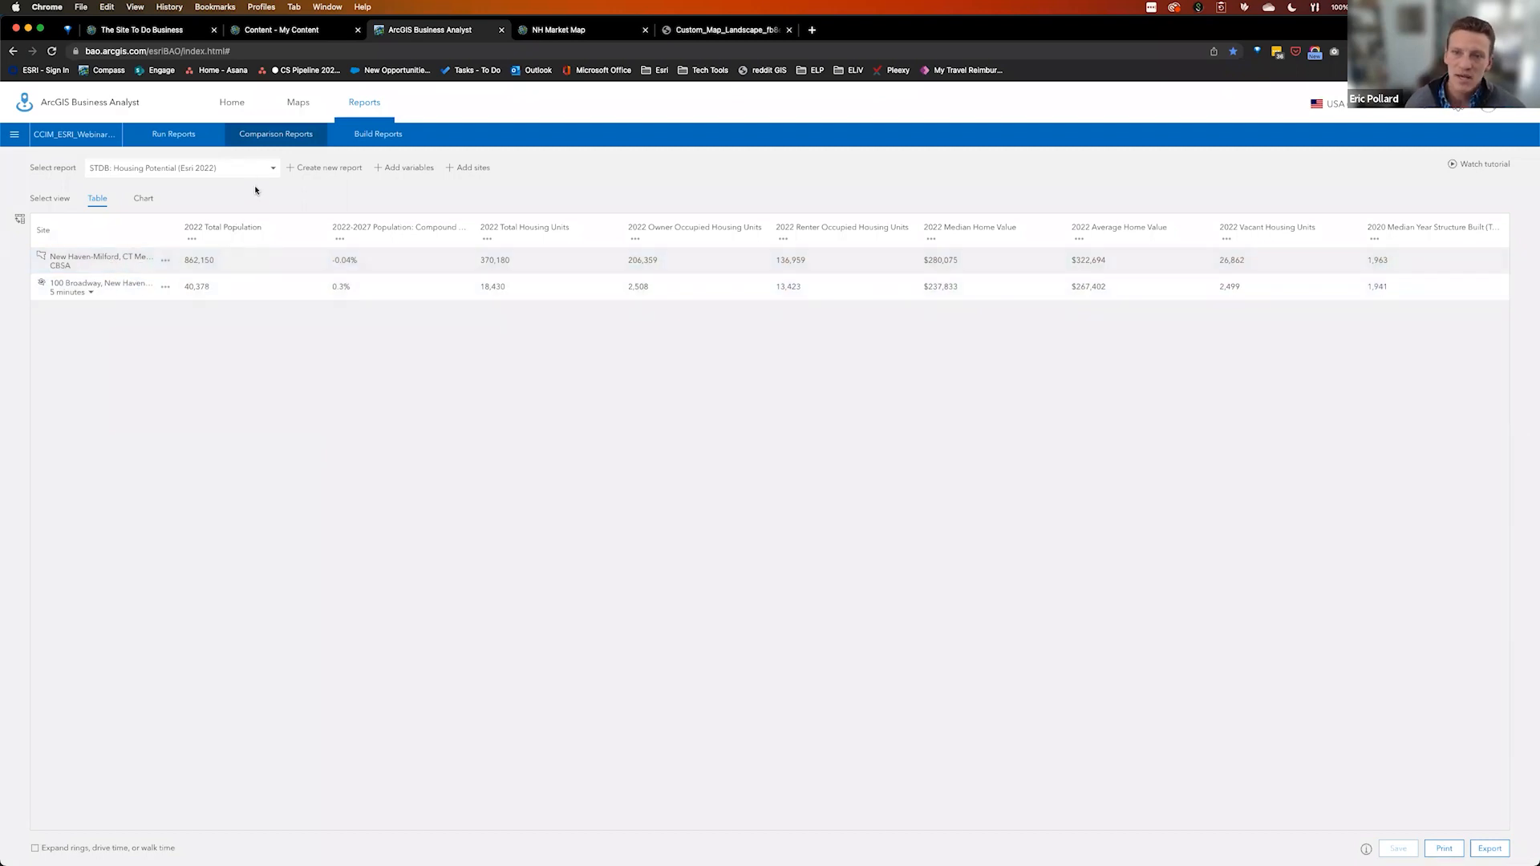
Switch the comparison report to Esri's Income Comparison and export it as an .xlsx spreadsheet
click(273, 170)
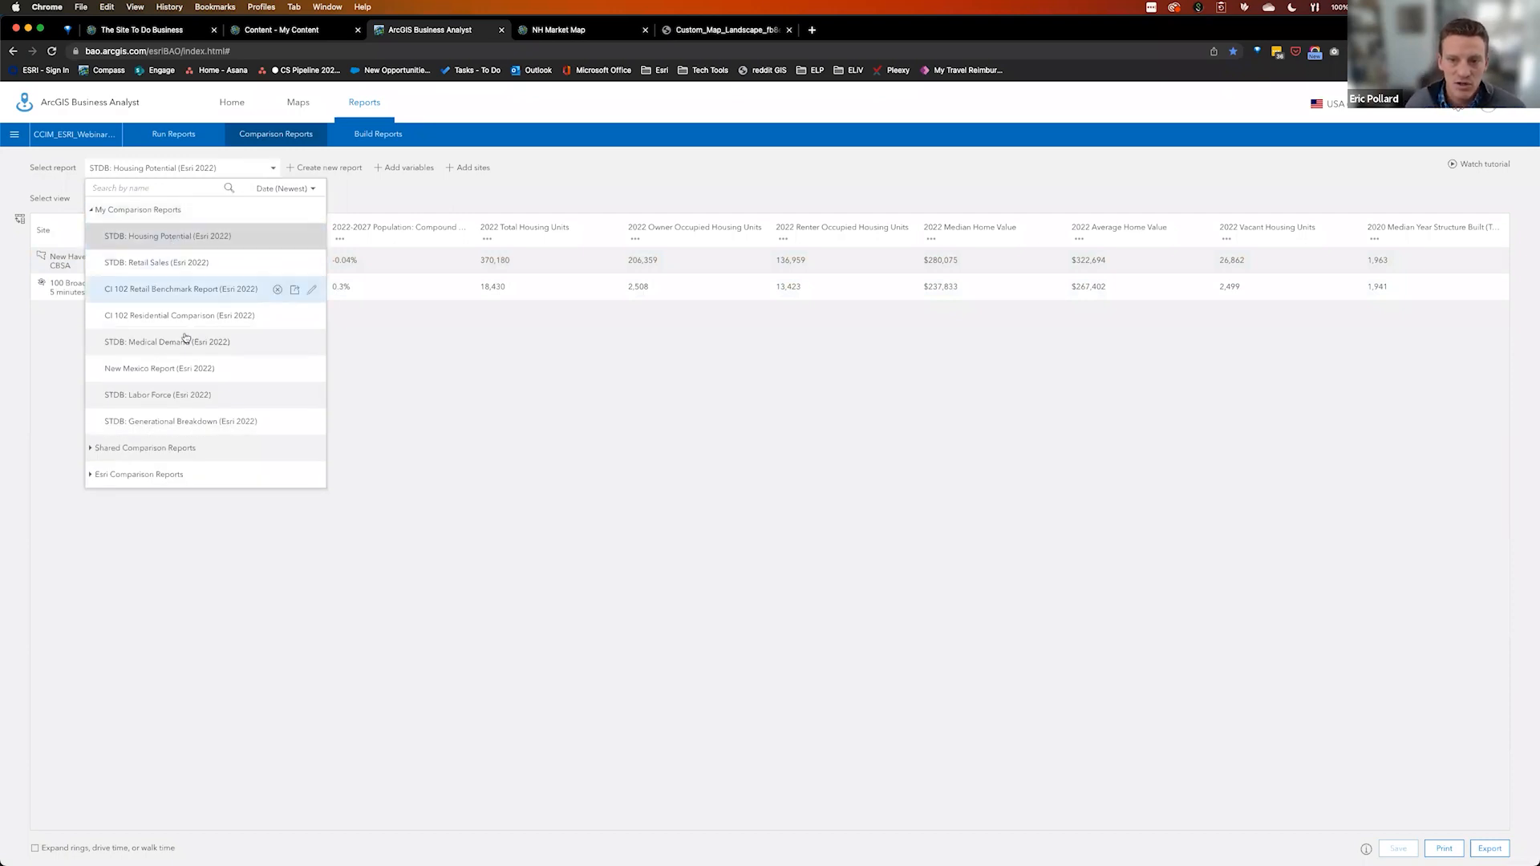
click(190, 263)
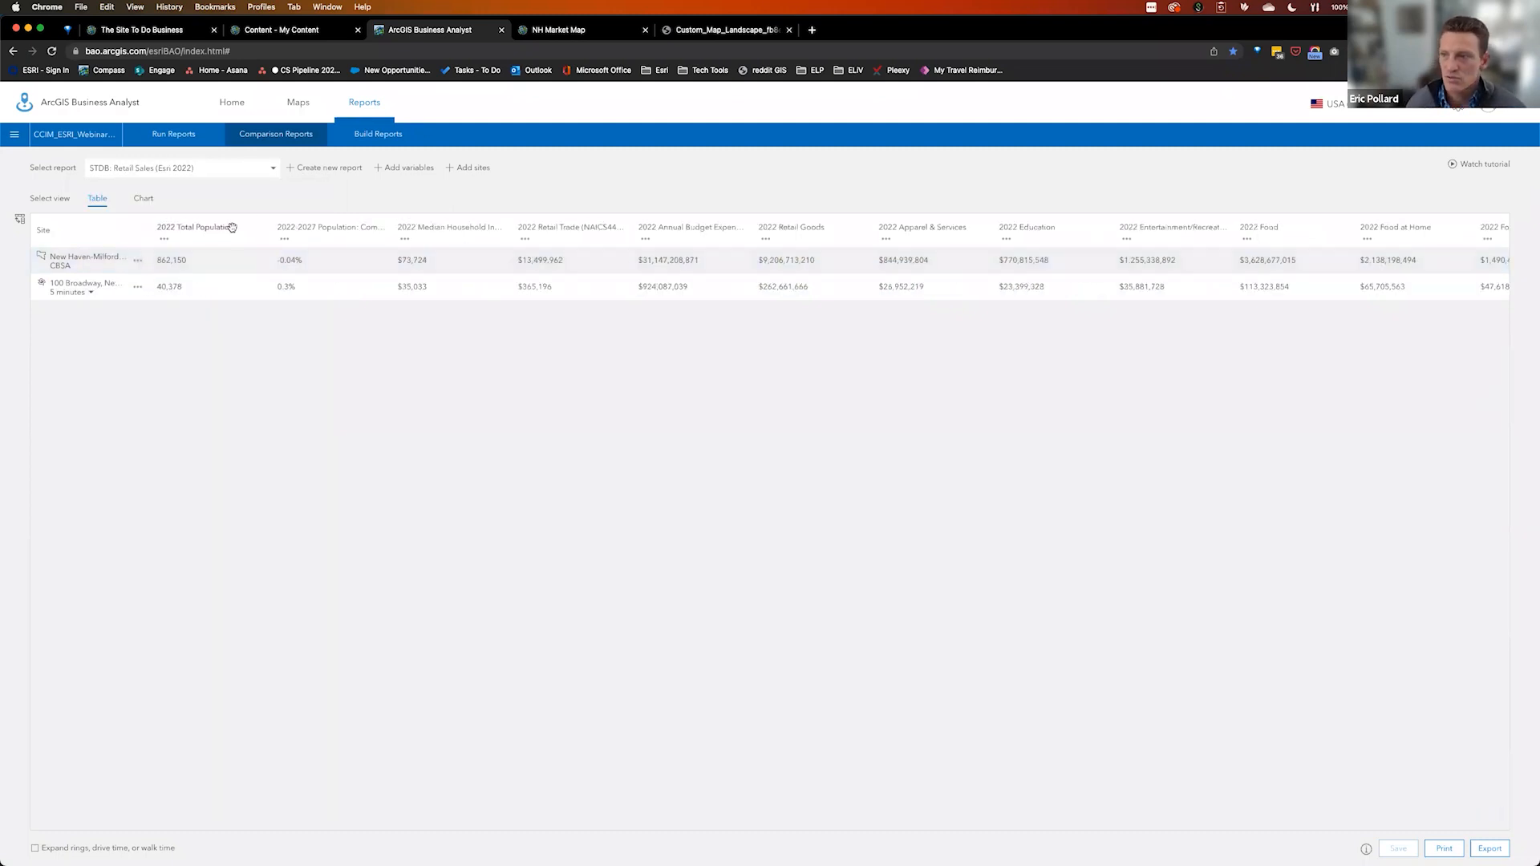
click(275, 169)
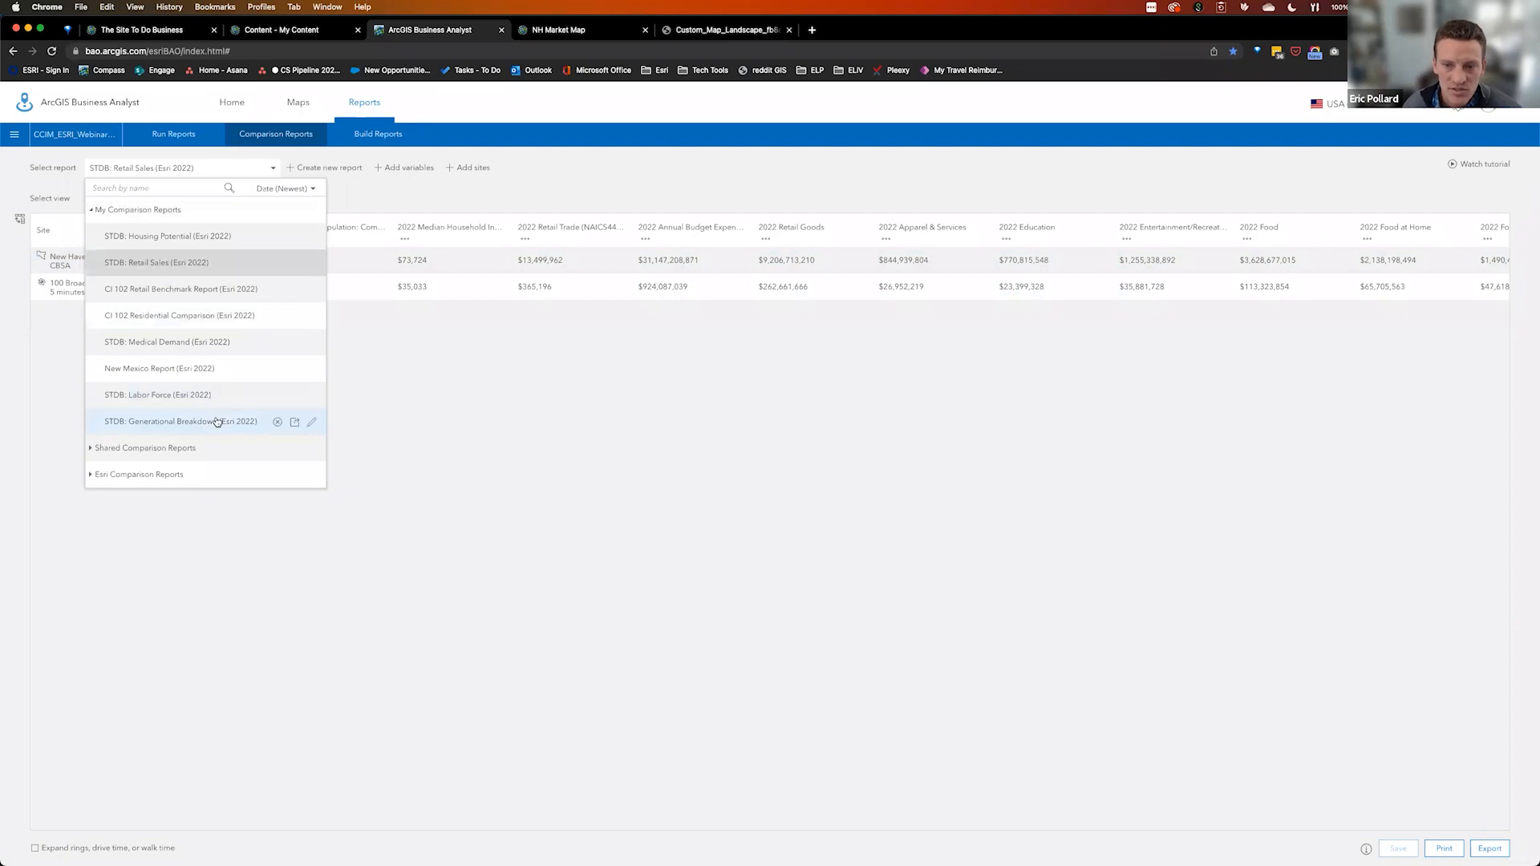
click(210, 472)
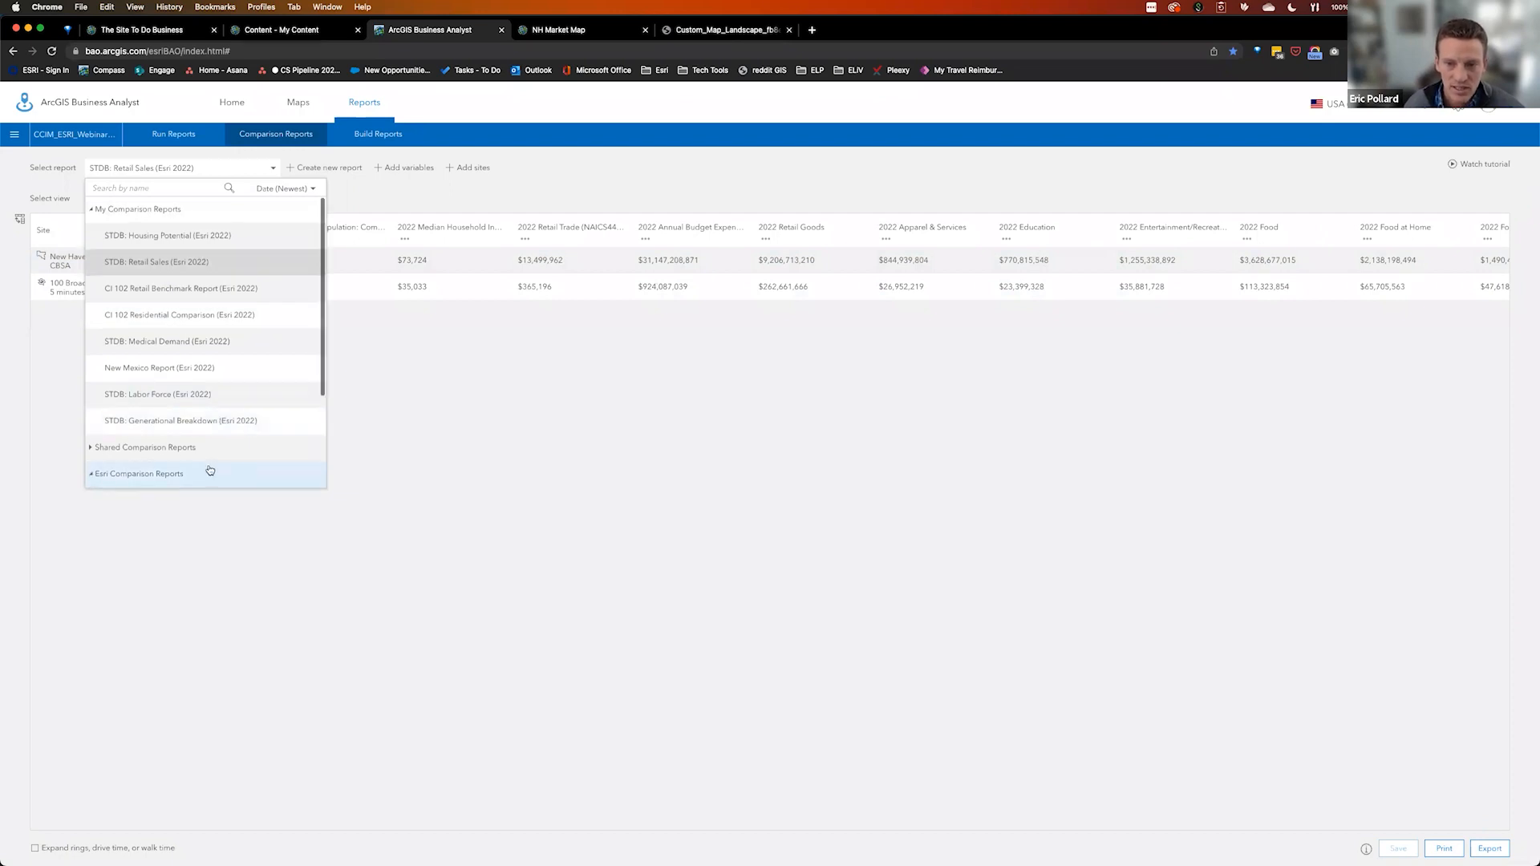
scroll(212, 461, down, 3)
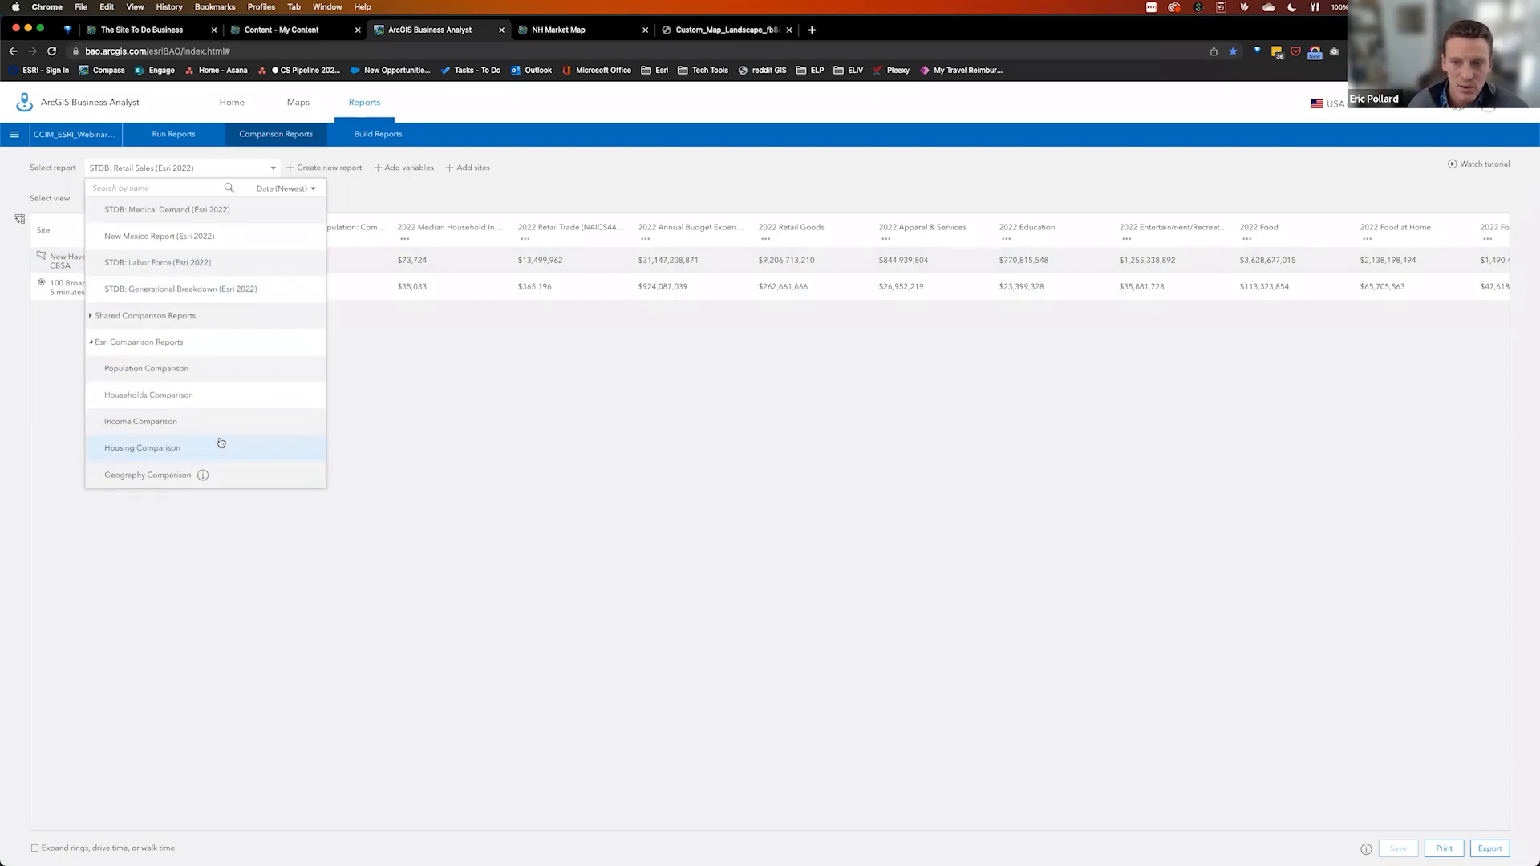
click(149, 421)
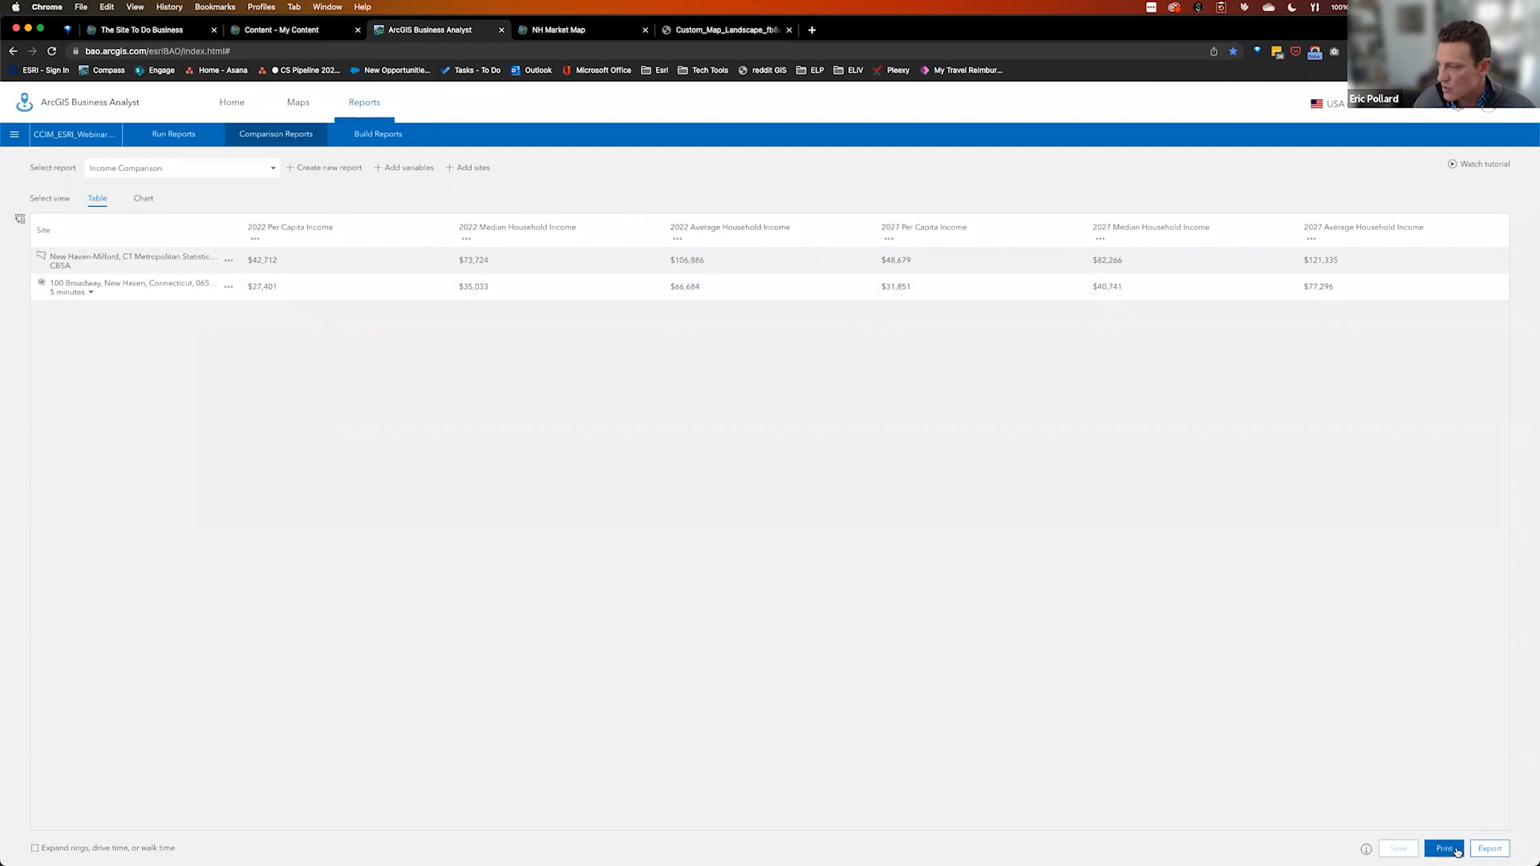
click(1491, 850)
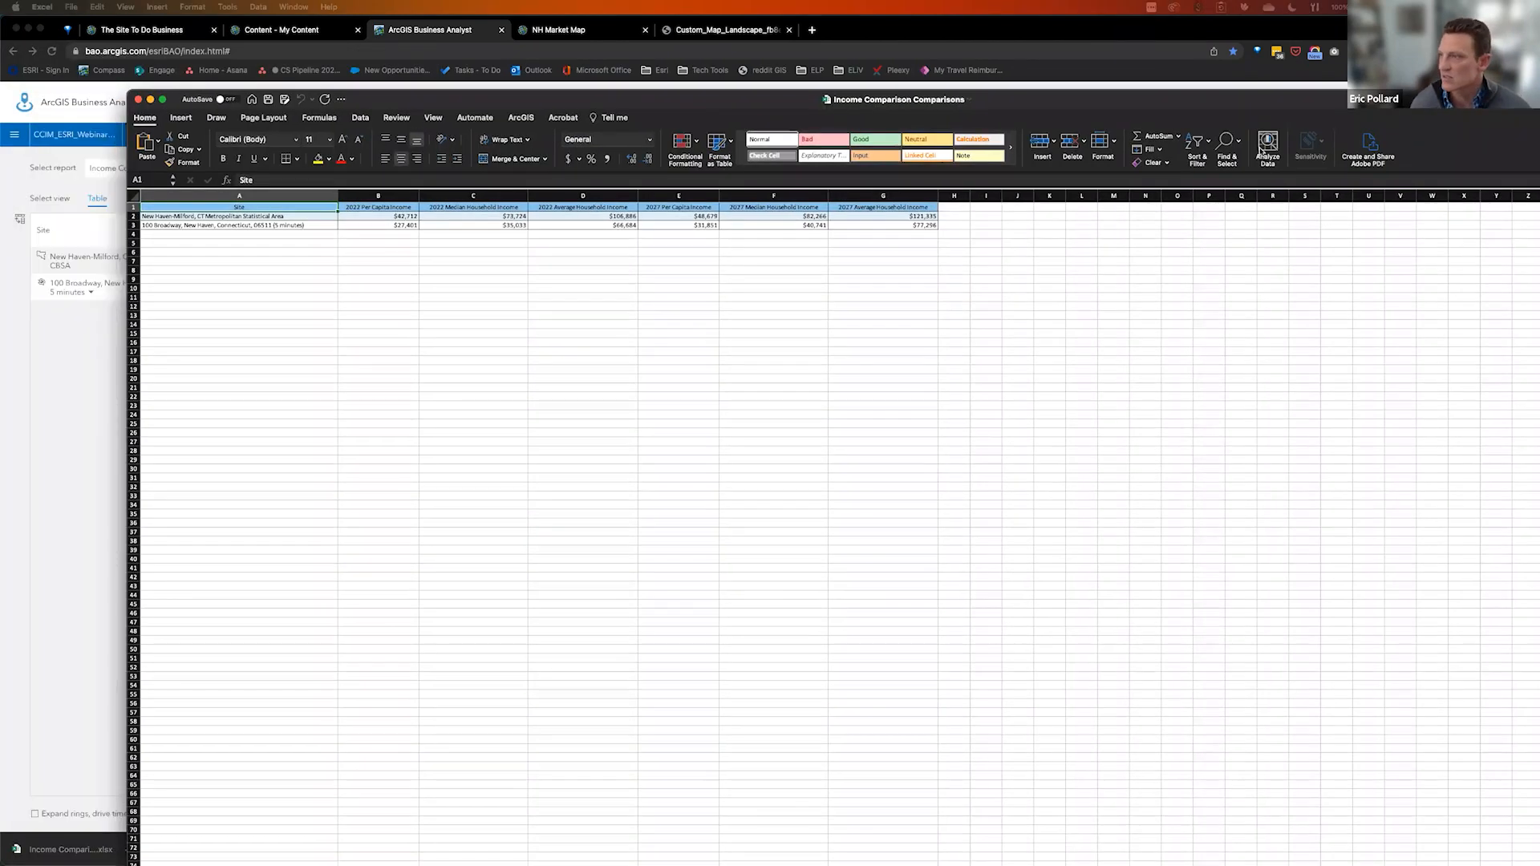
Maximize the Income Comparison workbook, zoom it to 170% to read the figures, then minimize Excel
drag(1261, 151, 1236, 10)
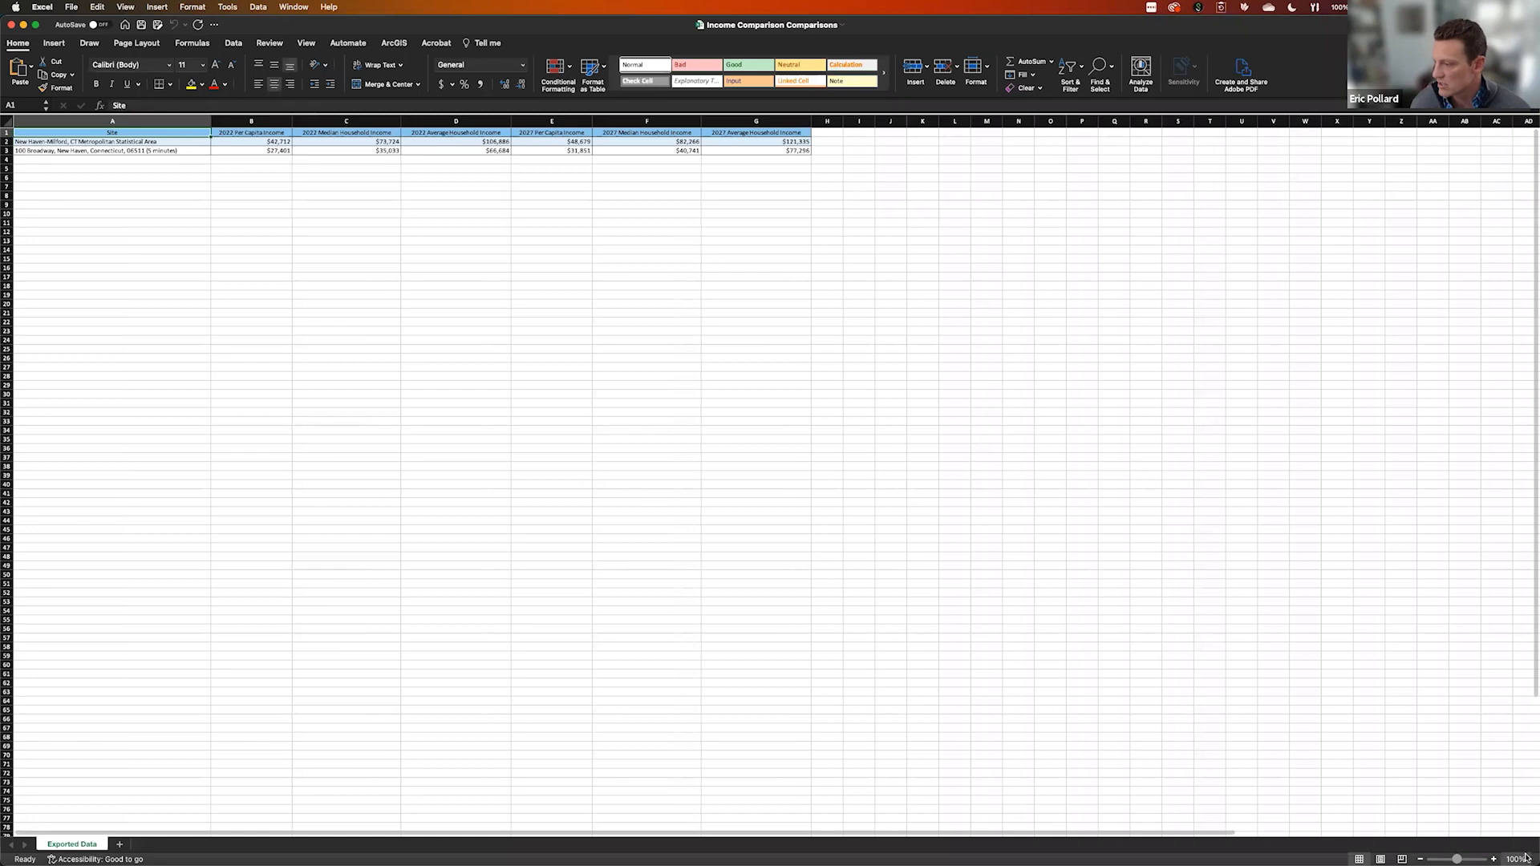
click(1494, 858)
click(1493, 859)
click(1494, 858)
click(1494, 858)
click(1494, 859)
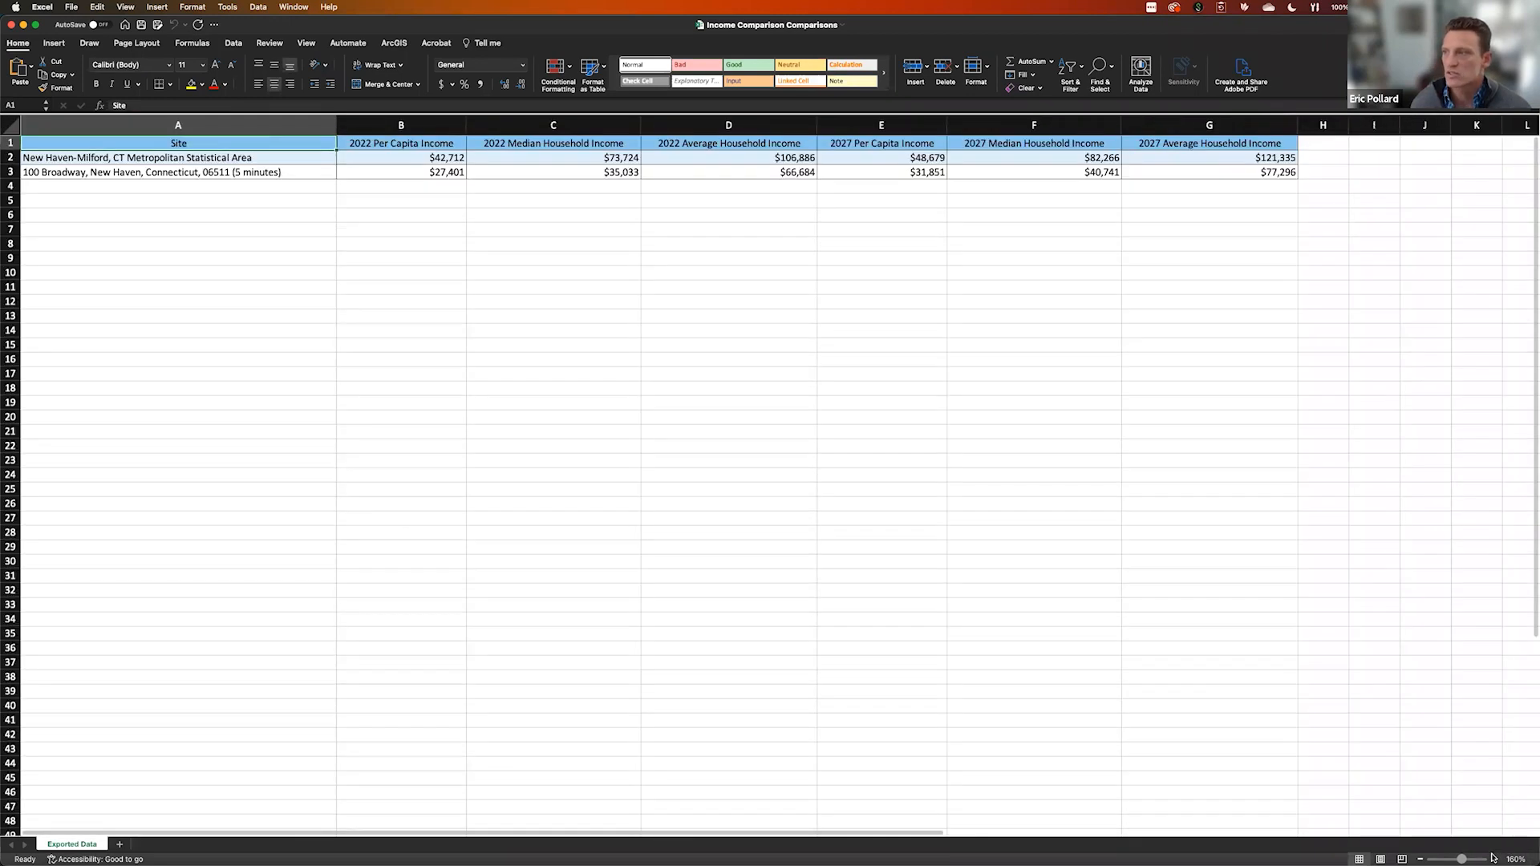
click(1494, 859)
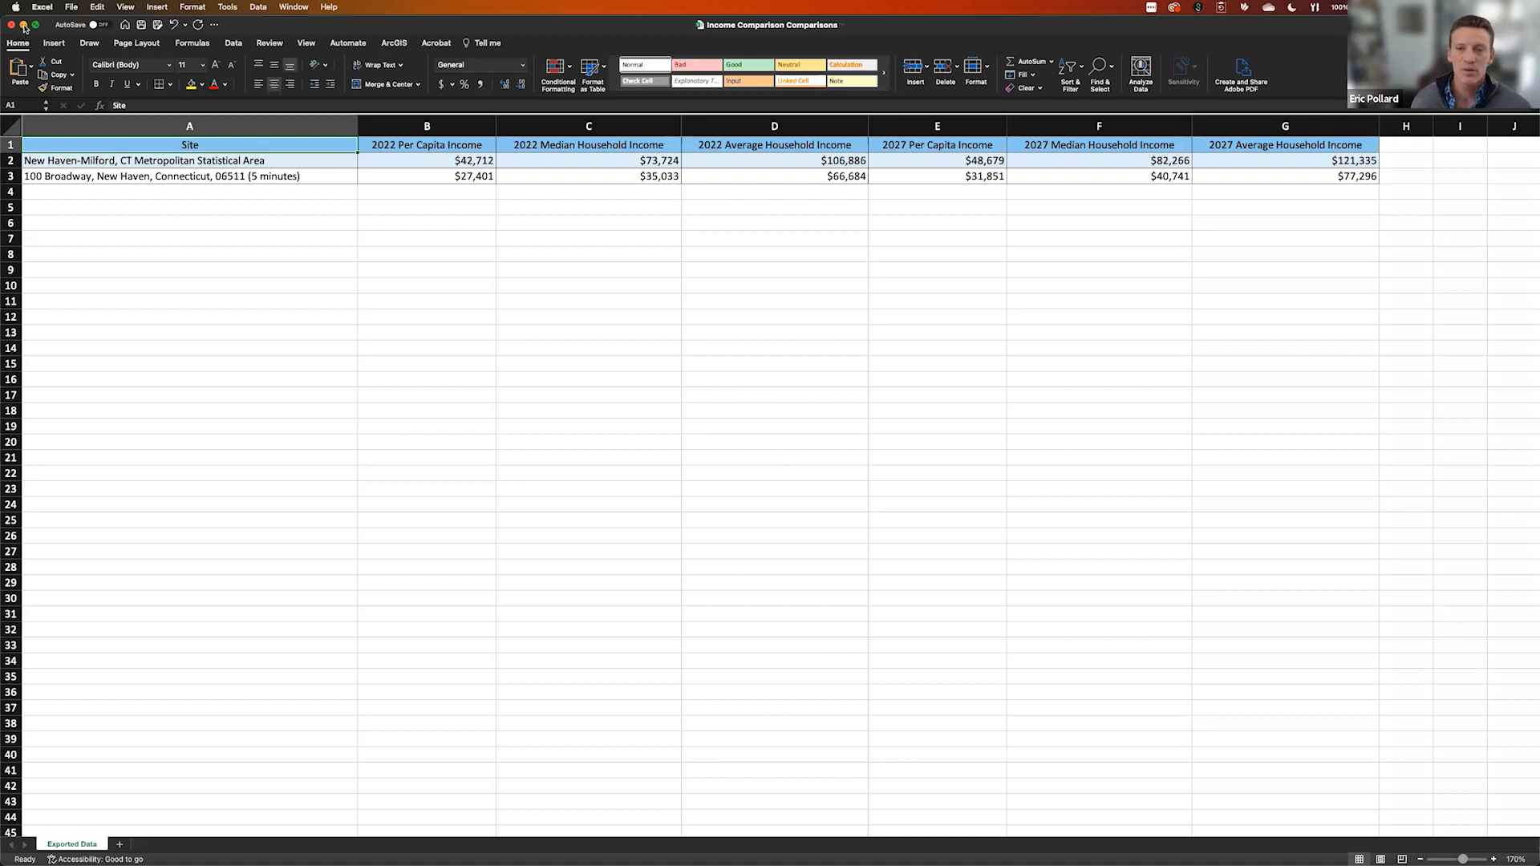
click(23, 26)
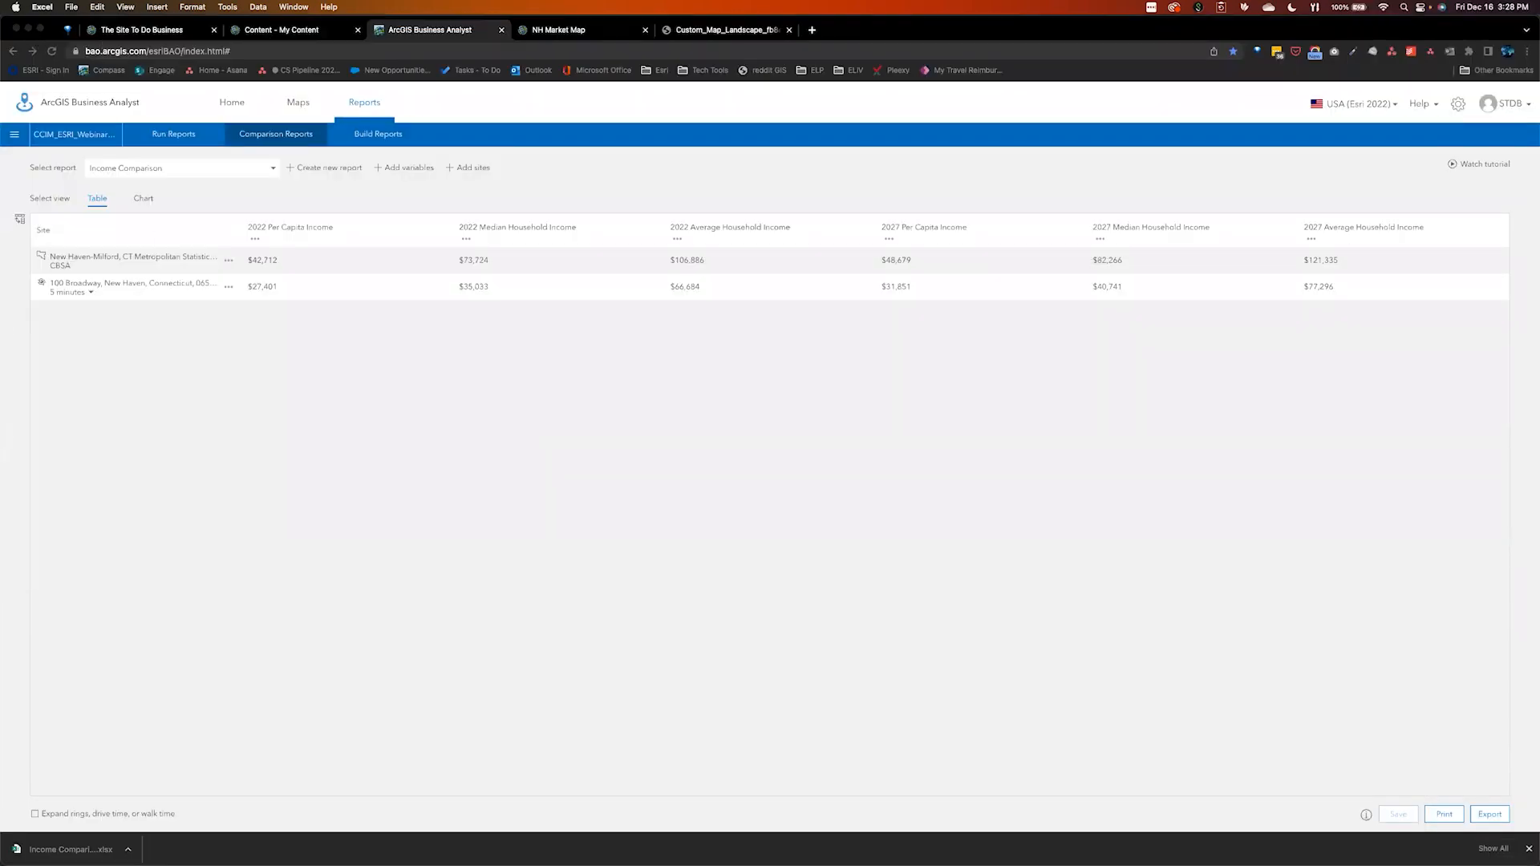
Switch from My Content to the NH Market Map web map tab, then open a new browser tab
click(300, 30)
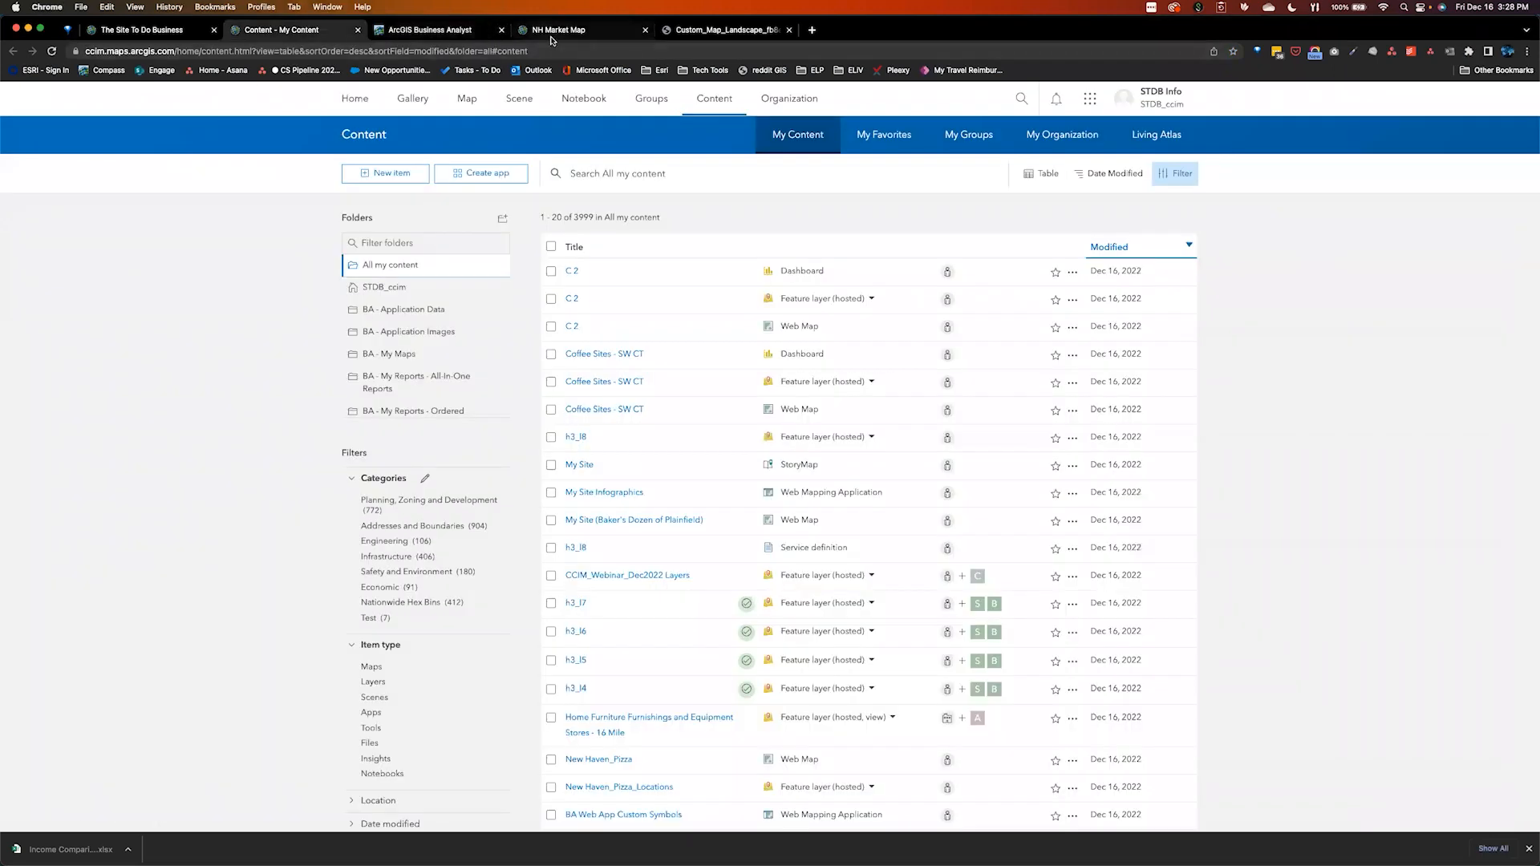
click(553, 32)
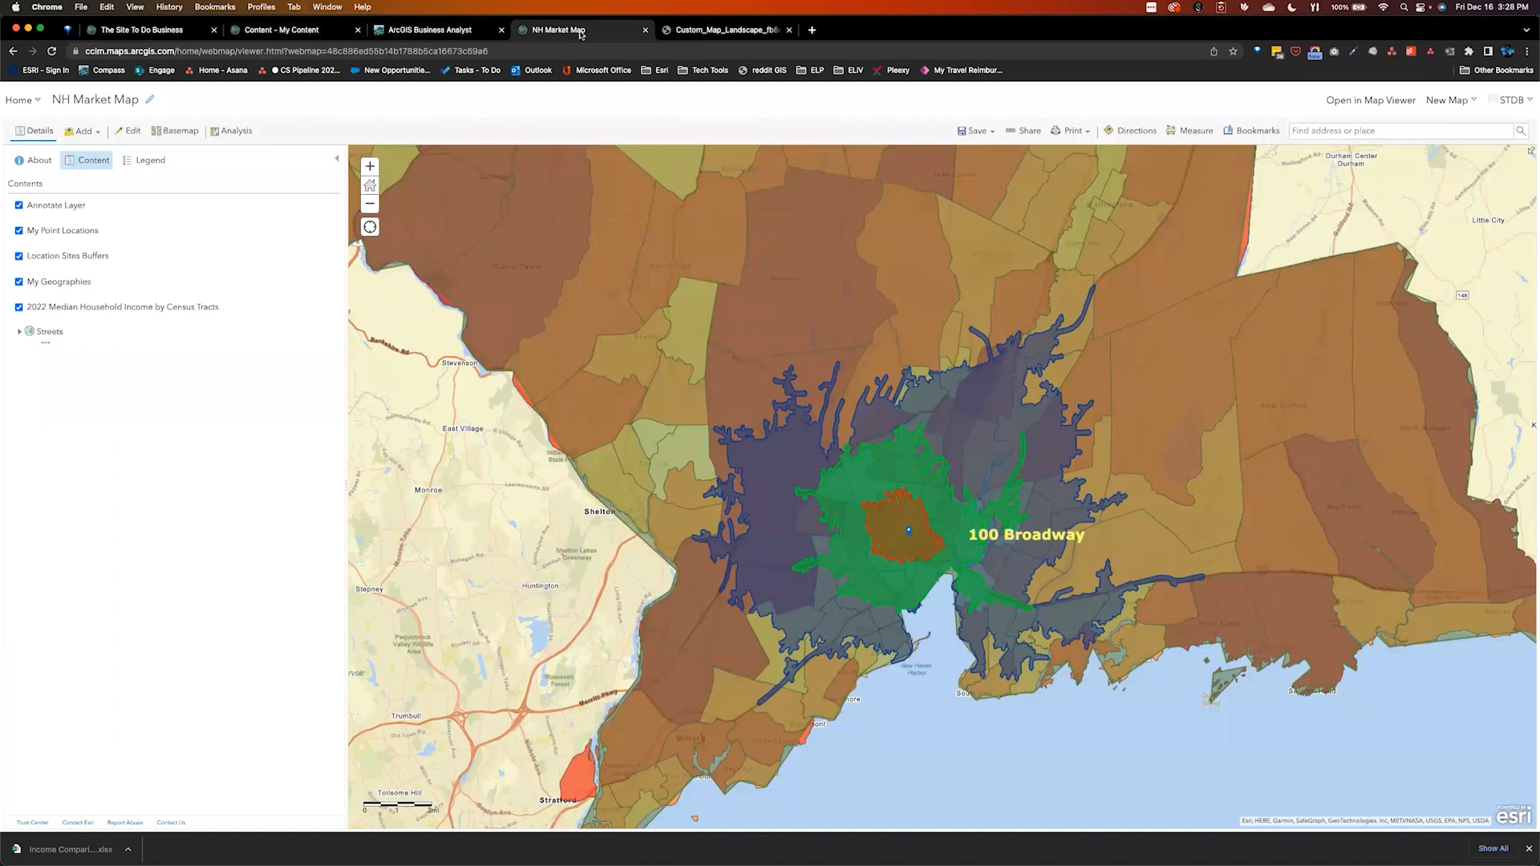
click(812, 30)
Google 'esri datta and methdology' and open the Data methodologies—Esri Demographics Reference page
text(esri datta )
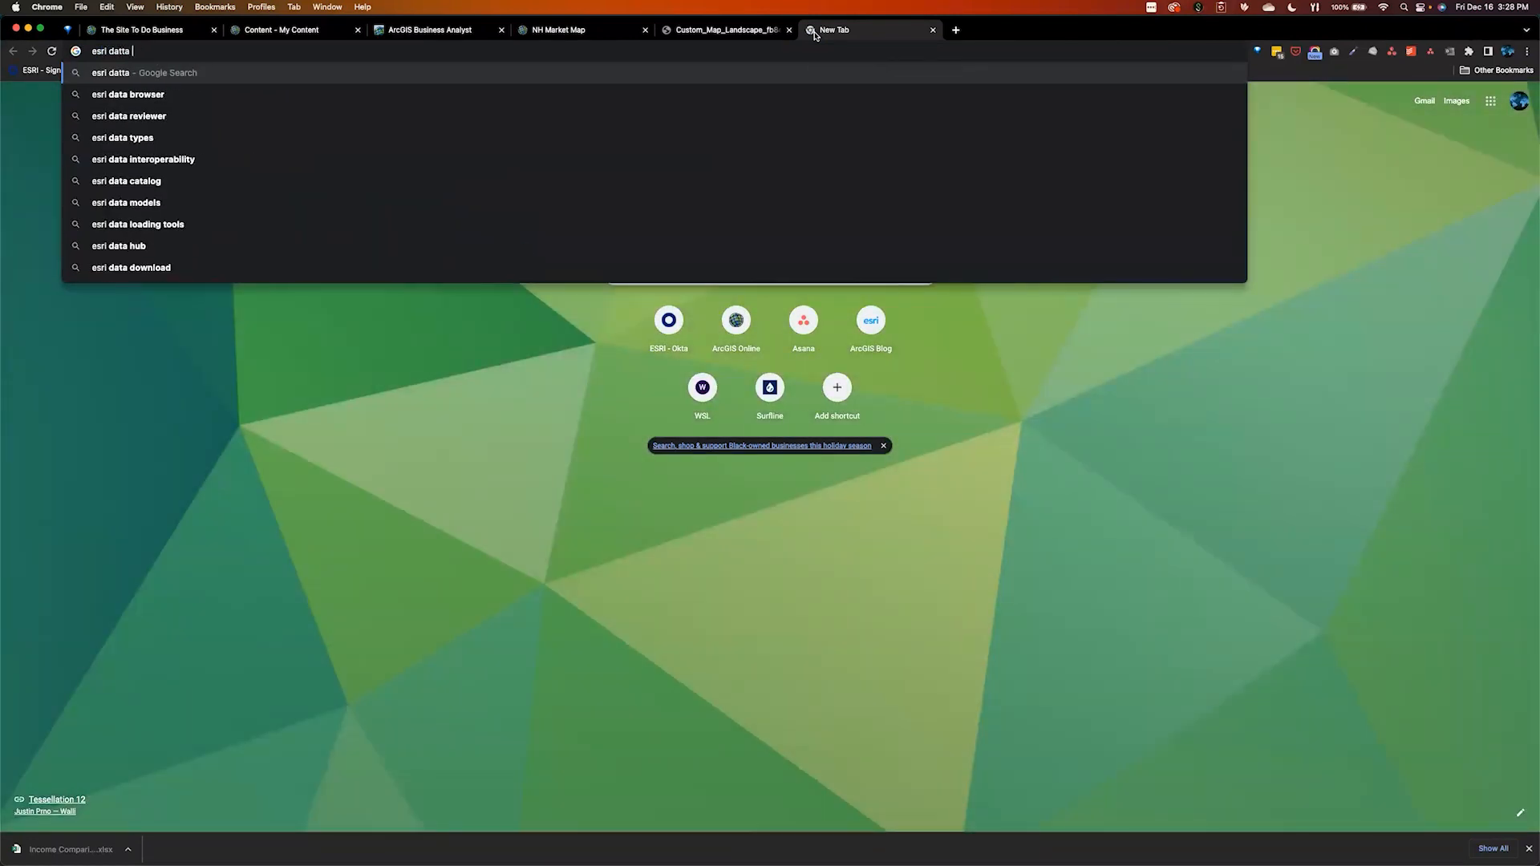
text(and methdology)
key(Return)
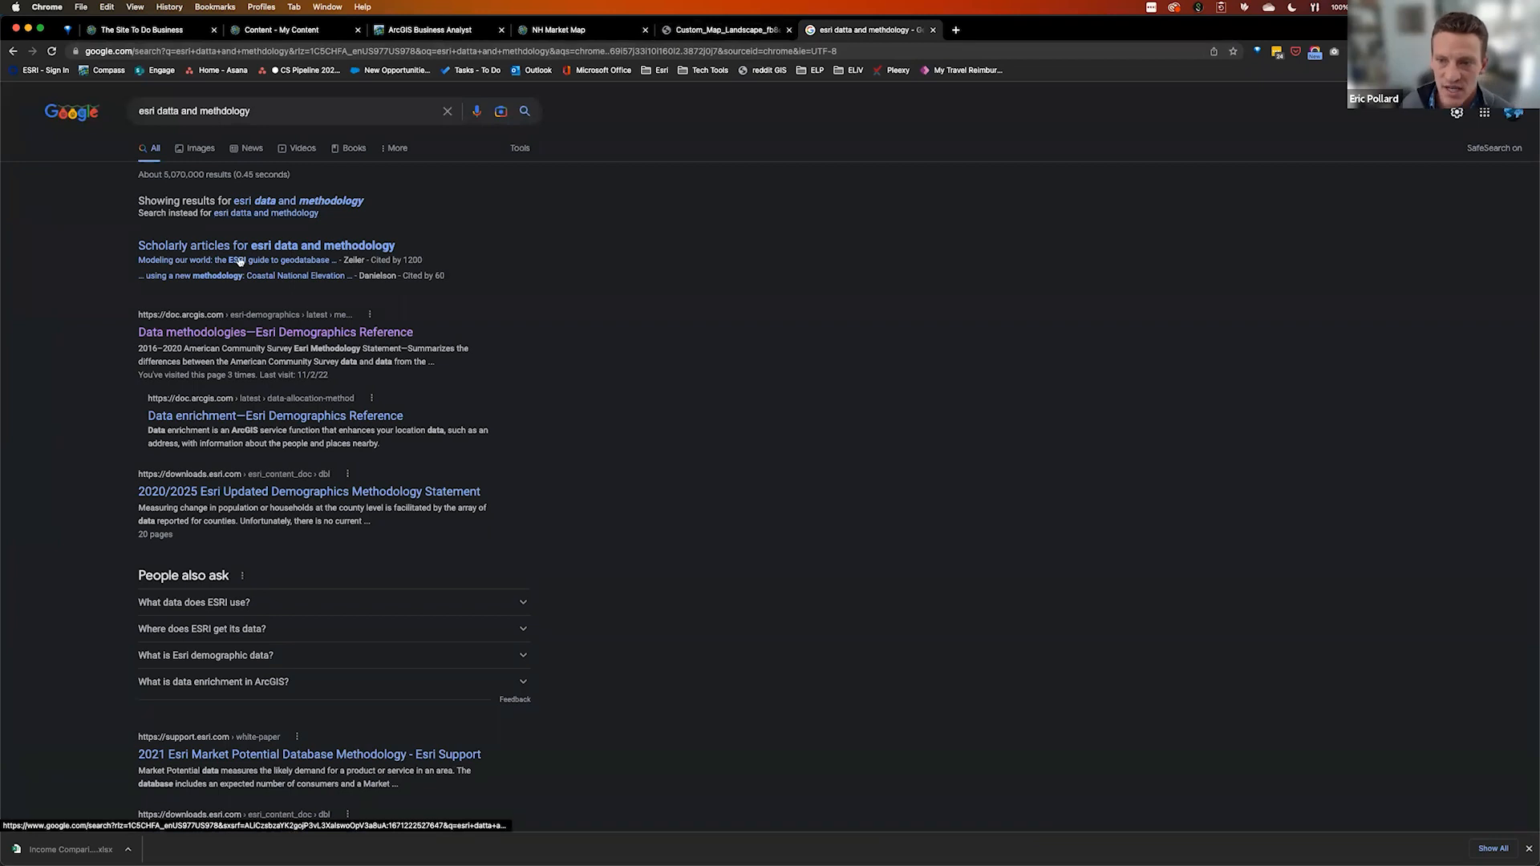
click(283, 335)
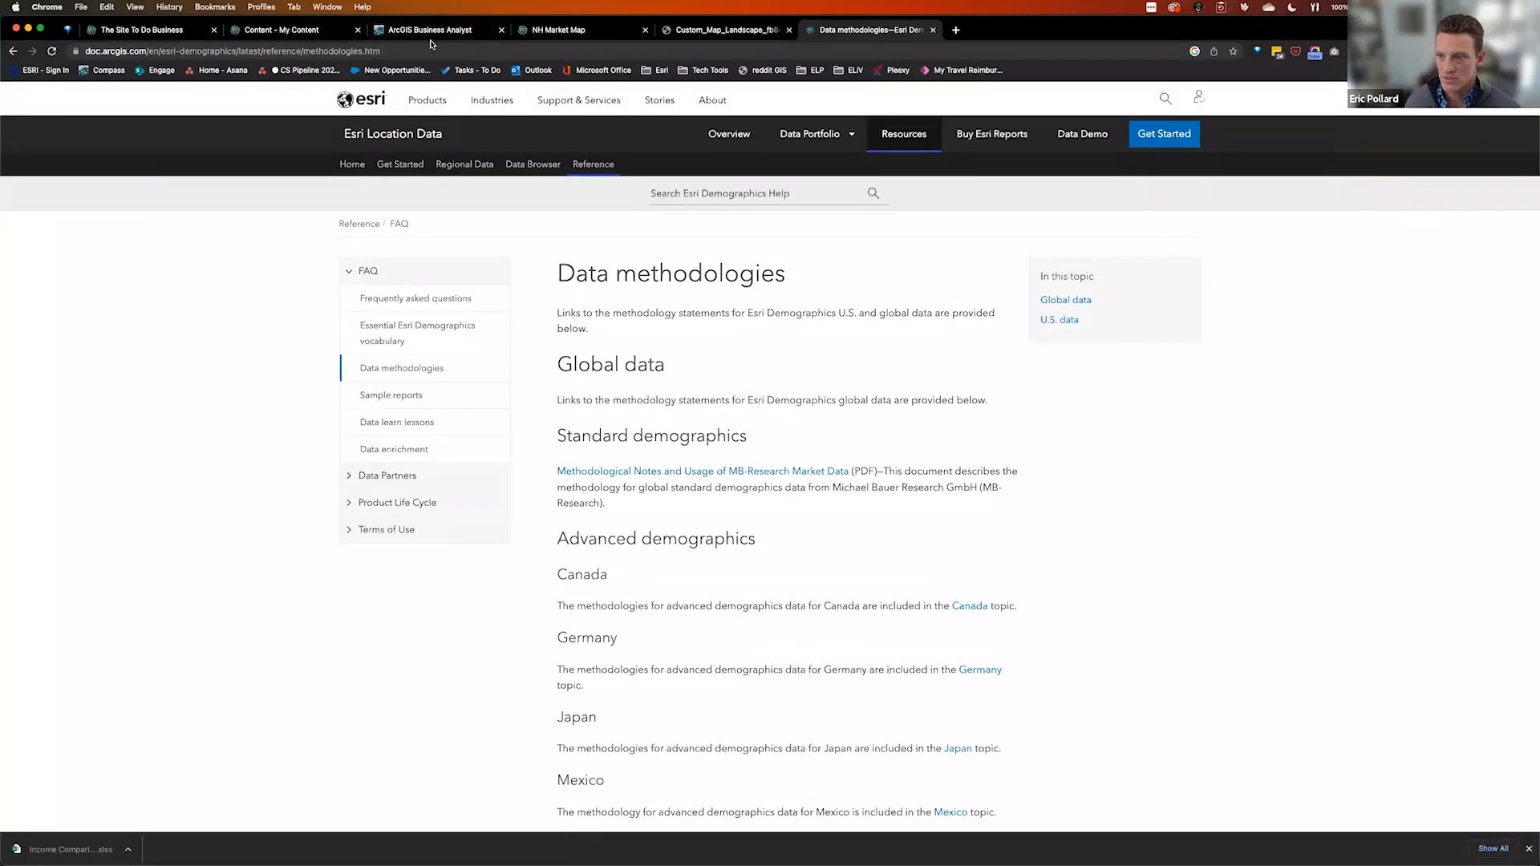
Scroll to the U.S. data list and open the 2022/2027 Esri Updated Demographics Methodology Statement
scroll(1007, 590, down, 1)
scroll(1008, 590, down, 5)
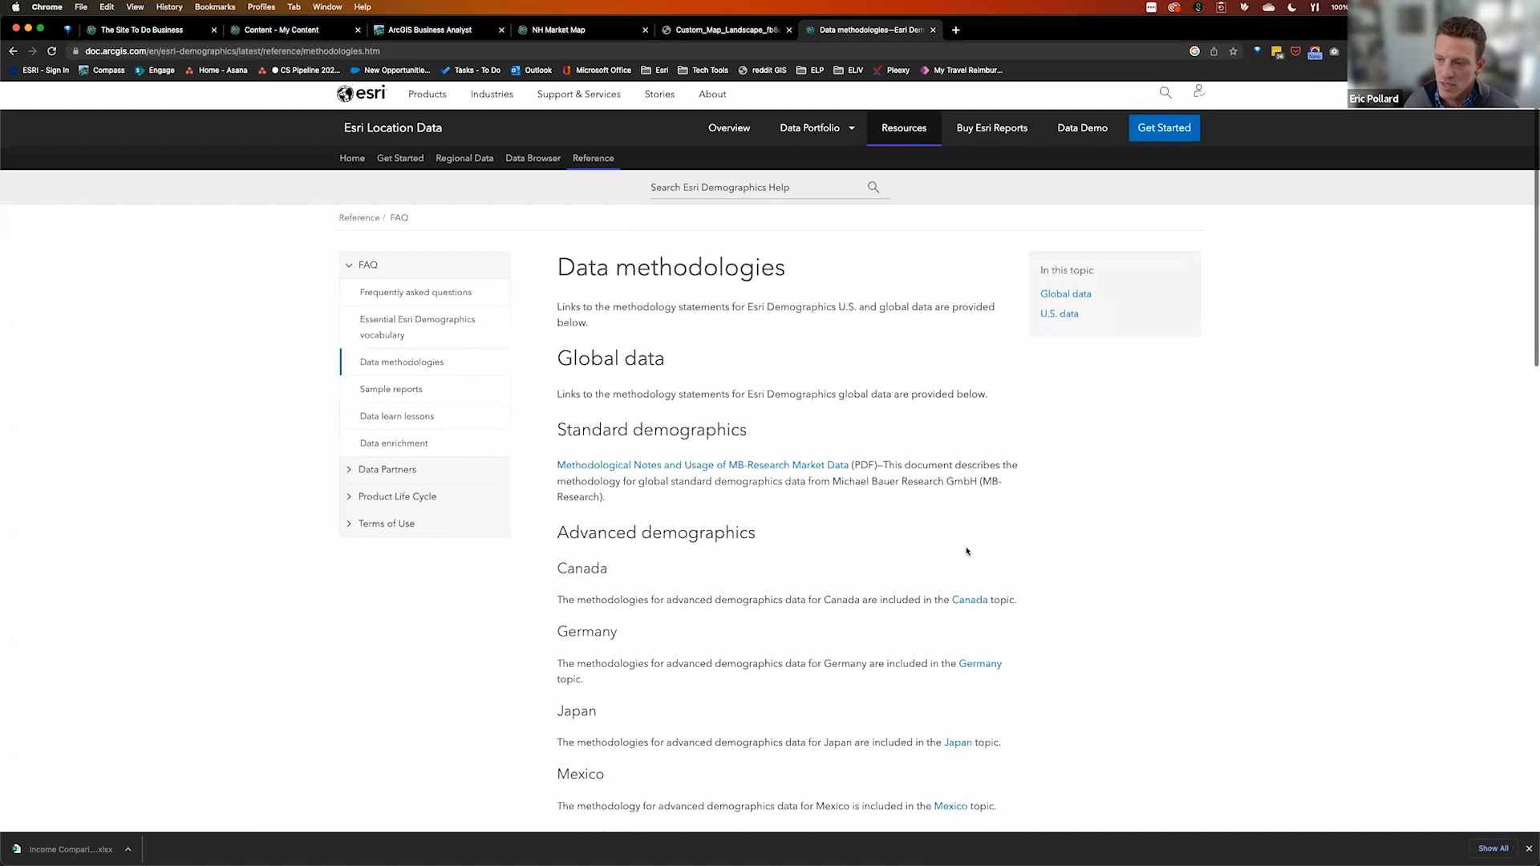
scroll(966, 548, down, 6)
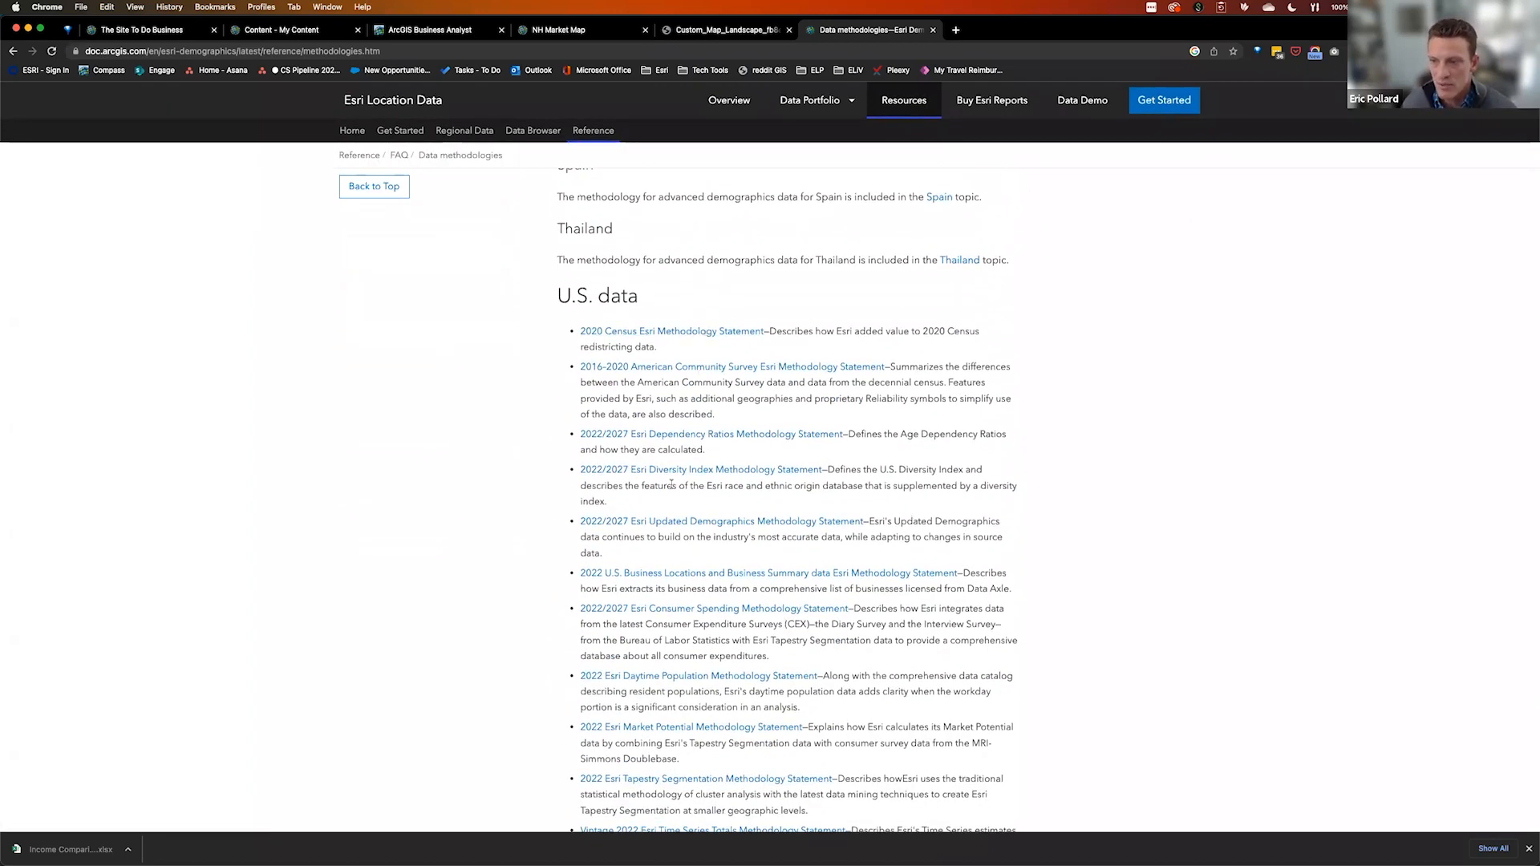
scroll(1139, 389, down, 2)
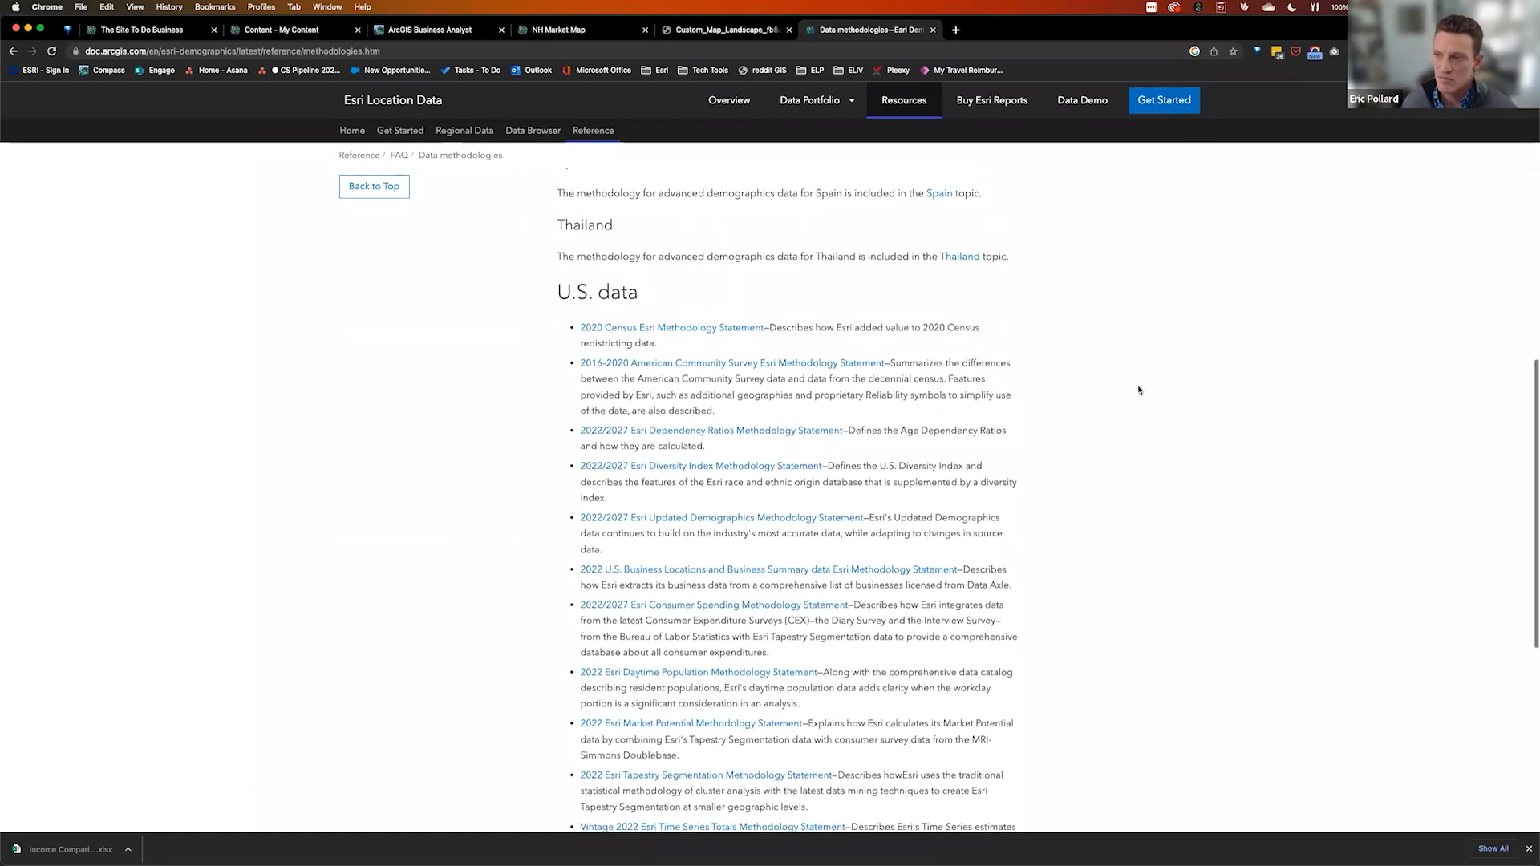
scroll(1138, 390, up, 1)
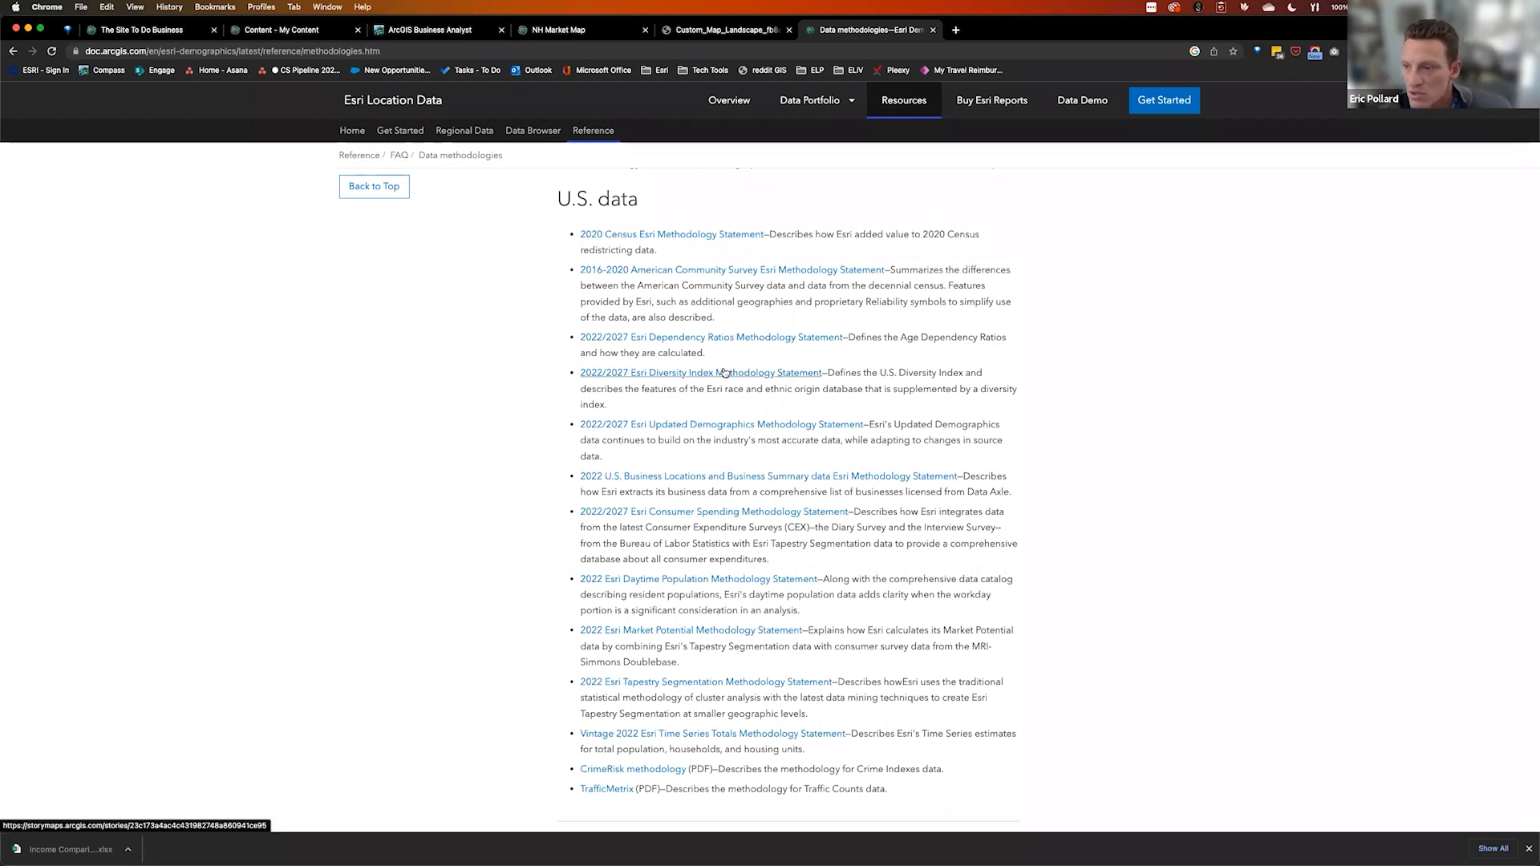
click(716, 426)
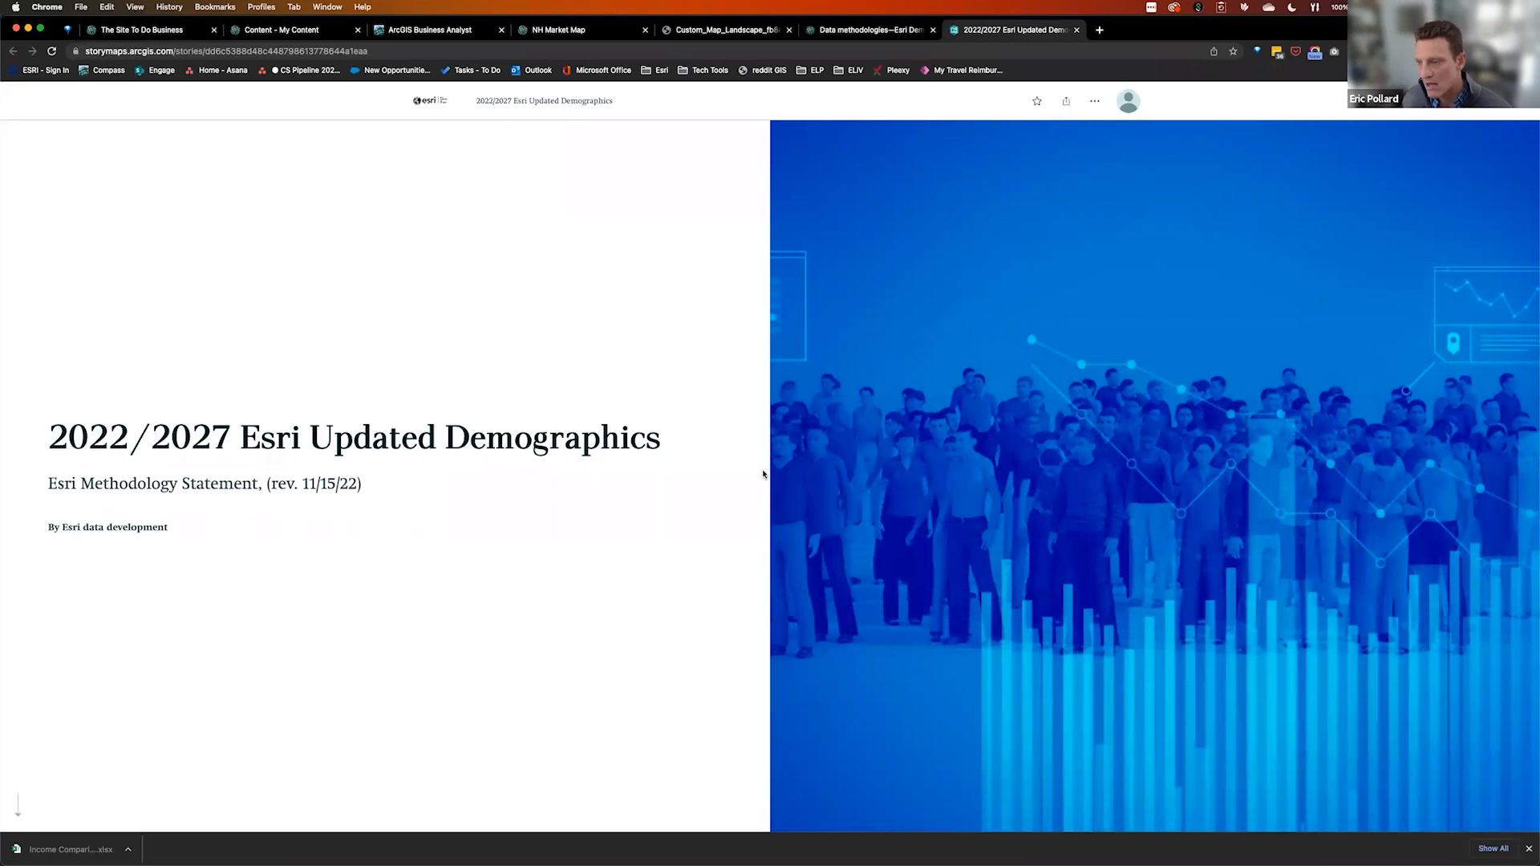
Skim the methodology statement story and scroll back up to its title
scroll(719, 527, down, 5)
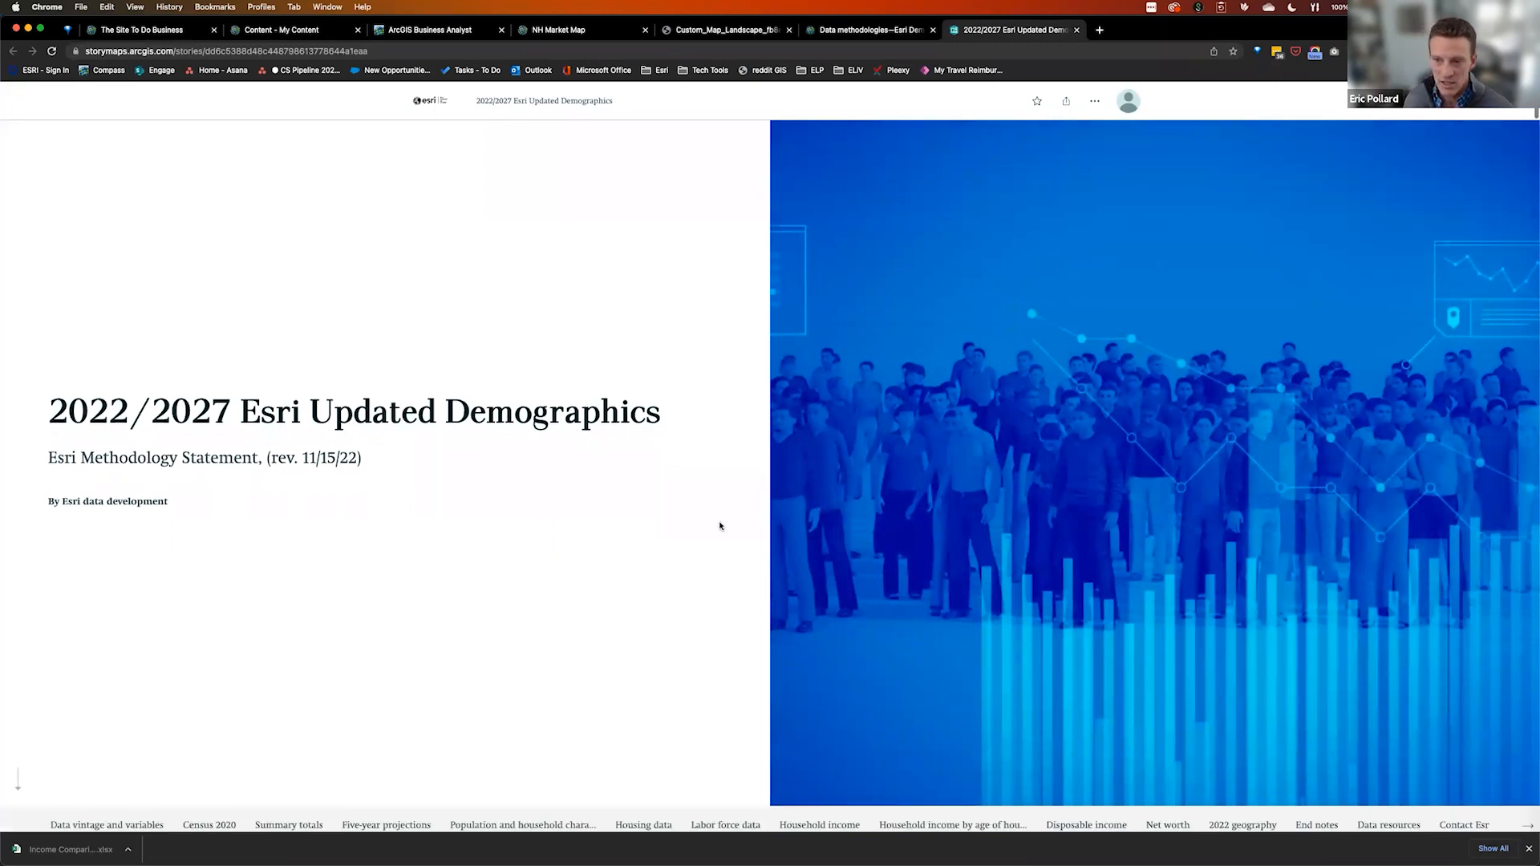
scroll(755, 683, down, 10)
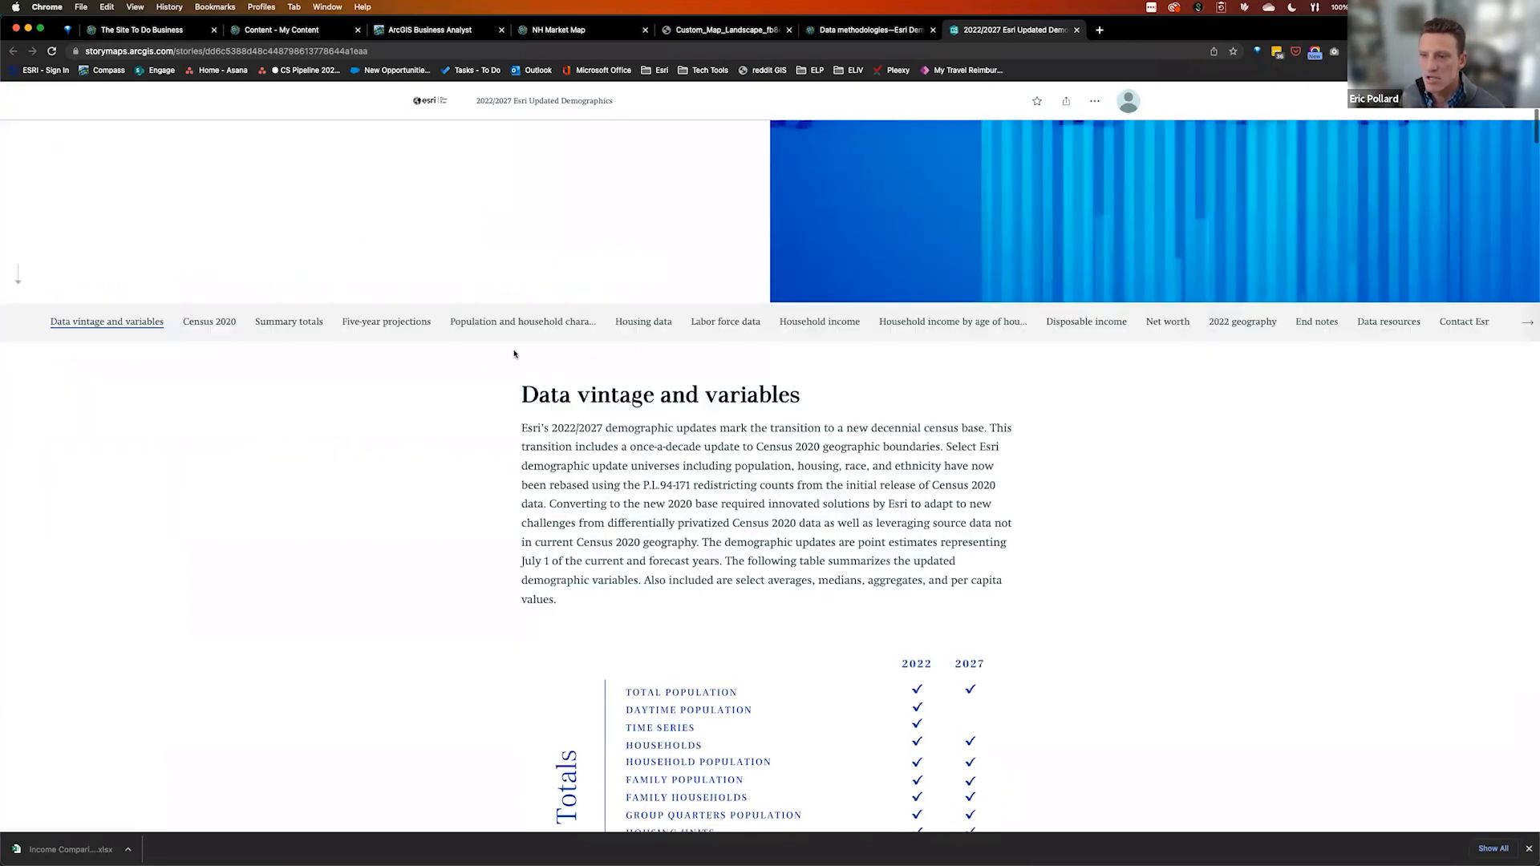
scroll(971, 546, down, 7)
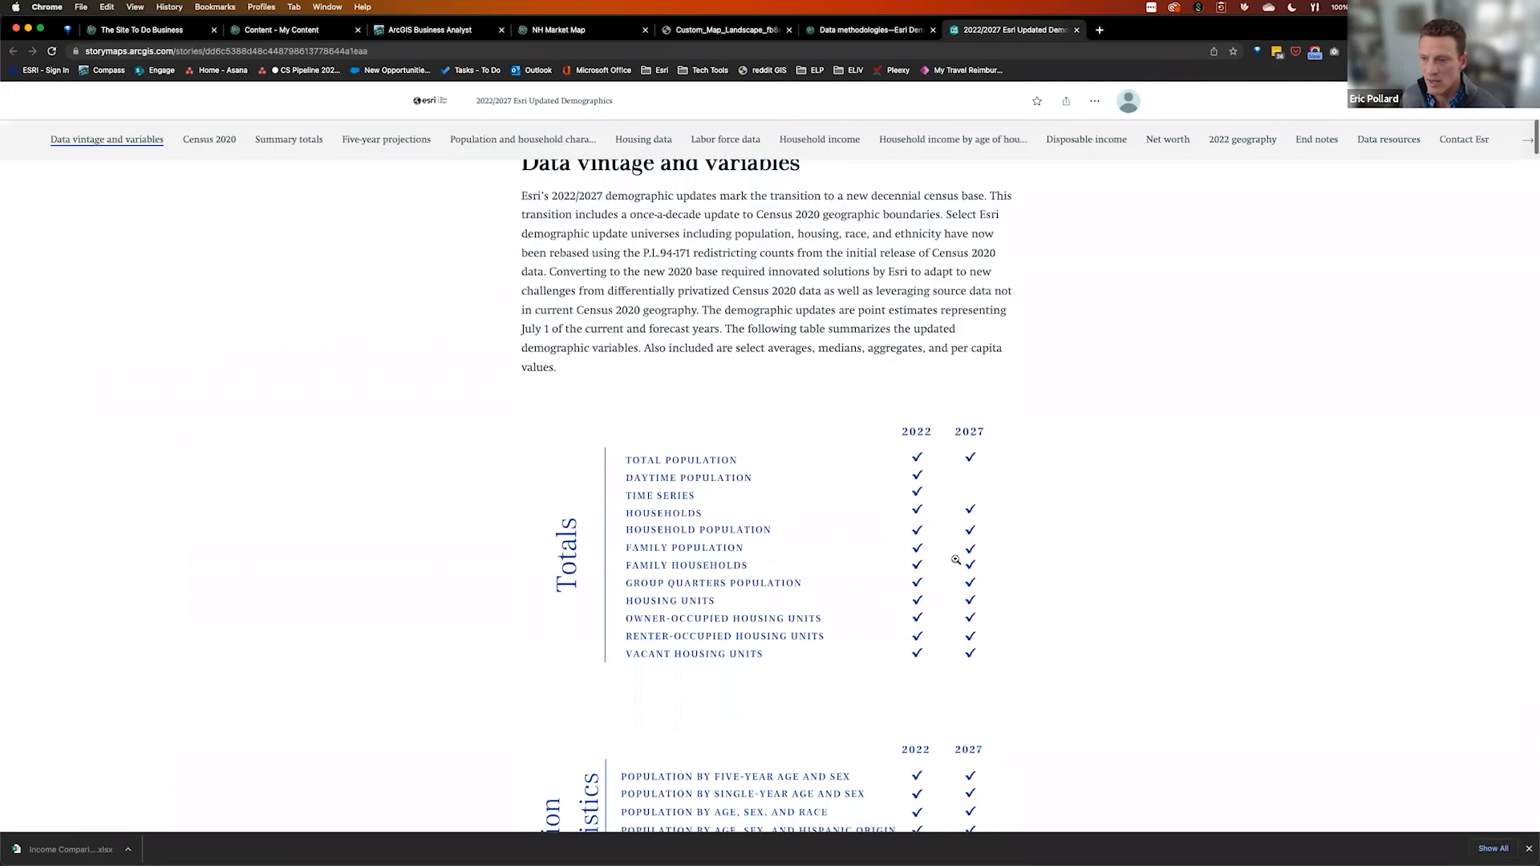
scroll(867, 382, down, 20)
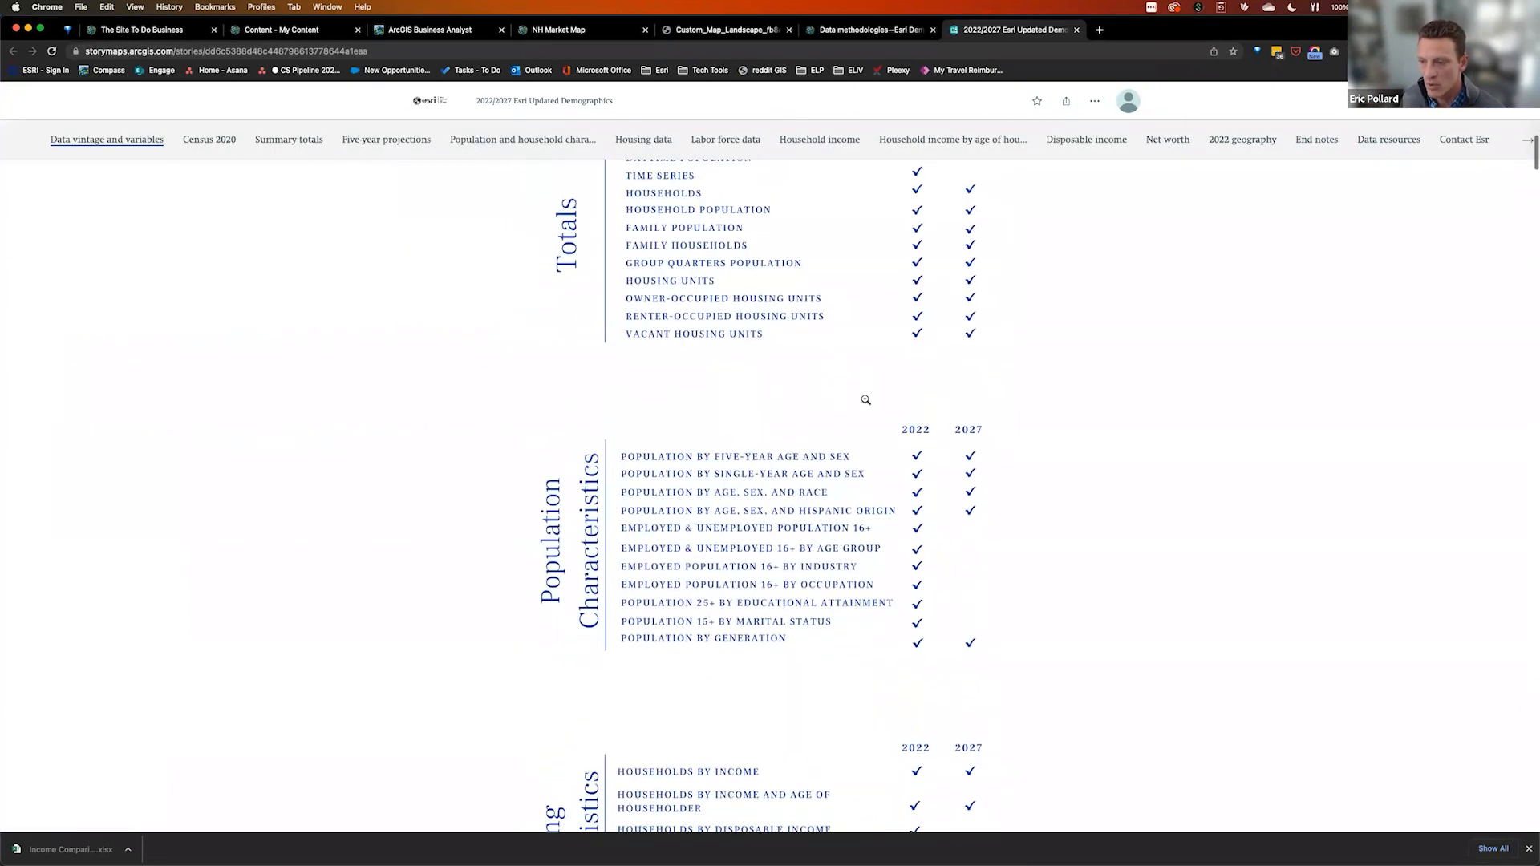
scroll(825, 498, down, 20)
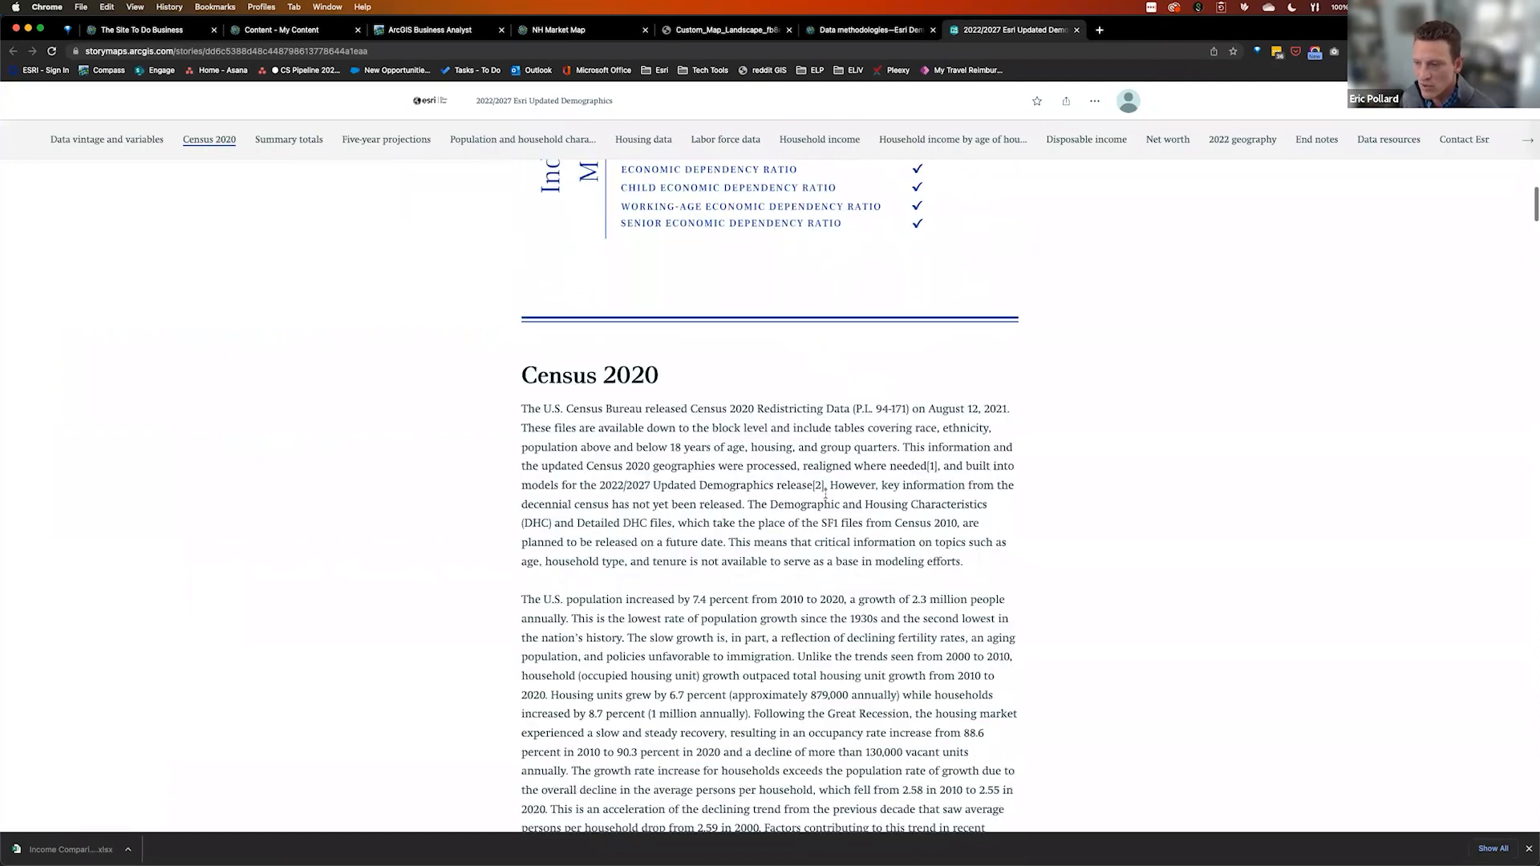
scroll(825, 492, down, 18)
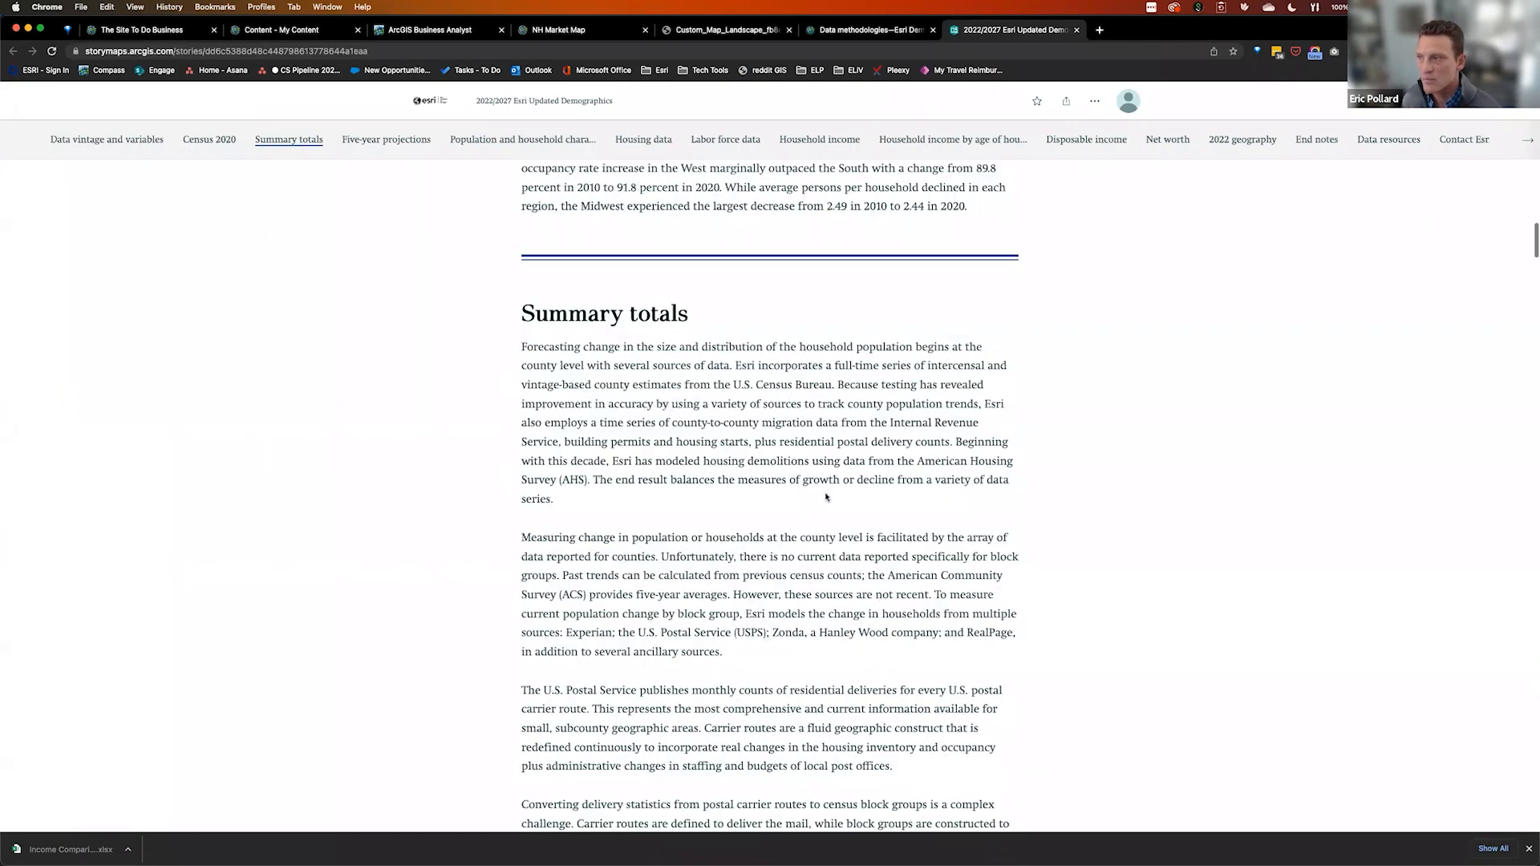
scroll(971, 282, down, 12)
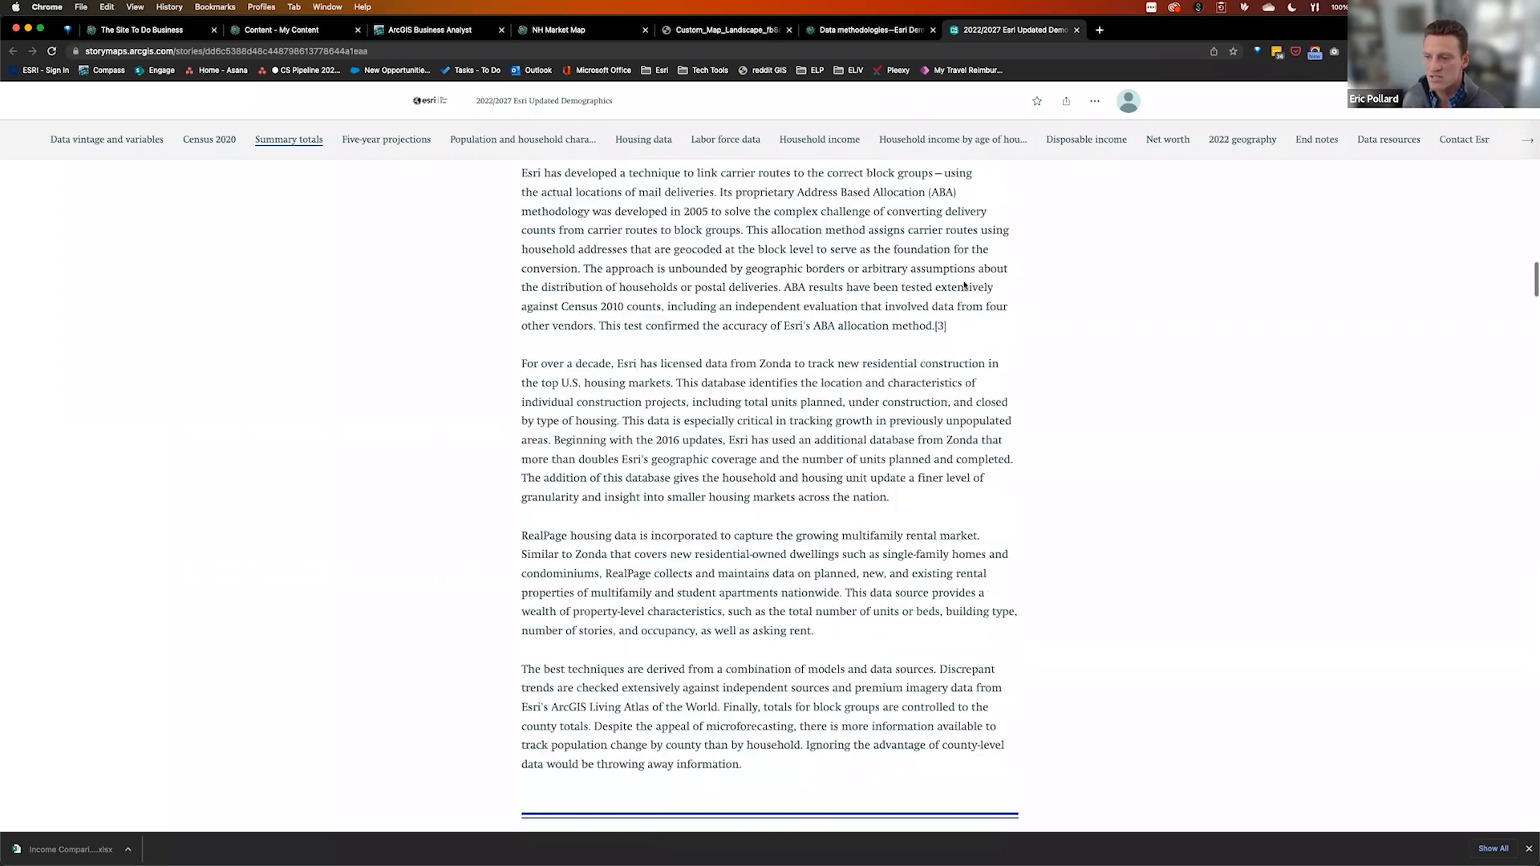
scroll(825, 285, up, 3)
scroll(825, 286, up, 20)
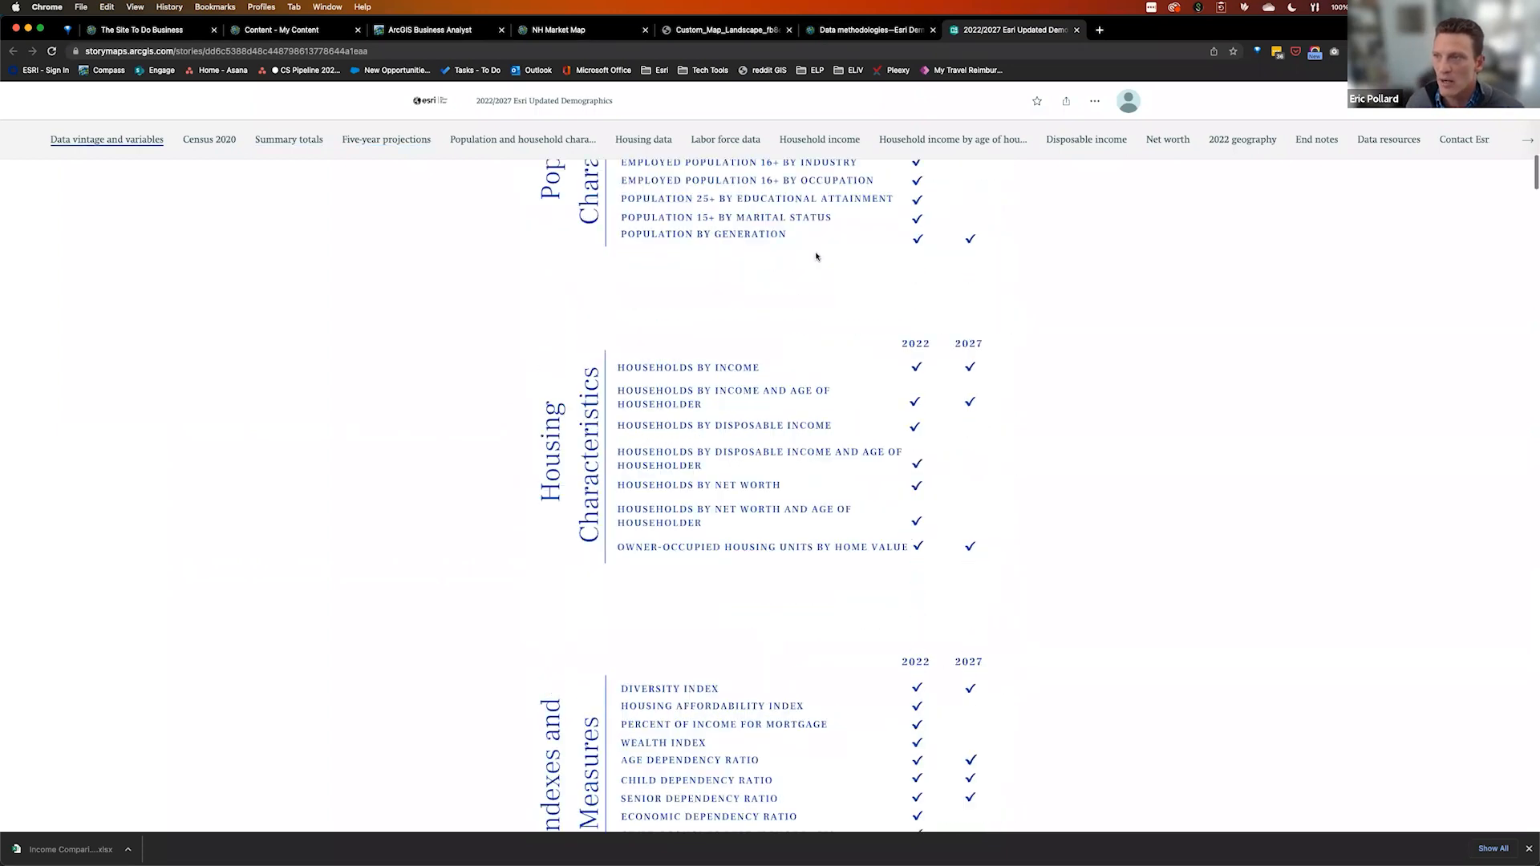
Go via the NH Market Map tab back to Business Analyst and switch from the income report to Maps
click(592, 38)
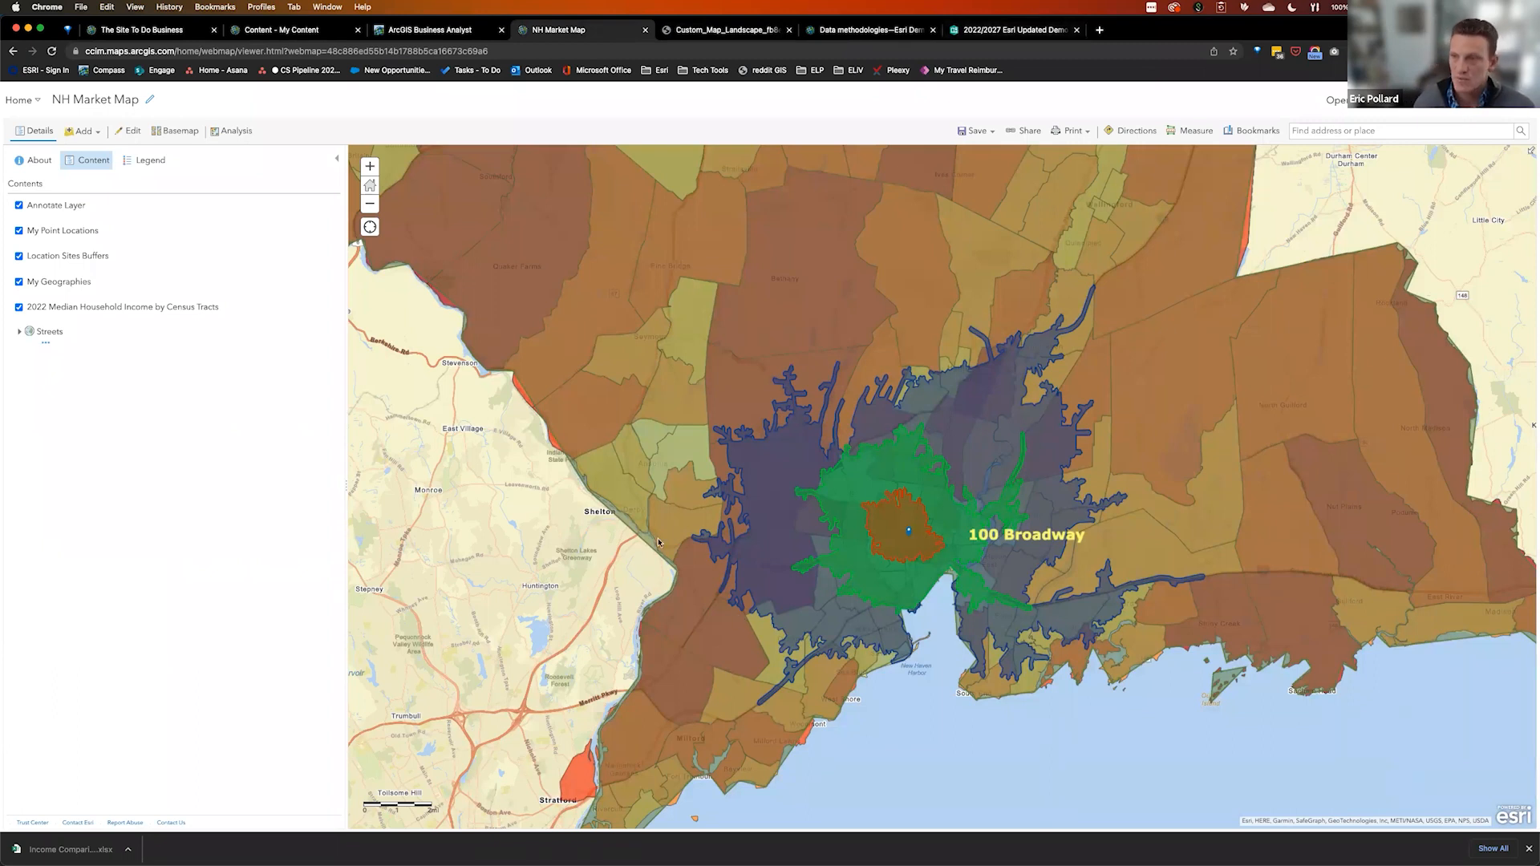
mouse_move(311, 263)
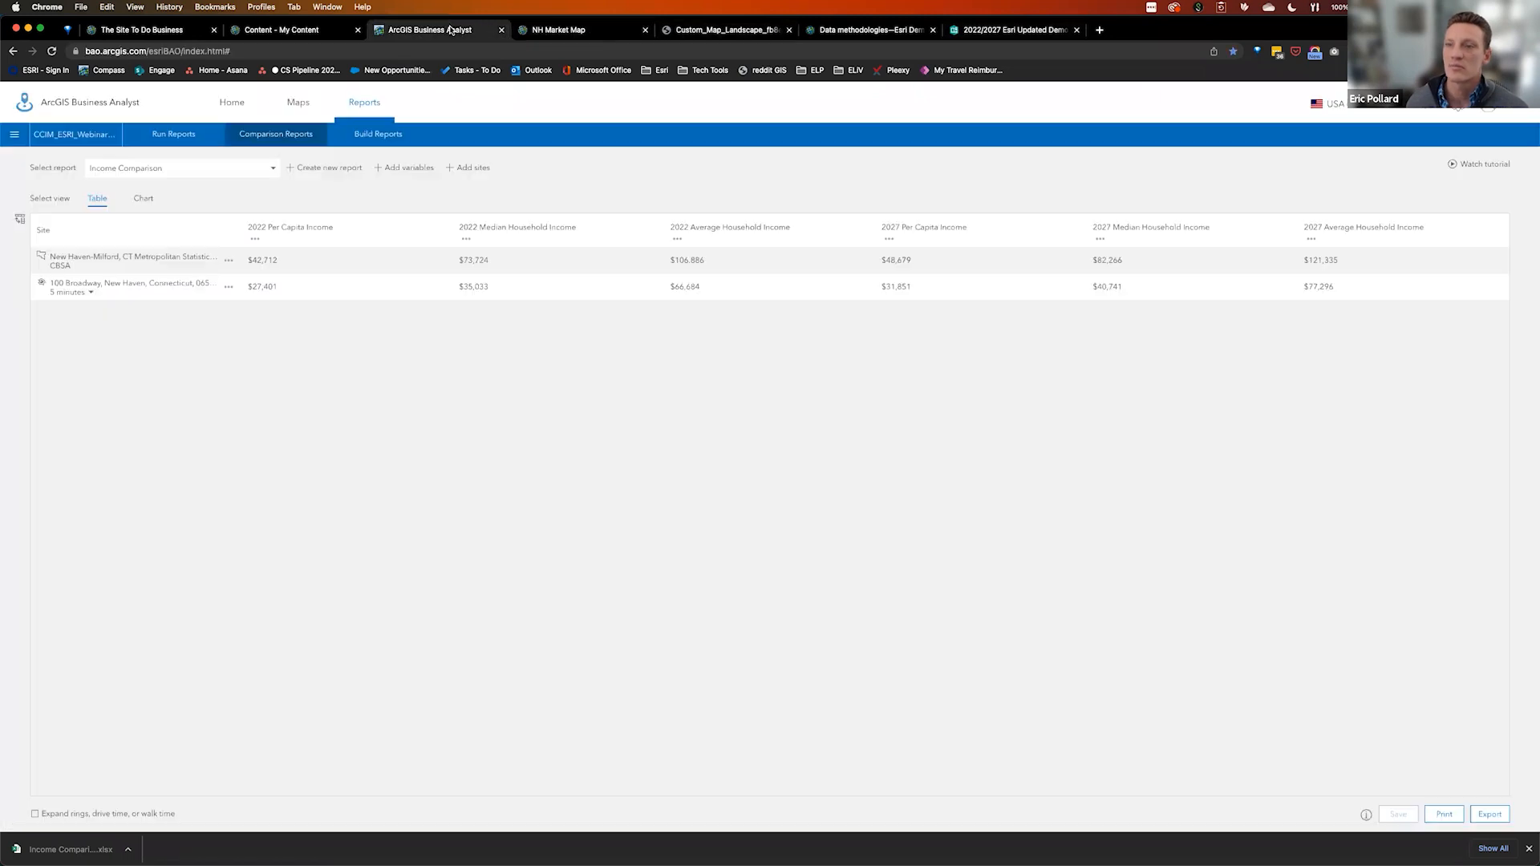
click(418, 30)
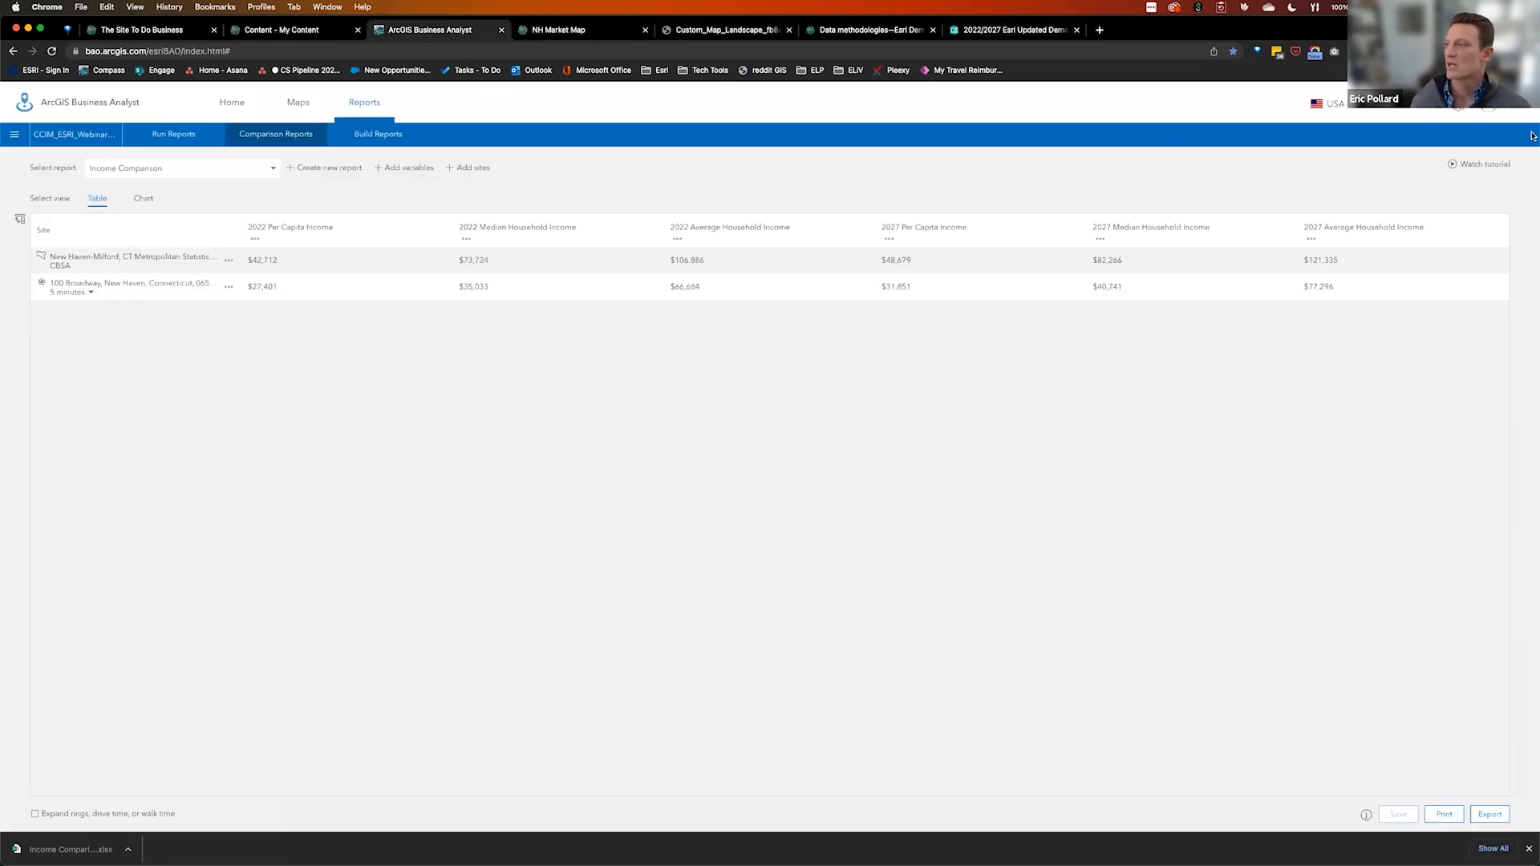
click(310, 91)
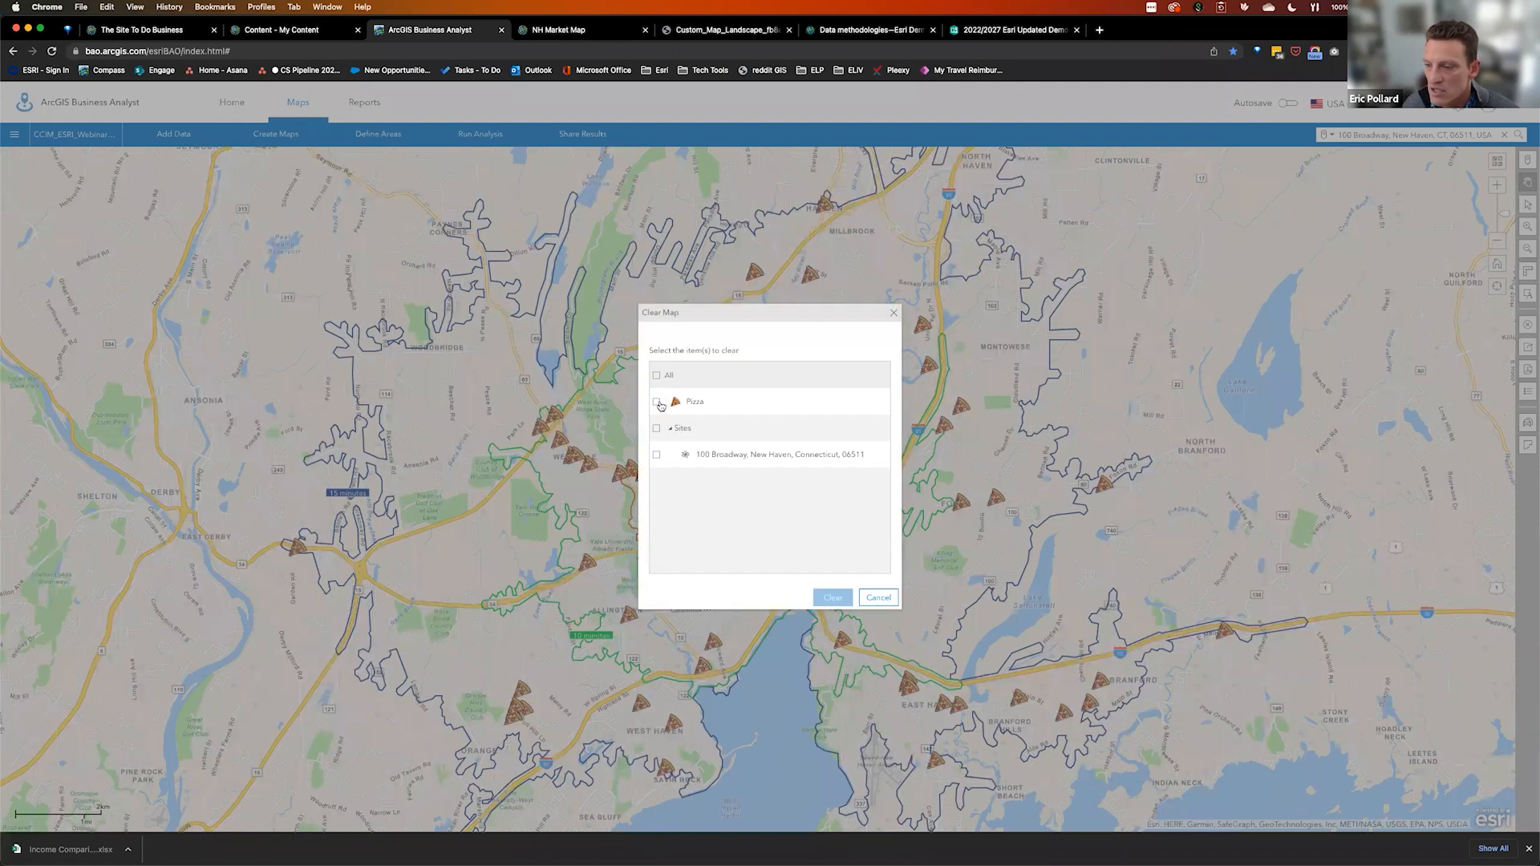
Clear the Pizza points from the map and start a new Points of Interest Search
click(656, 402)
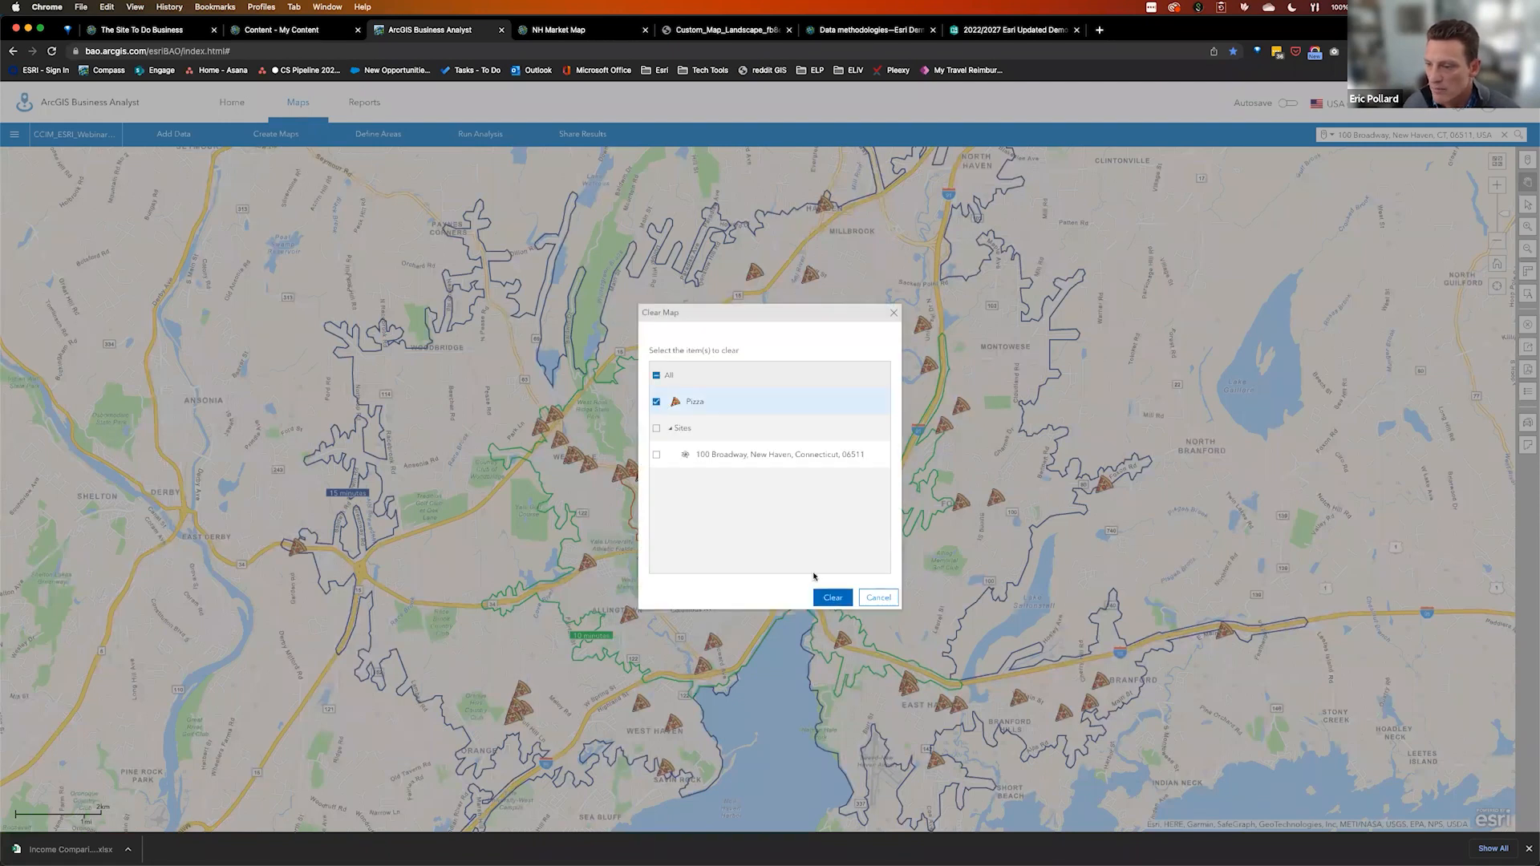
click(837, 601)
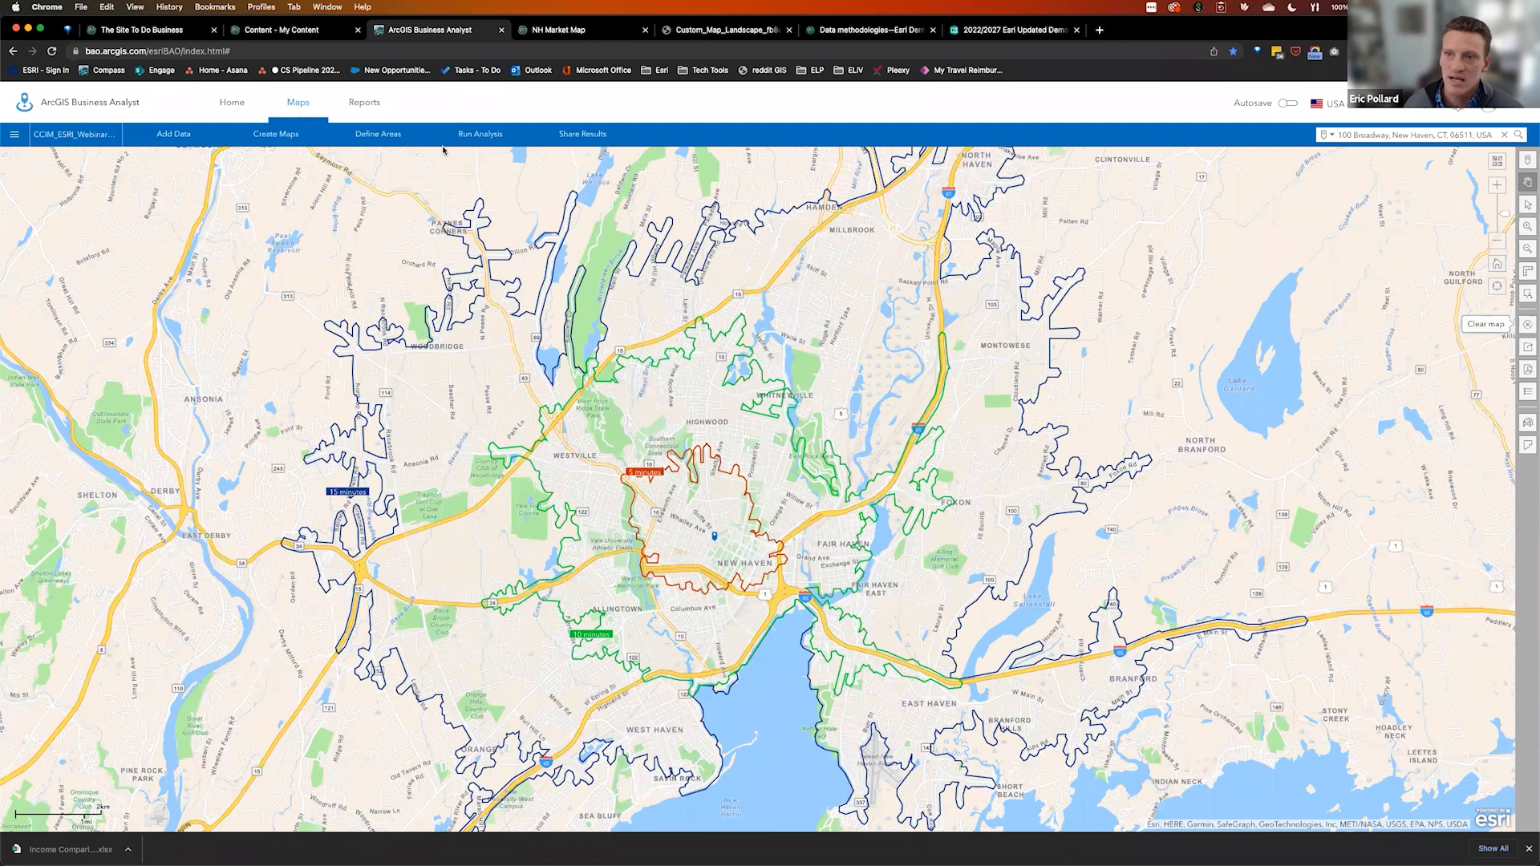
click(286, 137)
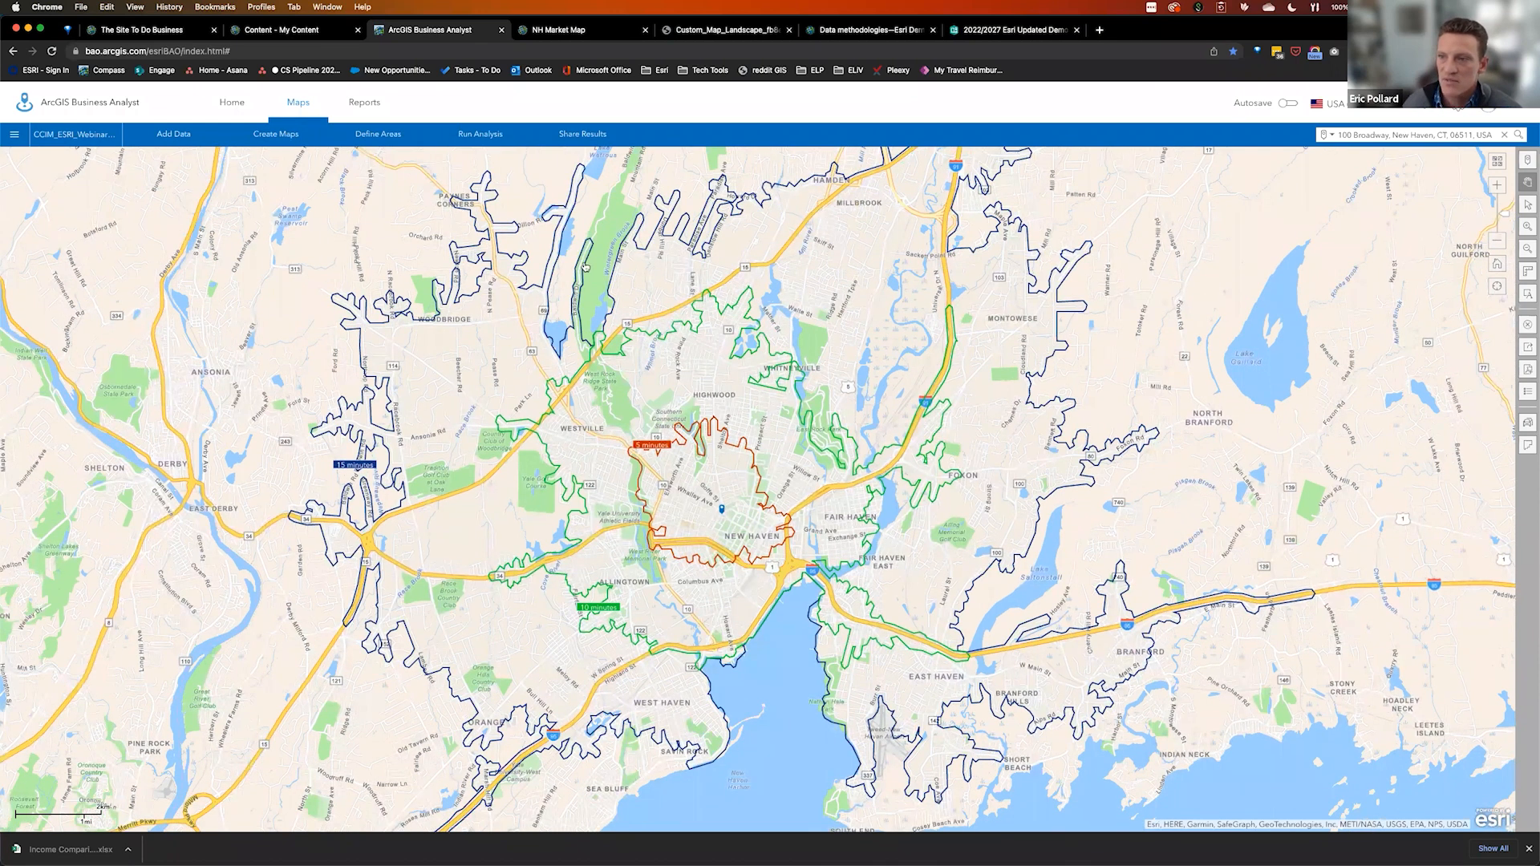
click(590, 259)
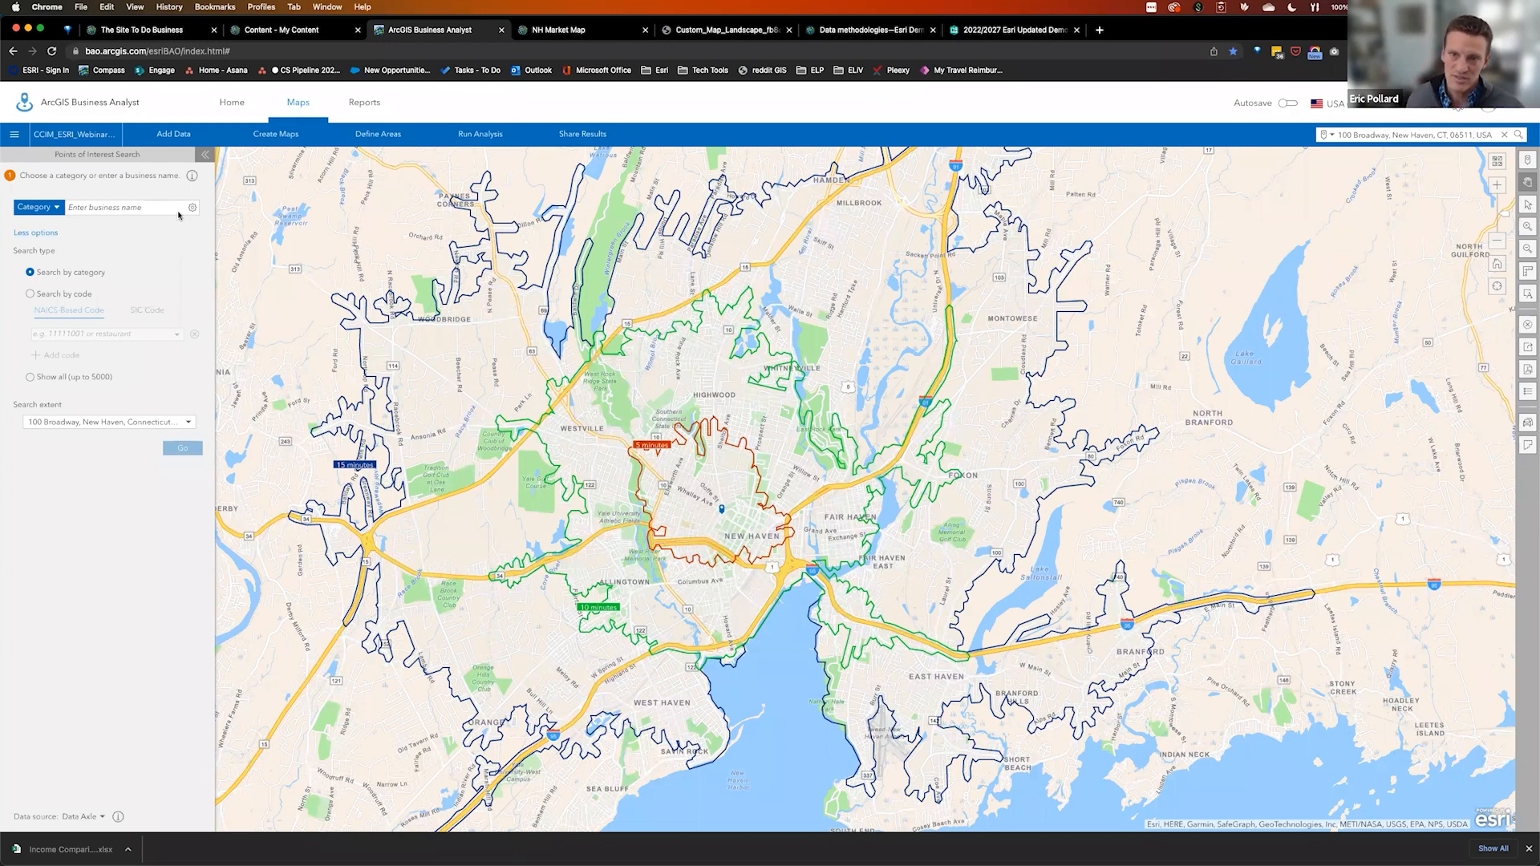
Search businesses named 'Domino', plot the four results, and continue to Style search results
click(144, 210)
text(Dominos)
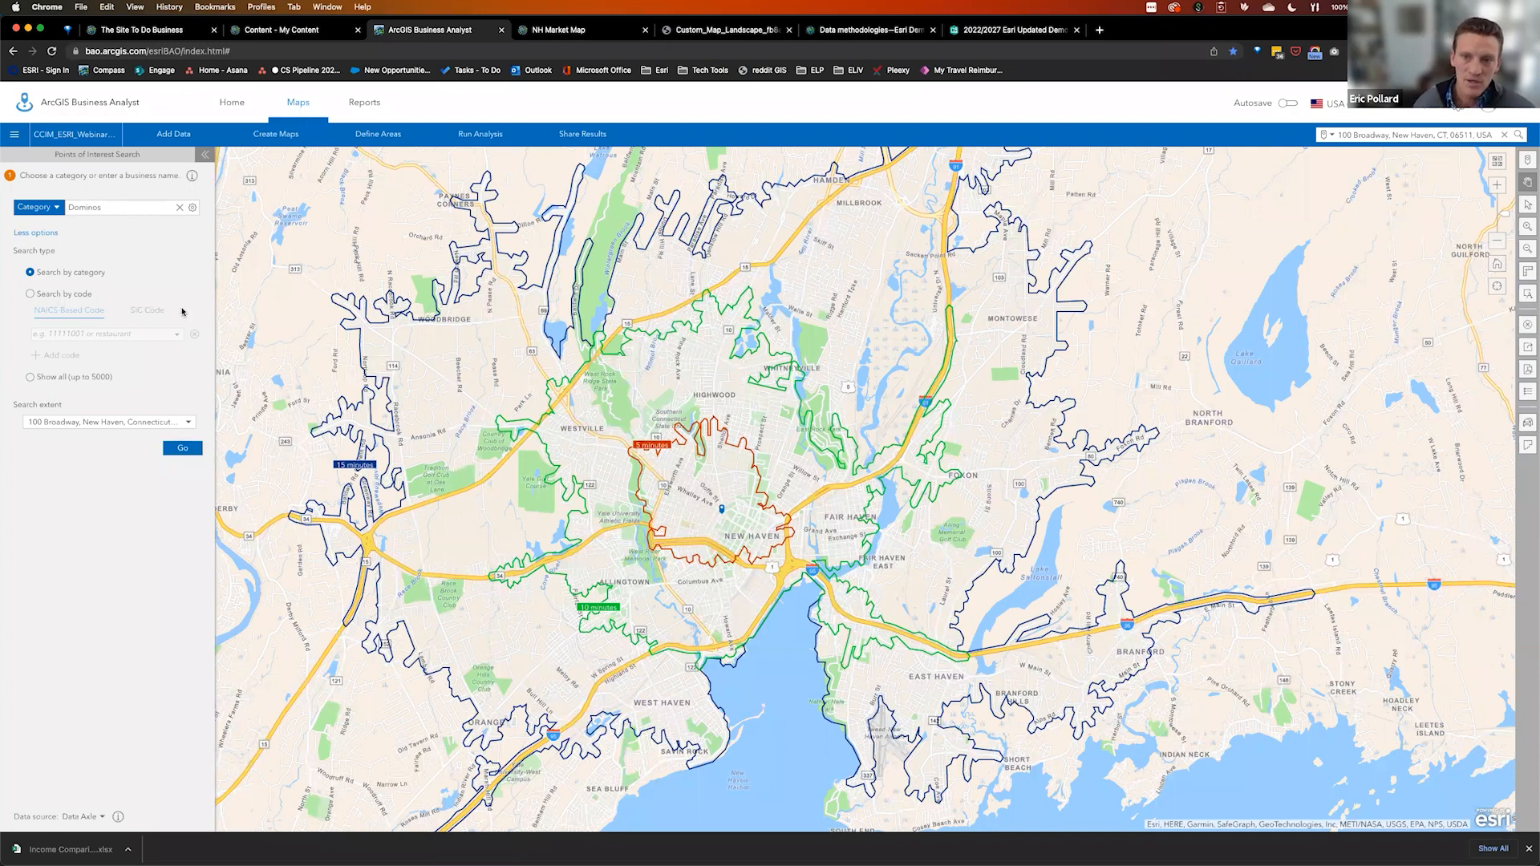
click(183, 447)
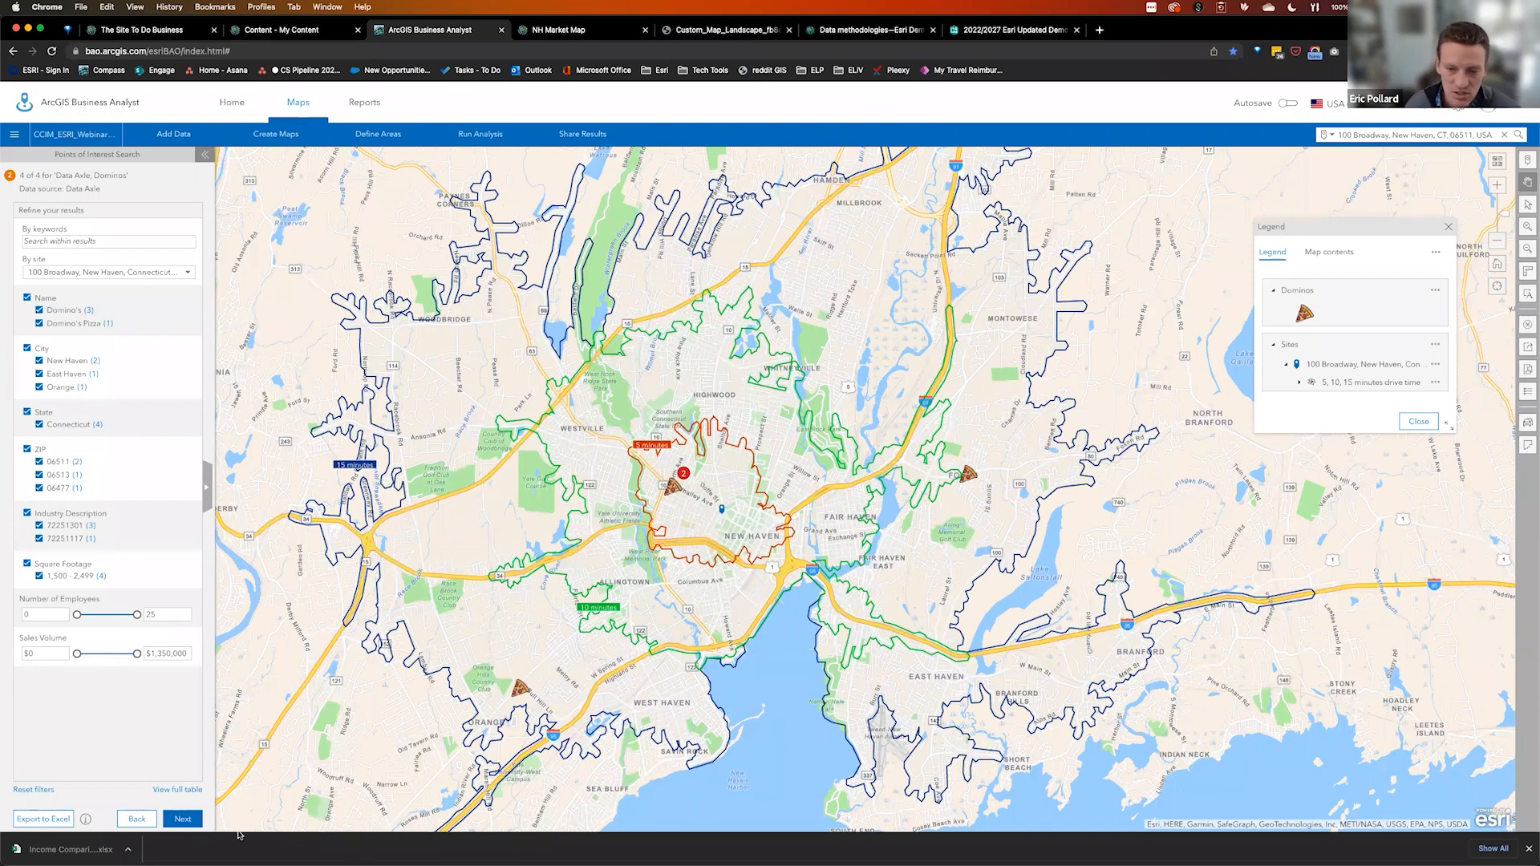
click(182, 819)
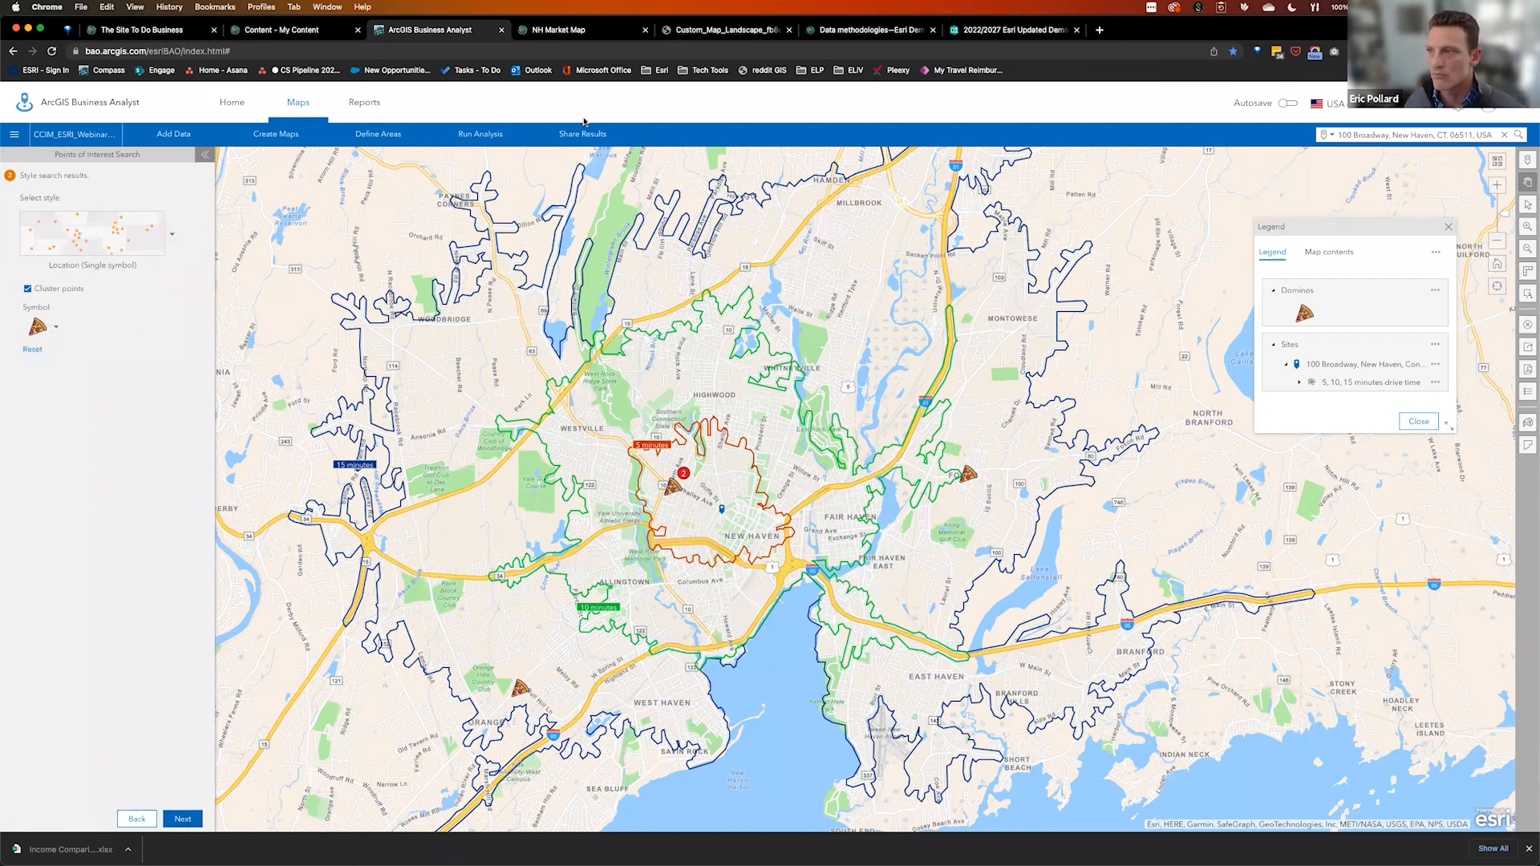
Search Google Images for 'dominos' filtered to transparent, and preview the Wikimedia Commons logo
click(1098, 32)
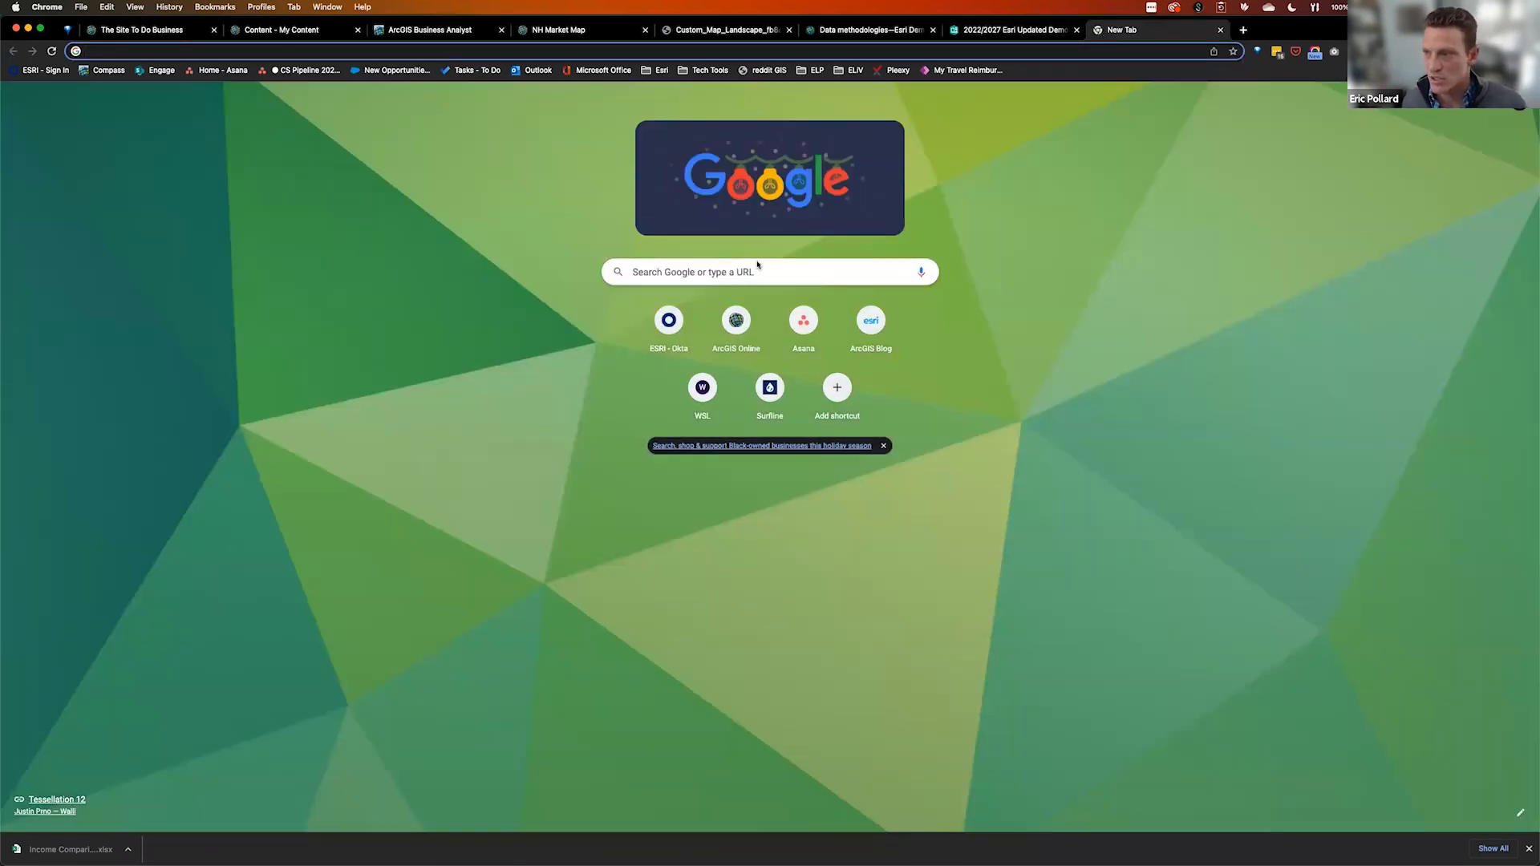
click(746, 271)
text(dominos logo)
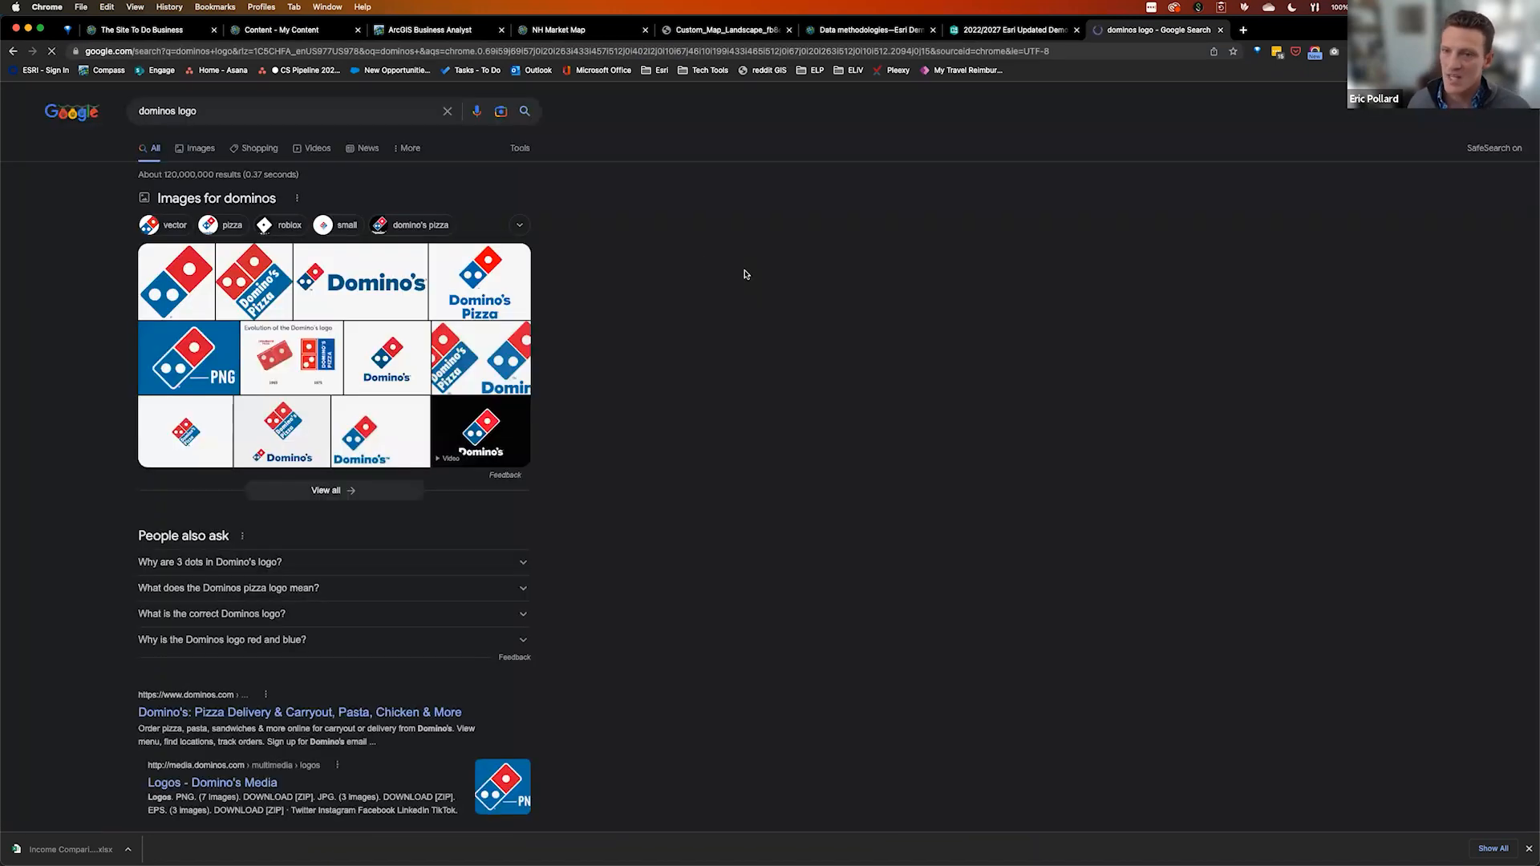
click(197, 150)
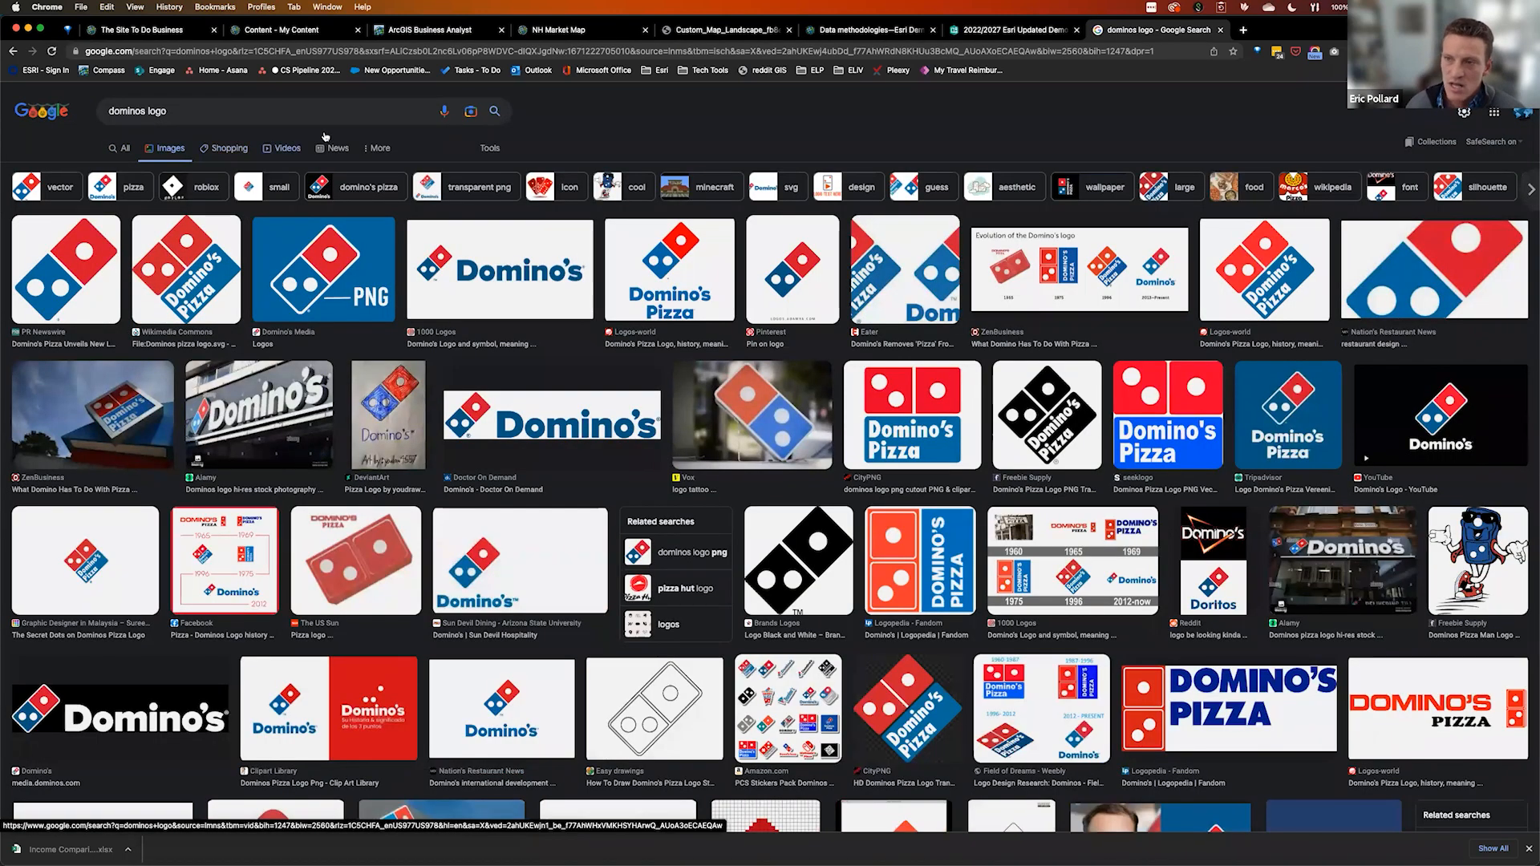
click(491, 148)
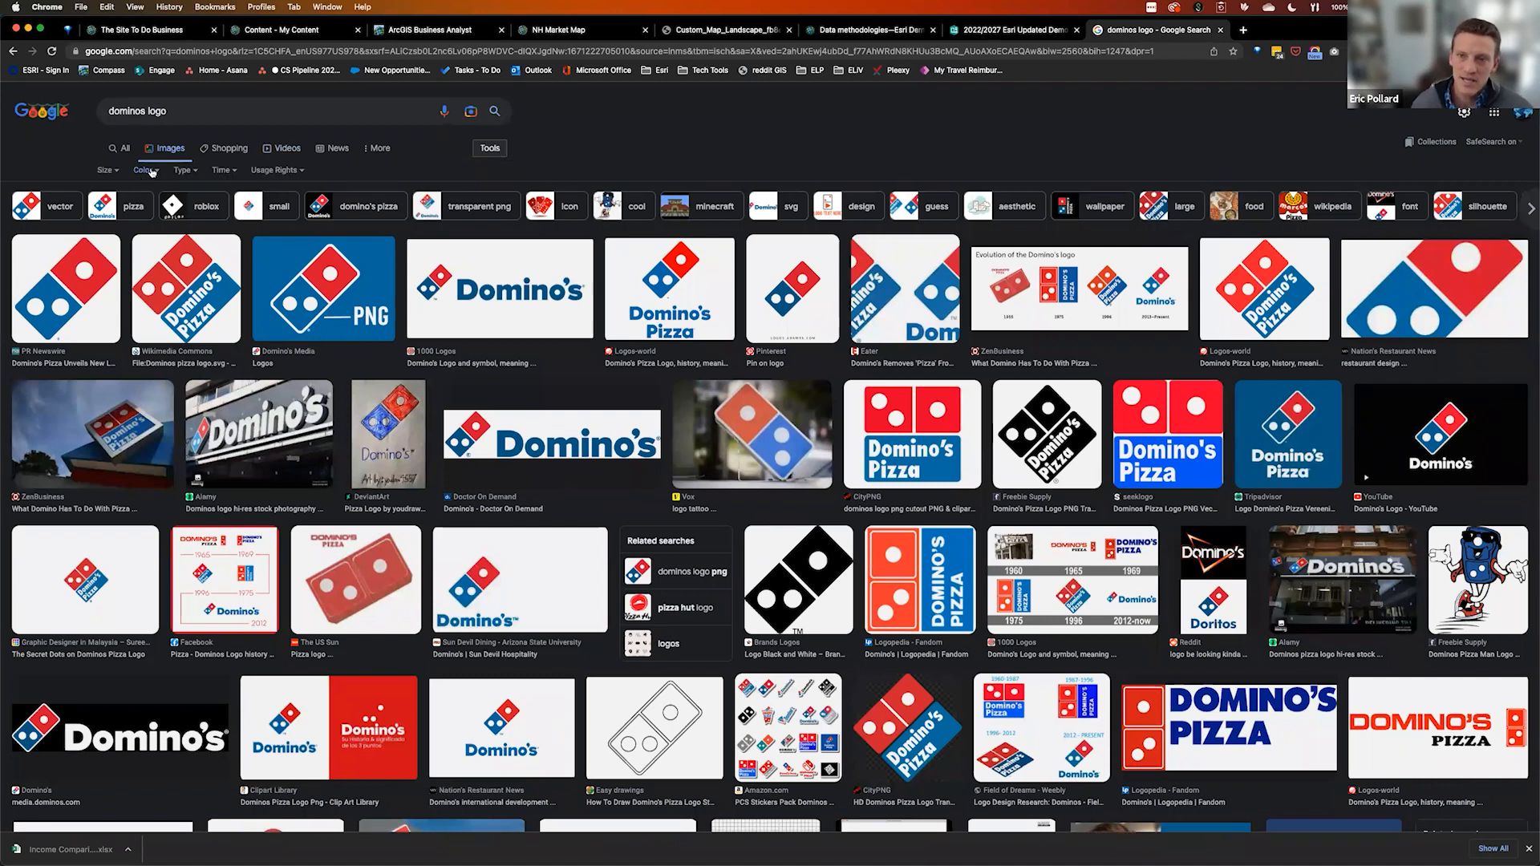
click(146, 171)
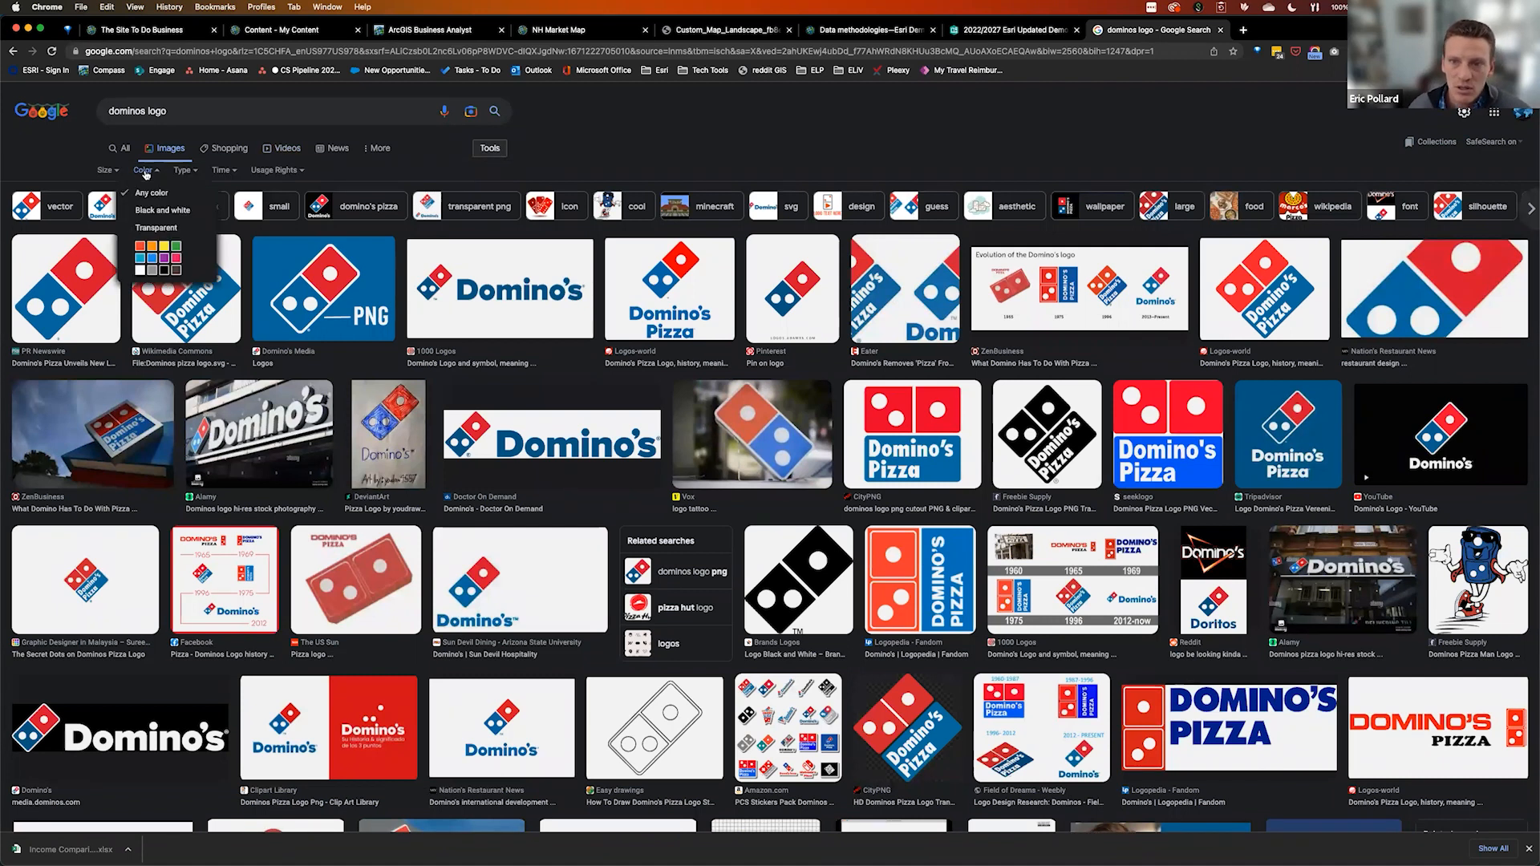
click(155, 229)
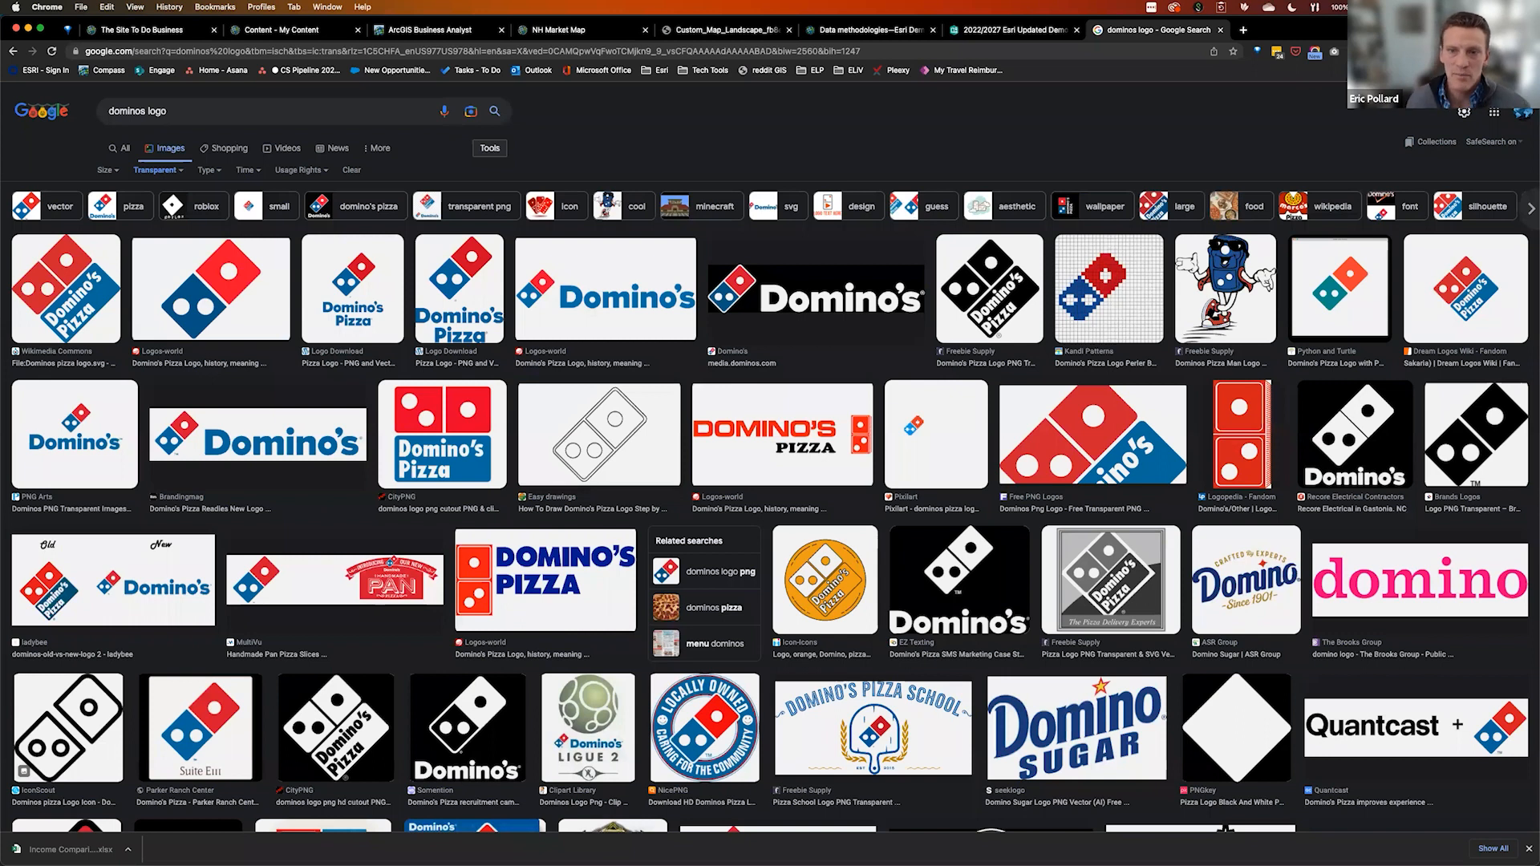
click(55, 271)
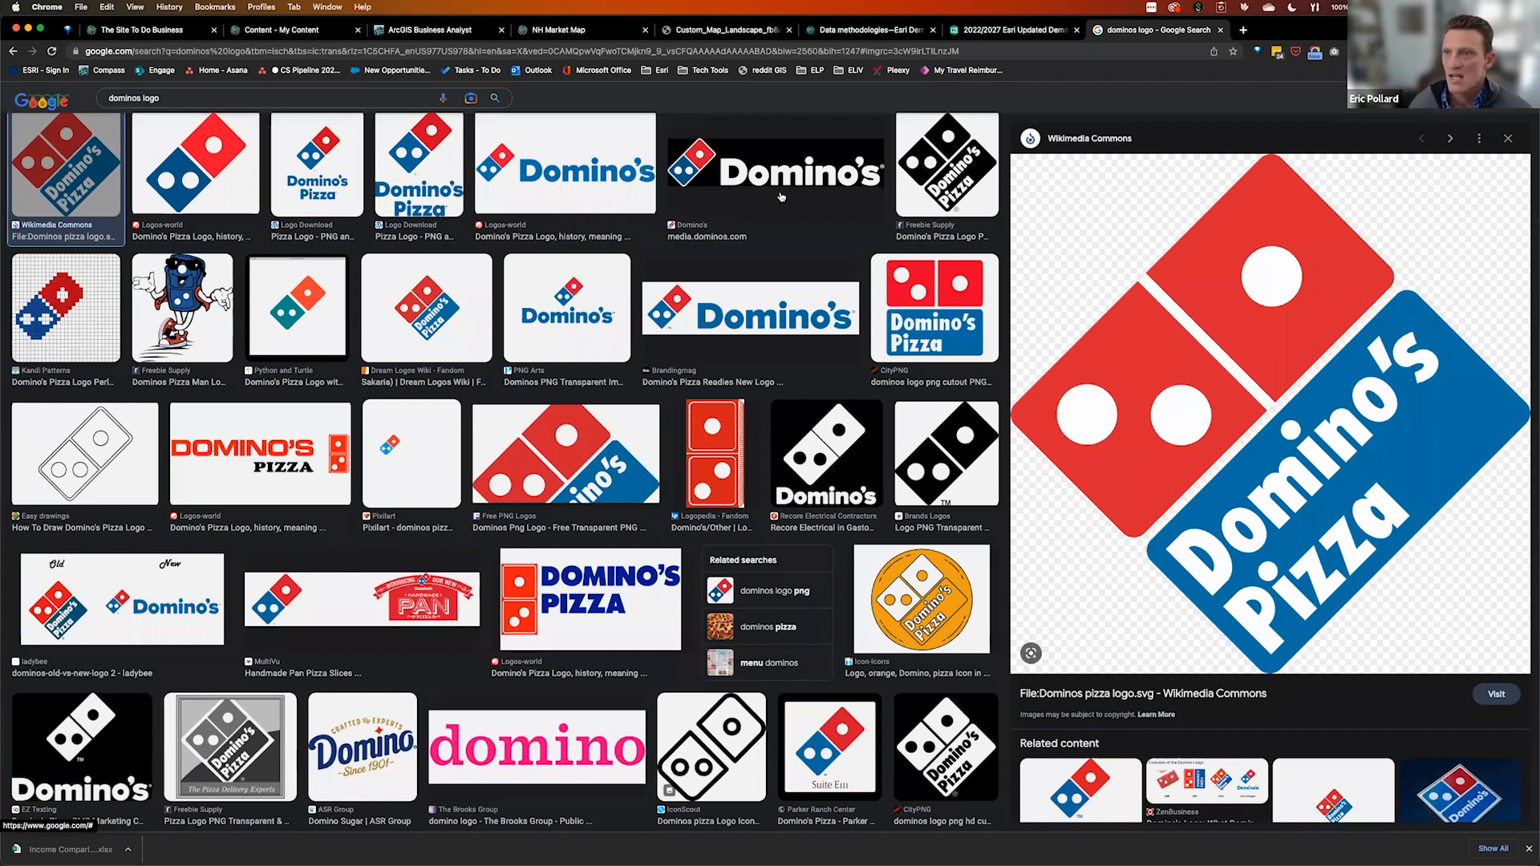
Try Import custom symbol for the Dominos layer, cancel the file dialog, and return to the logo results
click(440, 30)
click(59, 329)
click(315, 359)
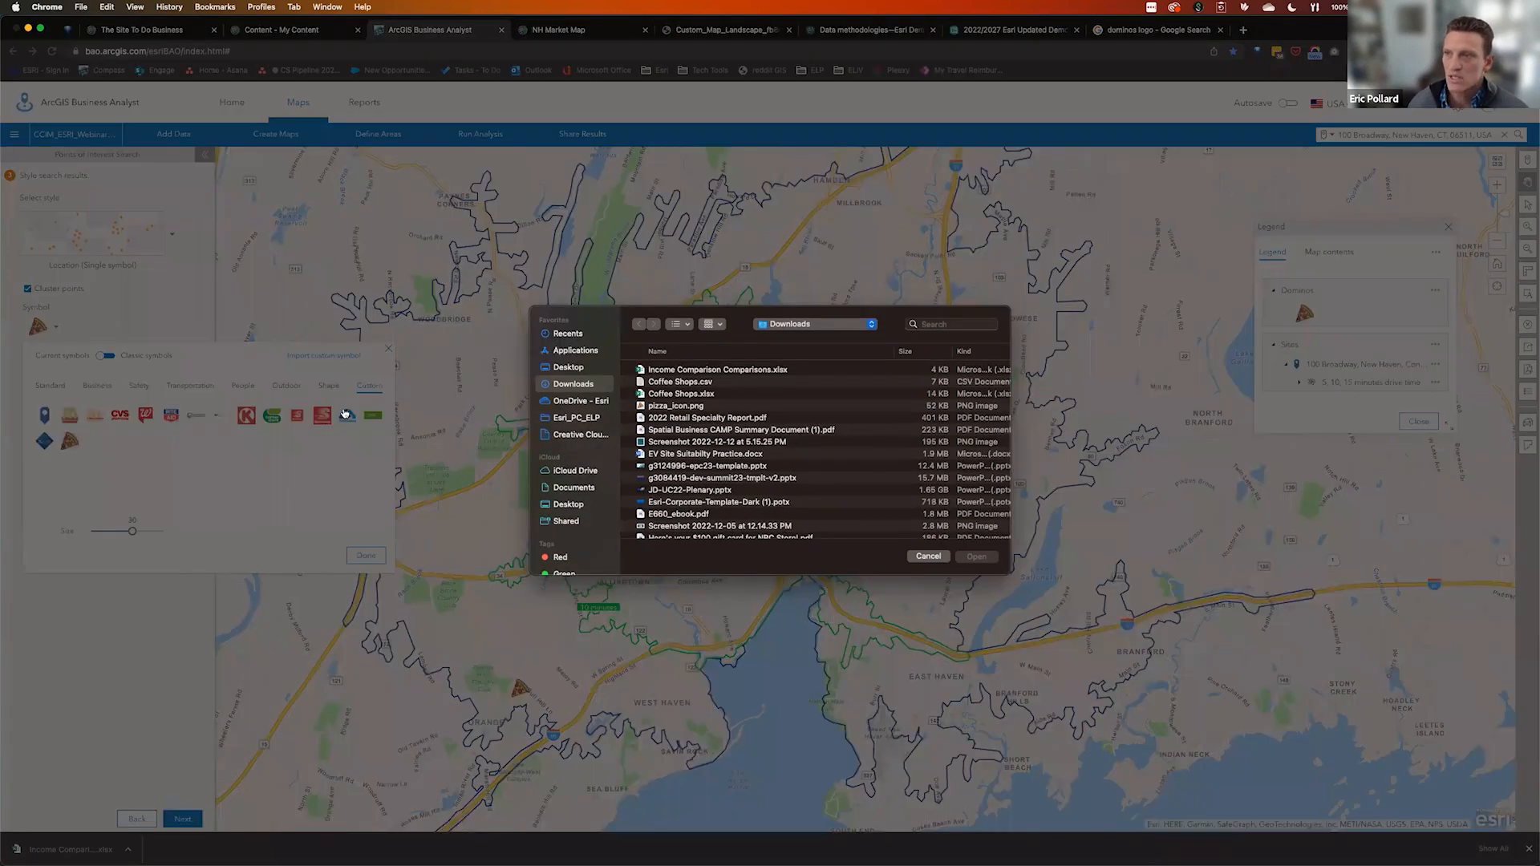
key(Escape)
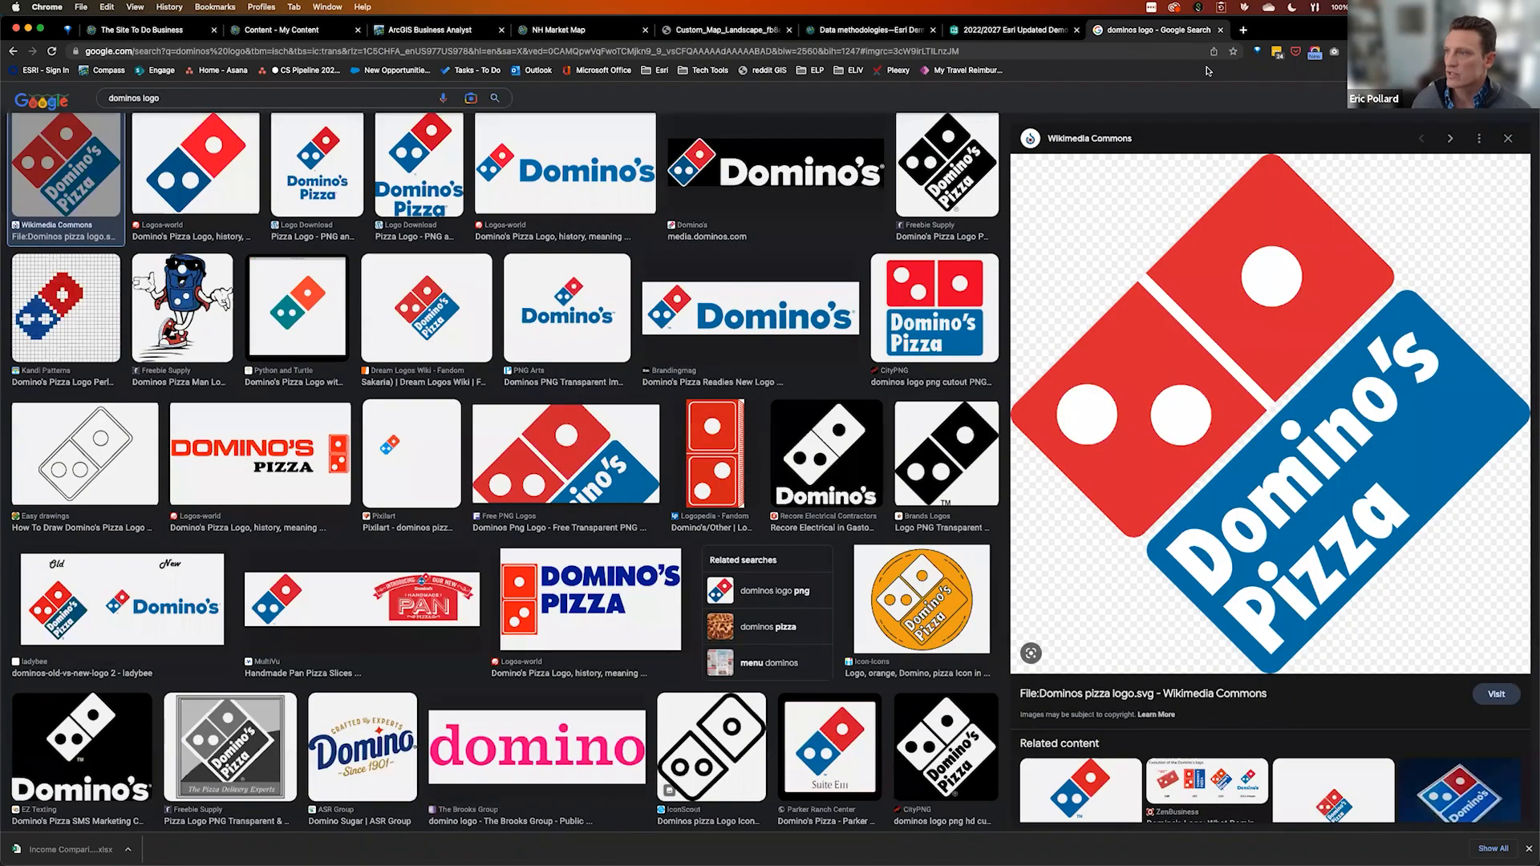
click(1132, 32)
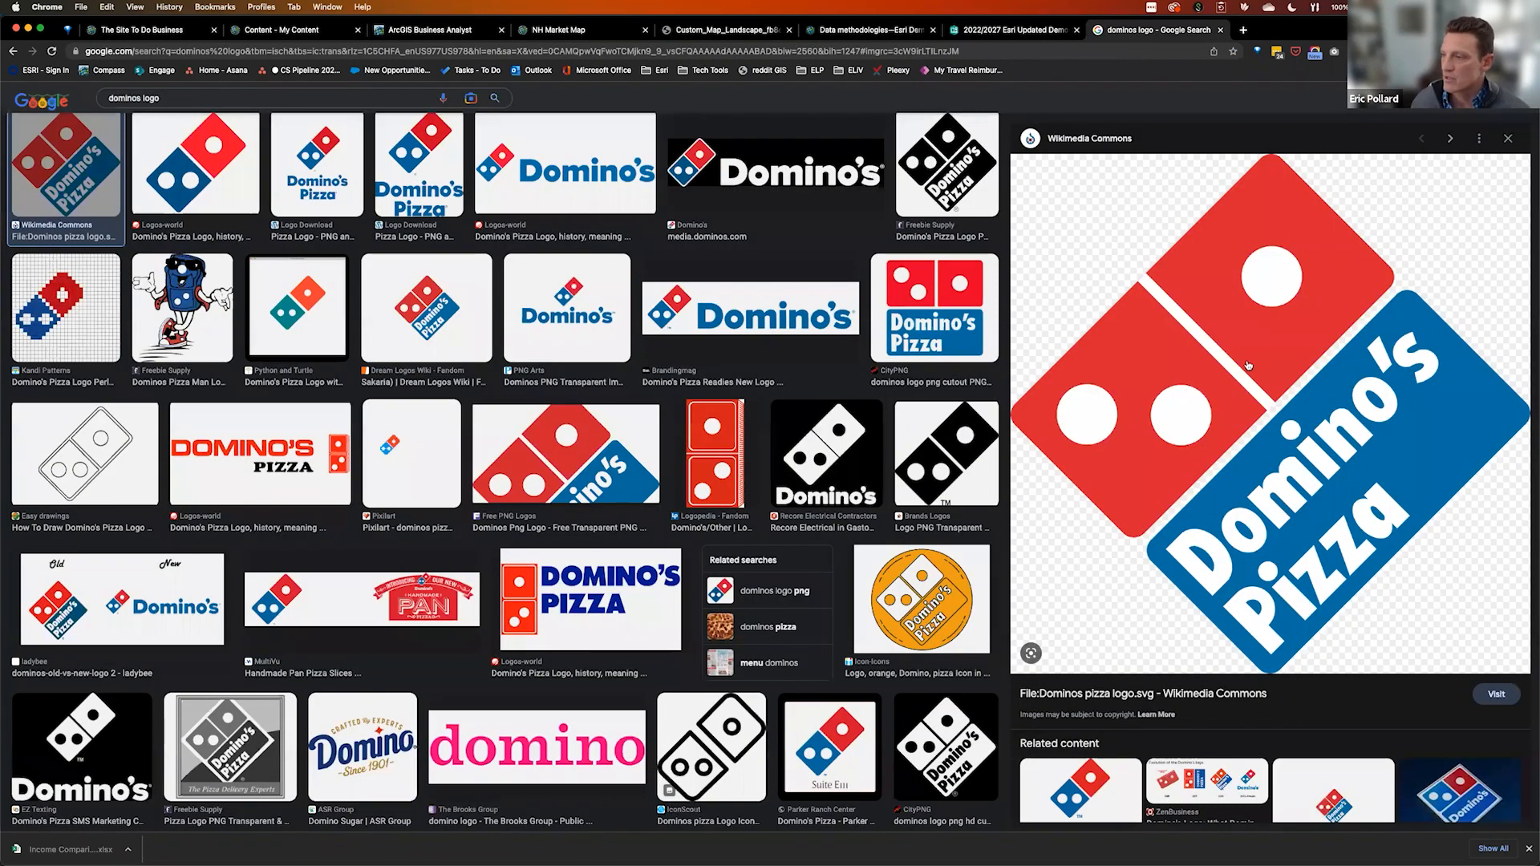
Save the logo preview image as dominos_logo.png using Save Image As
right_click(1249, 407)
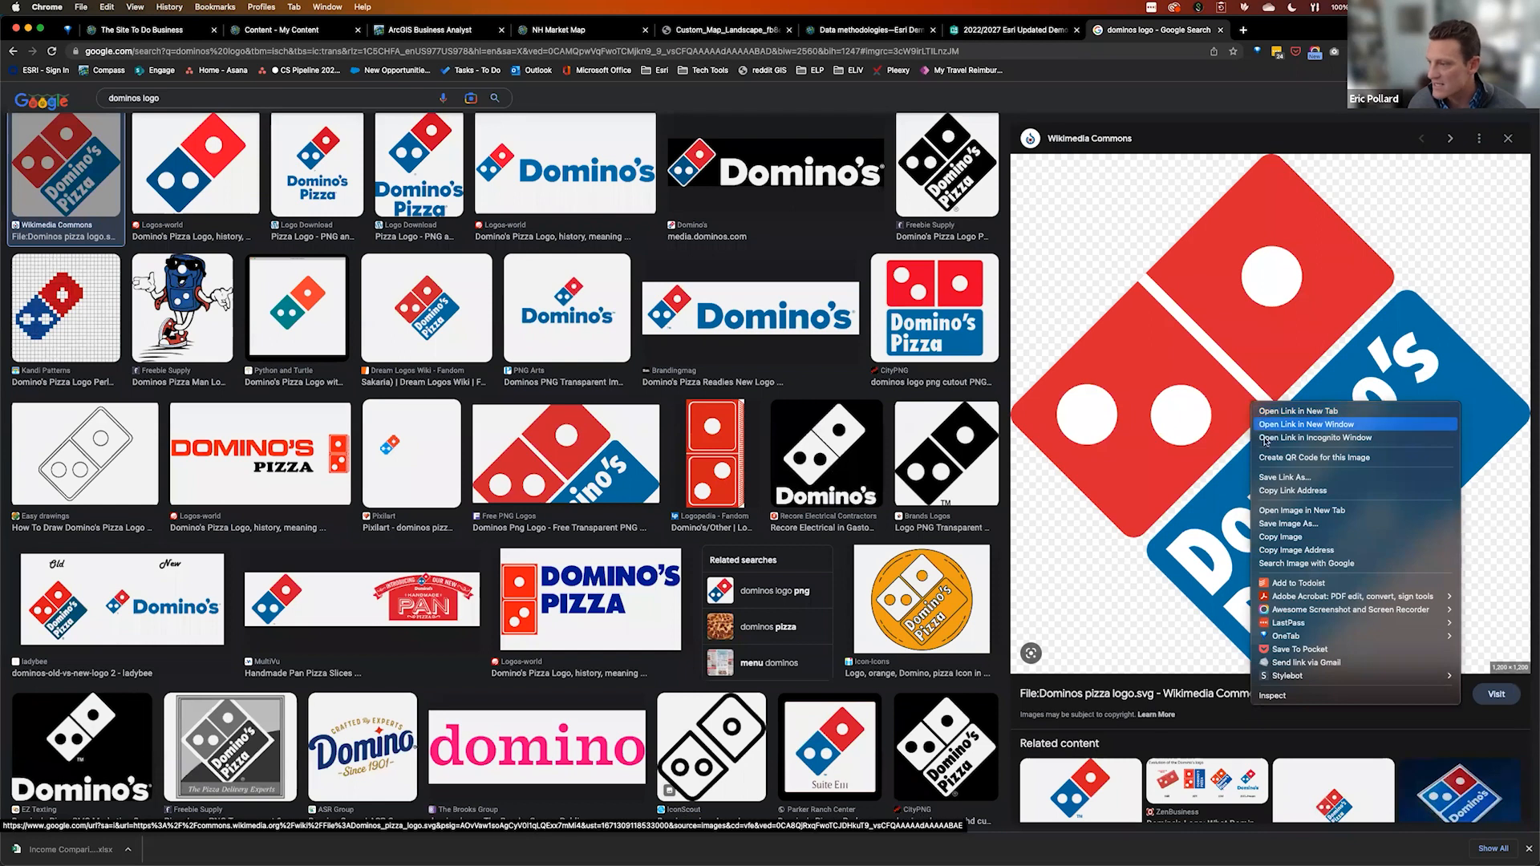
click(1281, 524)
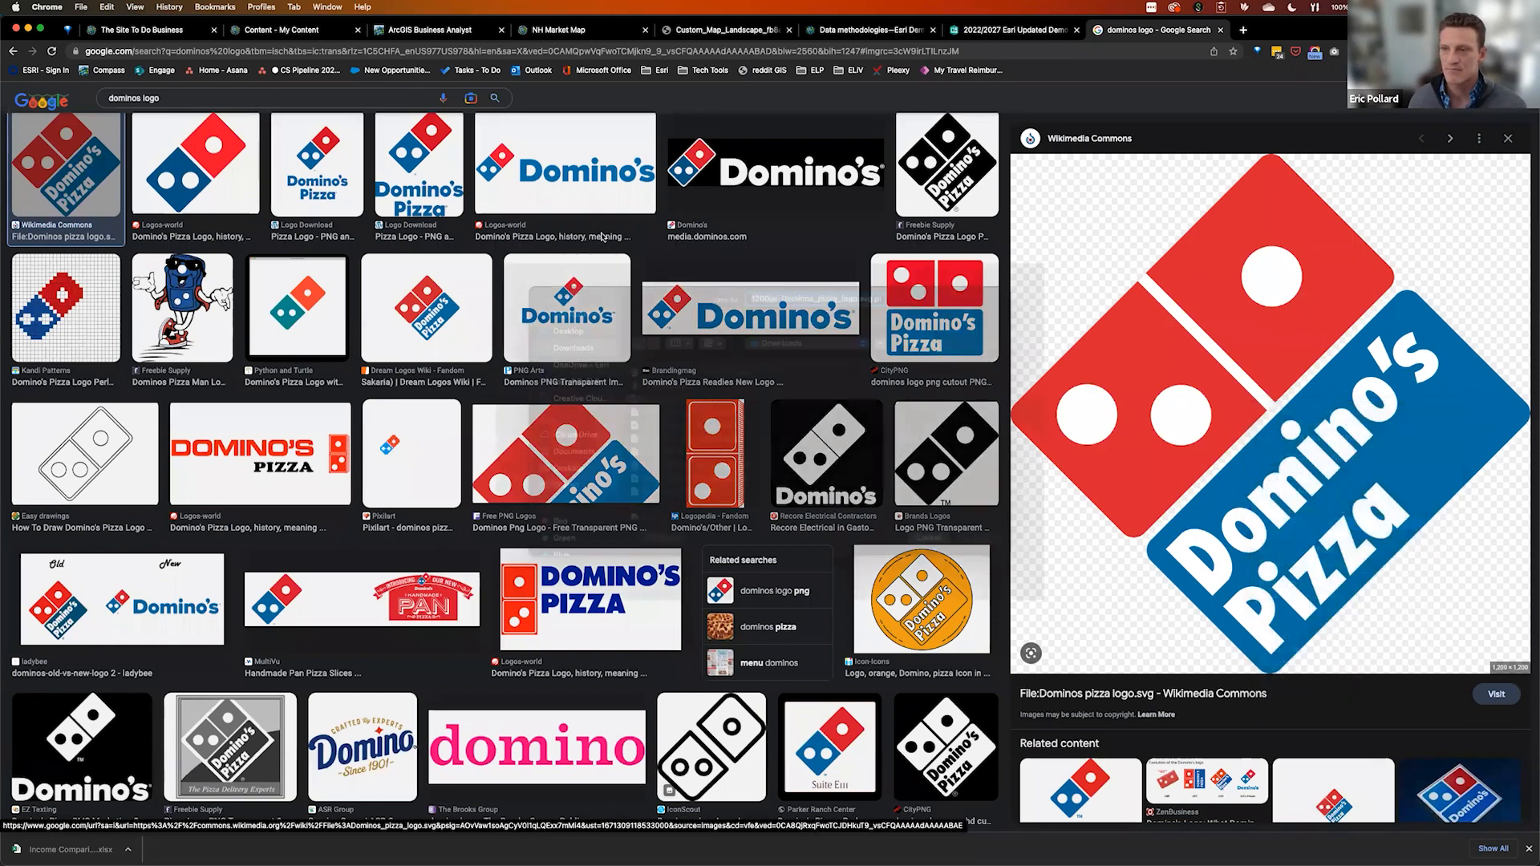
text(dominos_)
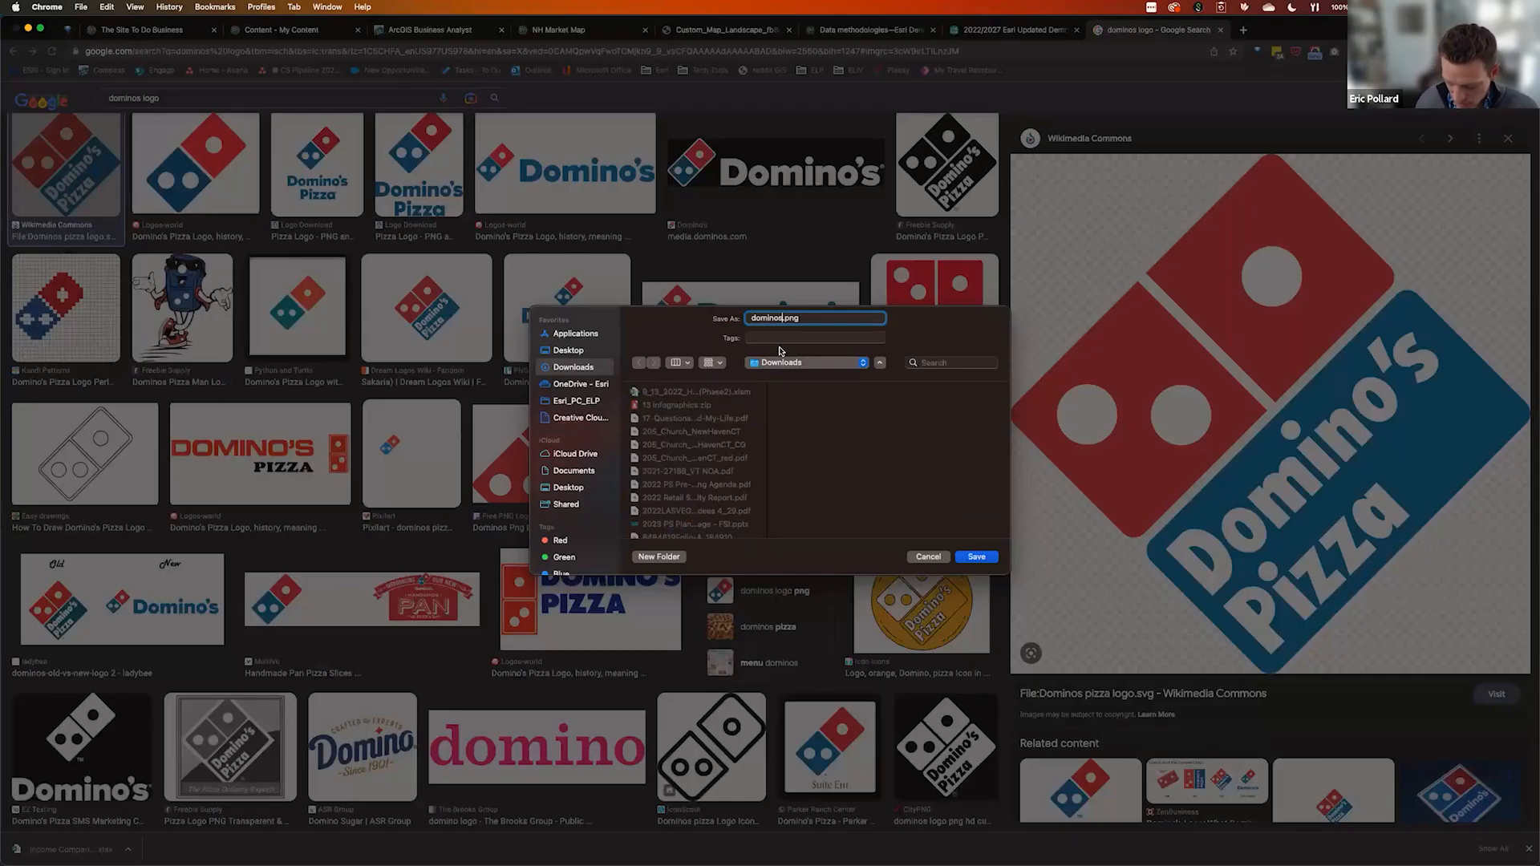
text(logo)
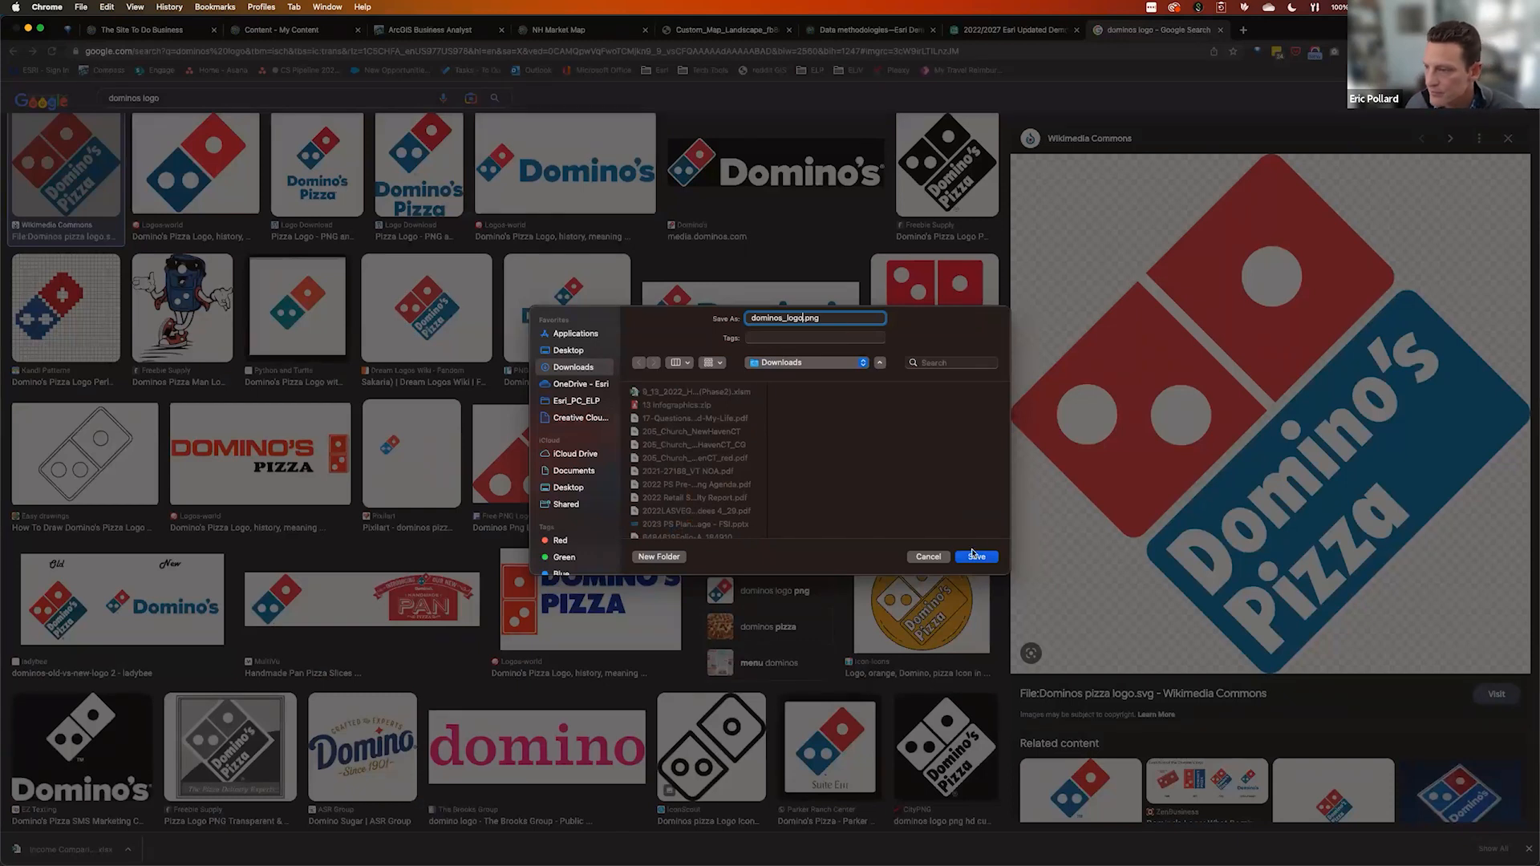
click(976, 556)
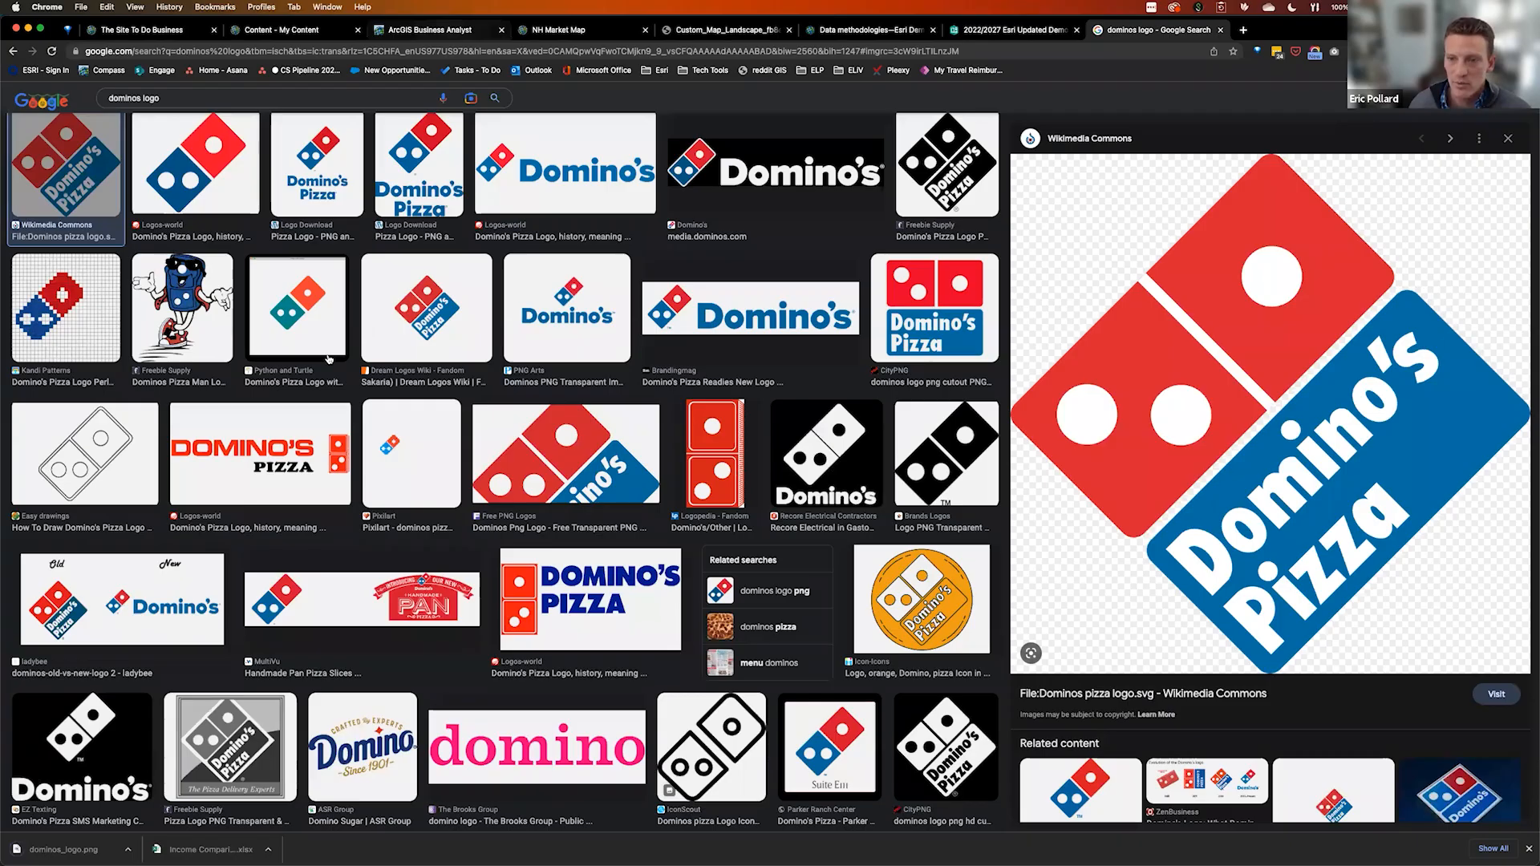
key(super+3)
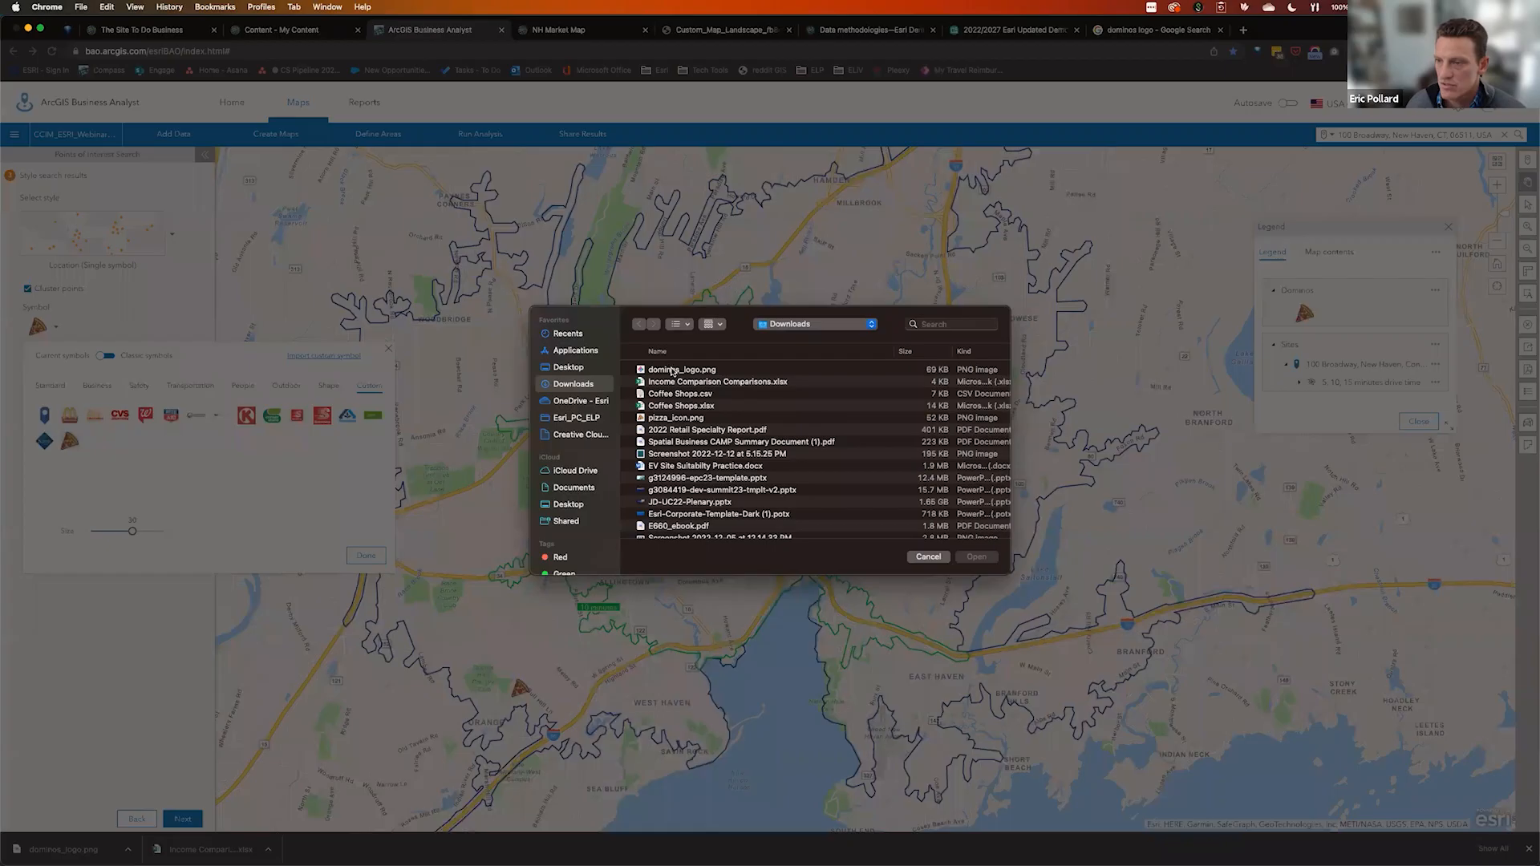
Import dominos_logo.png as the Dominos symbol, enlarge it, finish styling, and turn off Cluster points
click(682, 369)
click(976, 556)
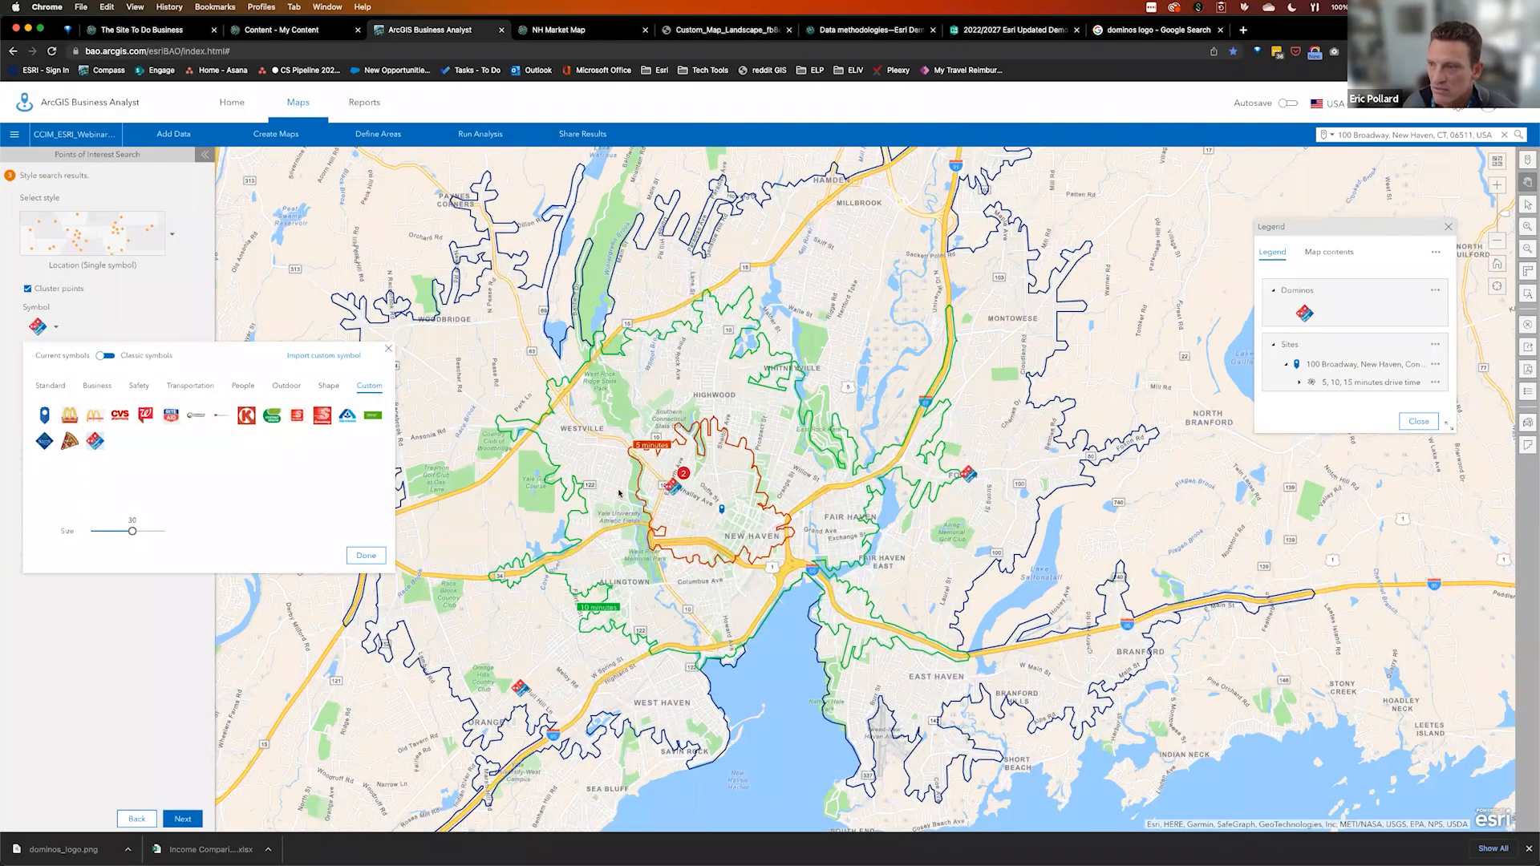
drag(133, 531, 151, 536)
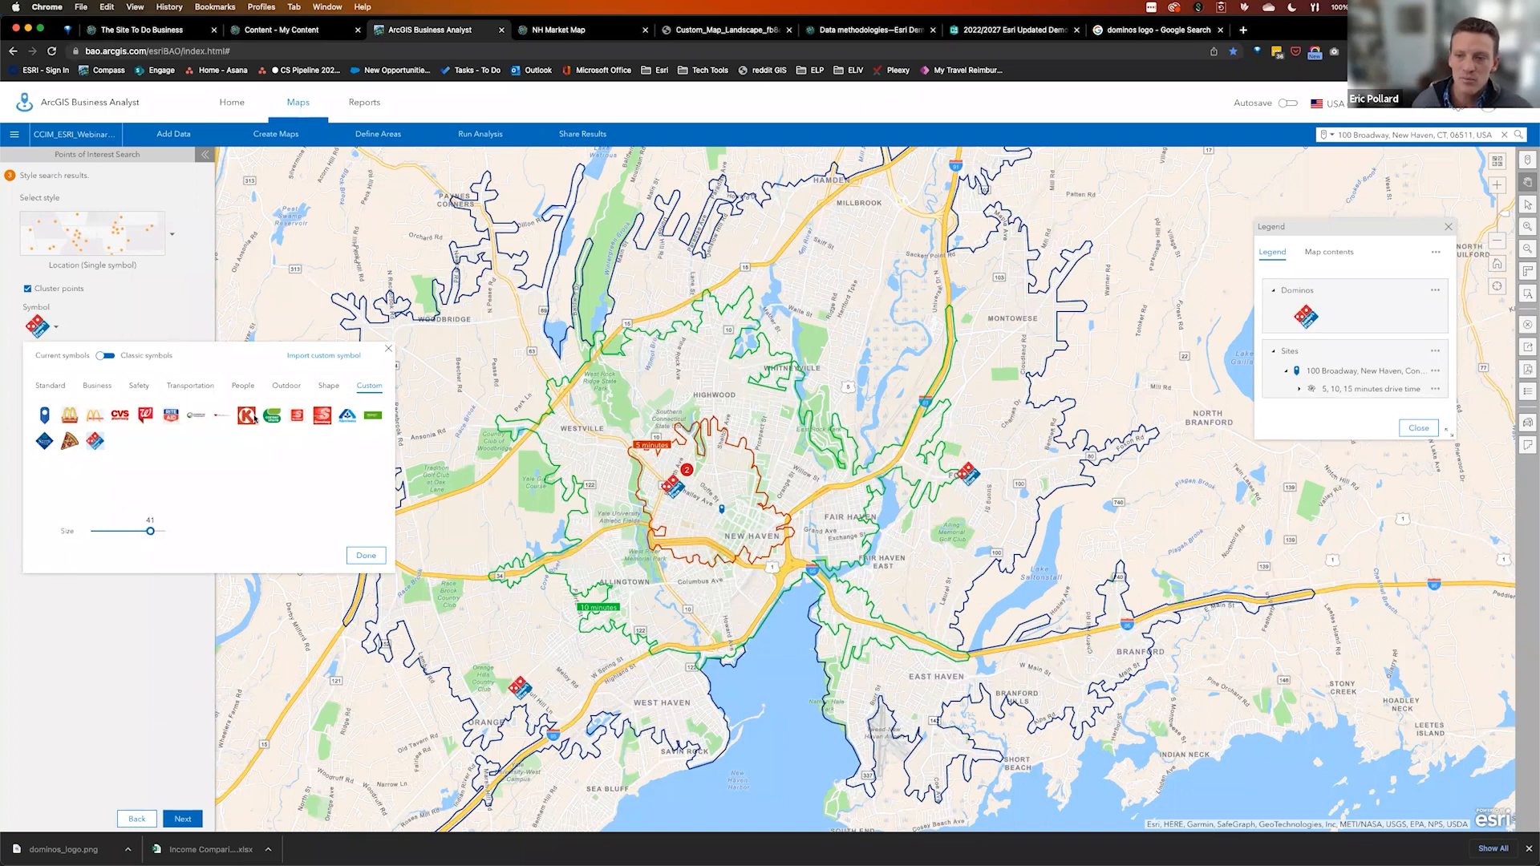
click(362, 556)
click(28, 289)
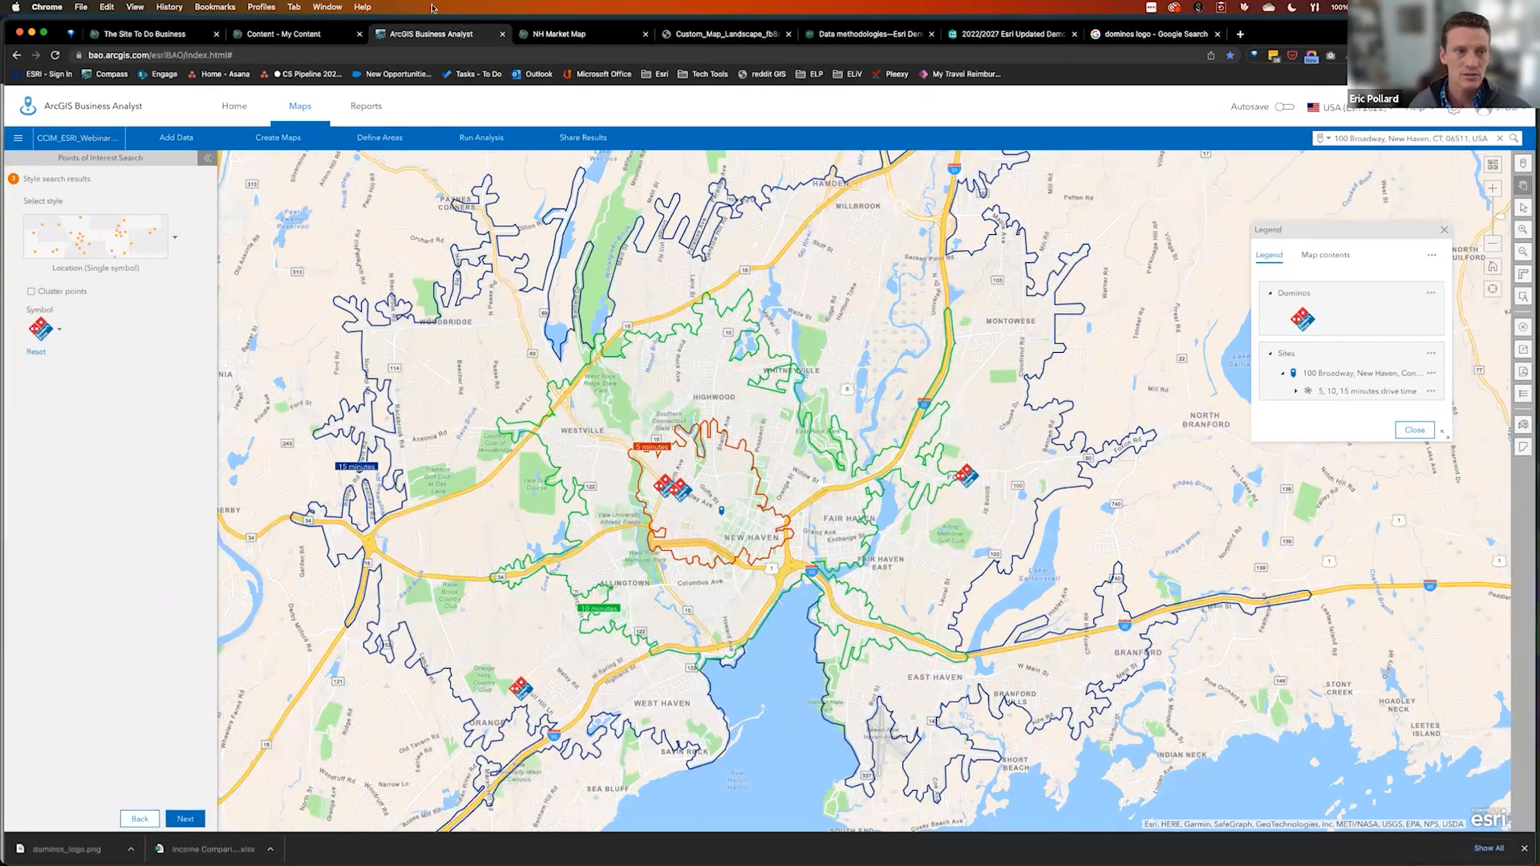
Switch from the Business Analyst map to the full-screen CCIM_Webinar_Dec2022 PowerPoint deck
key(ctrl+Up)
key(ctrl+Up)
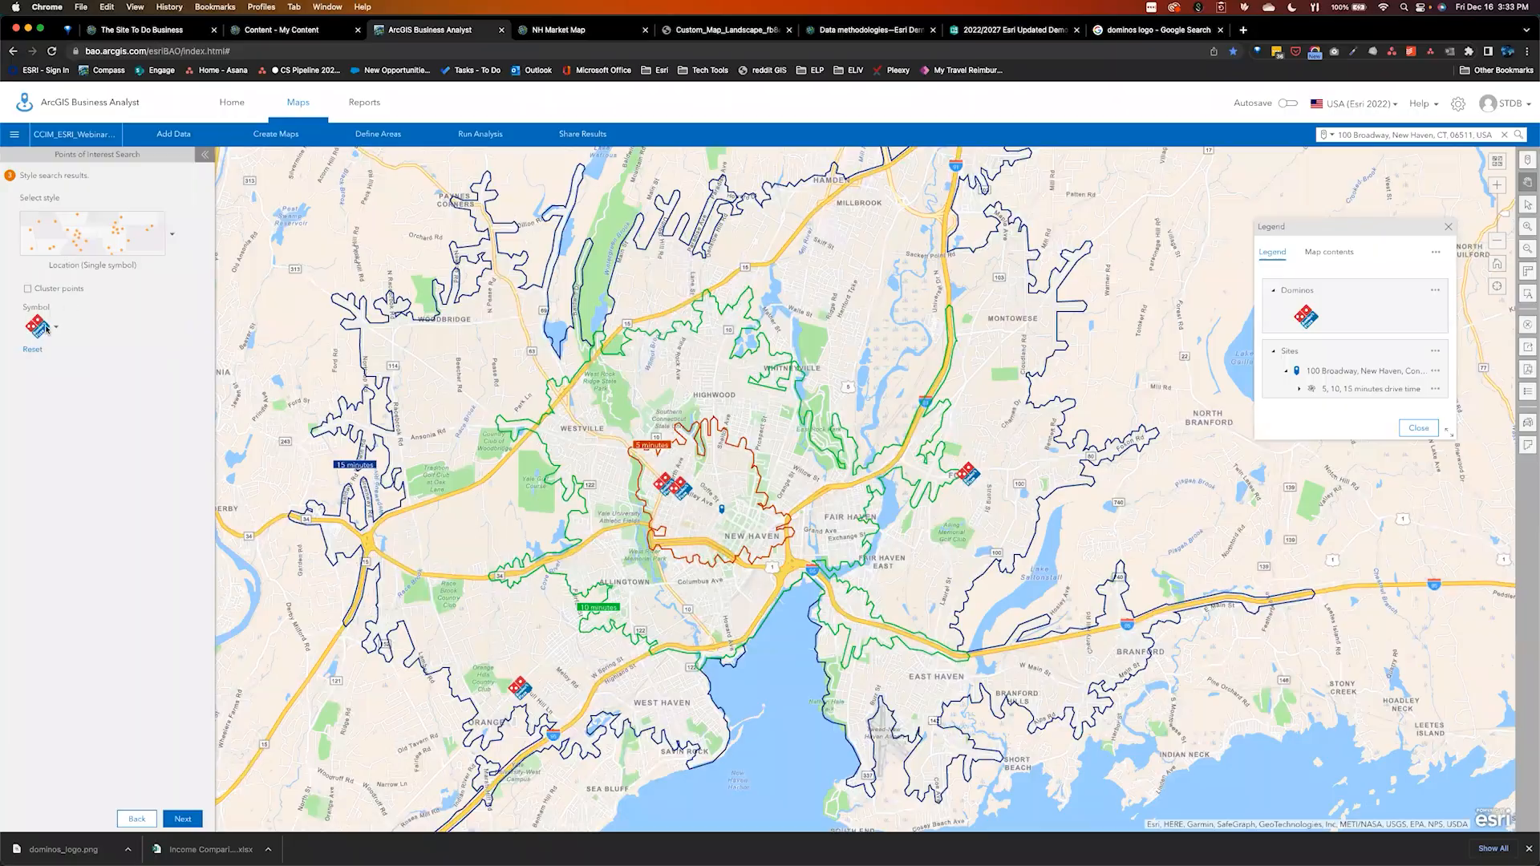
key(ctrl+Right)
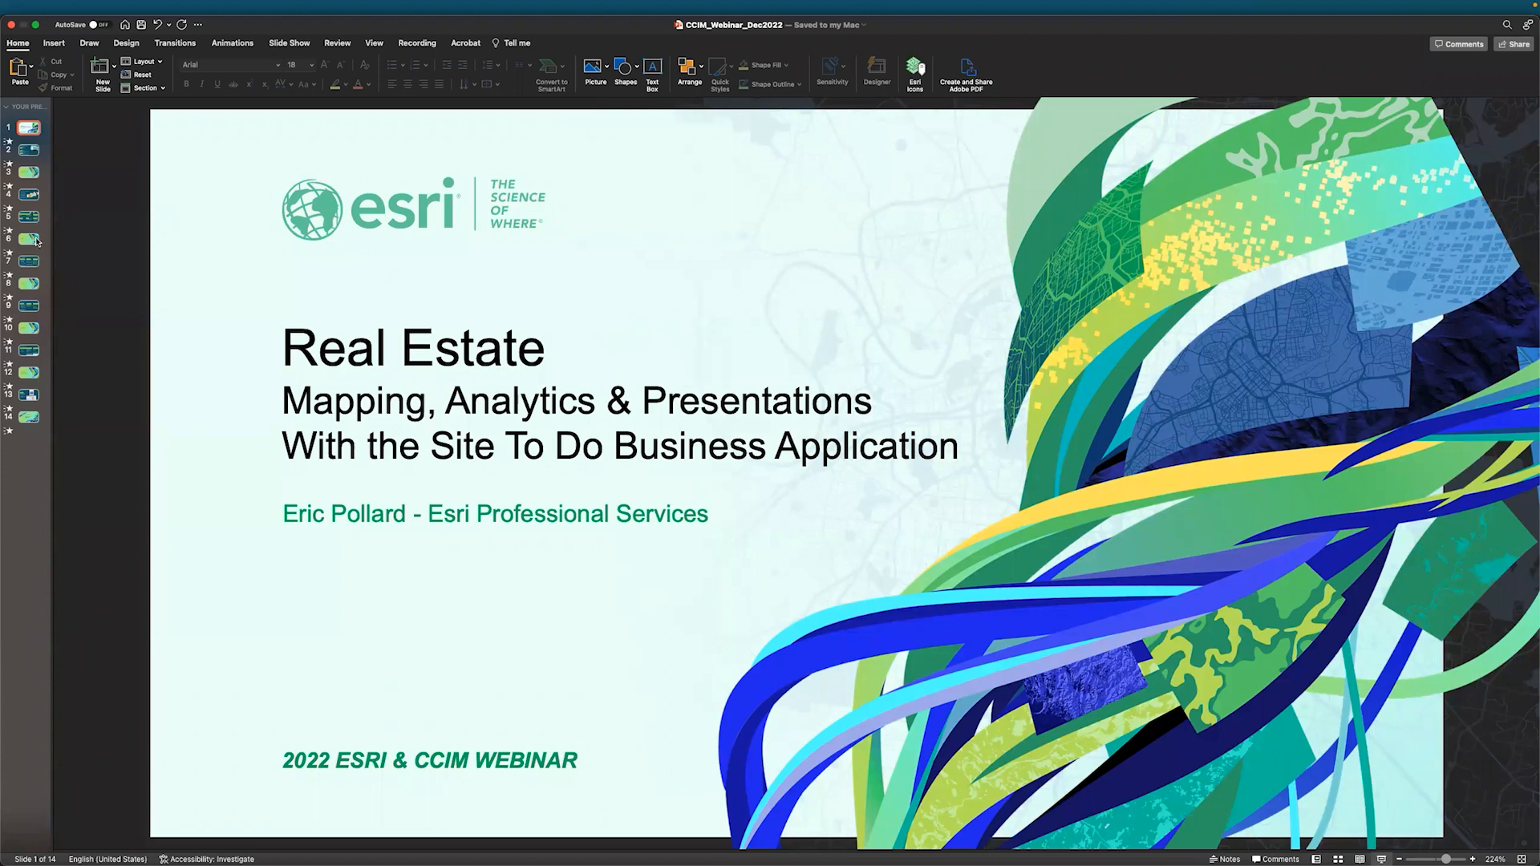
Move past the Mapping slide to slide 8, 'Analytics: Make Better Decisions'
click(32, 234)
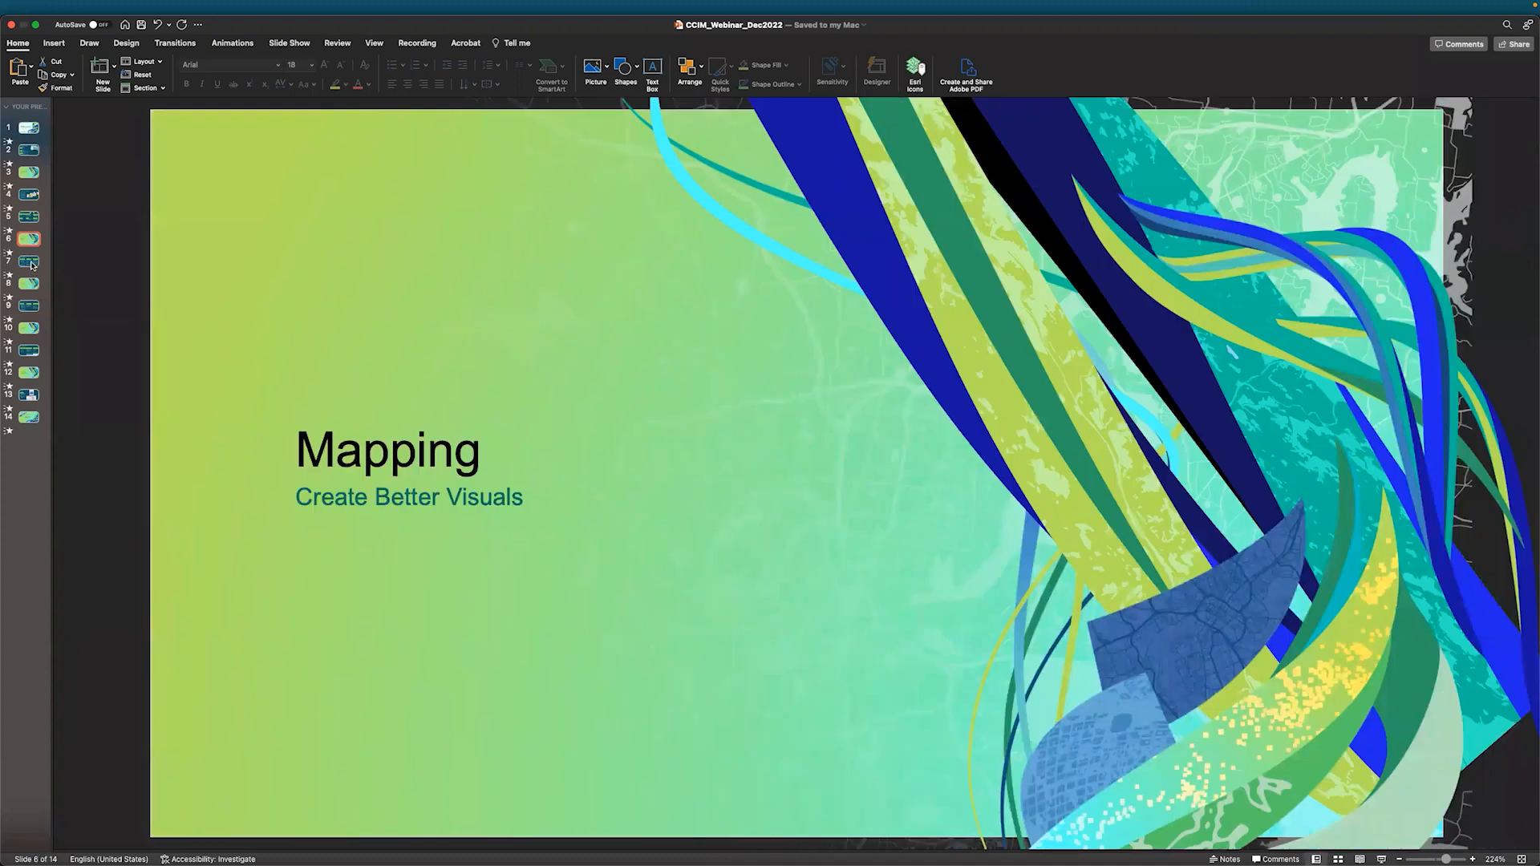
click(32, 283)
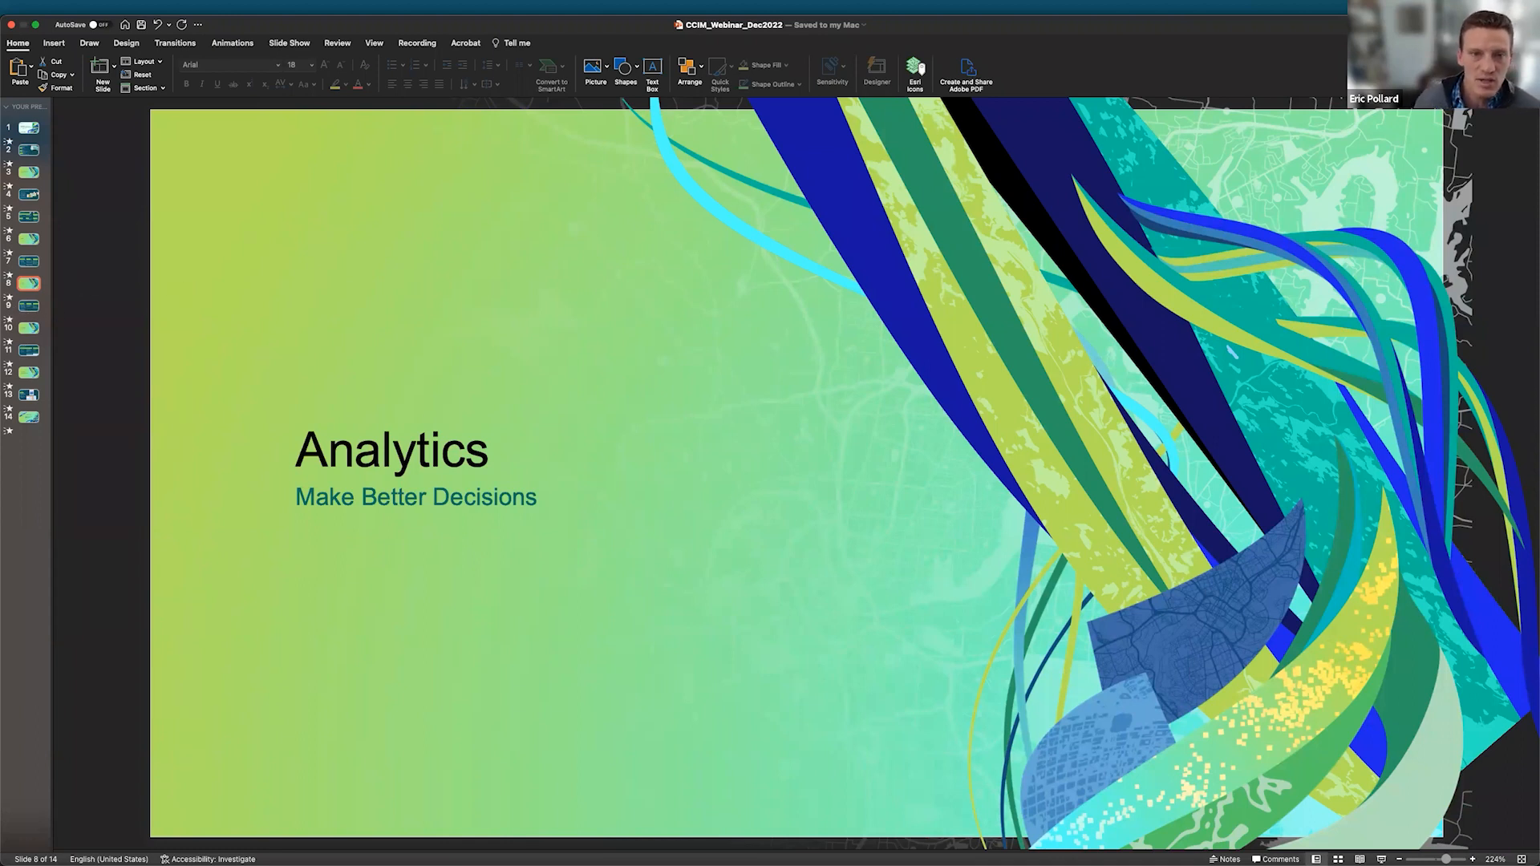
Show slide 9, covering Customer Analysis, Market Gaps & Voids and Site Comparison workflows
click(27, 308)
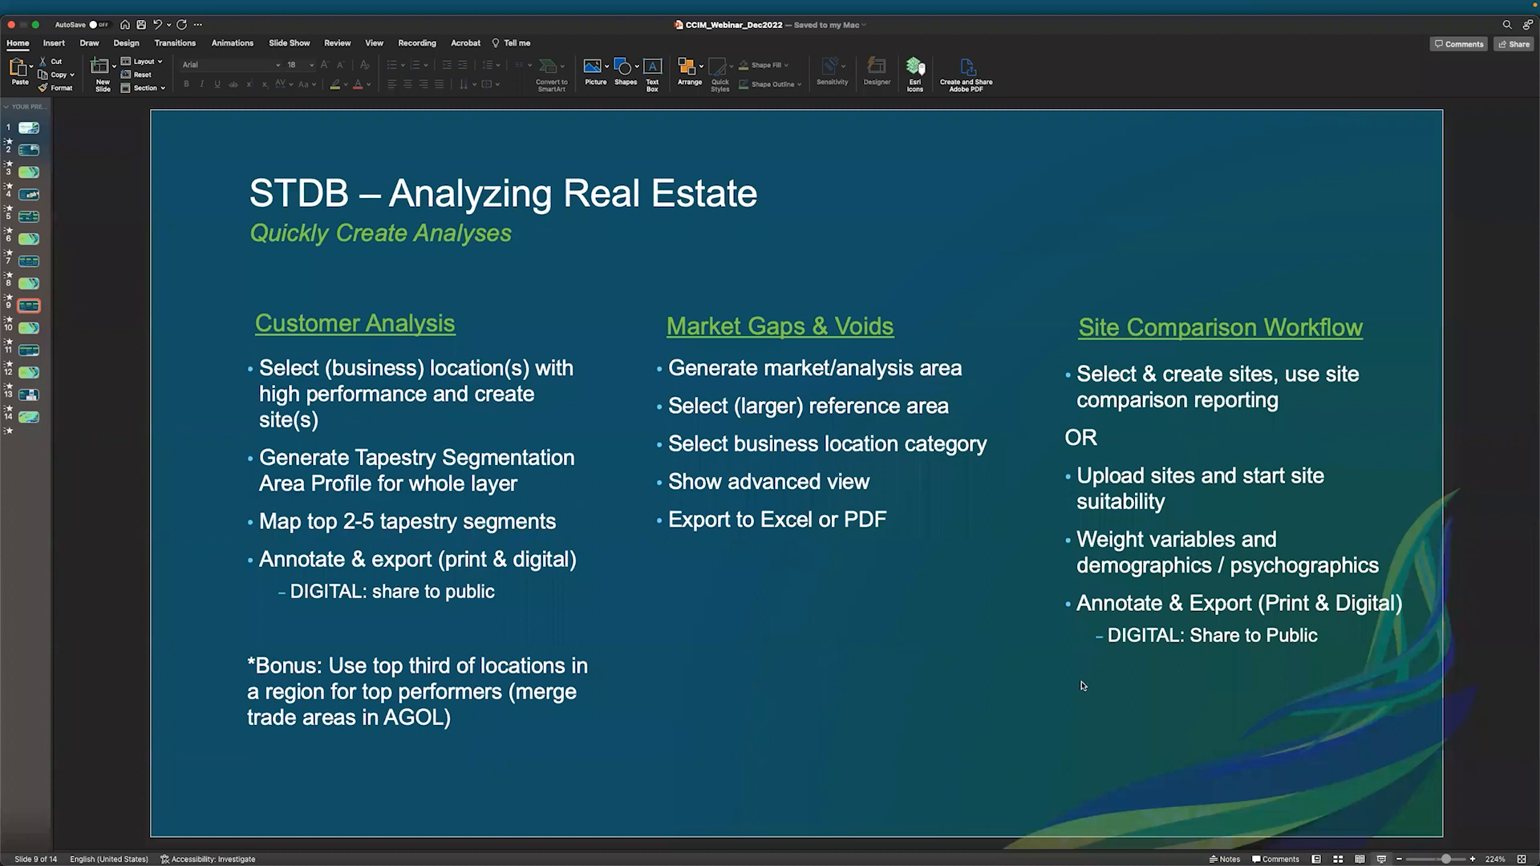
Run the slide show from slide 9, advance one slide, then show all open windows
click(1381, 859)
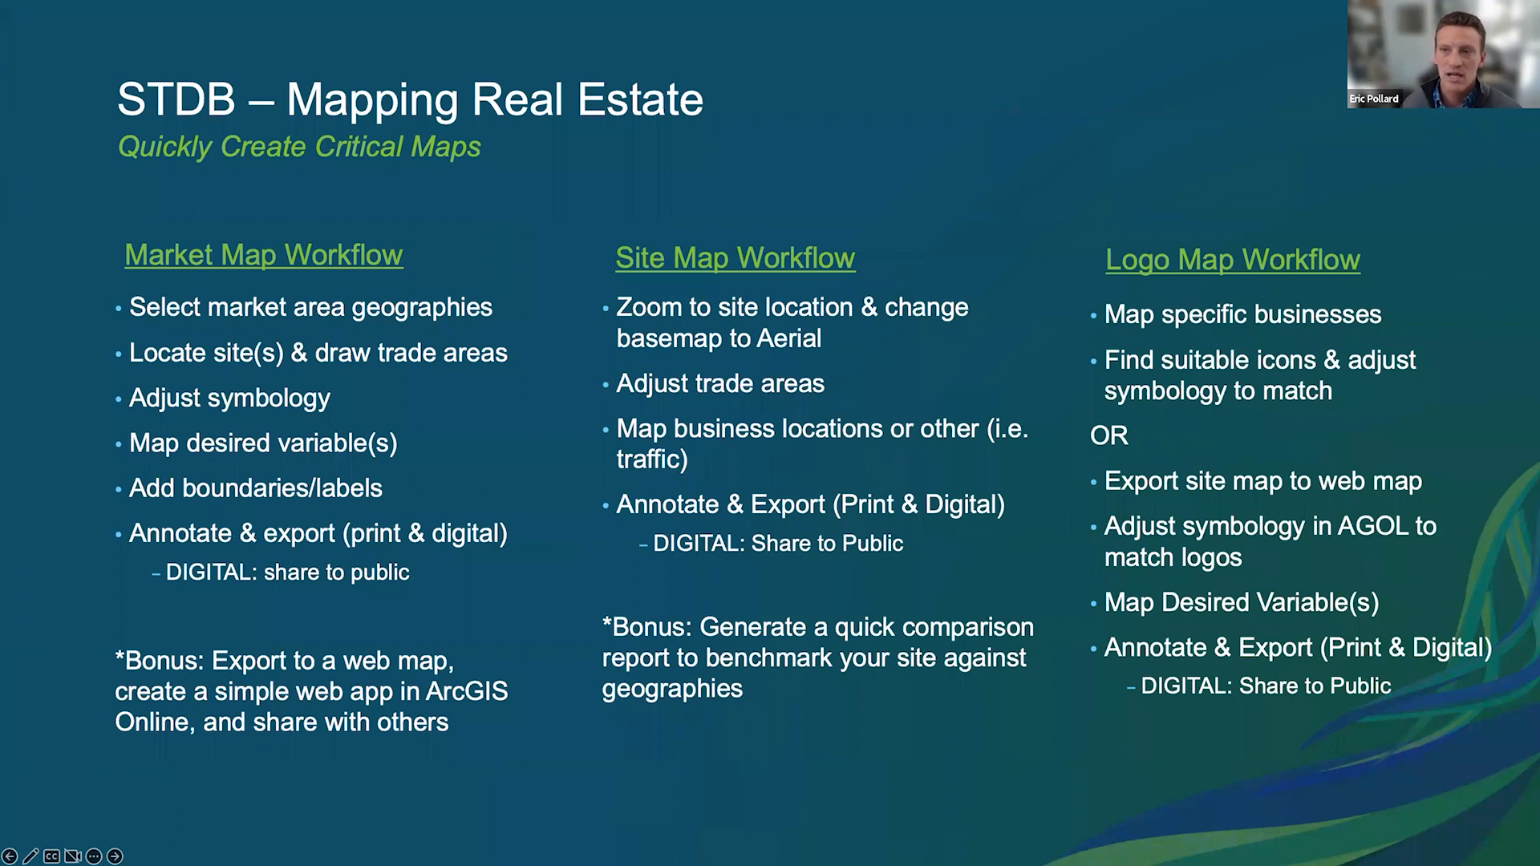
key(Right)
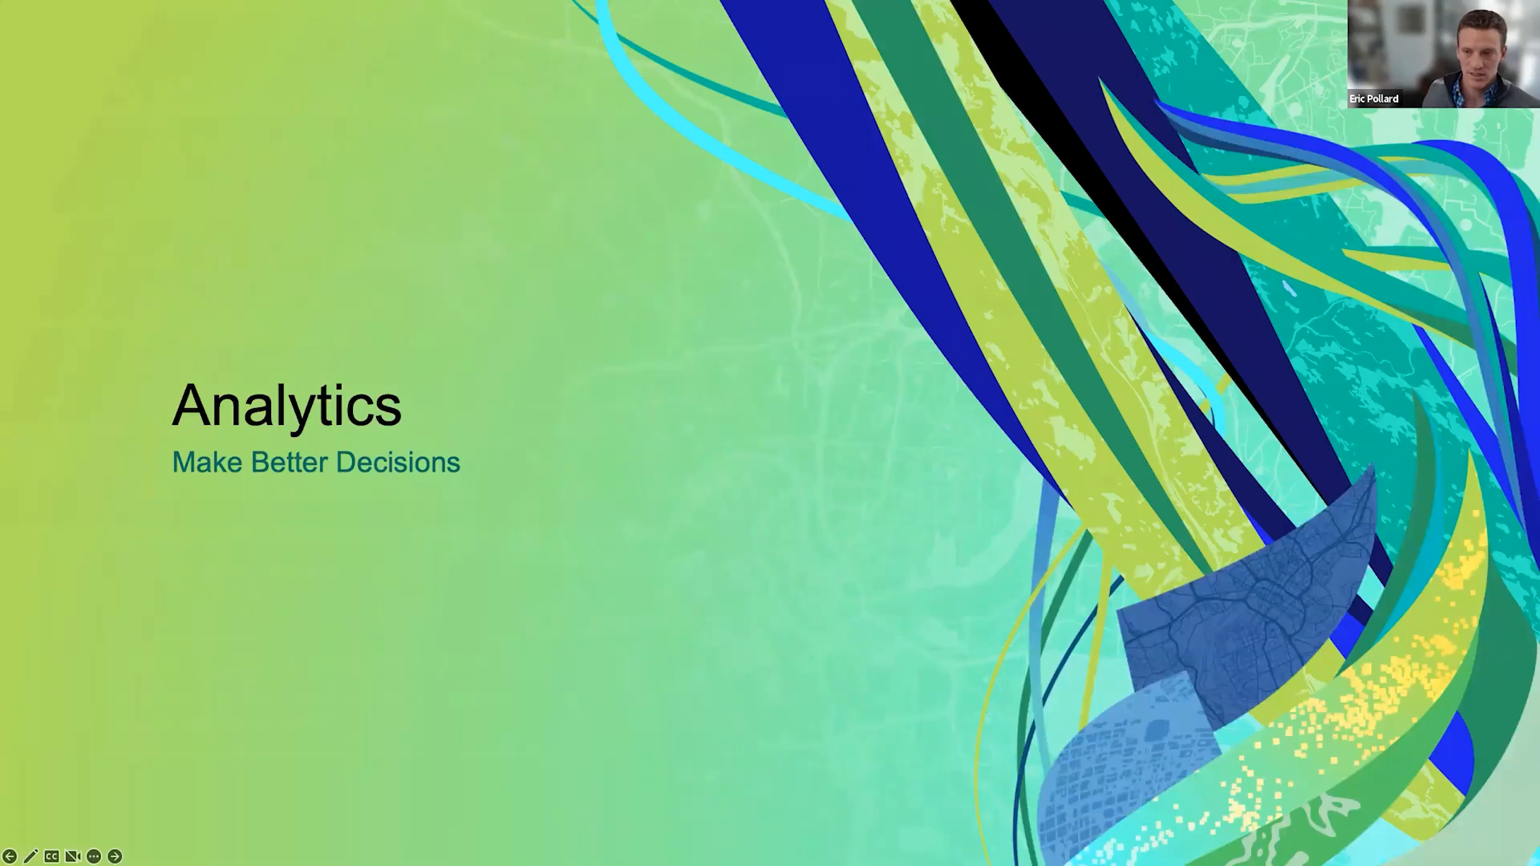
key(Right)
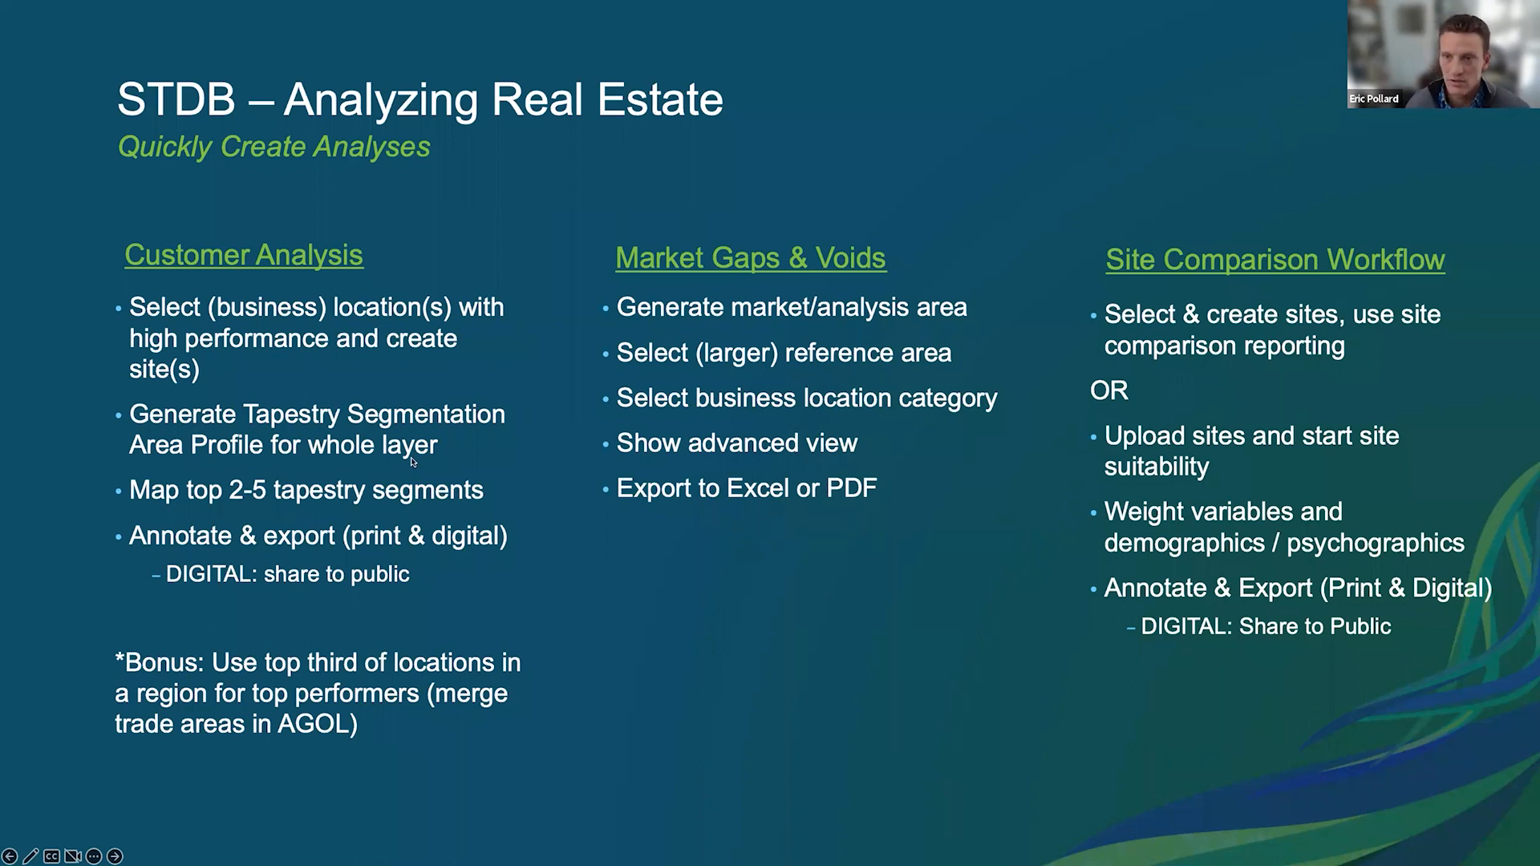
key(ctrl+Up)
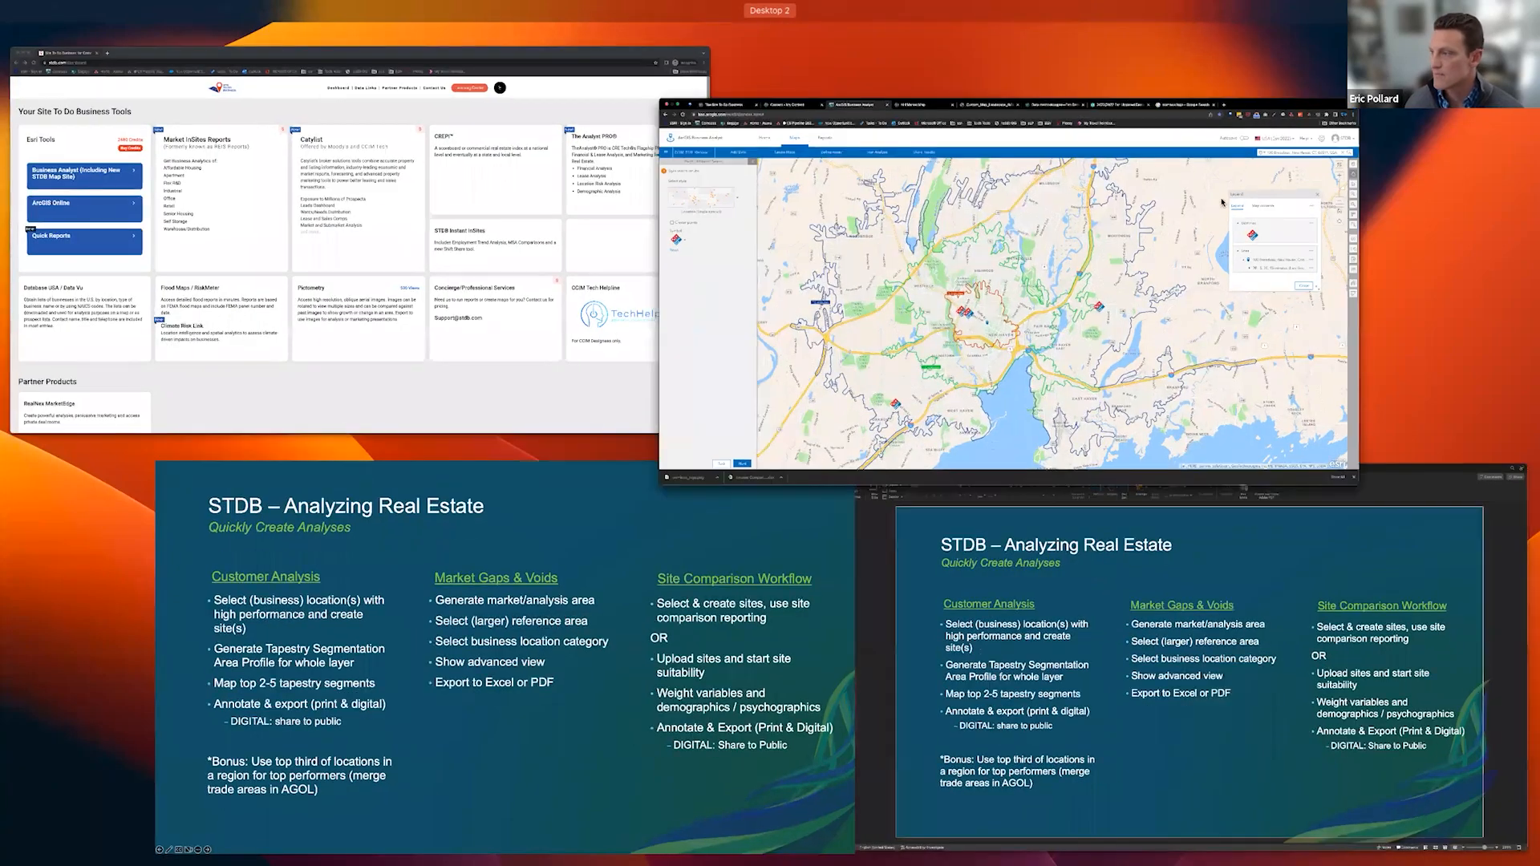
Bring the Chrome window with the Domino's drive-time map back to the front
click(1008, 307)
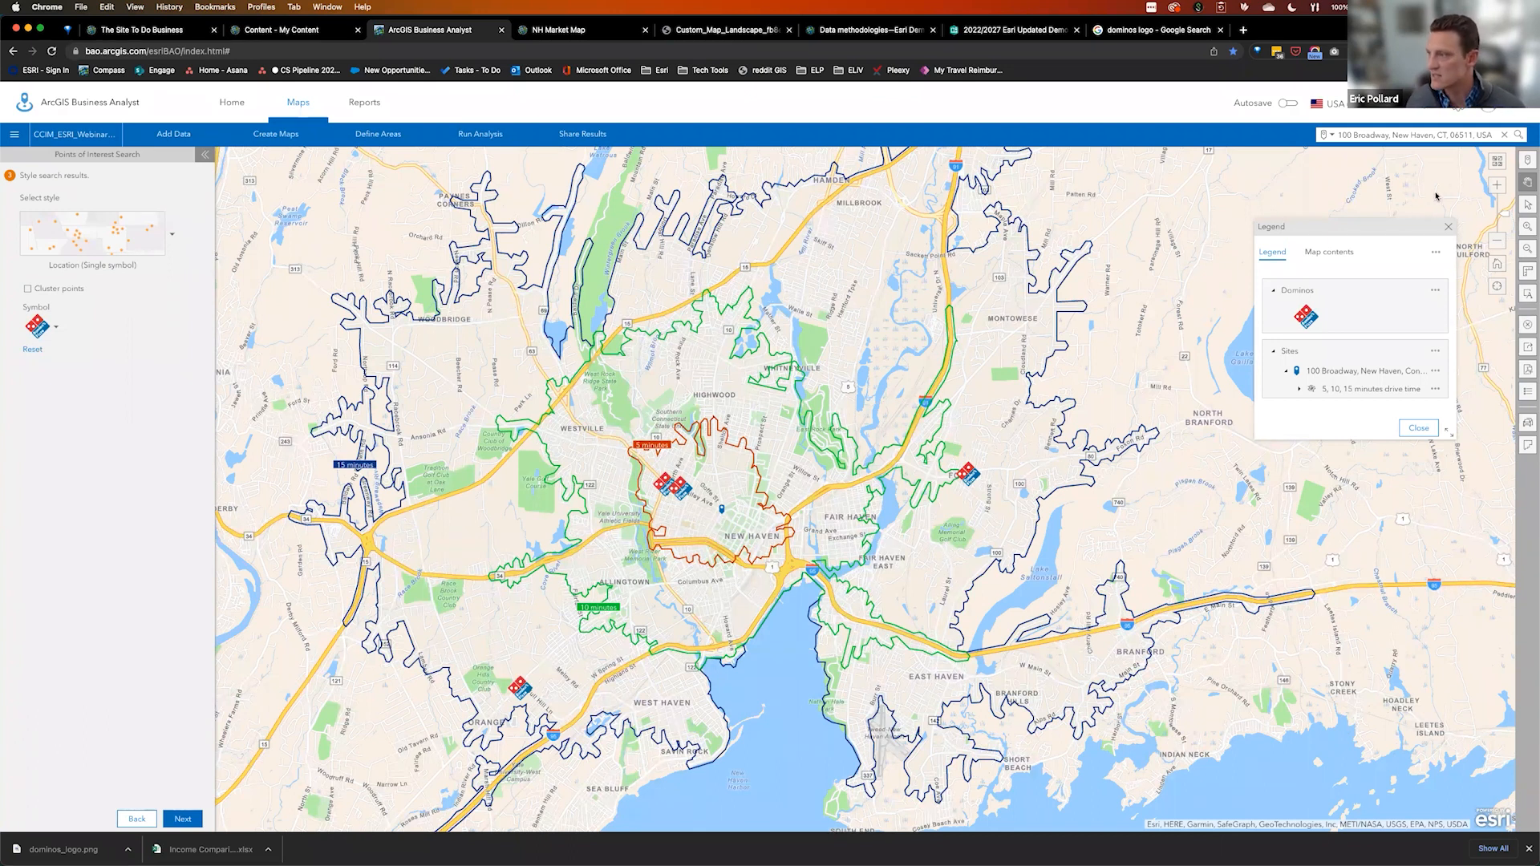
Close the Legend and clear the Dominos layer, keeping the 5, 10, 15 minute drive-time areas
click(1448, 226)
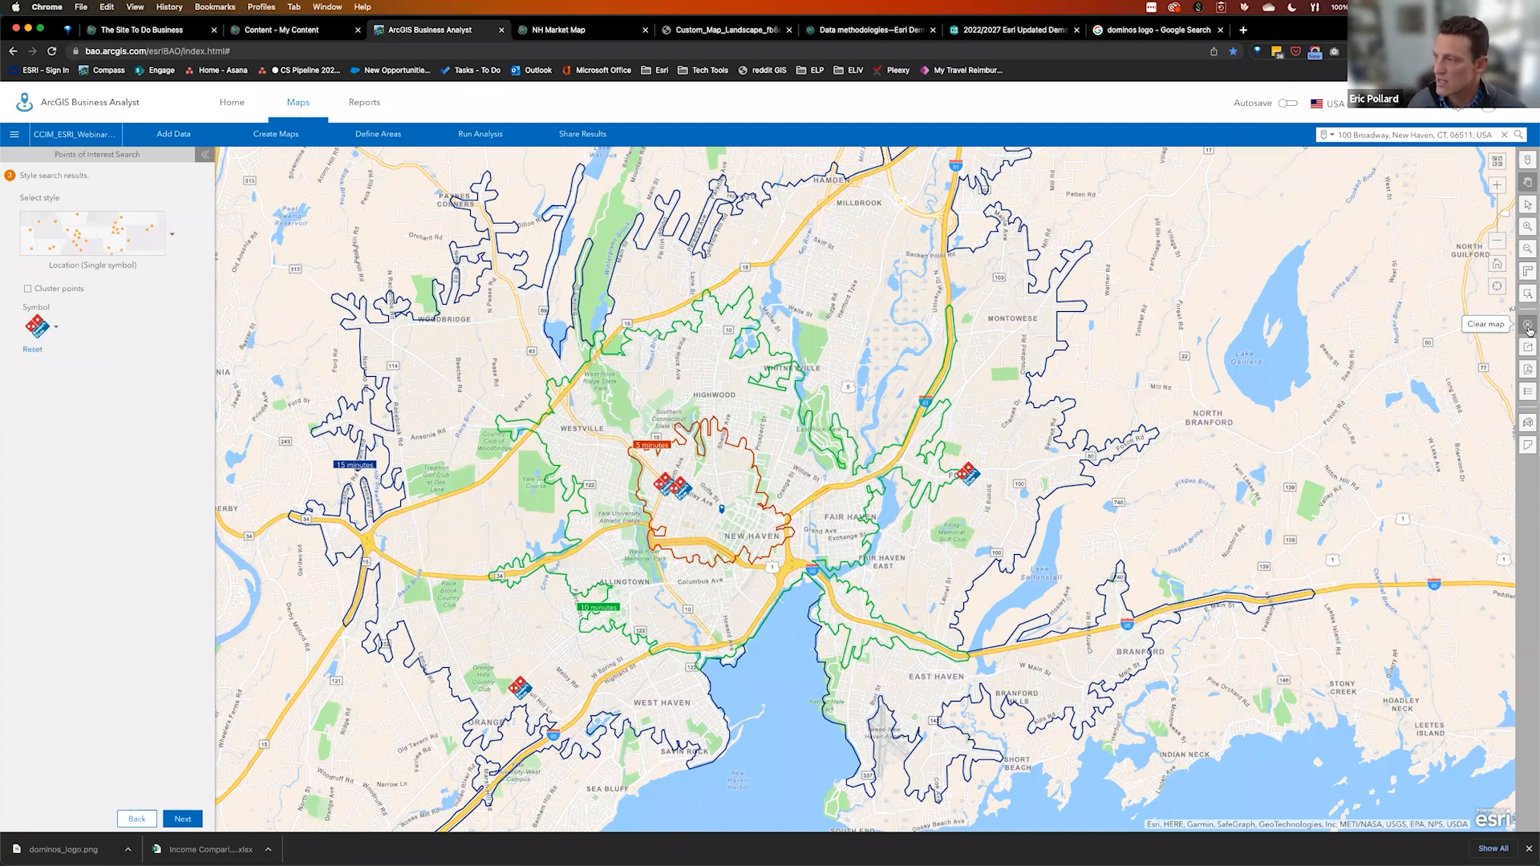
click(656, 402)
click(832, 599)
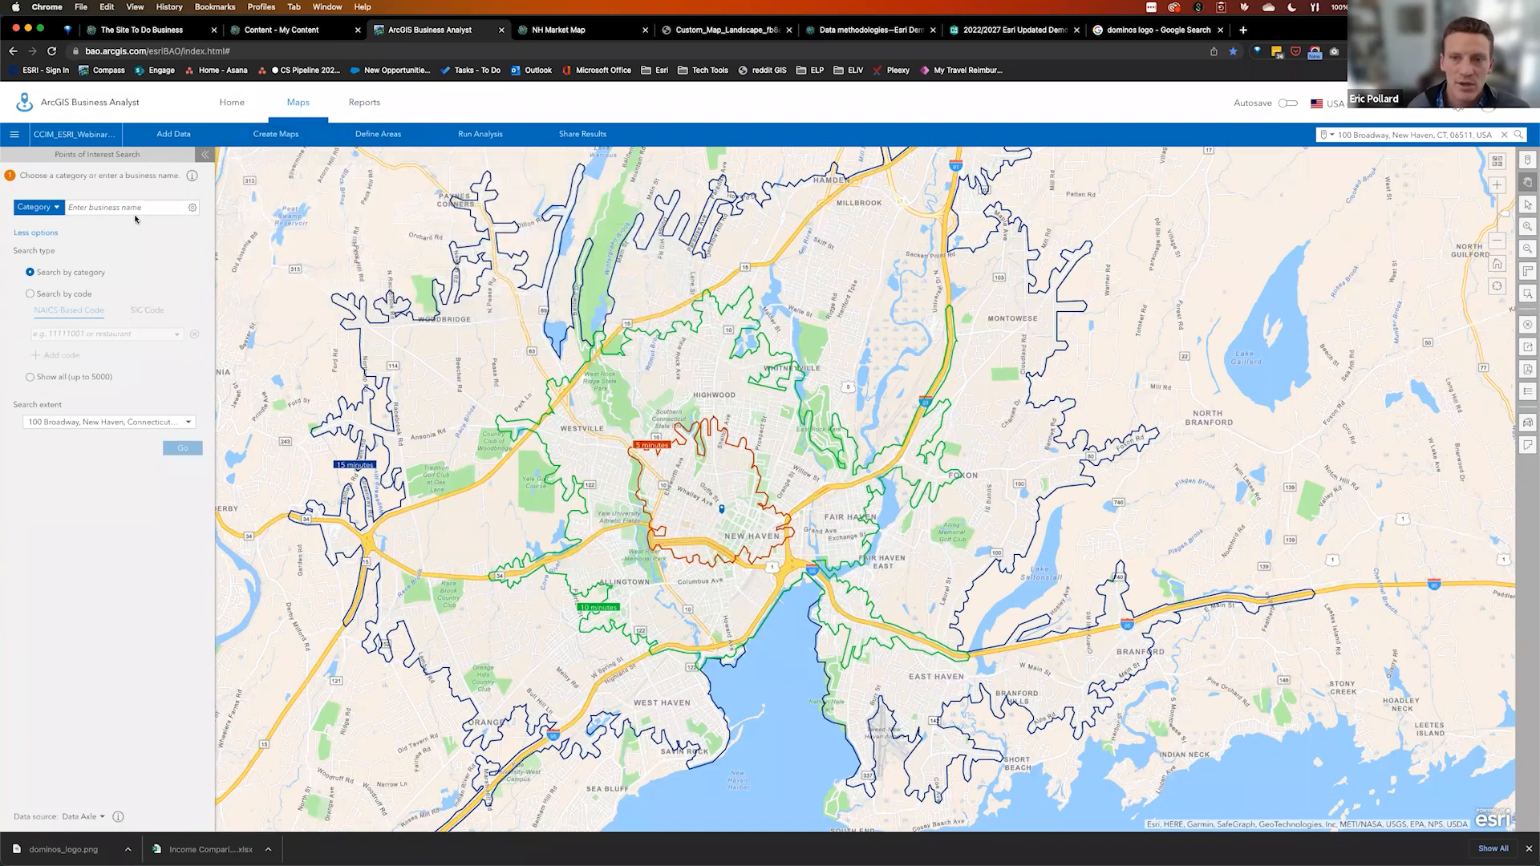
click(52, 209)
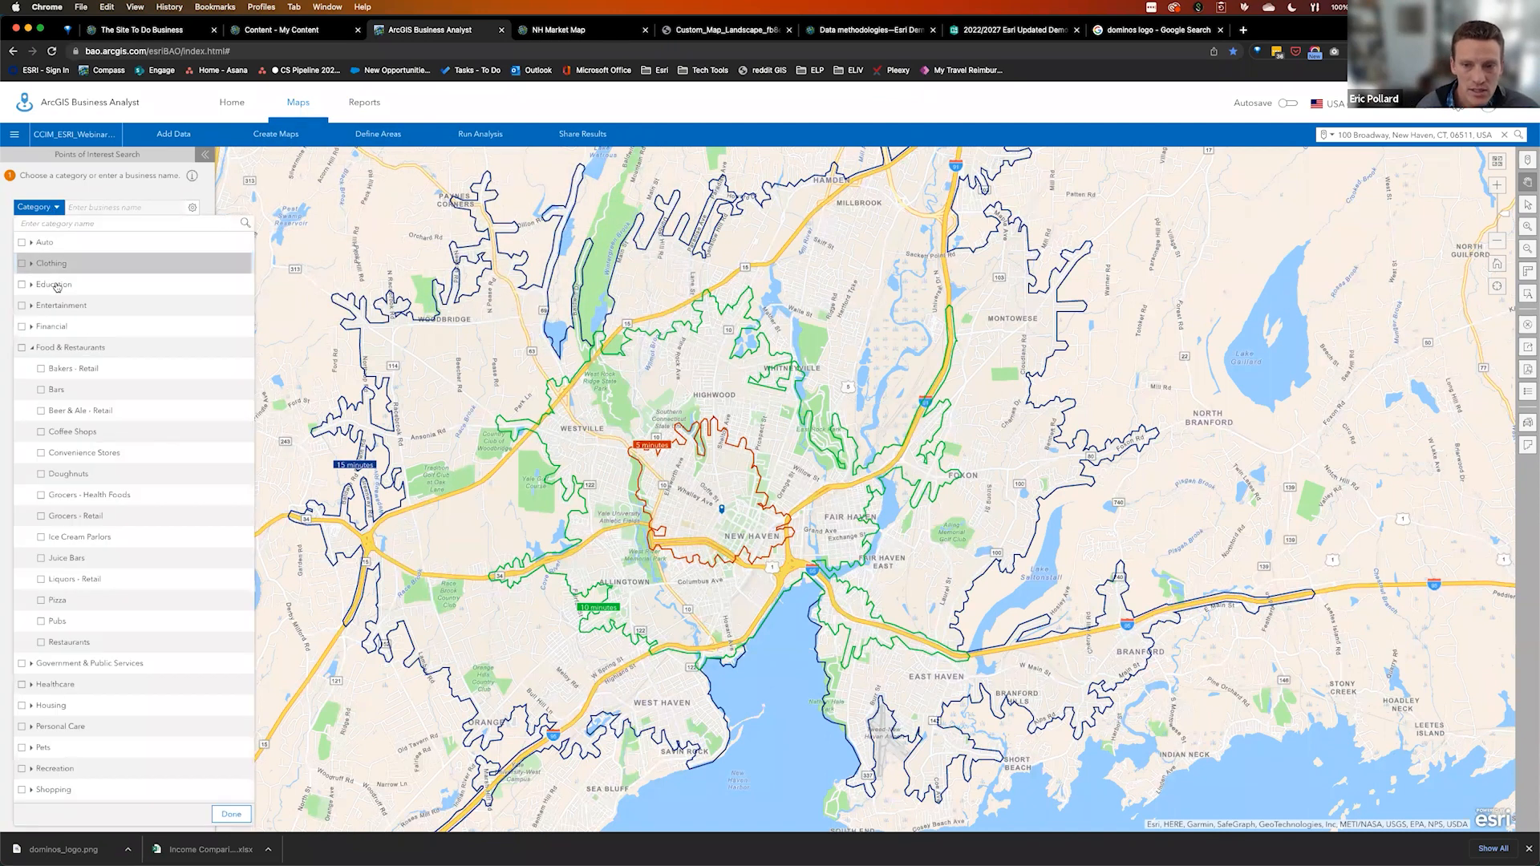
click(42, 434)
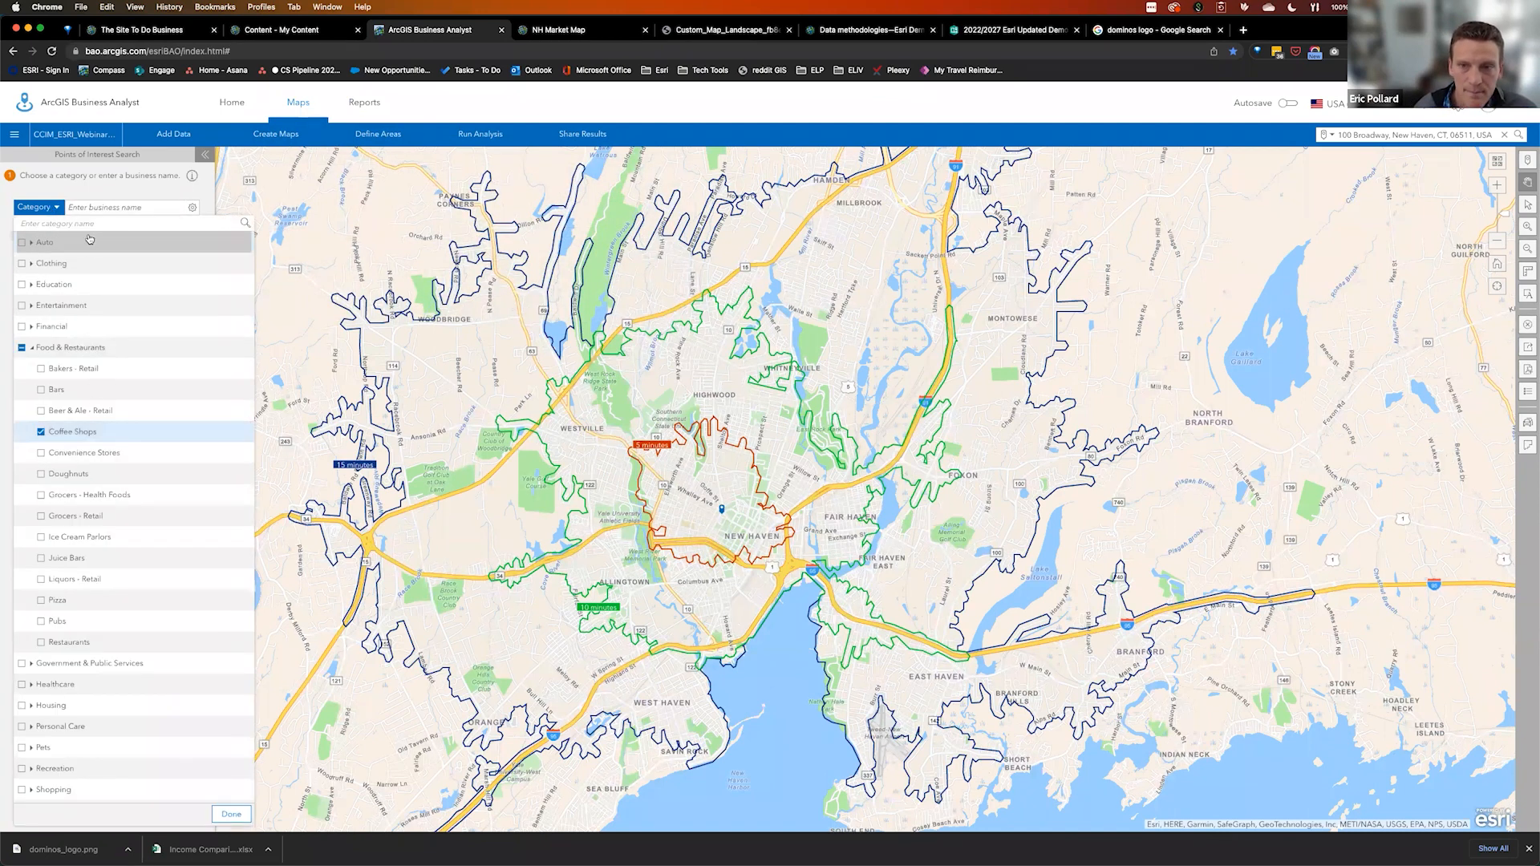
click(115, 182)
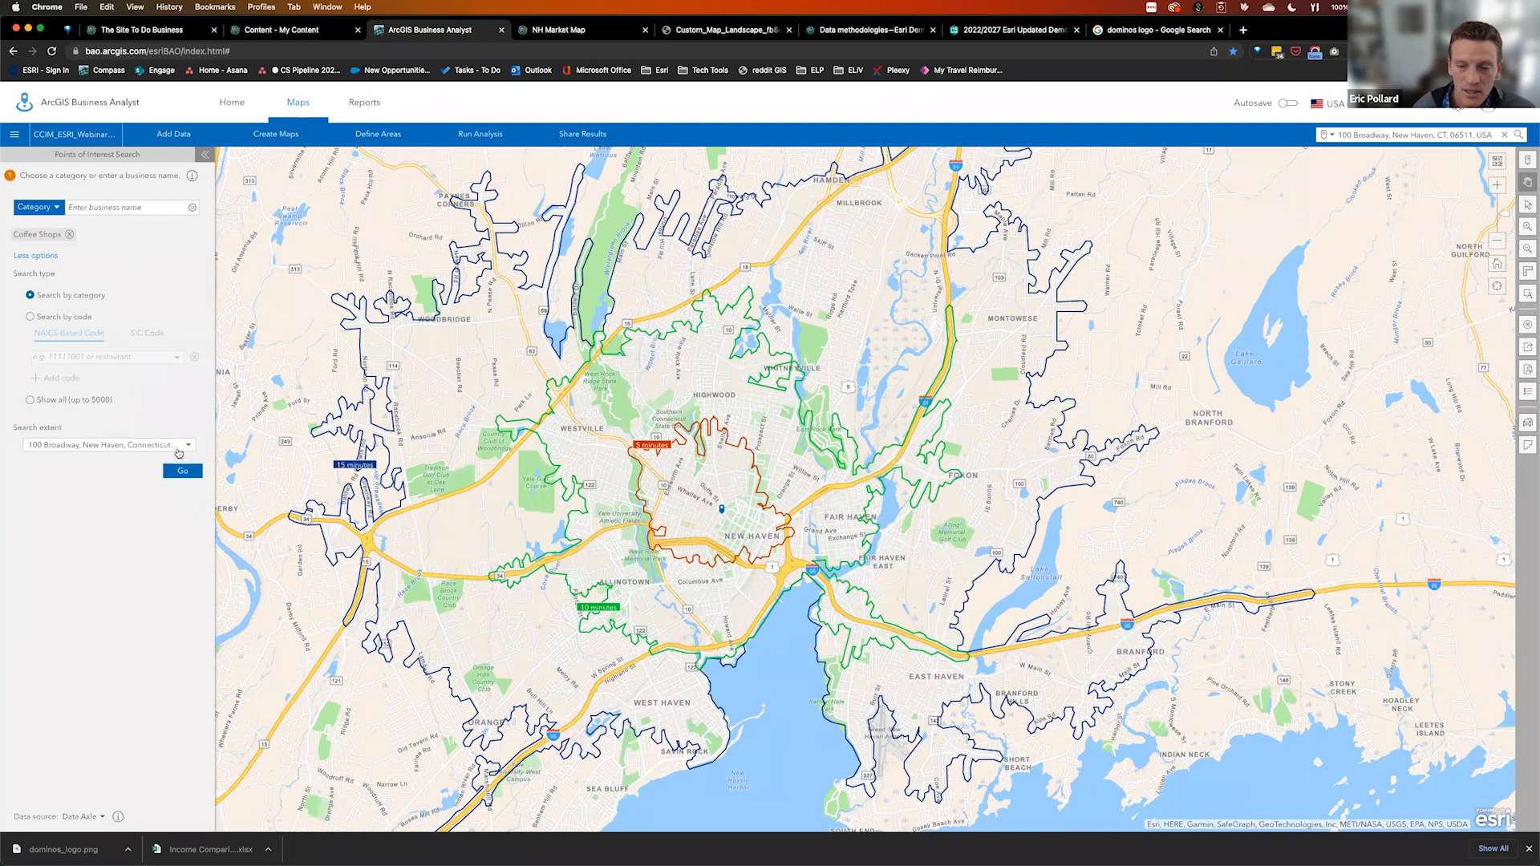
click(182, 473)
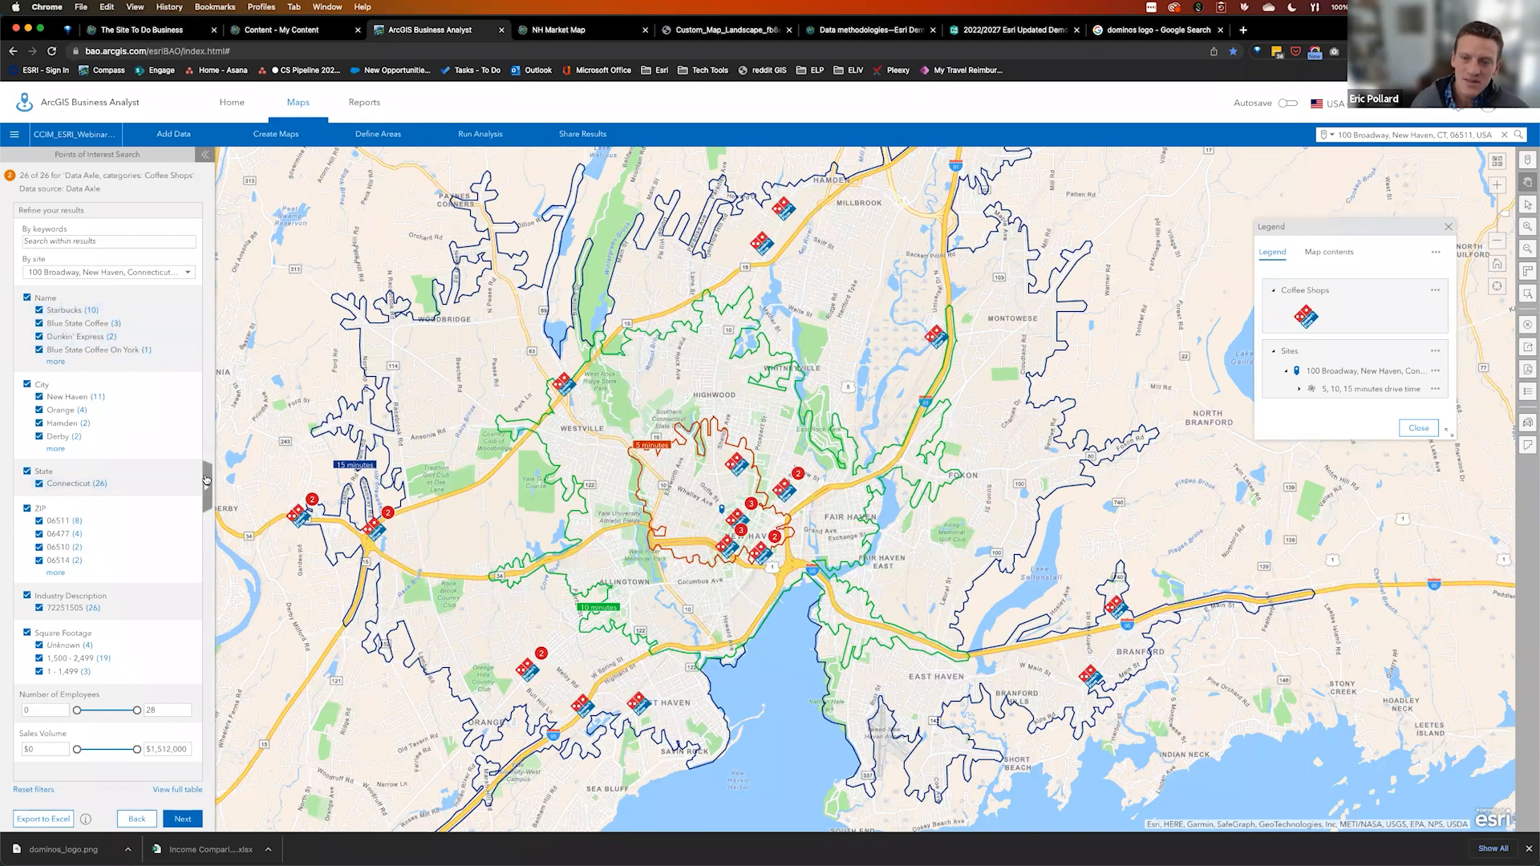
Filter the coffee shops to Starbucks only (10 of 26) and widen the results into a full table
mouse_move(96, 313)
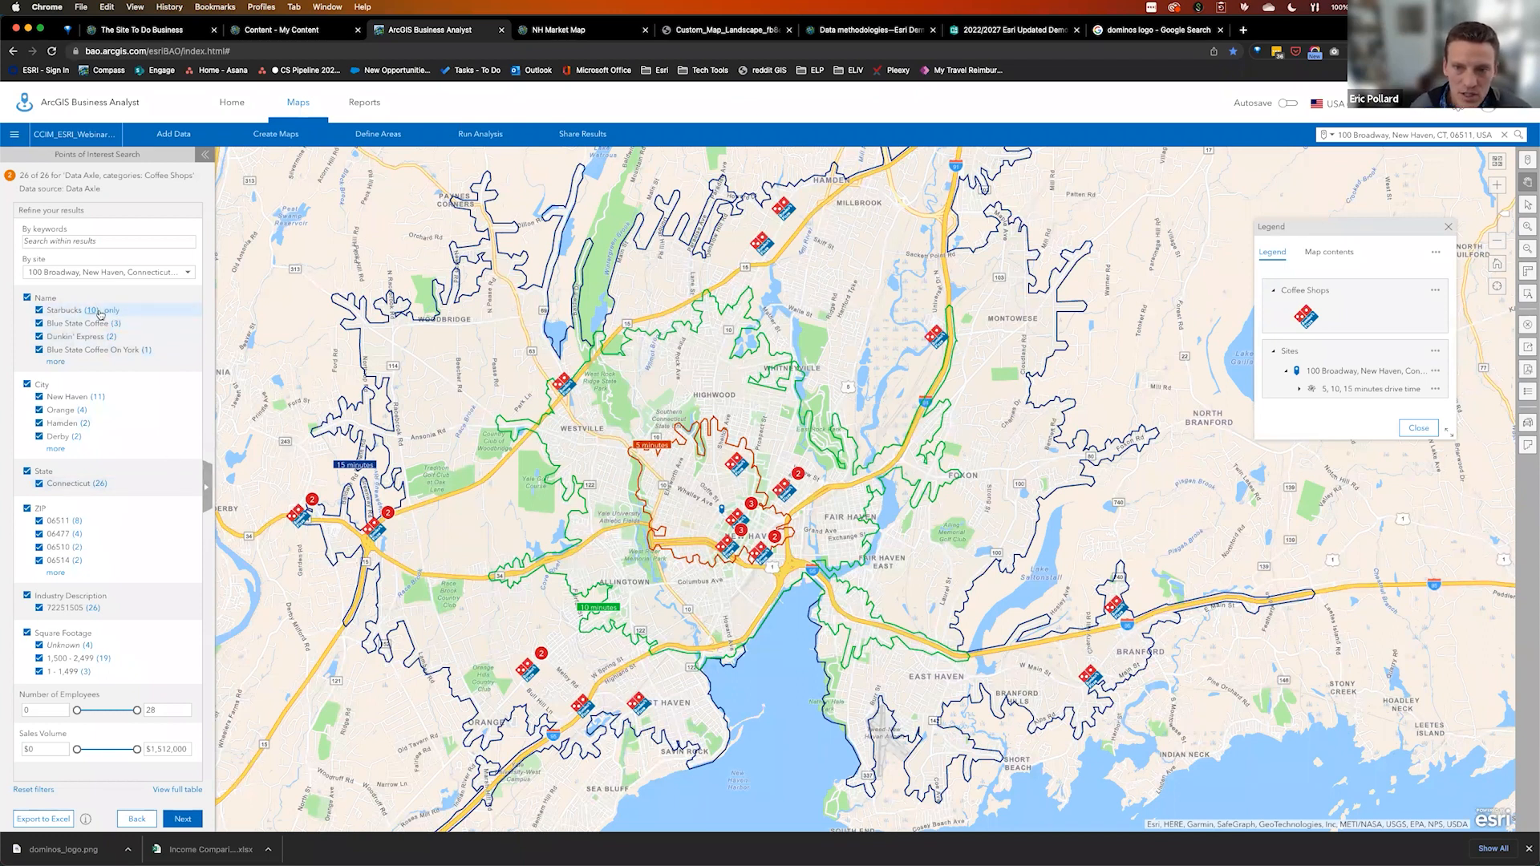
click(113, 312)
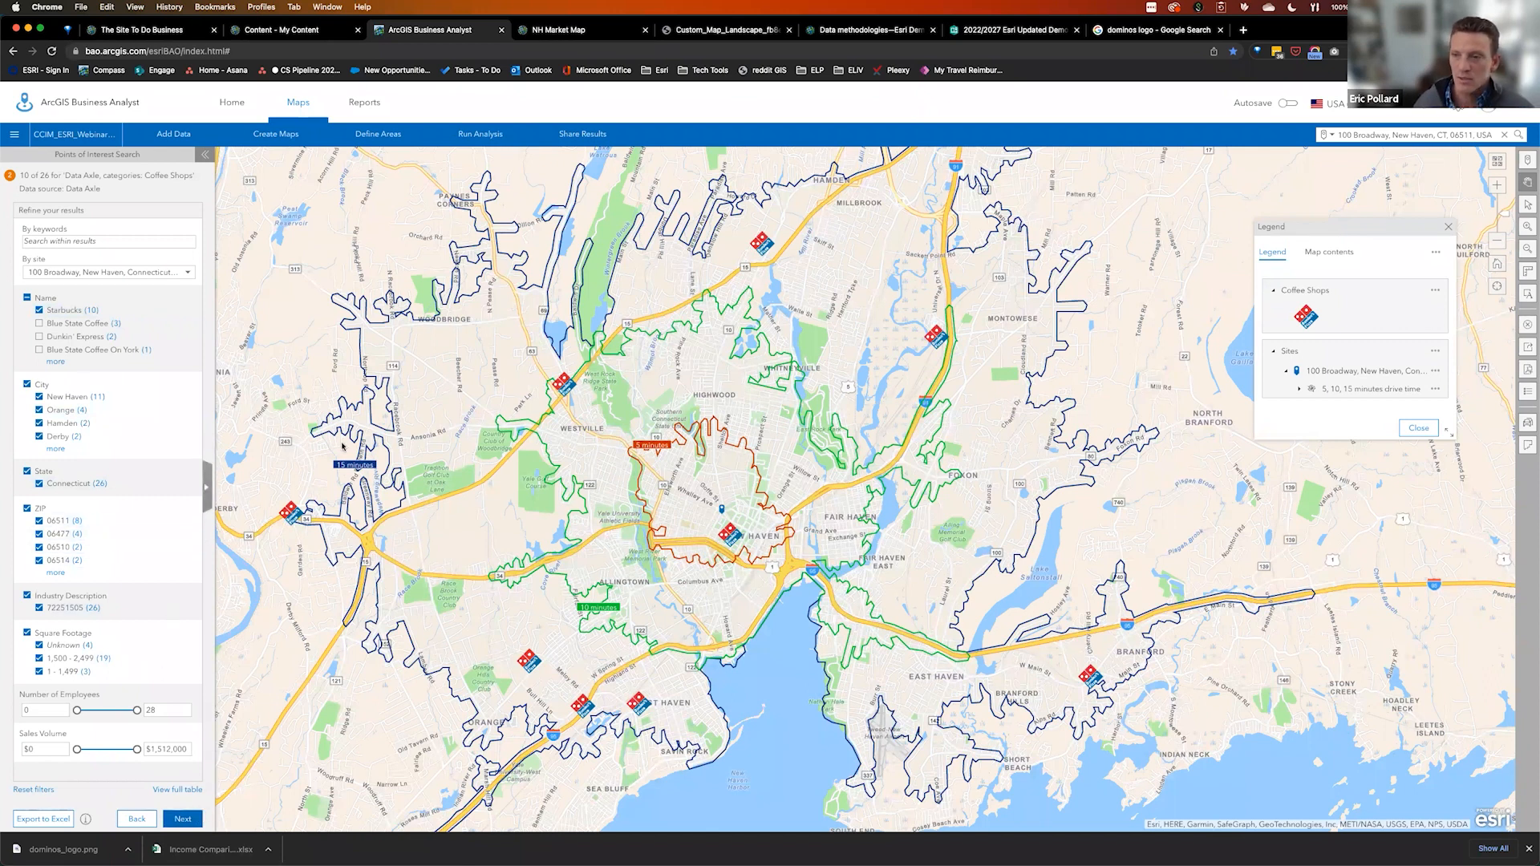
drag(207, 486, 1433, 491)
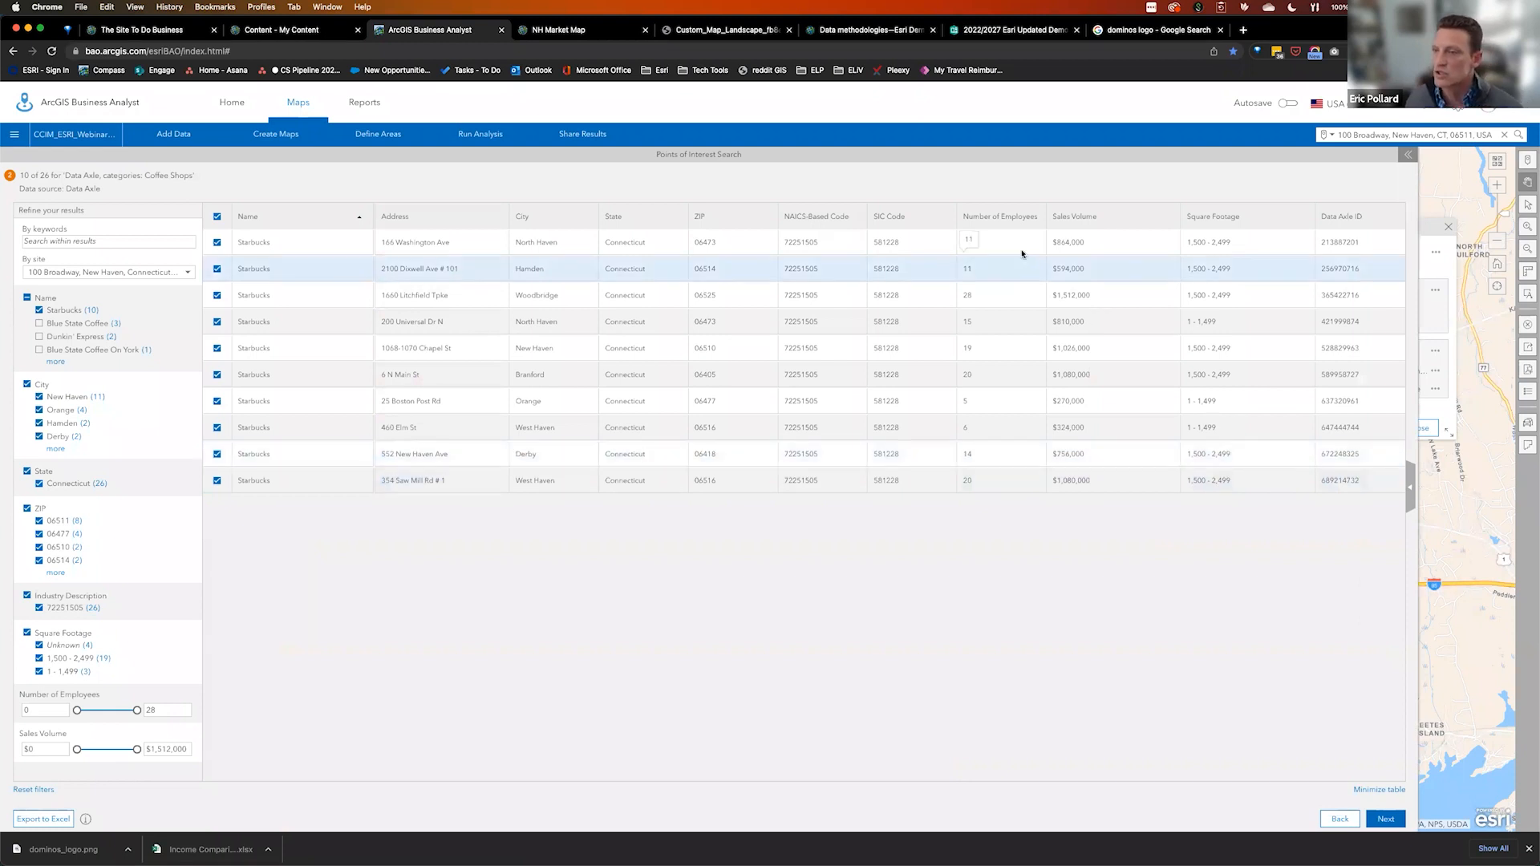
Sort by Sales Volume, highest first, and keep only the top four Starbucks rows checked
click(1104, 217)
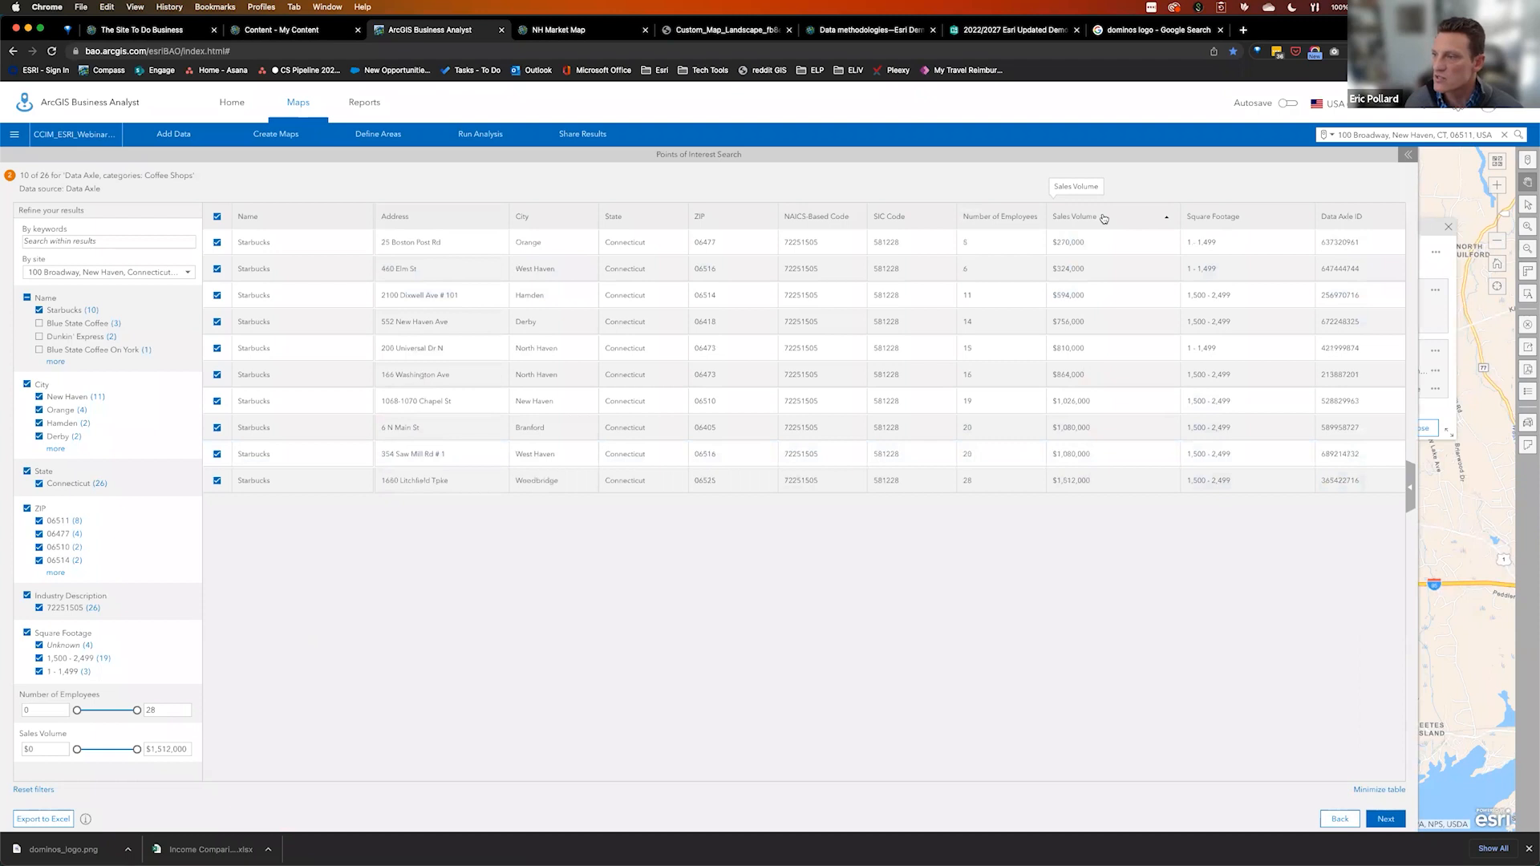
click(1104, 218)
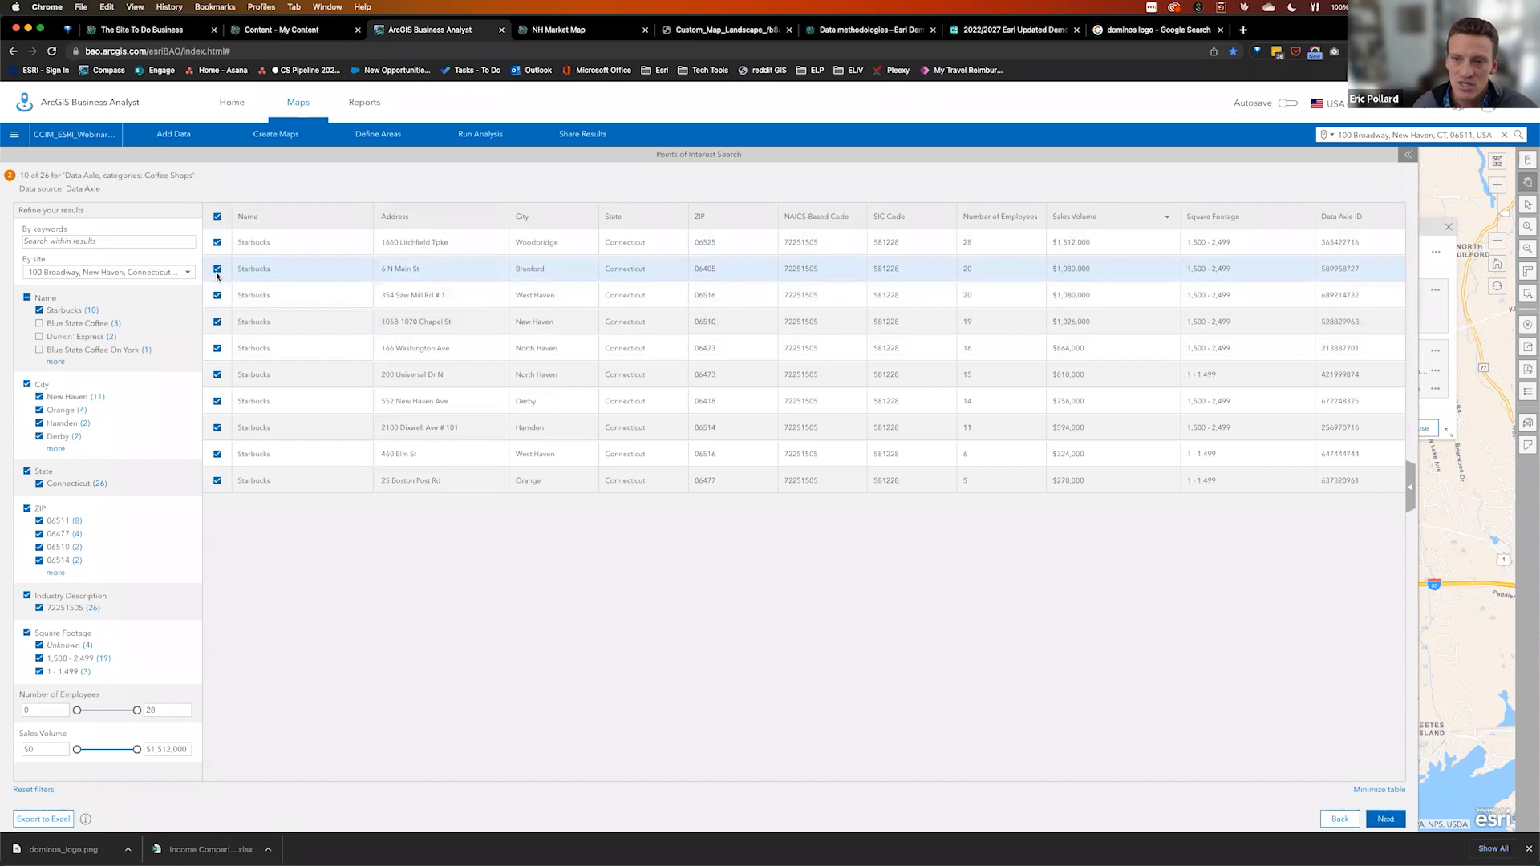
click(217, 217)
click(217, 243)
click(217, 269)
click(216, 295)
click(217, 322)
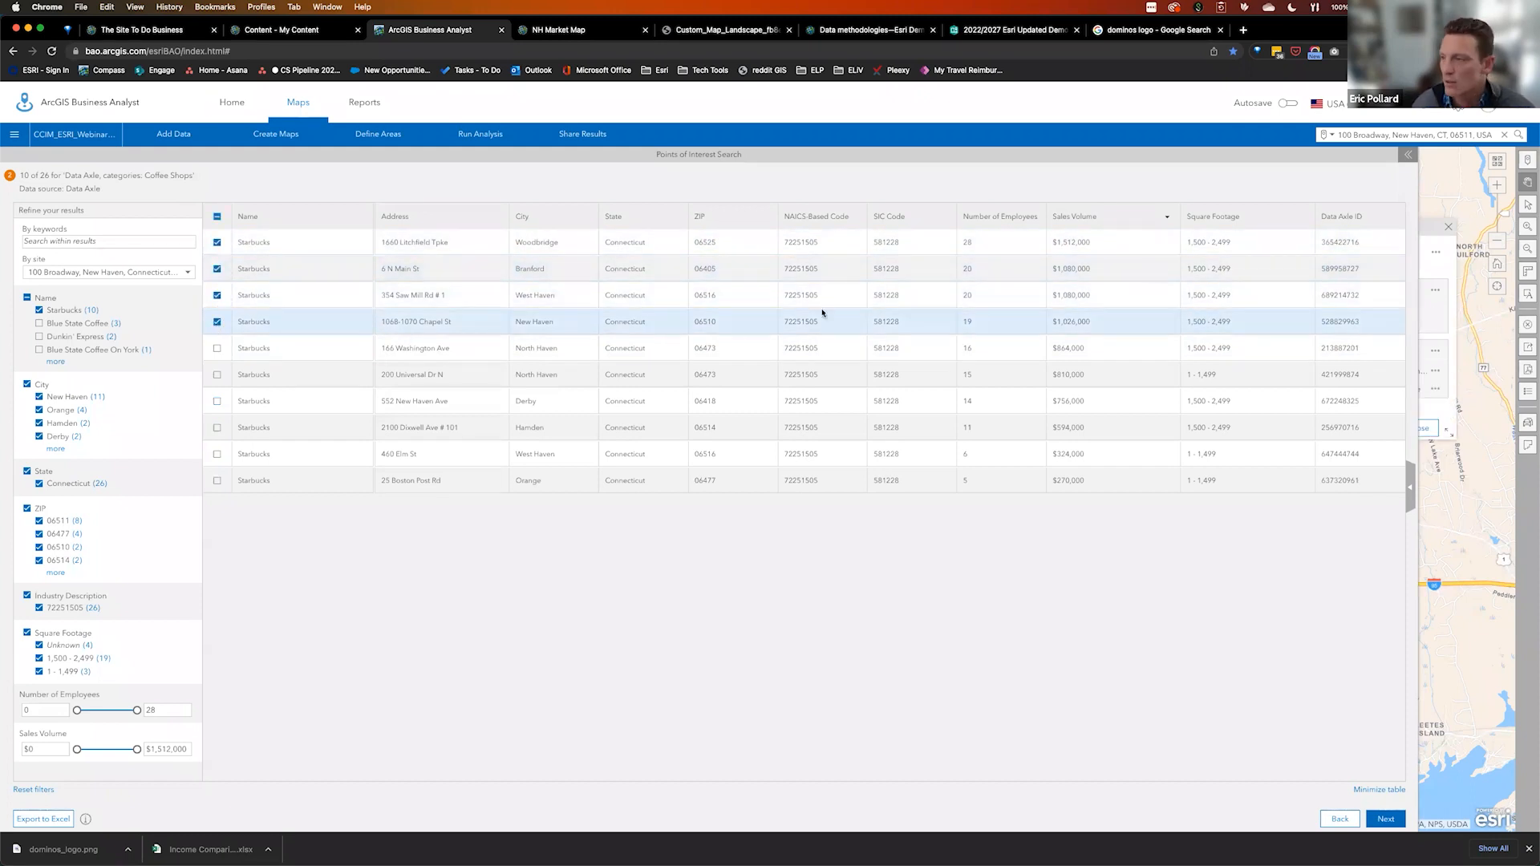
click(1385, 819)
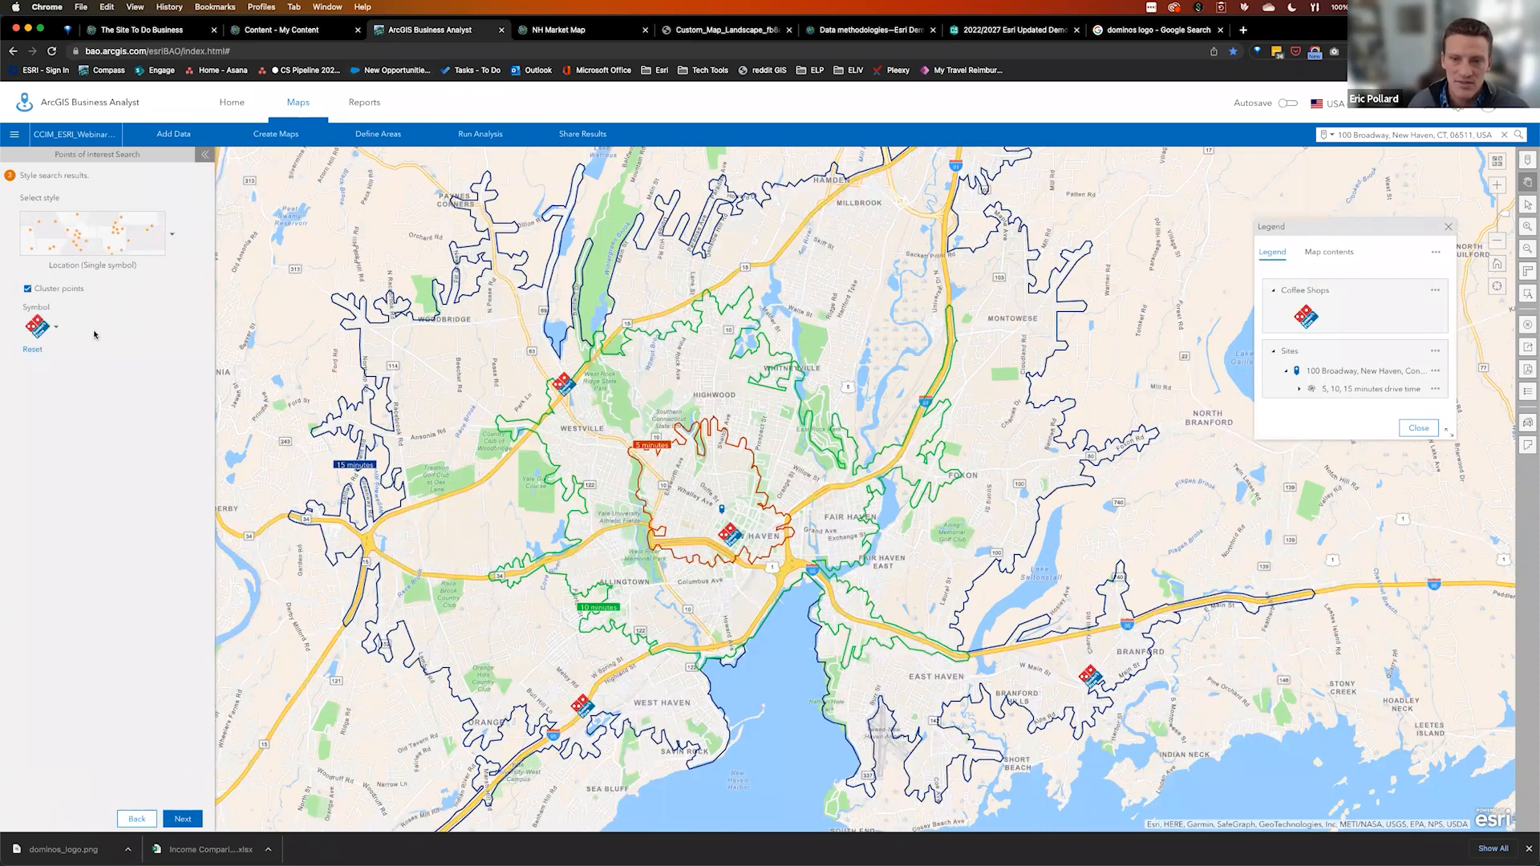
Replace the Domino's logo with the coffee cup icon from the Business symbols
click(55, 331)
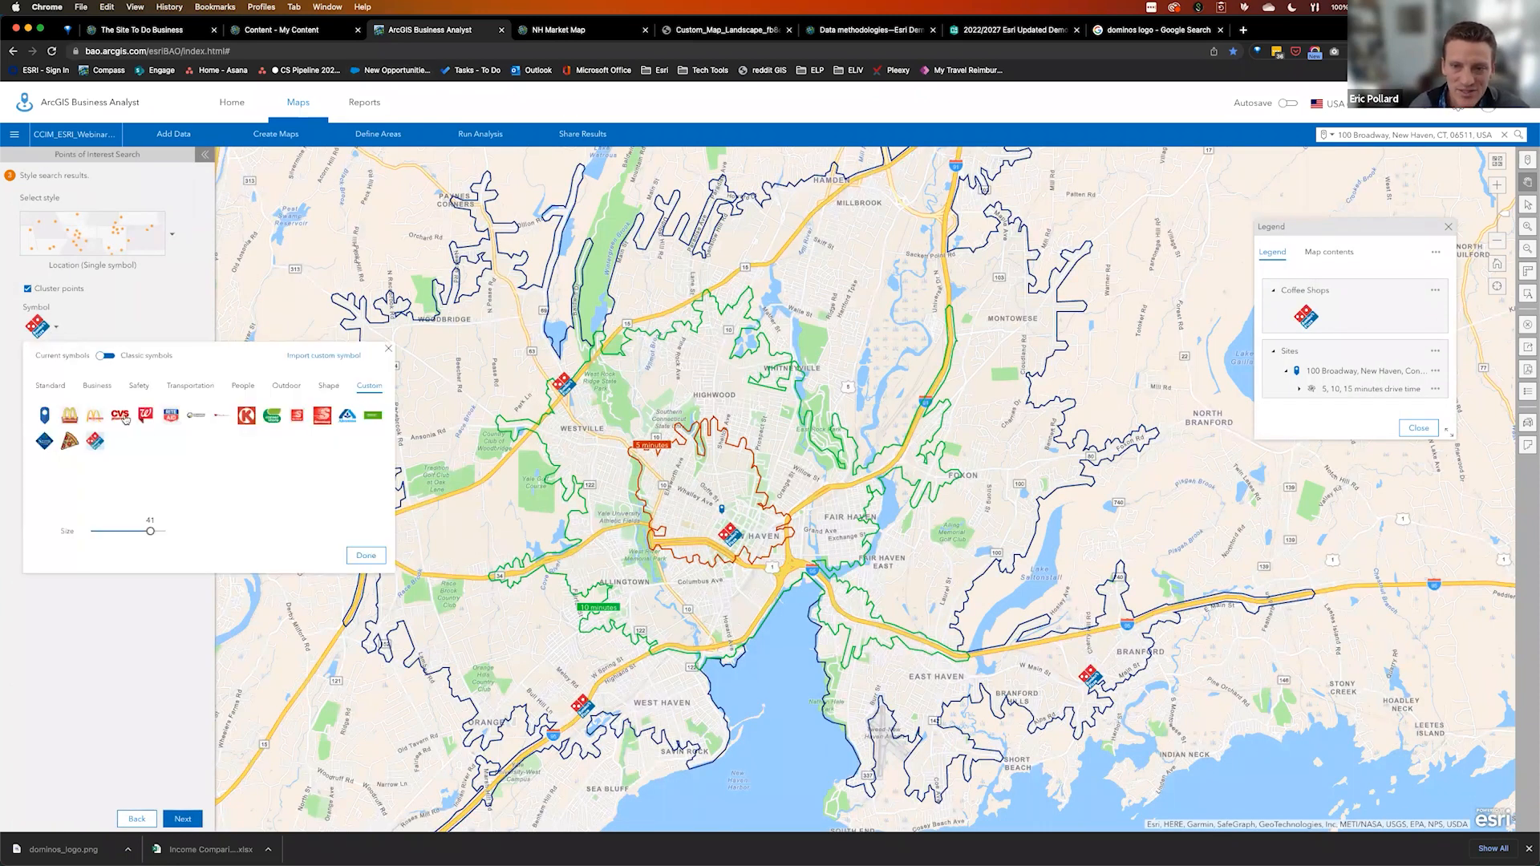
click(99, 389)
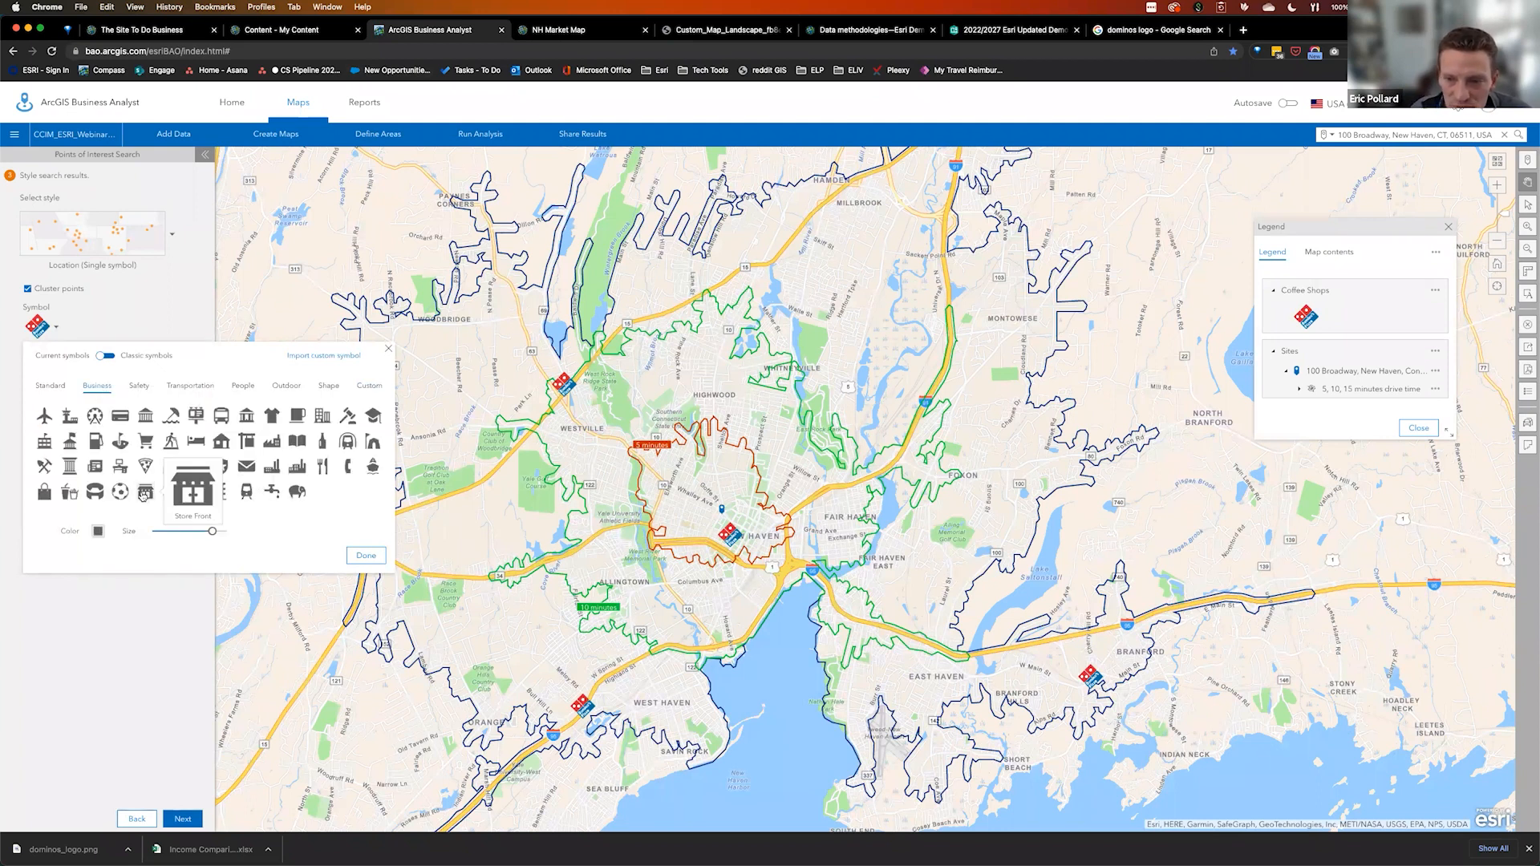
click(297, 415)
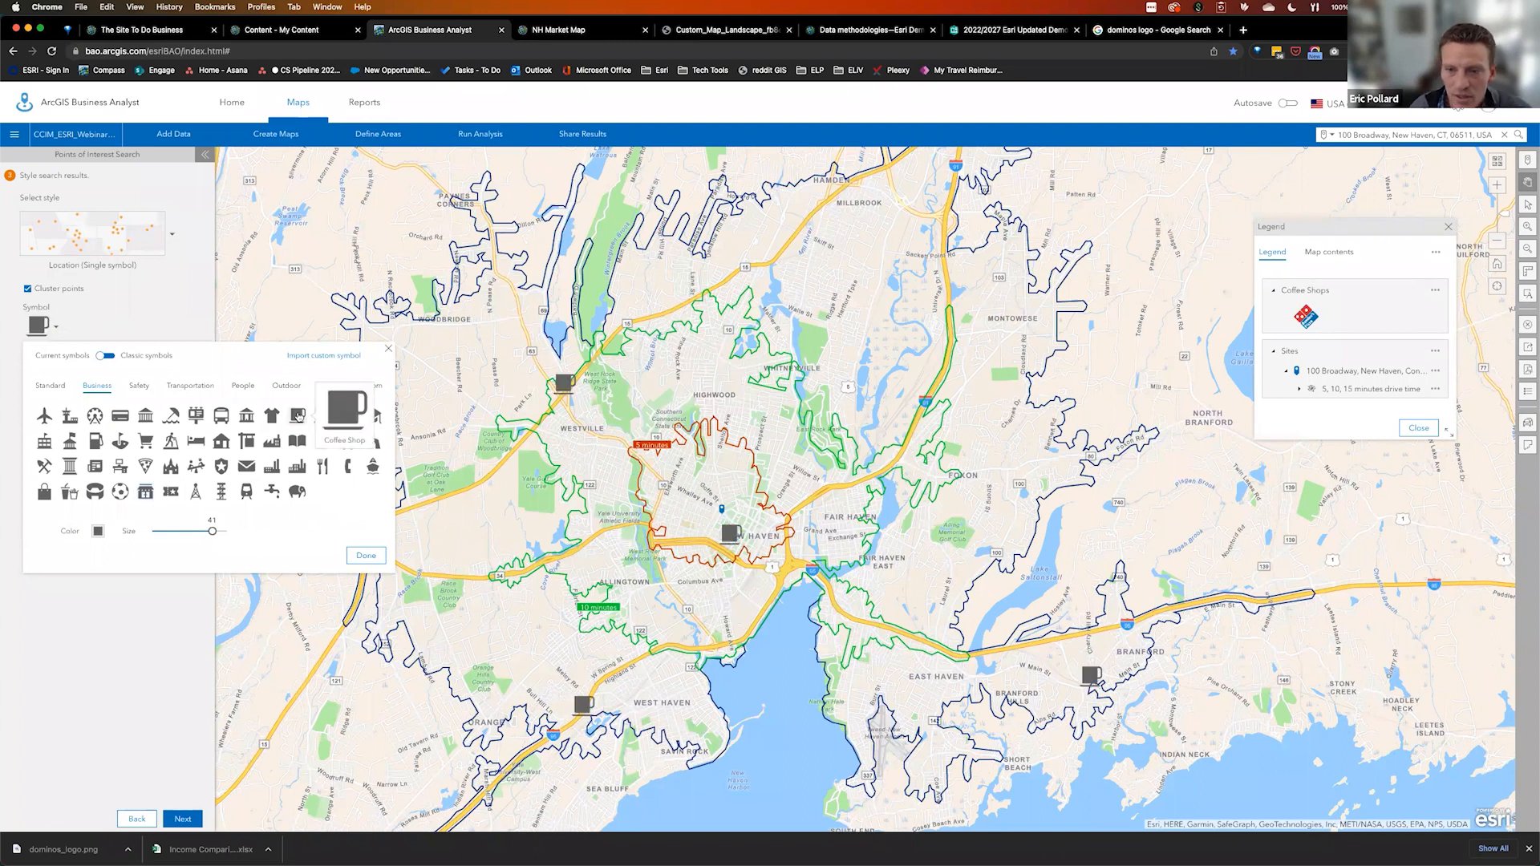
click(366, 556)
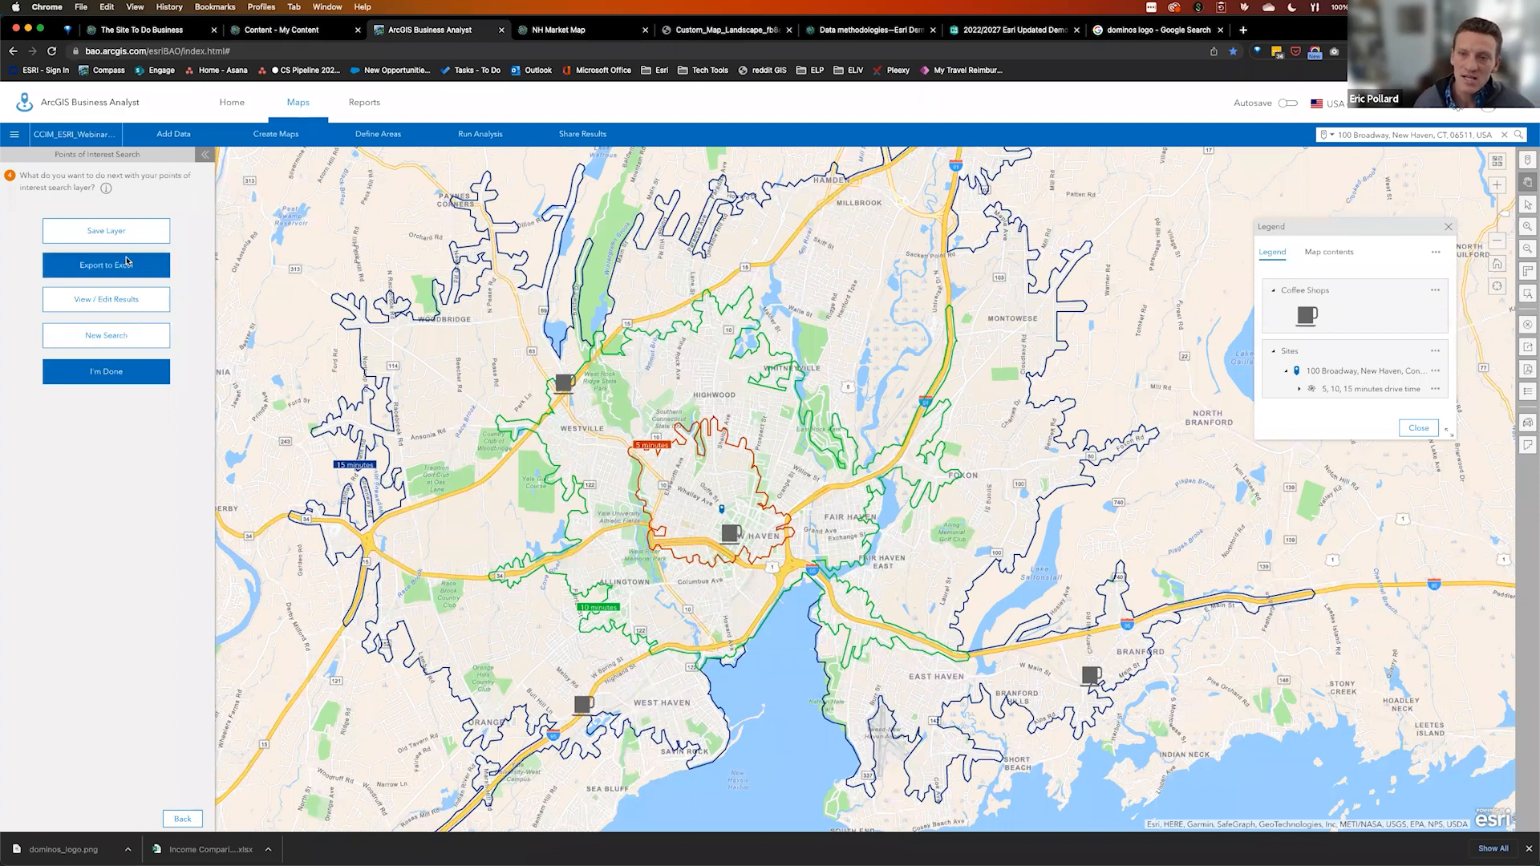
Save the coffee-cup Starbucks points as the 'Coffee Shops' layer, then finish the points-of-interest search
click(119, 232)
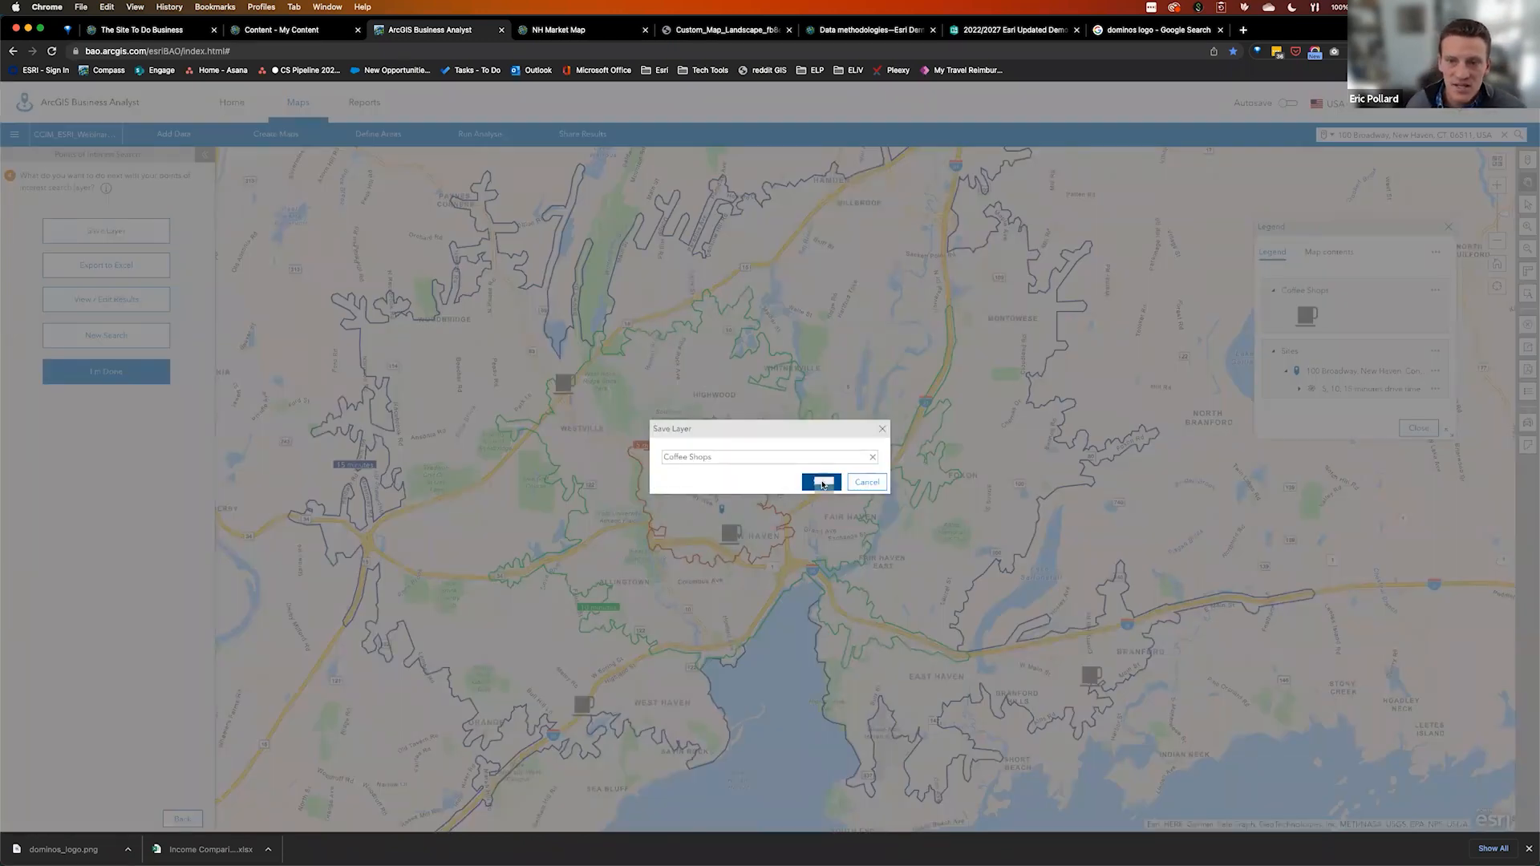
click(821, 482)
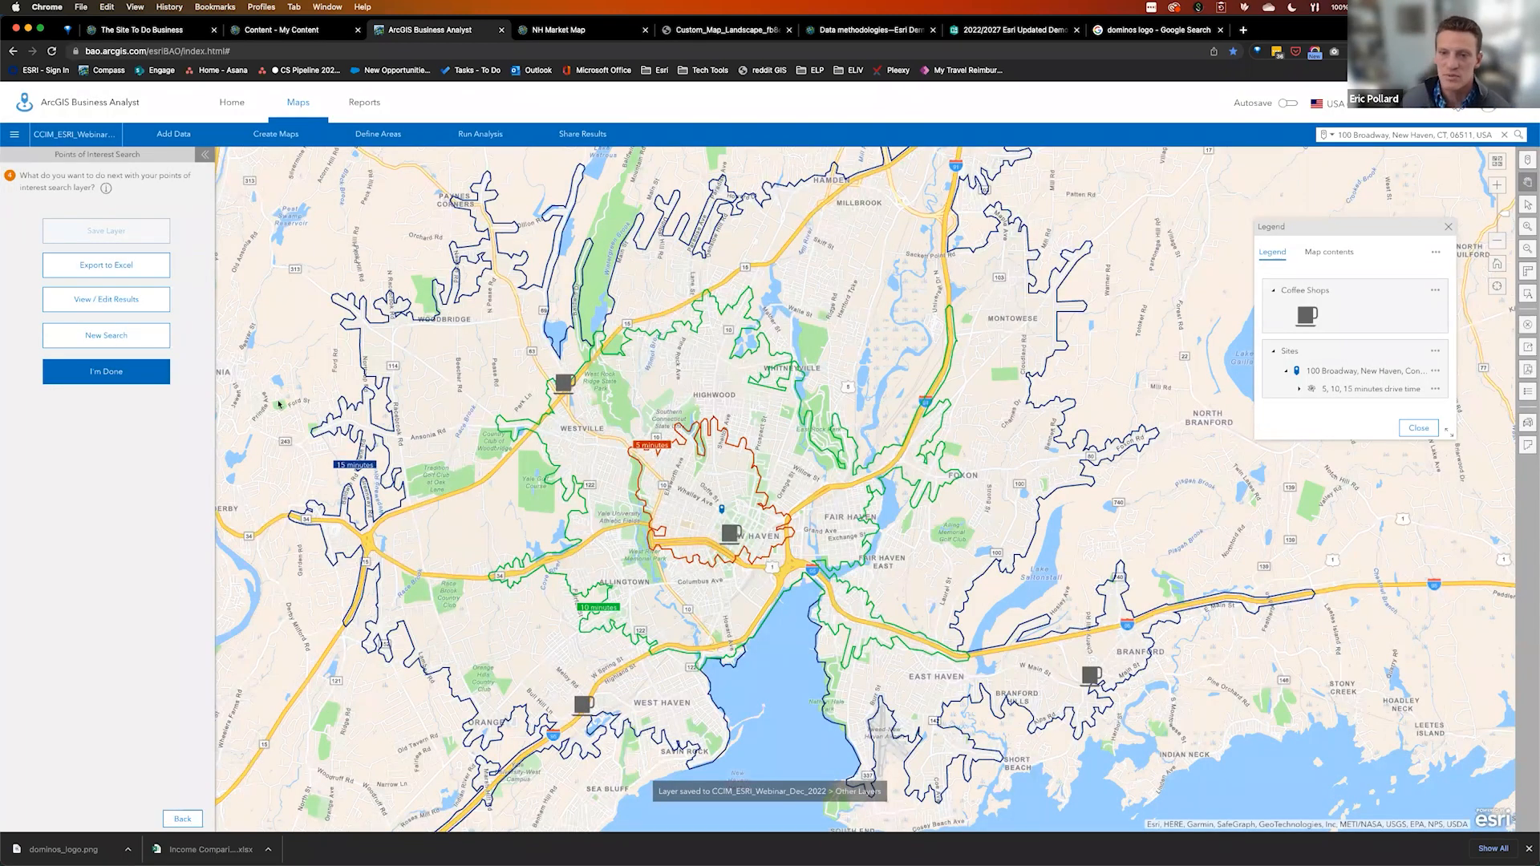
click(95, 374)
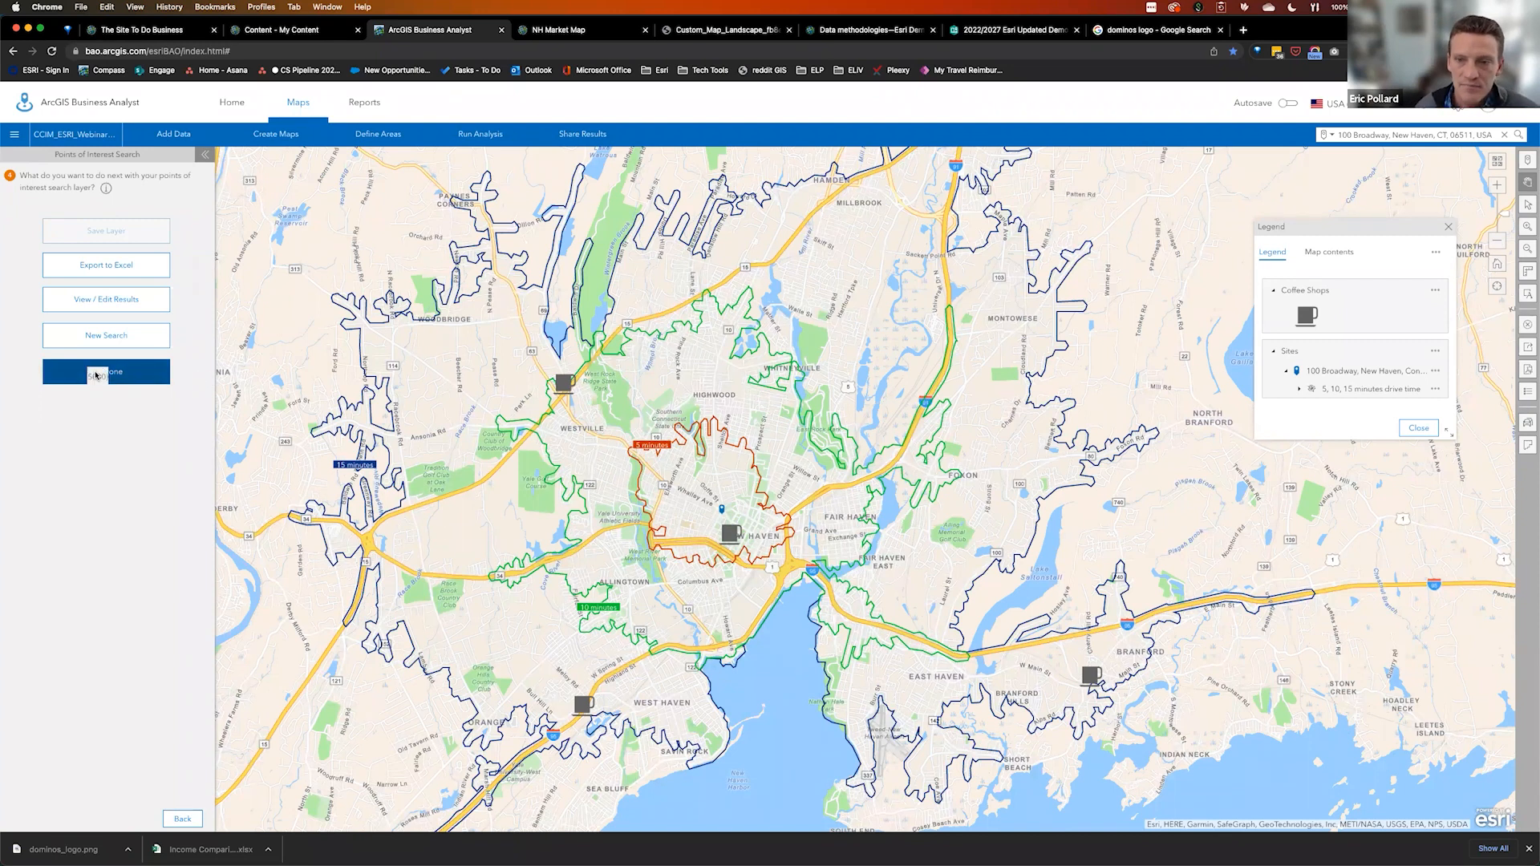
Close the legend and box-select all four Starbucks points to bring up their buffer options
click(564, 383)
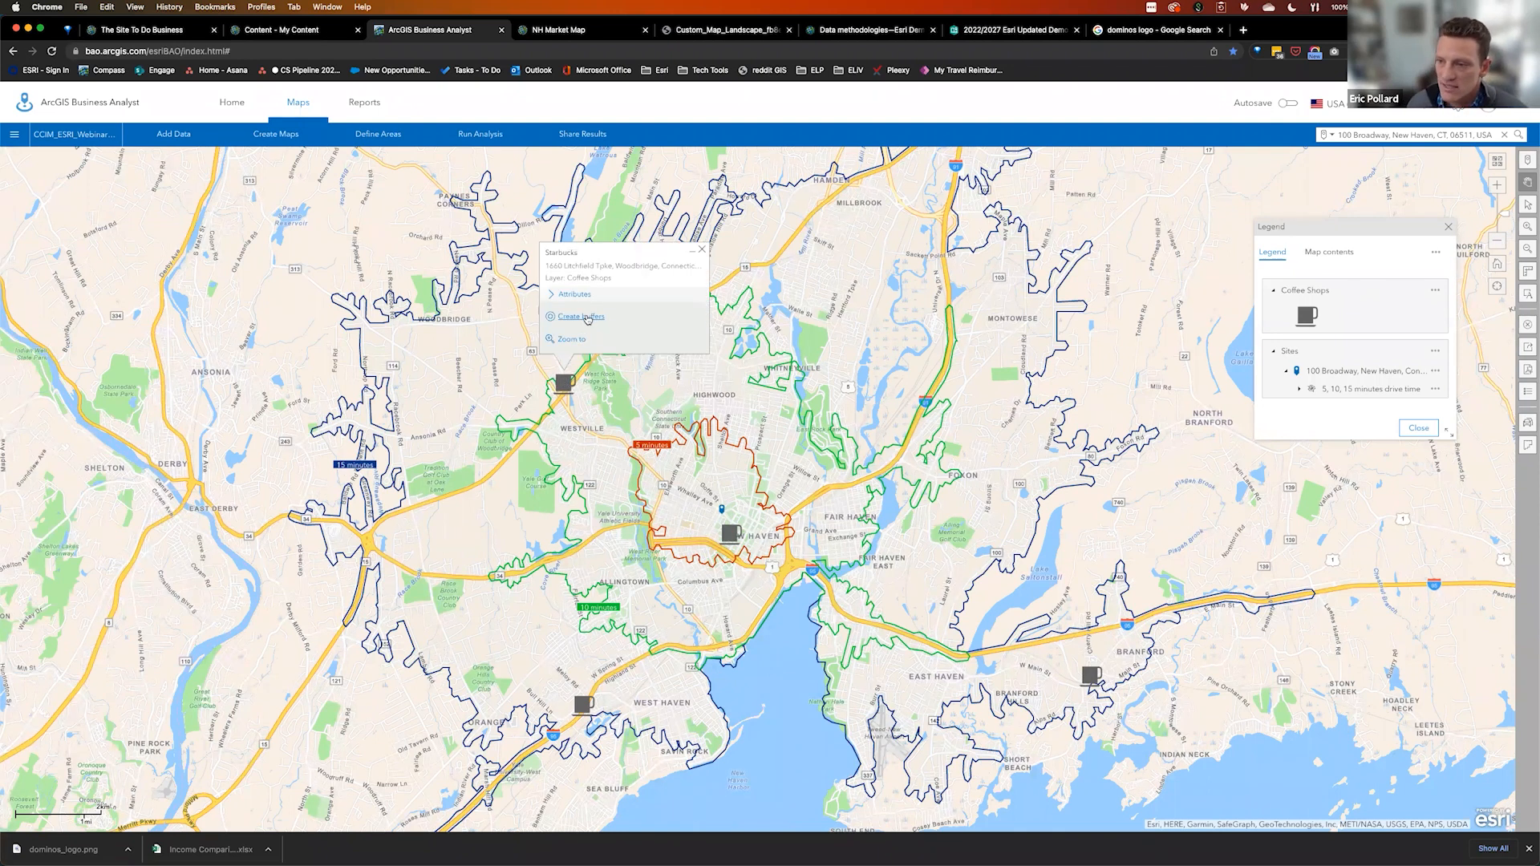
click(588, 317)
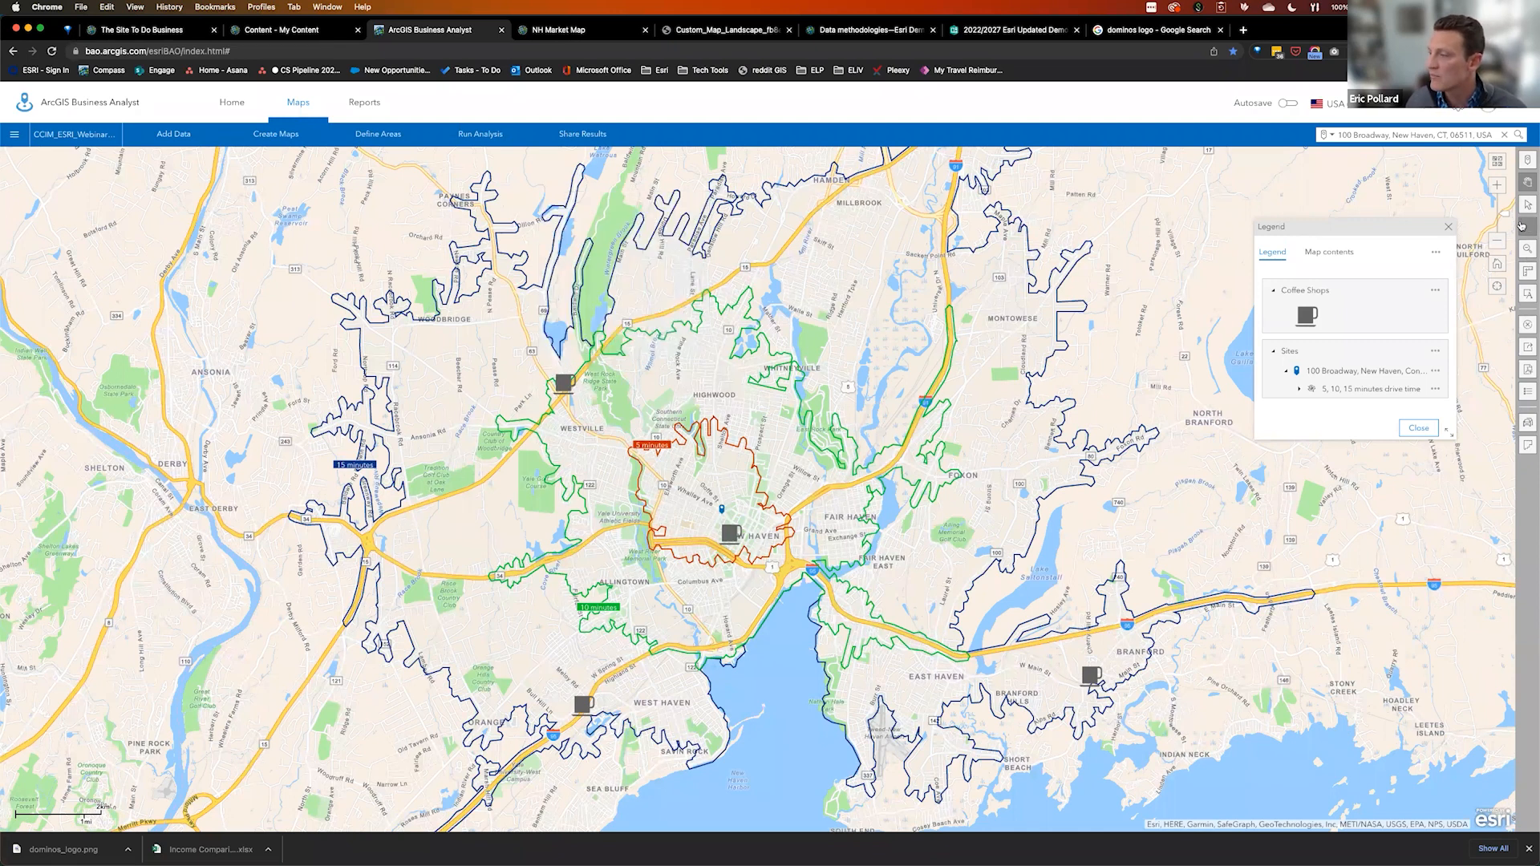
click(1450, 229)
click(1528, 206)
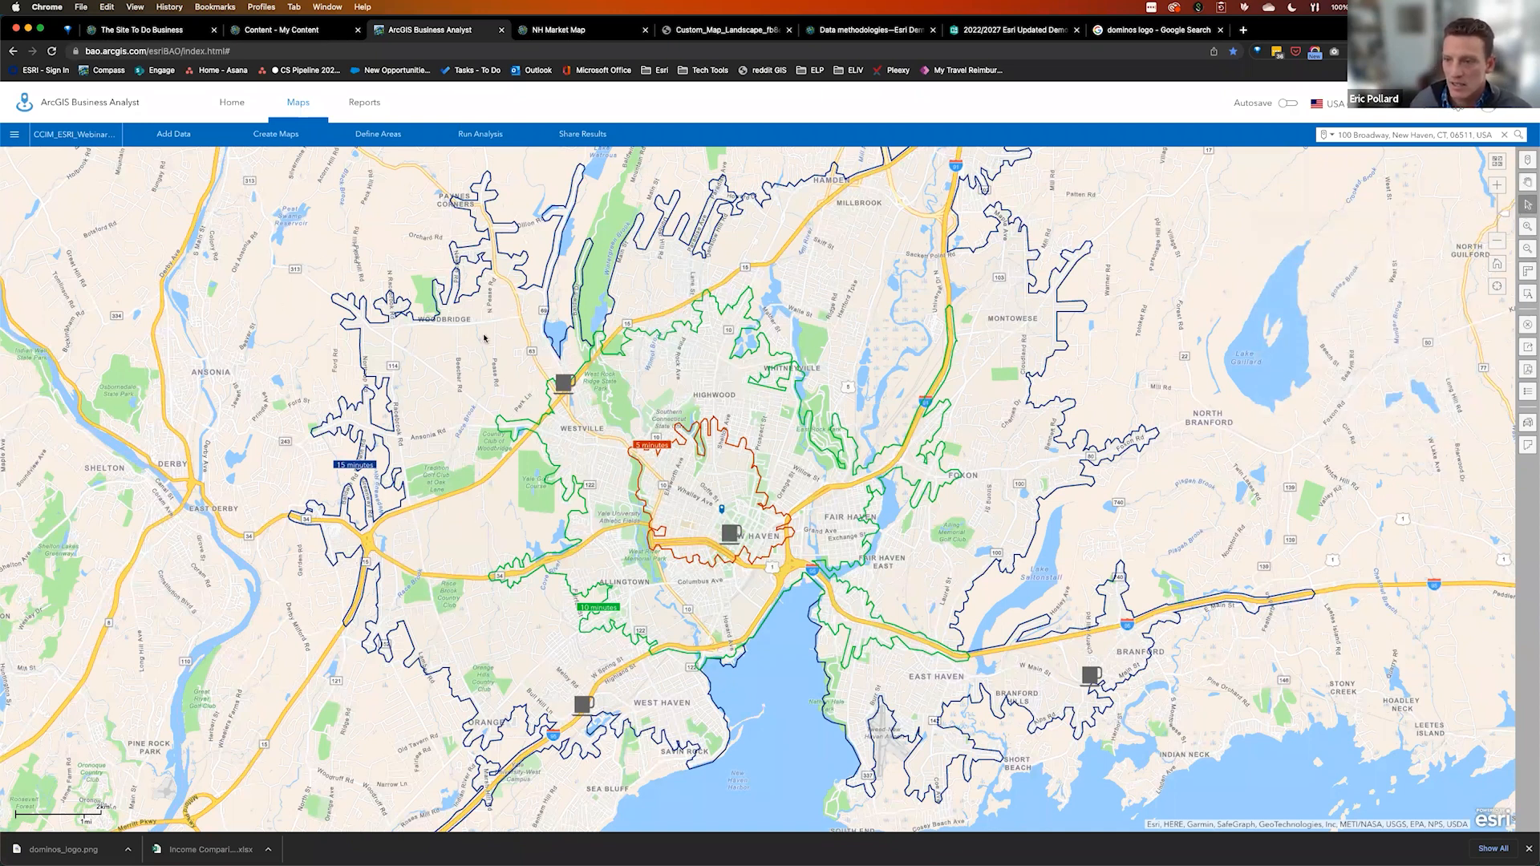
drag(484, 333, 1156, 765)
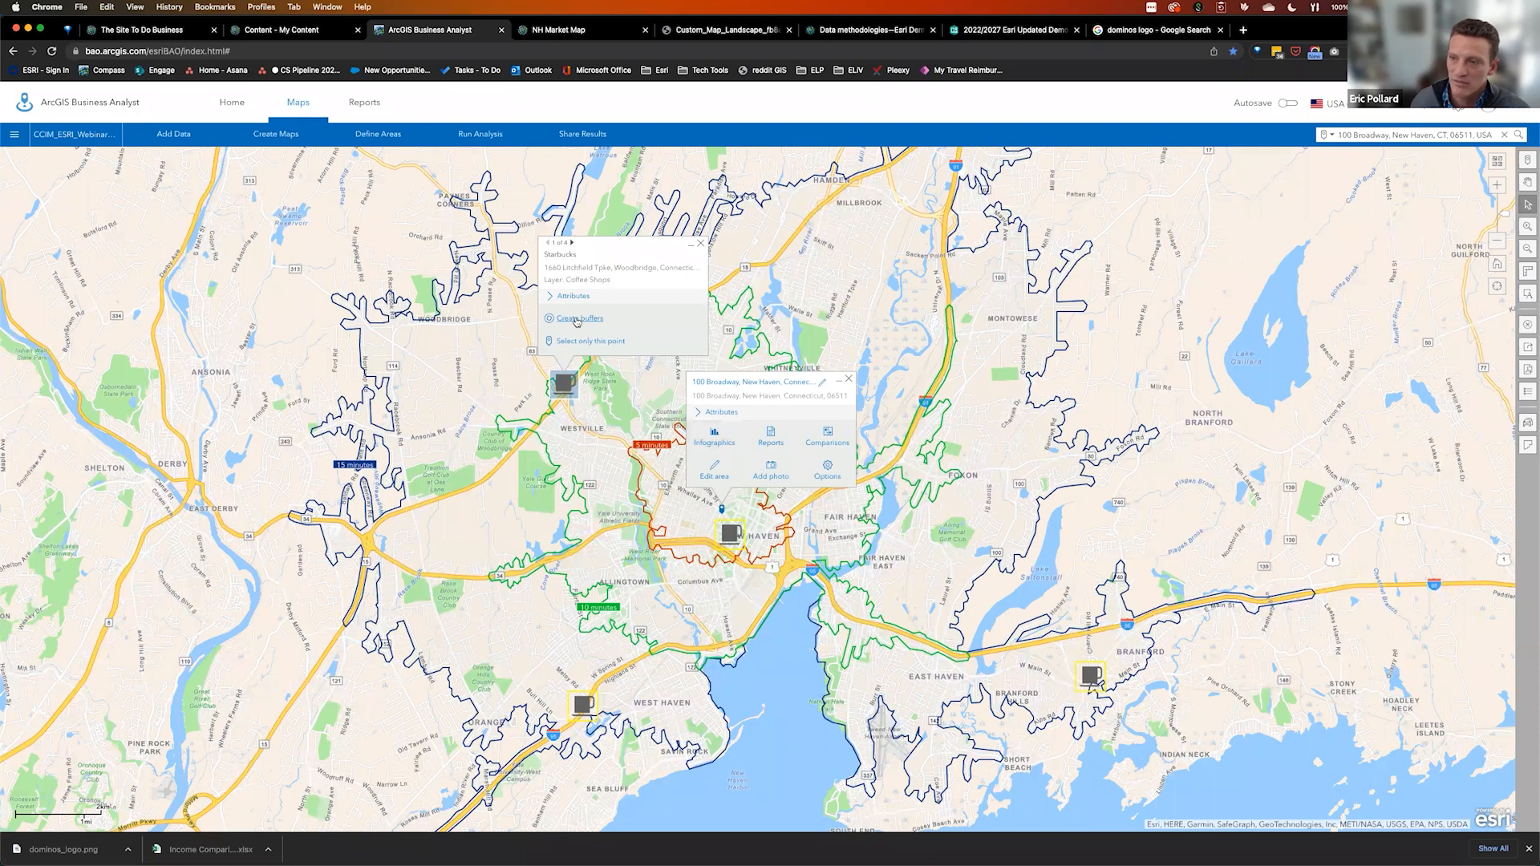
click(577, 319)
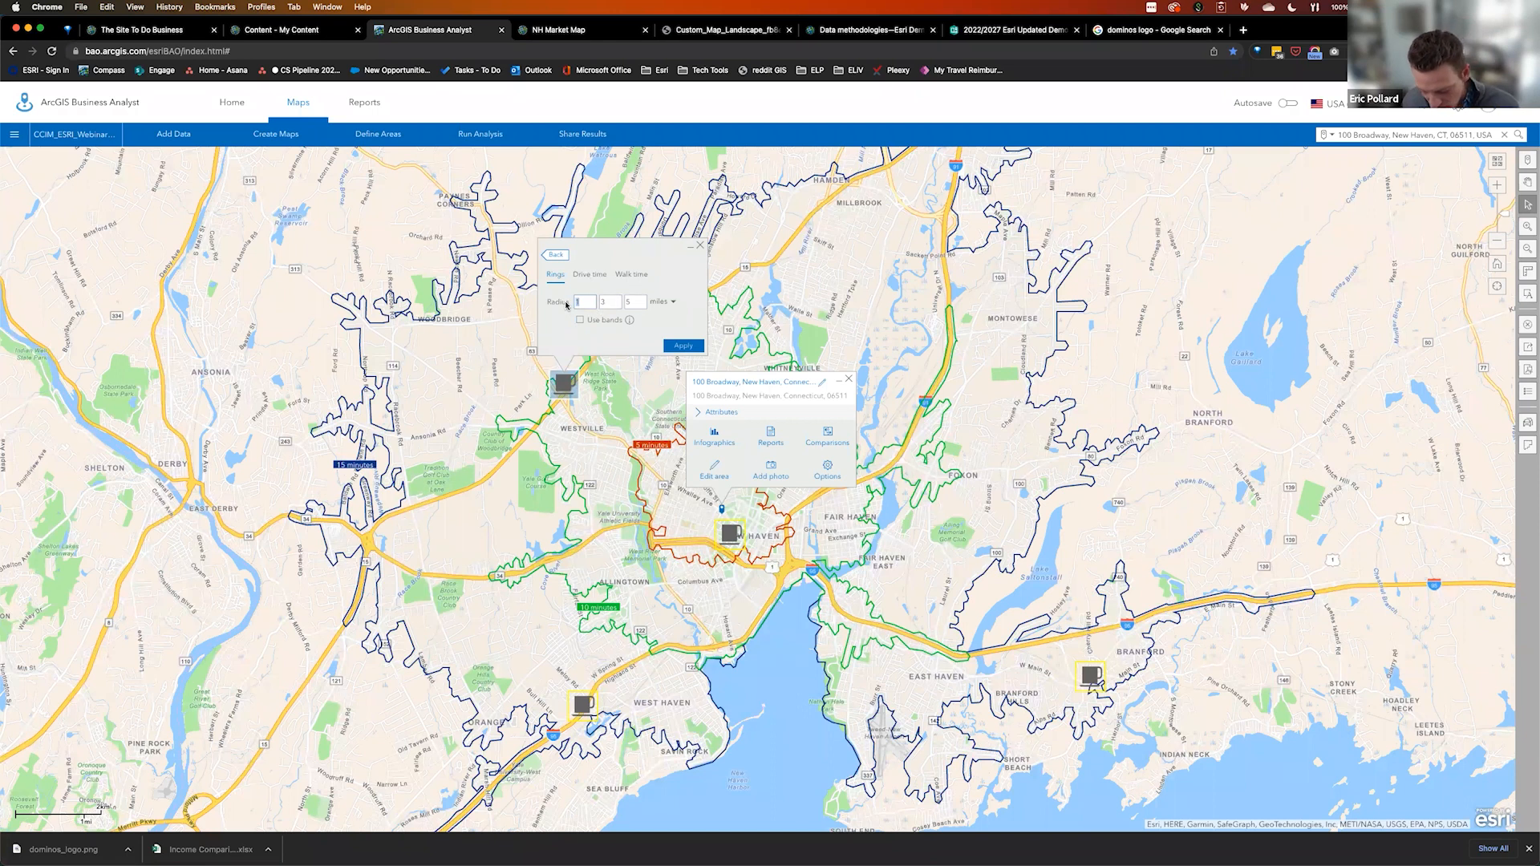
Apply a single 7-mile ring buffer to the four selected Starbucks, removing the other radii
click(609, 302)
key(BackSpace)
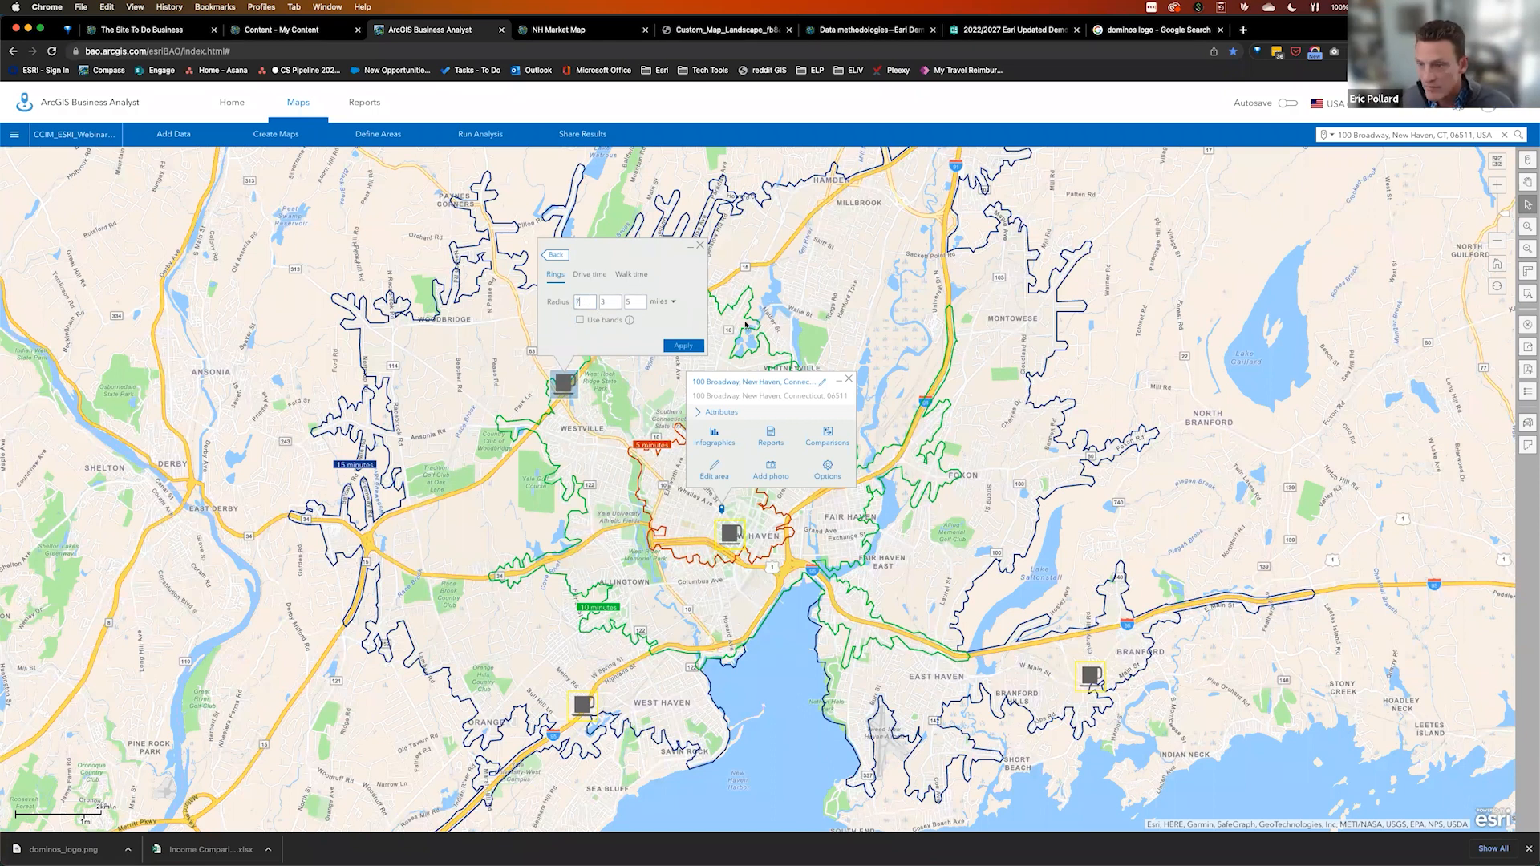
click(679, 347)
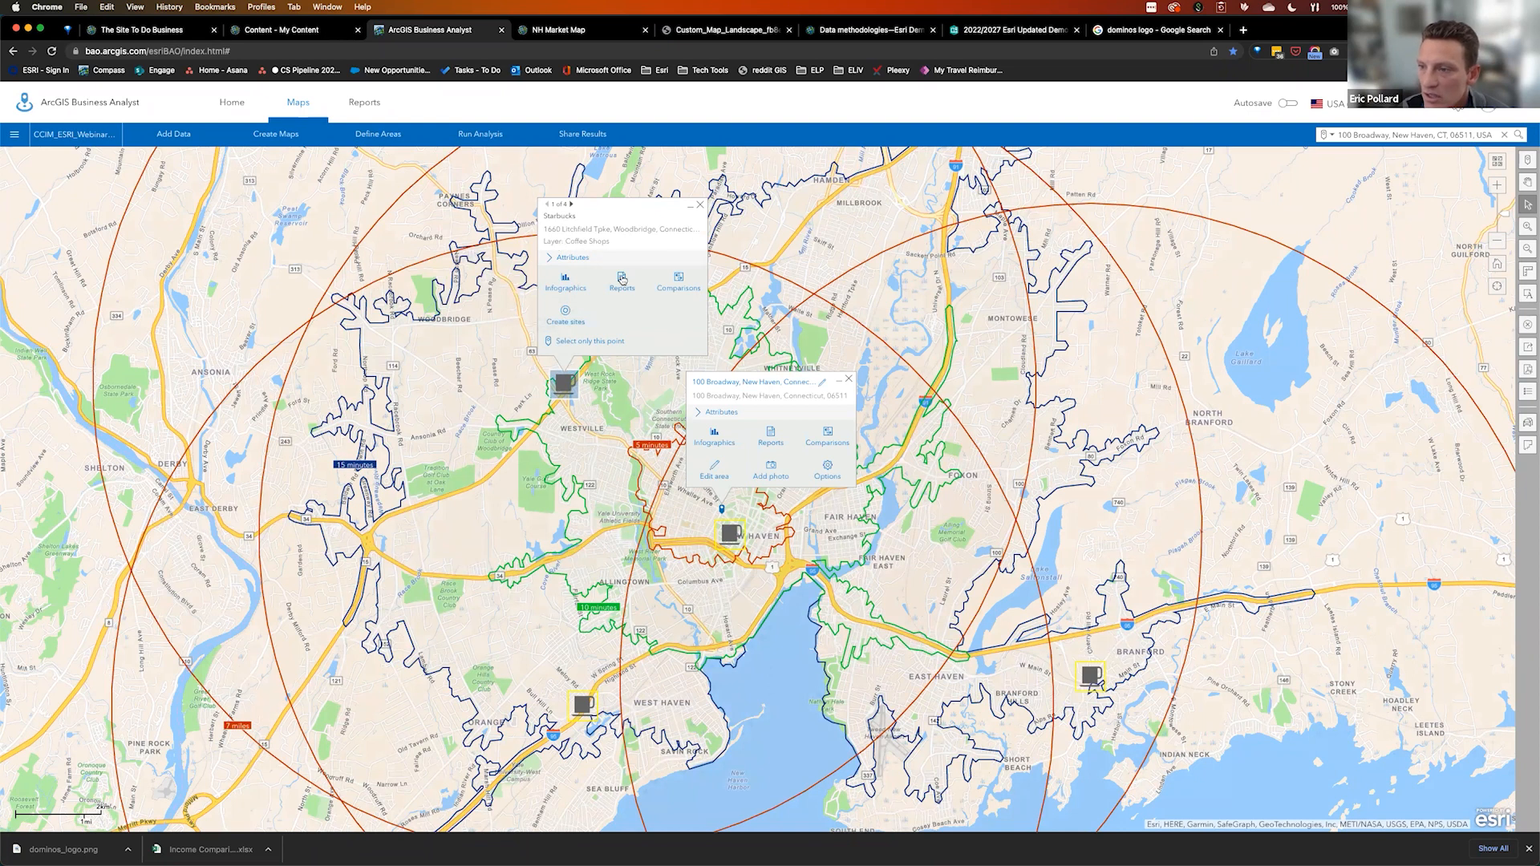
Create 4 sites from the Starbucks ring buffers and save them to a new 'Coffee Shops Sites' layer
click(569, 322)
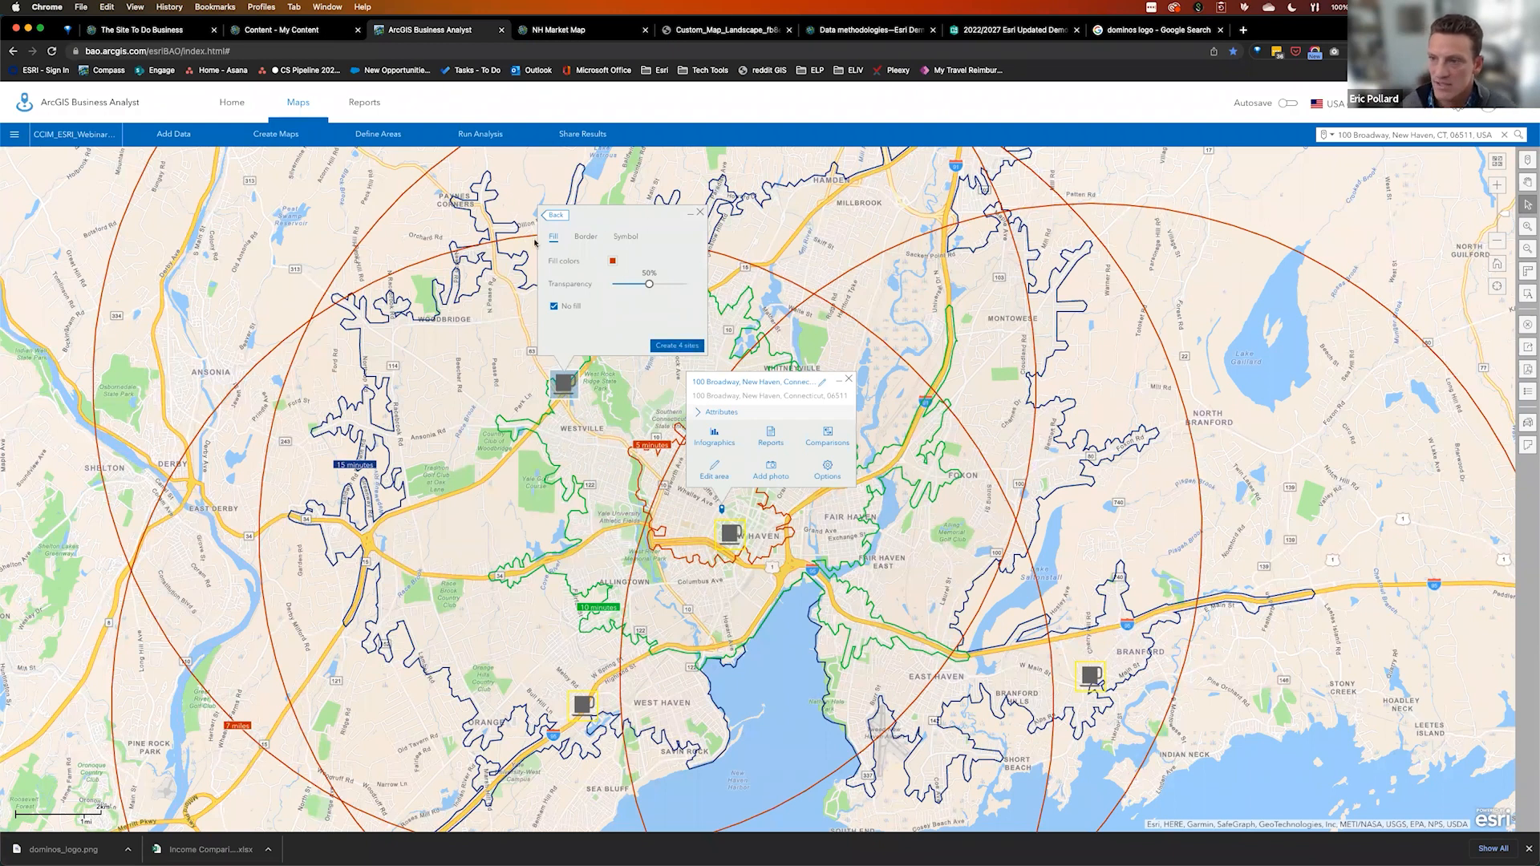
click(550, 216)
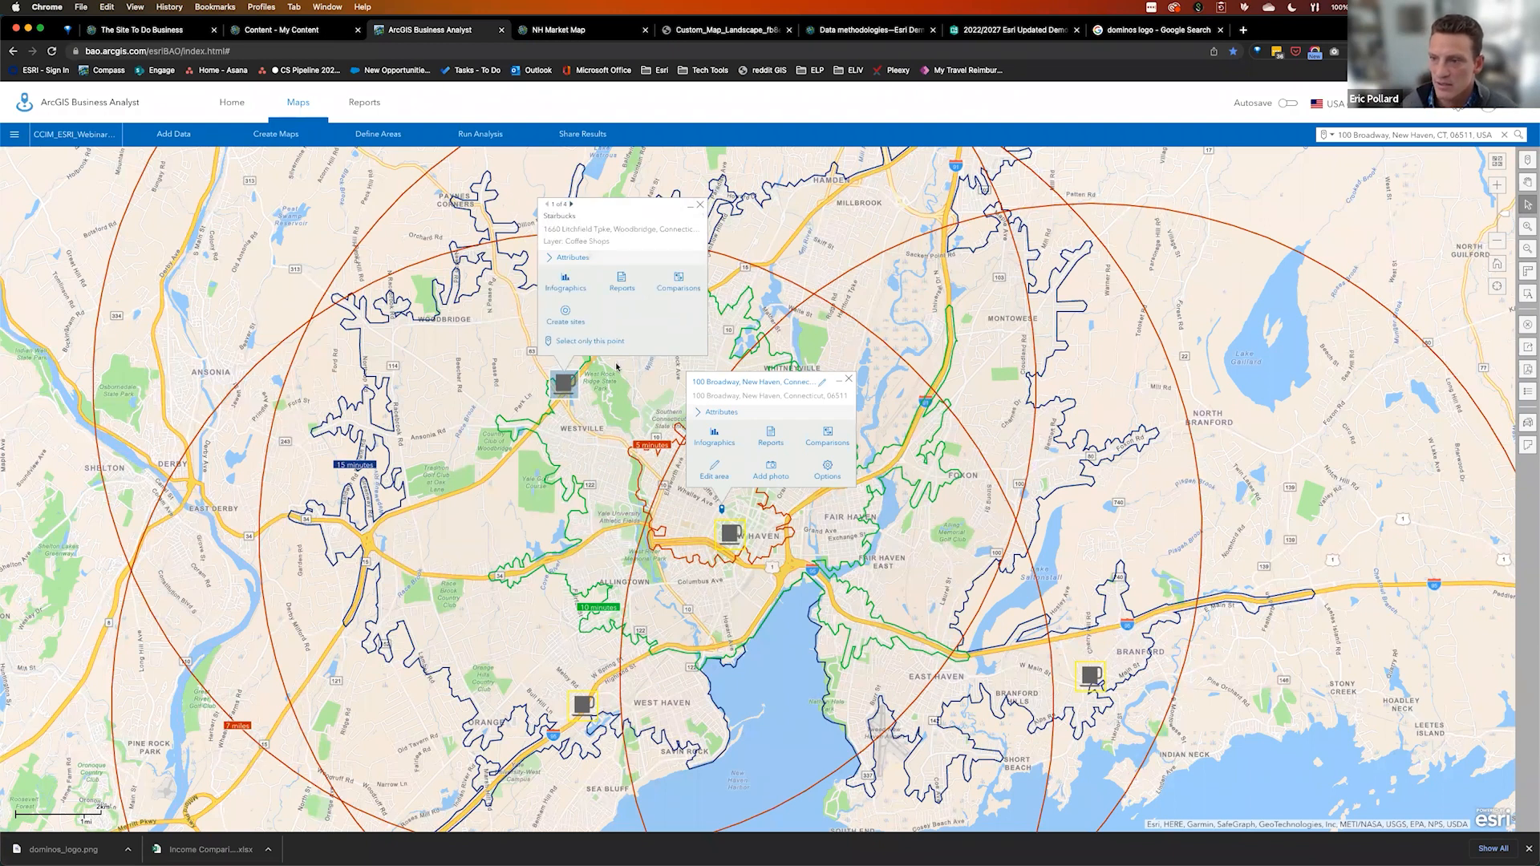
click(568, 314)
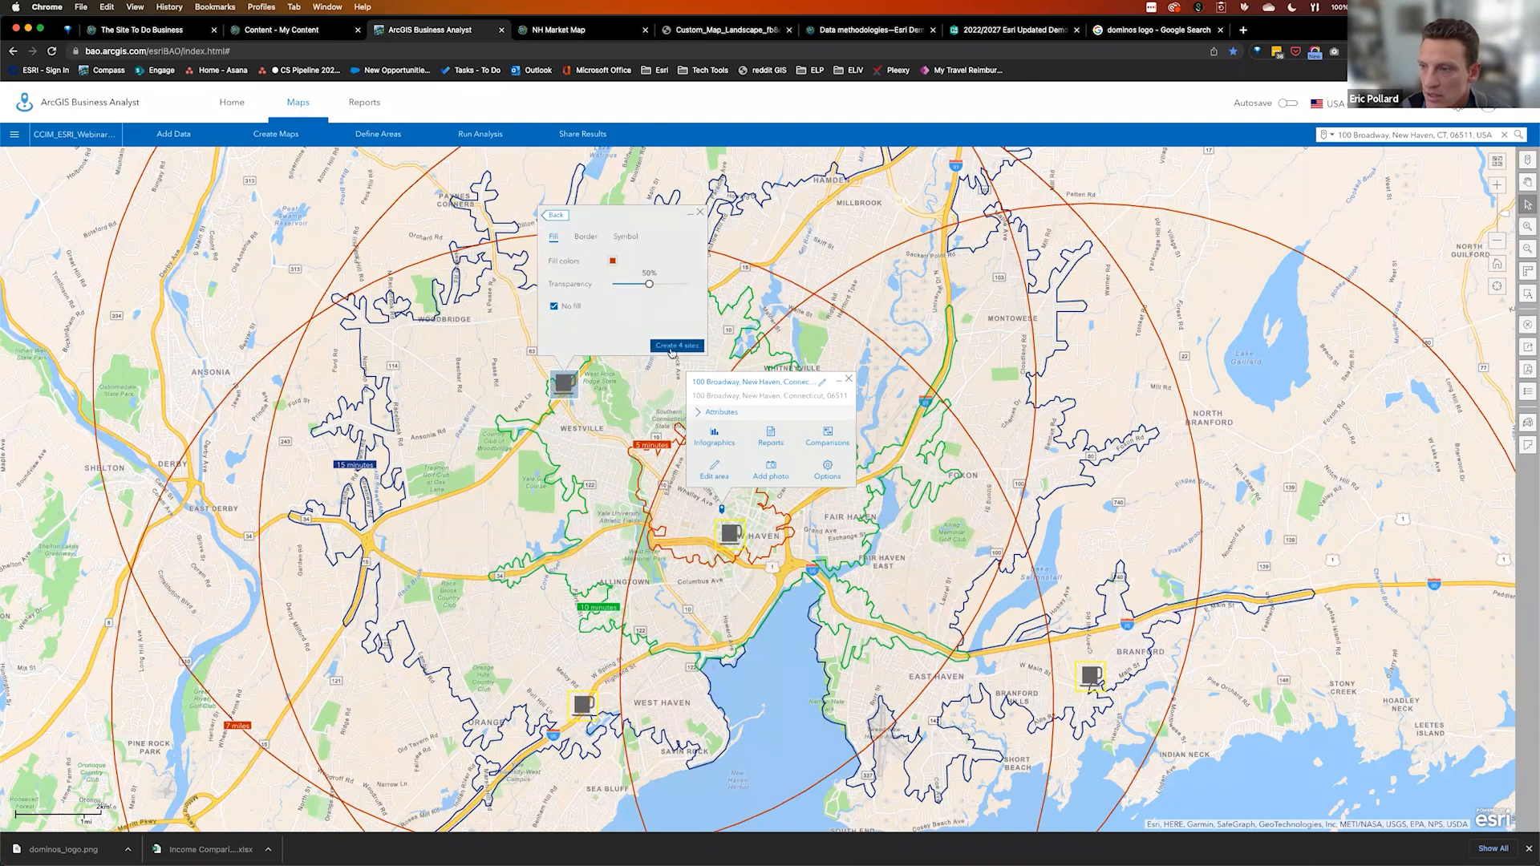
click(677, 346)
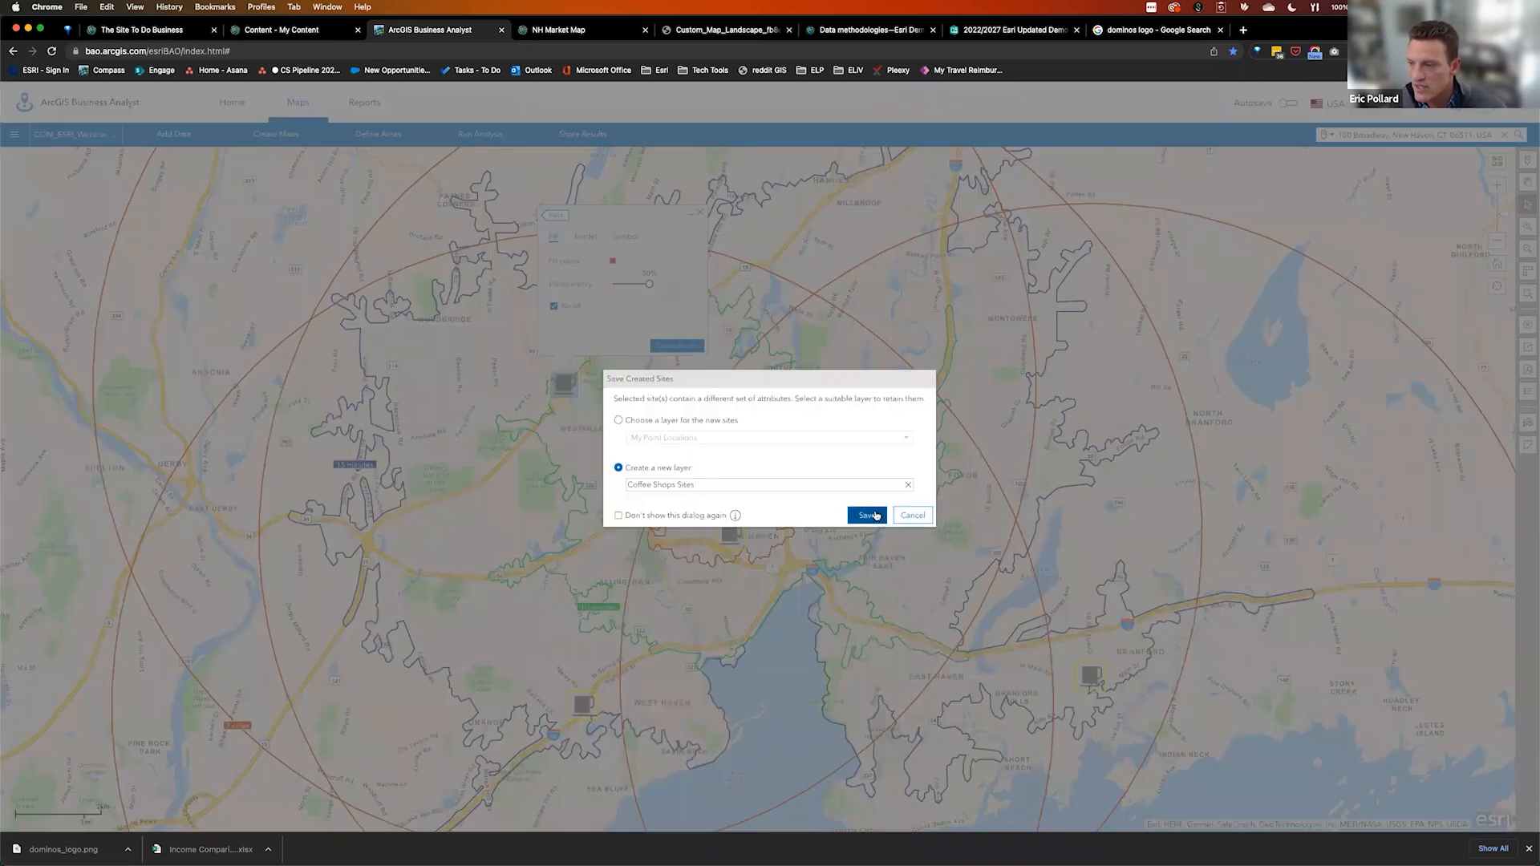
click(871, 516)
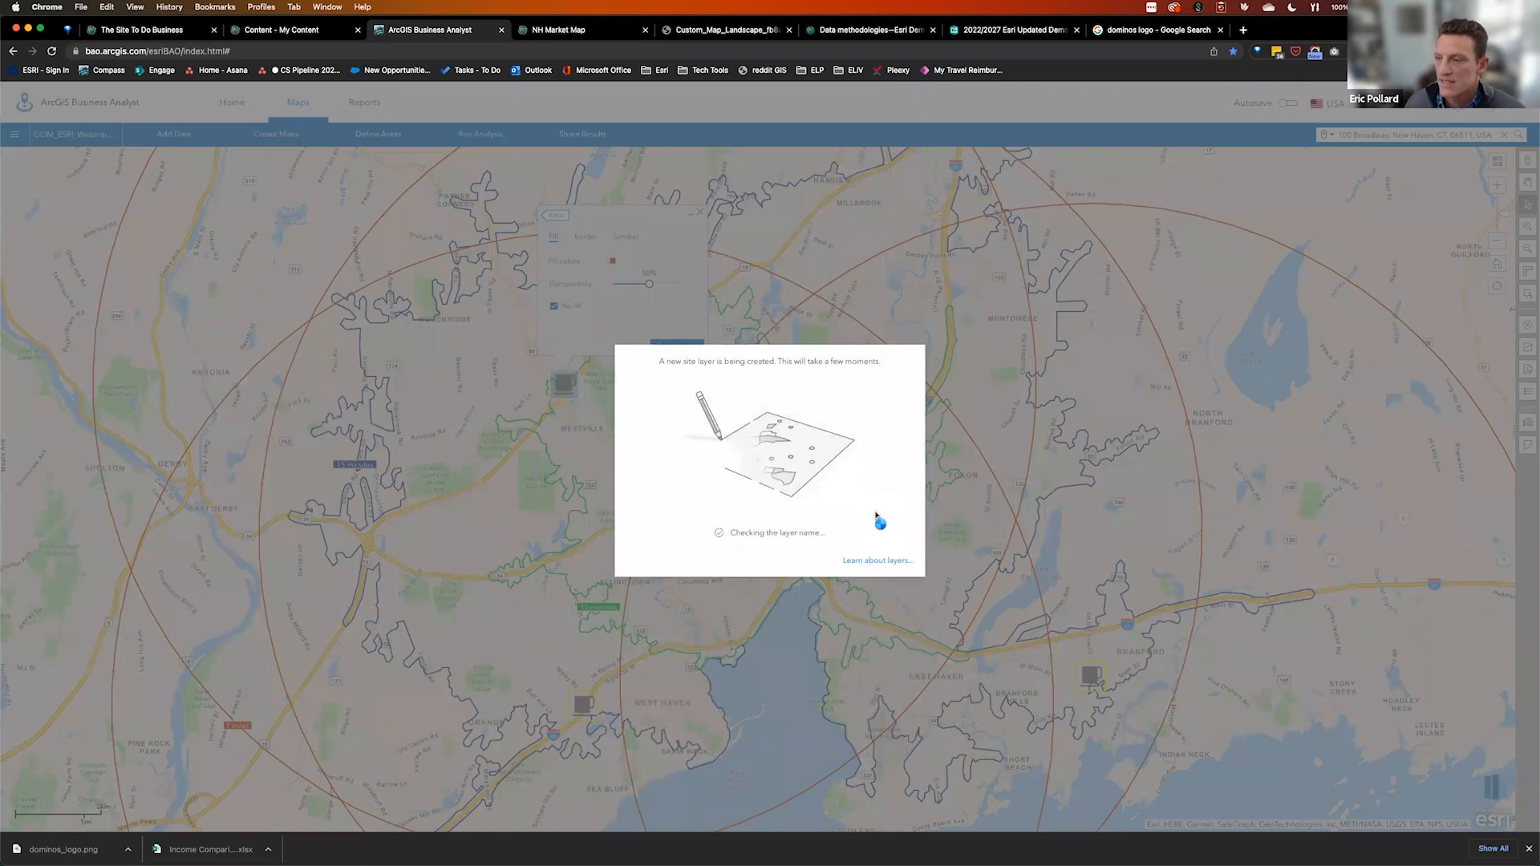
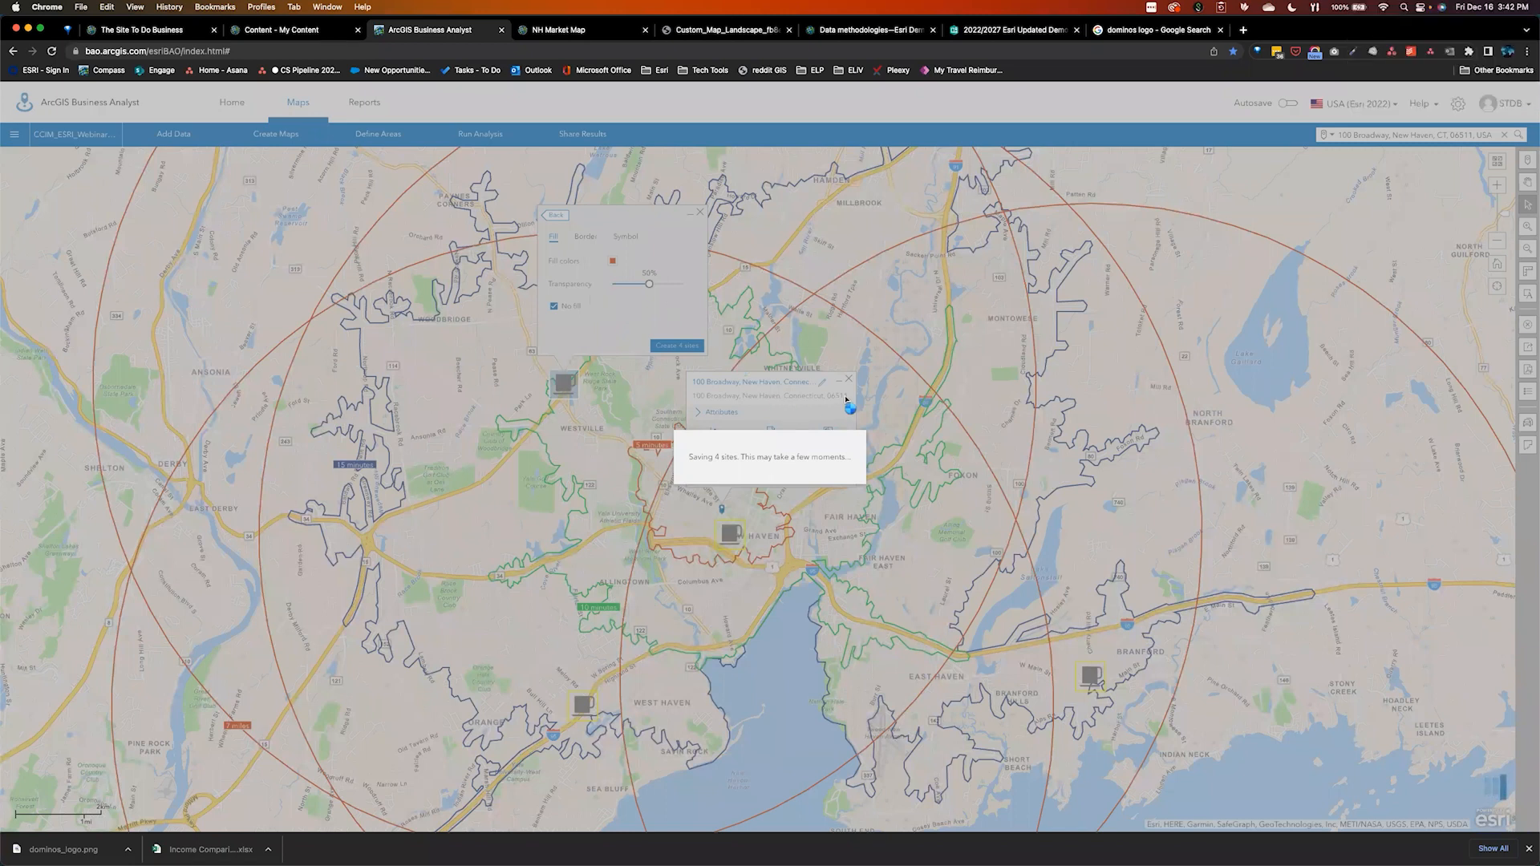
Zoom the coffee-site map into New Haven and show the Woodbridge Starbucks details
click(1529, 849)
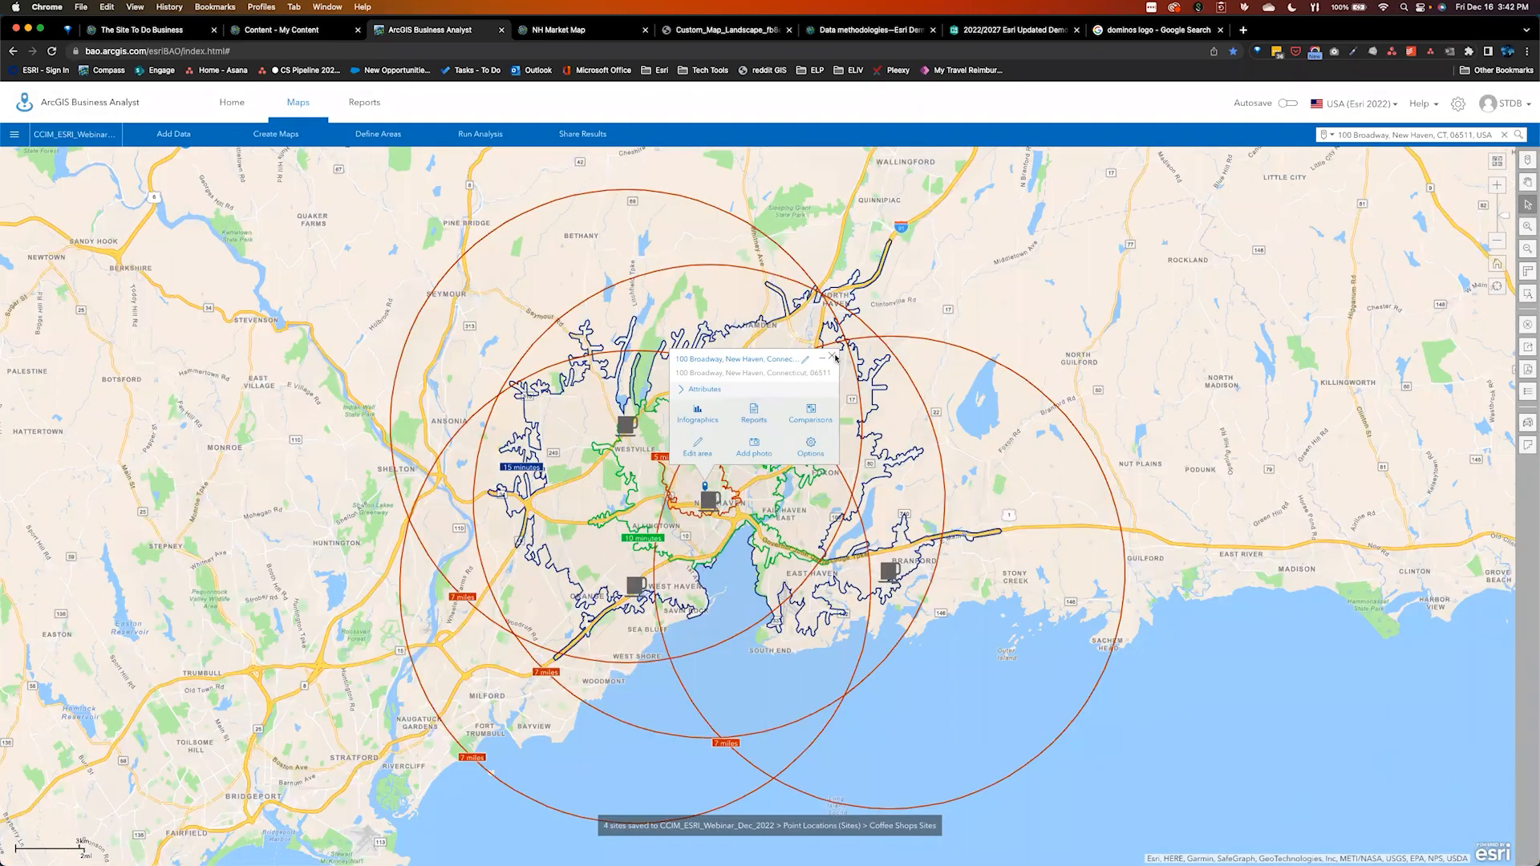
double_click(642, 454)
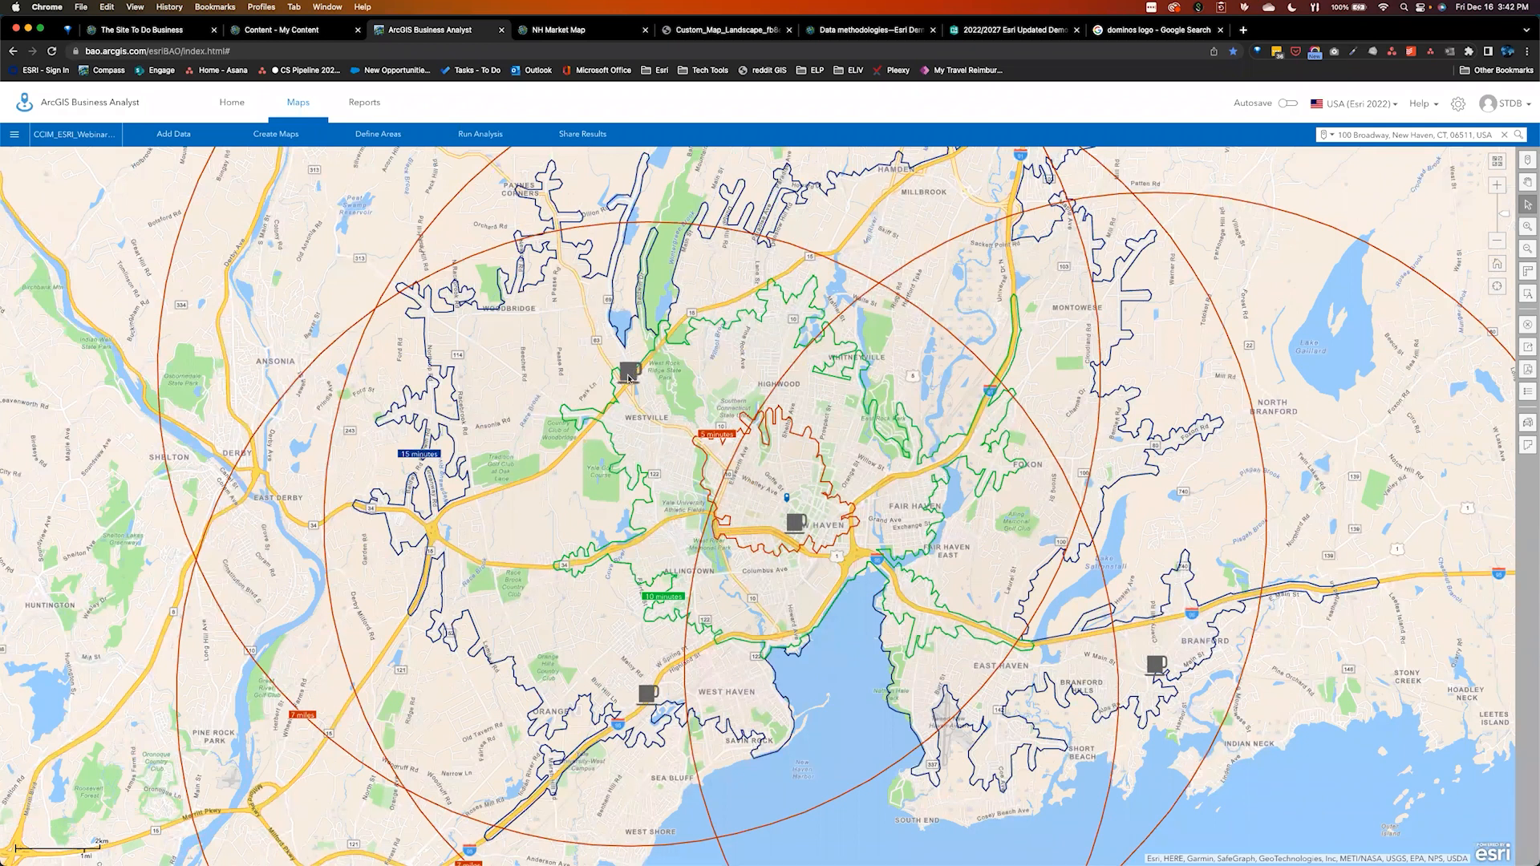
click(629, 377)
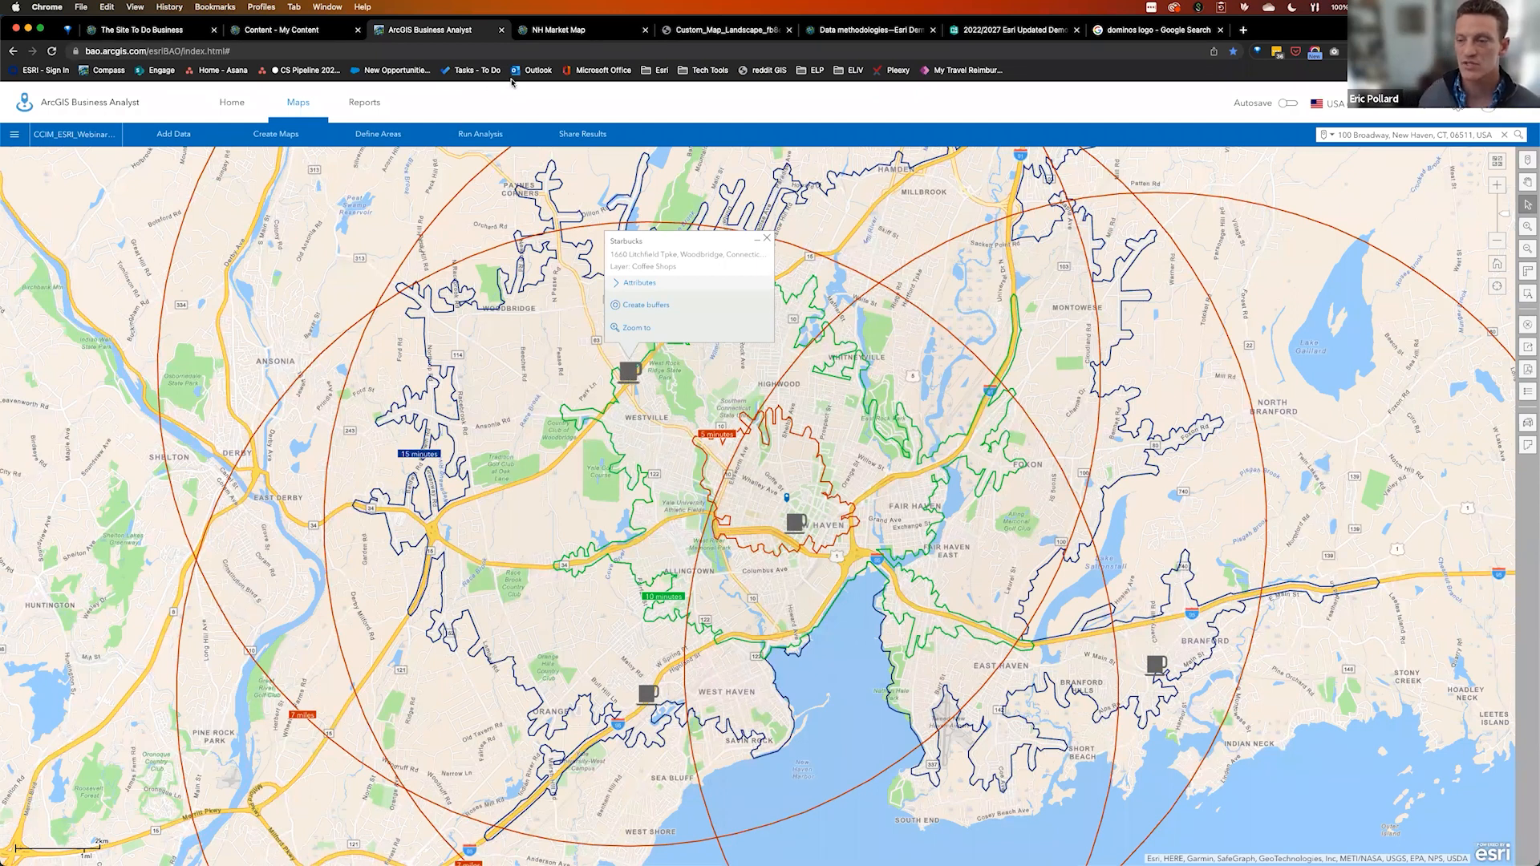
click(571, 30)
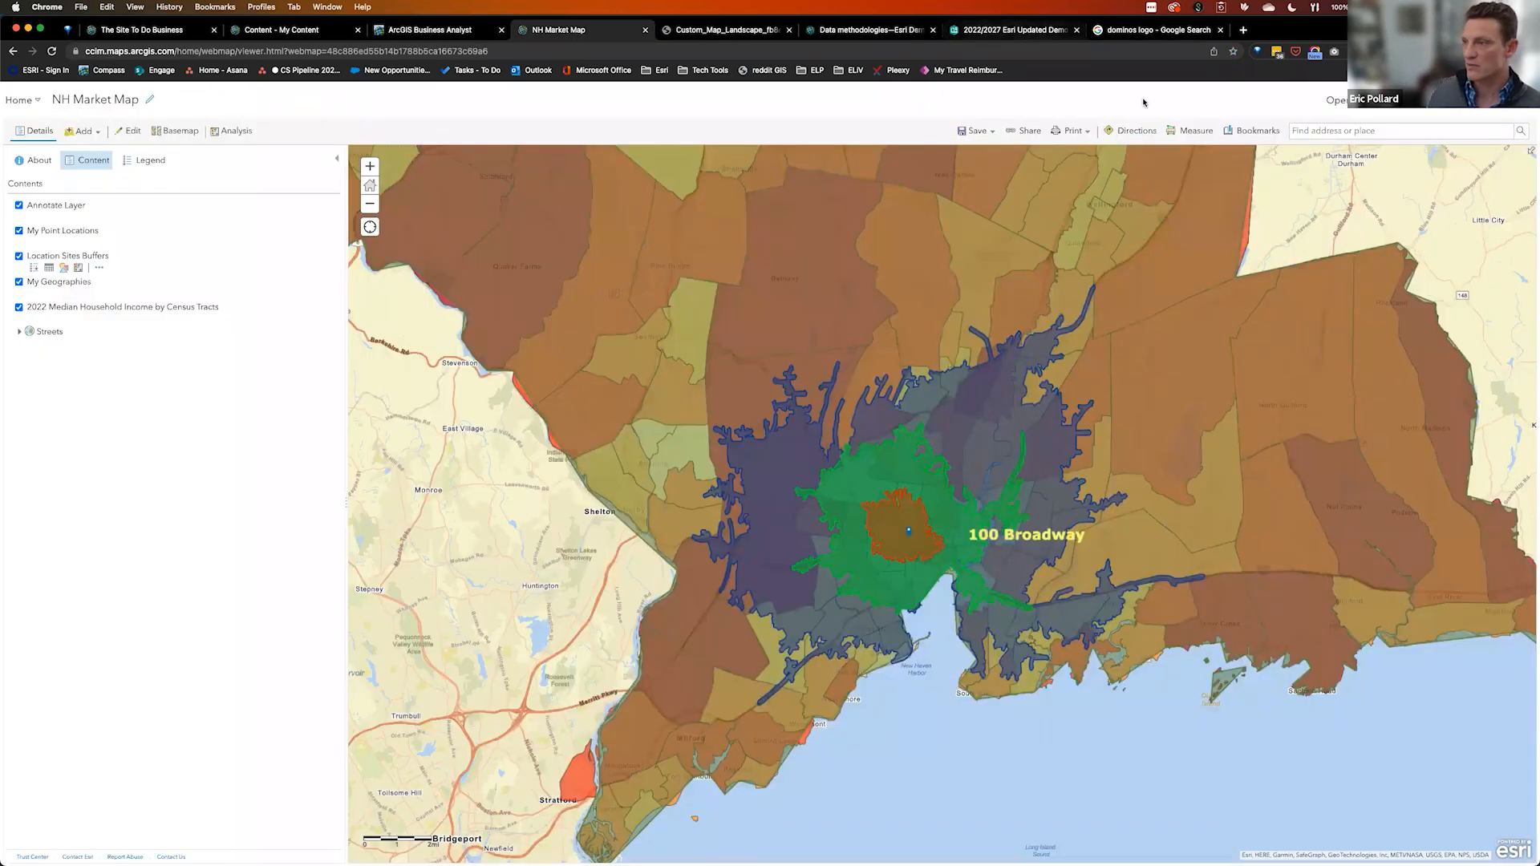
Check the NH Market Map web map's sharing settings without changing them
click(1024, 131)
click(524, 351)
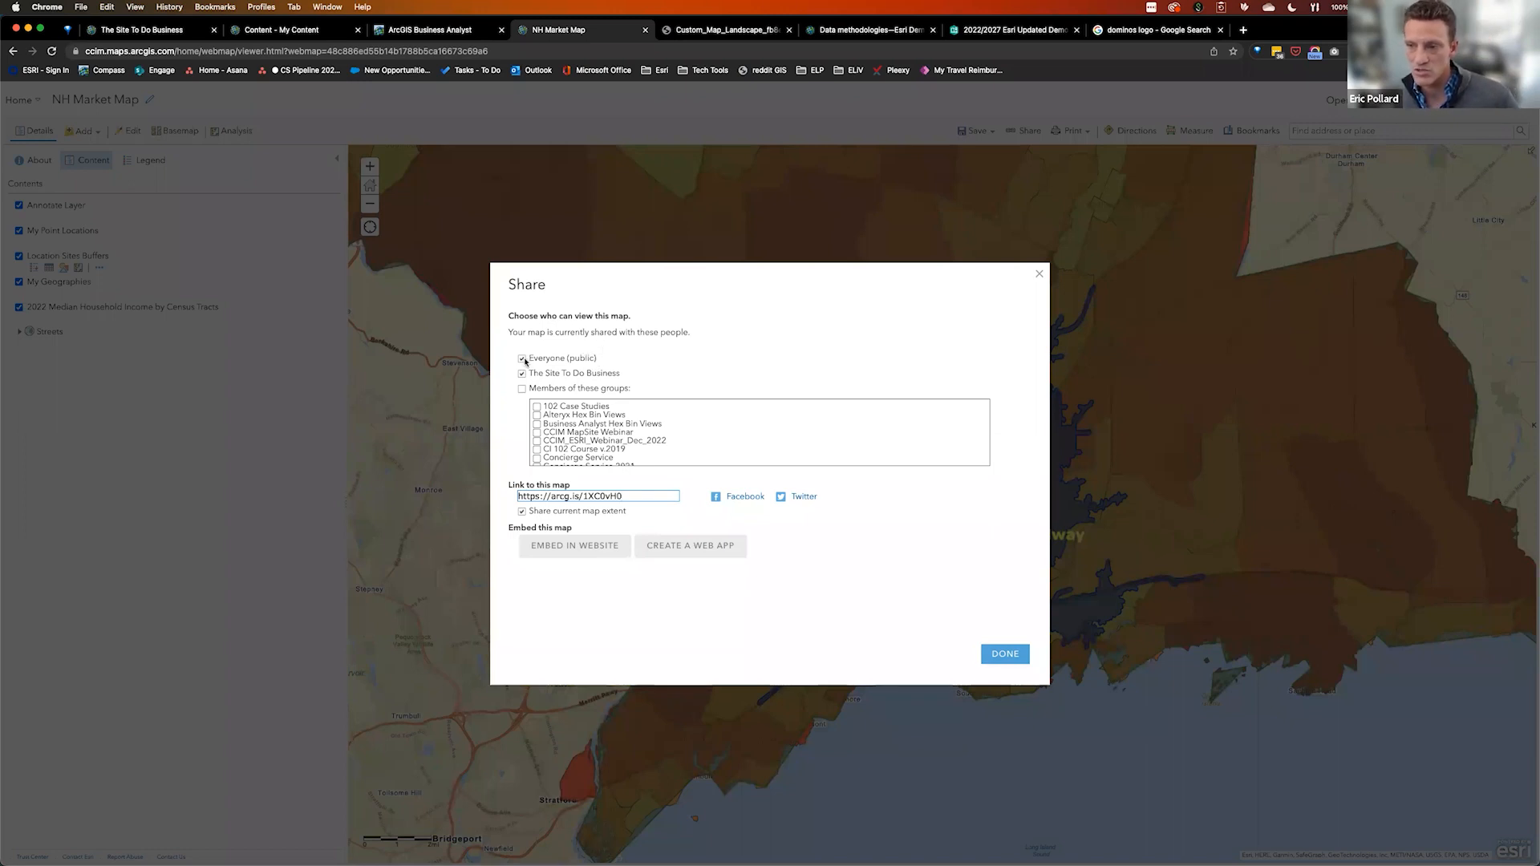
click(1009, 655)
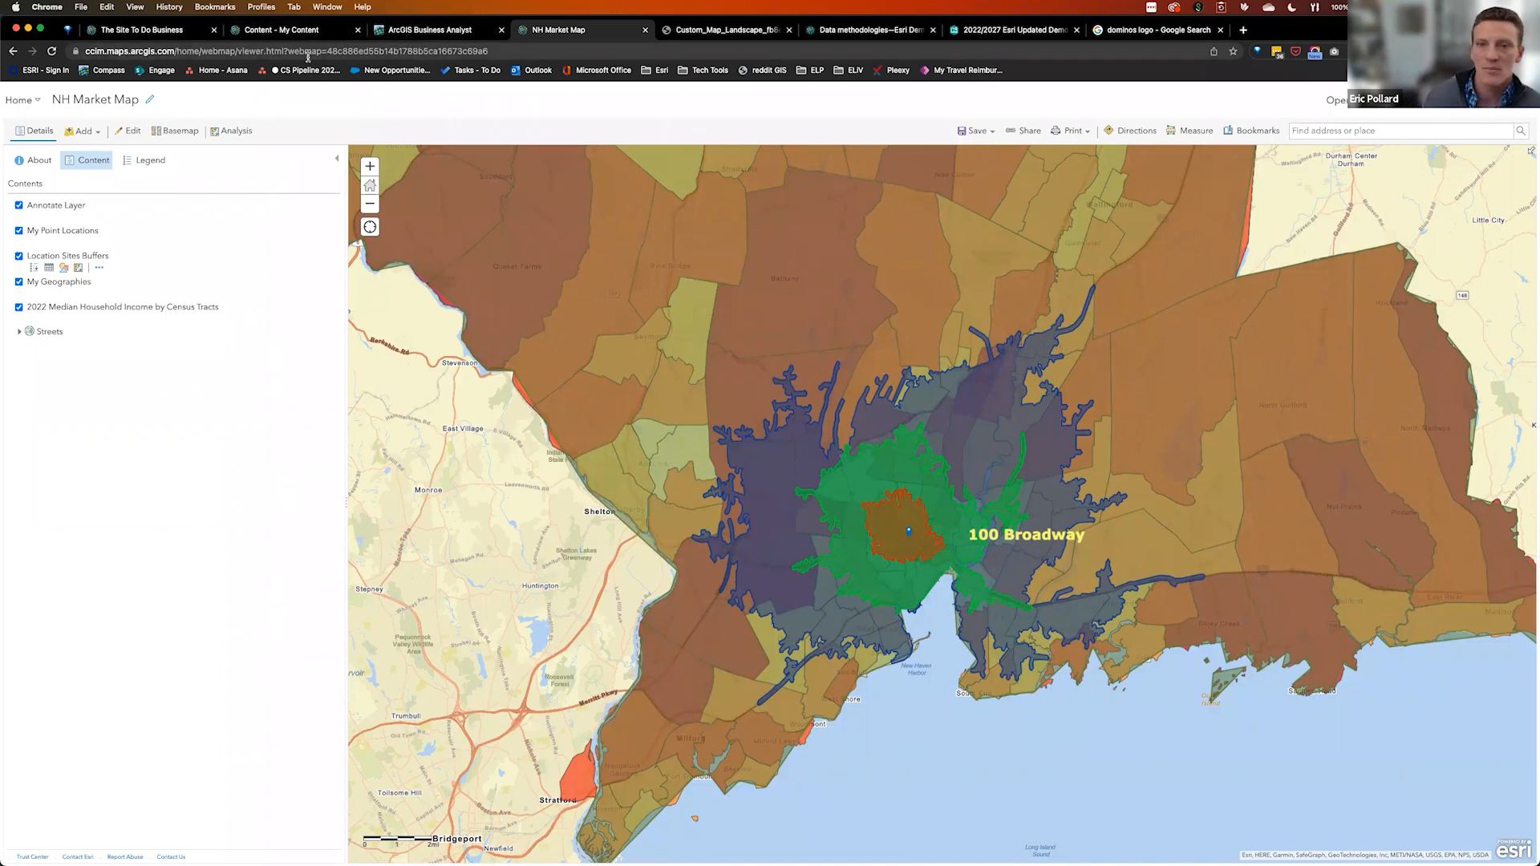
Open the NH Market Map item page and confirm it is shared with everyone
click(34, 160)
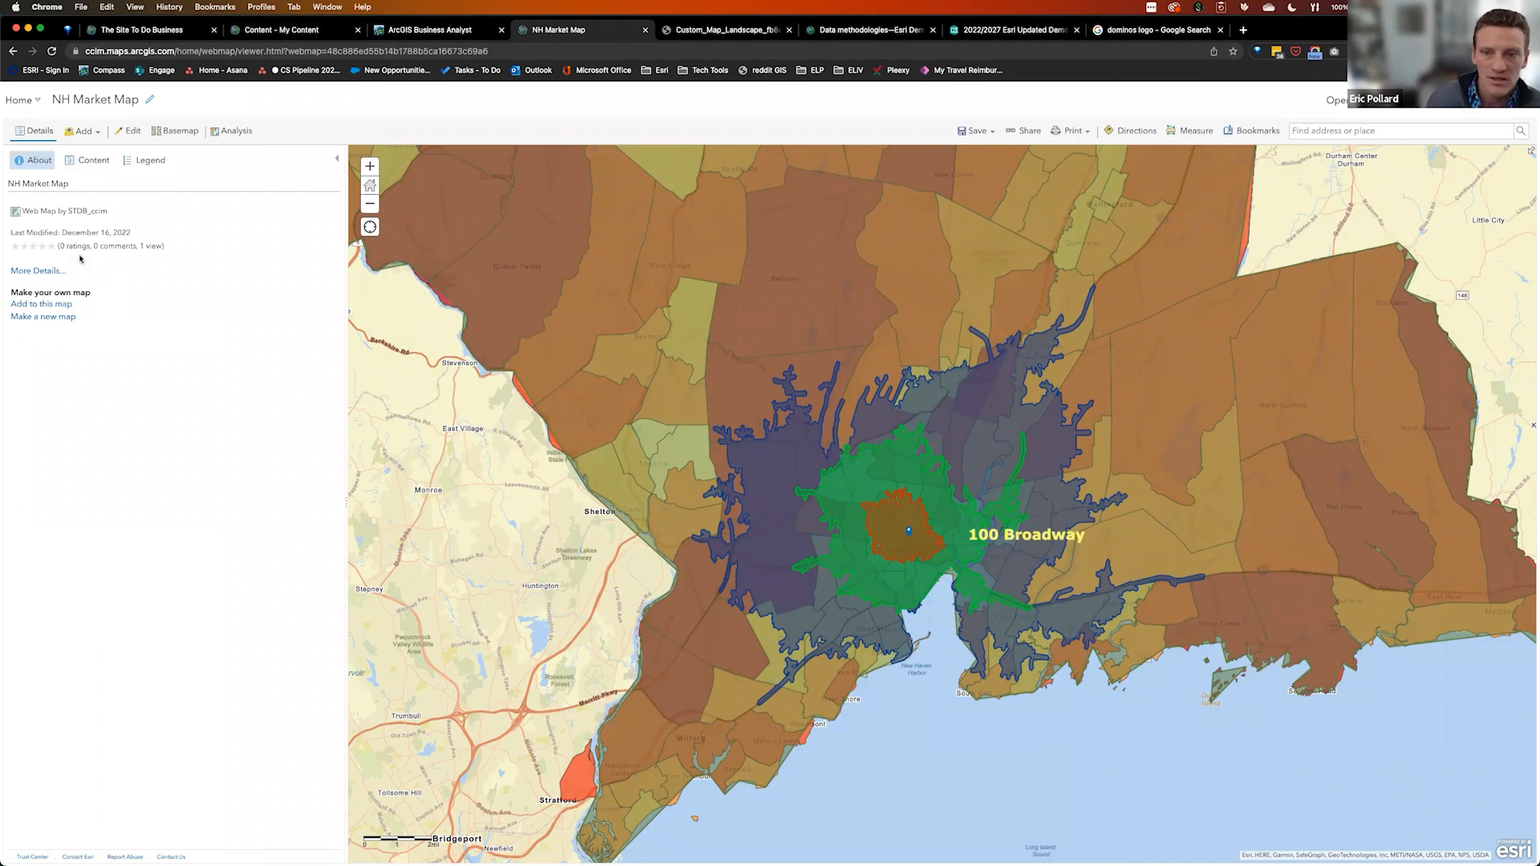
click(44, 273)
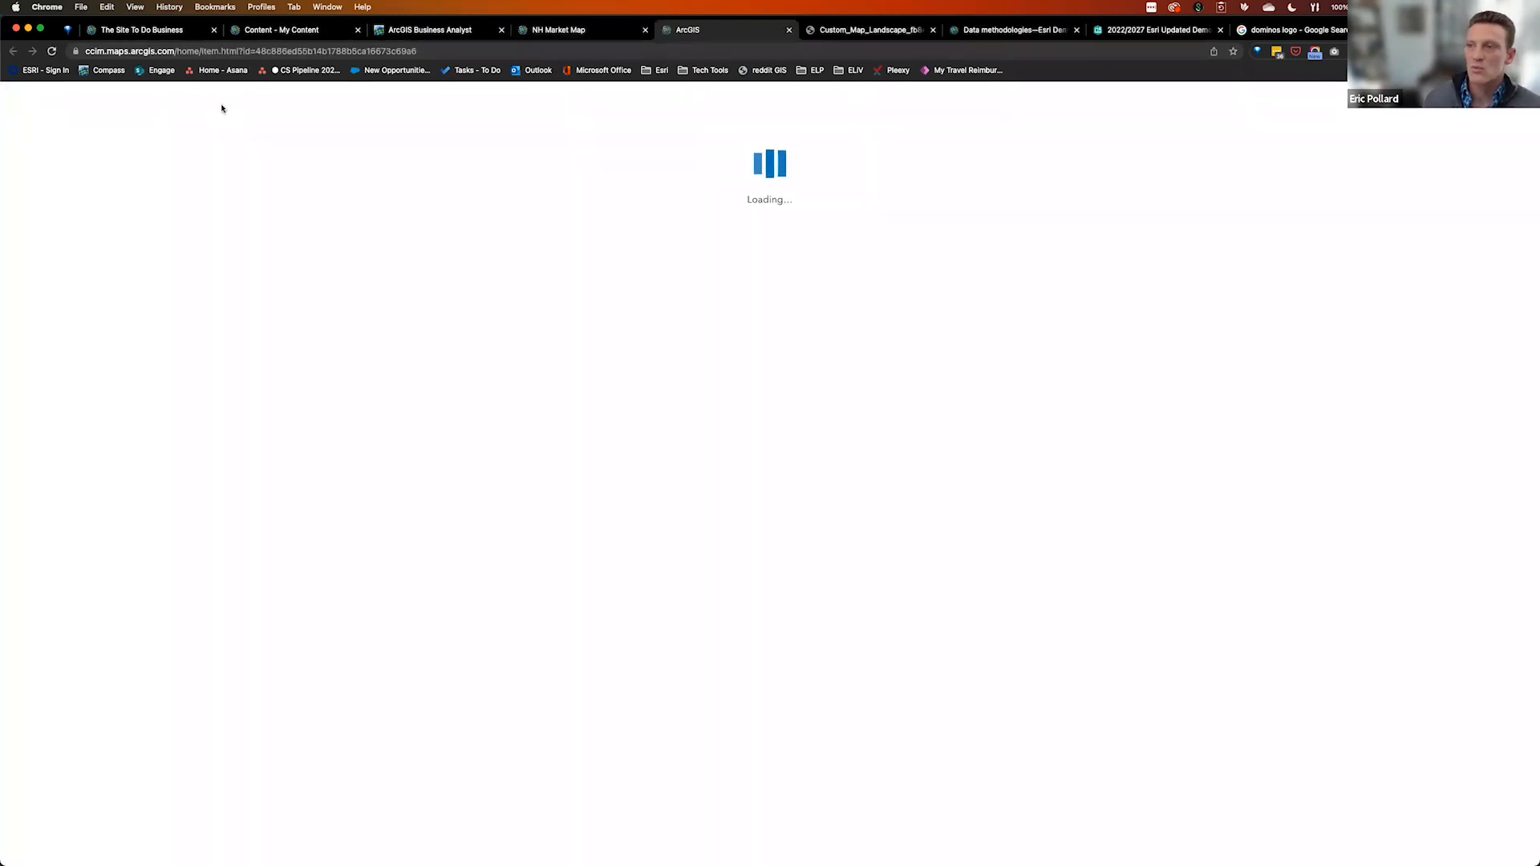
scroll(1124, 577, down, 5)
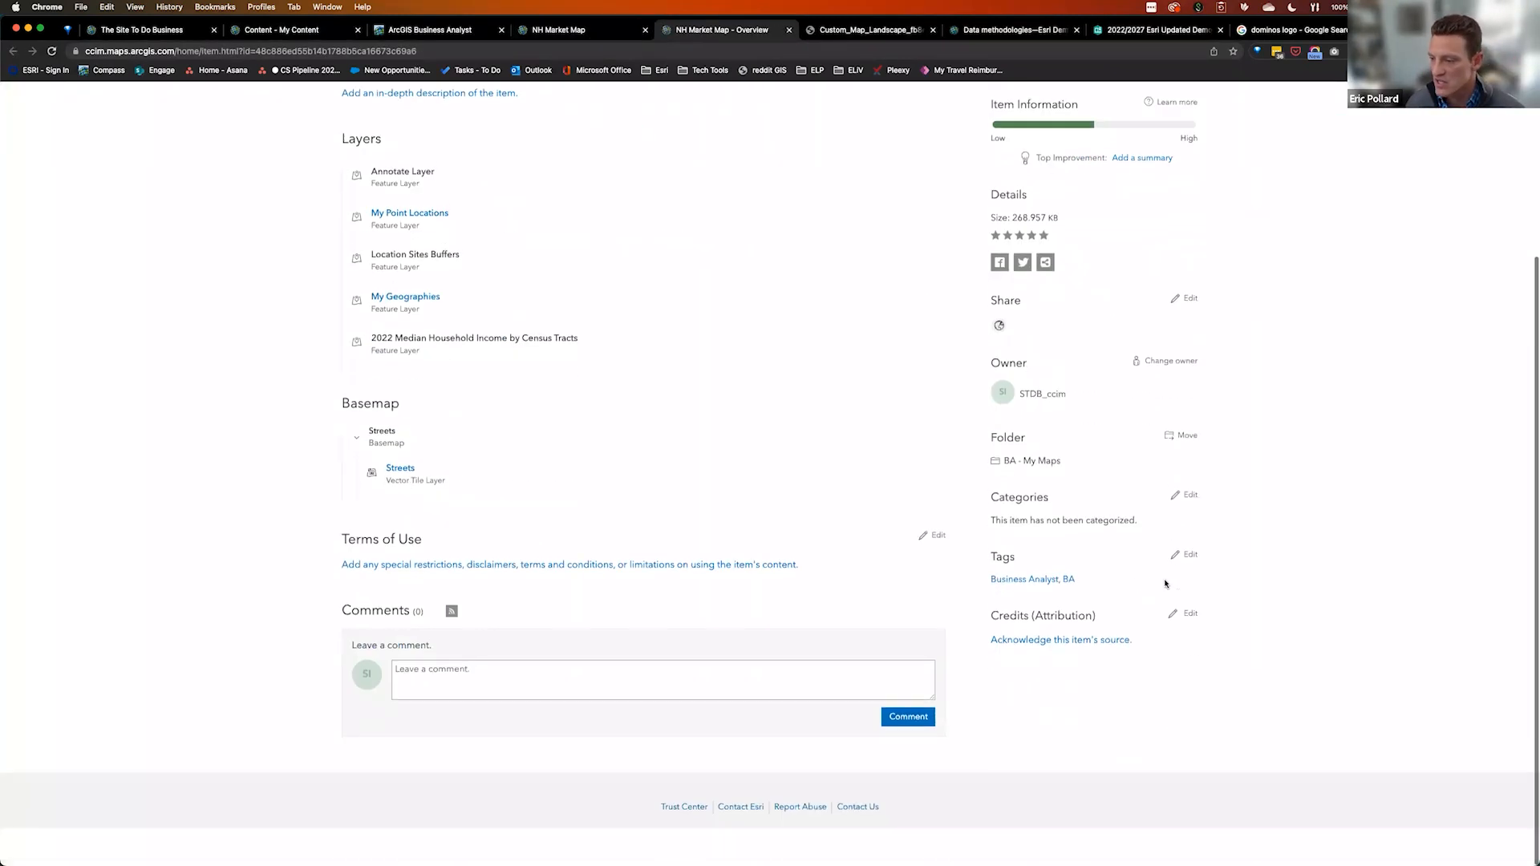
scroll(1258, 353, up, 5)
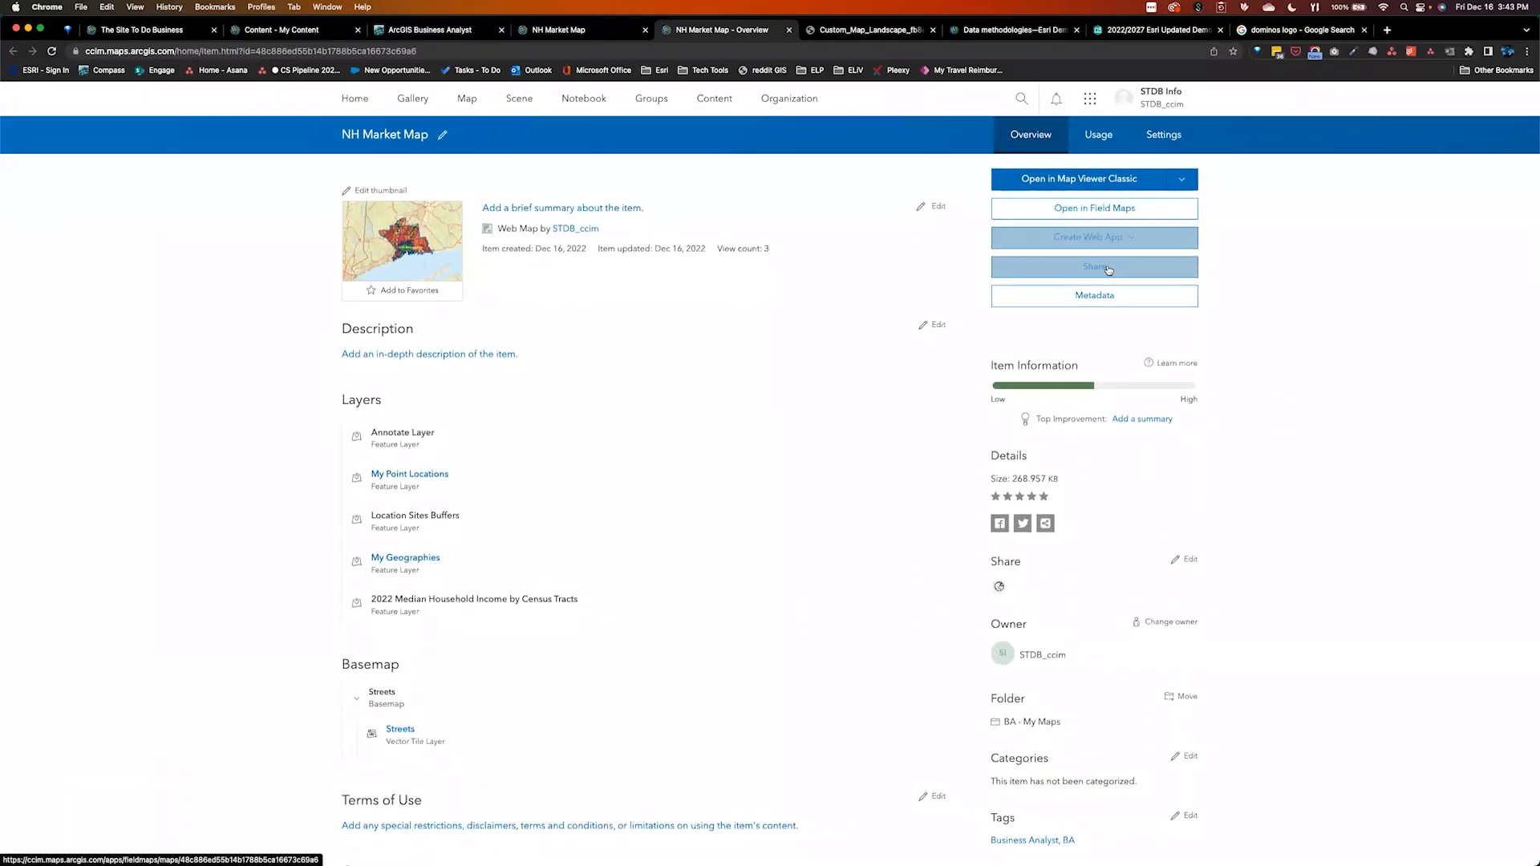
click(1103, 272)
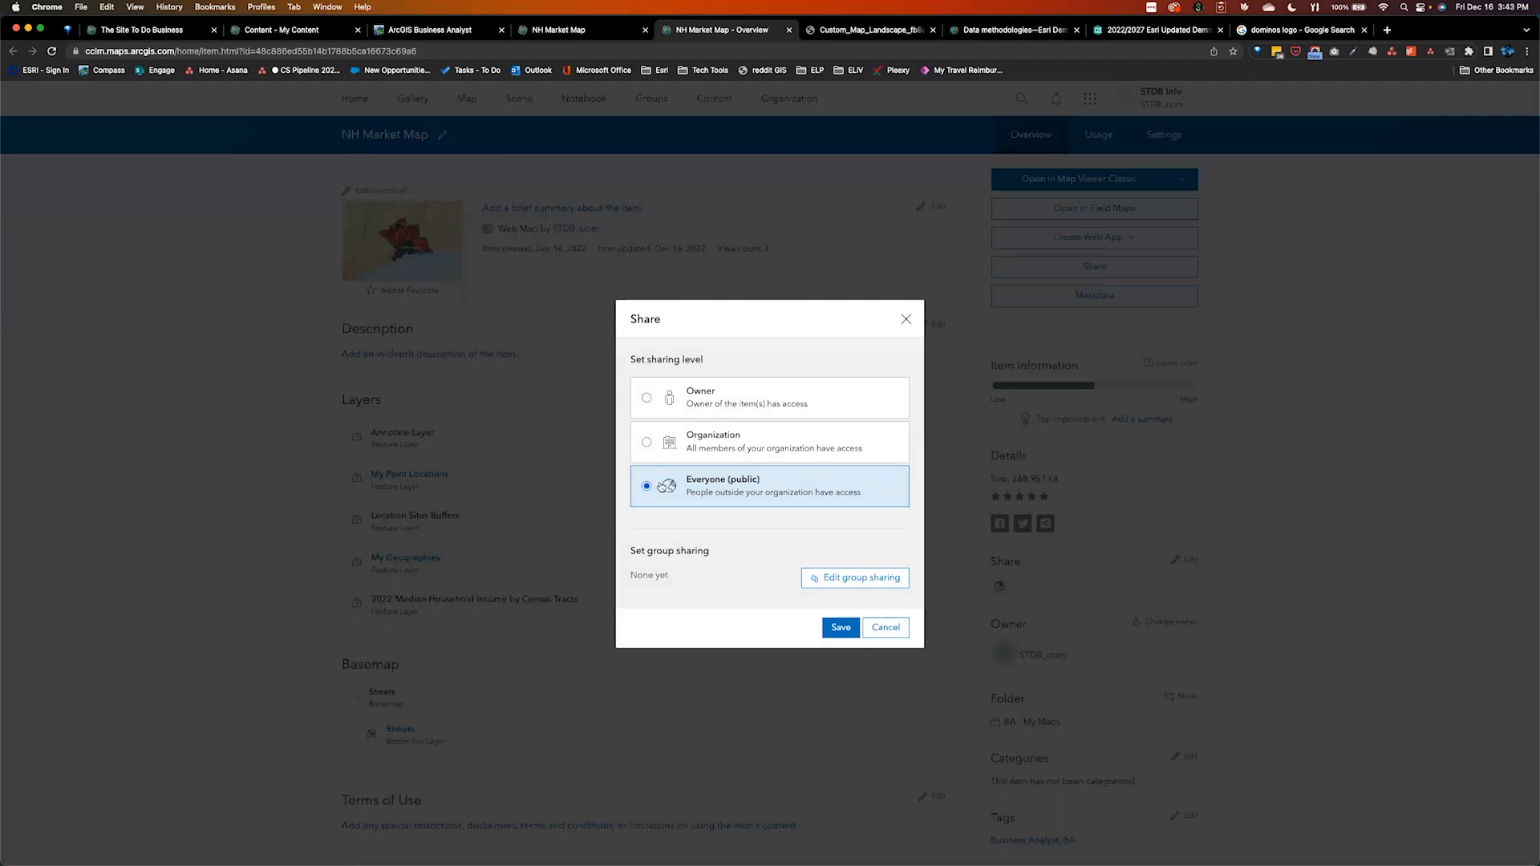
click(906, 321)
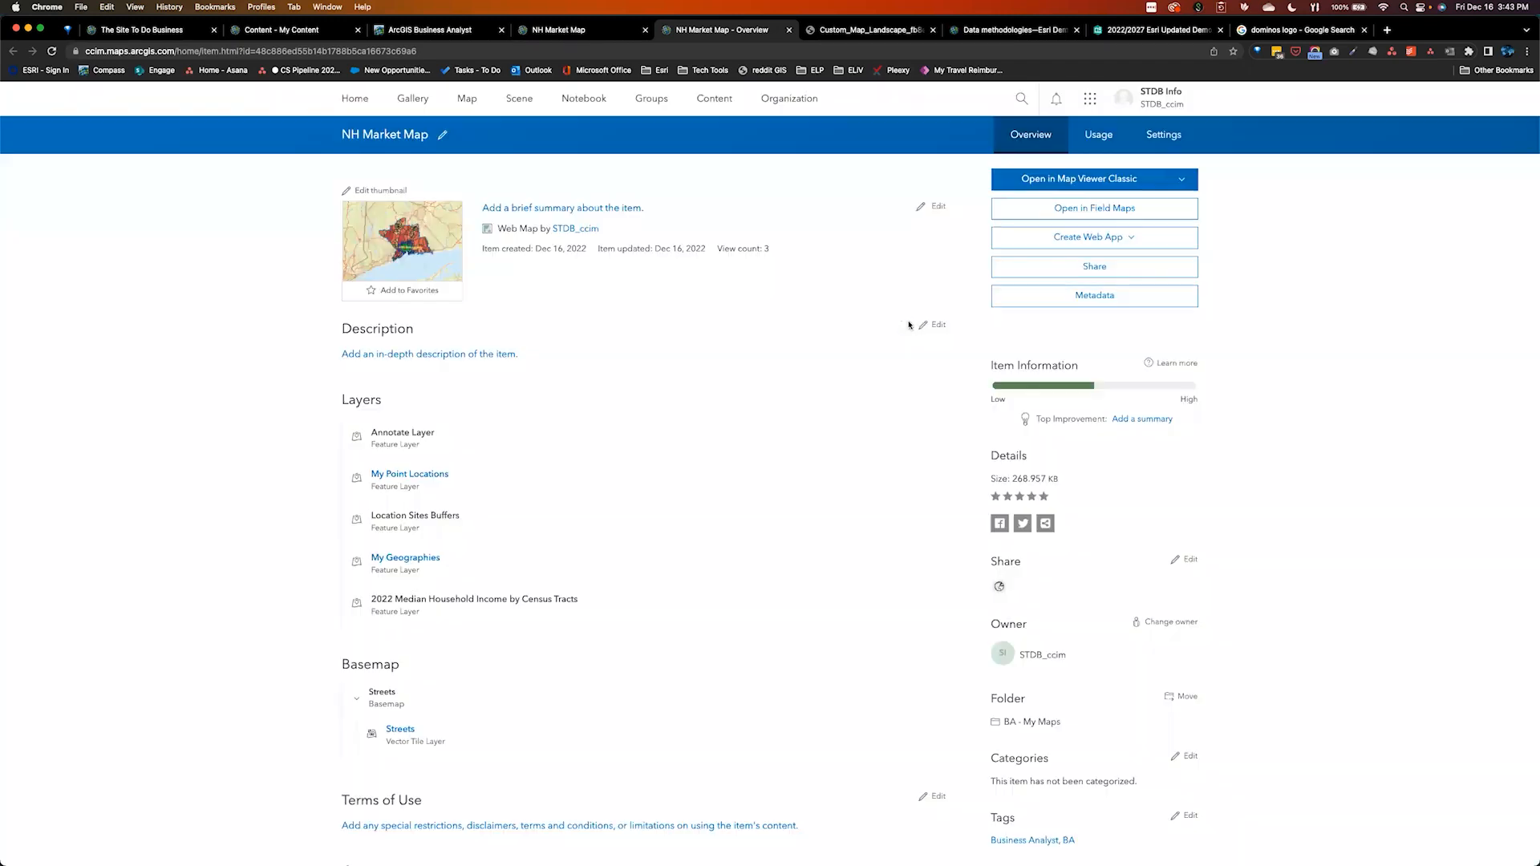
click(844, 30)
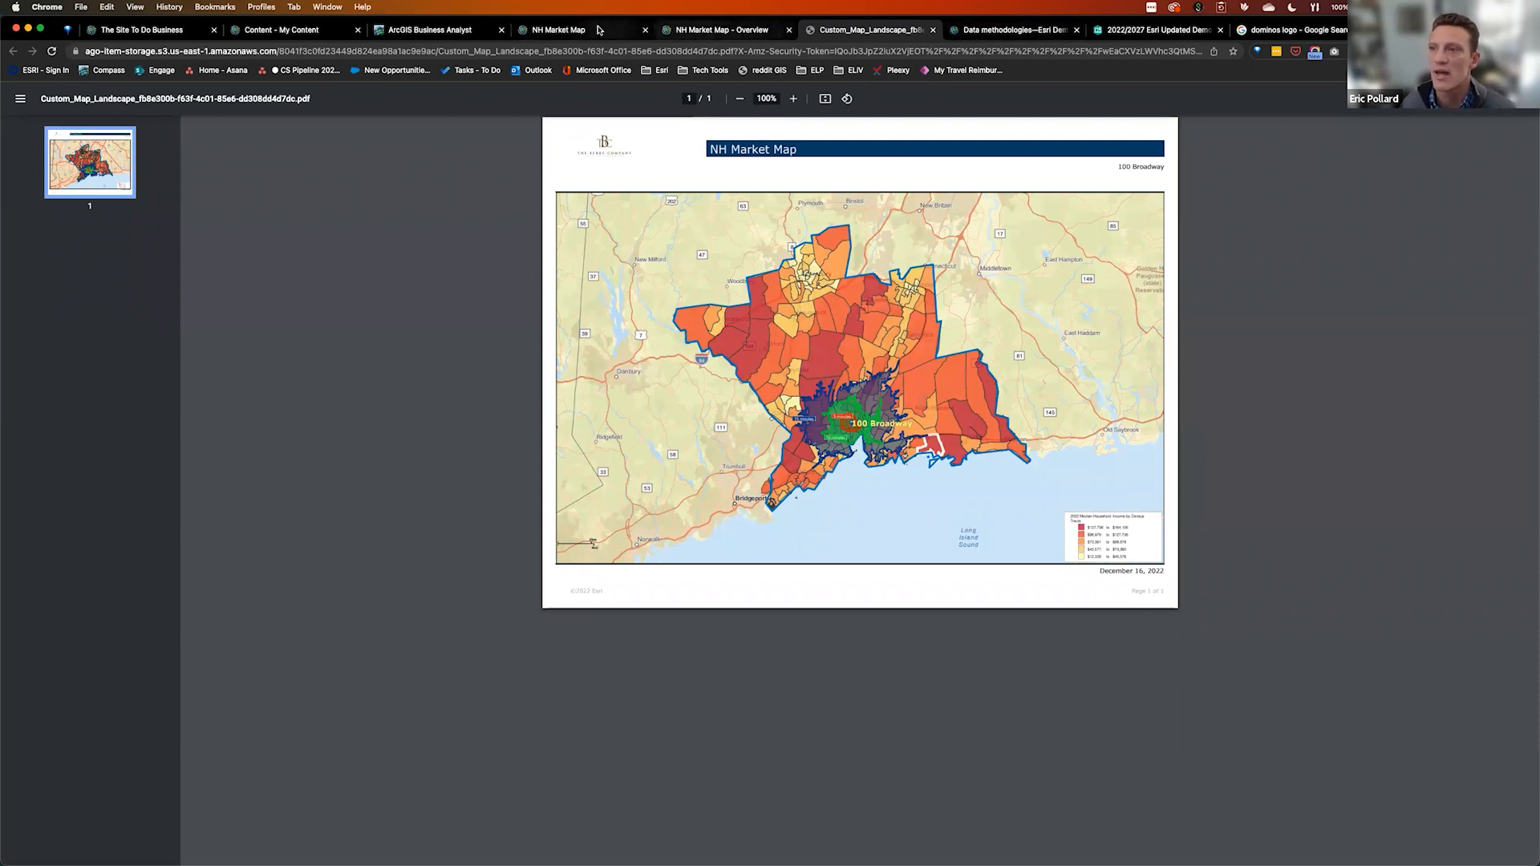
Leave the Custom_Map_Landscape PDF and return to the Business Analyst coffee-site map
click(562, 31)
click(427, 30)
Create a 7-minute drive-time buffer around the Woodbridge Starbucks, removing the second time value
click(665, 307)
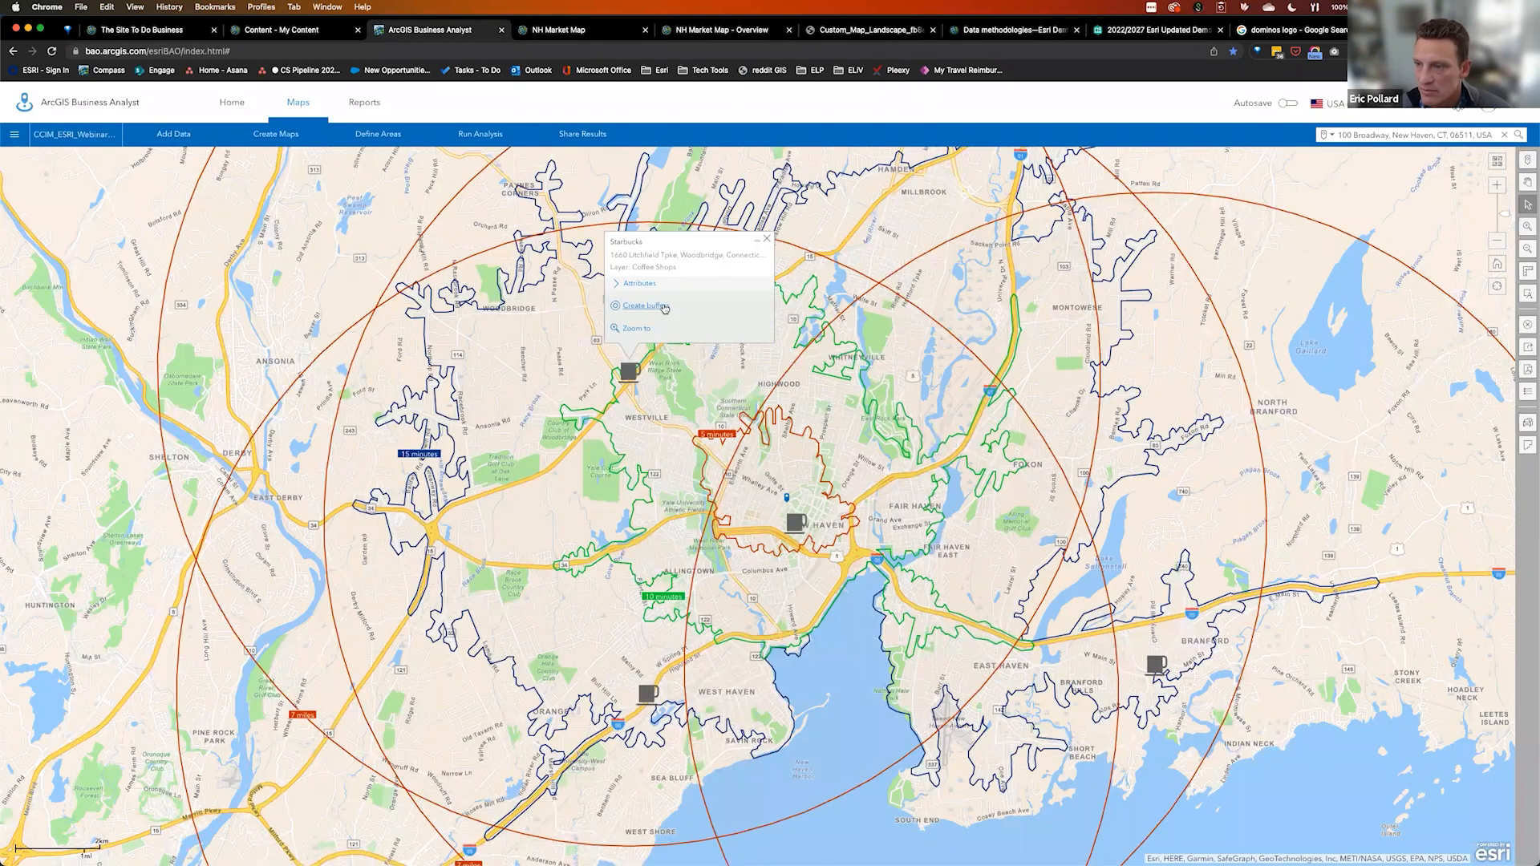
click(661, 265)
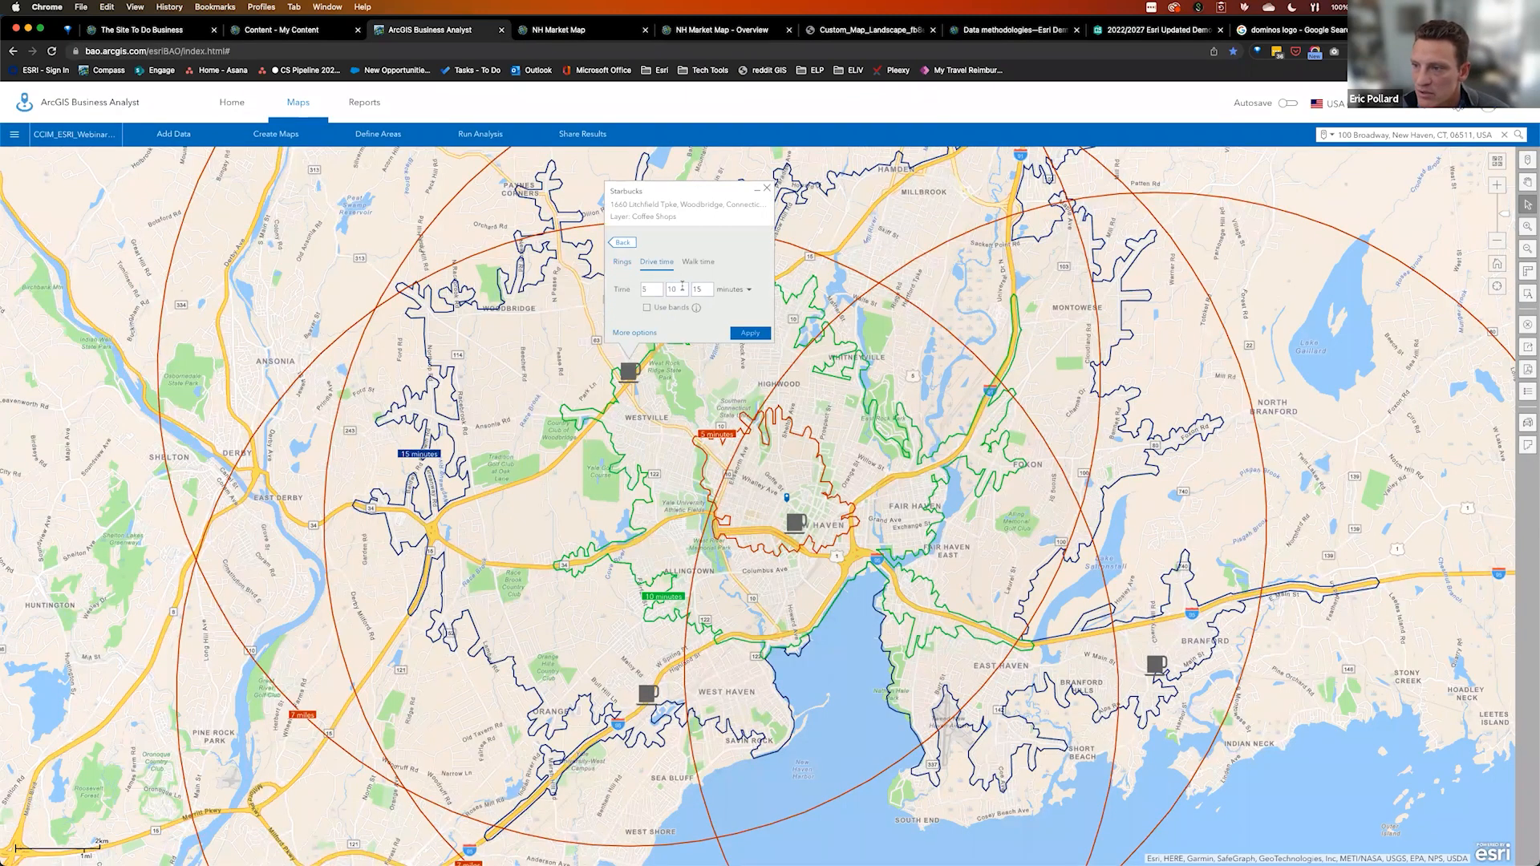
text(7)
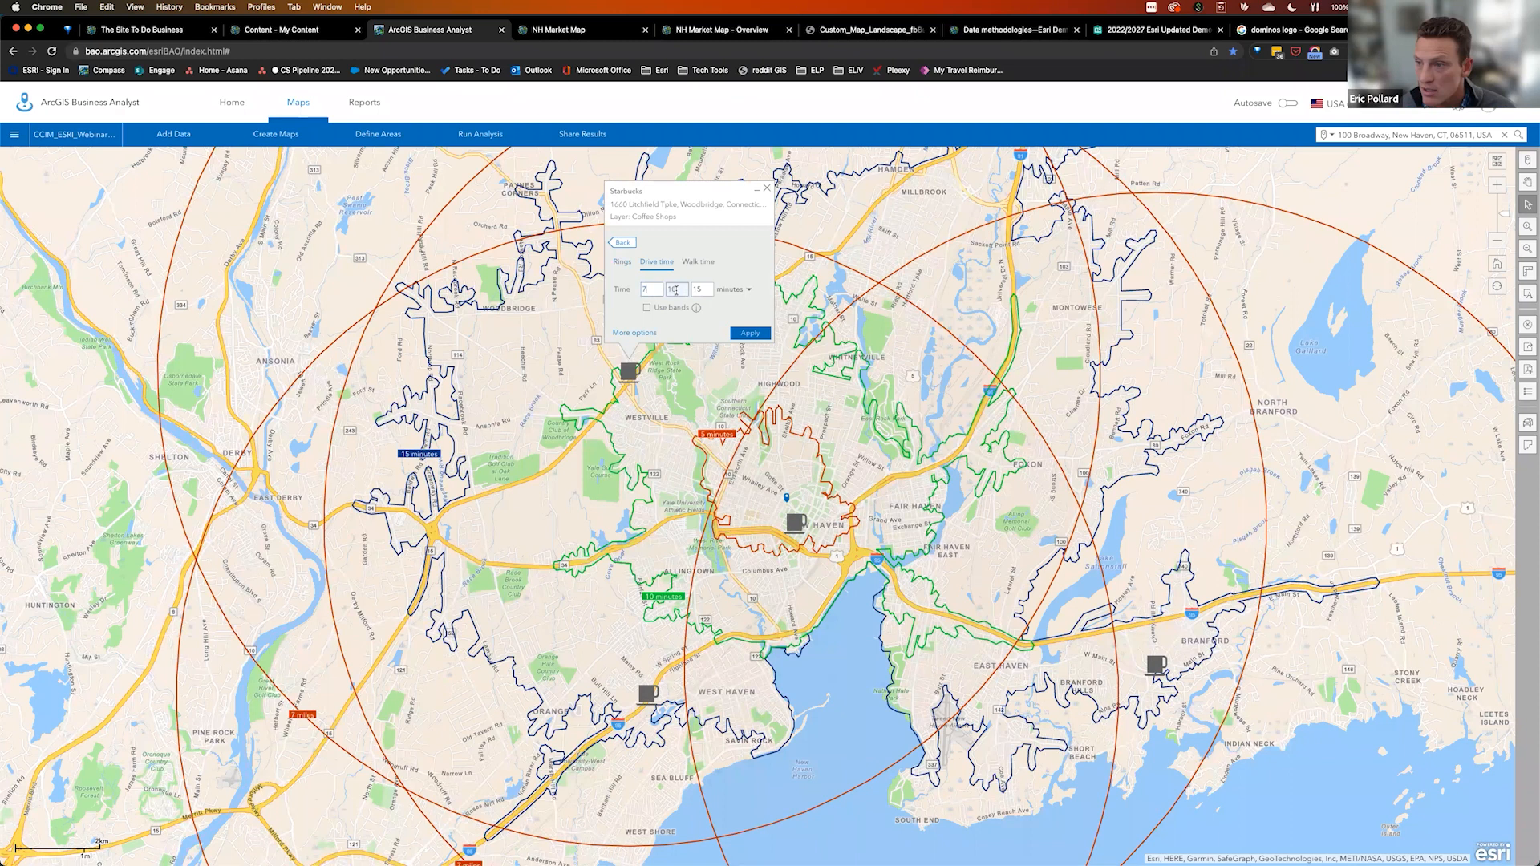
drag(668, 290, 689, 290)
key(BackSpace)
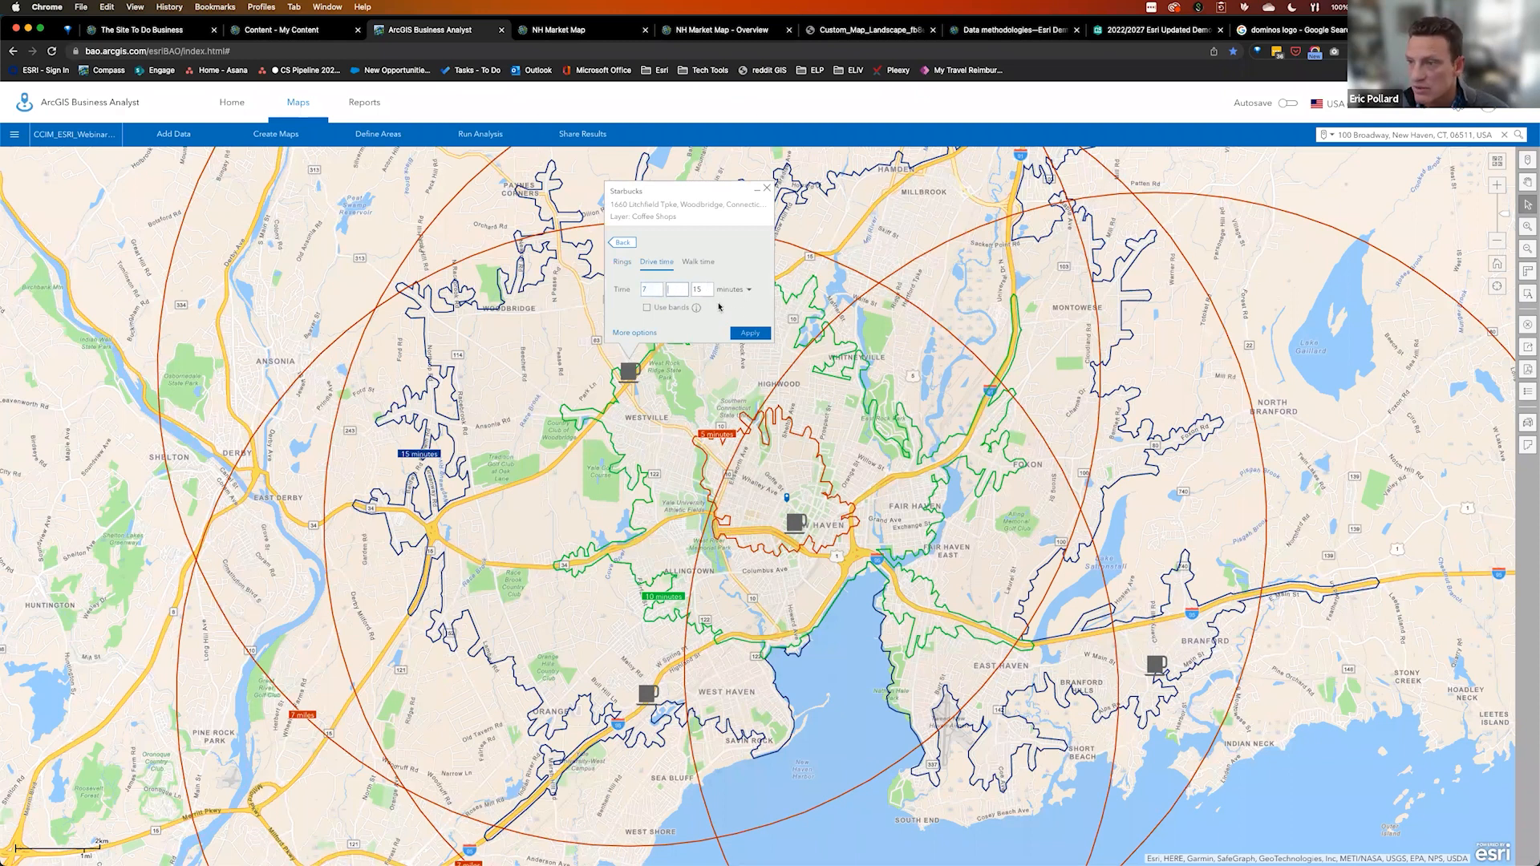
click(746, 335)
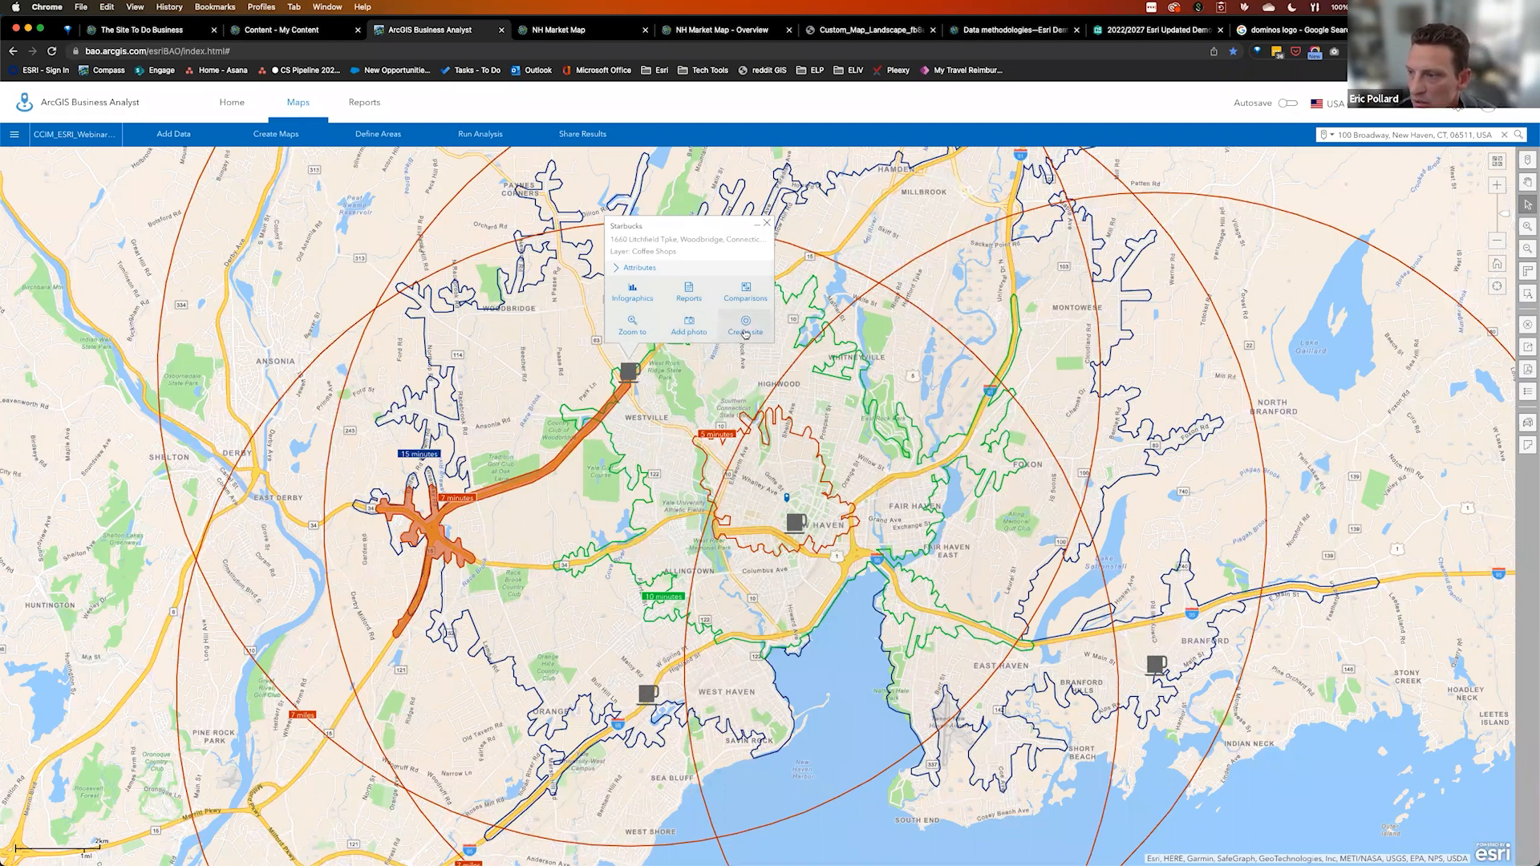
click(746, 331)
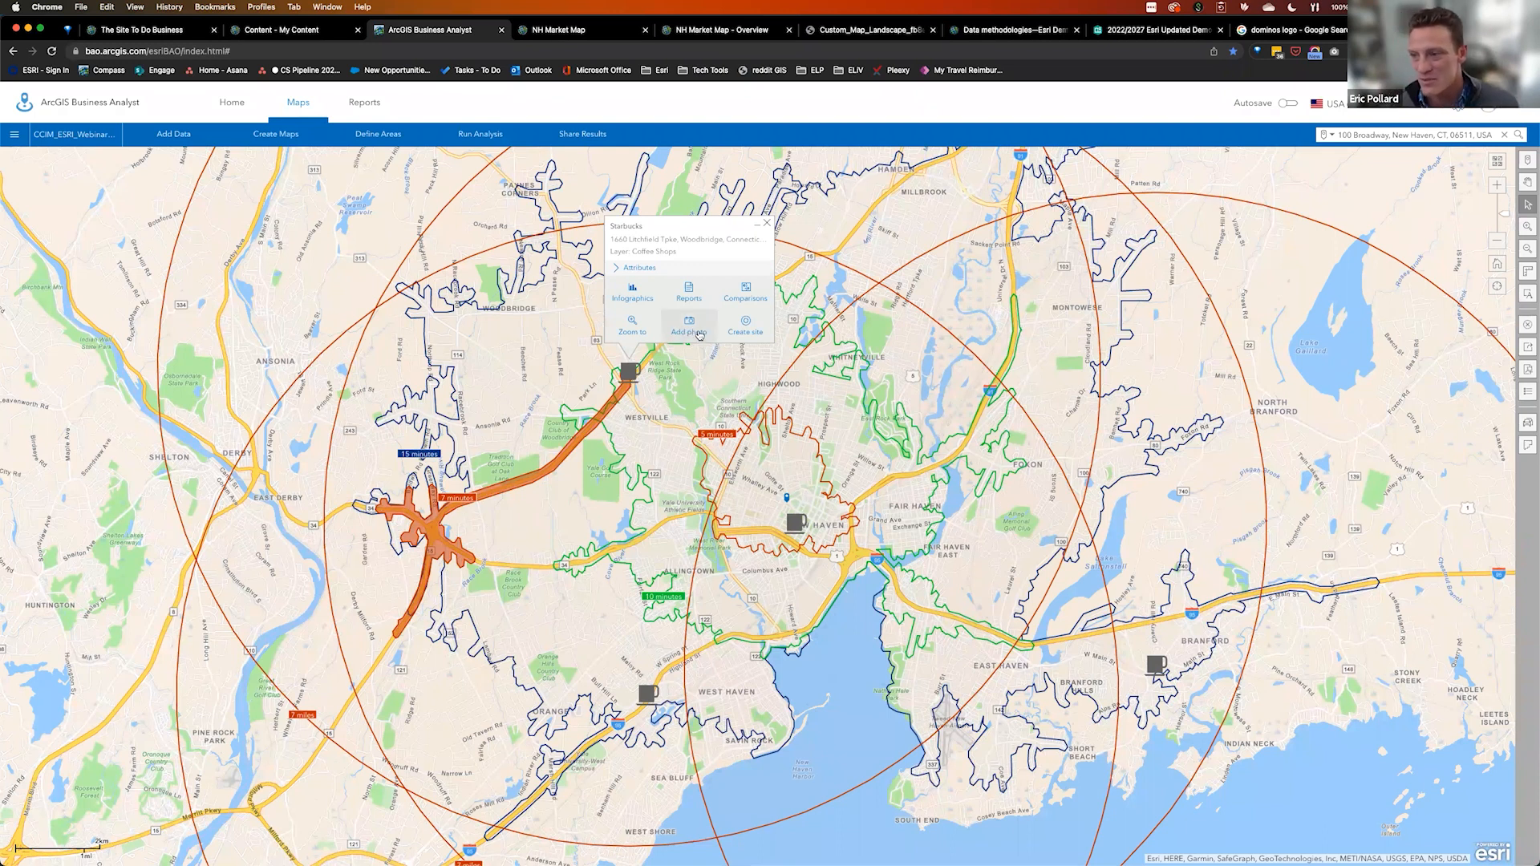
Run a PDF Tapestry Segmentation Area Profile for the Woodbridge Starbucks 7-minute drive time and open it
click(692, 296)
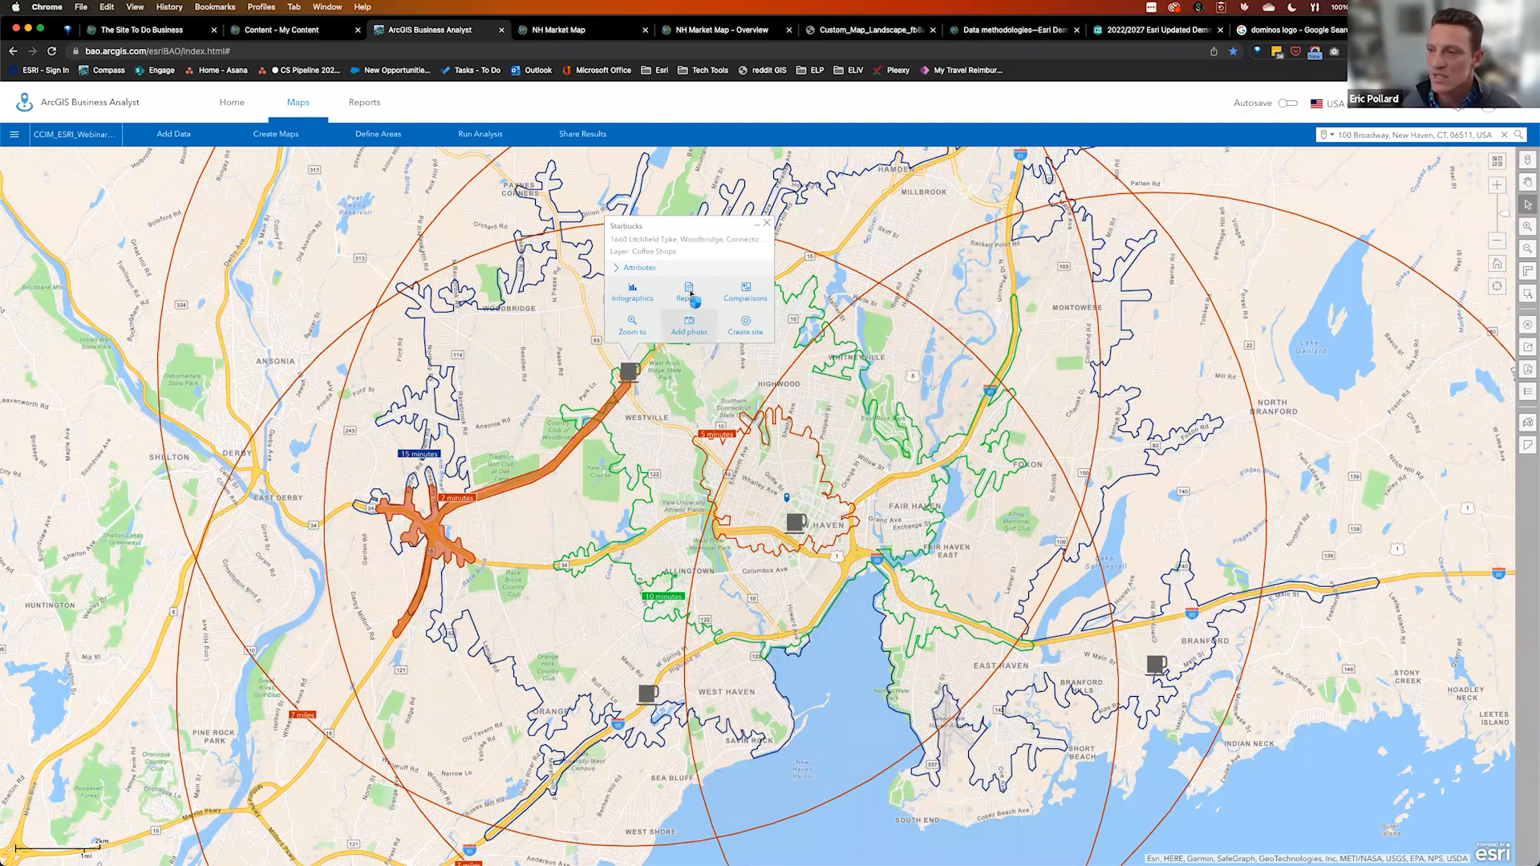
click(707, 284)
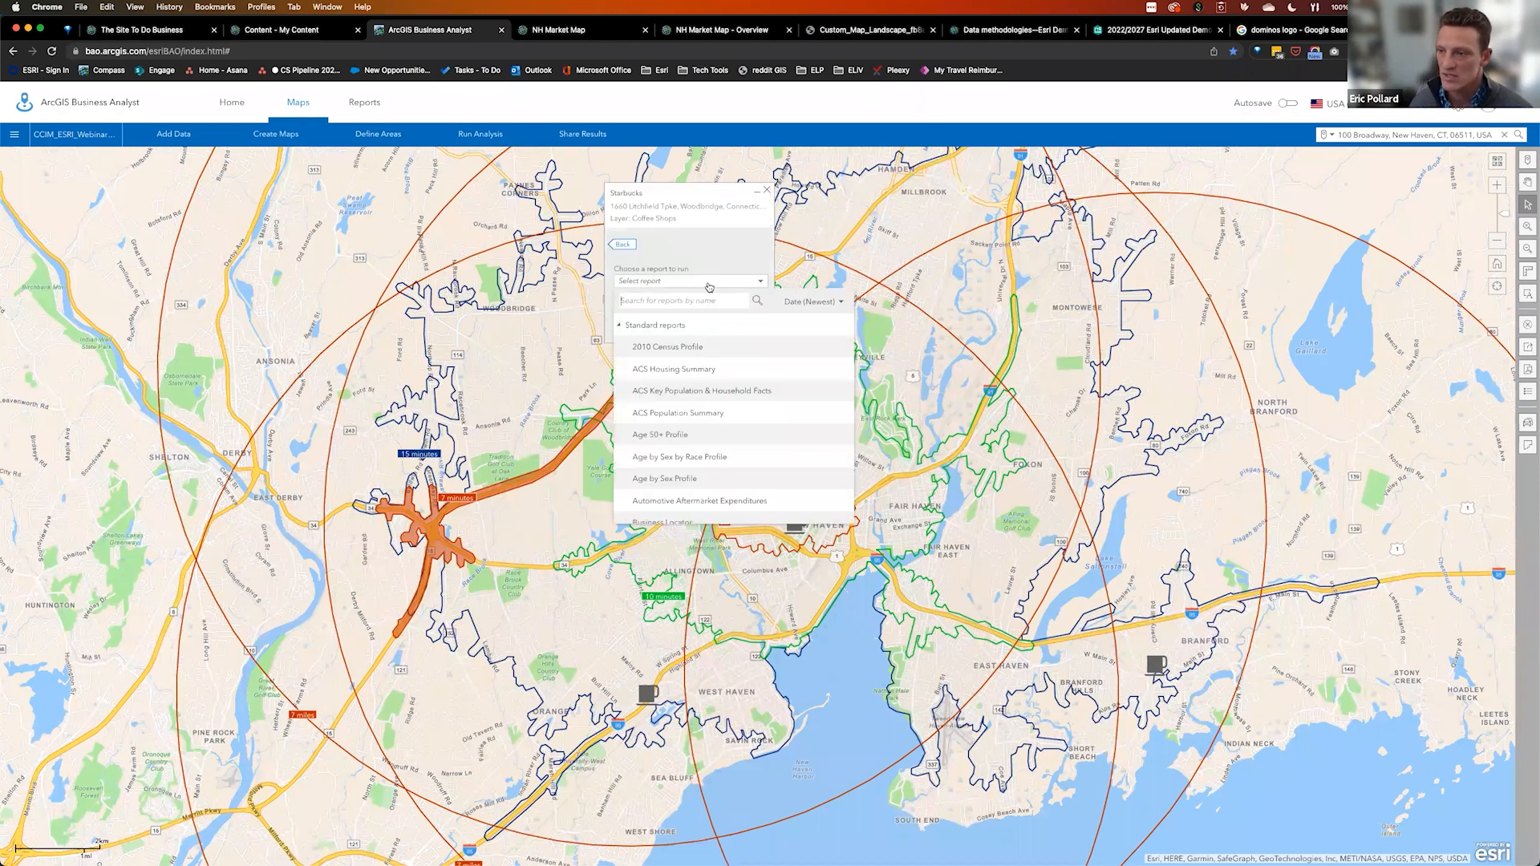
scroll(717, 472, down, 2)
scroll(716, 473, down, 10)
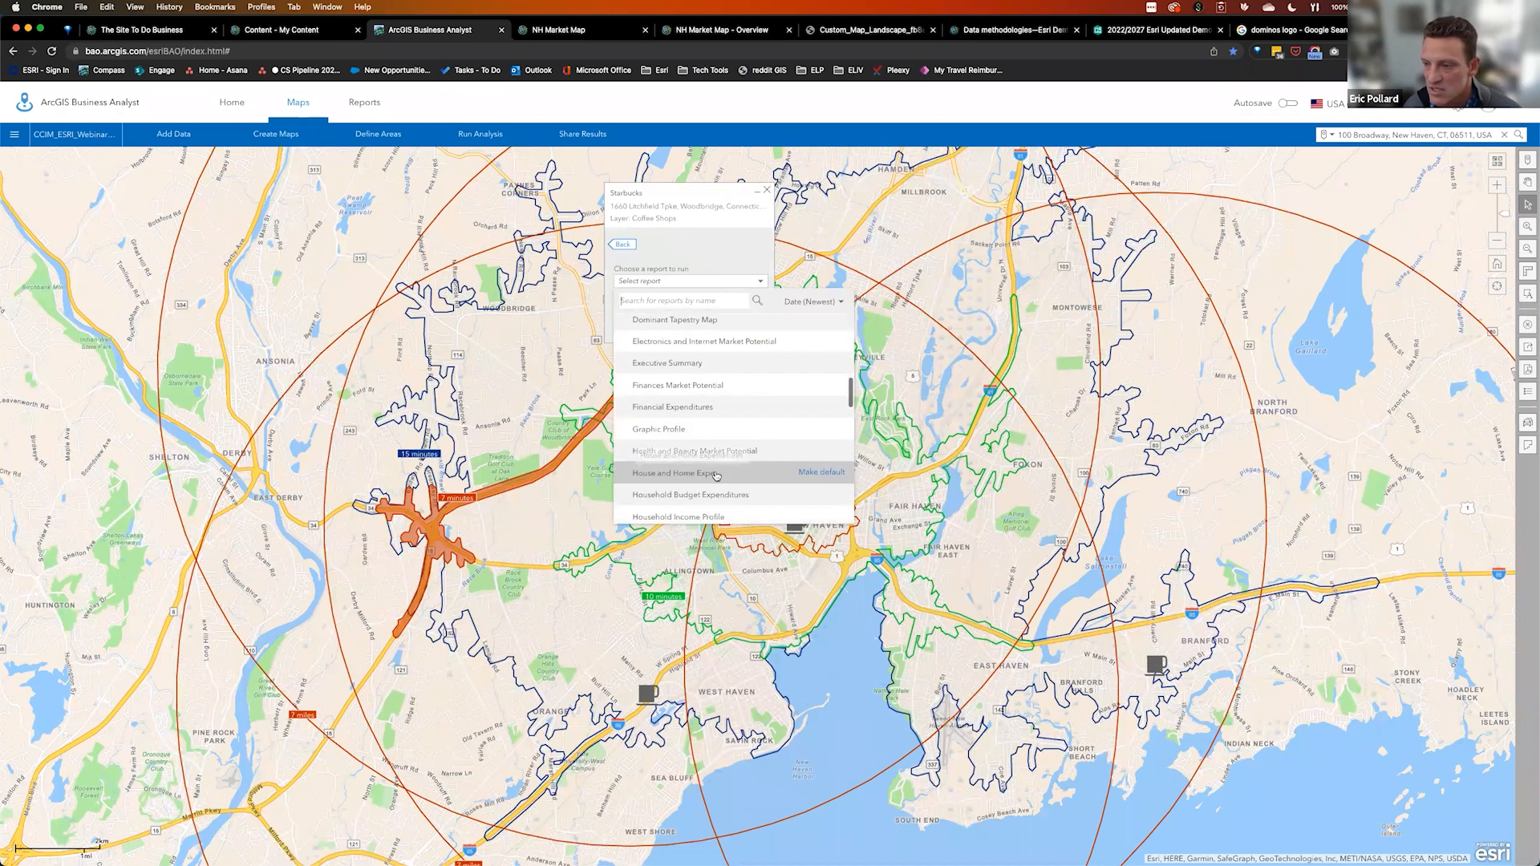
scroll(715, 471, down, 3)
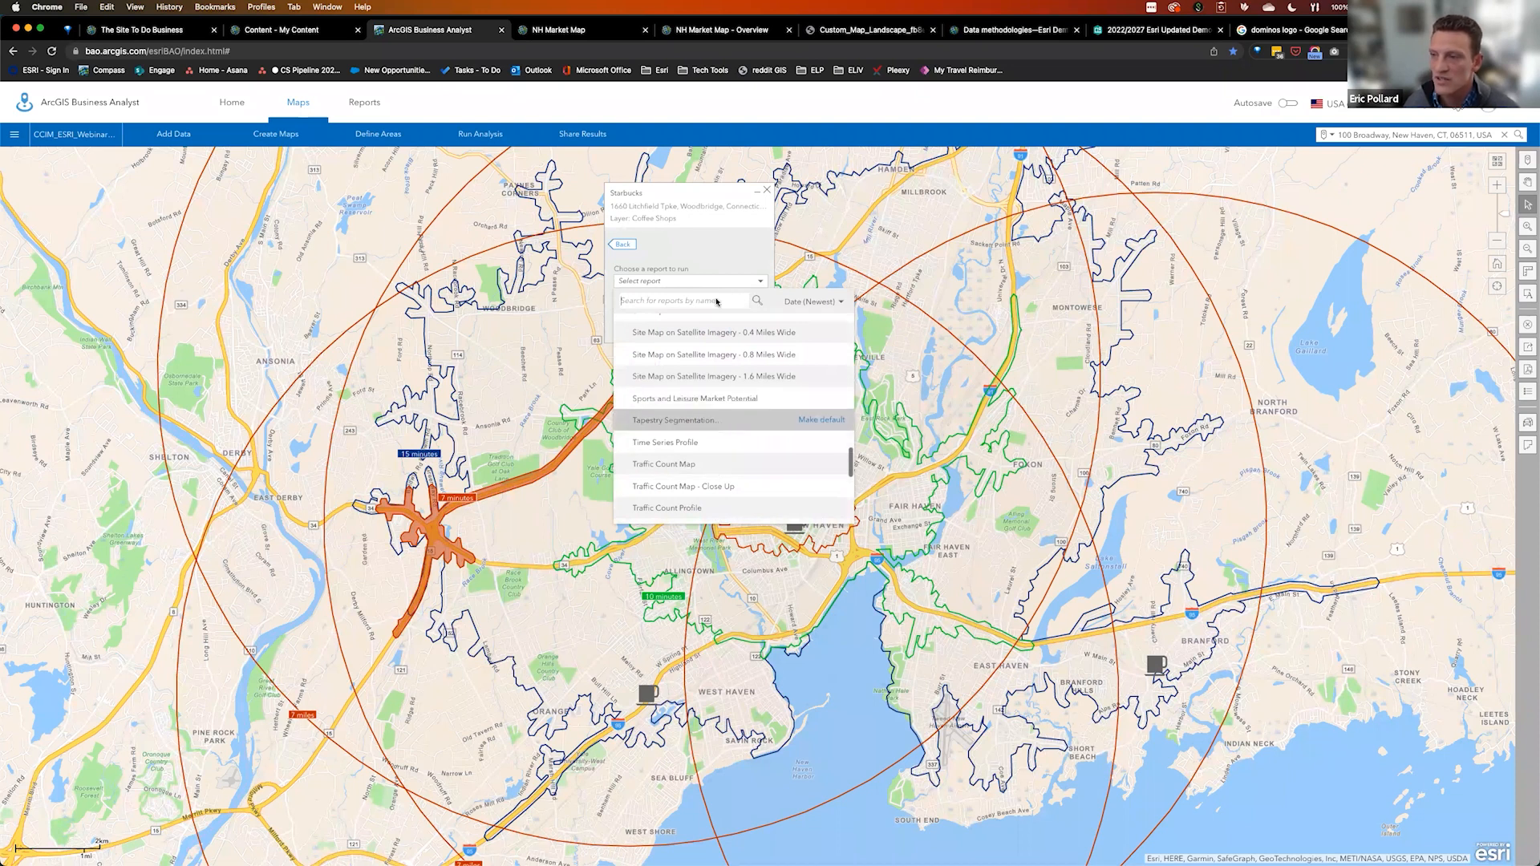
click(719, 421)
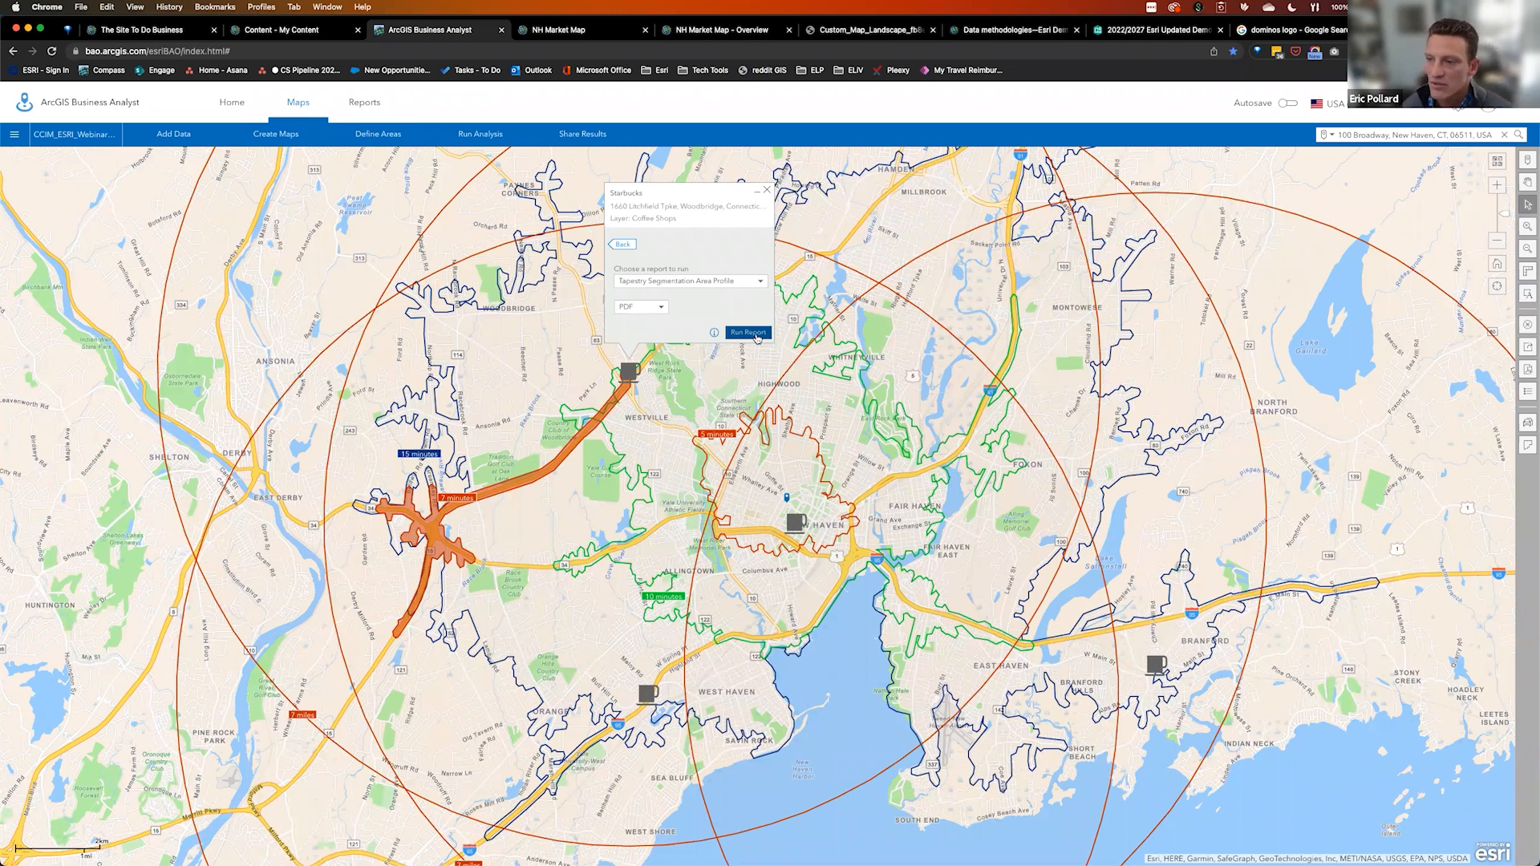
click(748, 334)
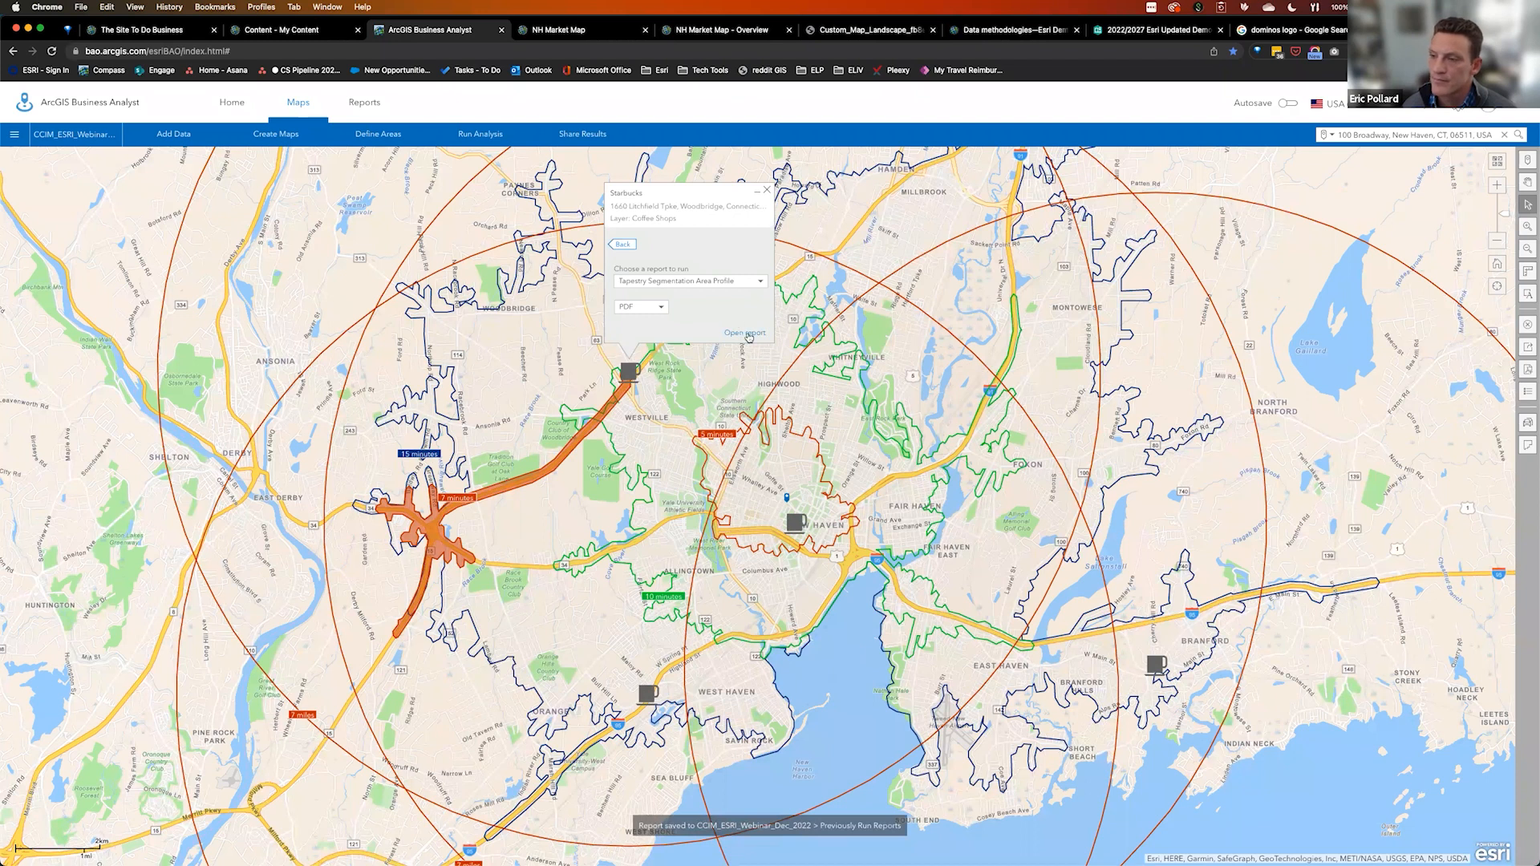
click(746, 333)
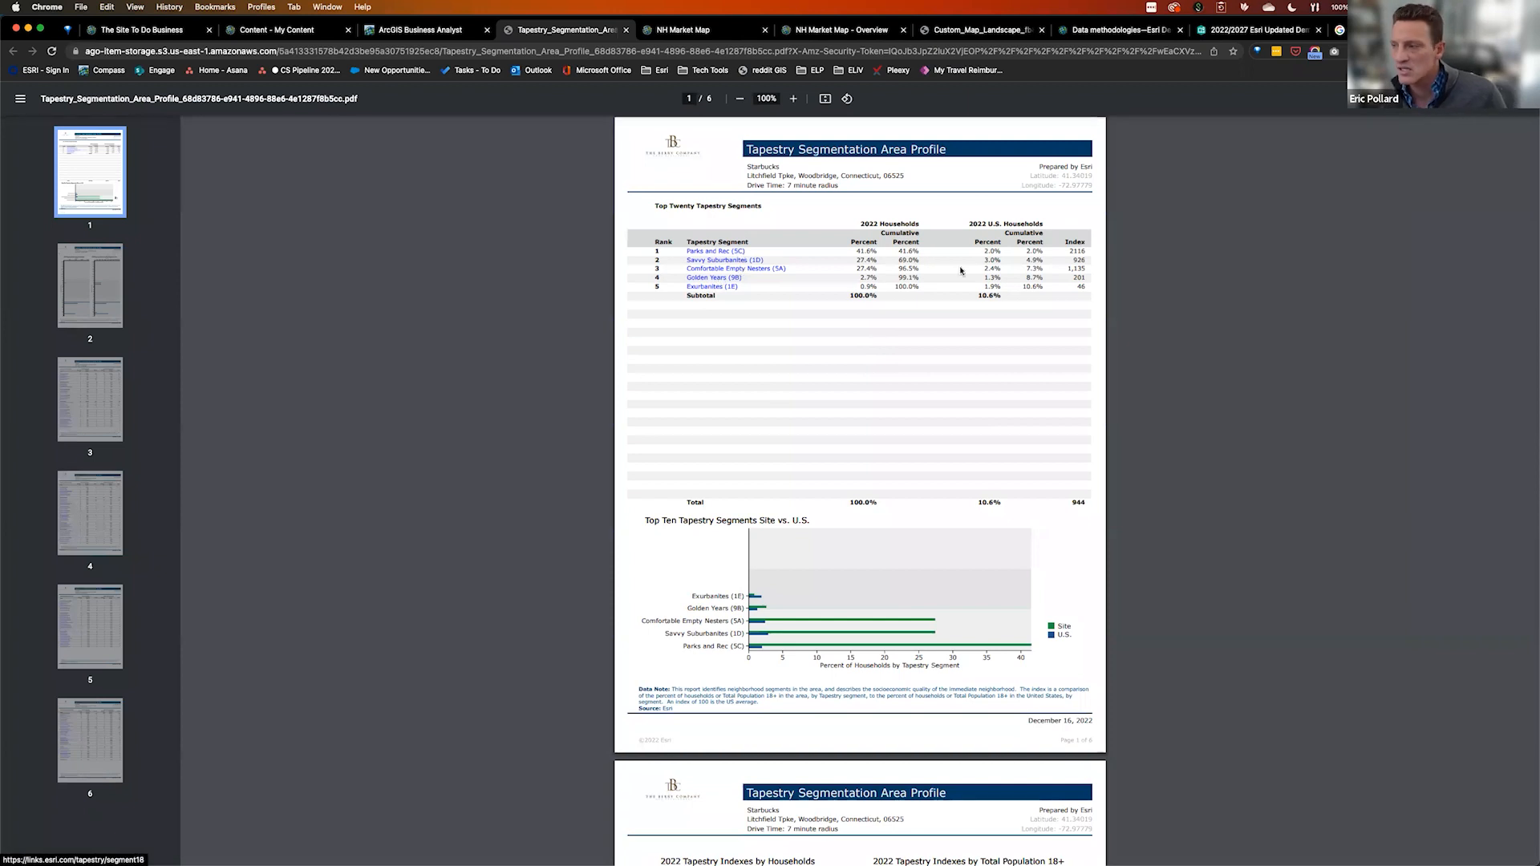
Enlarge the Tapestry report to 200% to read it, then close the Starbucks popup in Business Analyst
click(796, 98)
click(796, 98)
click(795, 98)
click(795, 98)
click(794, 99)
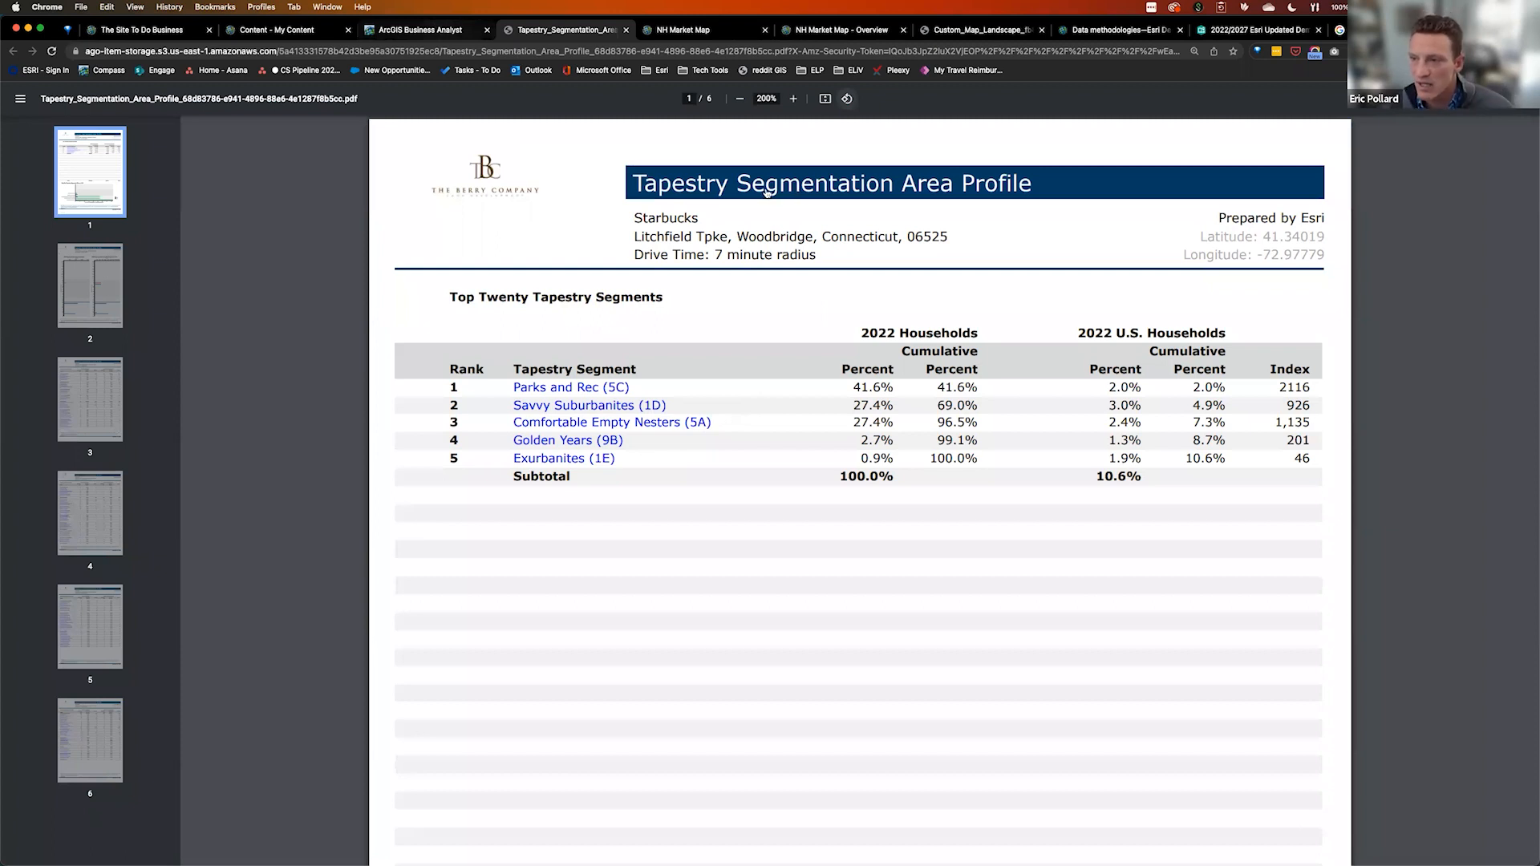
key(ctrl+shift+Tab)
click(684, 419)
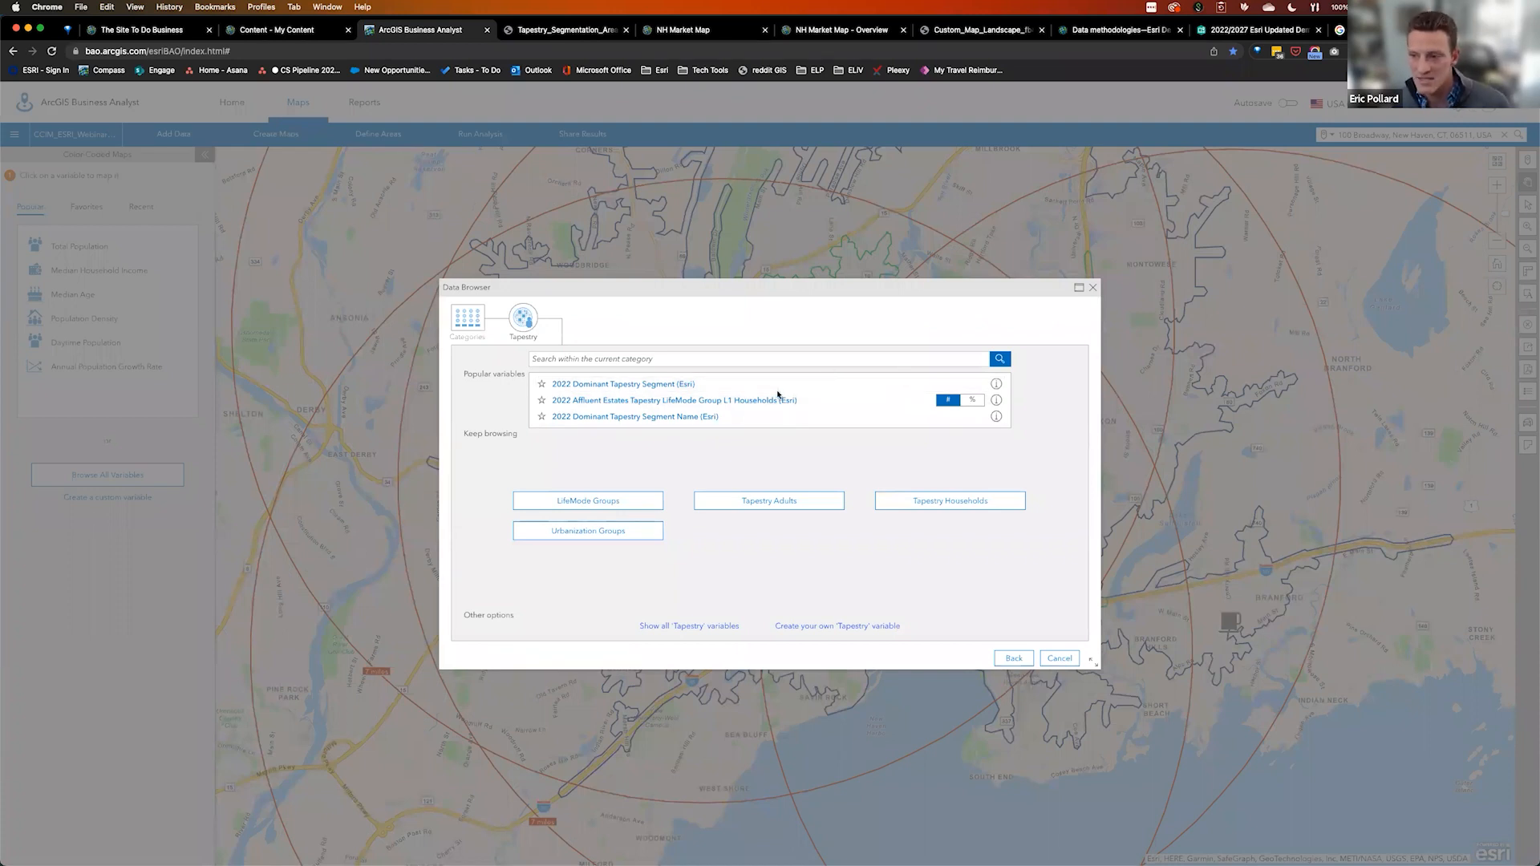
Map the 2022 Dominant Tapestry Segment, highlighting segments 1D, 5A and 5C Parks and Rec
click(681, 385)
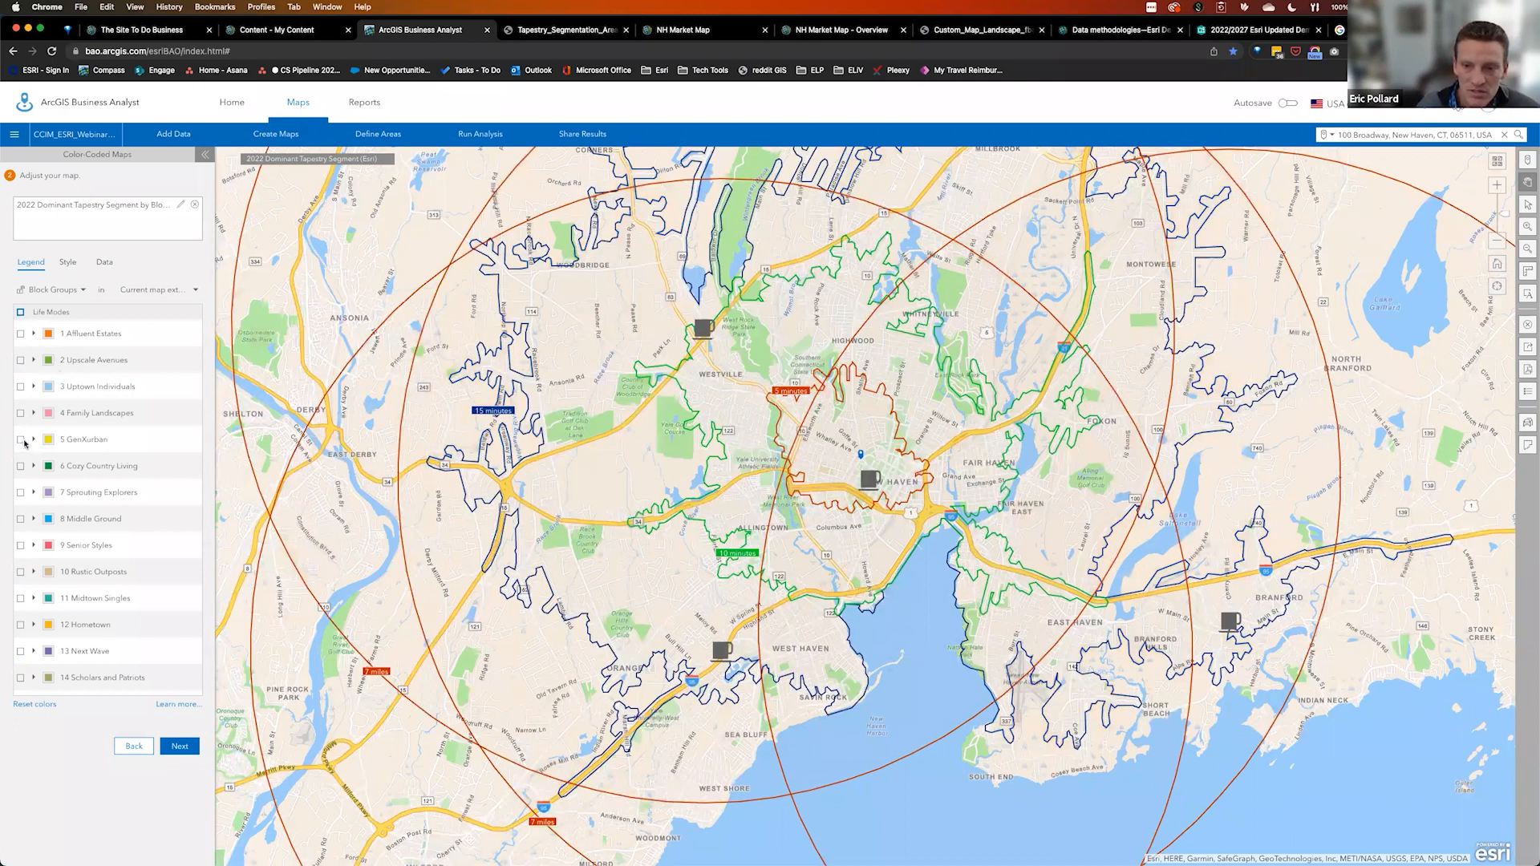
click(34, 334)
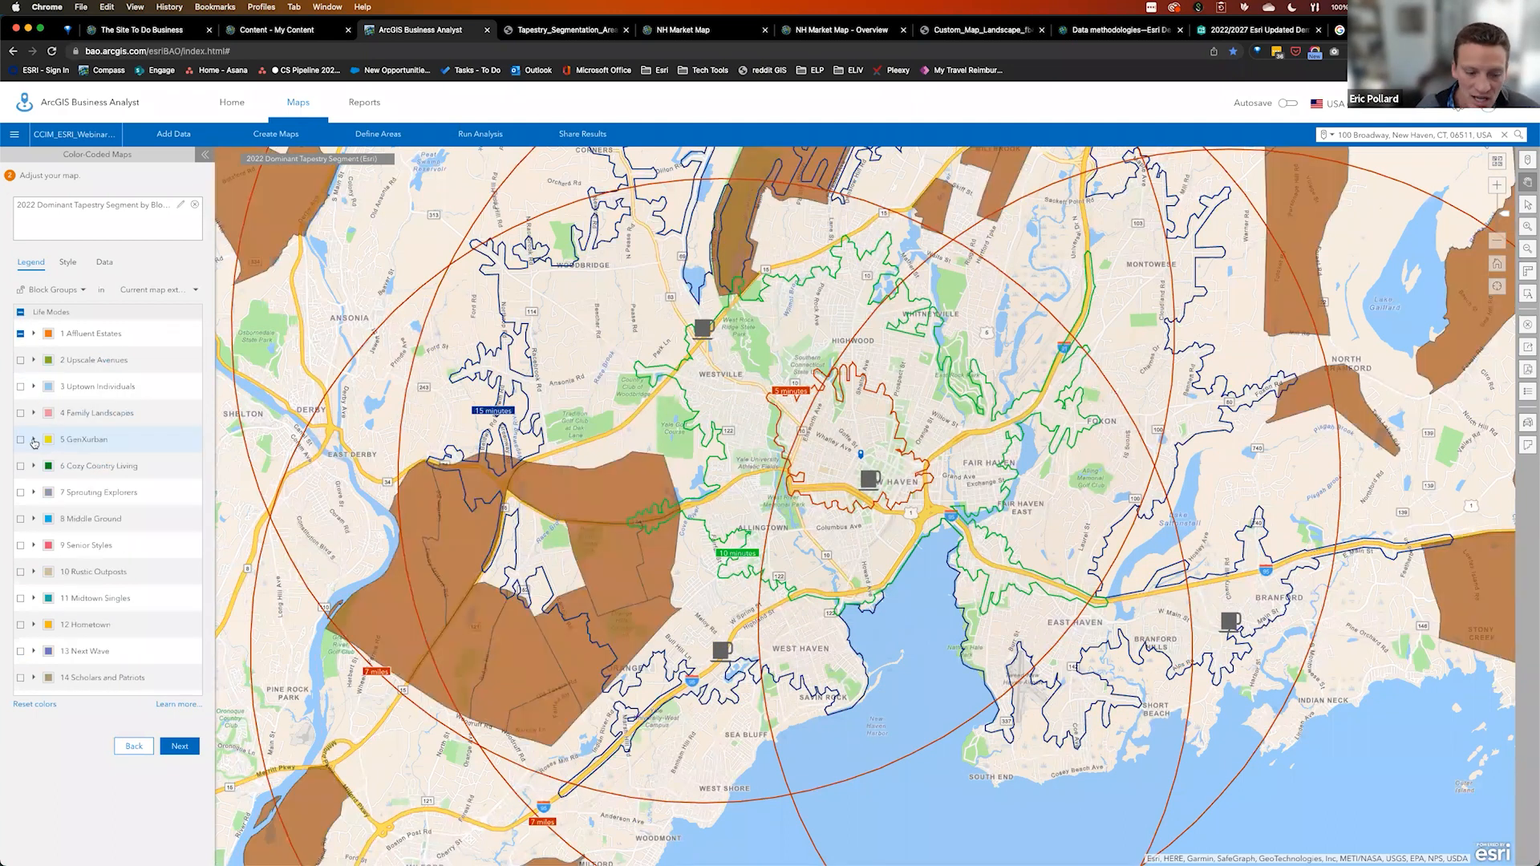
click(34, 440)
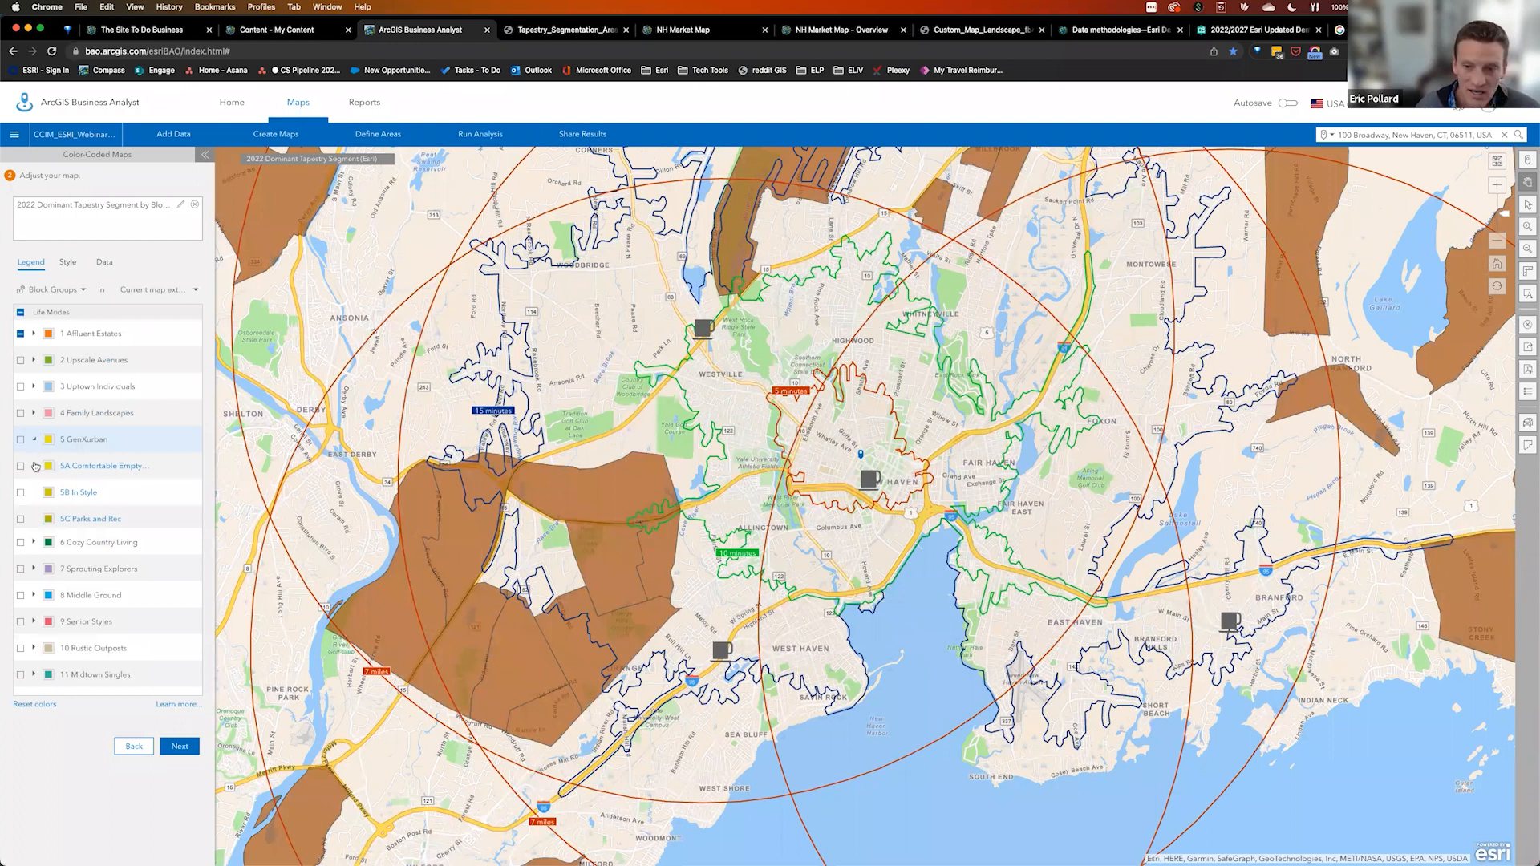
click(21, 466)
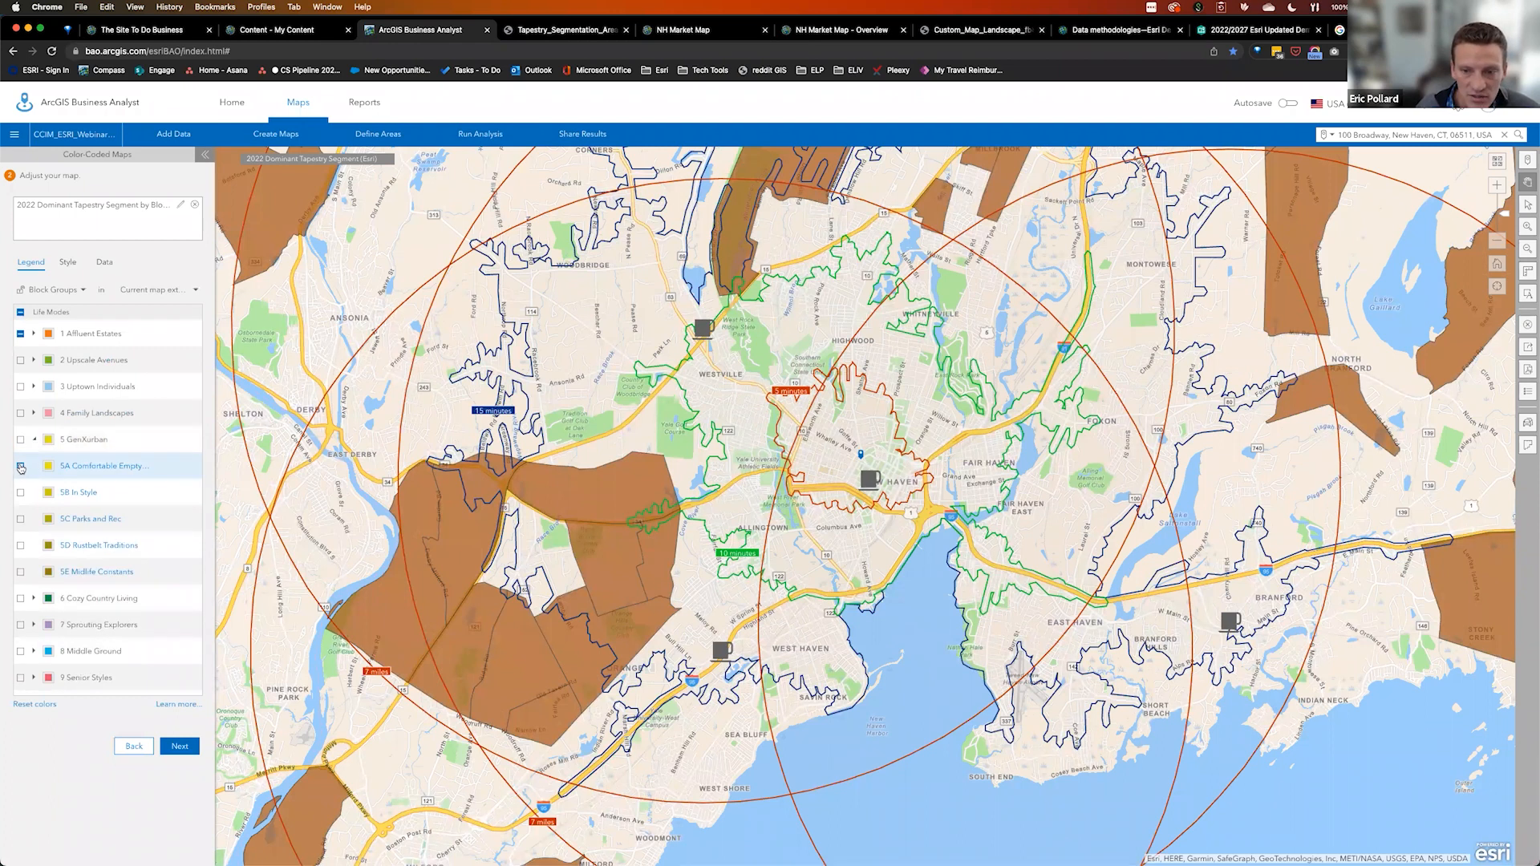
click(21, 519)
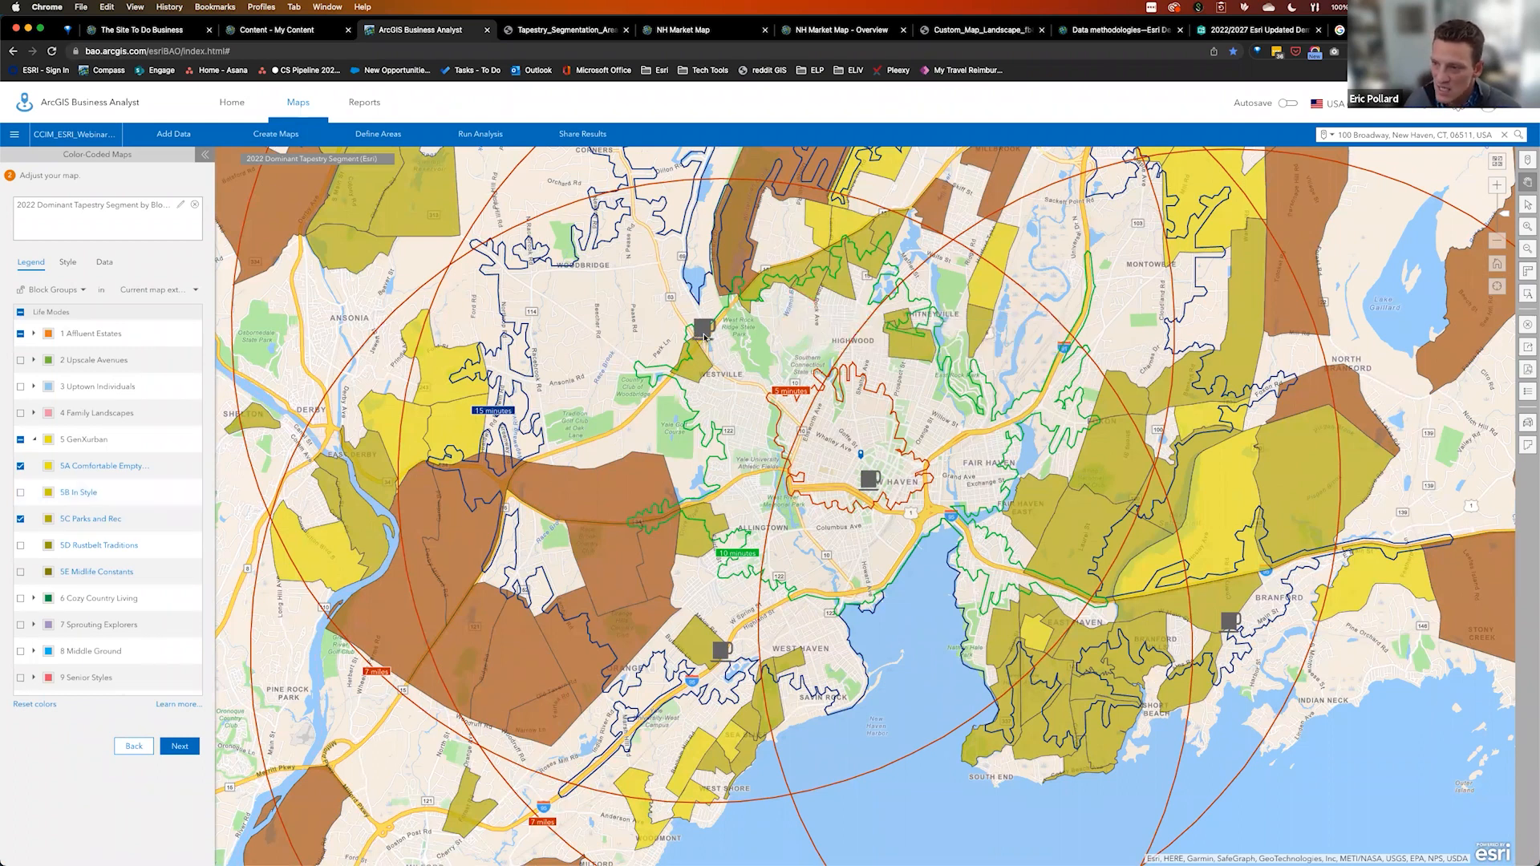
mouse_move(730, 306)
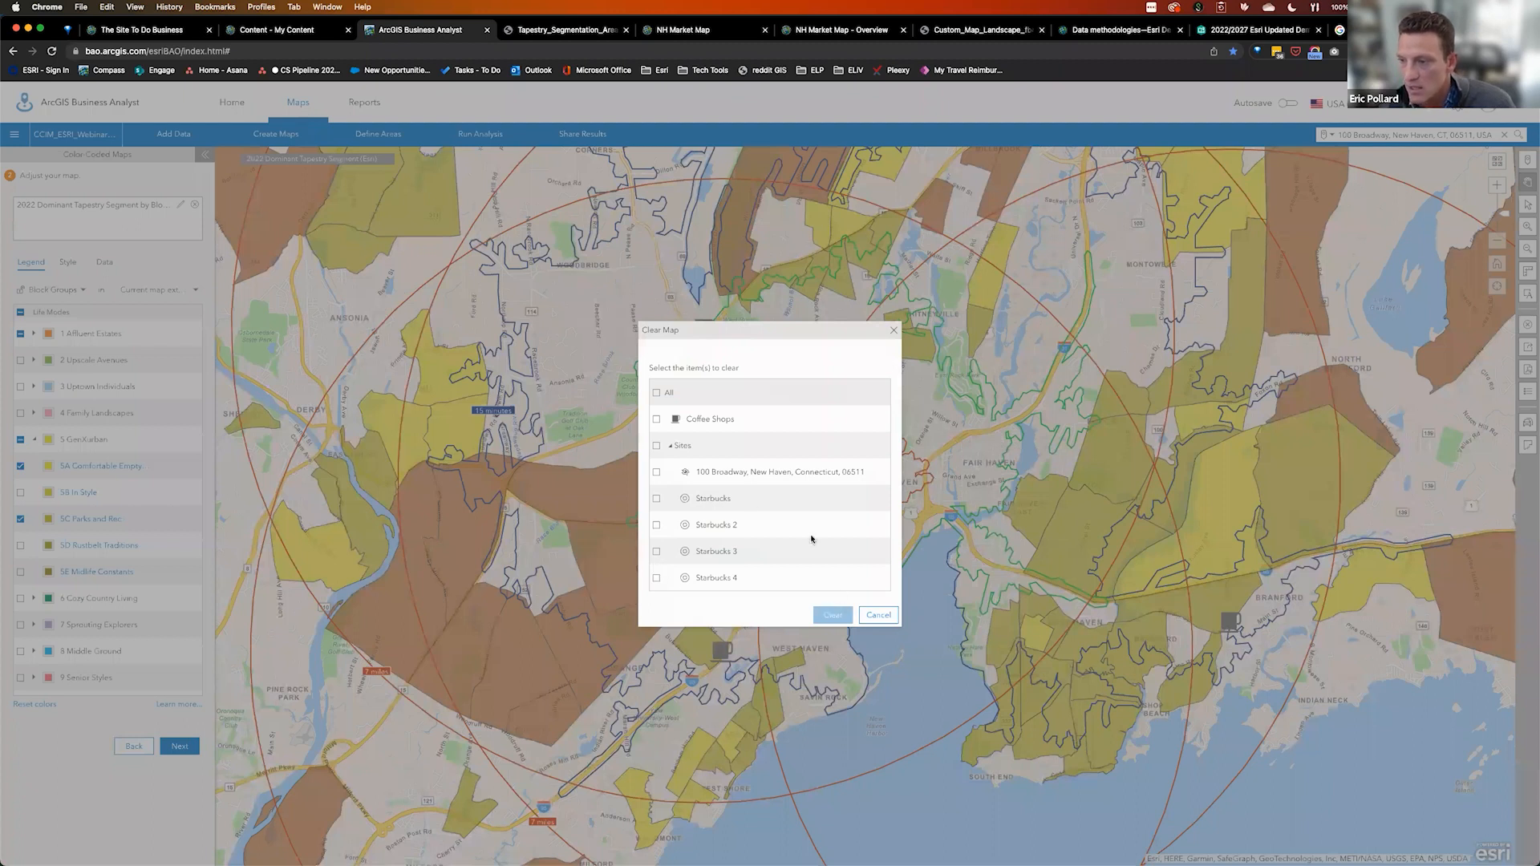
click(657, 499)
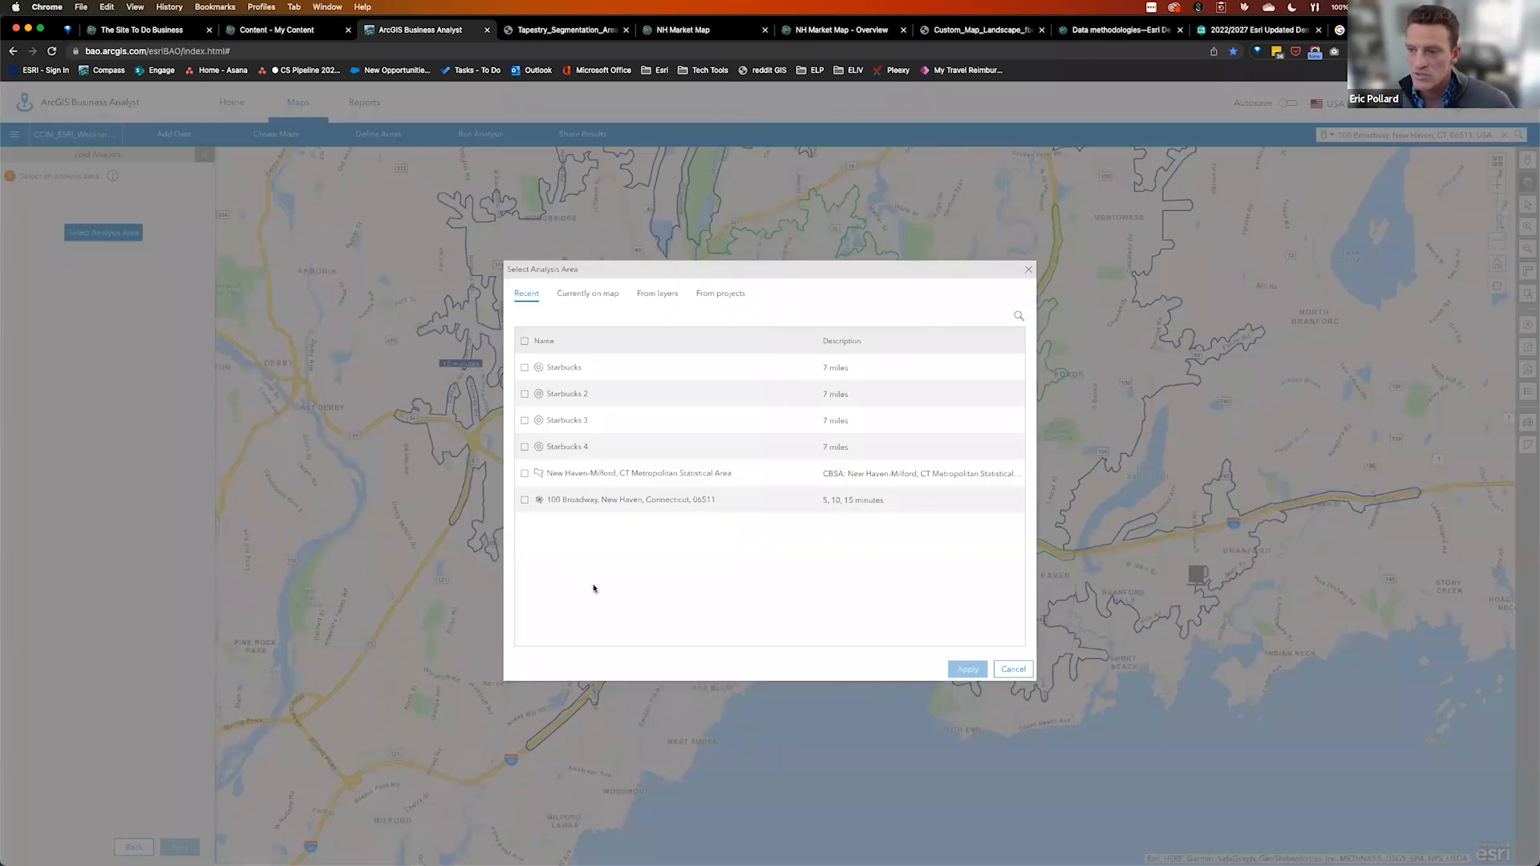
click(523, 501)
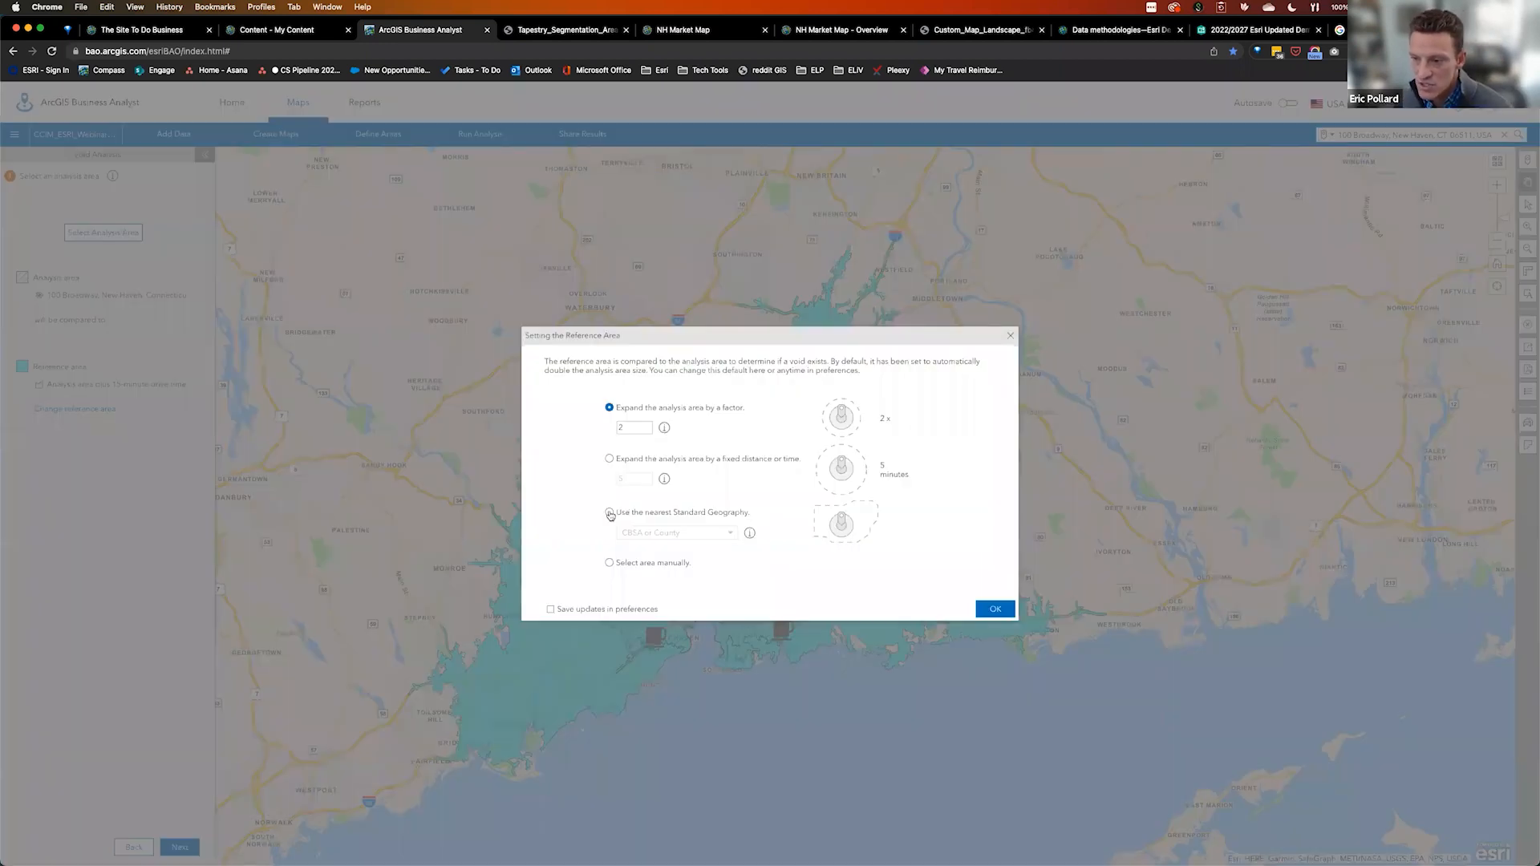
click(609, 513)
Base the void analysis reference area on the nearest standard geography at CBSA or County level
click(731, 534)
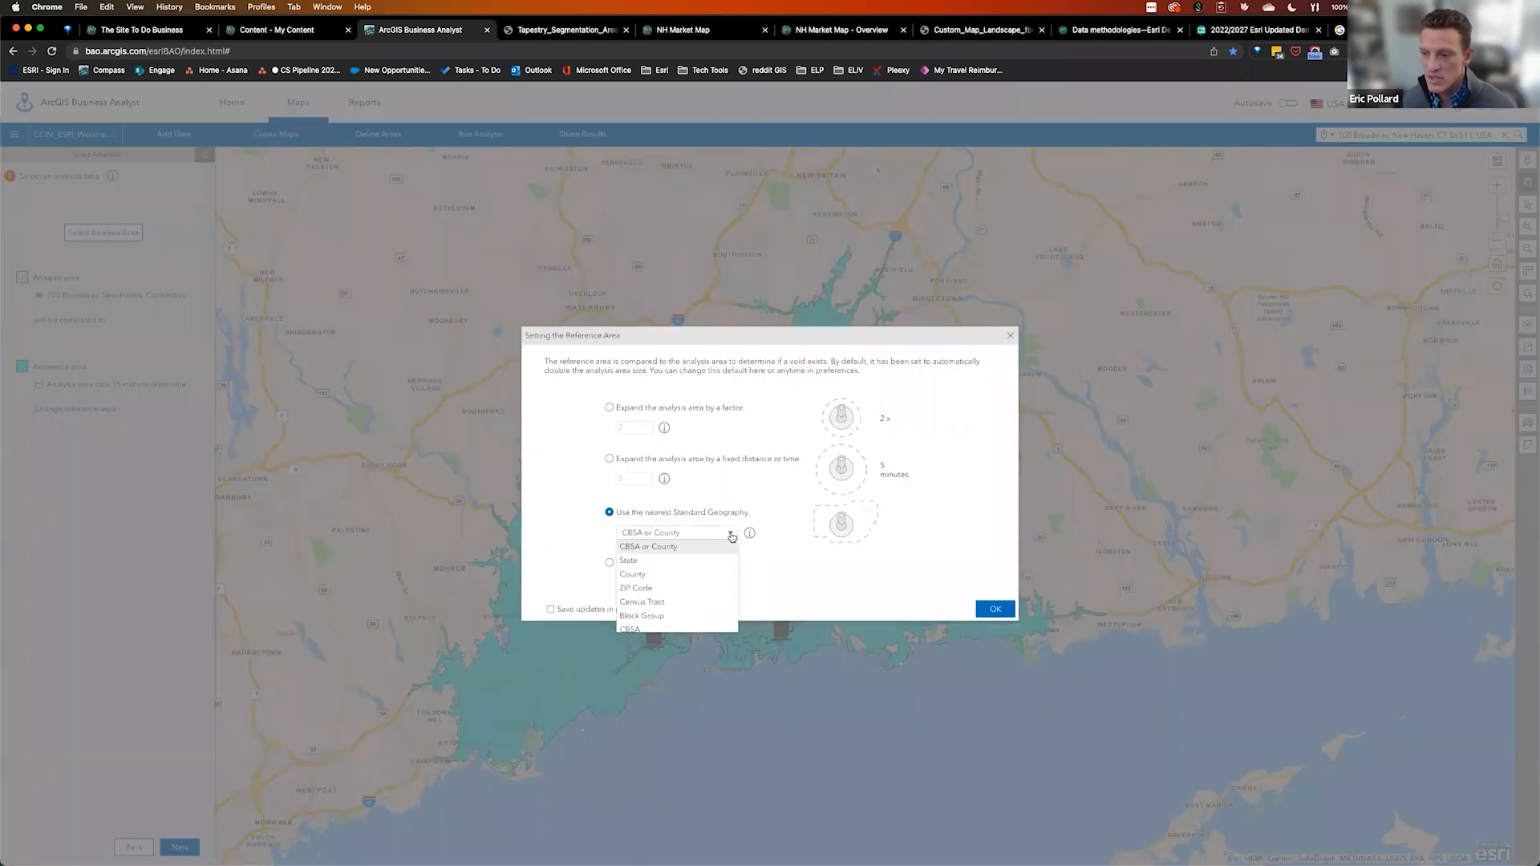
click(666, 548)
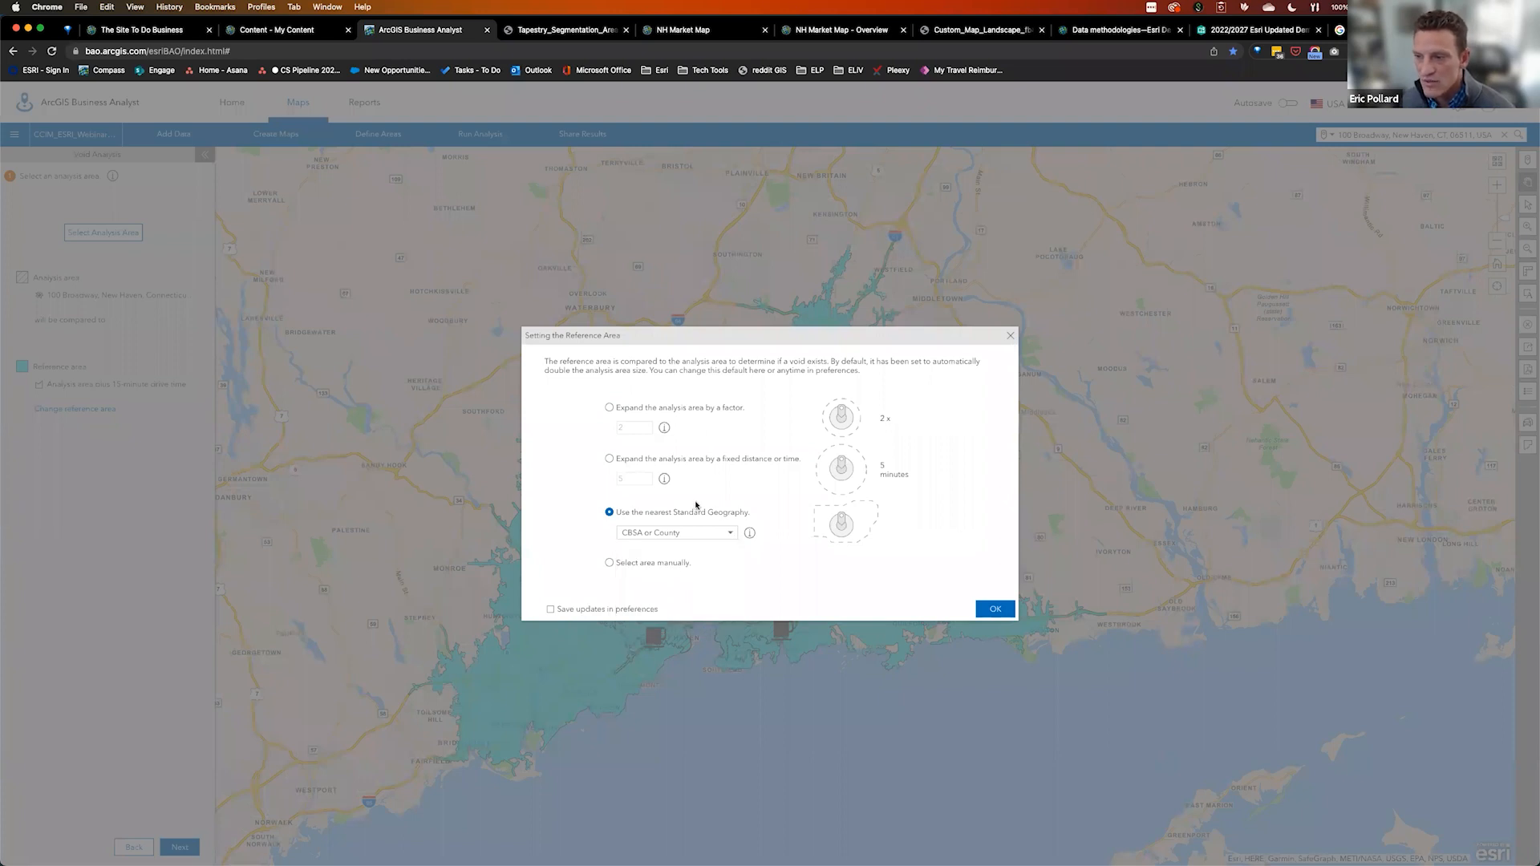
click(994, 608)
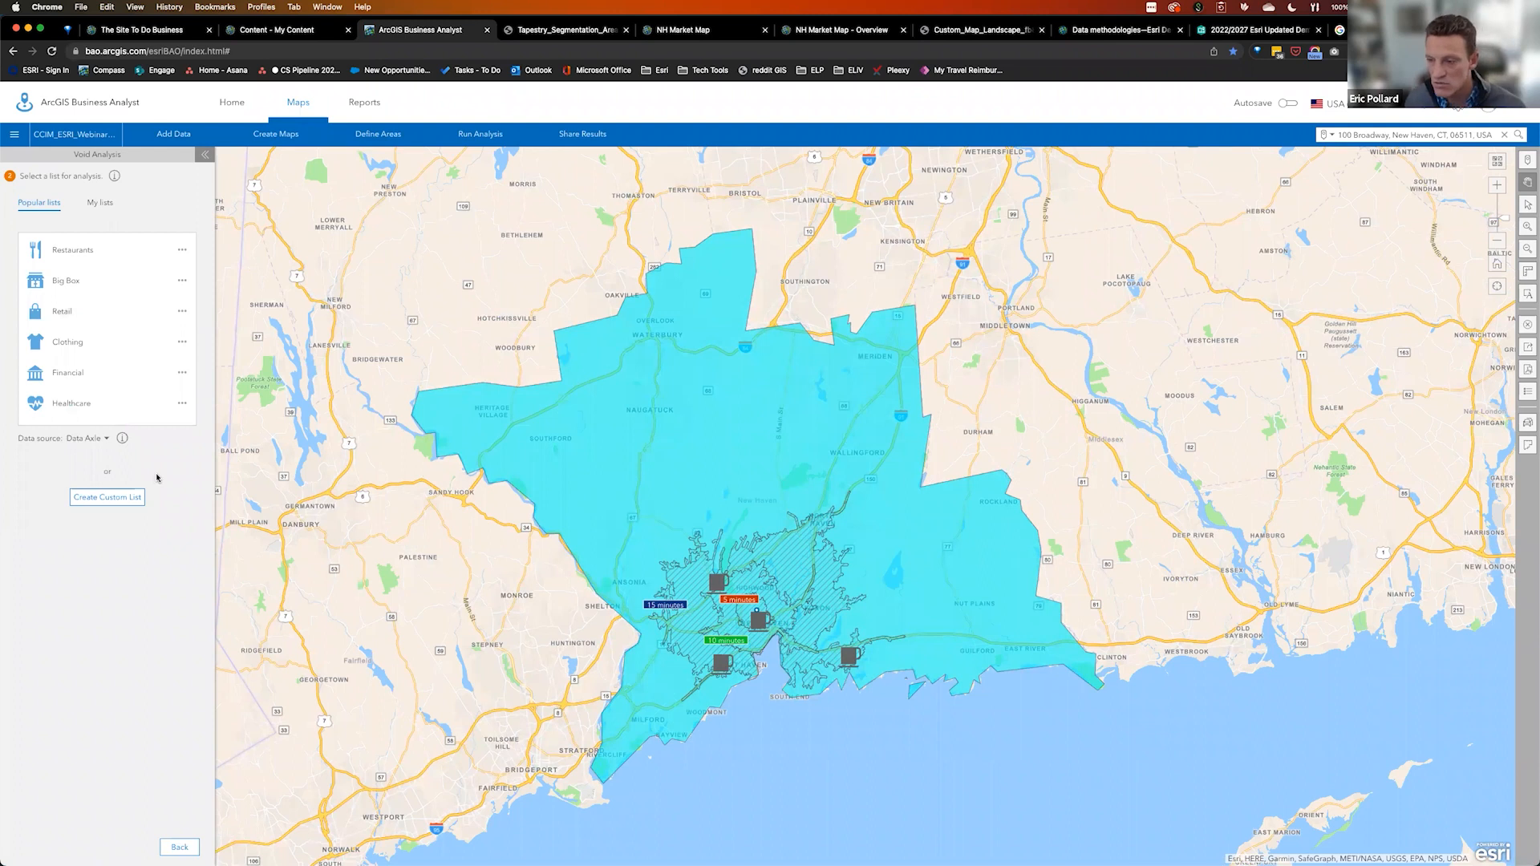
click(121, 500)
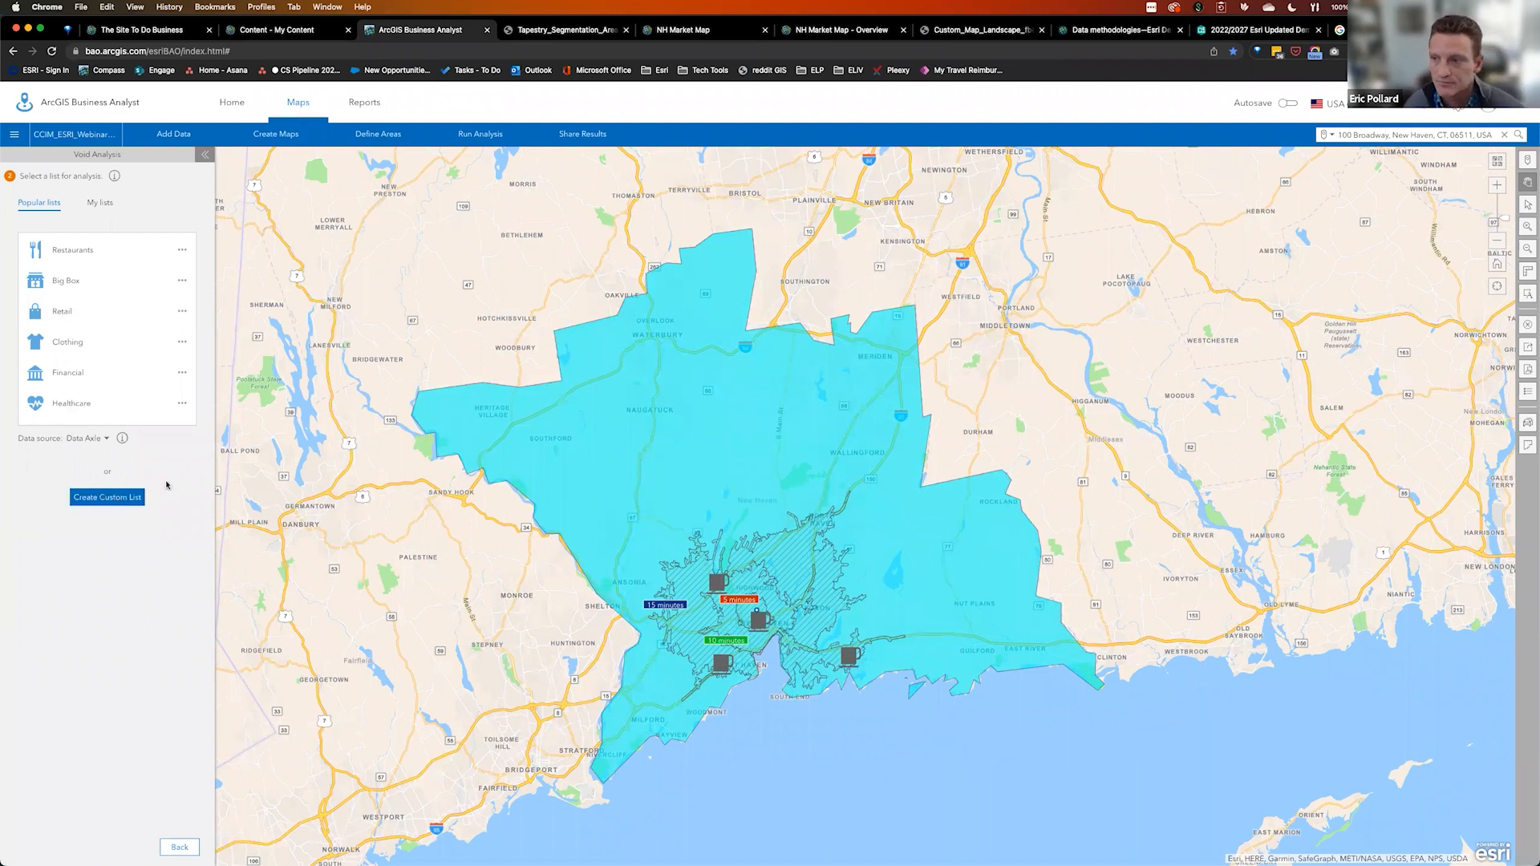
Run the void analysis on Food & Restaurants > Coffee Shops and expand the 16 voids into the full table
click(628, 352)
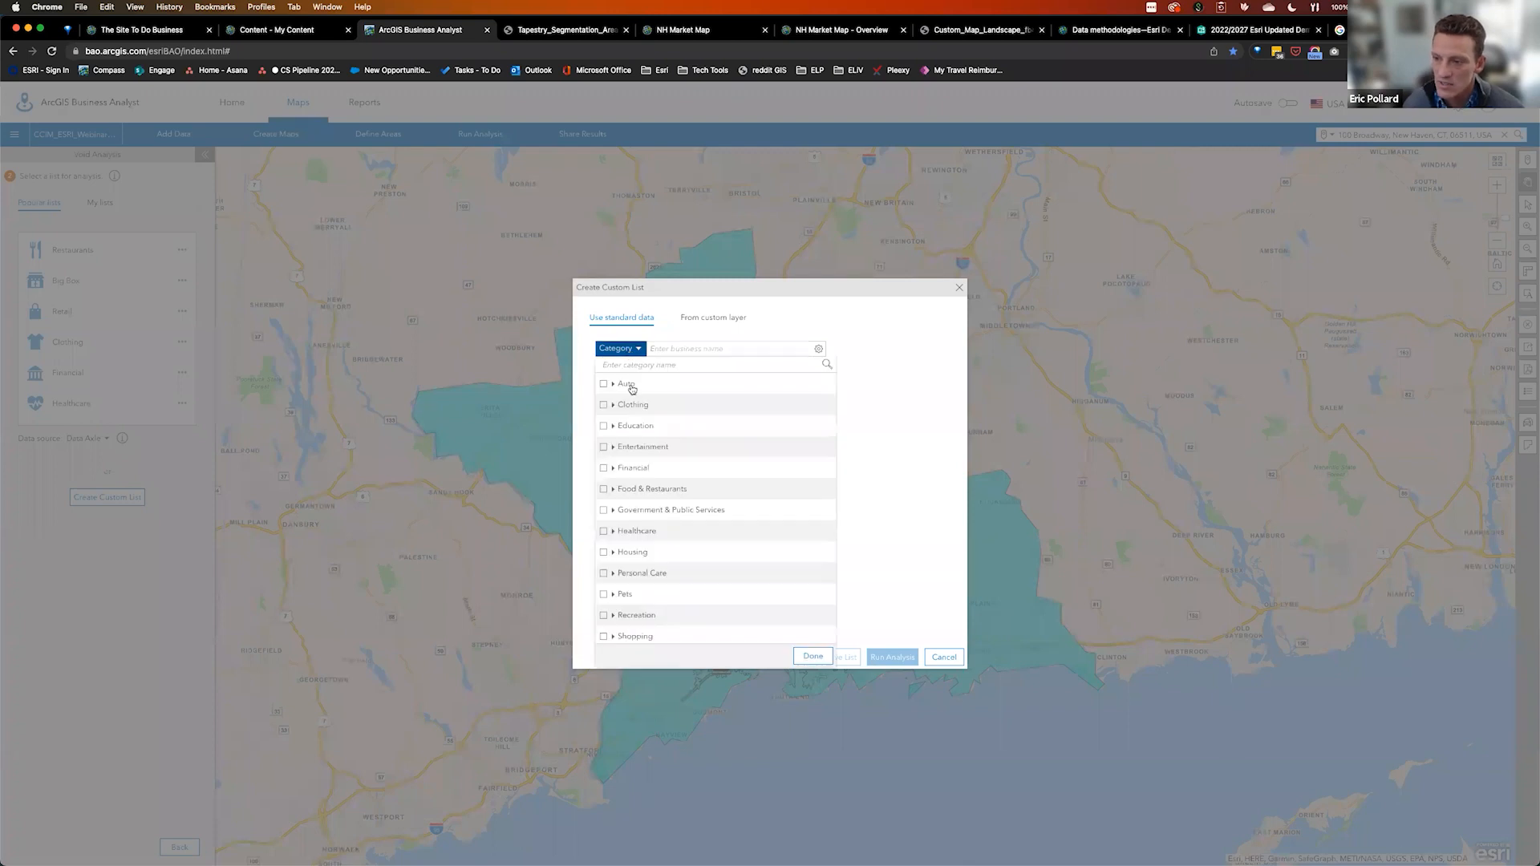
click(614, 489)
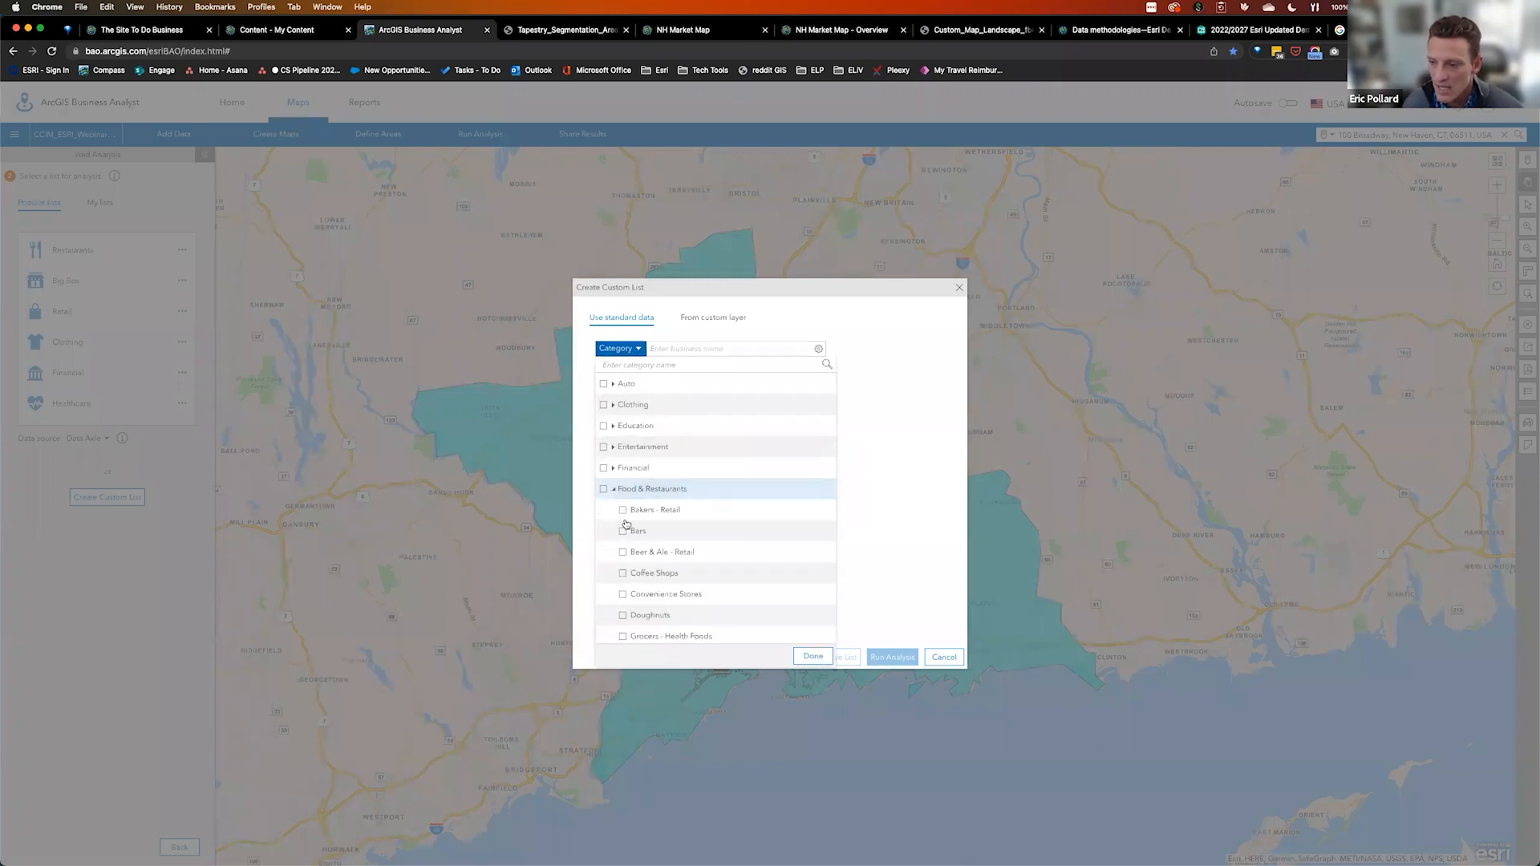
click(623, 574)
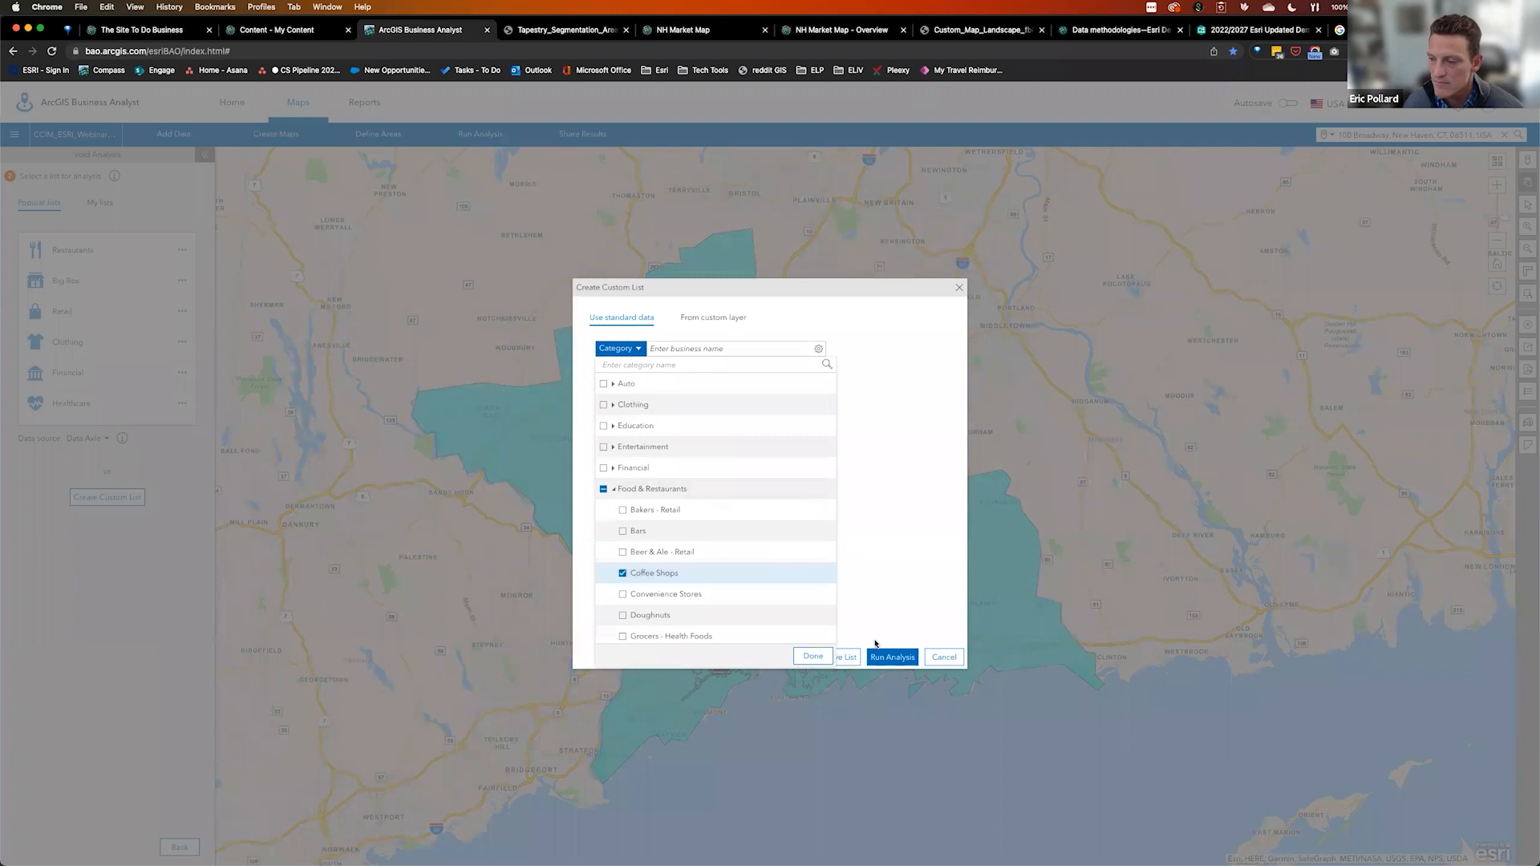
click(887, 658)
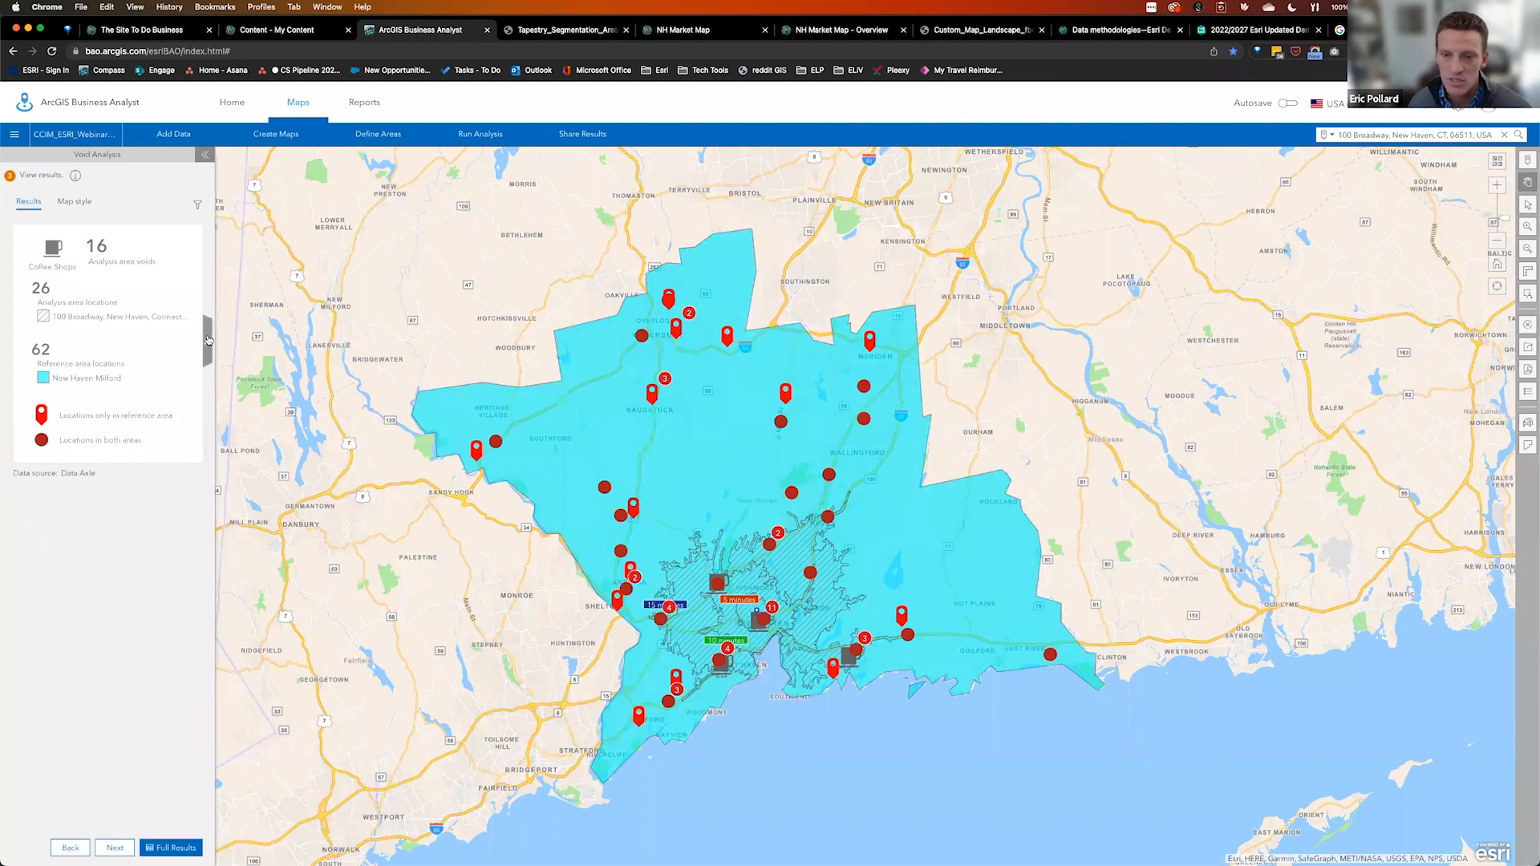
click(208, 340)
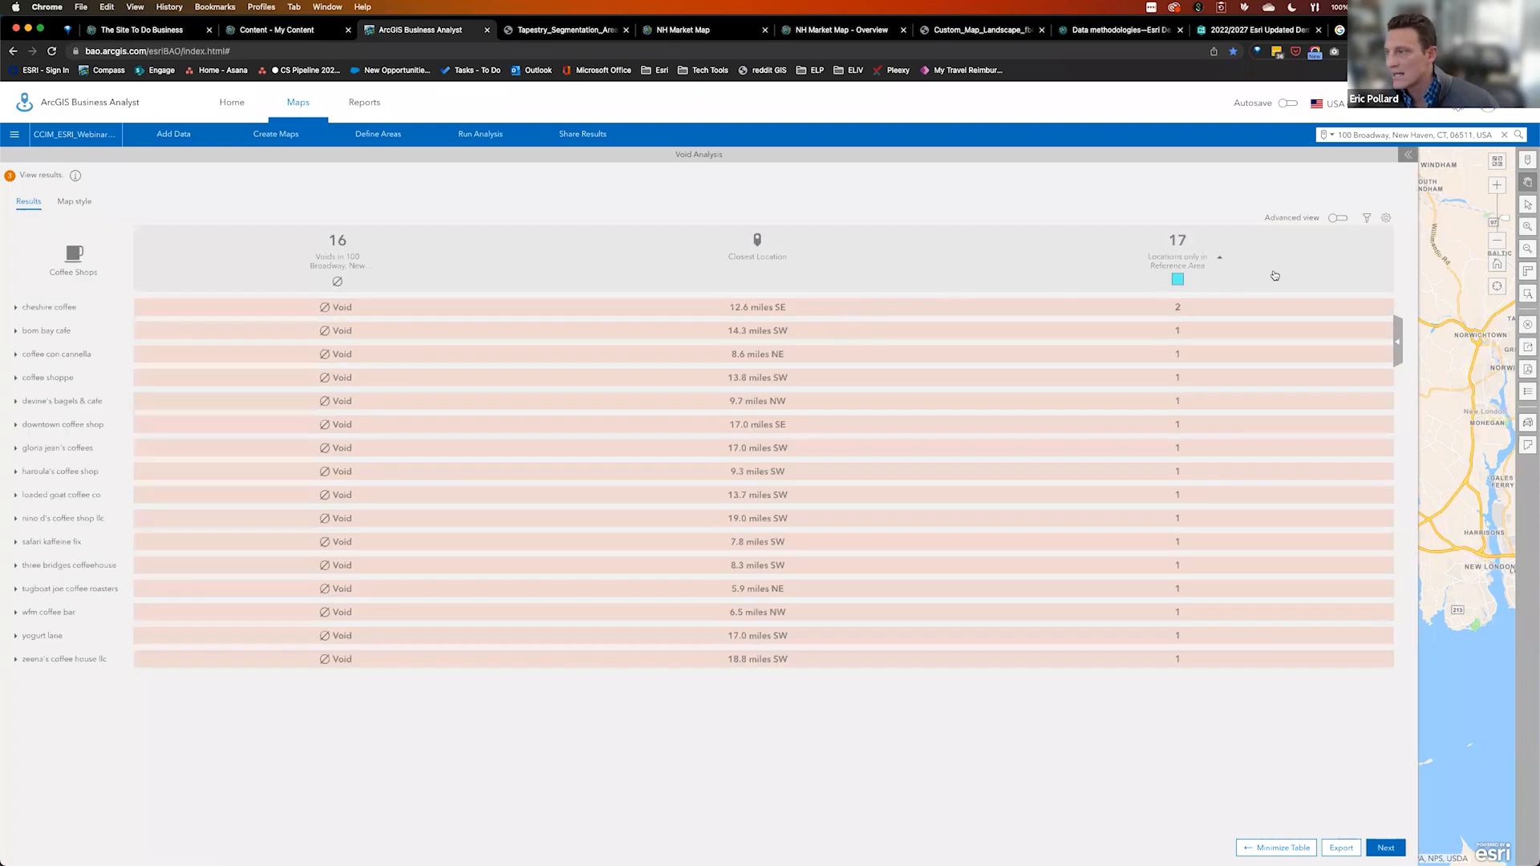
click(1337, 218)
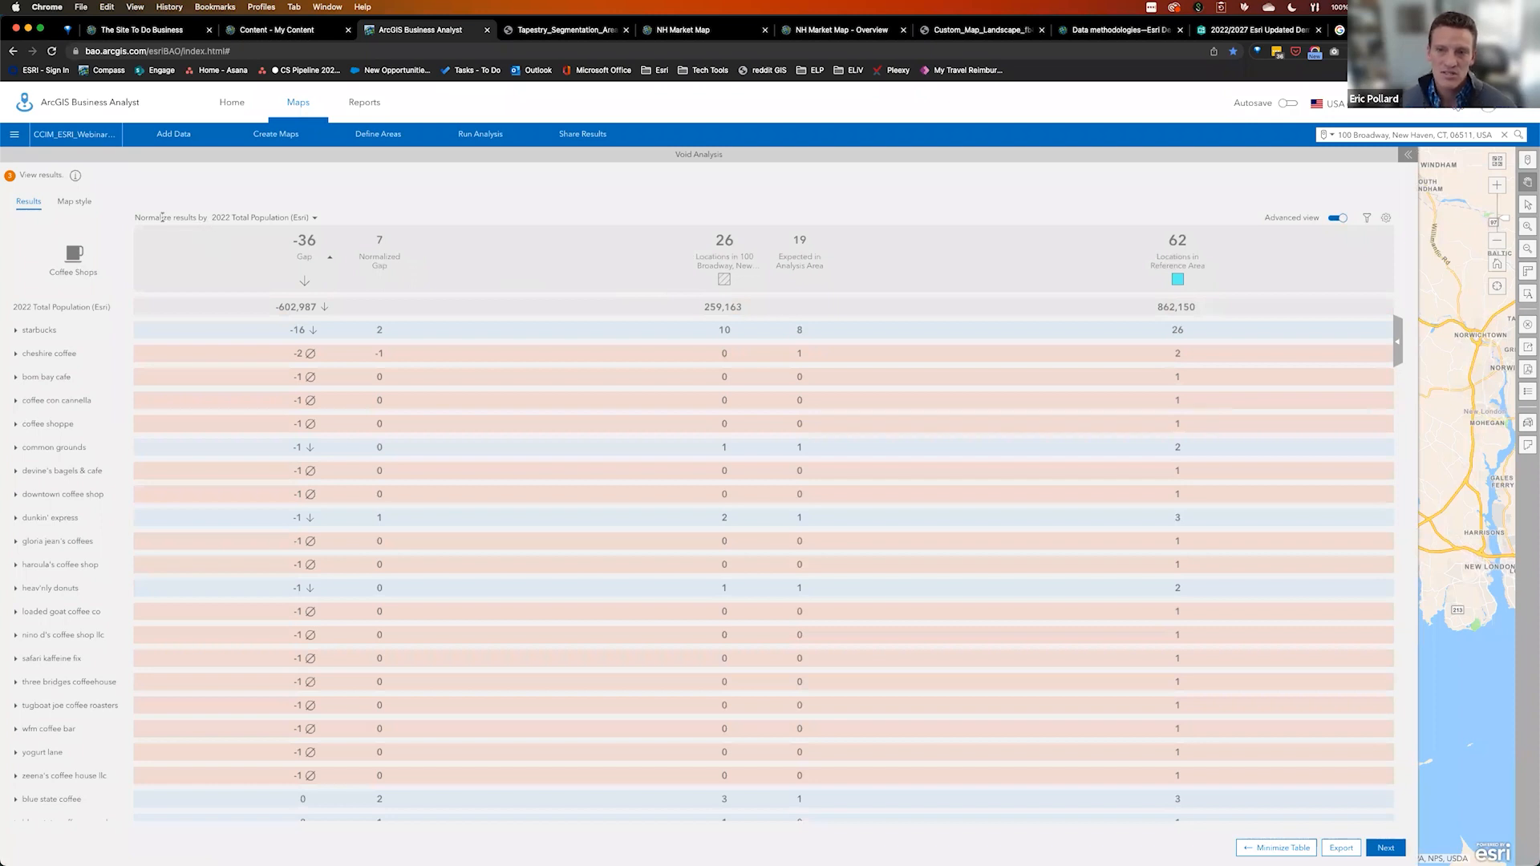
click(315, 218)
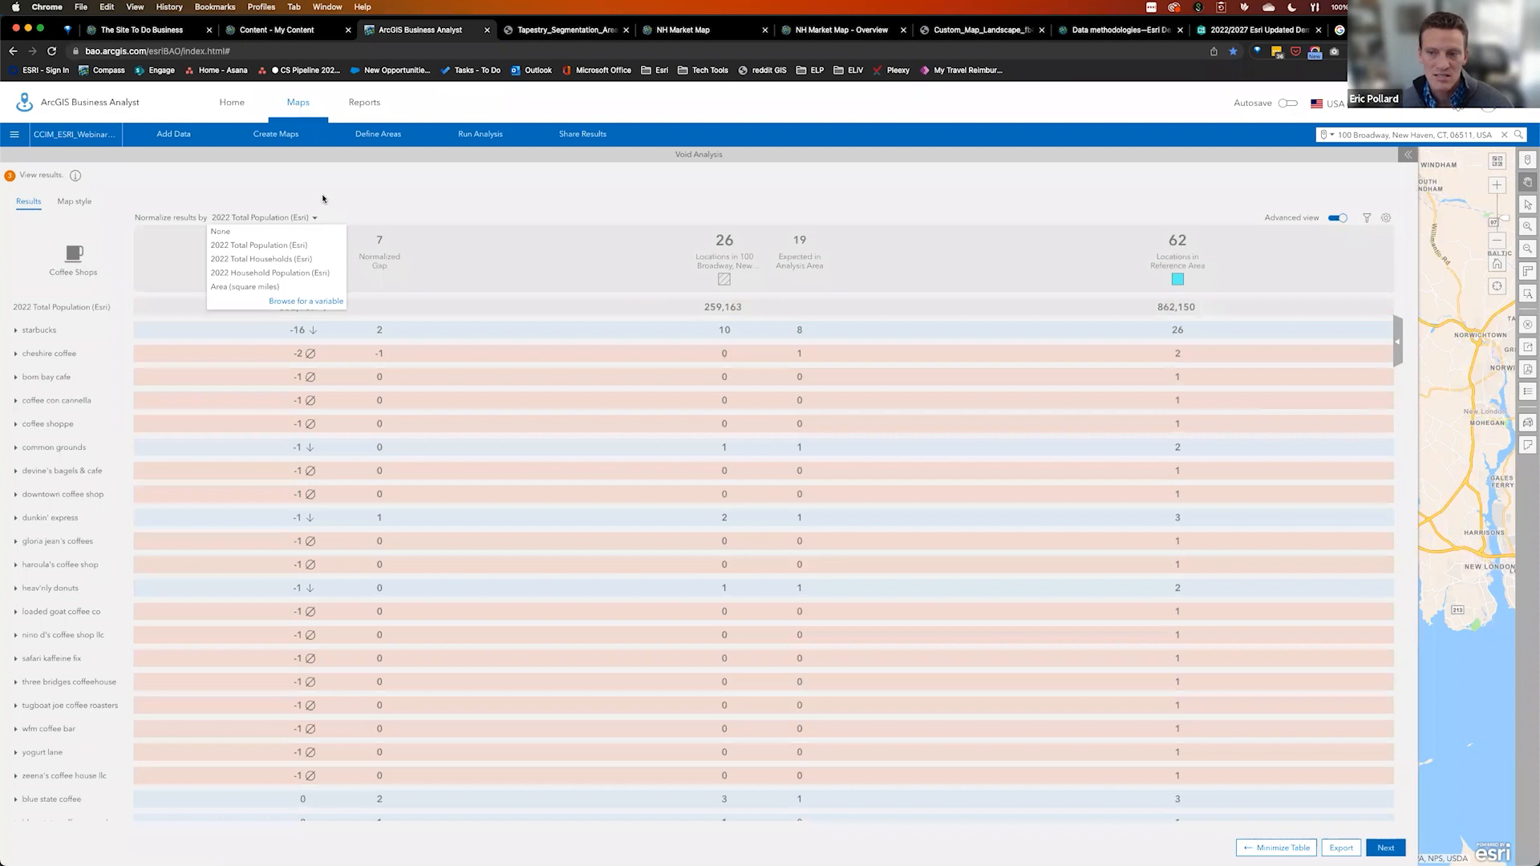
click(361, 195)
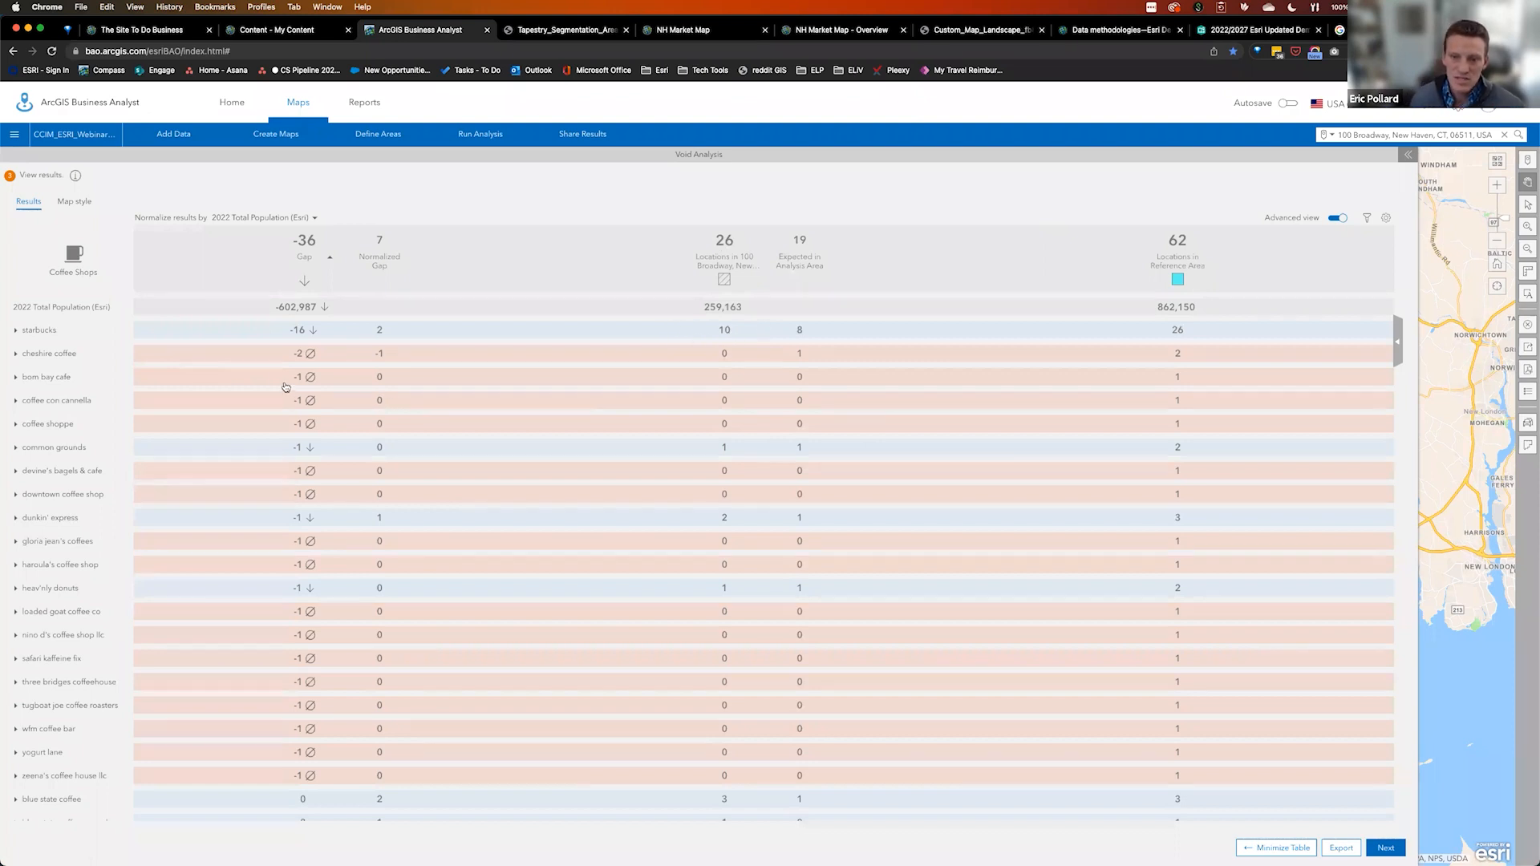
mouse_move(279, 306)
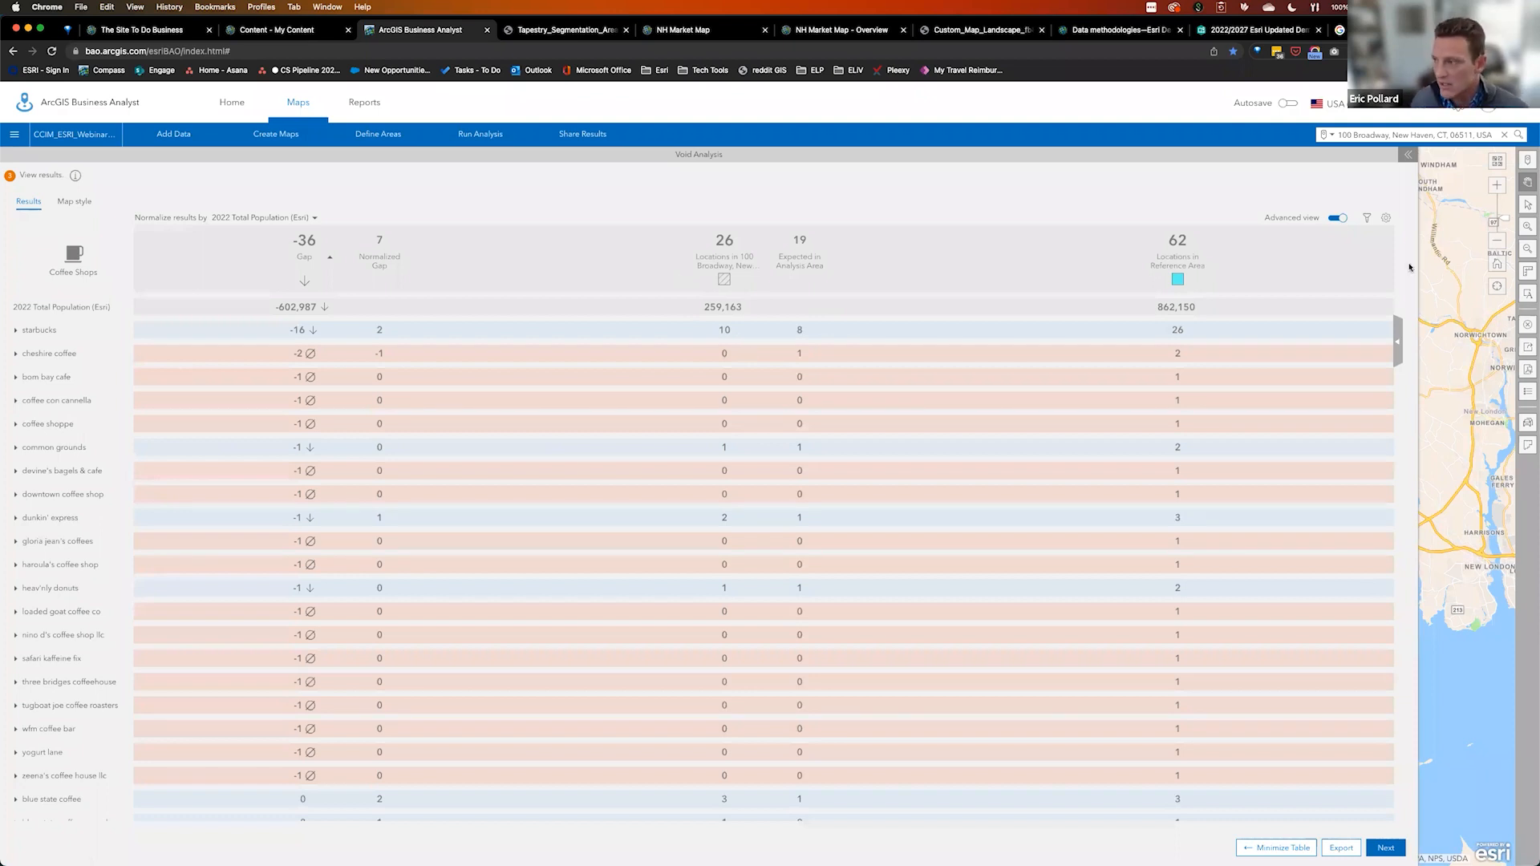
click(1400, 341)
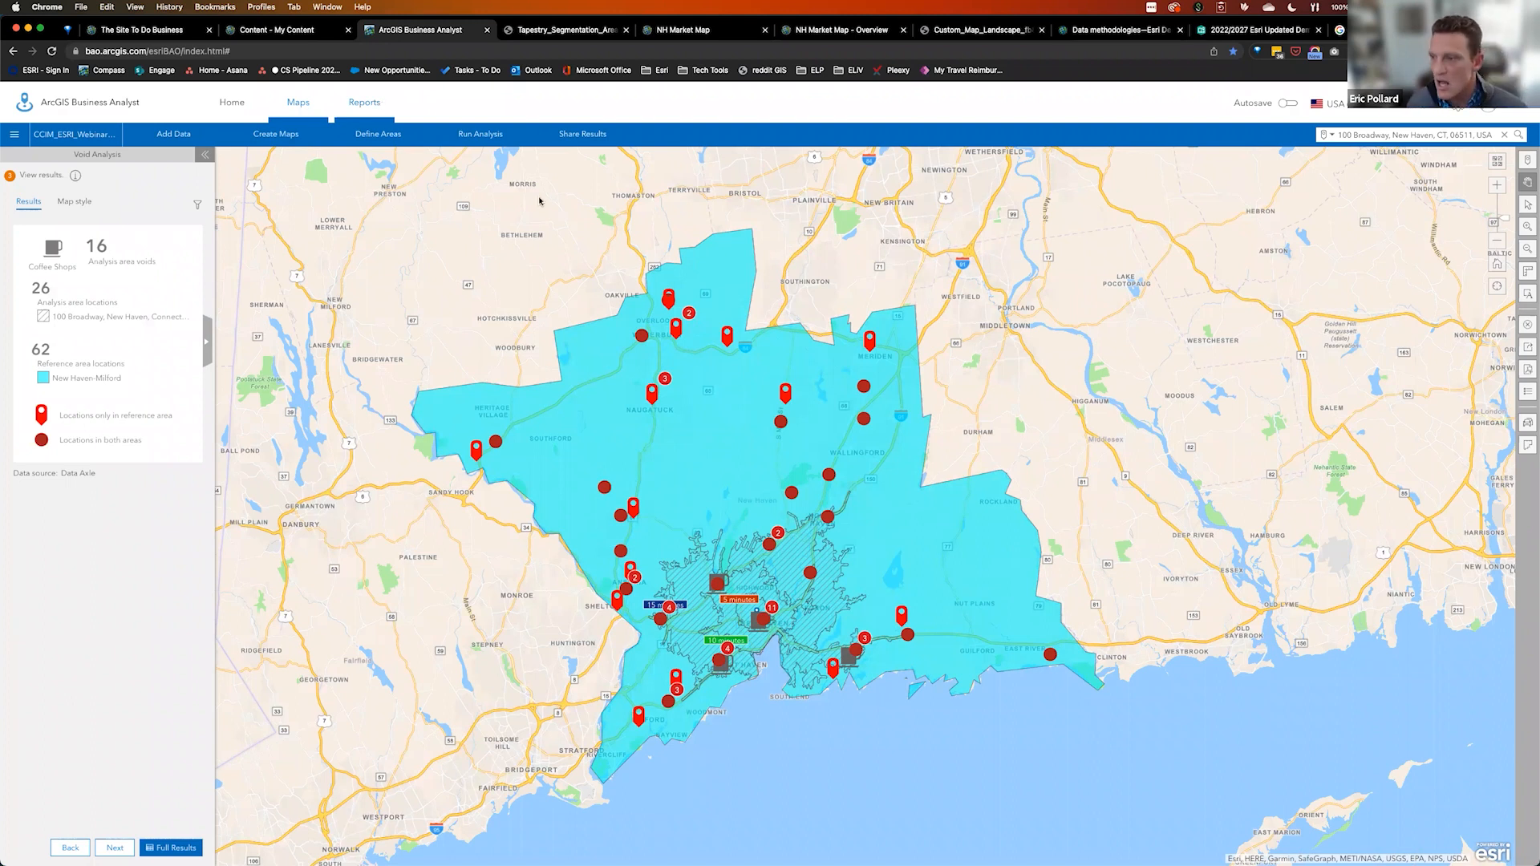
click(1050, 653)
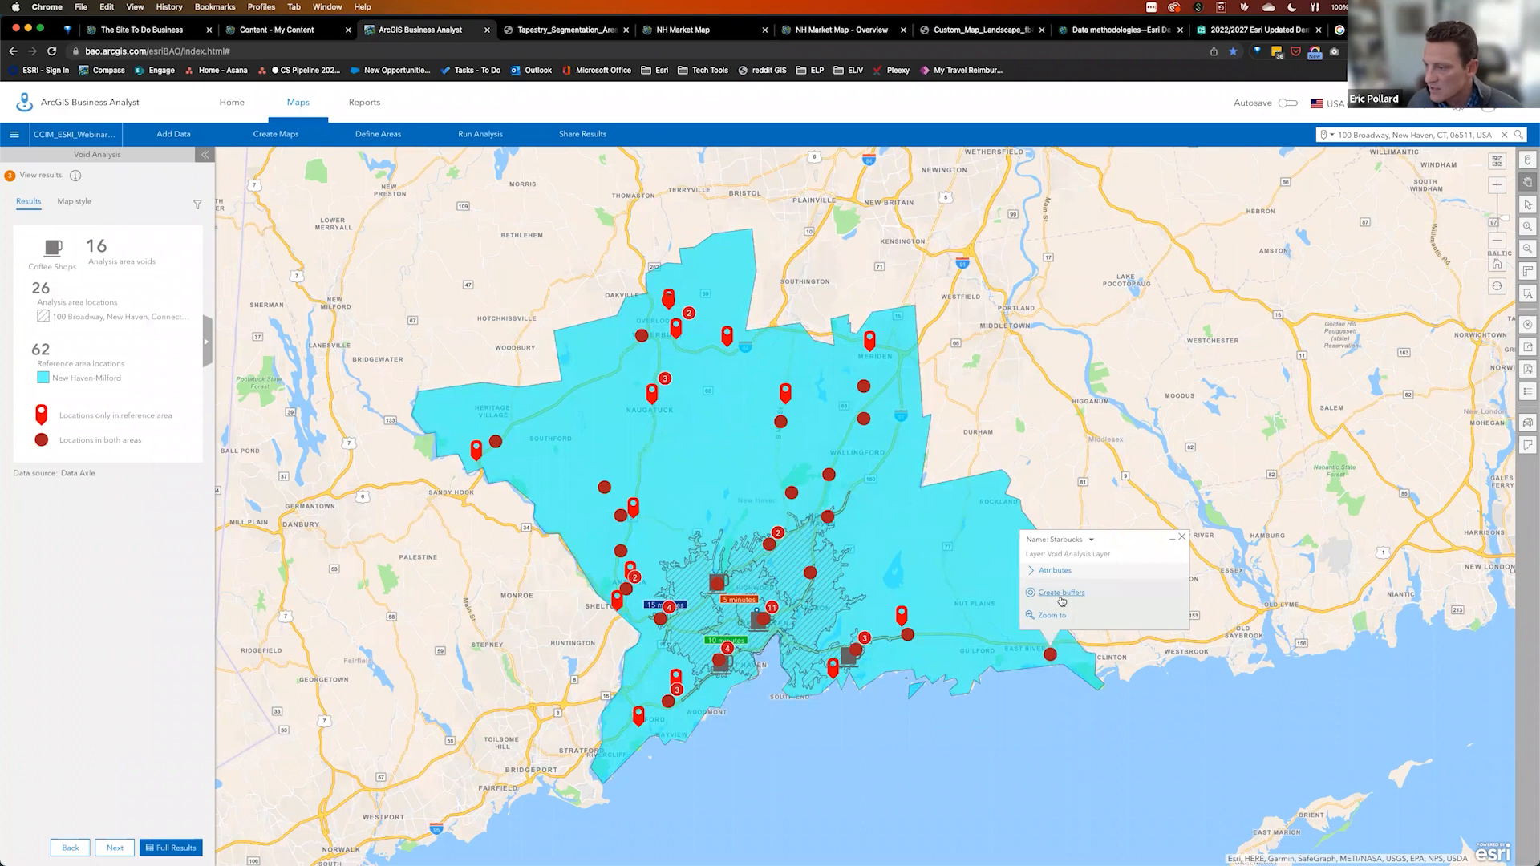
Draw 1, 3 and 5-mile rings around the Starbucks point
click(1060, 595)
click(1165, 621)
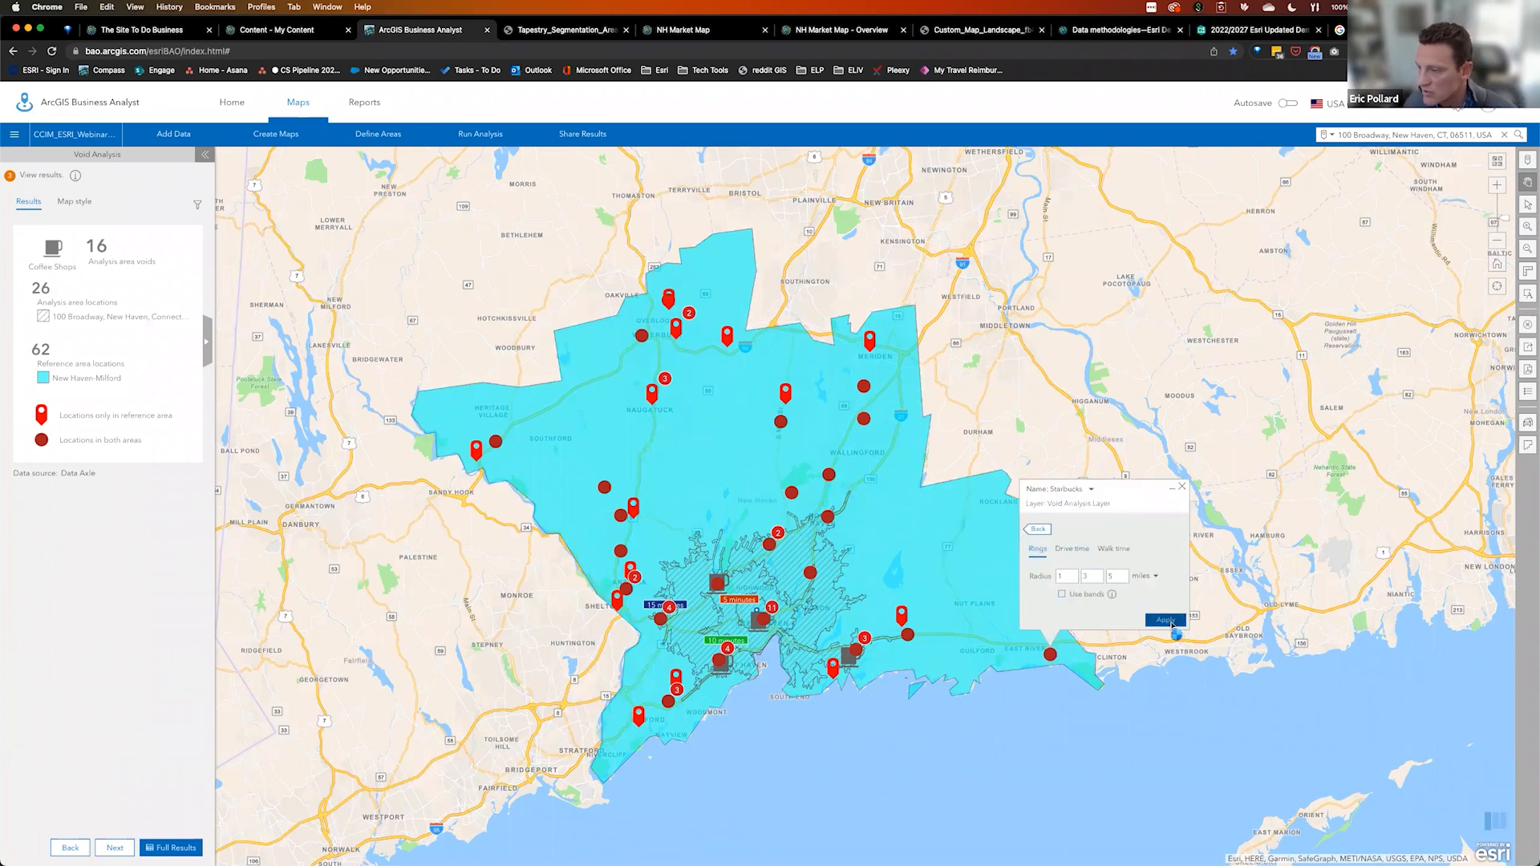
click(1184, 524)
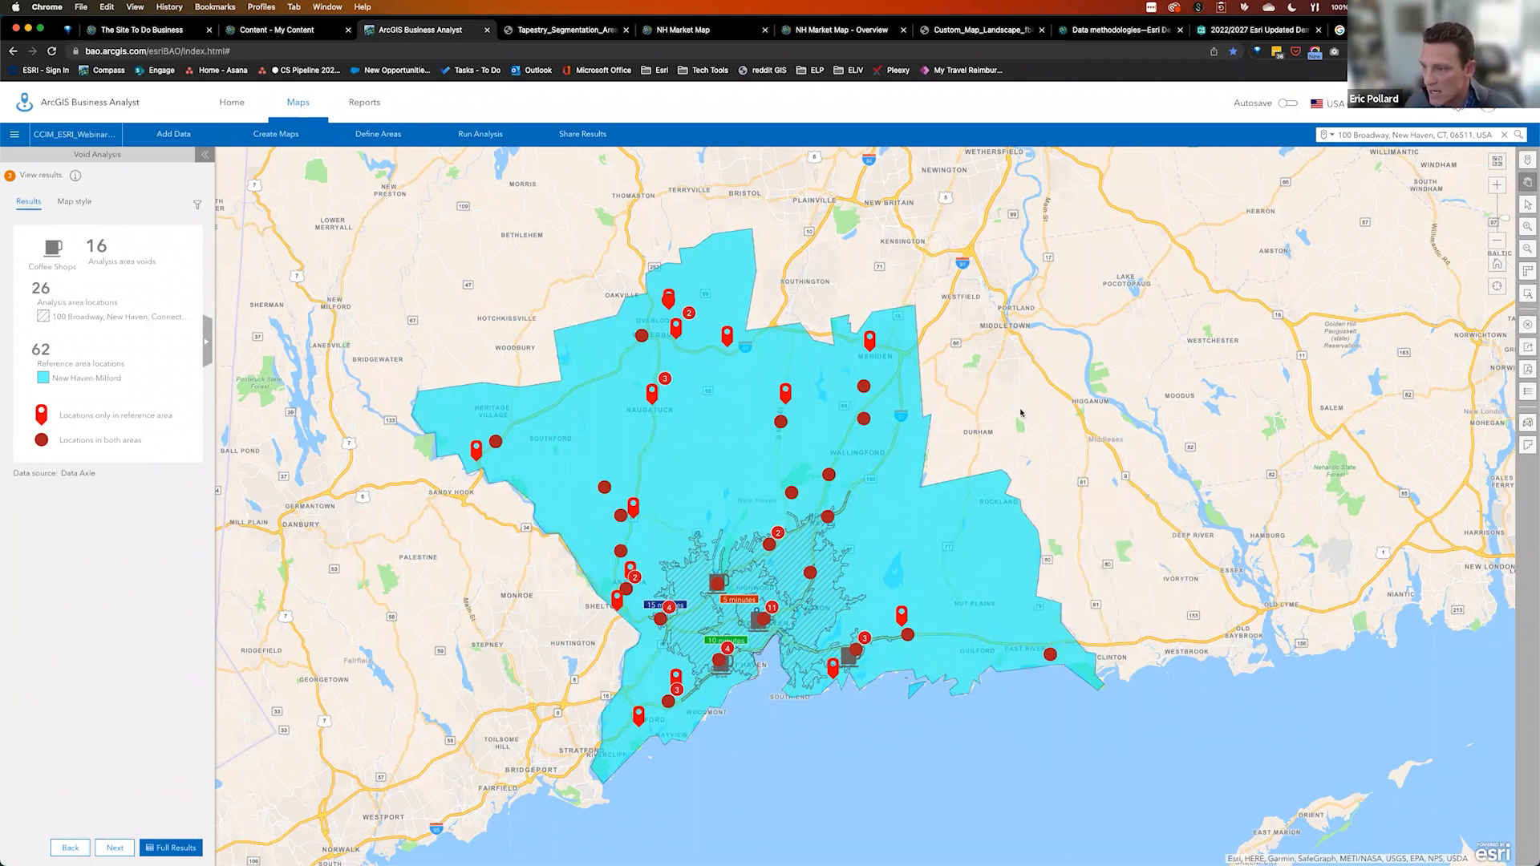
click(1049, 657)
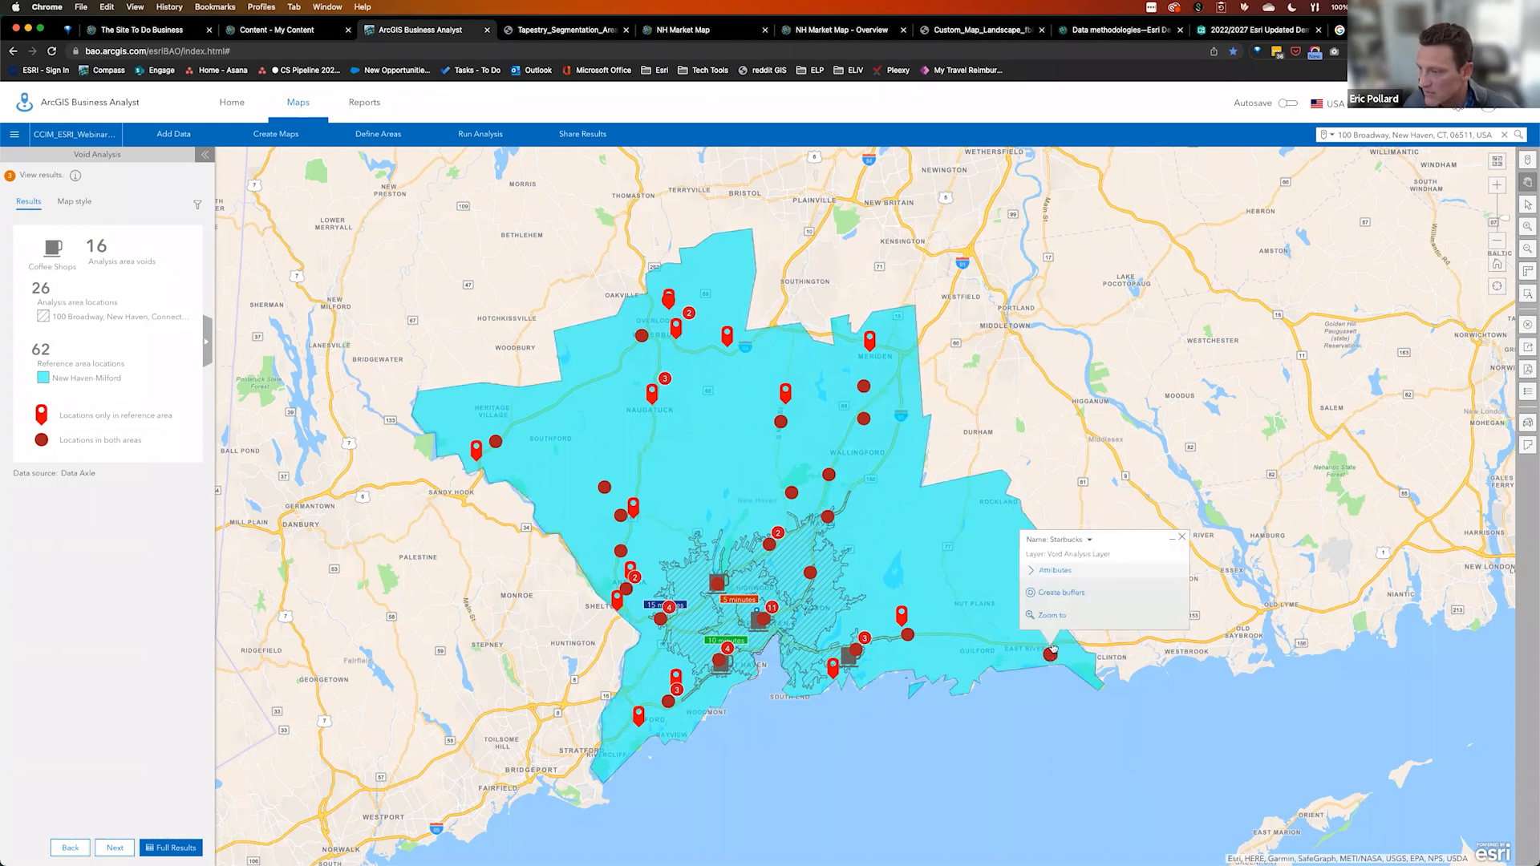
click(1061, 597)
click(1165, 620)
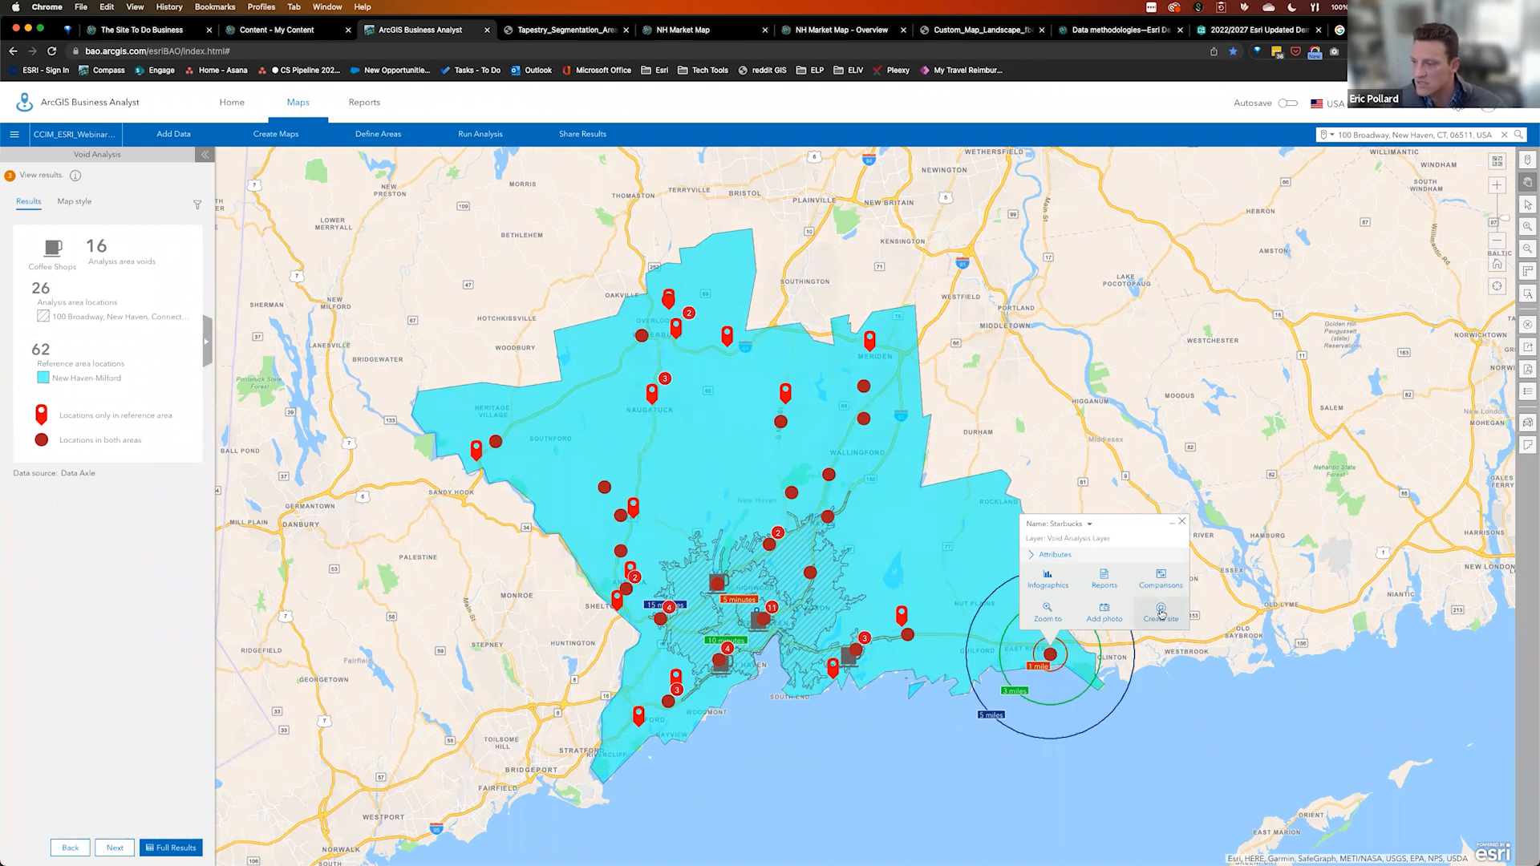
Save the ringed Starbucks as a site in a new layer named 'Comparison', then close its popup
click(1161, 615)
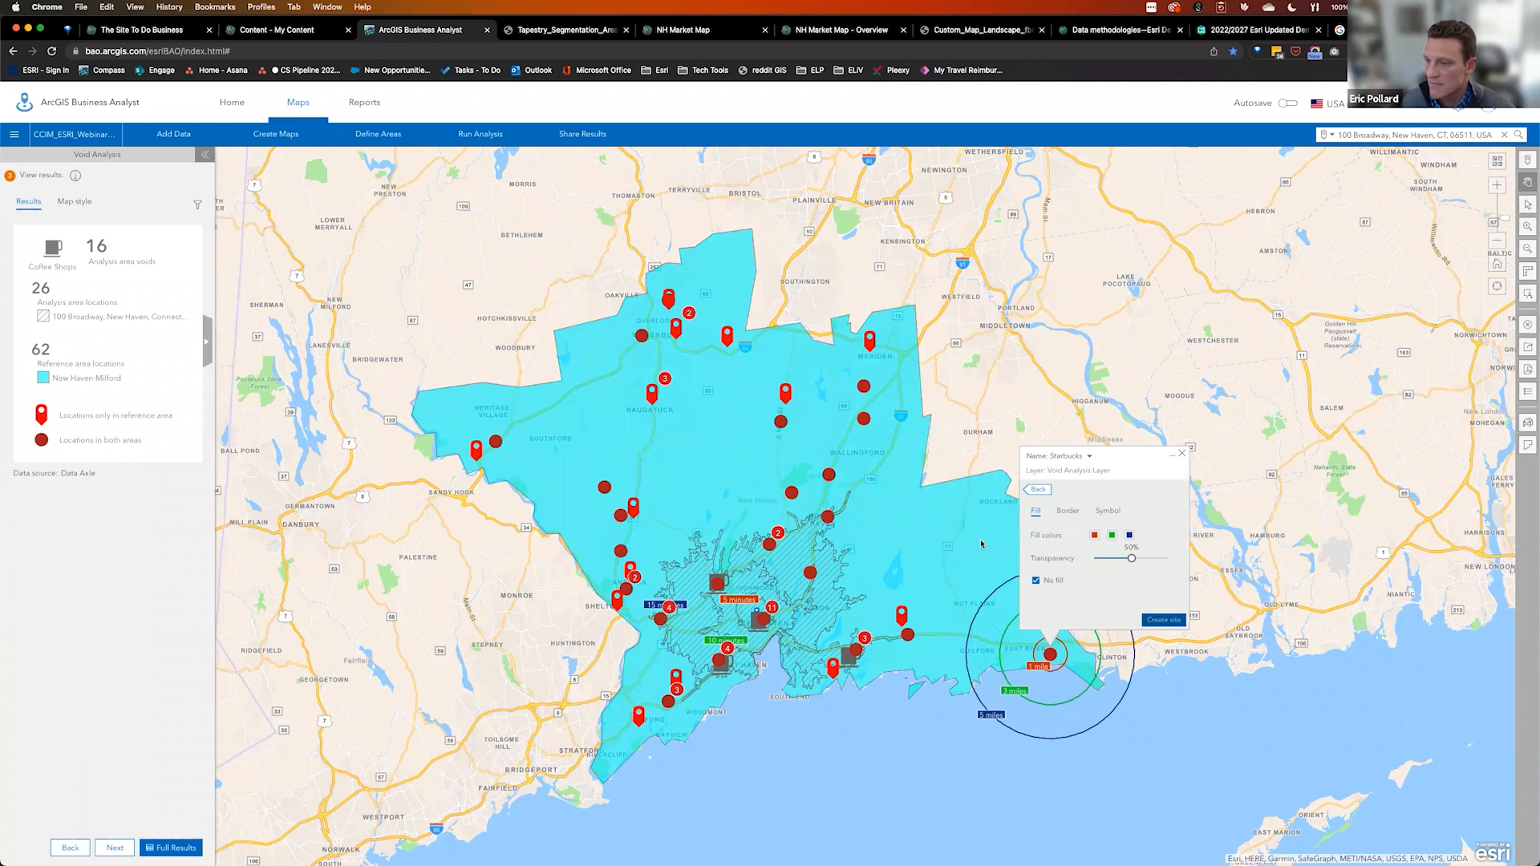
click(1161, 619)
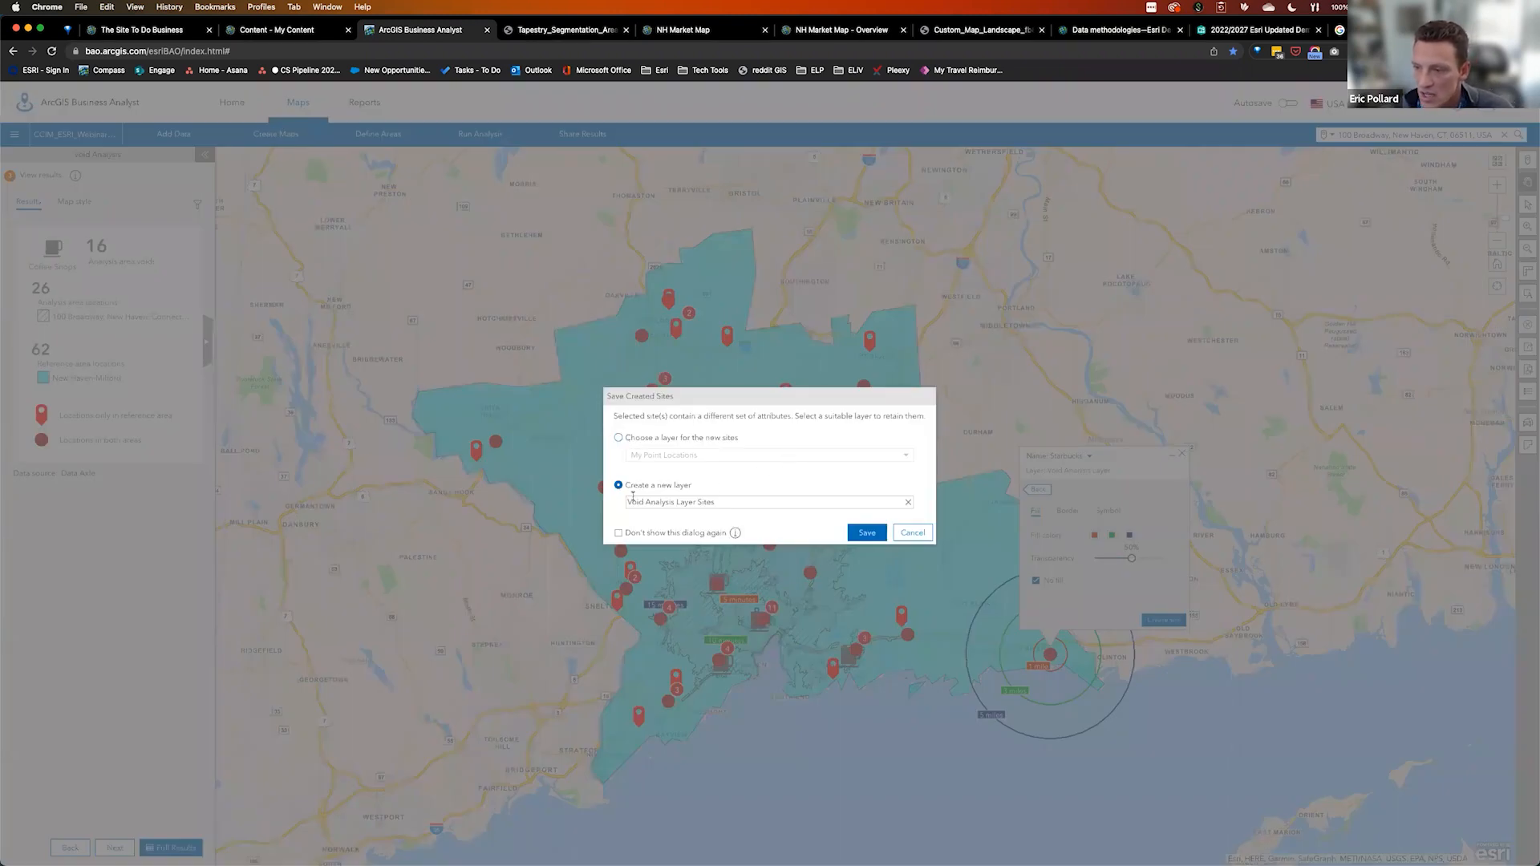
drag(719, 503, 625, 503)
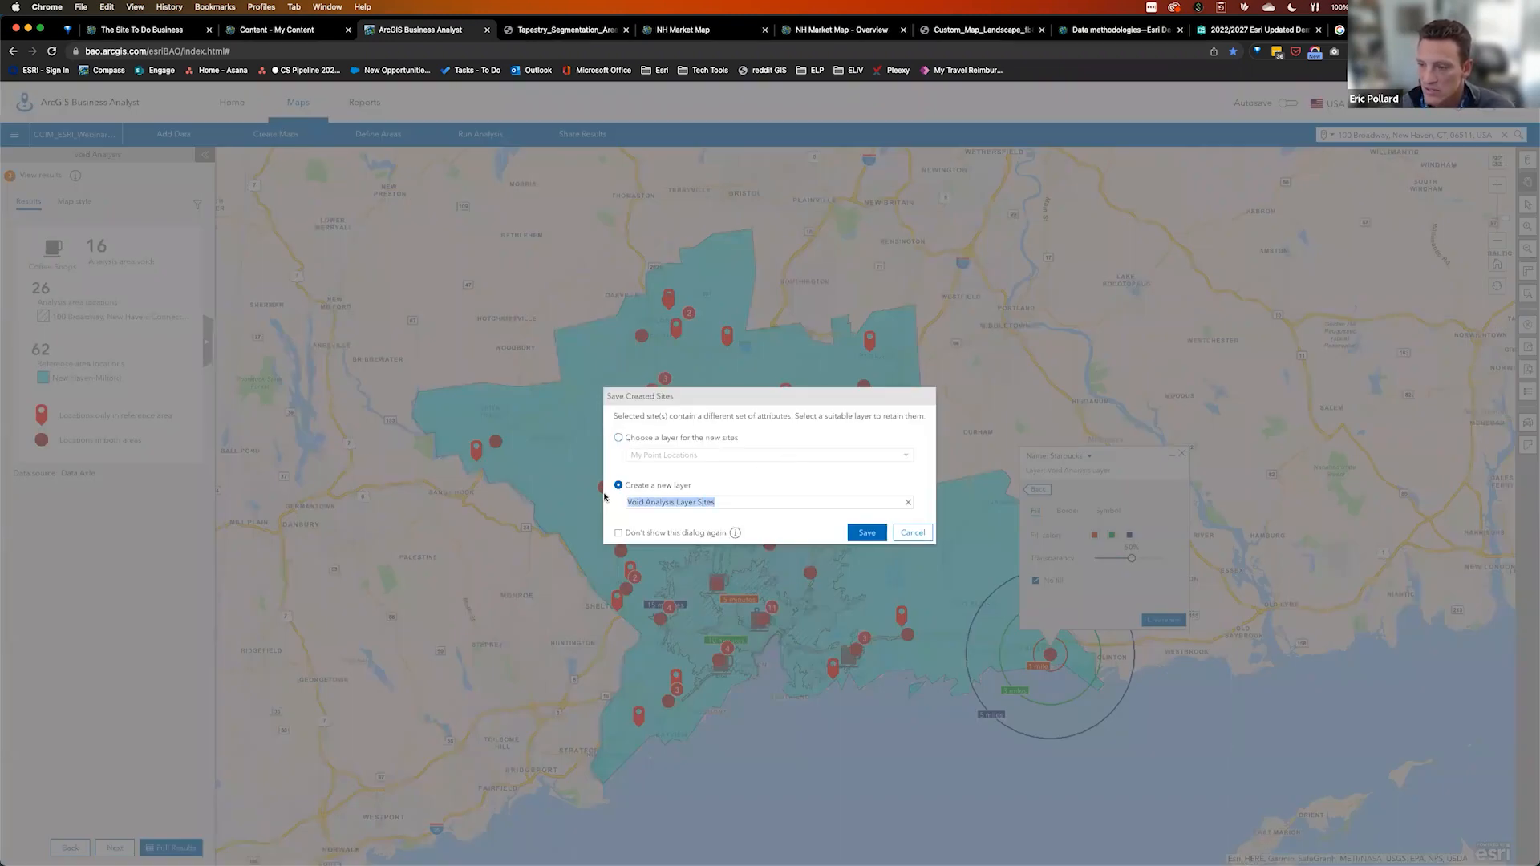
text(Comparison)
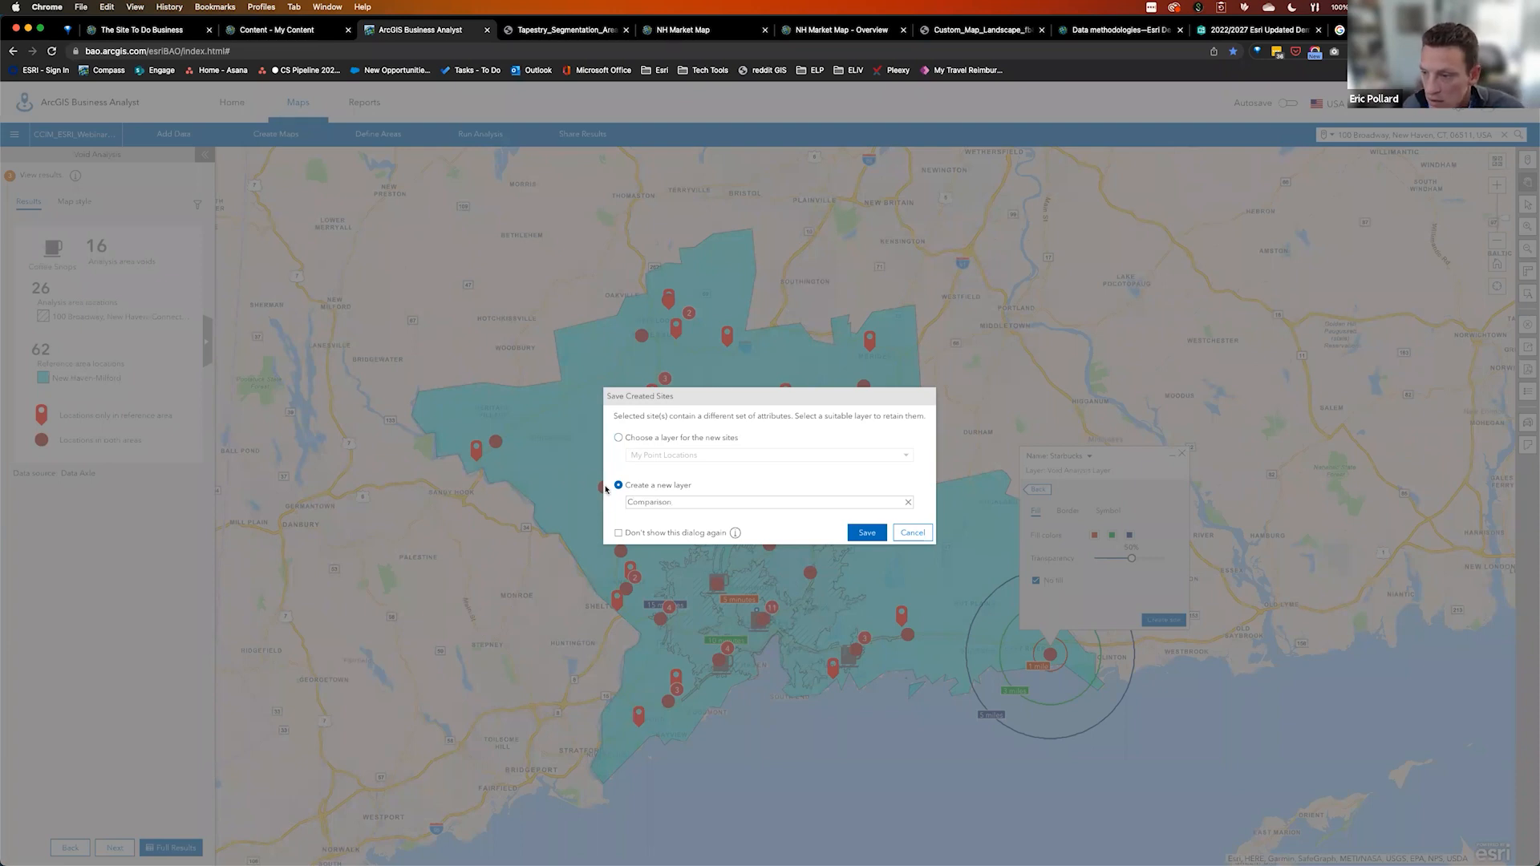
click(882, 534)
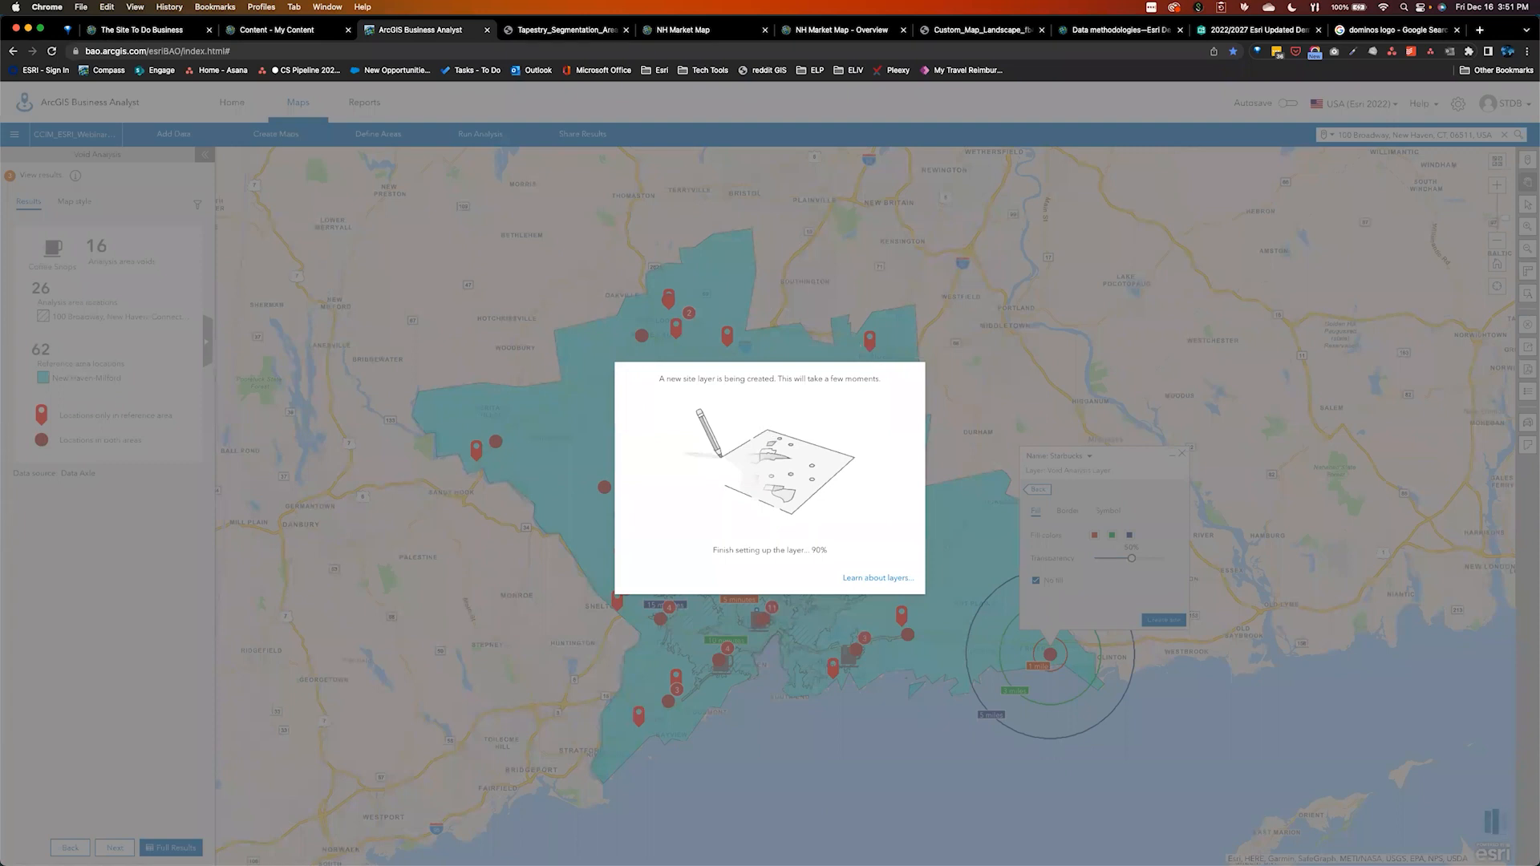
key(super+Tab)
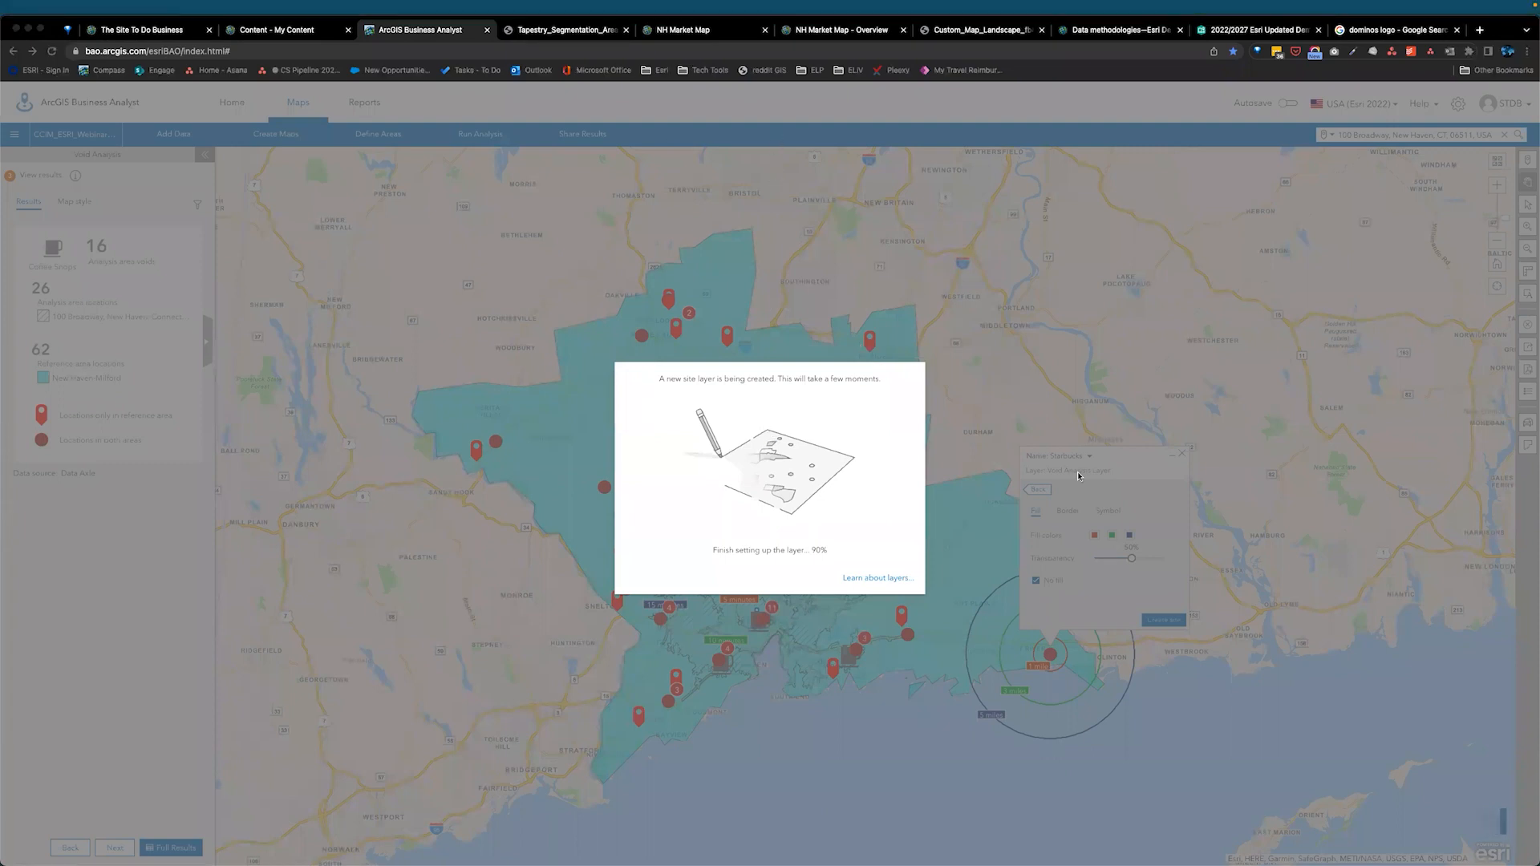
click(1047, 419)
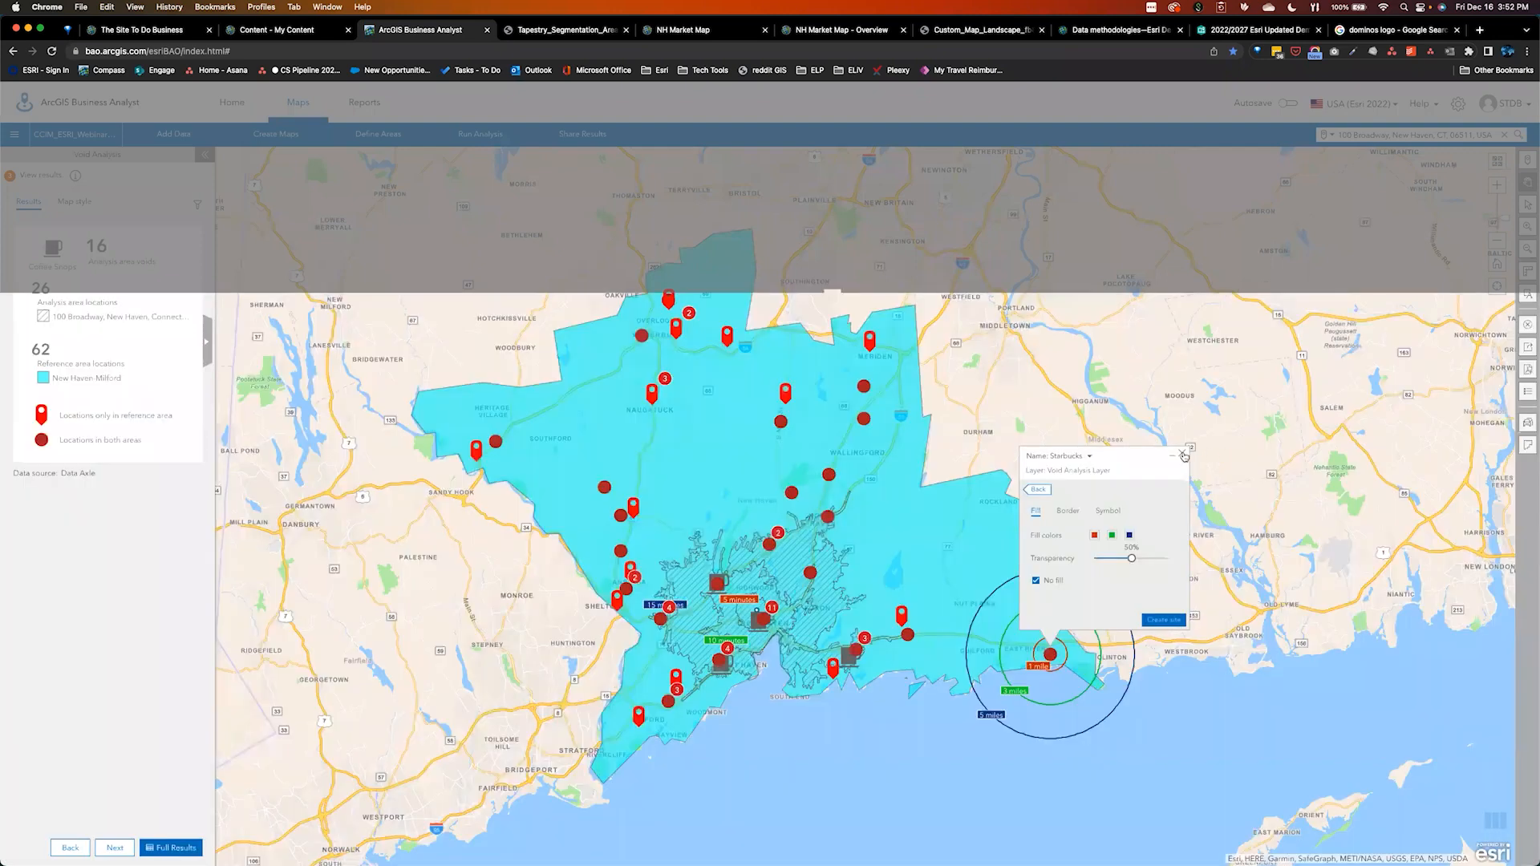
click(1183, 455)
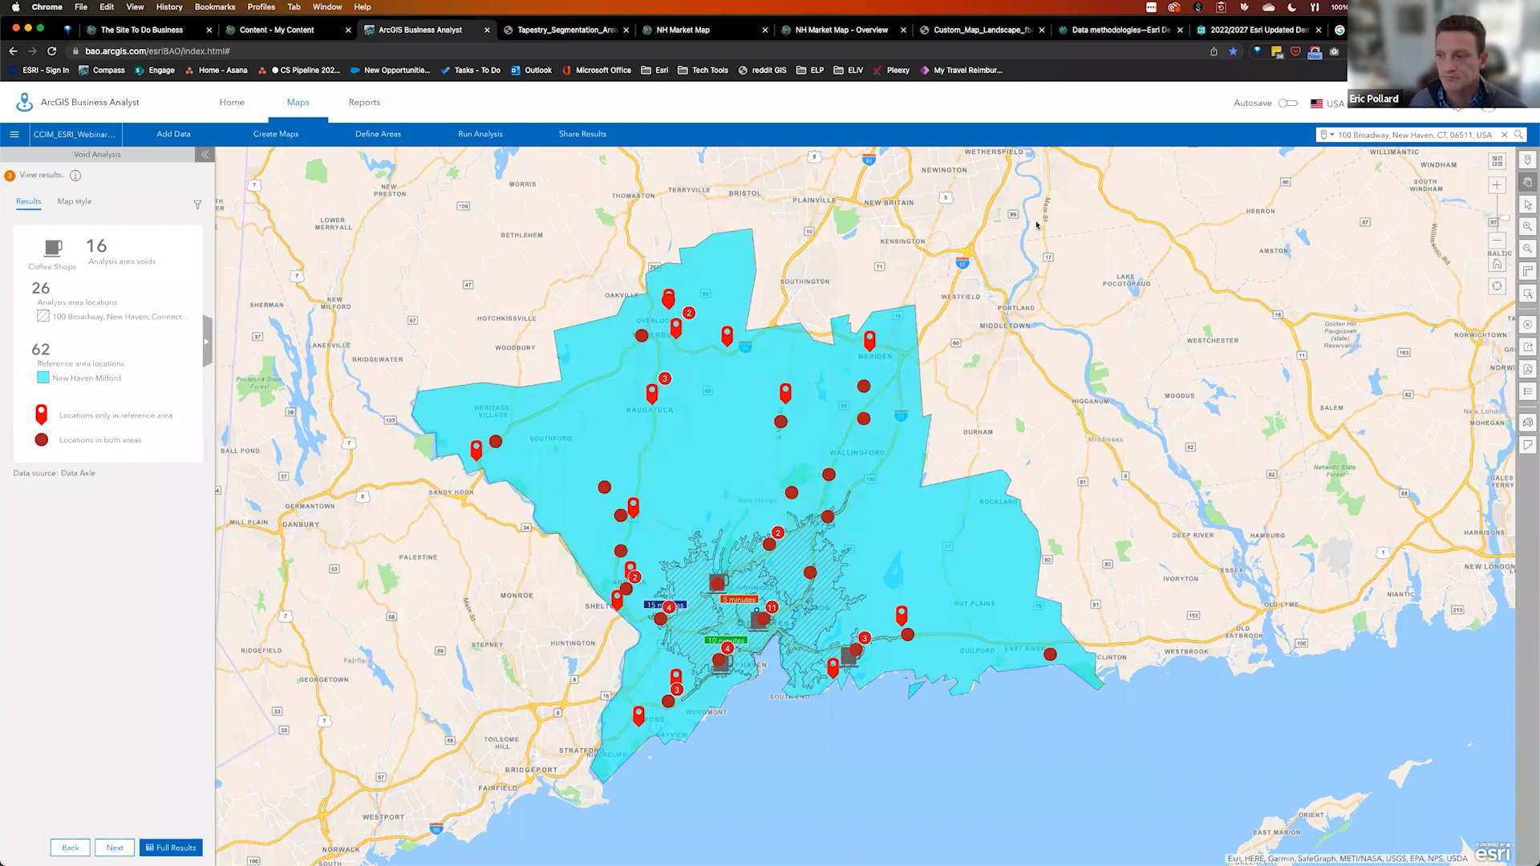
Save Meriden's Downtown Coffee Shop with 1, 3 and 5-mile rings into the Comparison layer
click(1048, 654)
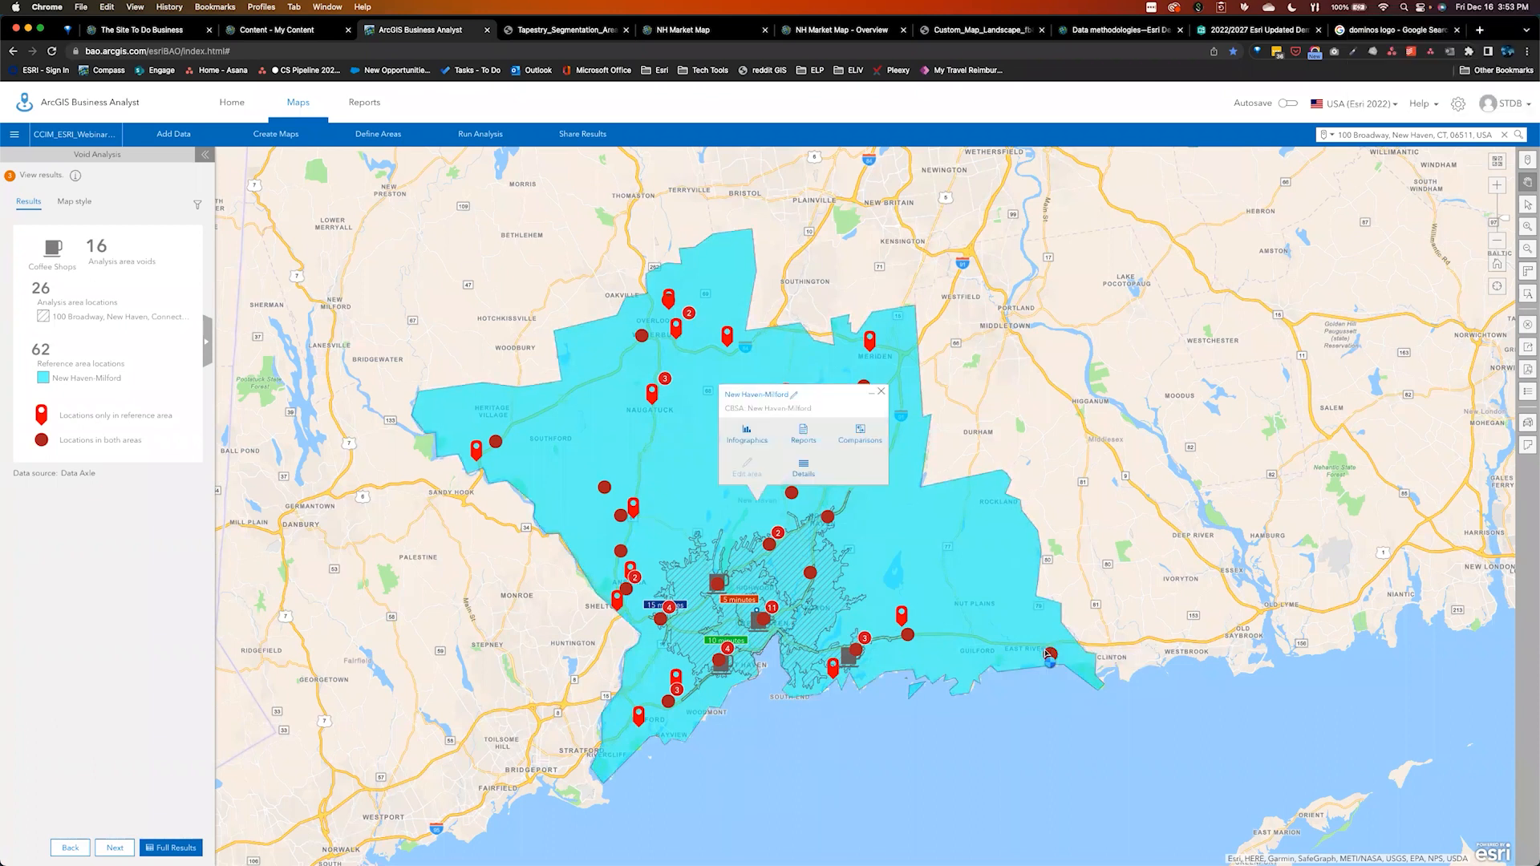
click(872, 346)
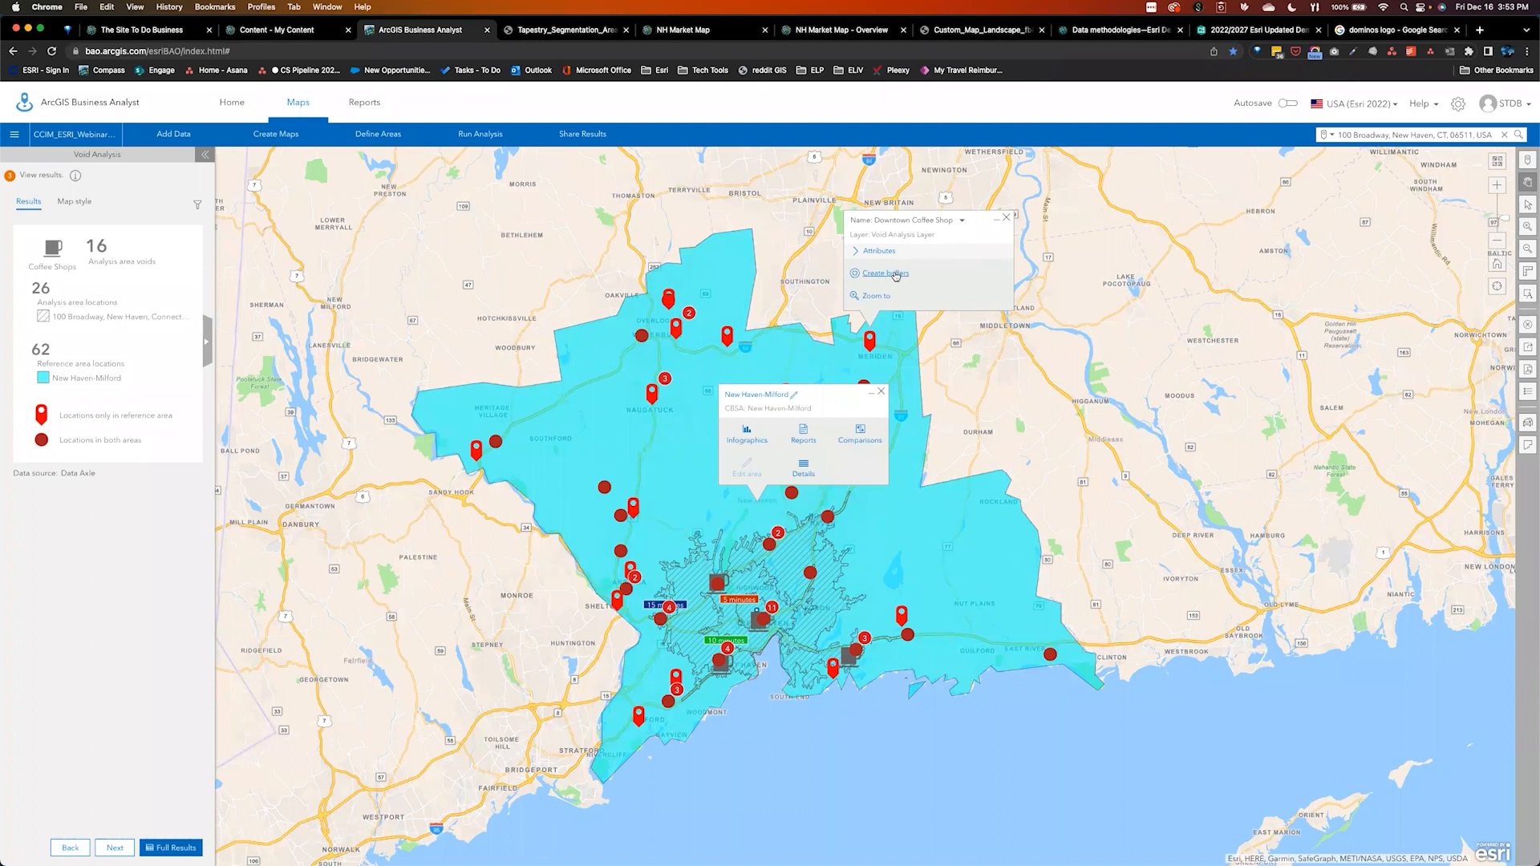
click(893, 276)
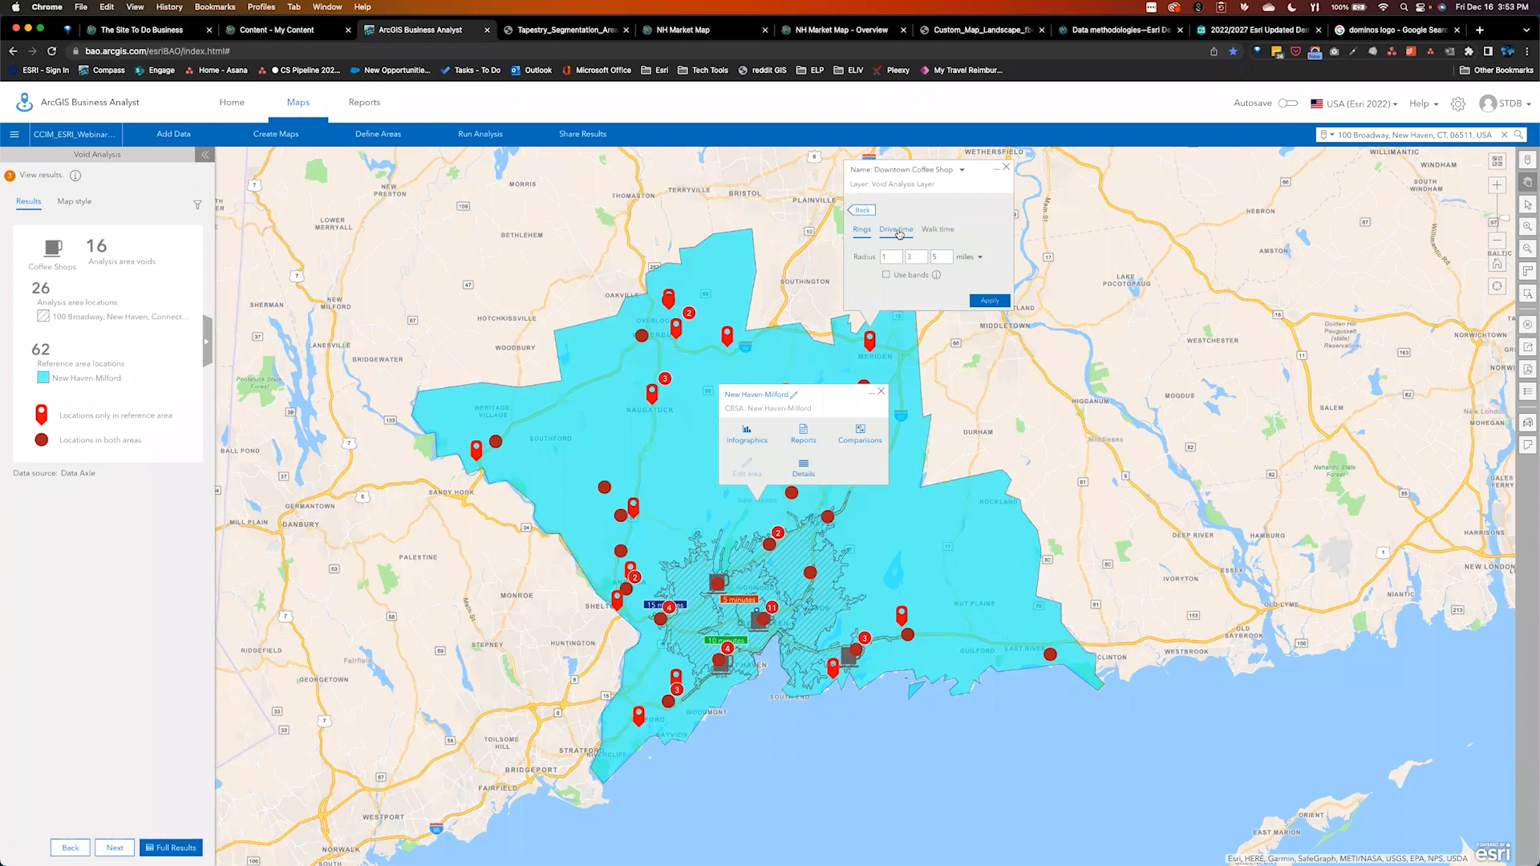
click(997, 302)
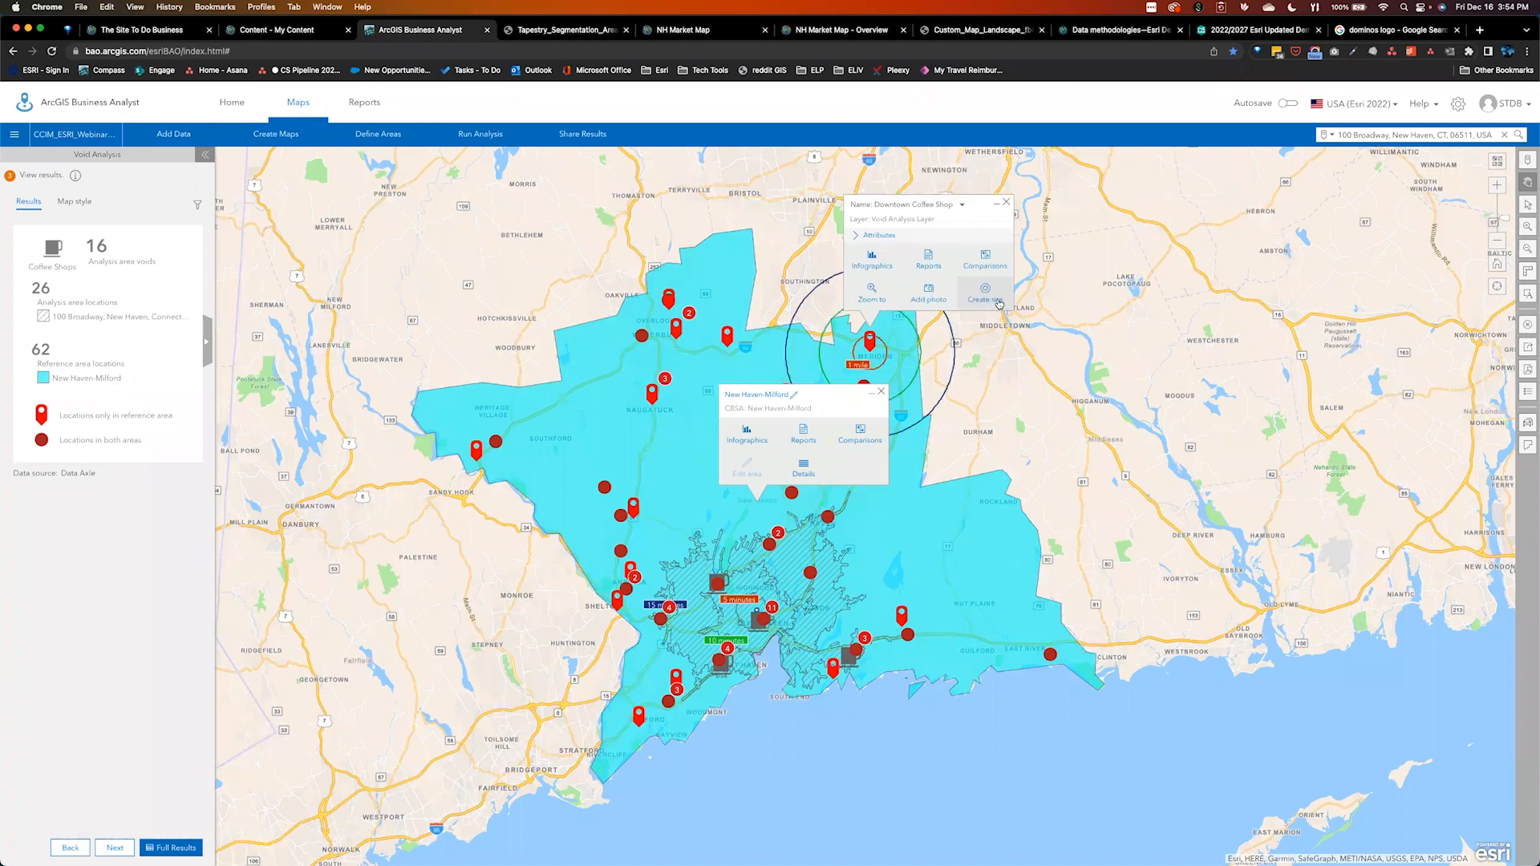
click(999, 301)
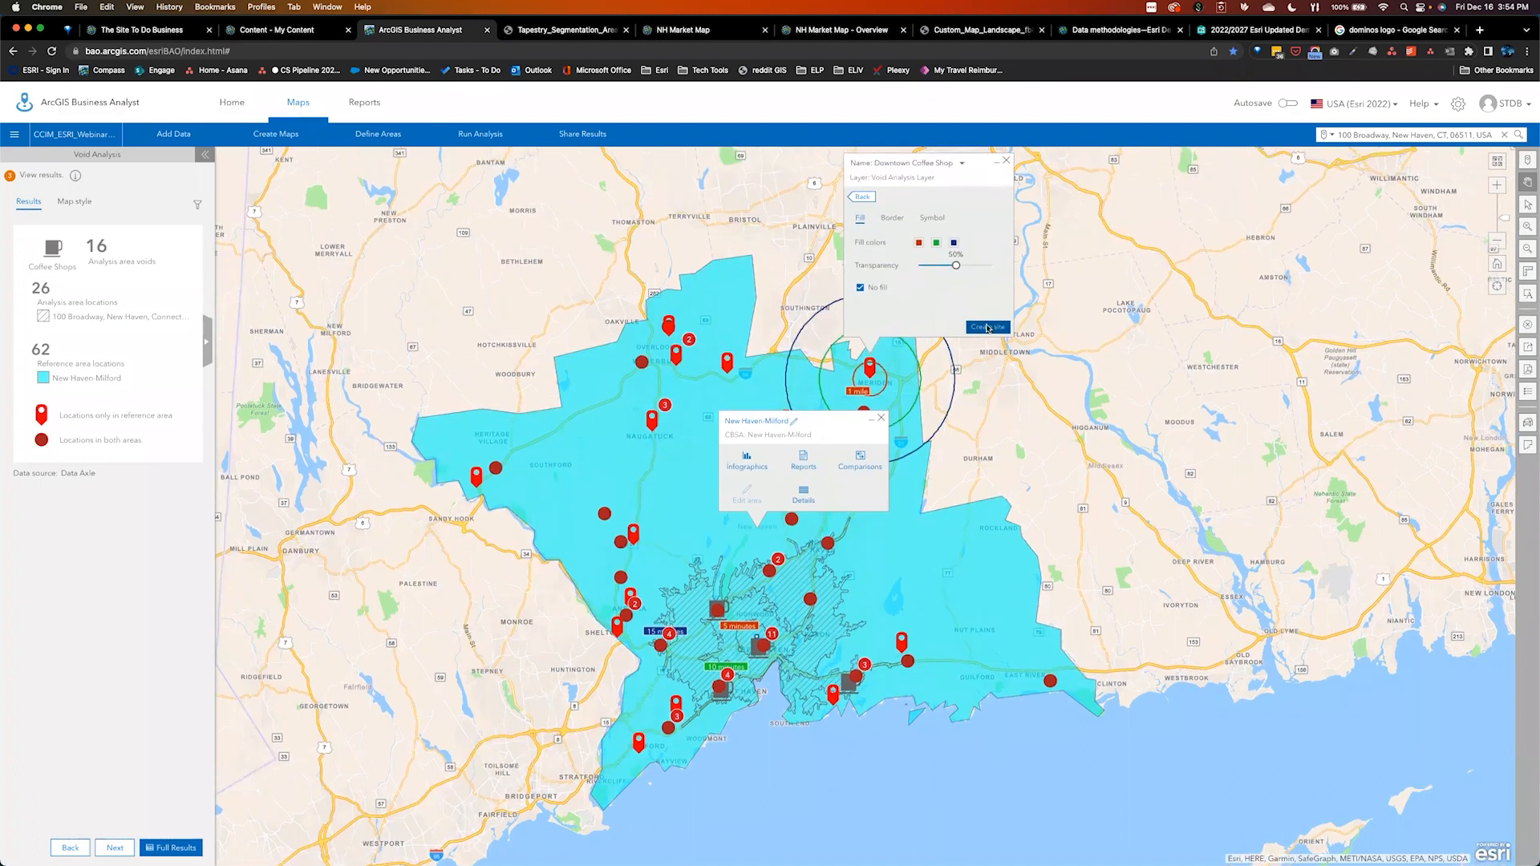
click(988, 327)
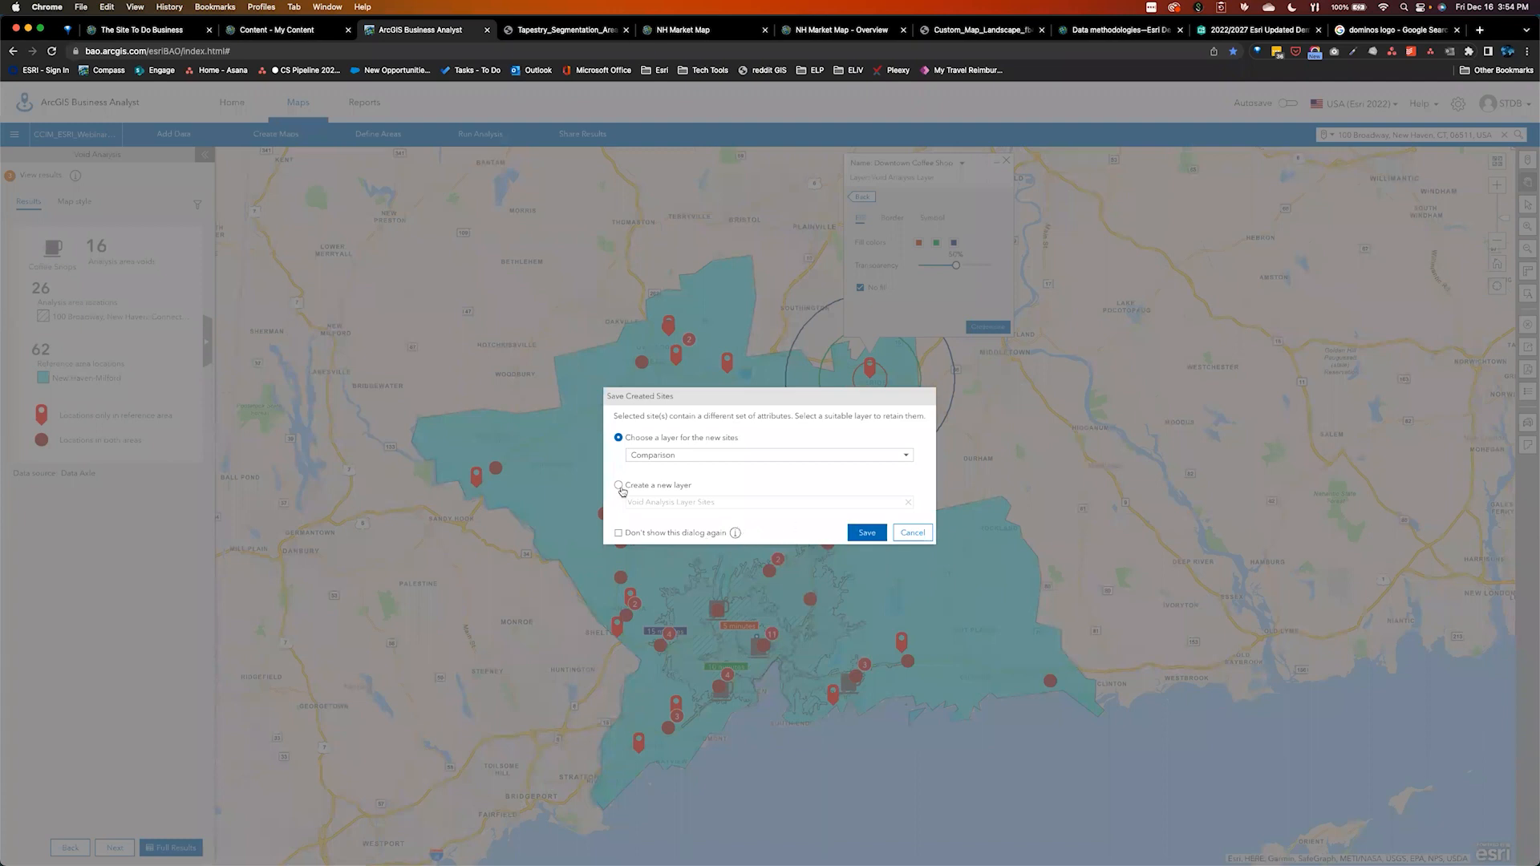
click(868, 532)
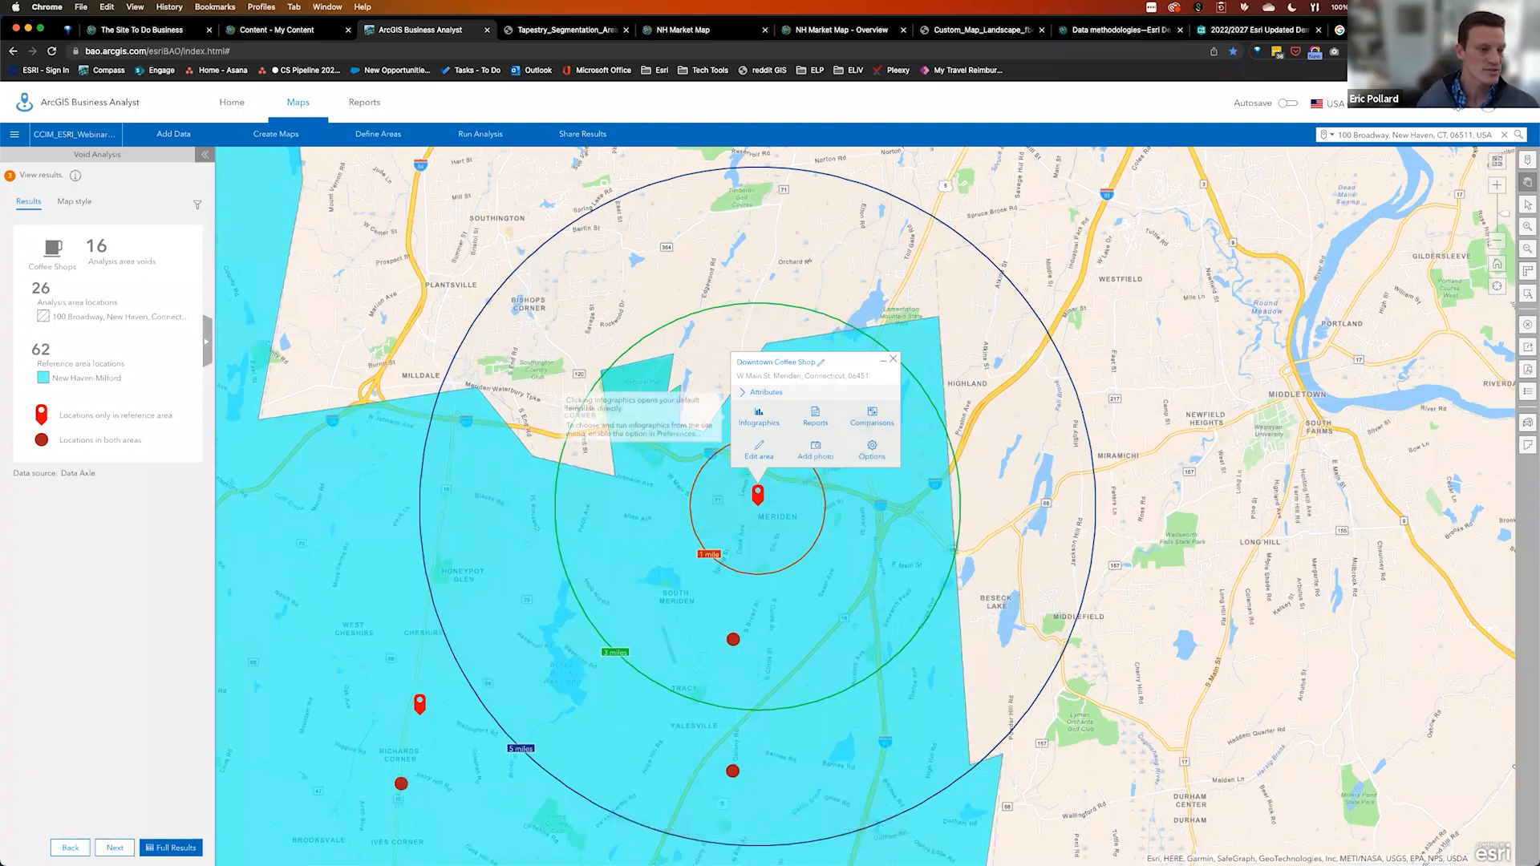
Close the Downtown Coffee Shop popup and open the Run Analysis list of analysis types
key(ctrl+Left)
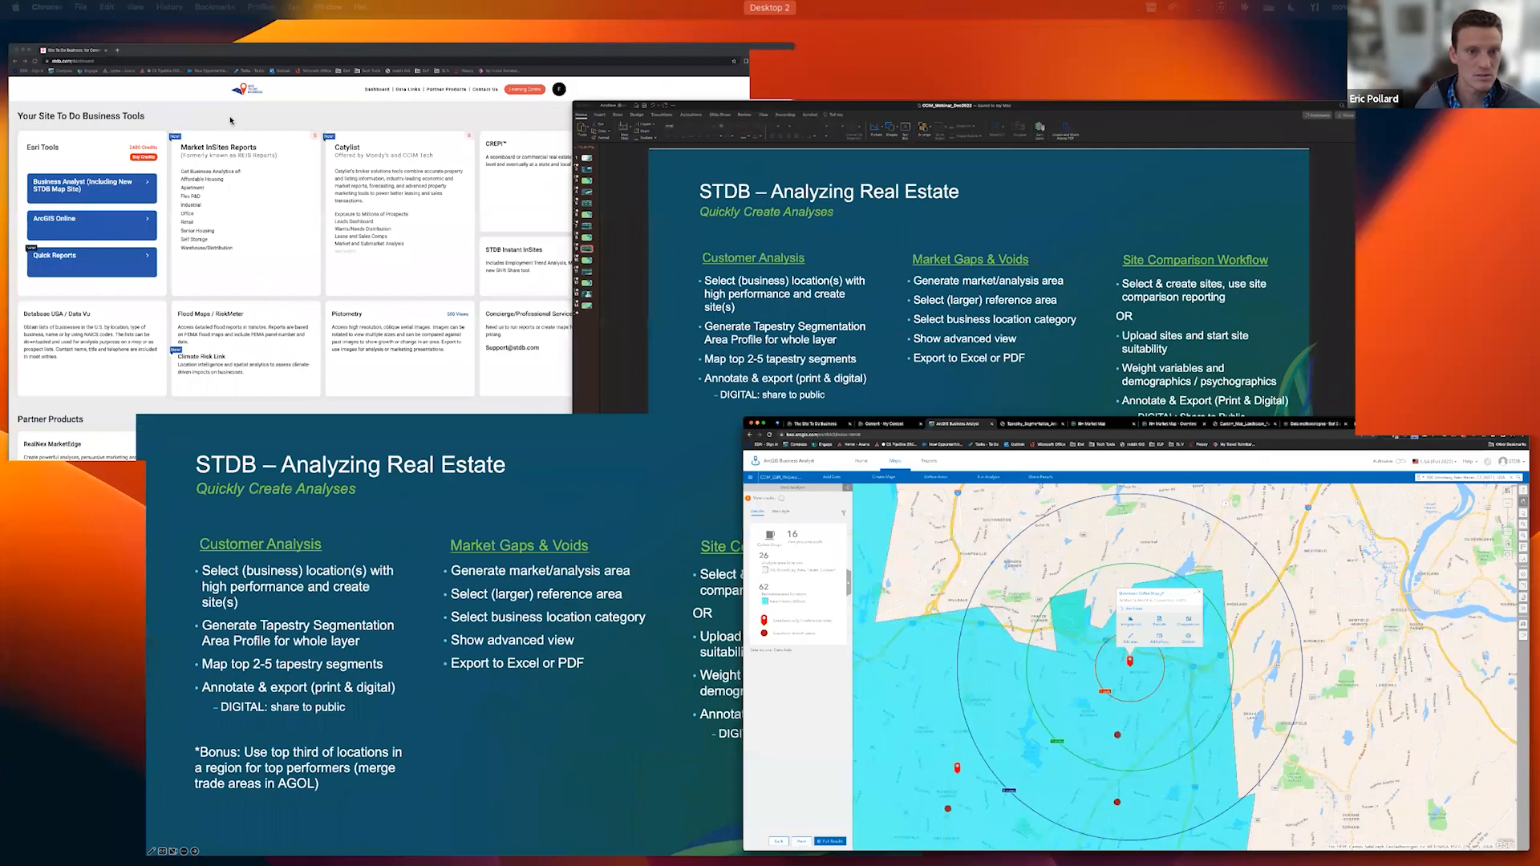
key(ctrl+Right)
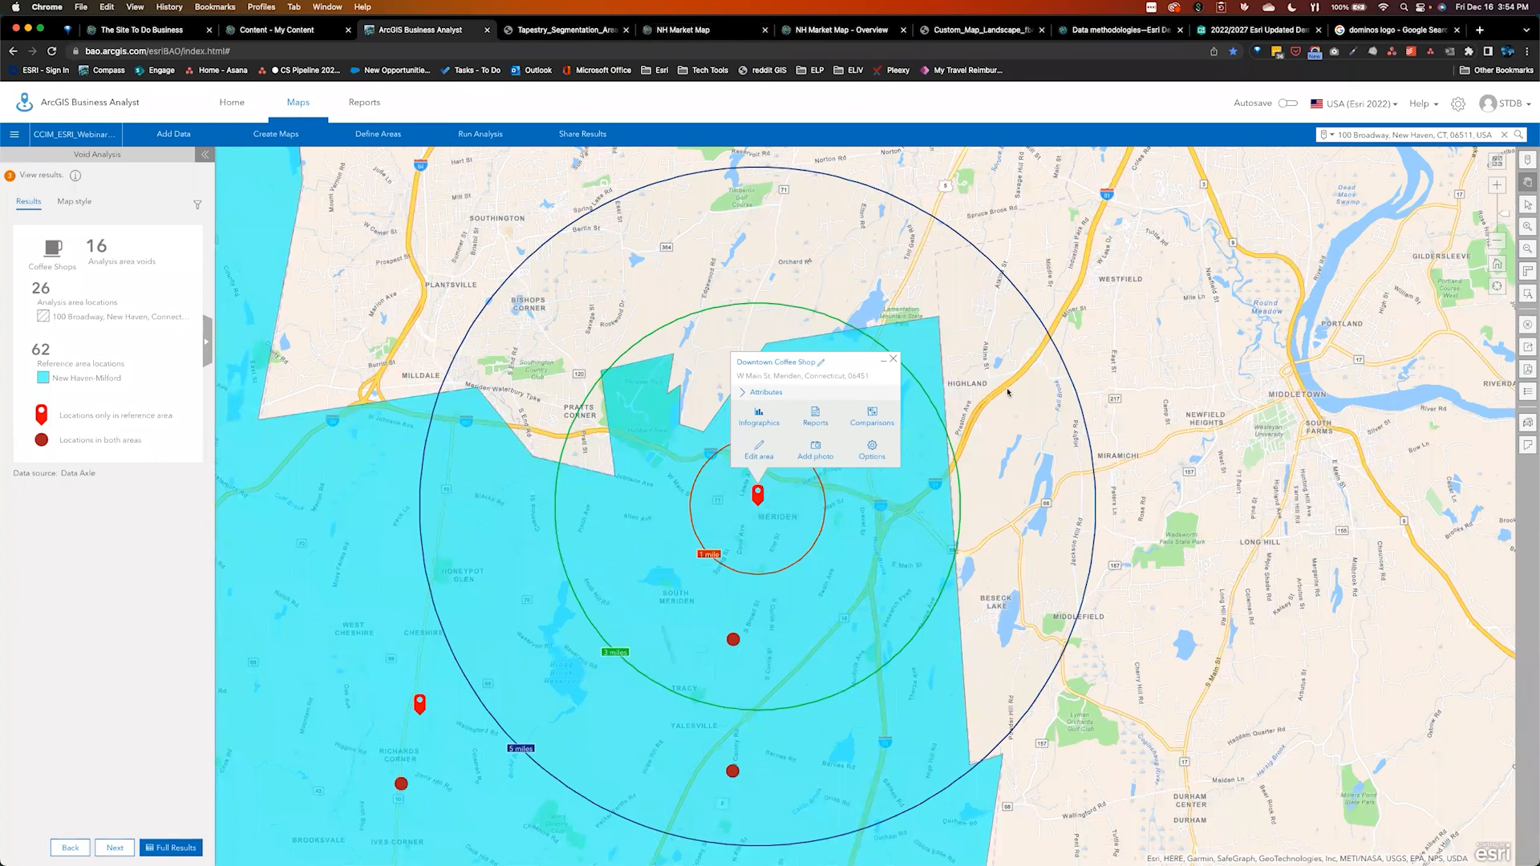
click(893, 361)
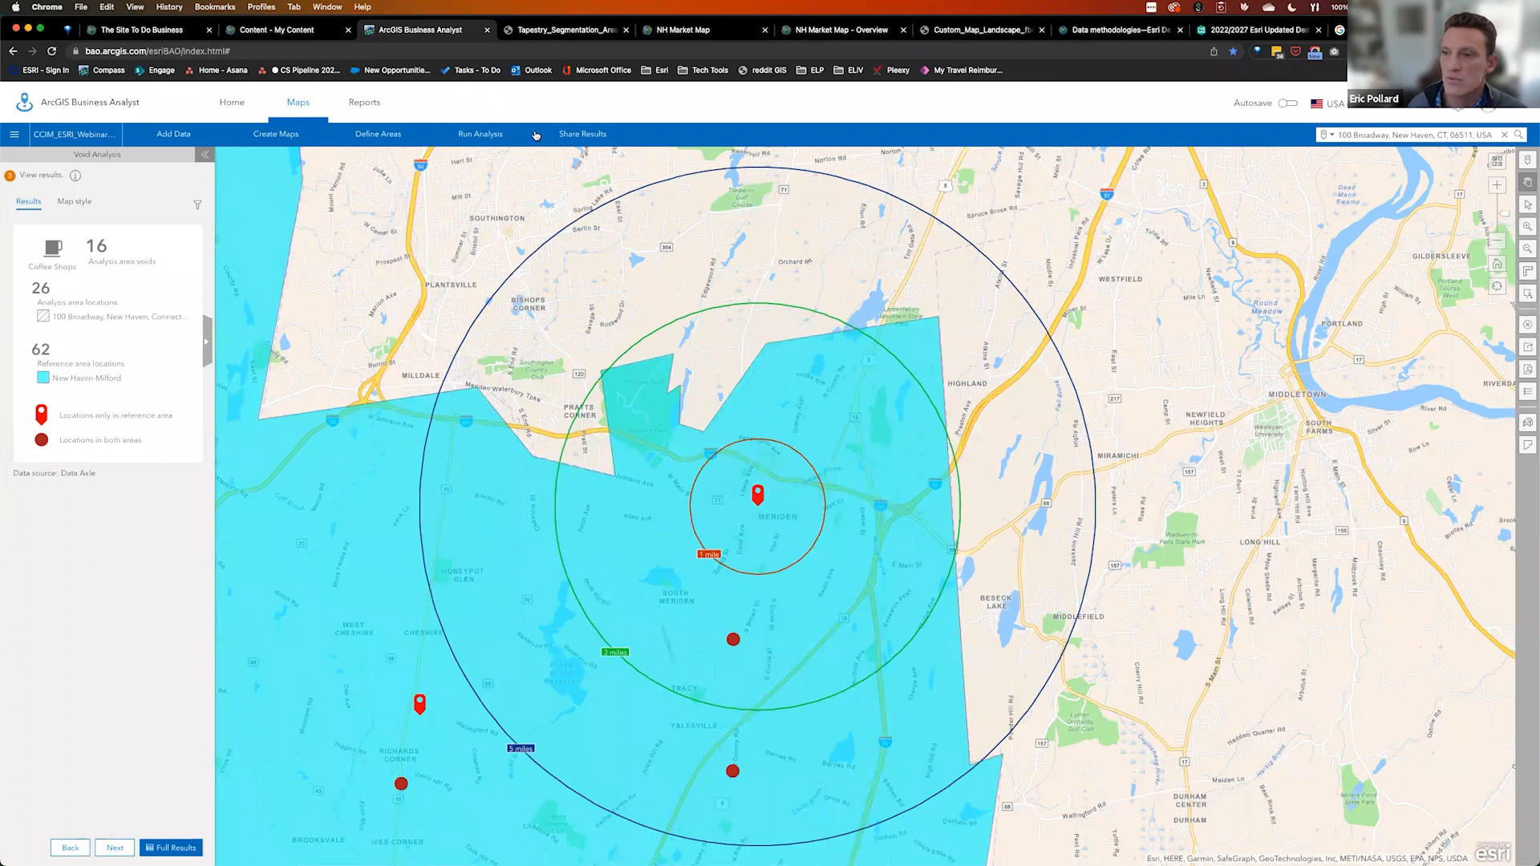
click(490, 135)
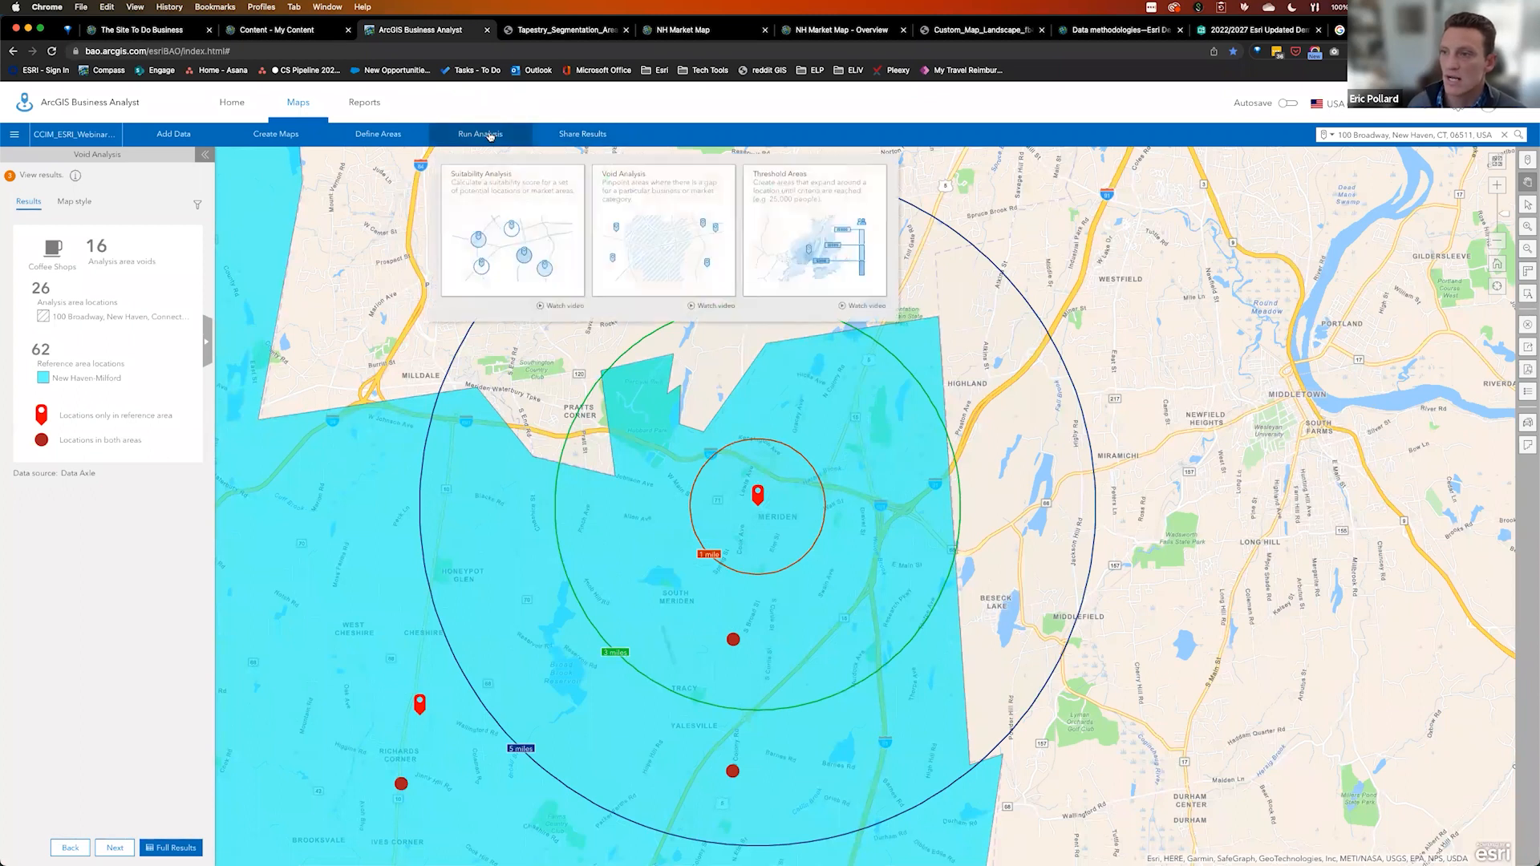
Start a Suitability Analysis using the saved Downtown Coffee Shop and Starbucks sites from the project
click(506, 232)
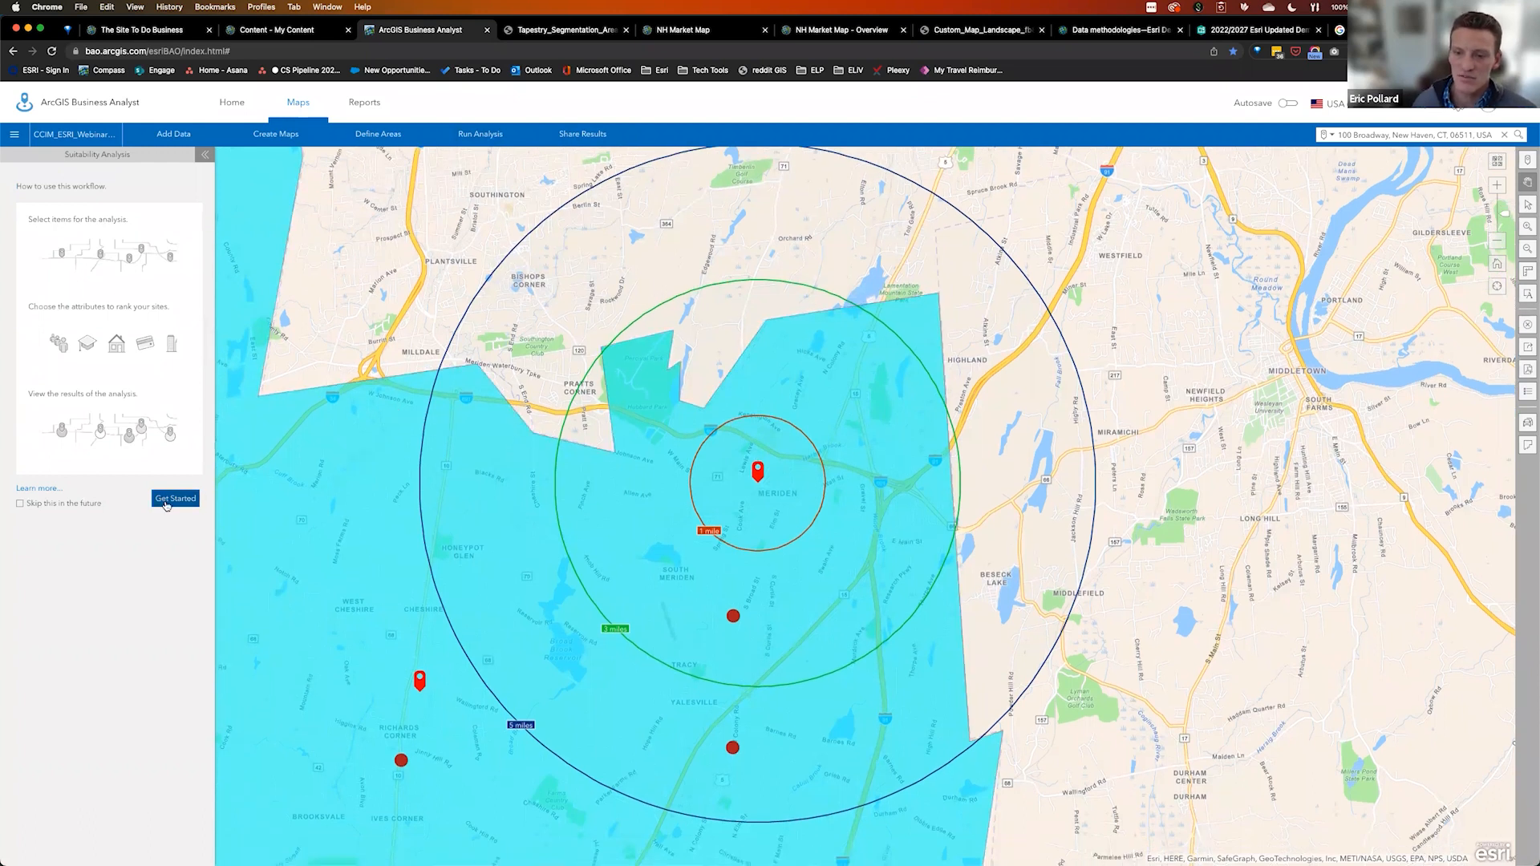
click(168, 501)
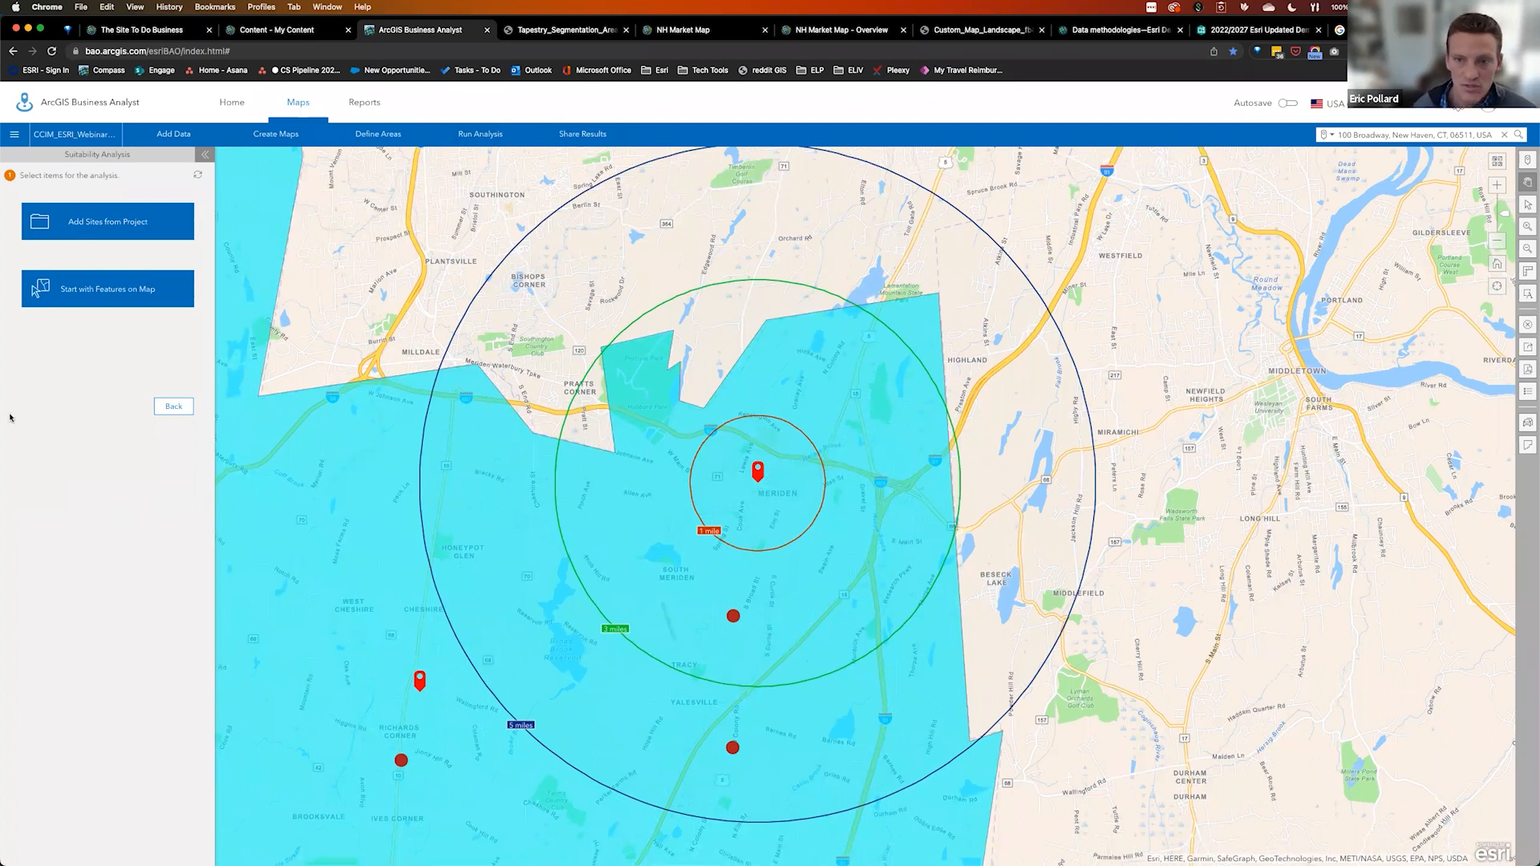
click(117, 231)
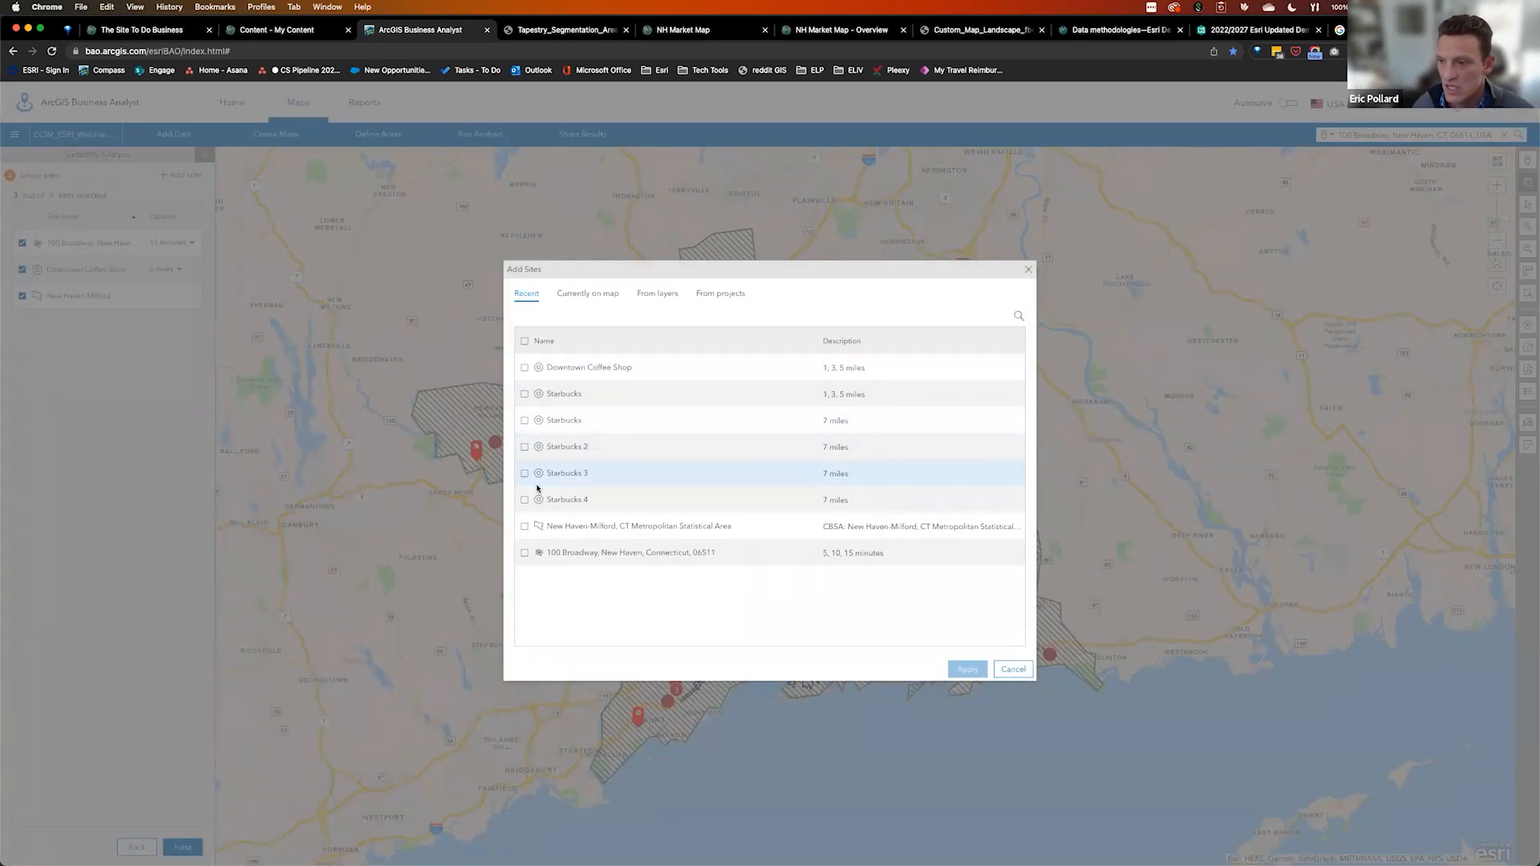
click(525, 367)
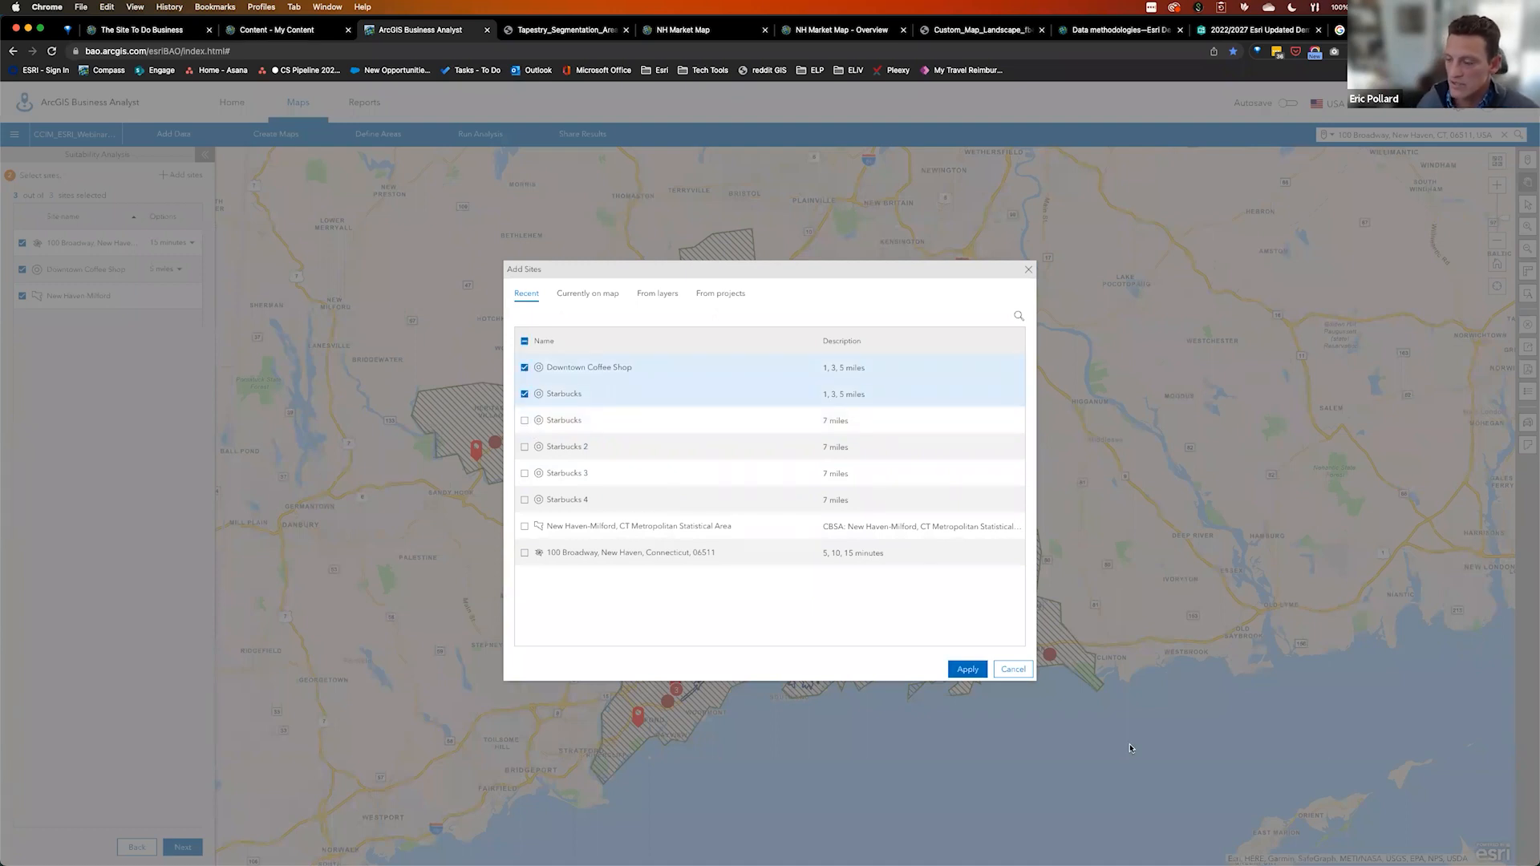
click(968, 669)
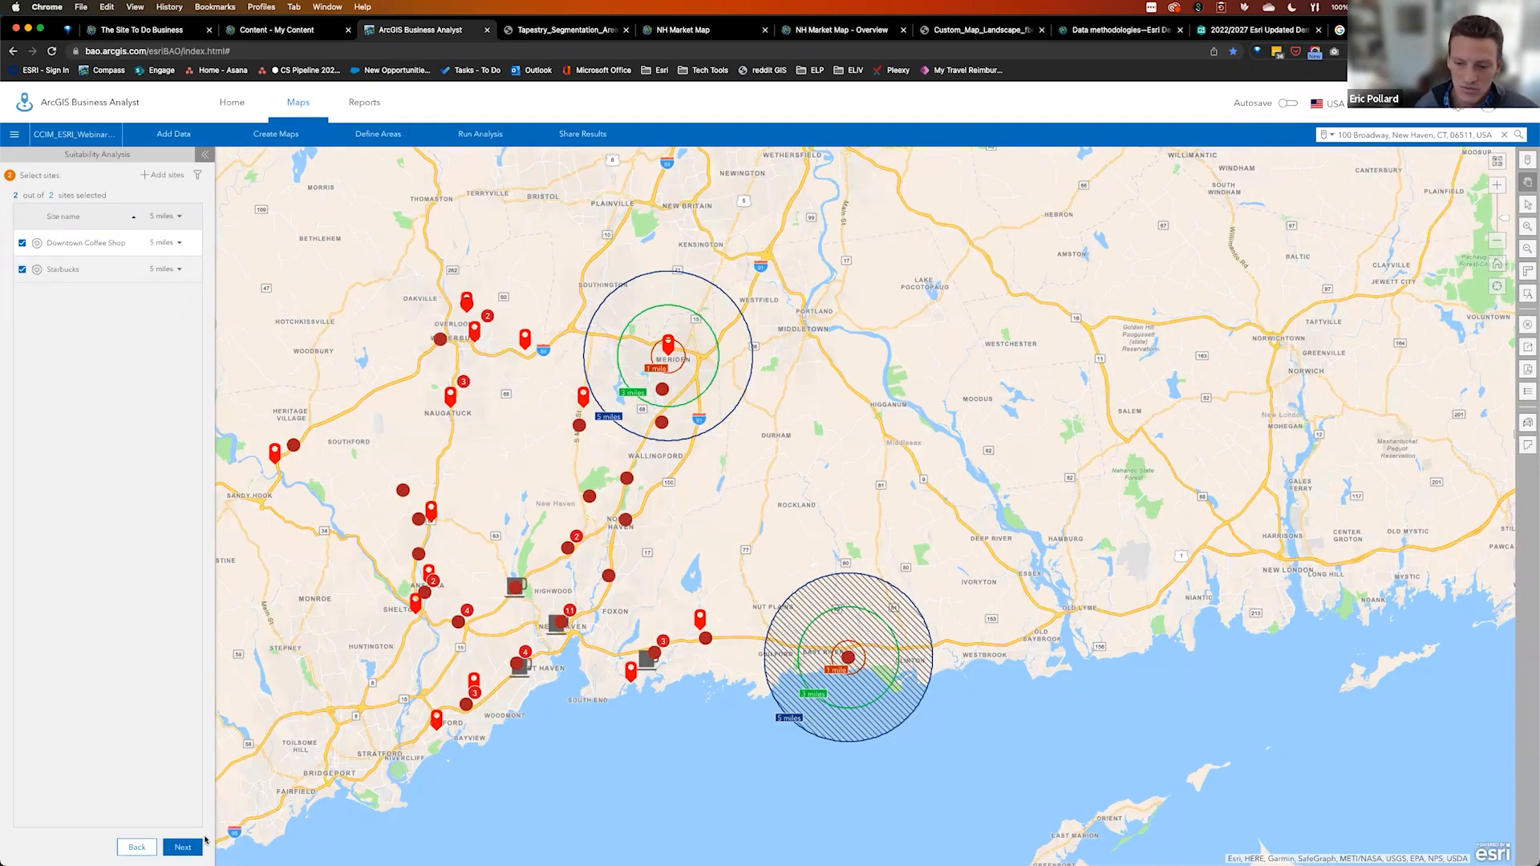
click(183, 847)
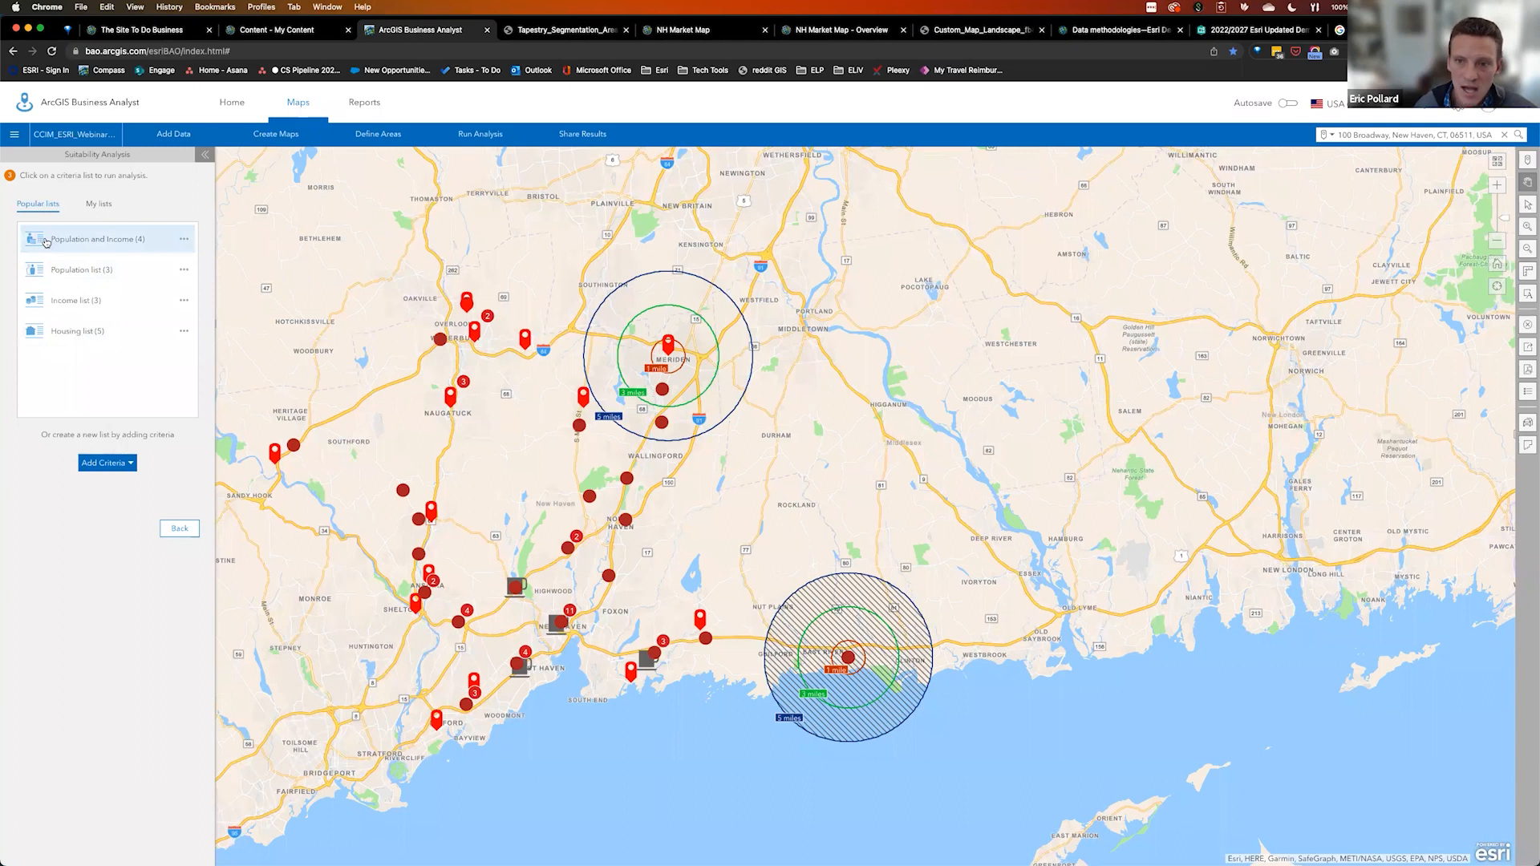
Rank the sites with the Population and Income criteria list, weighting 2022 Total Population at 64%
click(126, 467)
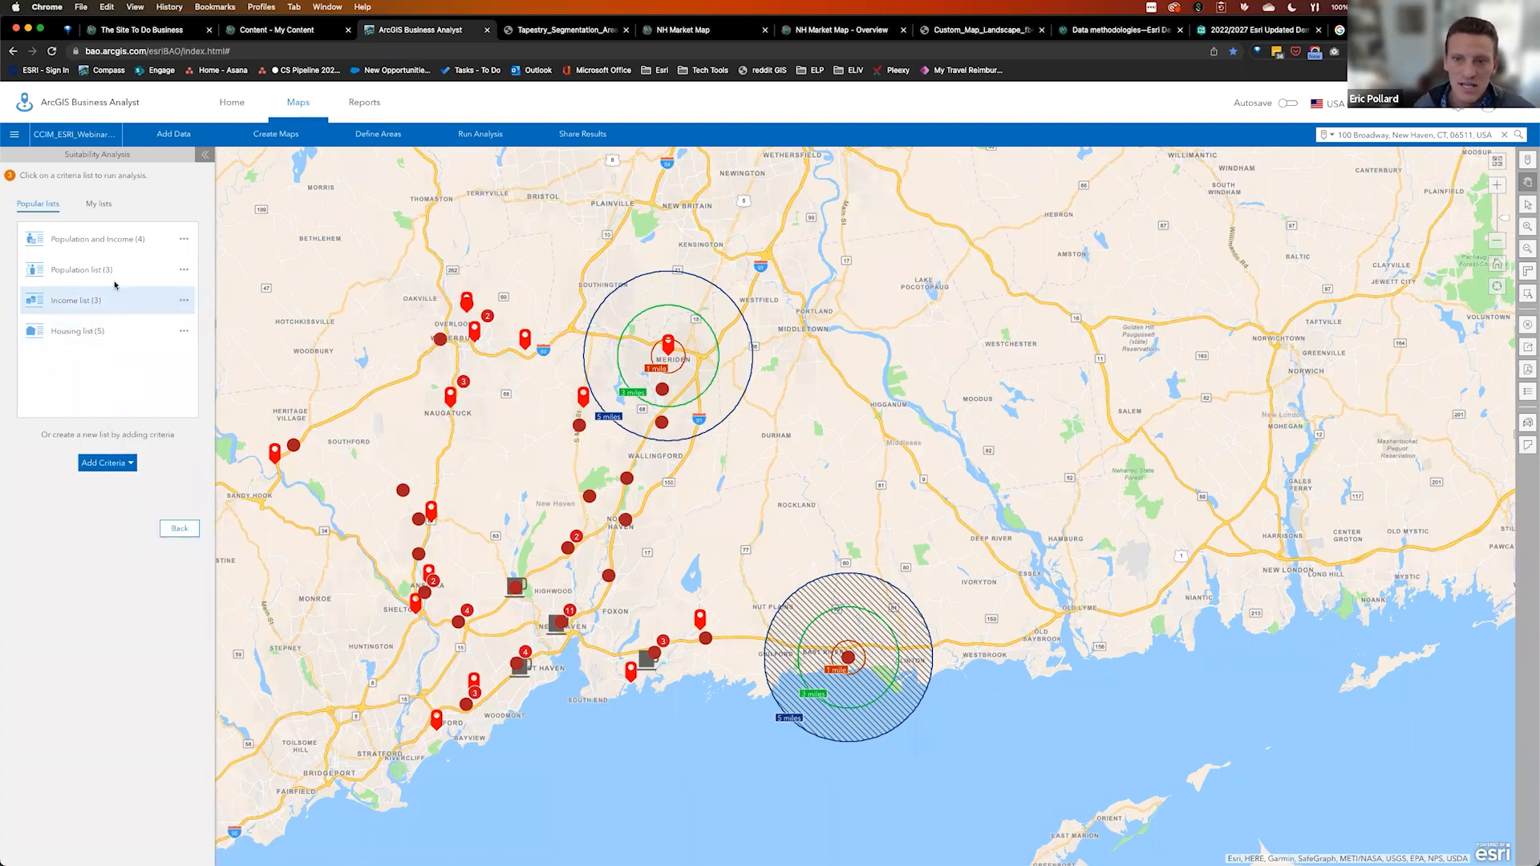
click(85, 240)
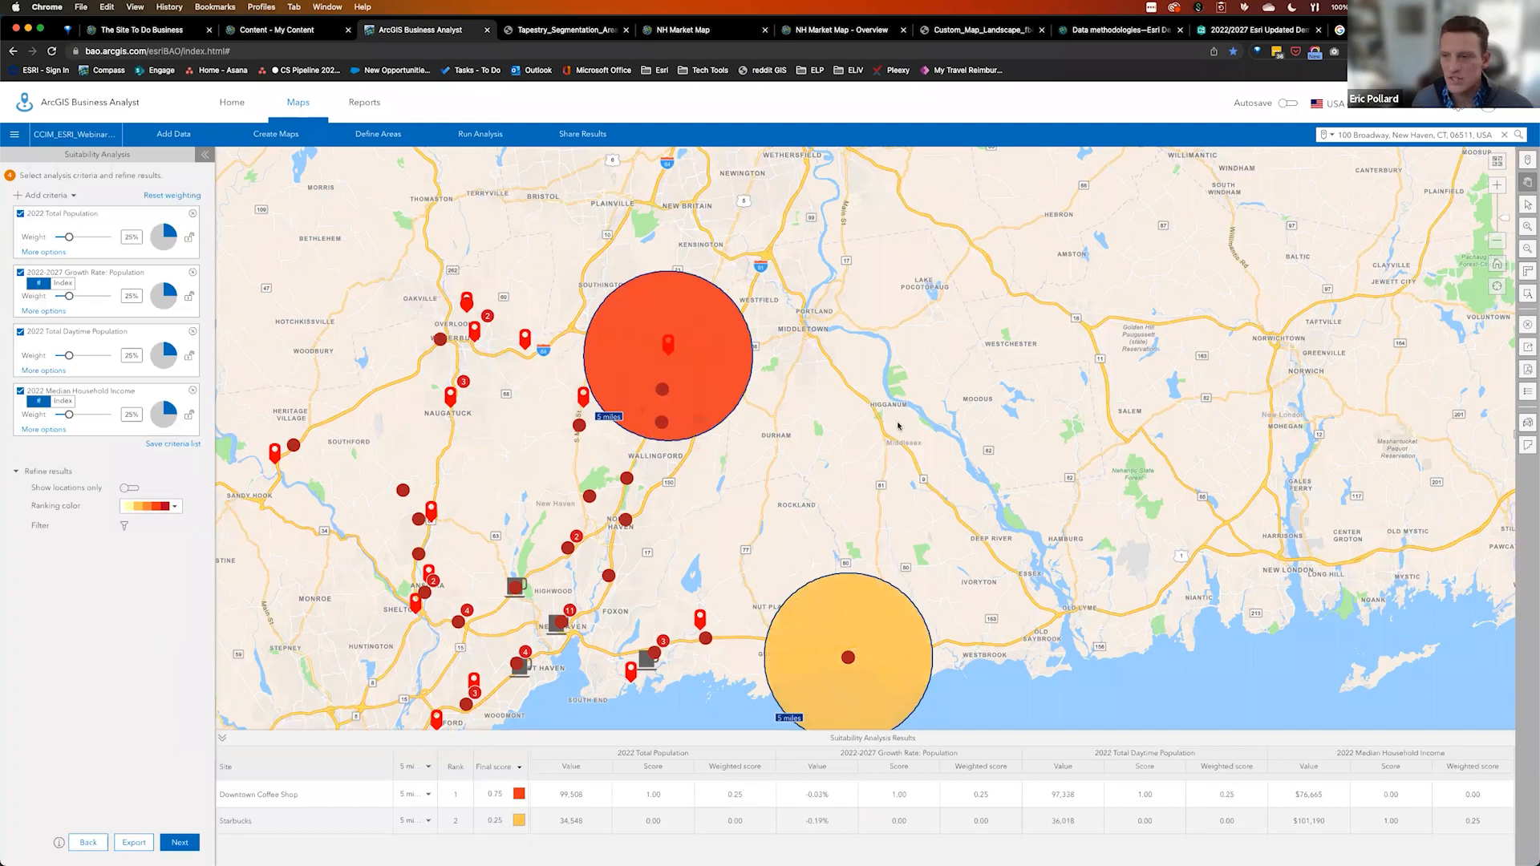
drag(1002, 439, 1034, 338)
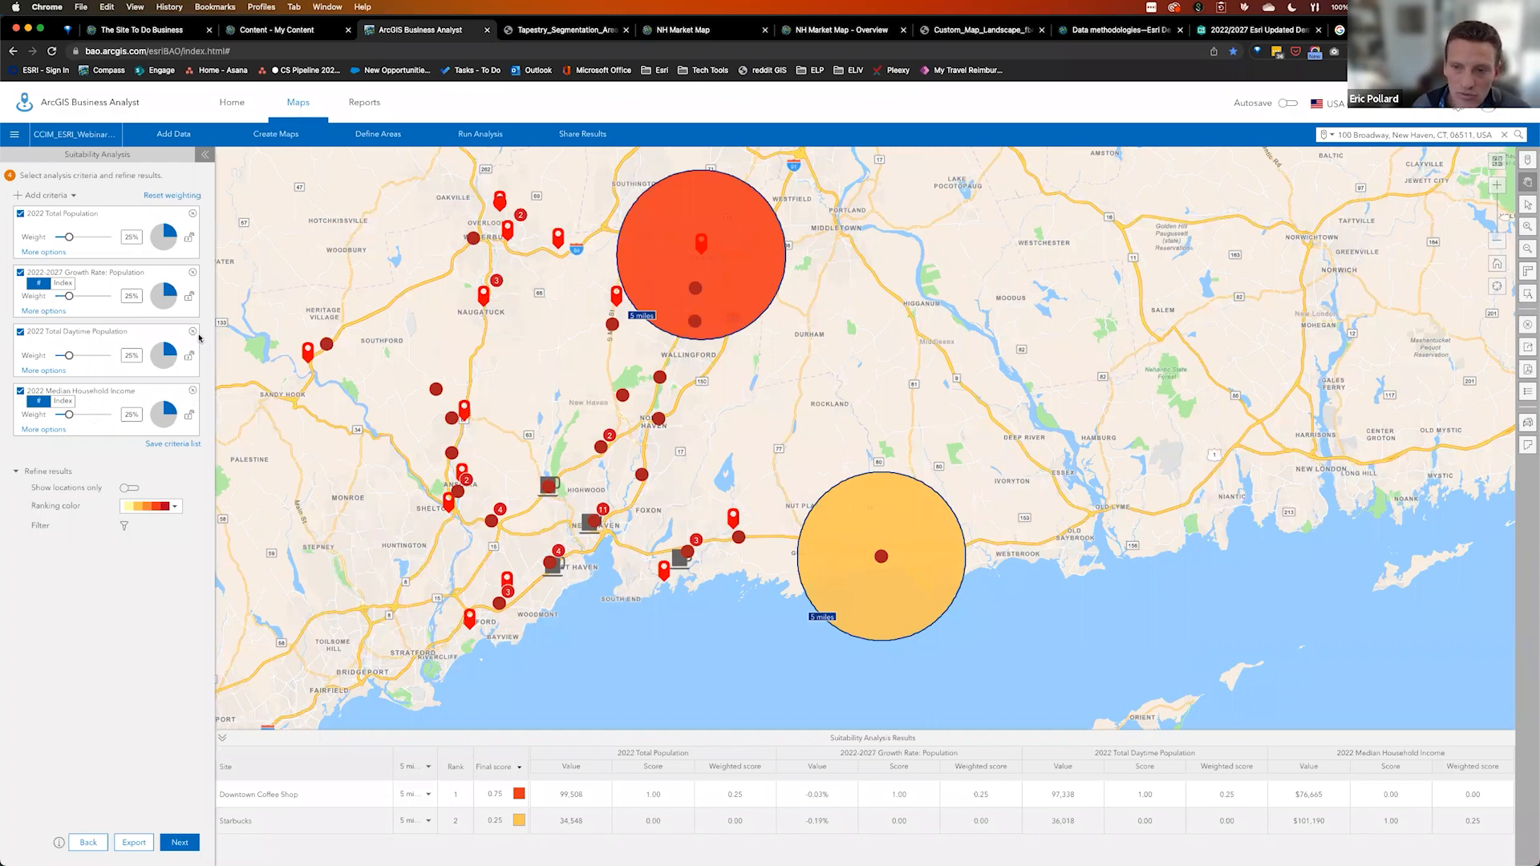
click(65, 194)
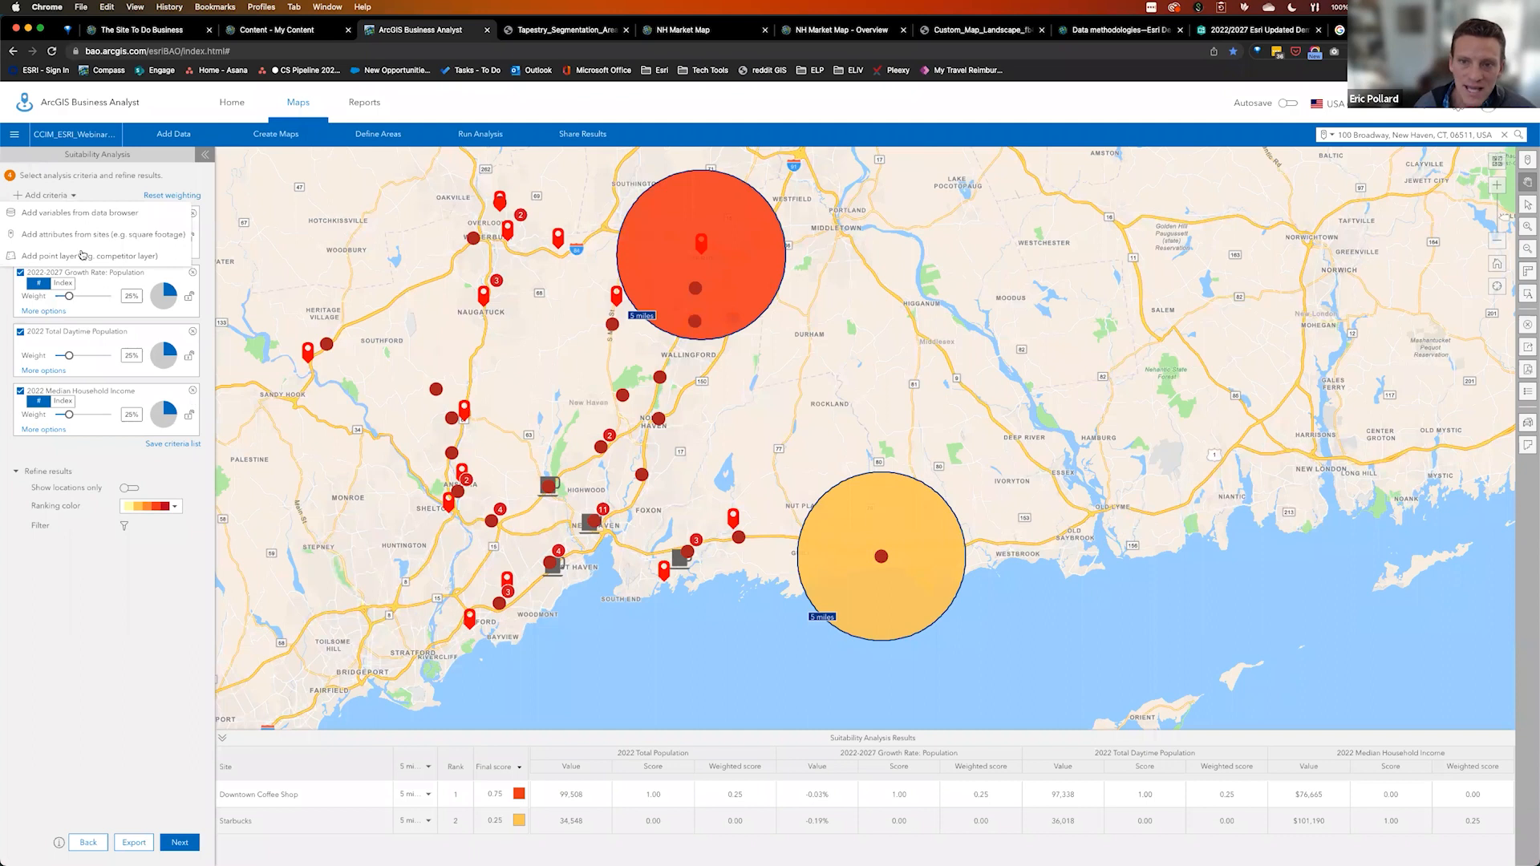
click(111, 185)
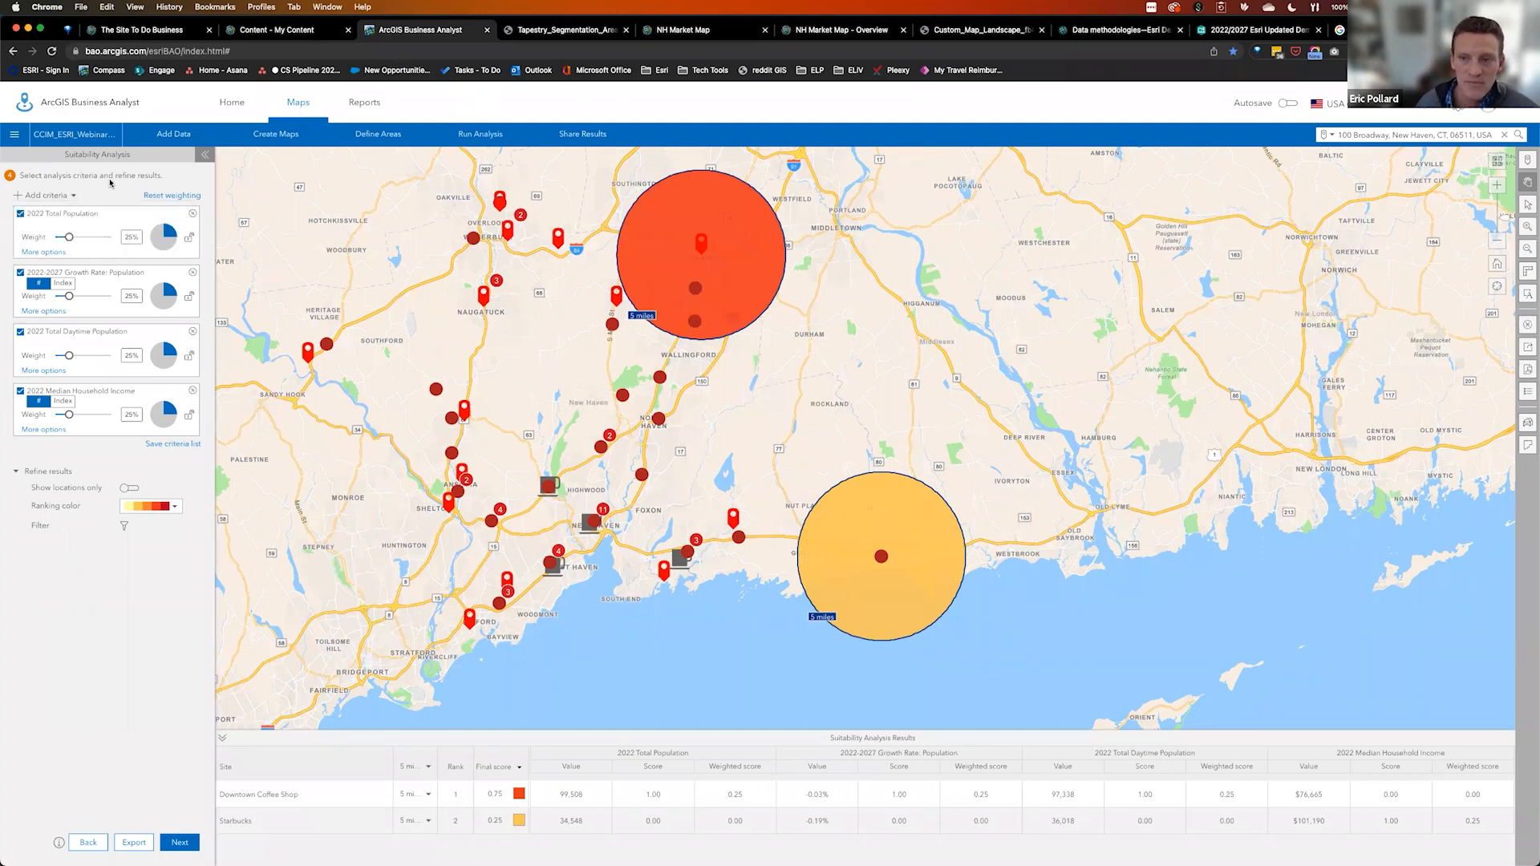
drag(71, 239, 92, 241)
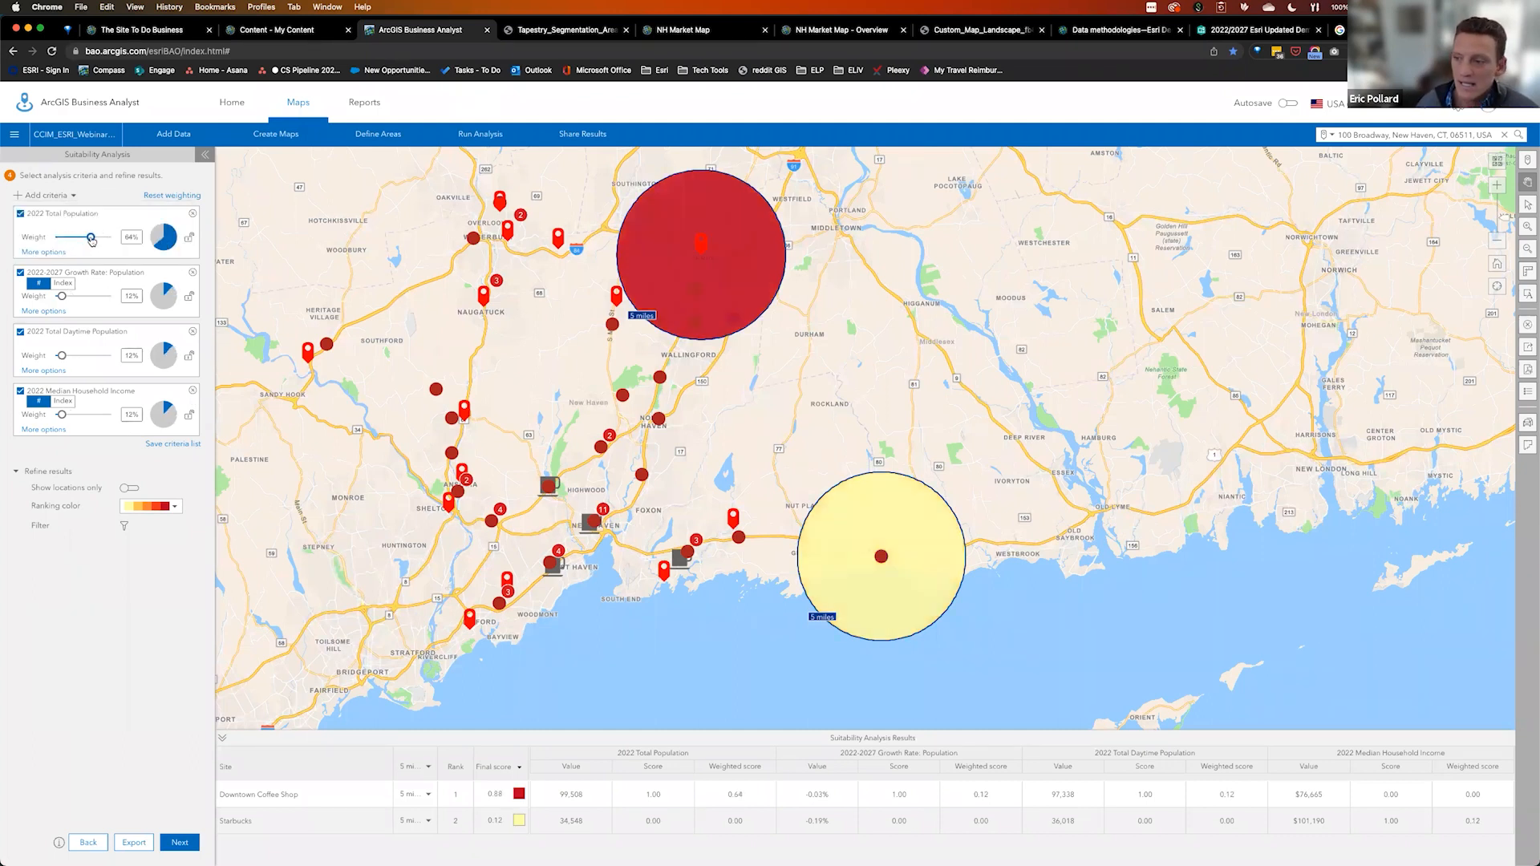
mouse_move(835, 564)
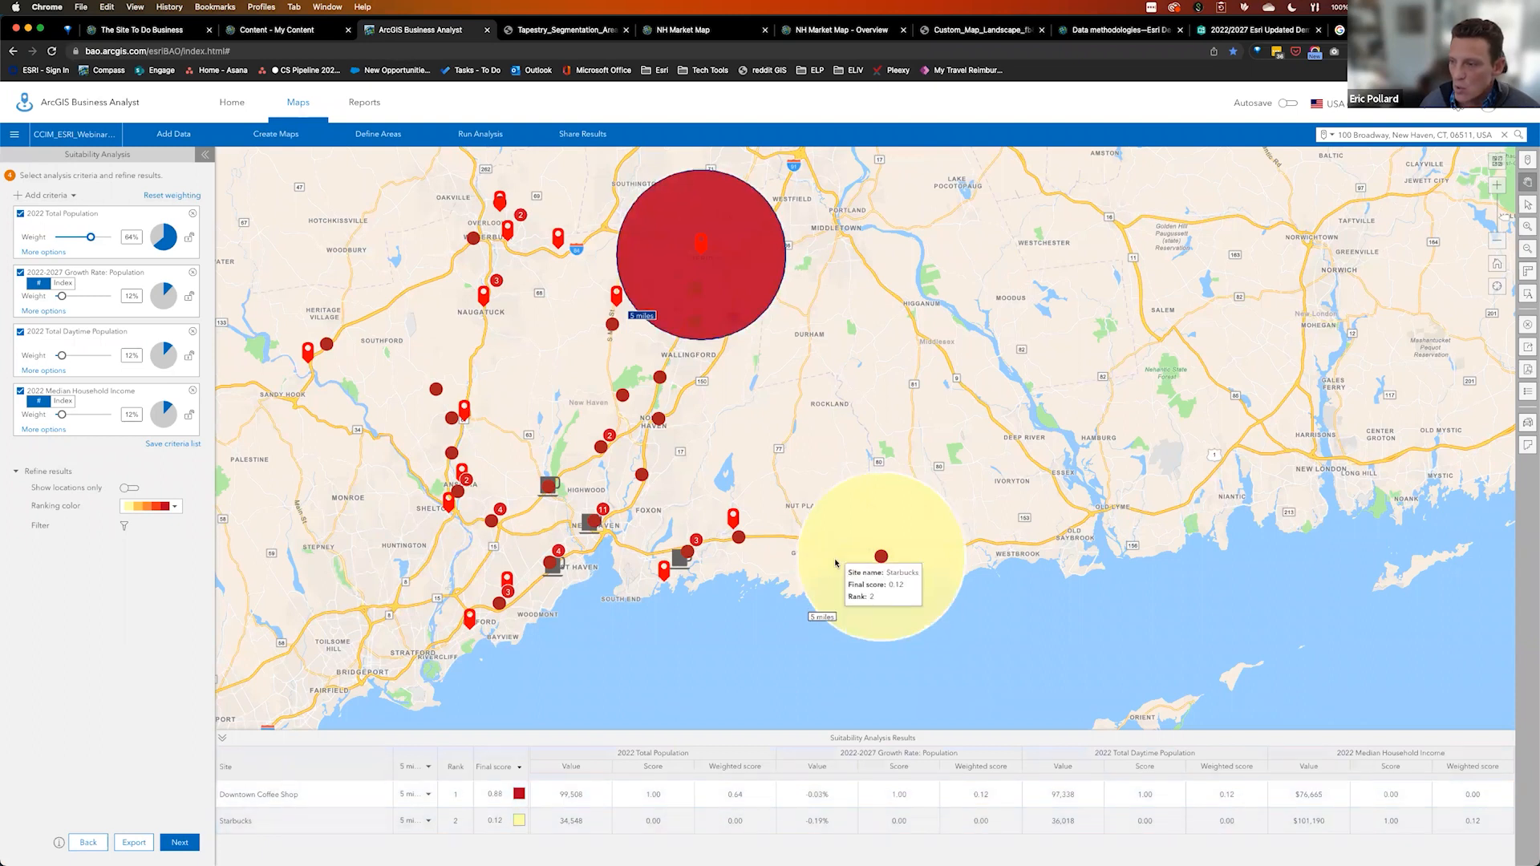
mouse_move(738, 275)
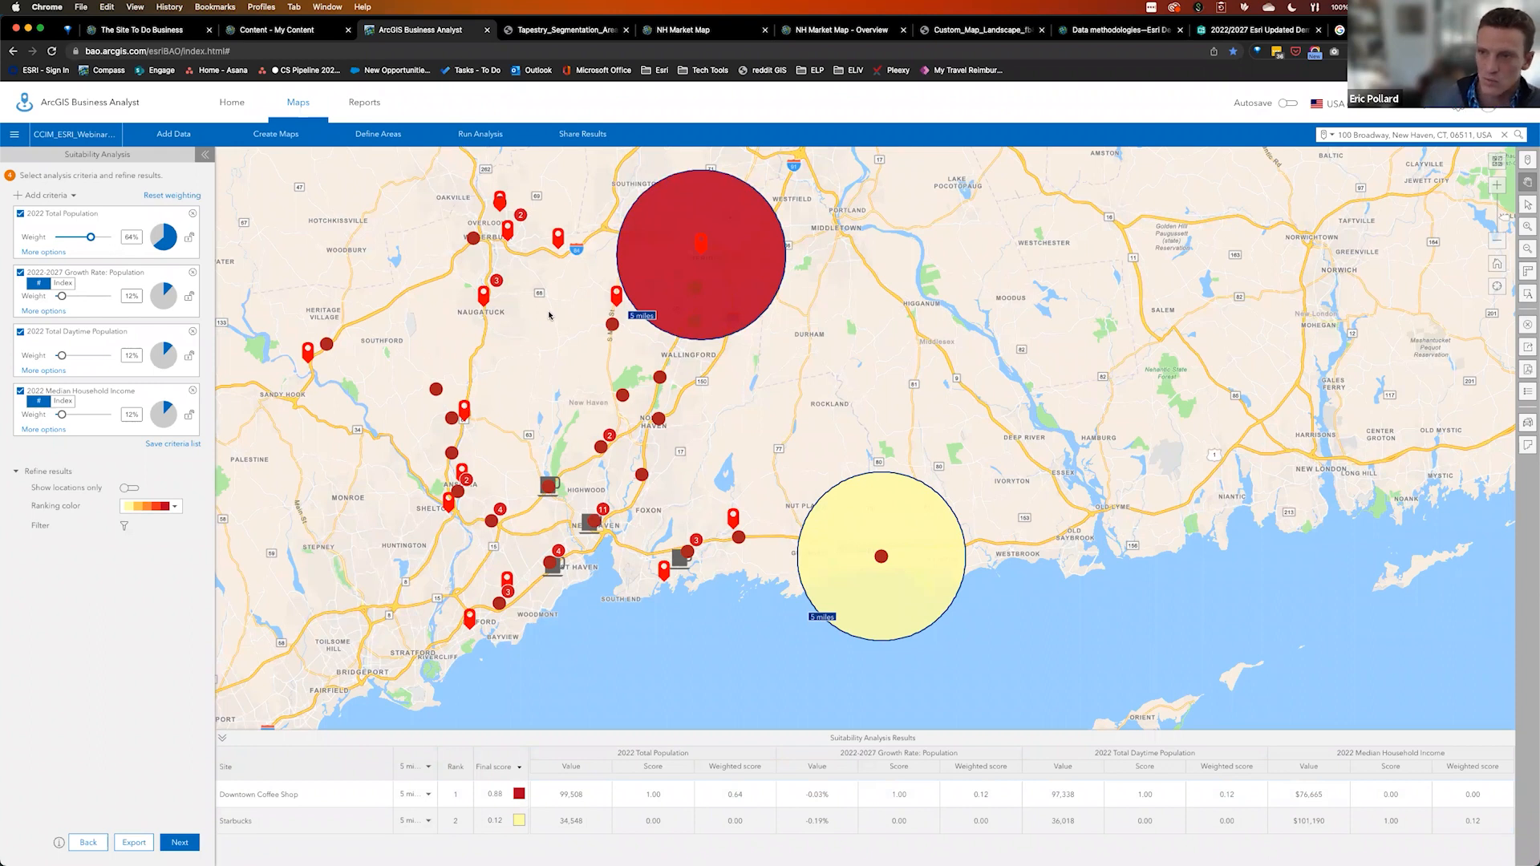
click(362, 102)
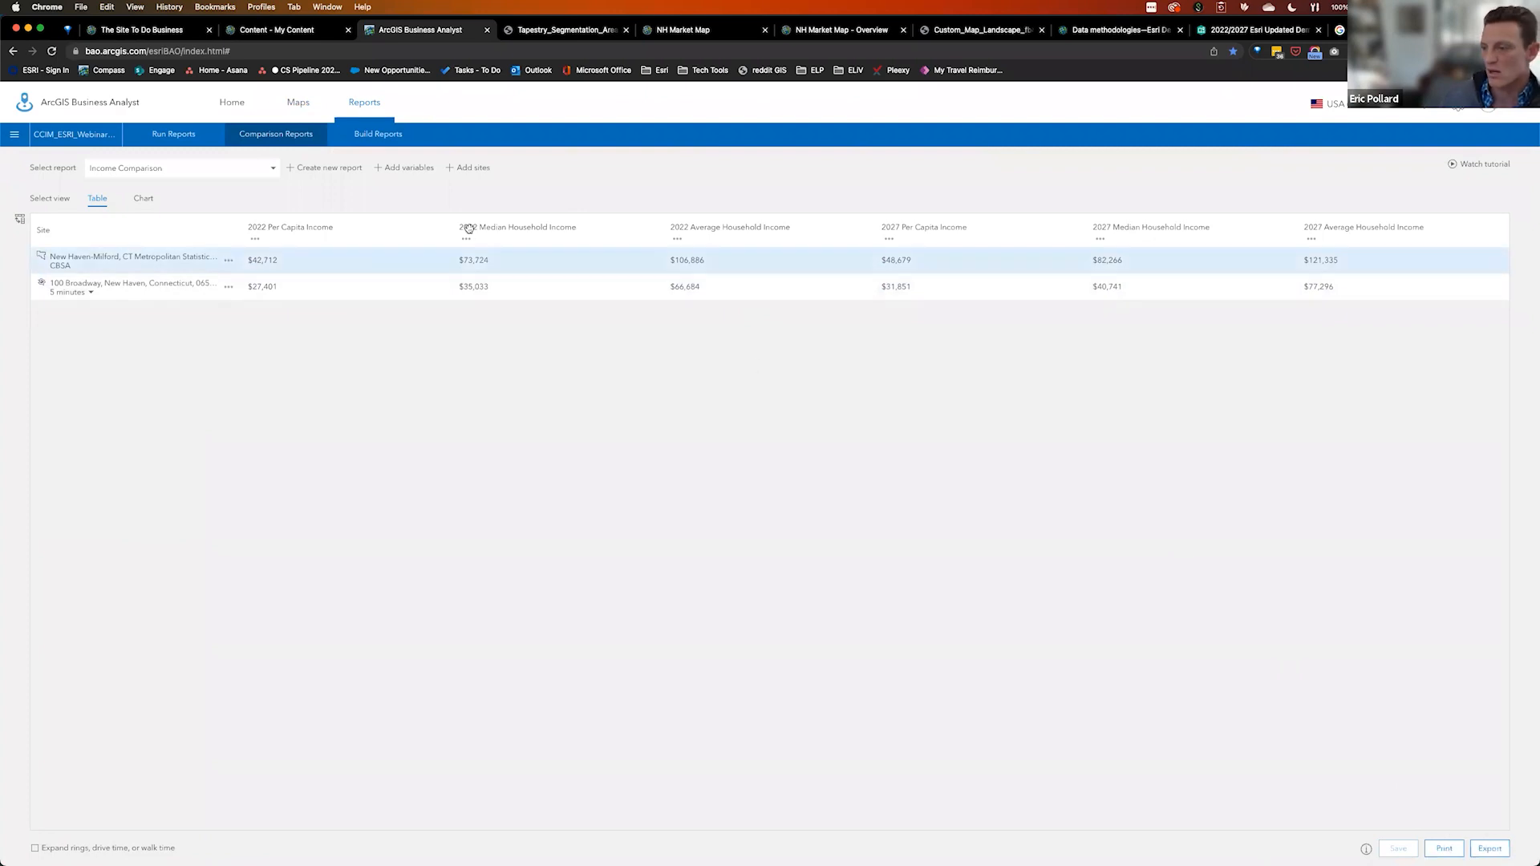
click(305, 104)
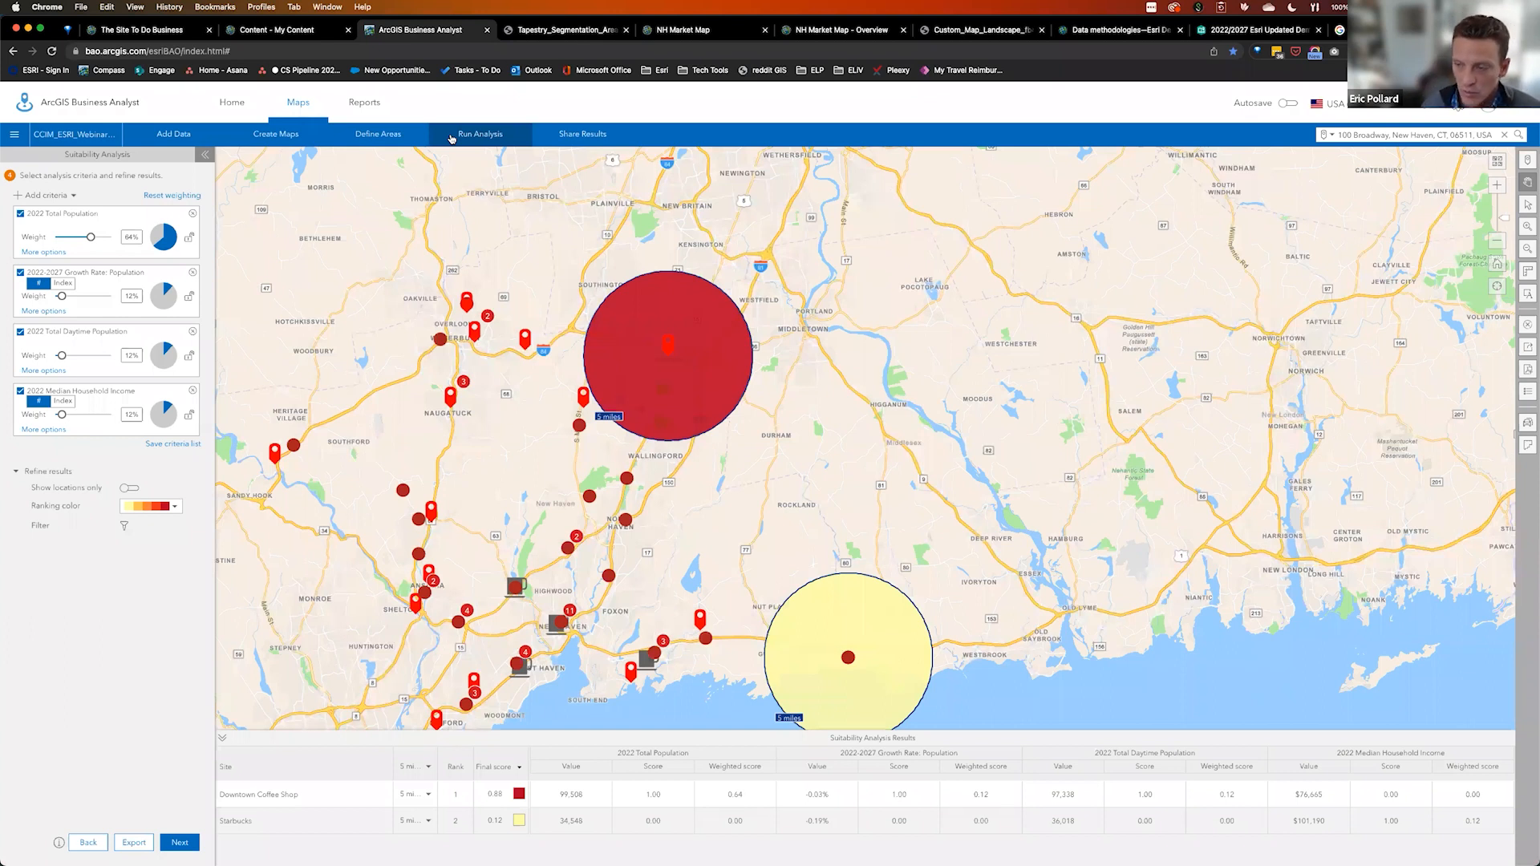
Pan the map up and right to center the red and yellow ranked site buffers
drag(818, 453, 893, 410)
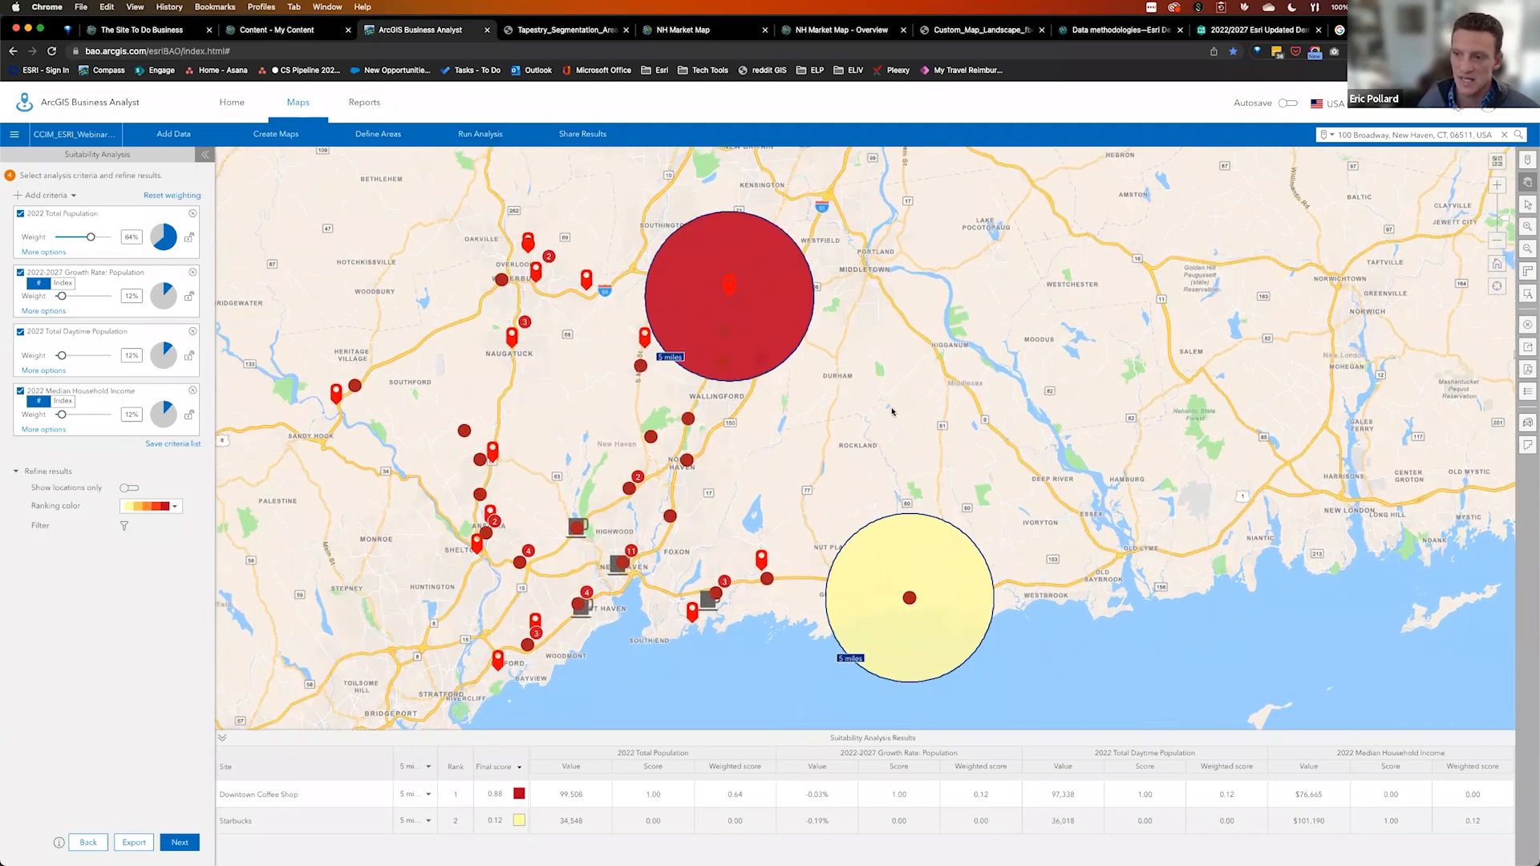
drag(748, 464, 800, 461)
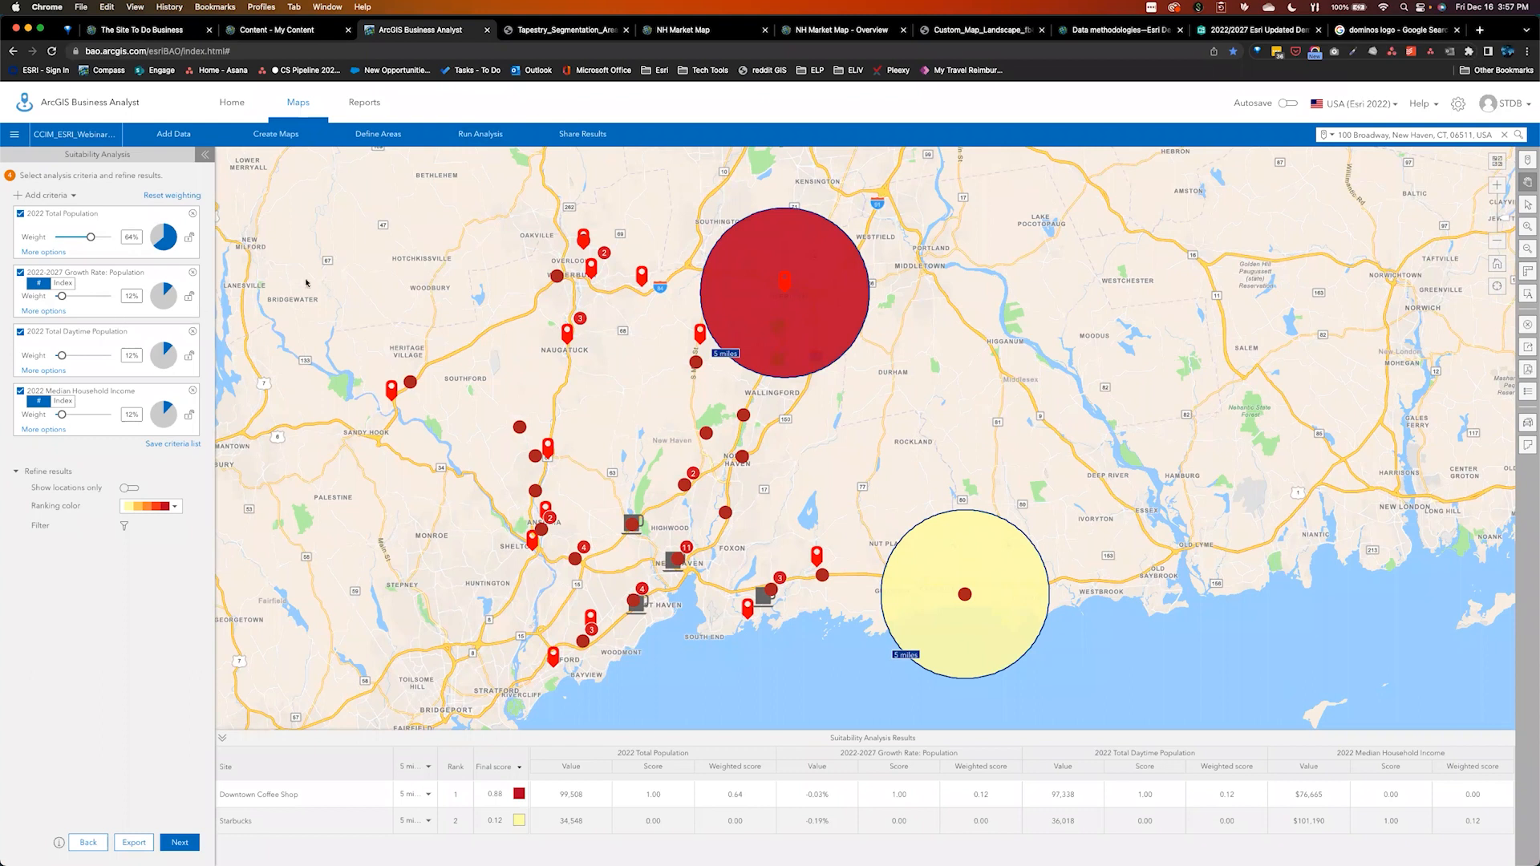
key(ctrl+Up)
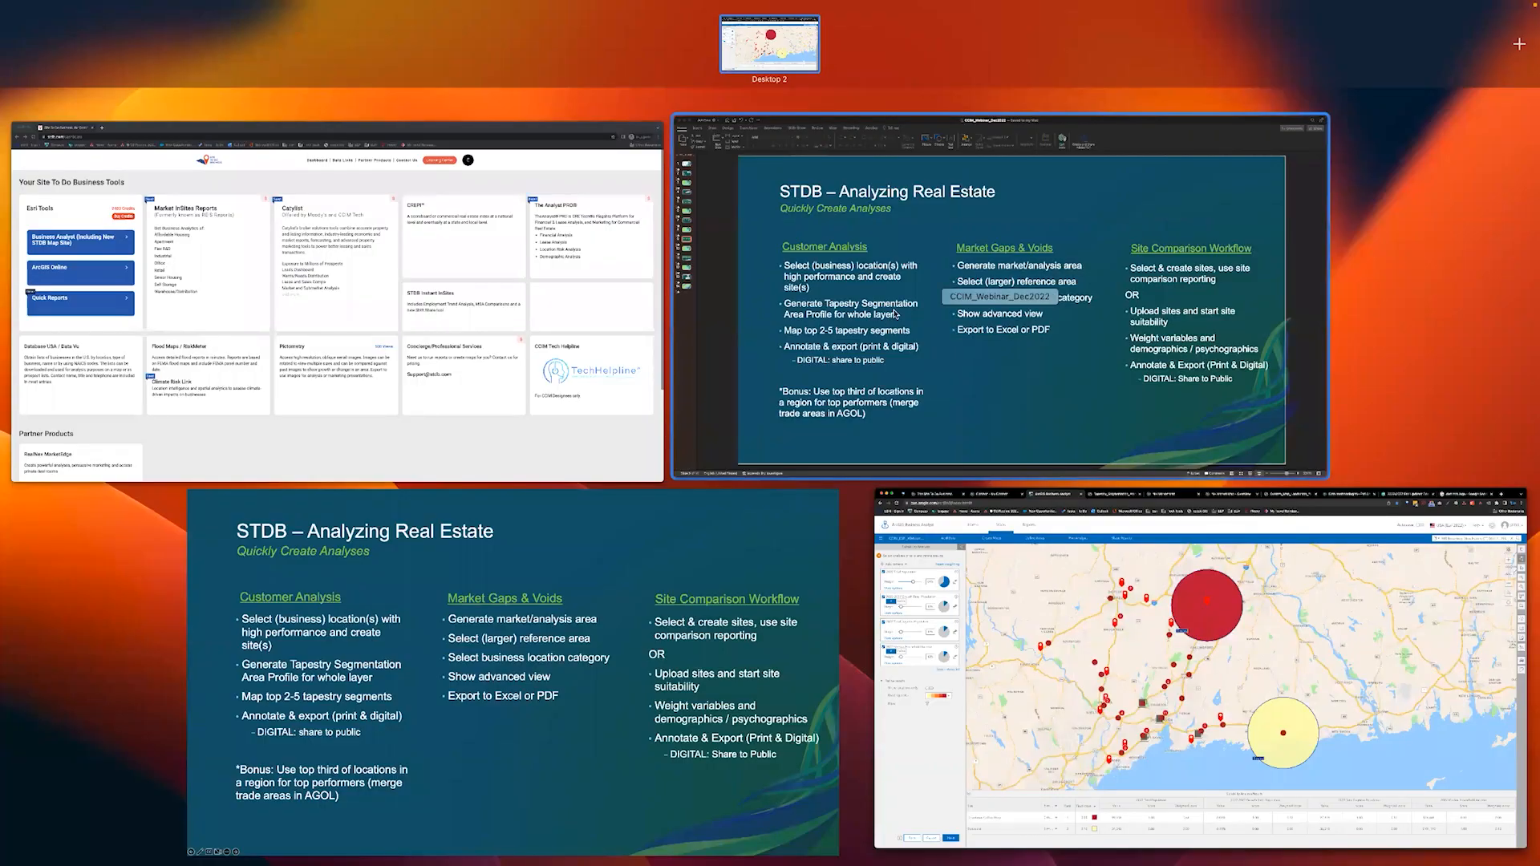
Show the Presentations section slide (slide 10) in PowerPoint, then return to the ArcGIS map
click(926, 294)
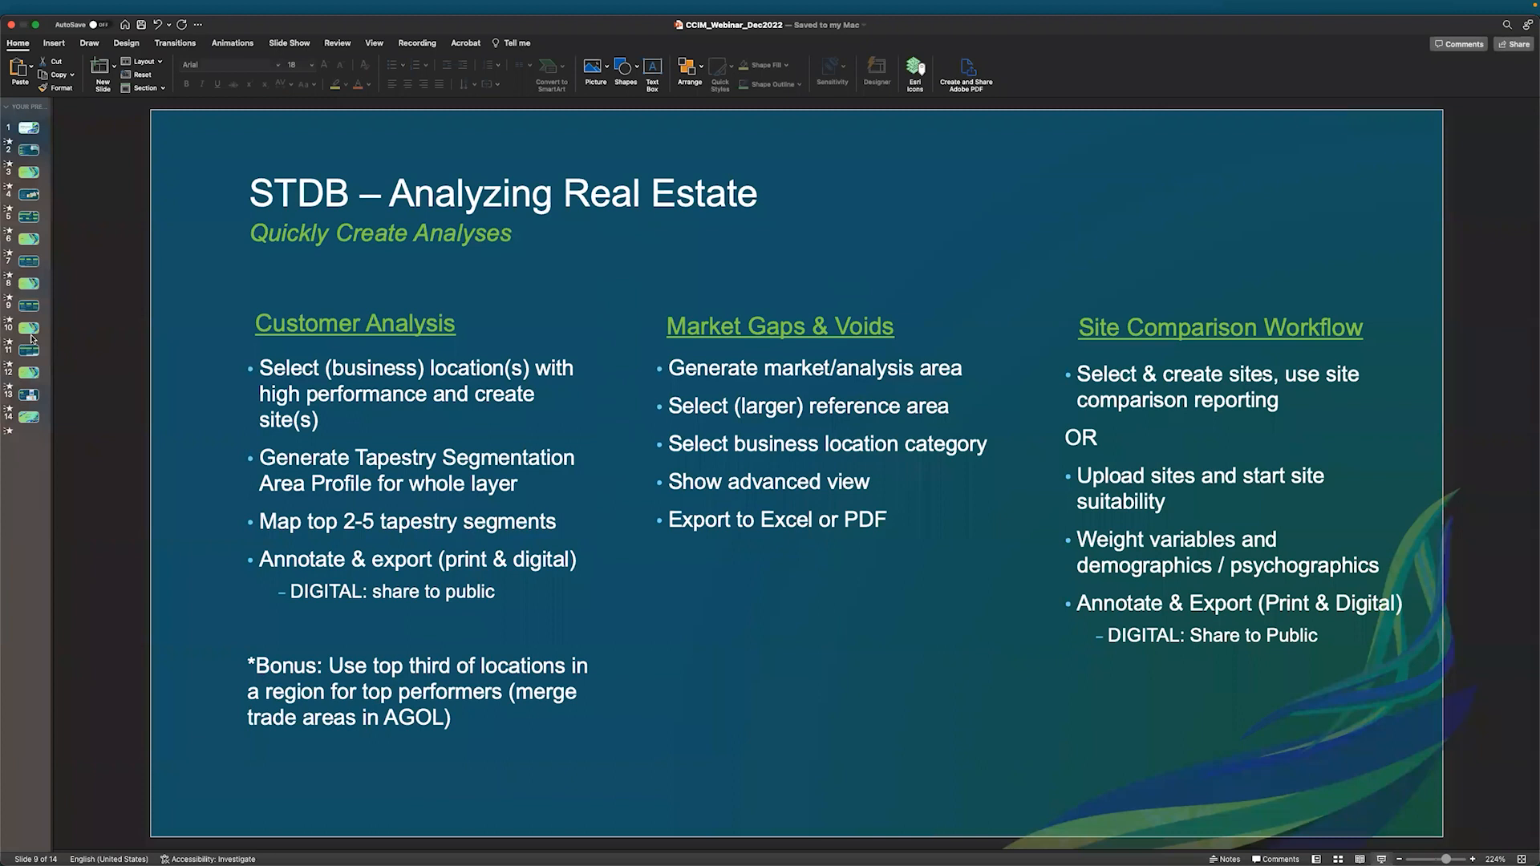
click(30, 334)
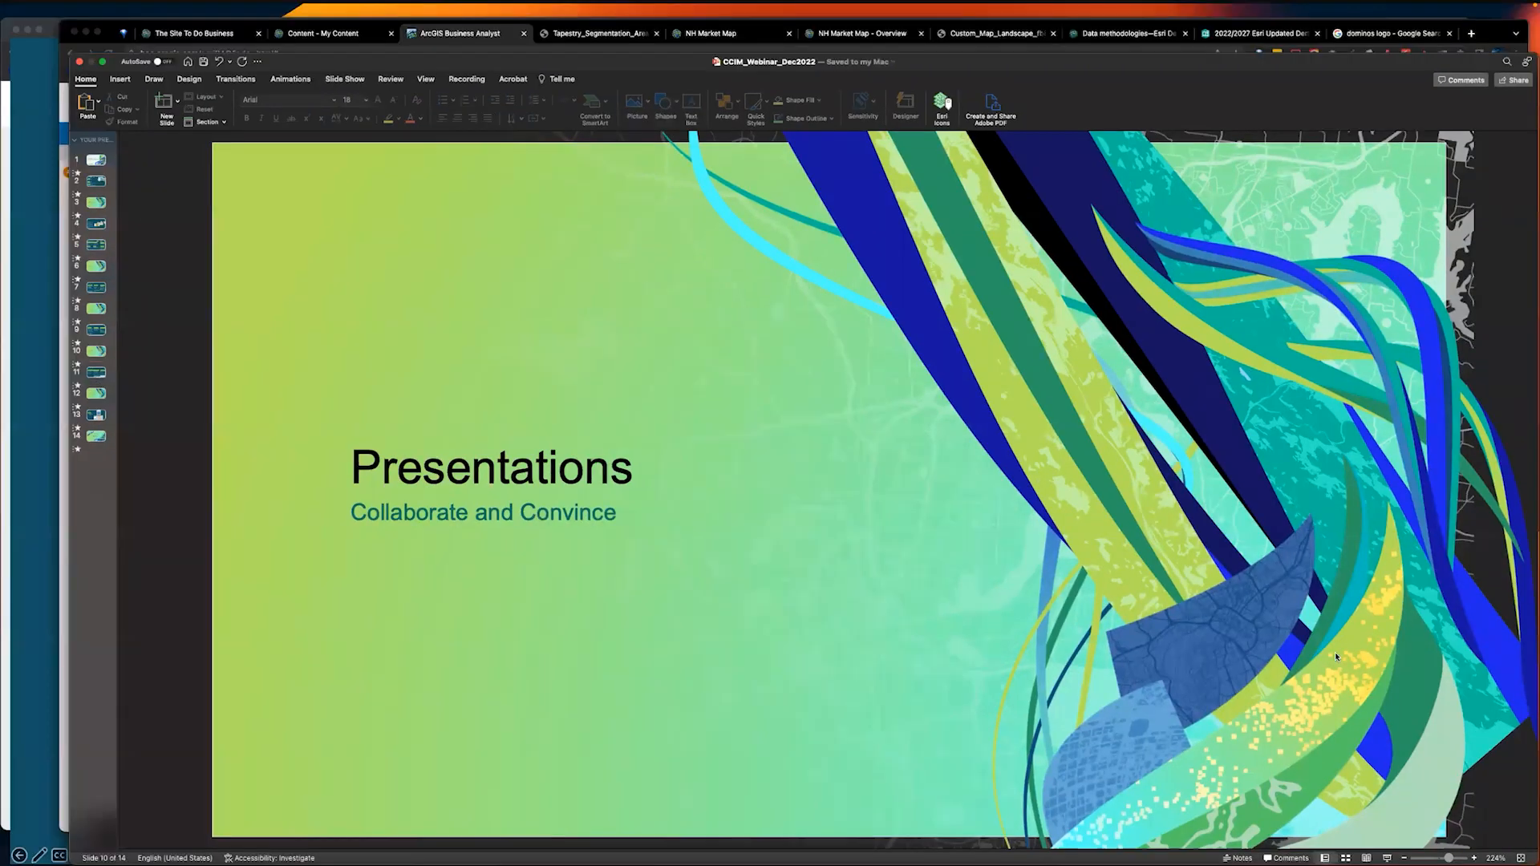
key(ctrl+Up)
click(1167, 401)
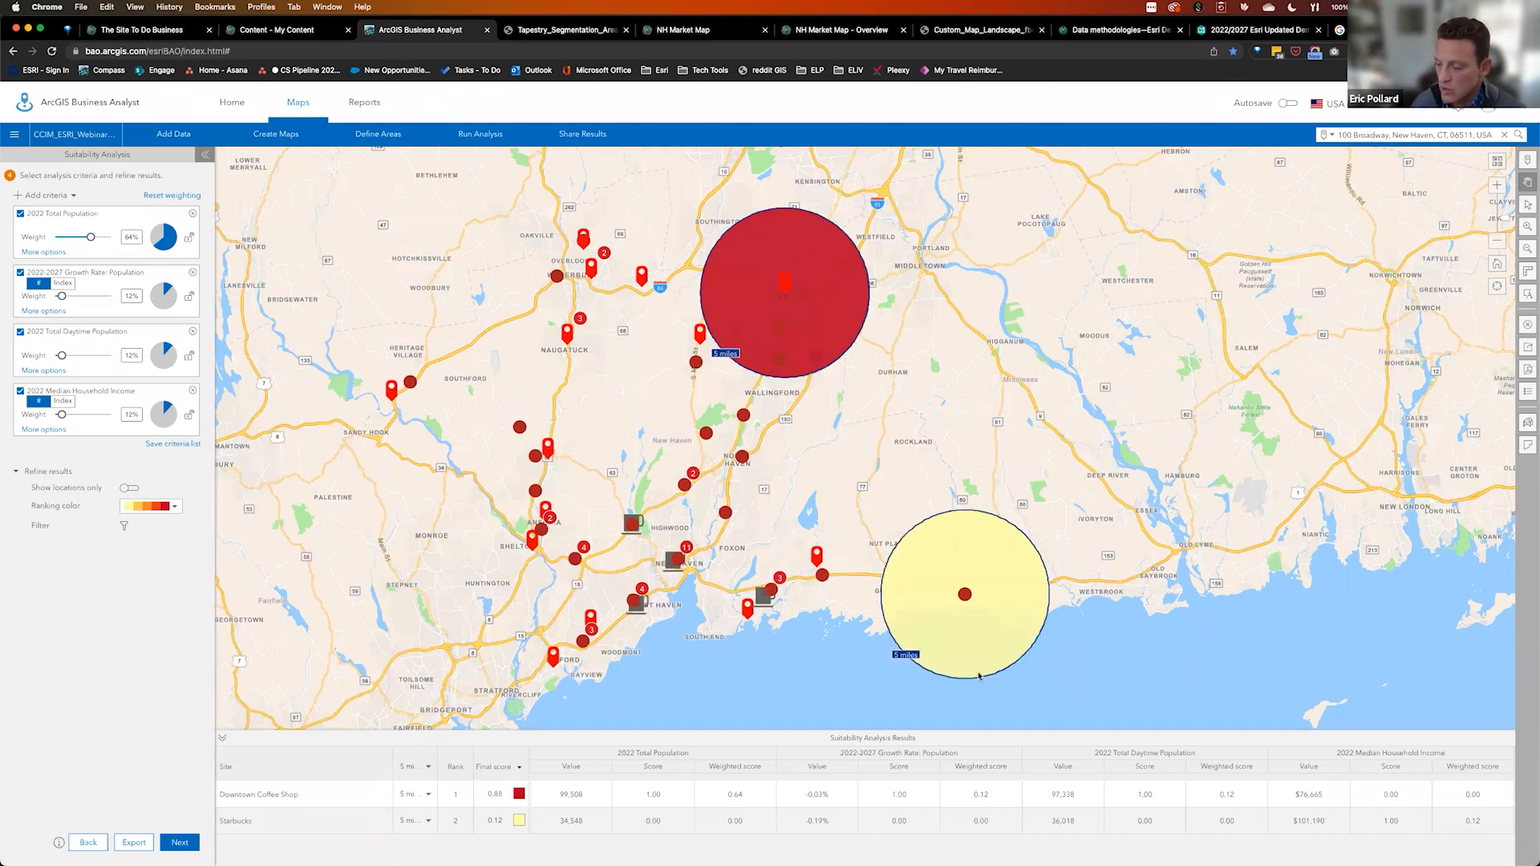
mouse_move(985, 669)
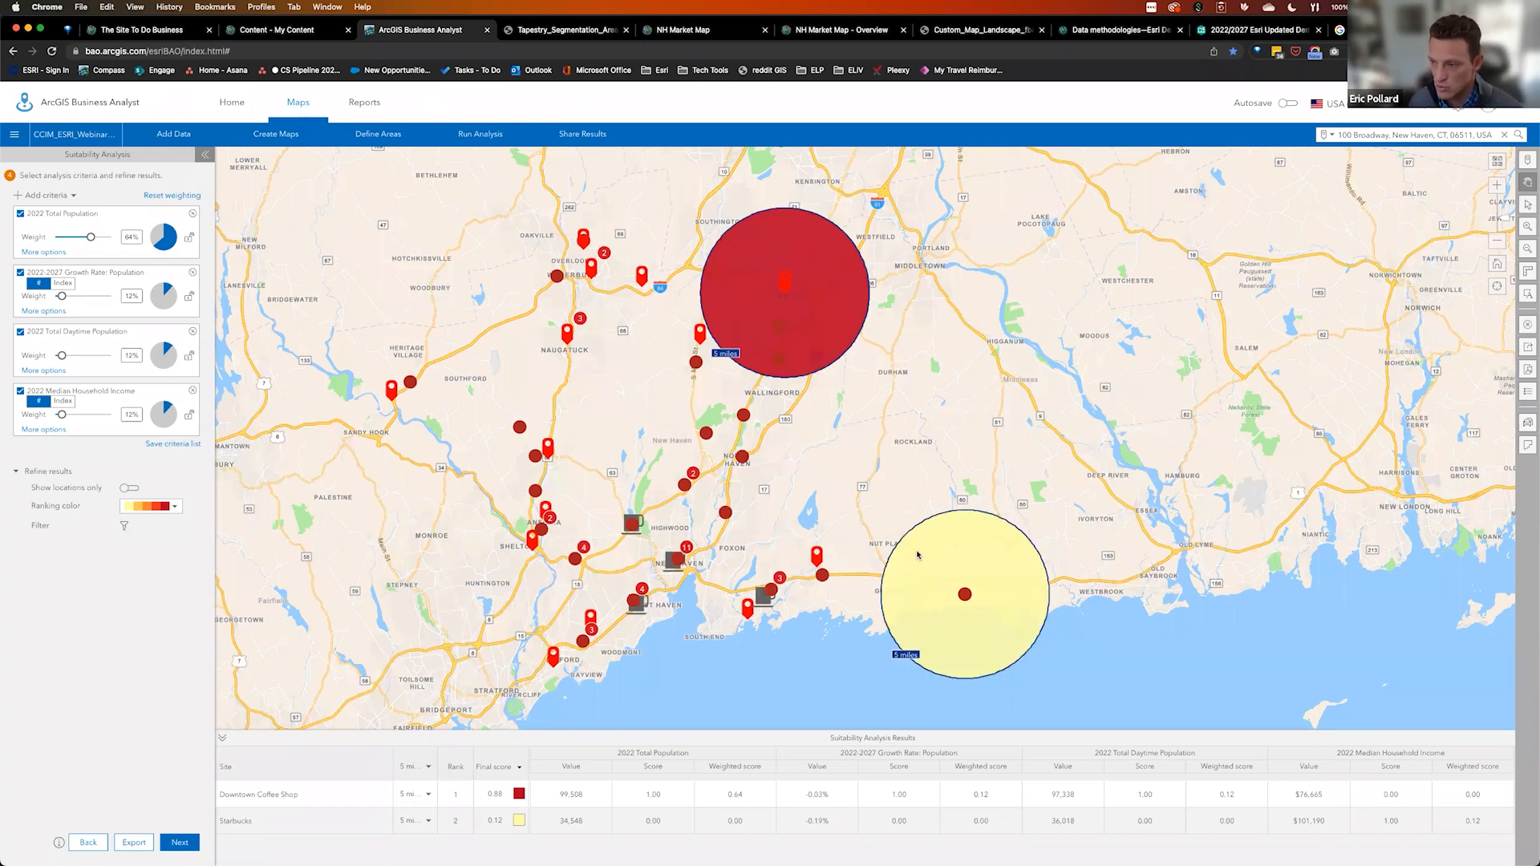
mouse_move(953, 561)
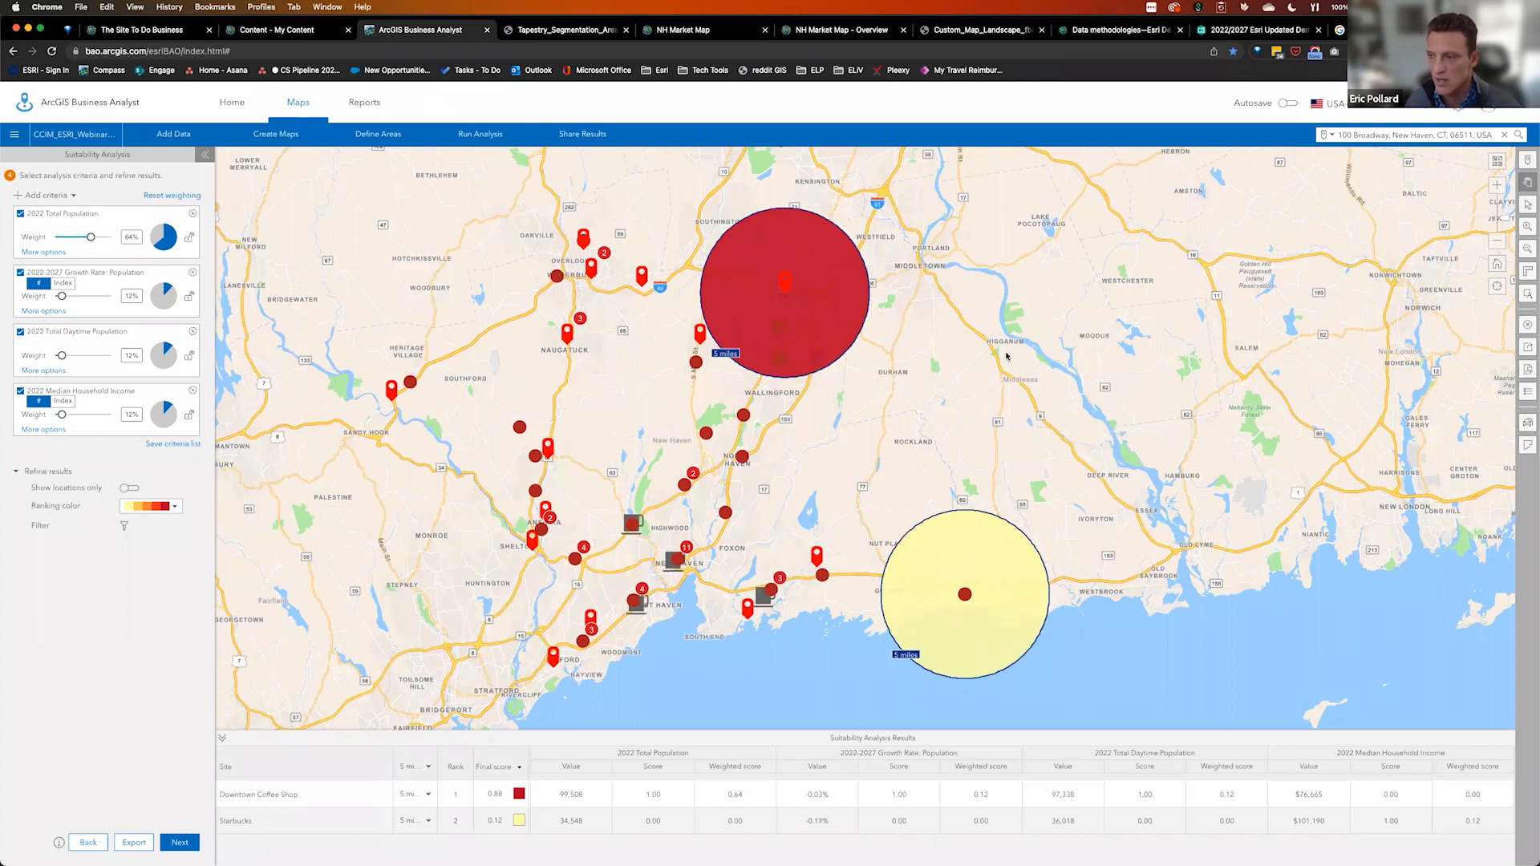
mouse_move(993, 566)
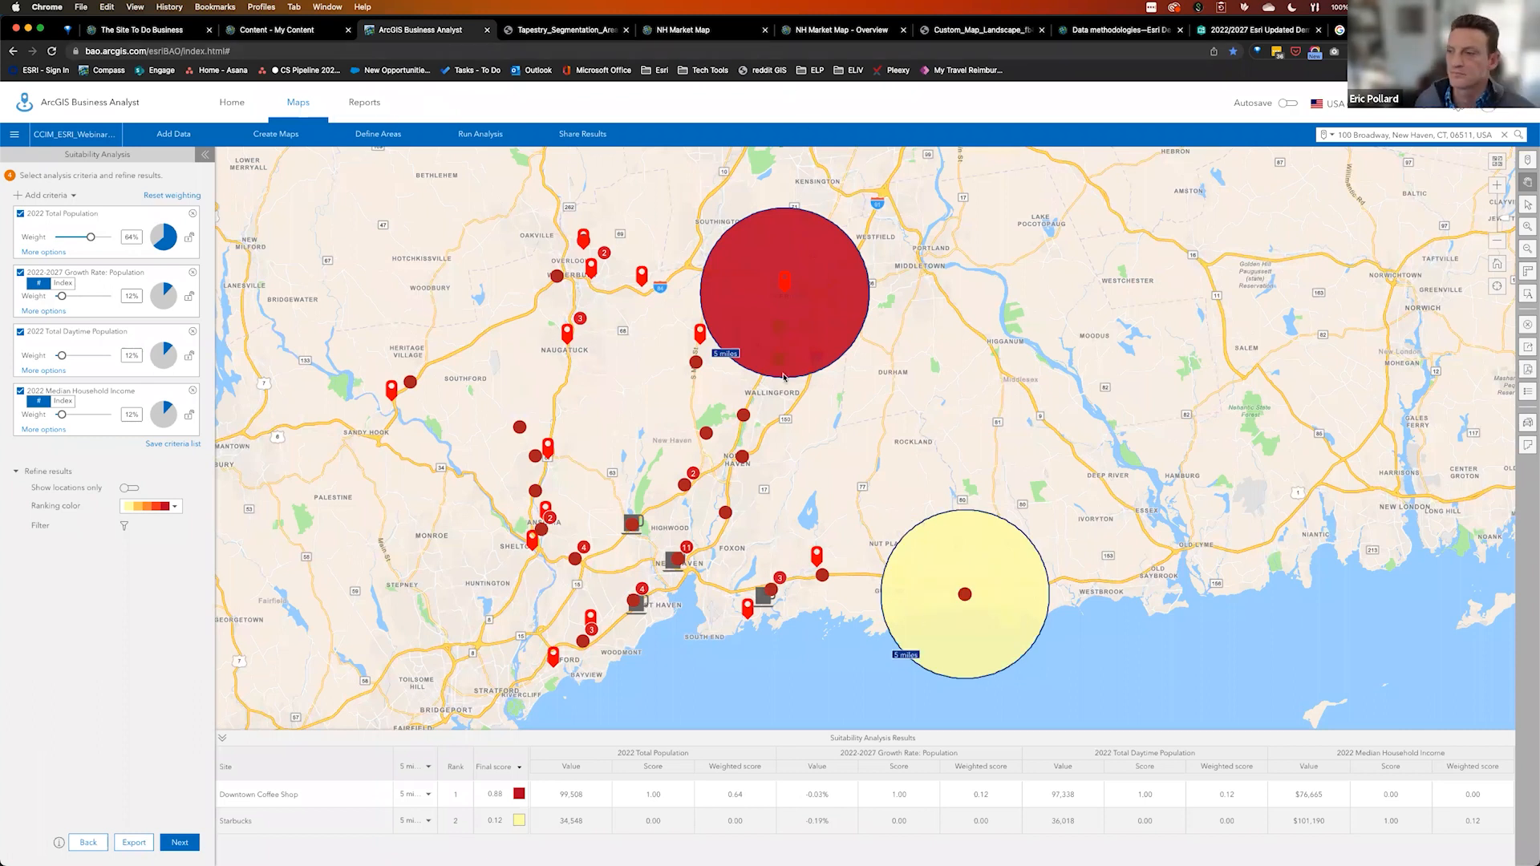
key(ctrl+Up)
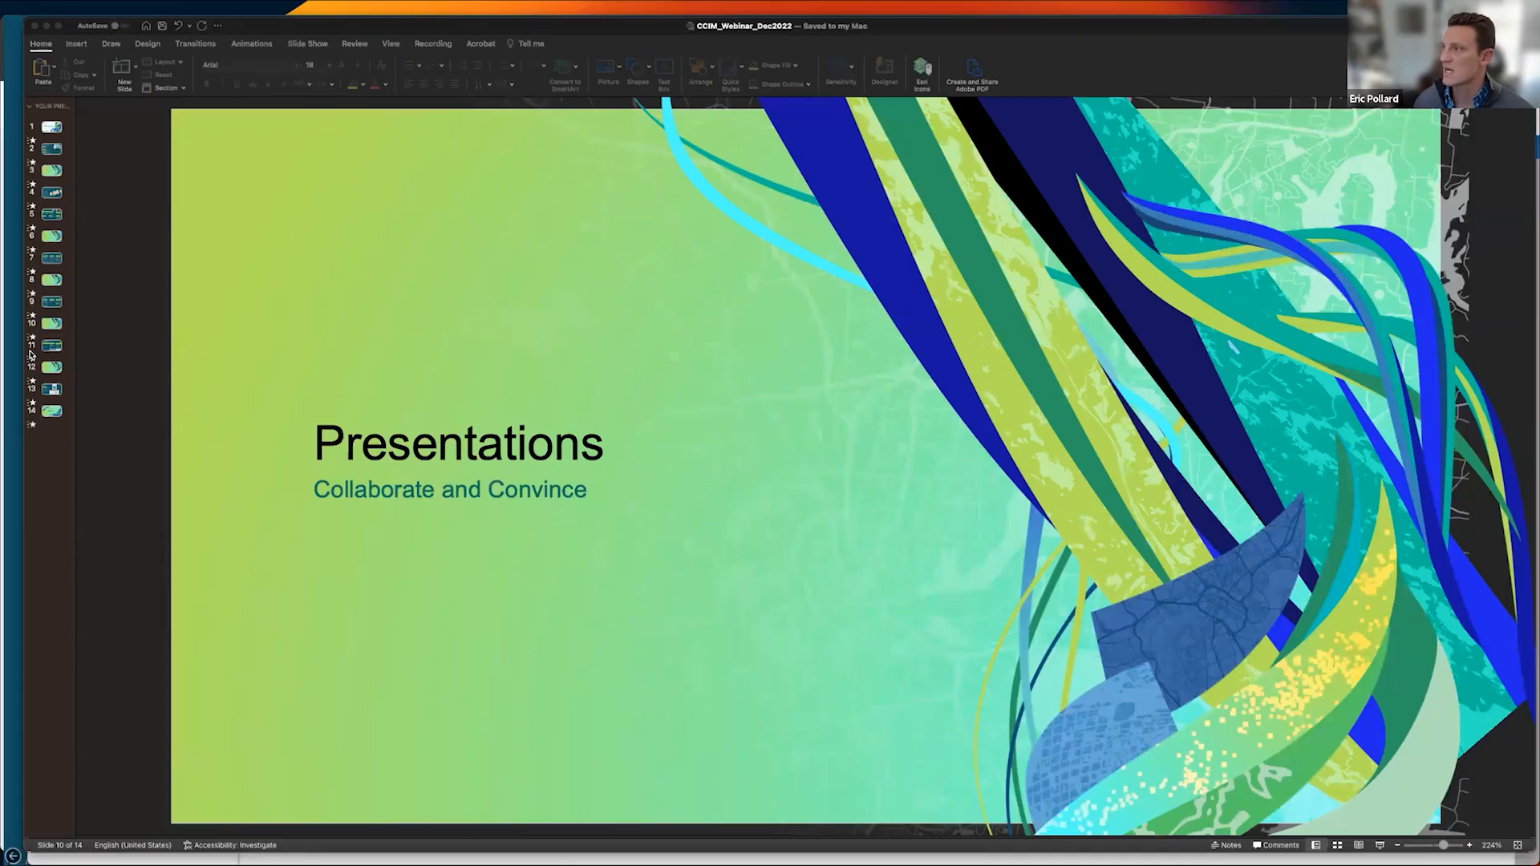
Show slide 11, 'STDB – Presenting Real Estate', in PowerPoint, then return to the ArcGIS map
click(30, 353)
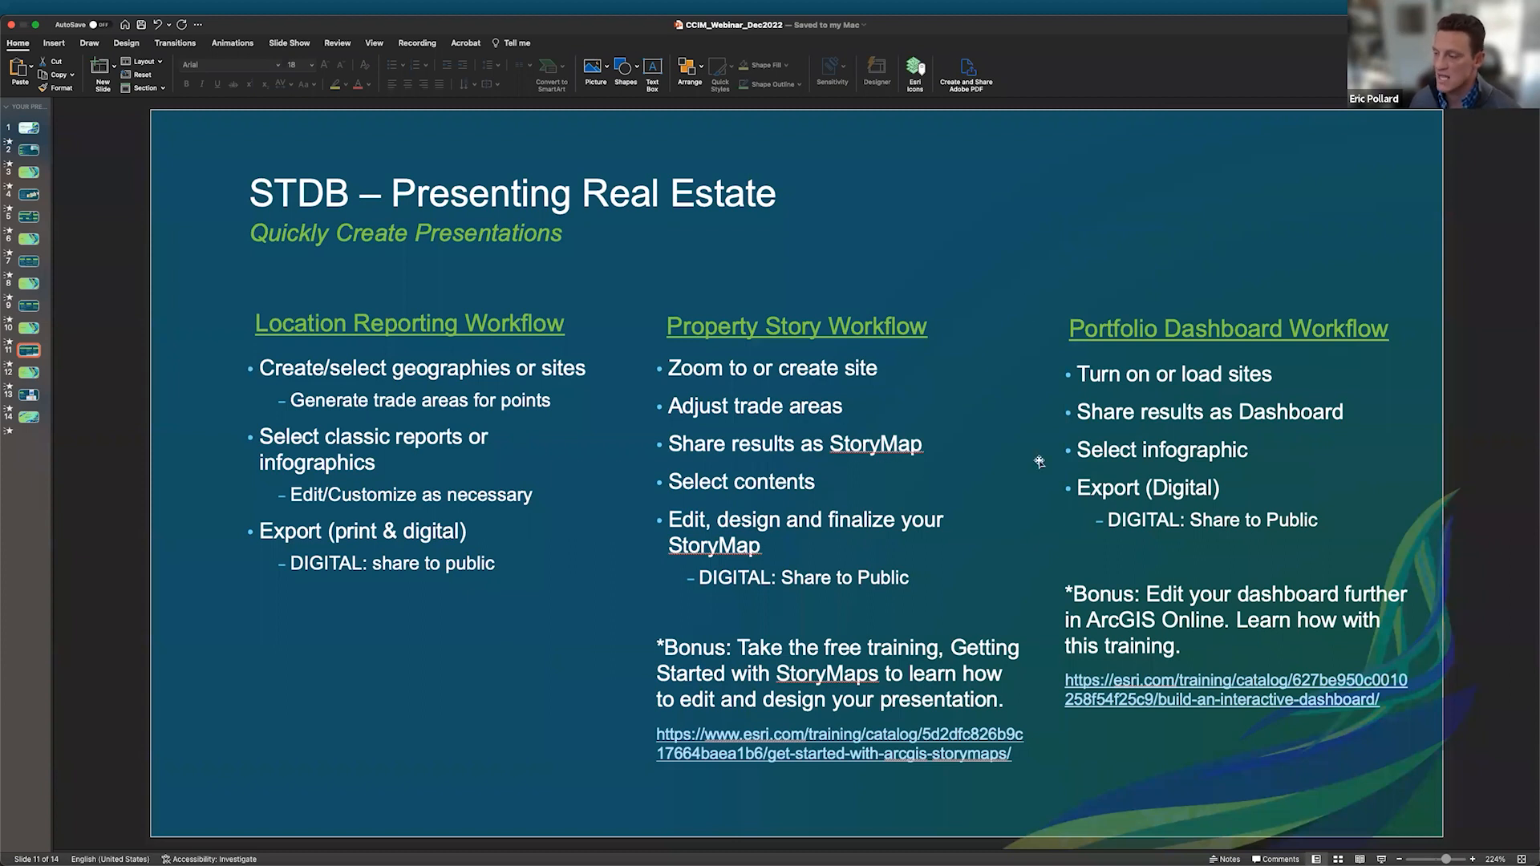
key(ctrl+Up)
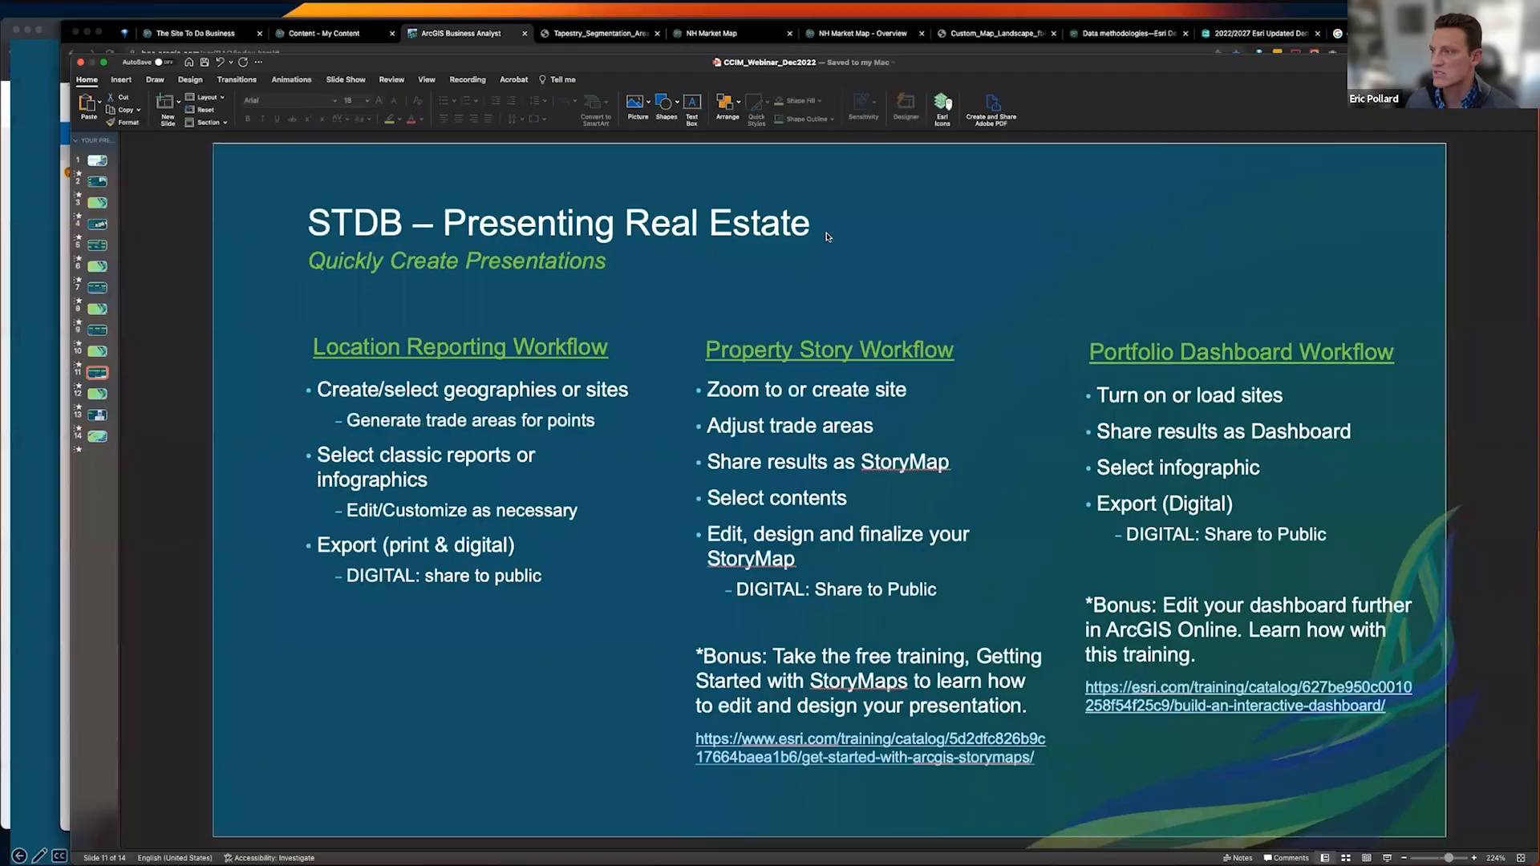
click(921, 269)
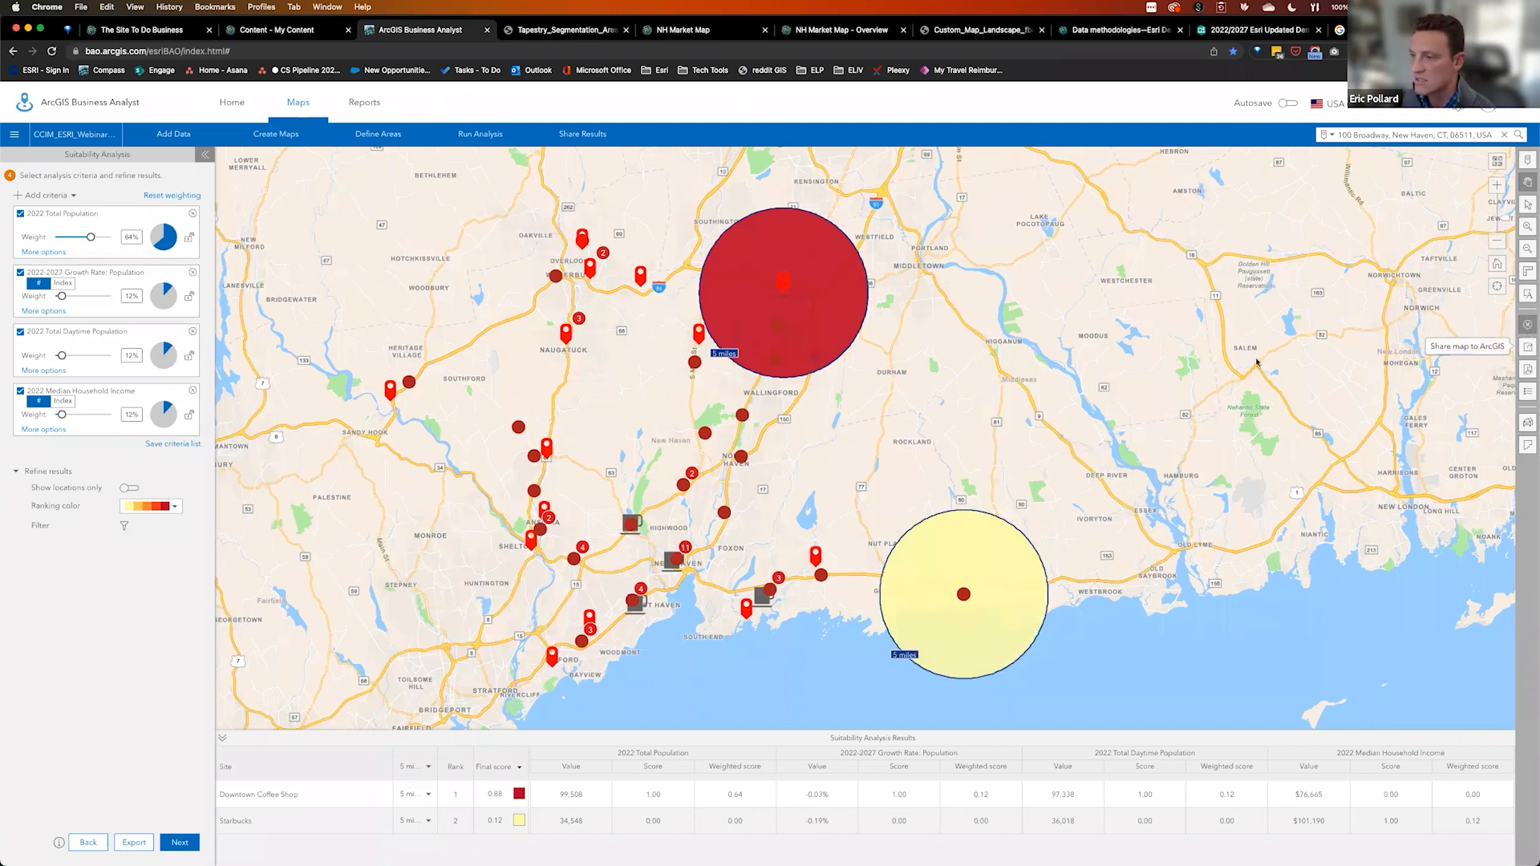
Clear the Suitability Analysis results and drop a new site pin on a Guilford street
click(657, 552)
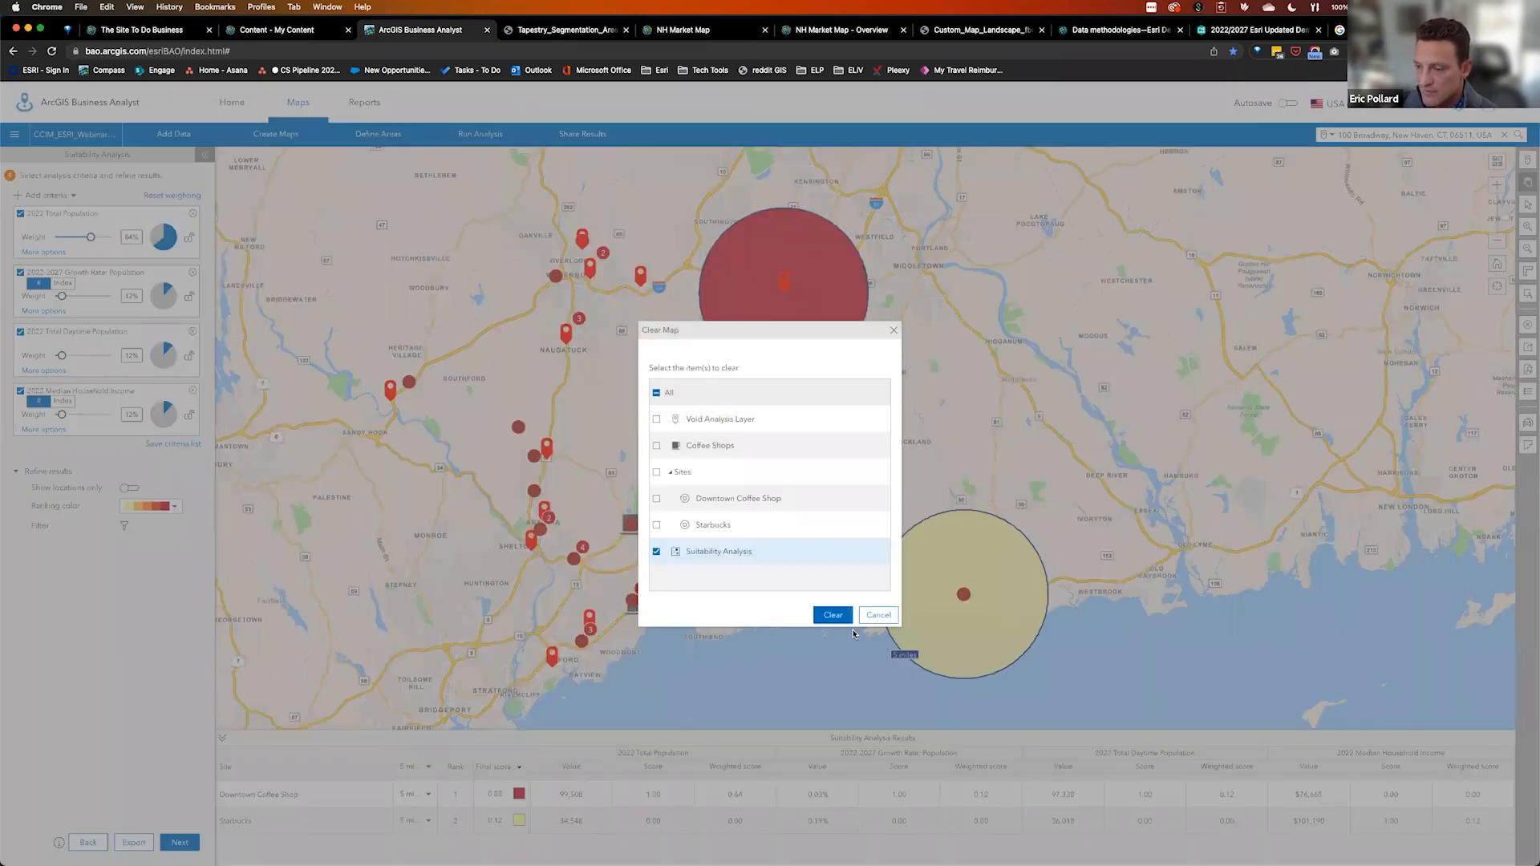
click(833, 615)
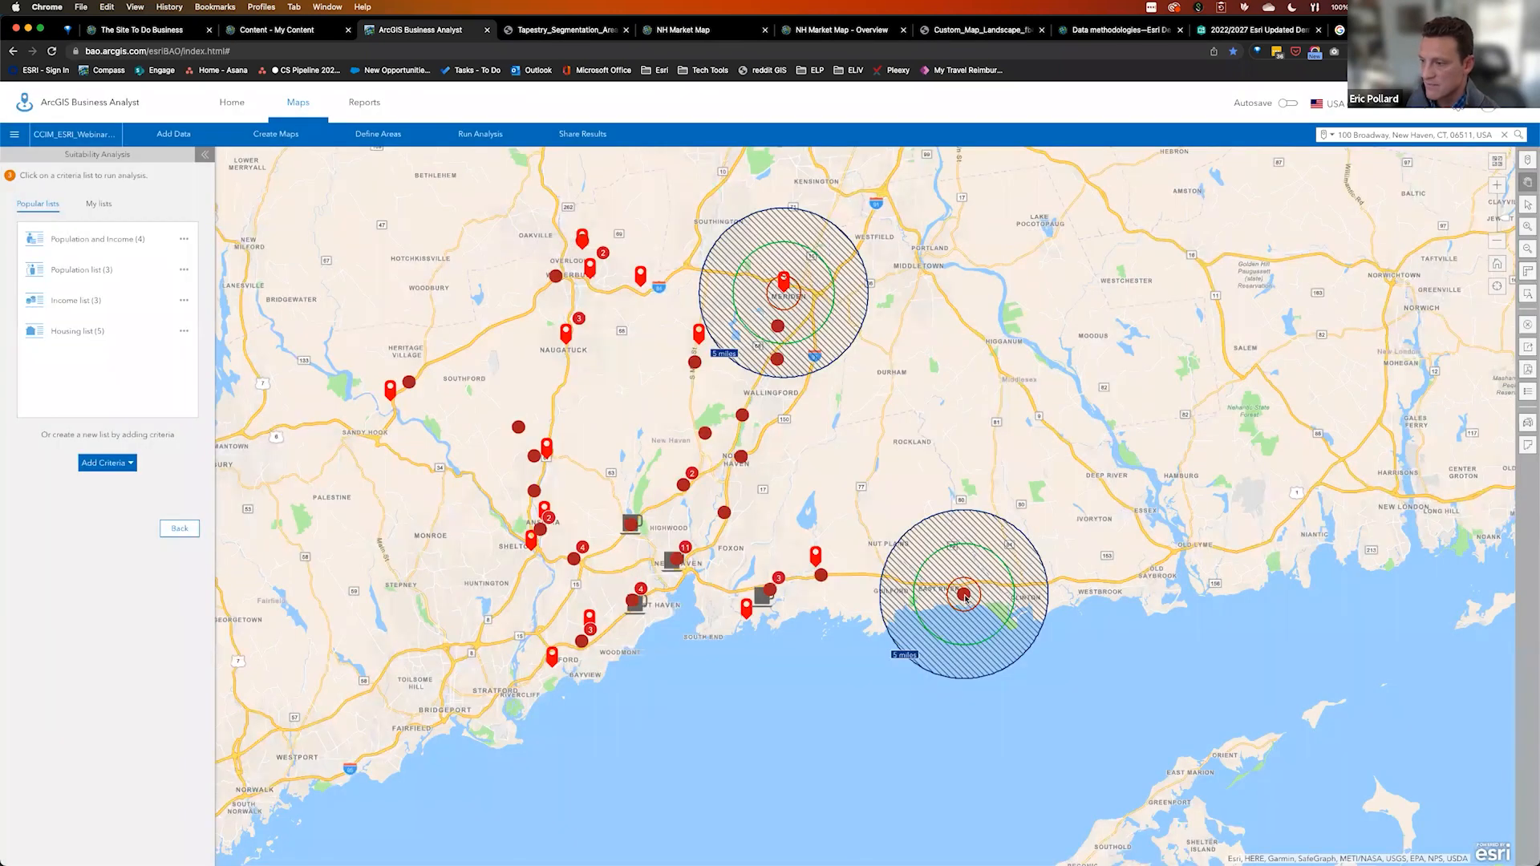
click(965, 597)
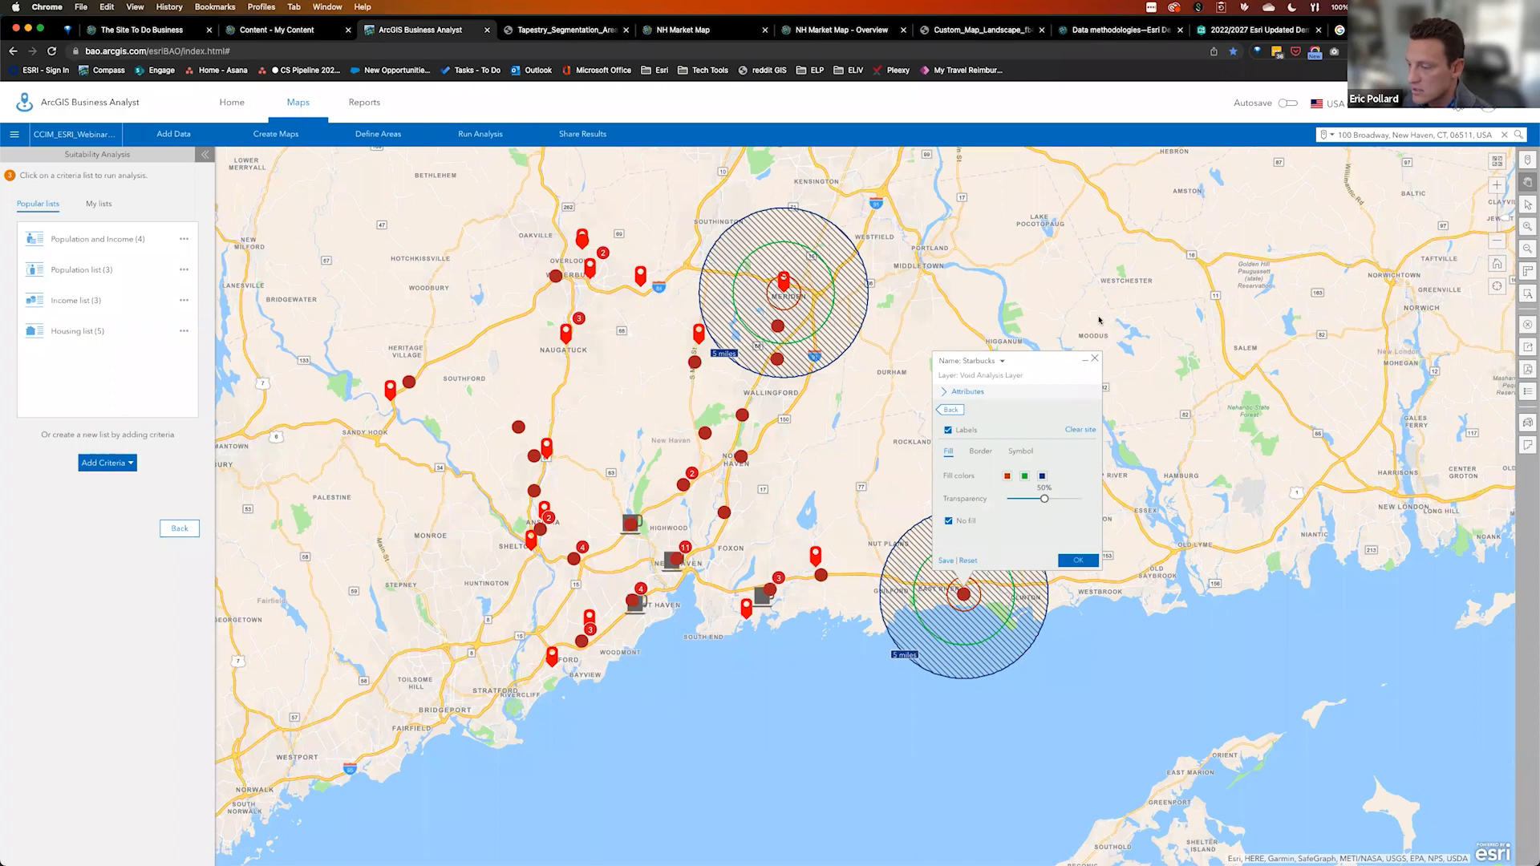
click(1096, 359)
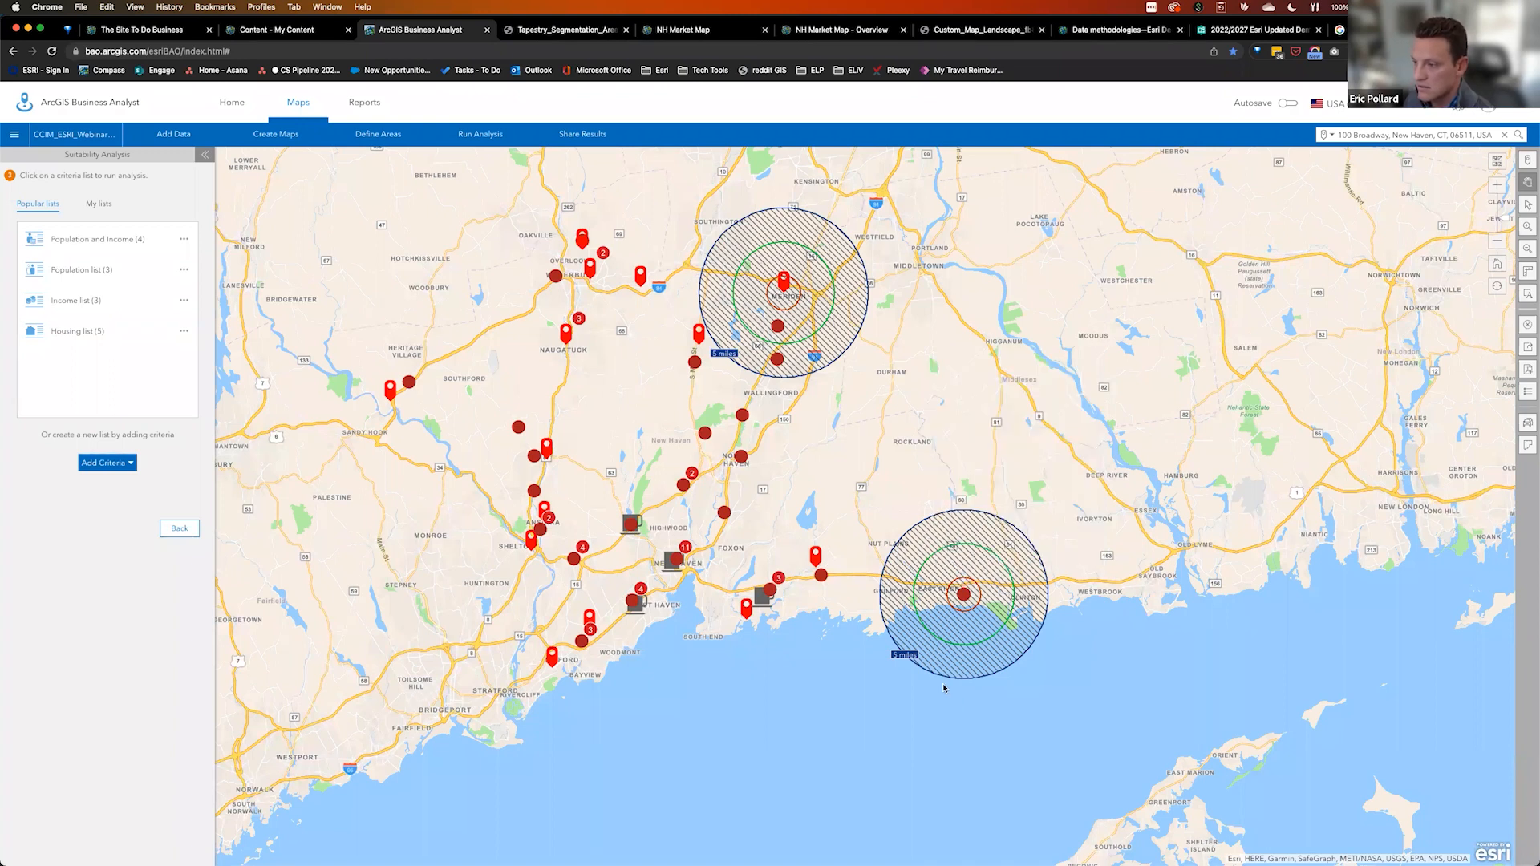
click(966, 597)
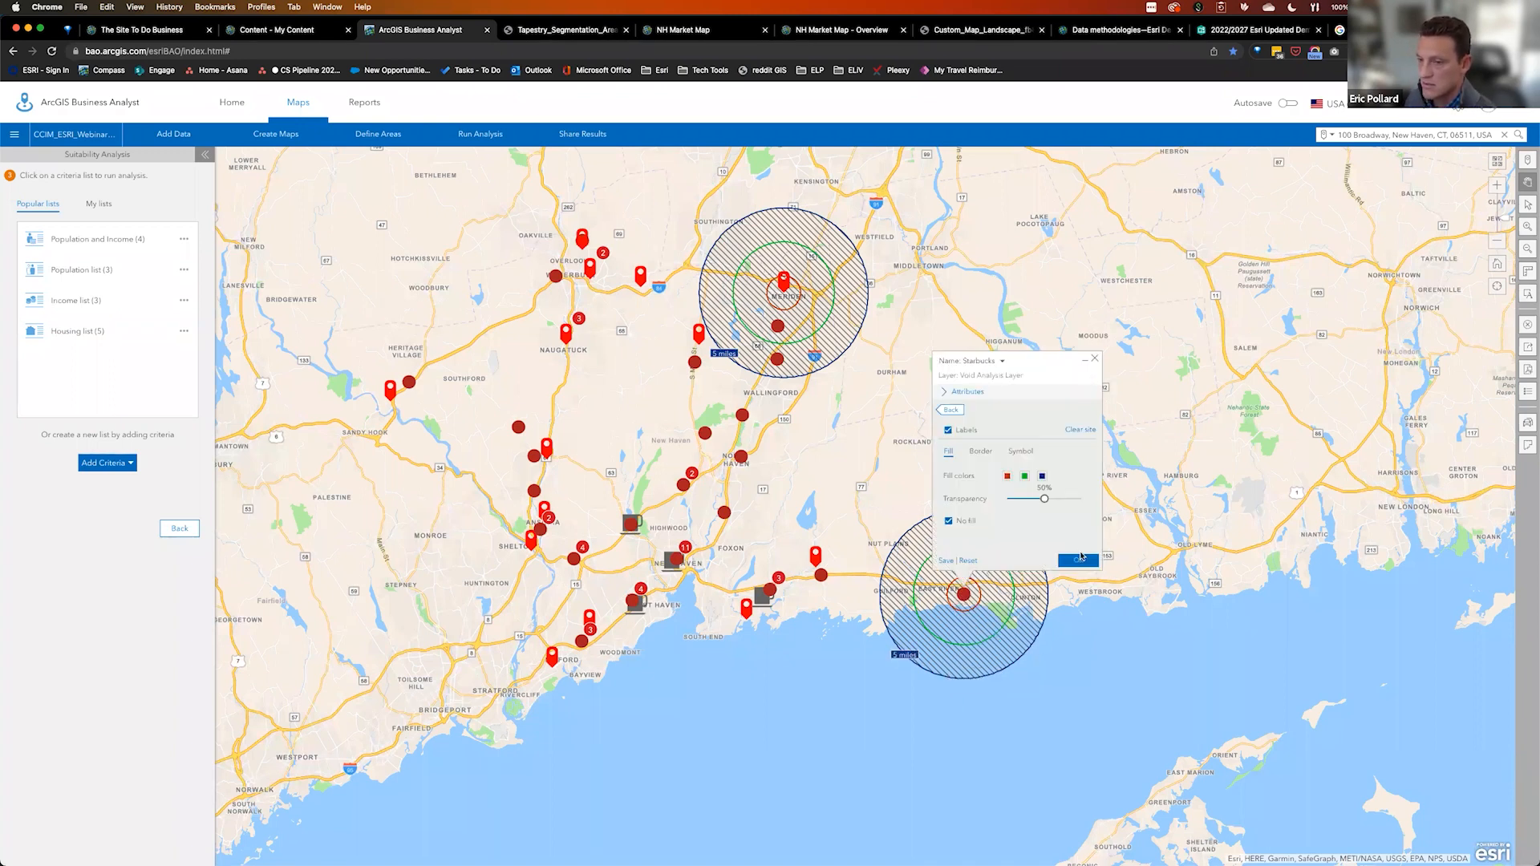
click(1528, 162)
click(851, 584)
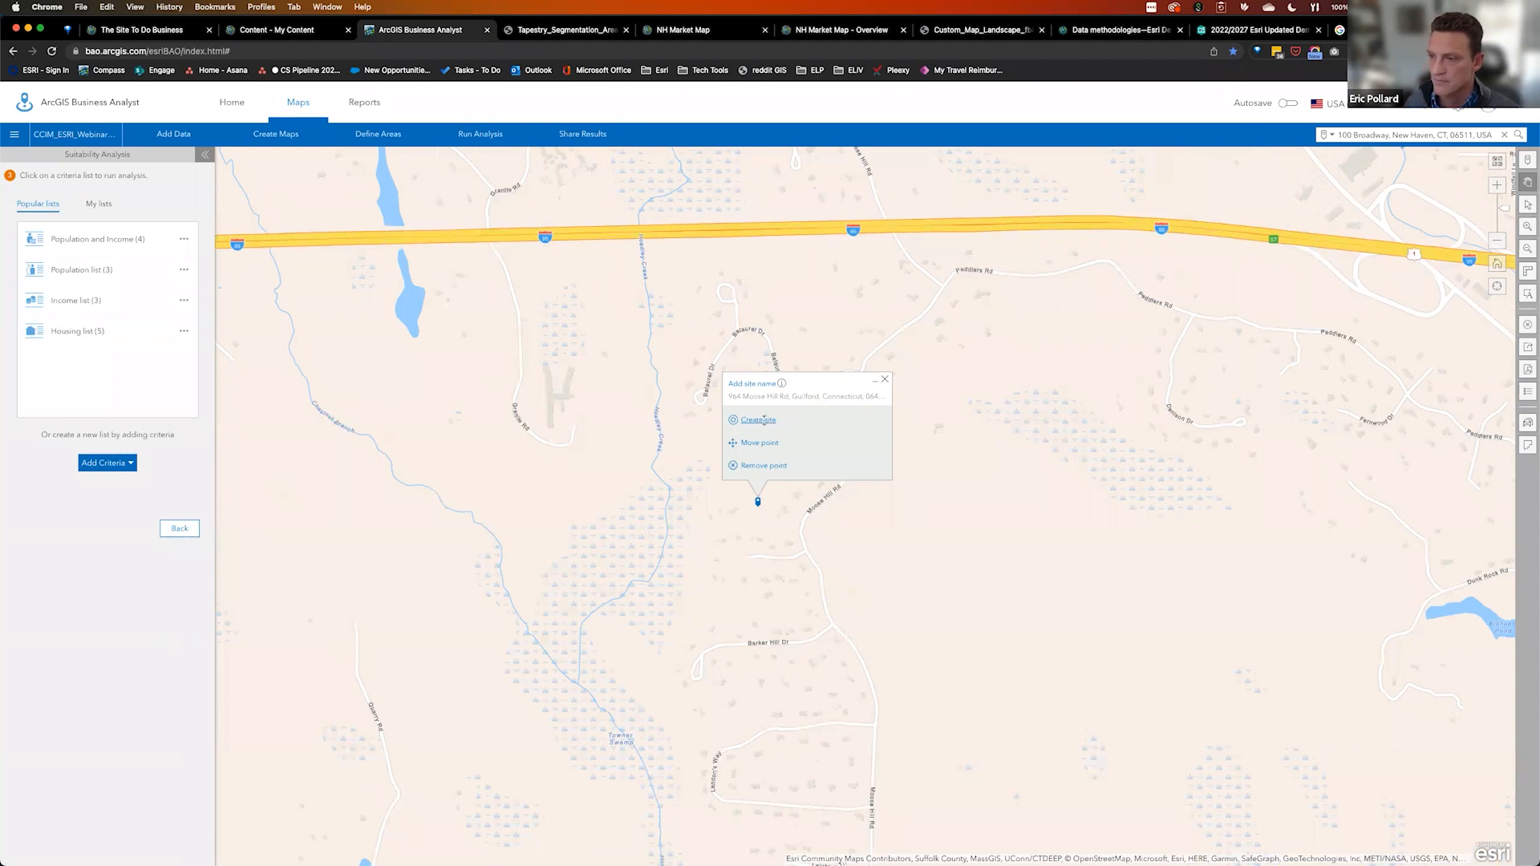
Create a site from the Guilford point with 1, 3 and 5-mile rings
click(763, 421)
click(872, 471)
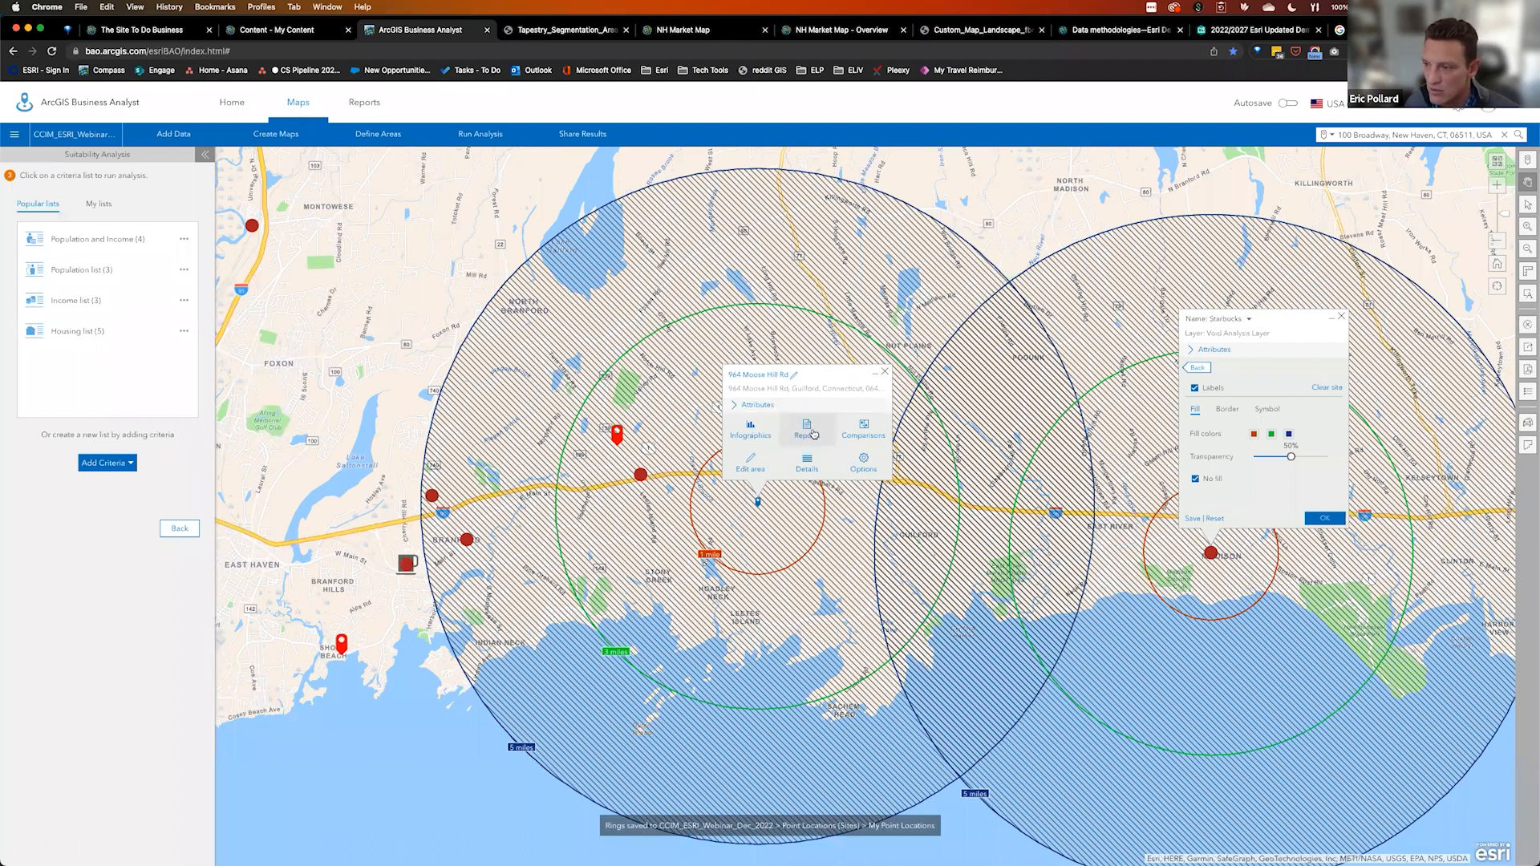
Pick the Traffic Count Map report from the Guilford site's report list
click(804, 433)
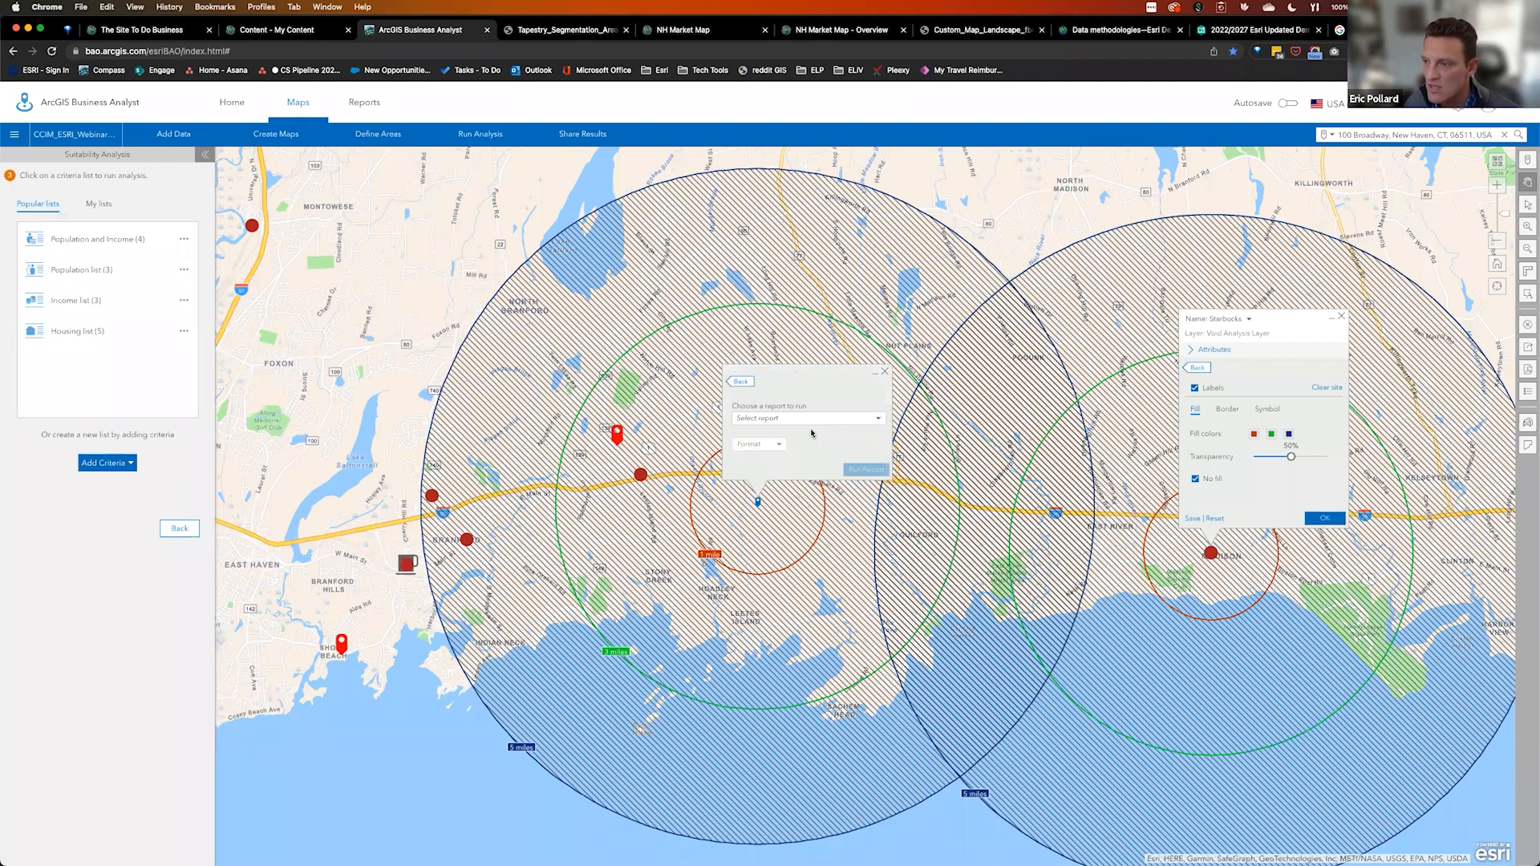
click(878, 419)
scroll(834, 595, down, 1)
scroll(833, 595, down, 10)
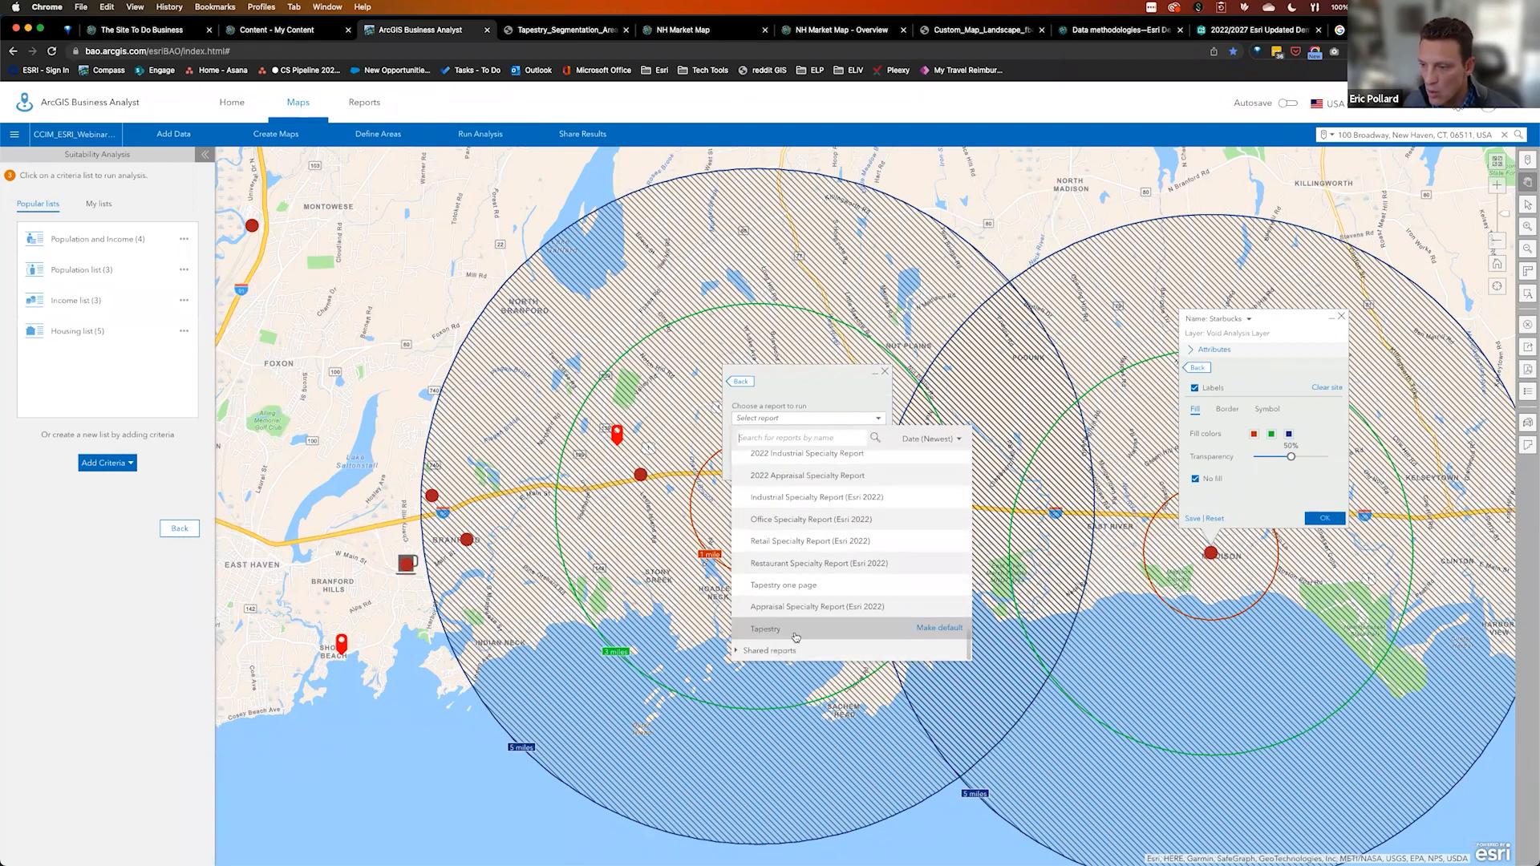
scroll(759, 629, up, 5)
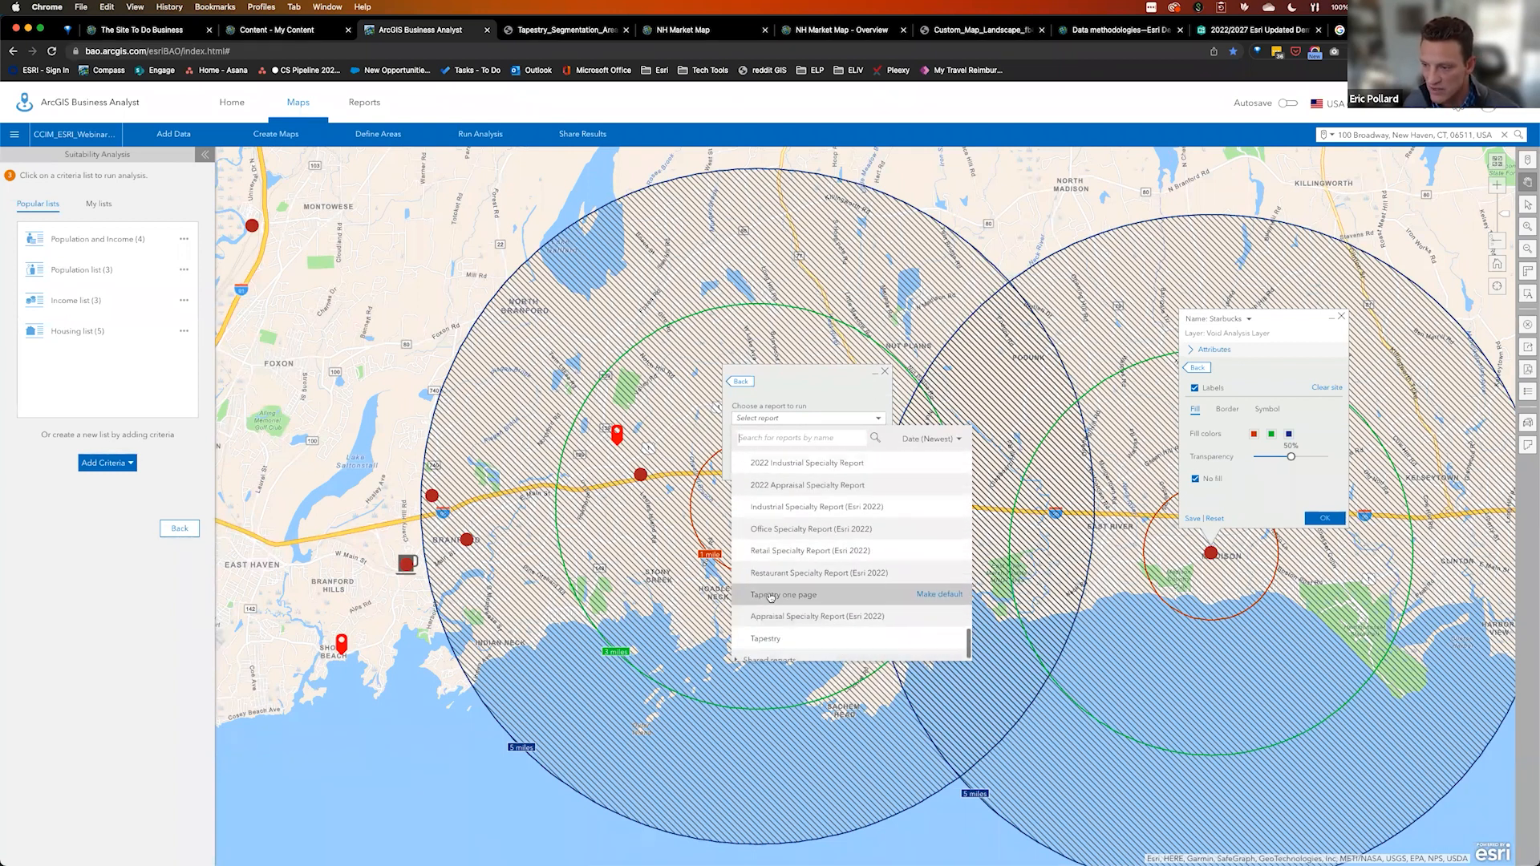
scroll(770, 596, down, 3)
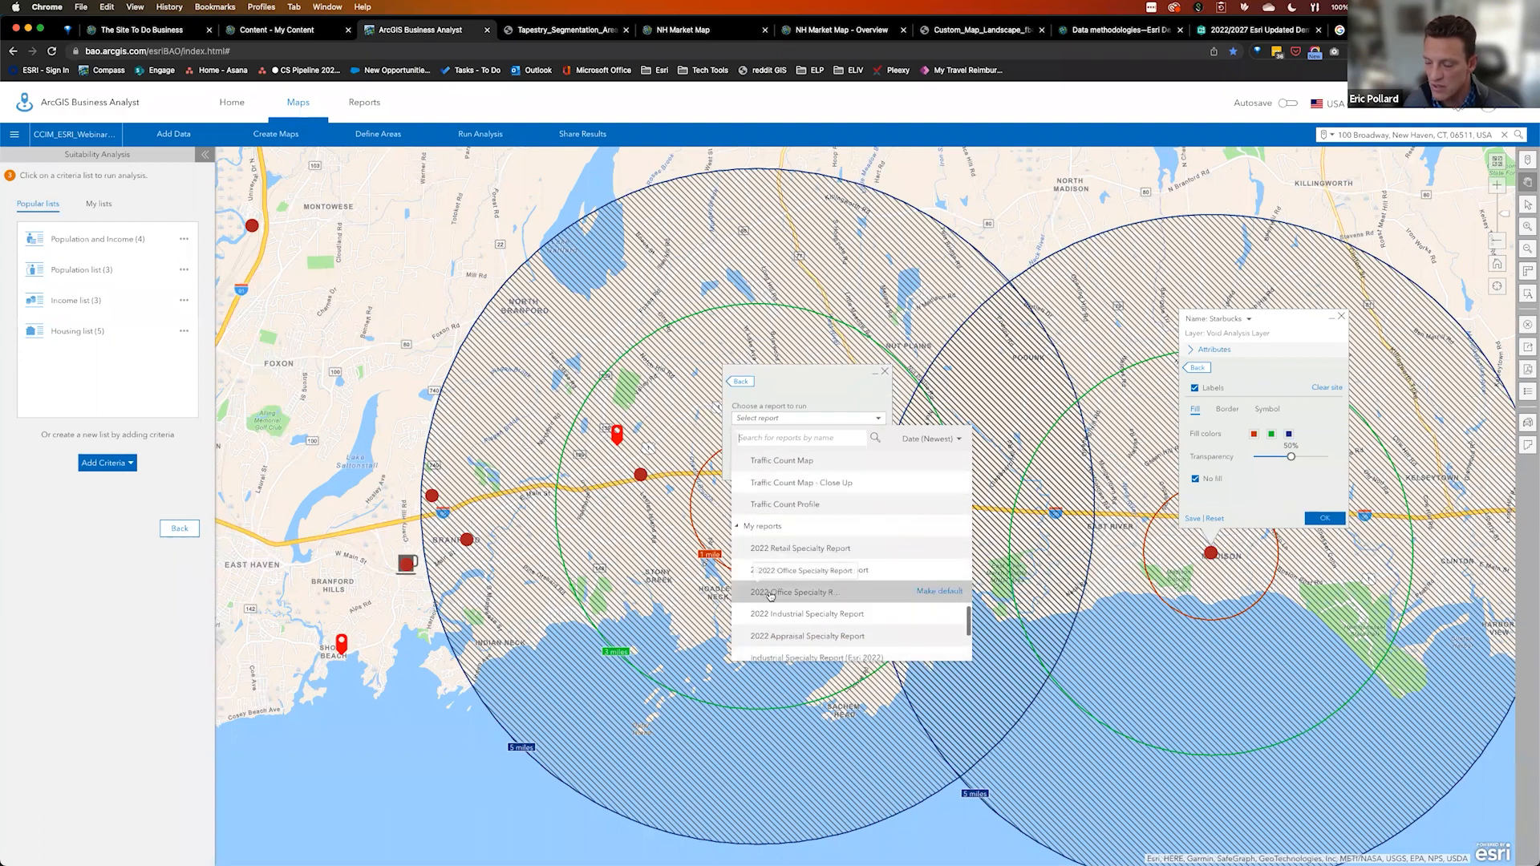
scroll(798, 593, up, 4)
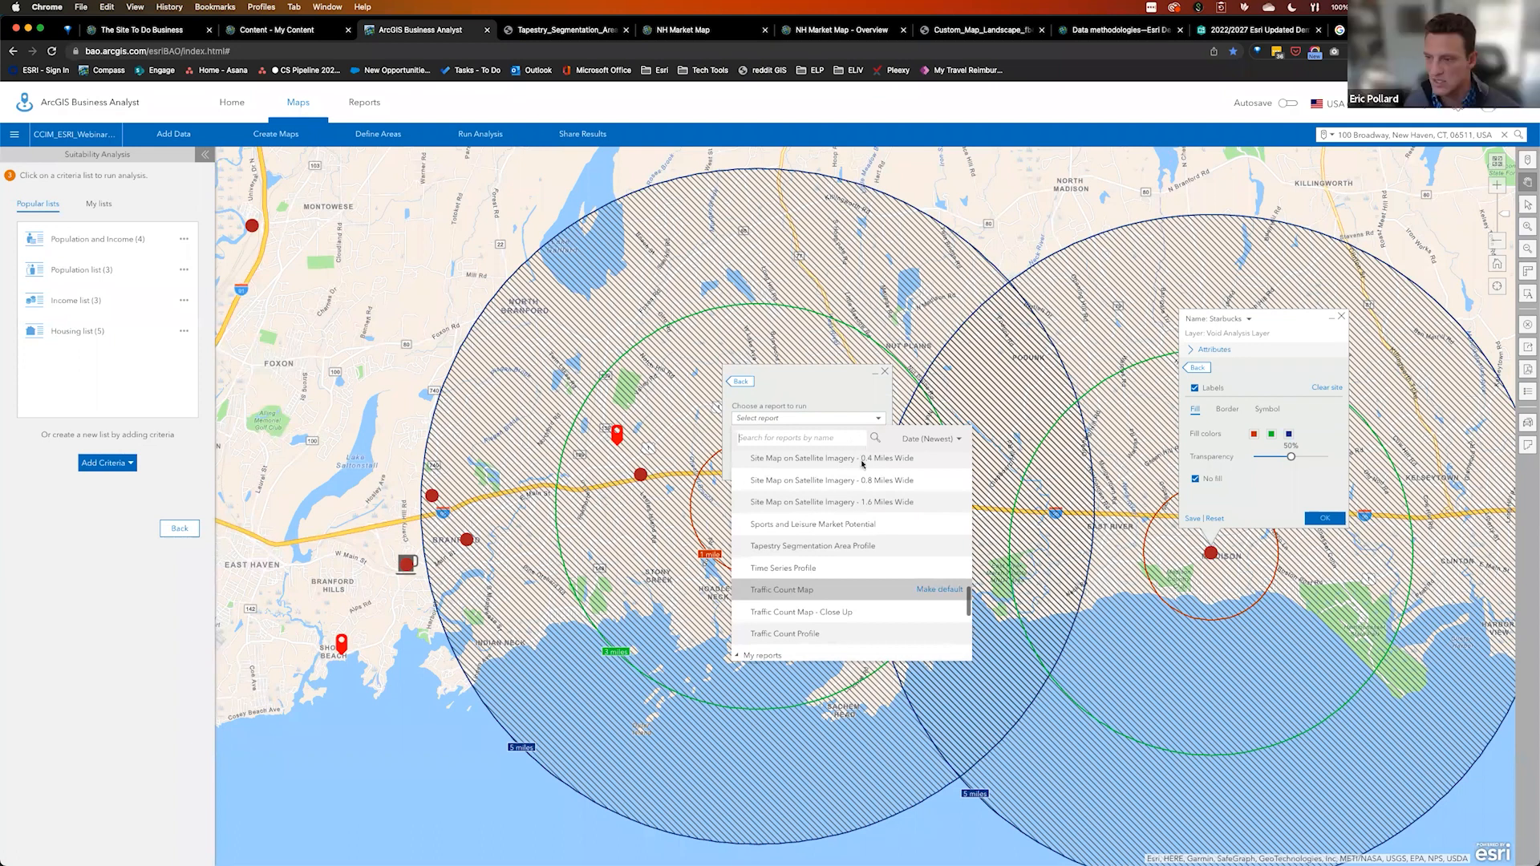
click(794, 590)
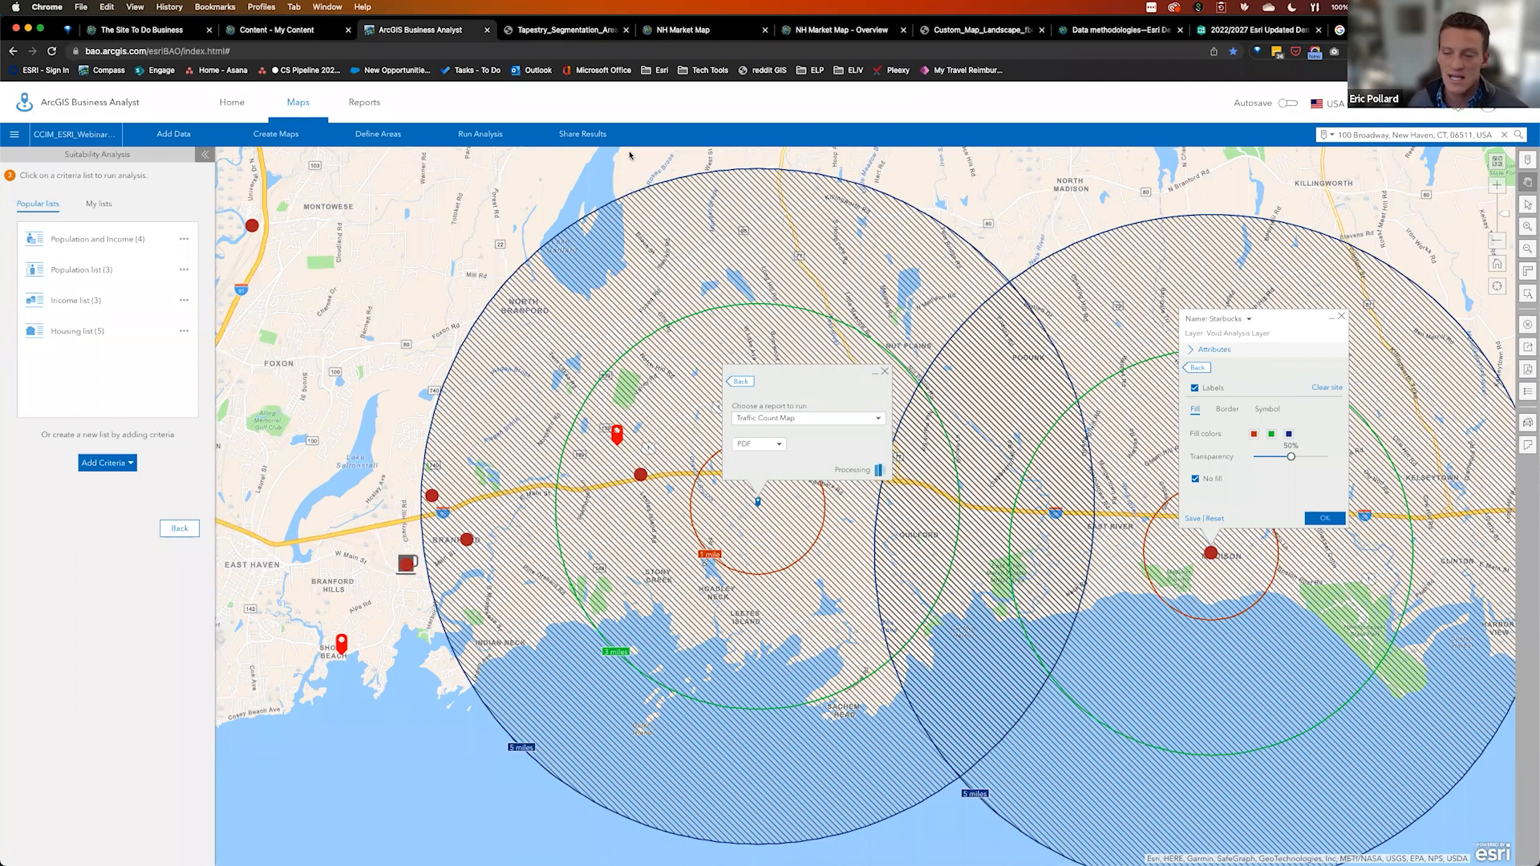
Check the sharing options for the report results, then show all open windows
click(583, 137)
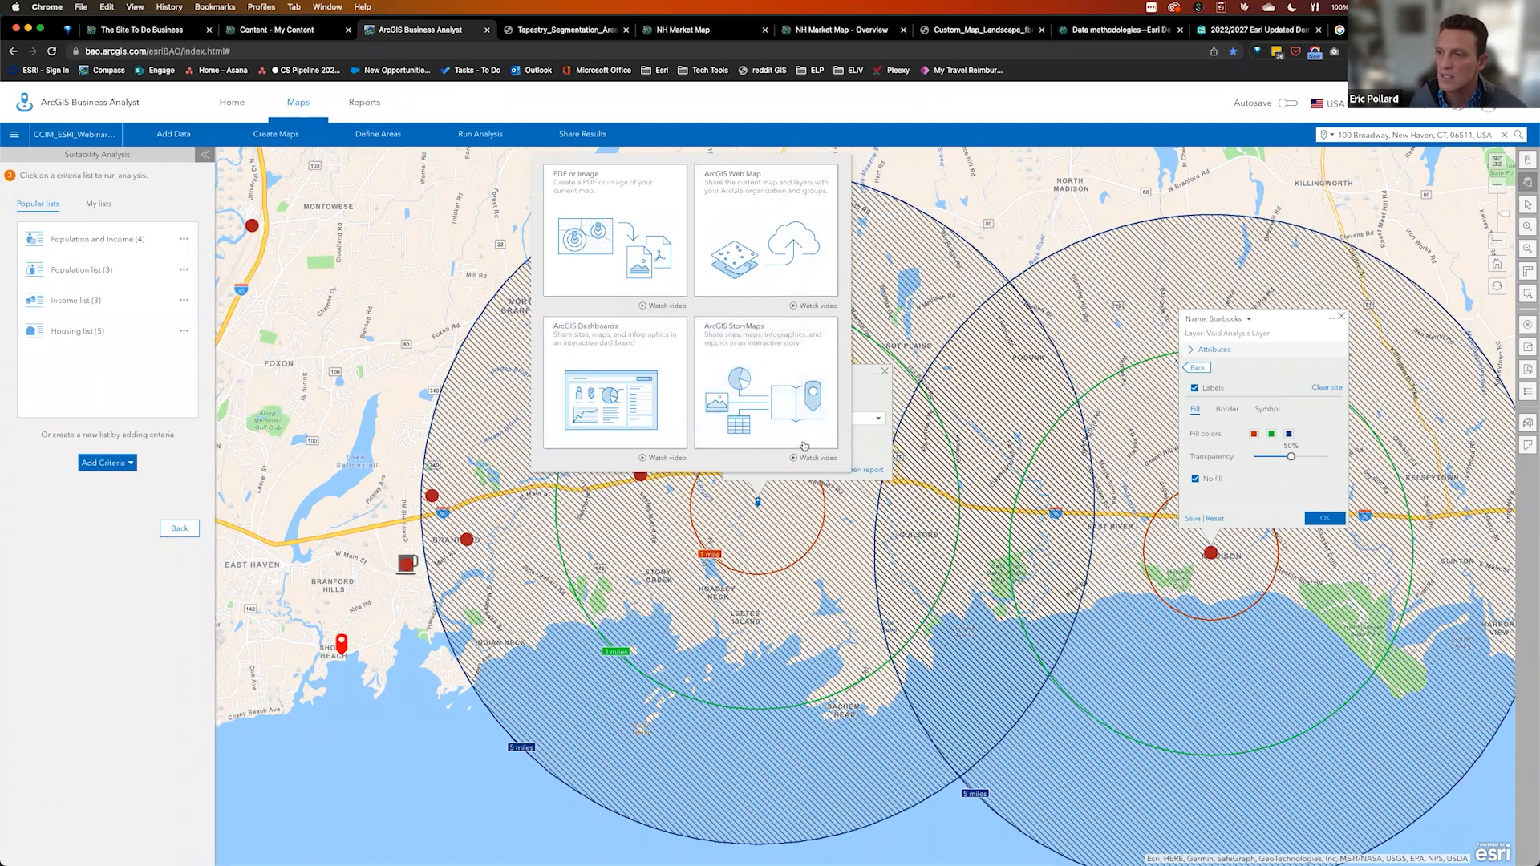
click(879, 399)
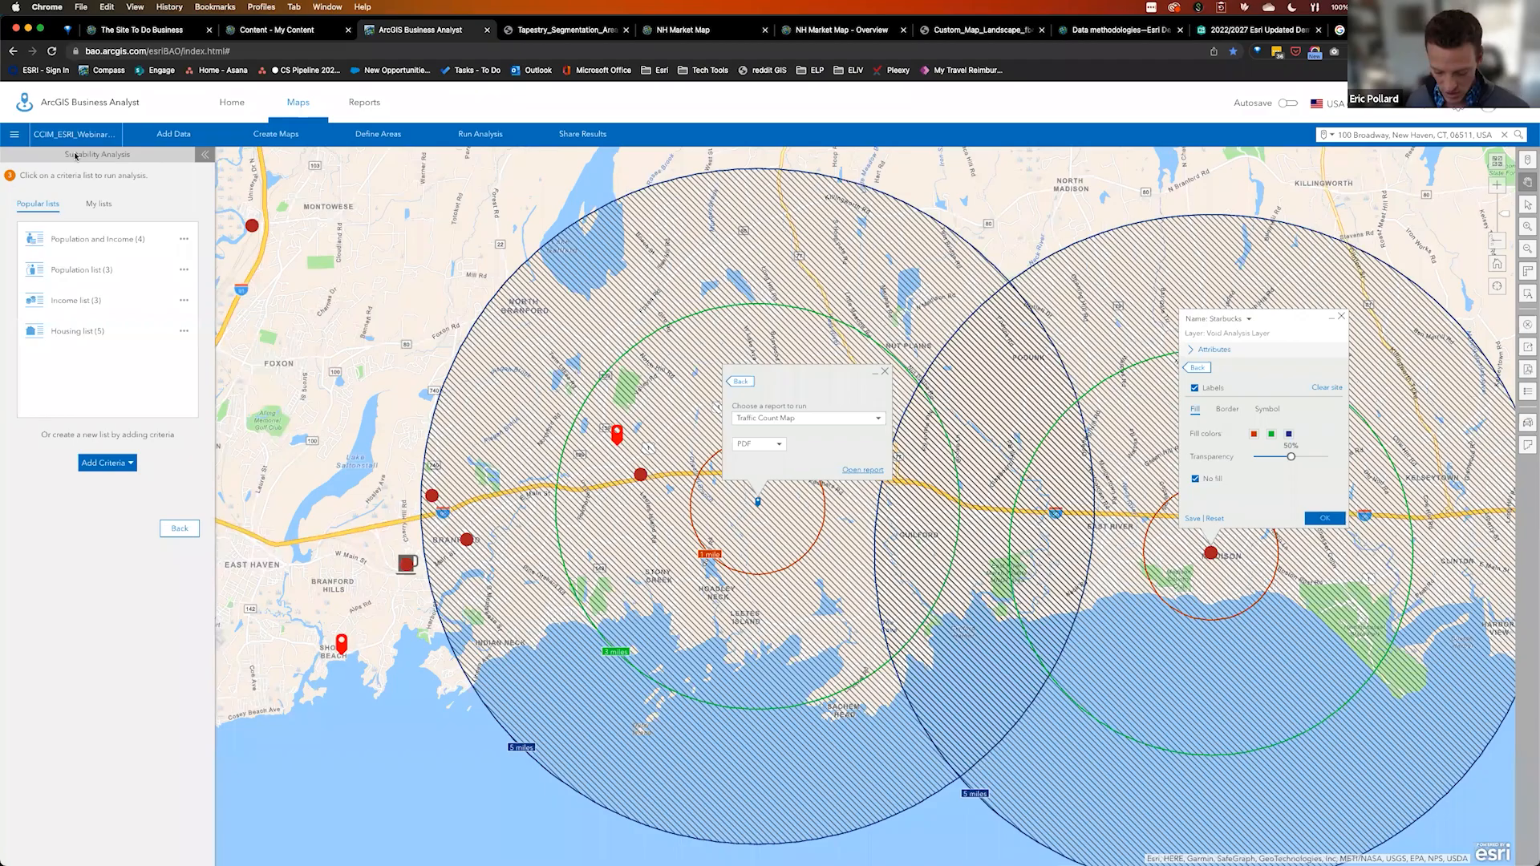
key(ctrl+Up)
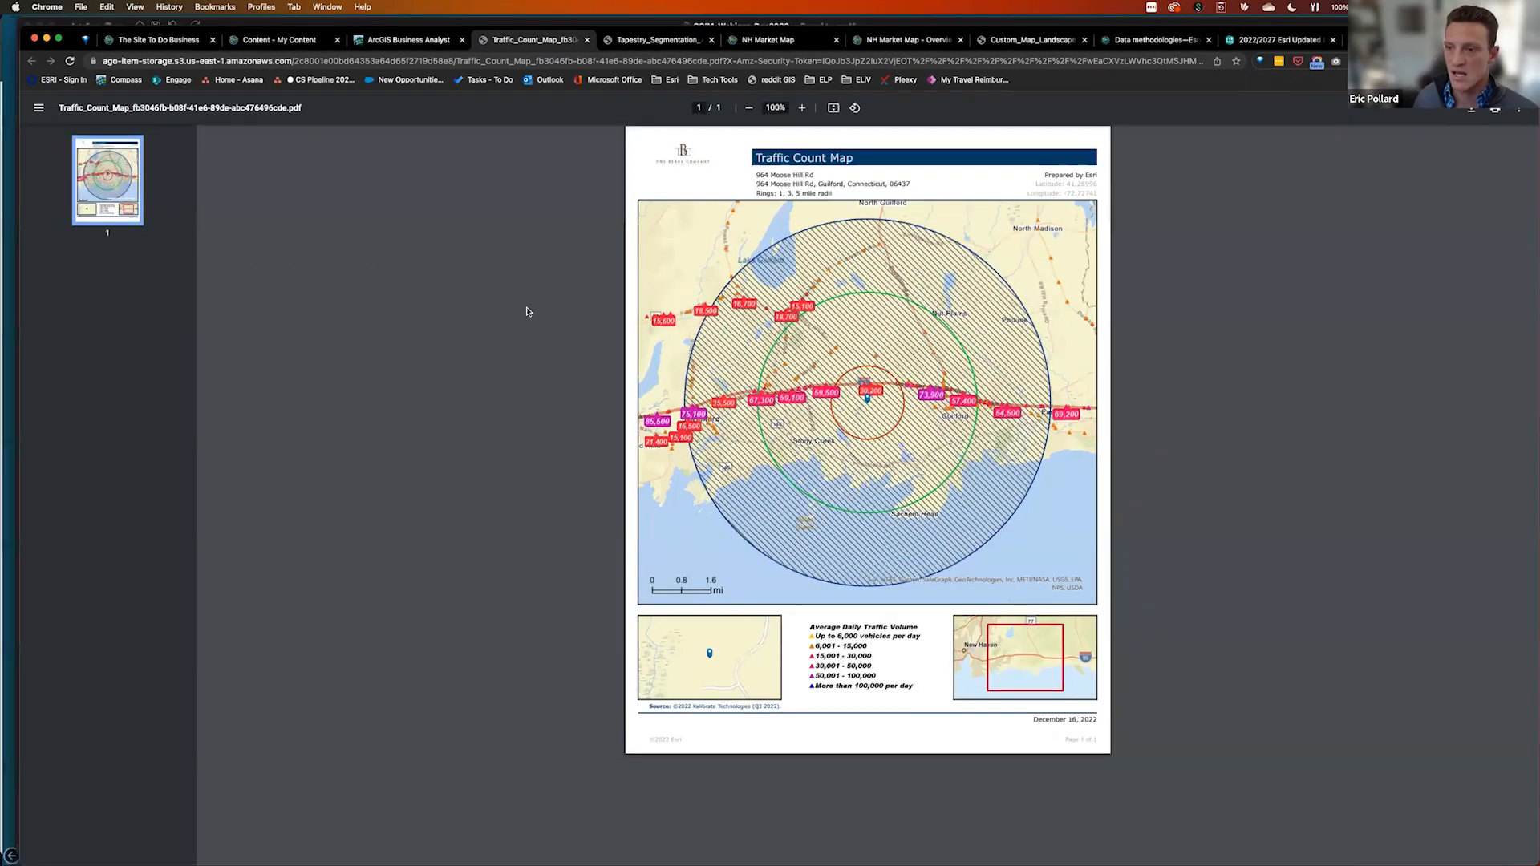